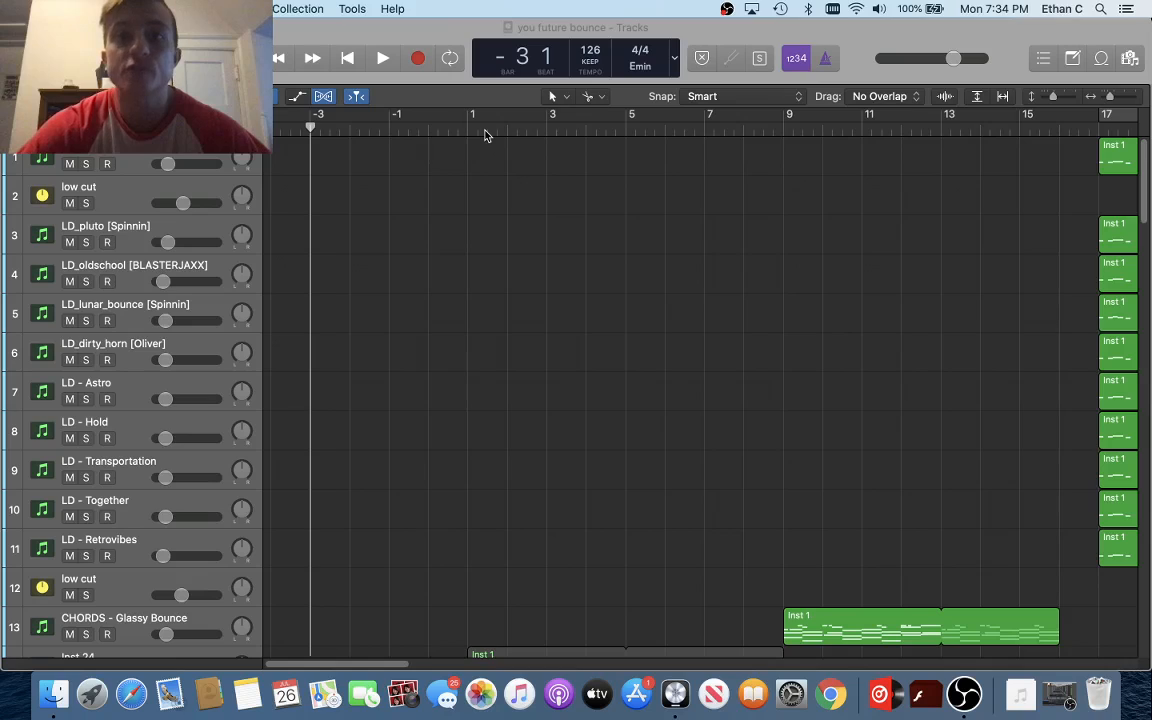
Look over the project's track list and region arrangement, from the lead synths down to the vocal tracks
scroll(485, 135, "down", 10)
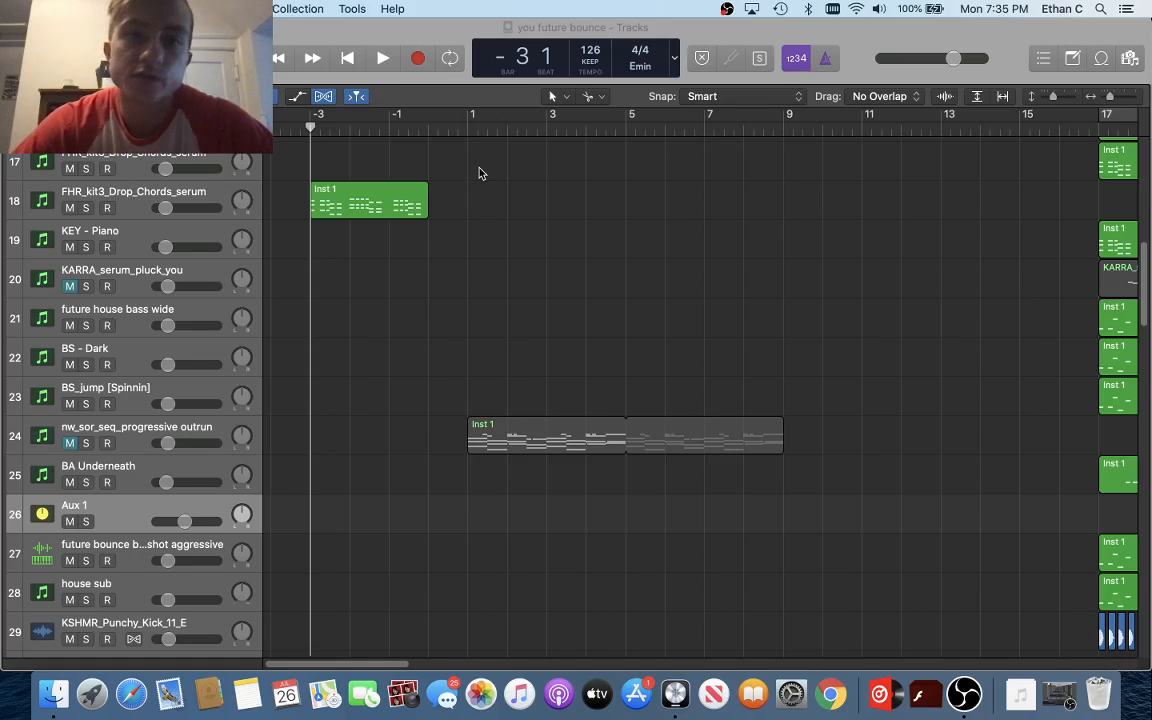
scroll(479, 173, "up", 10)
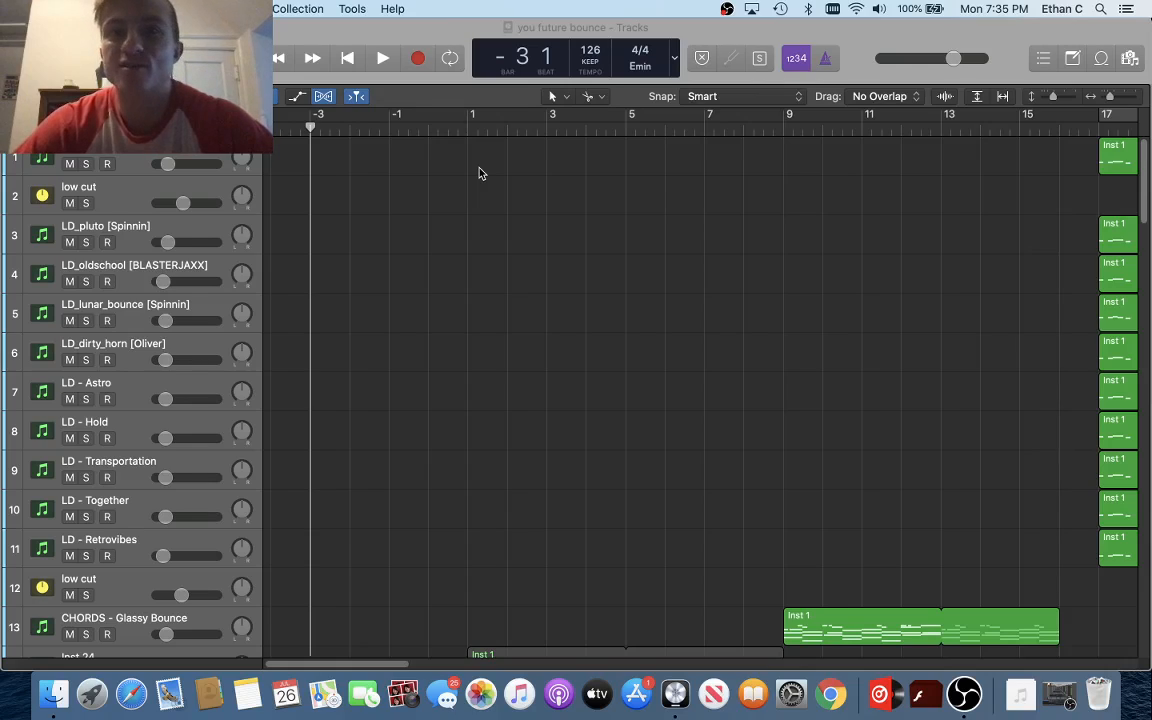
scroll(479, 173, "down", 15)
scroll(479, 173, "up", 8)
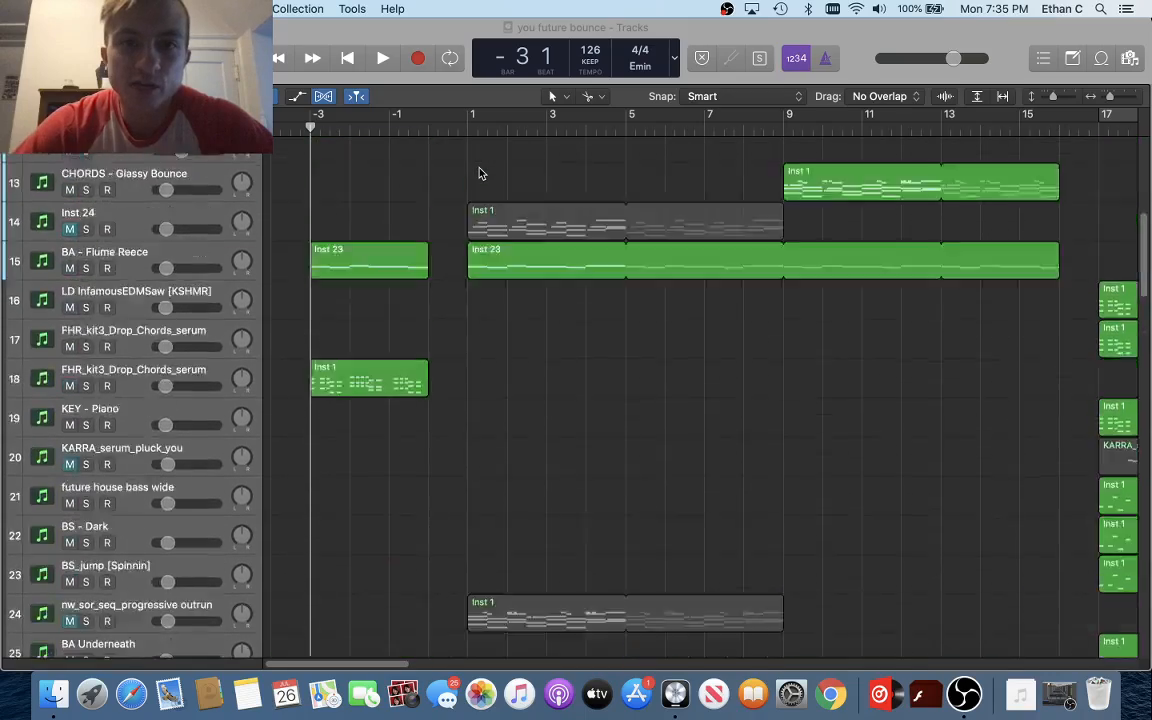
scroll(479, 173, "up", 8)
scroll(474, 330, "down", 8)
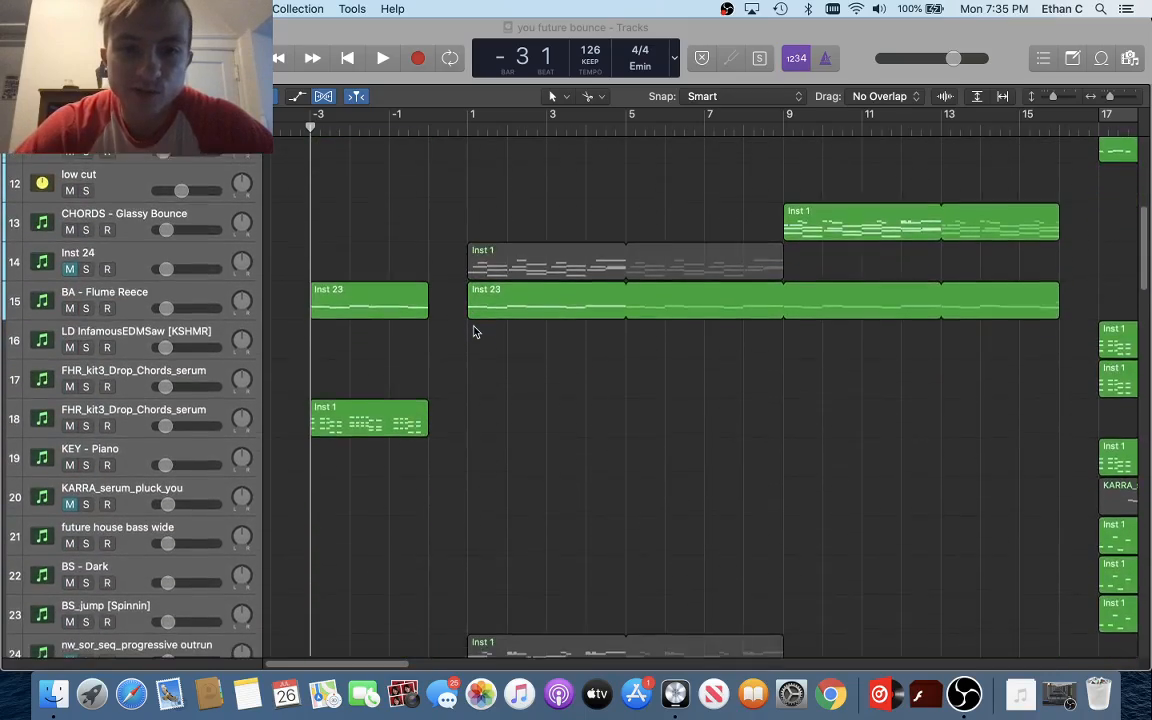
scroll(455, 352, "down", 10)
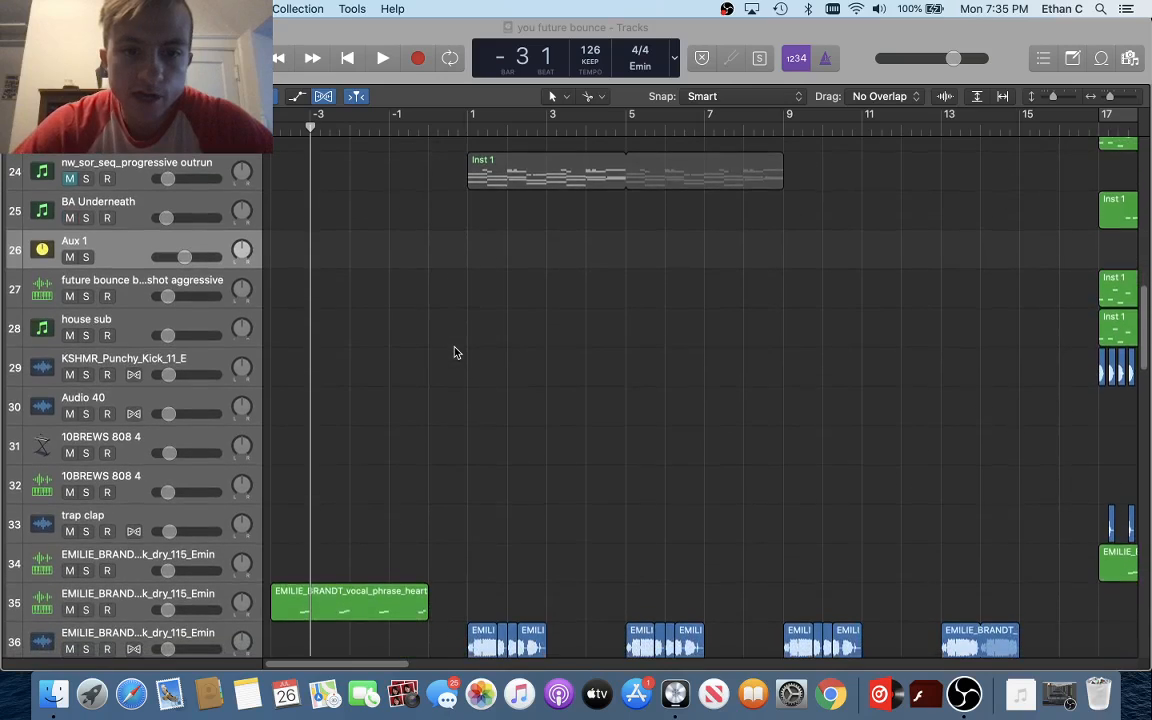
scroll(455, 352, "up", 1)
scroll(455, 352, "up", 18)
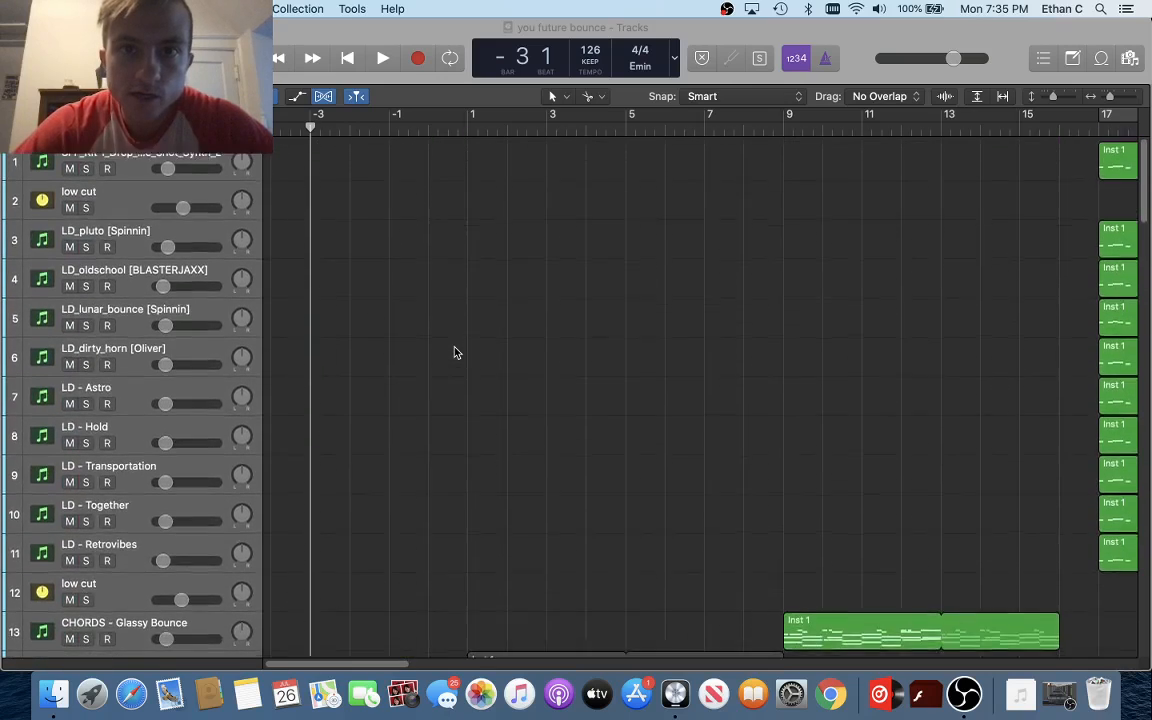
scroll(463, 316, "down", 3)
Set the cycle range from bar 1 to bar 9 and place the playhead at bar 1
scroll(478, 324, "right", 2)
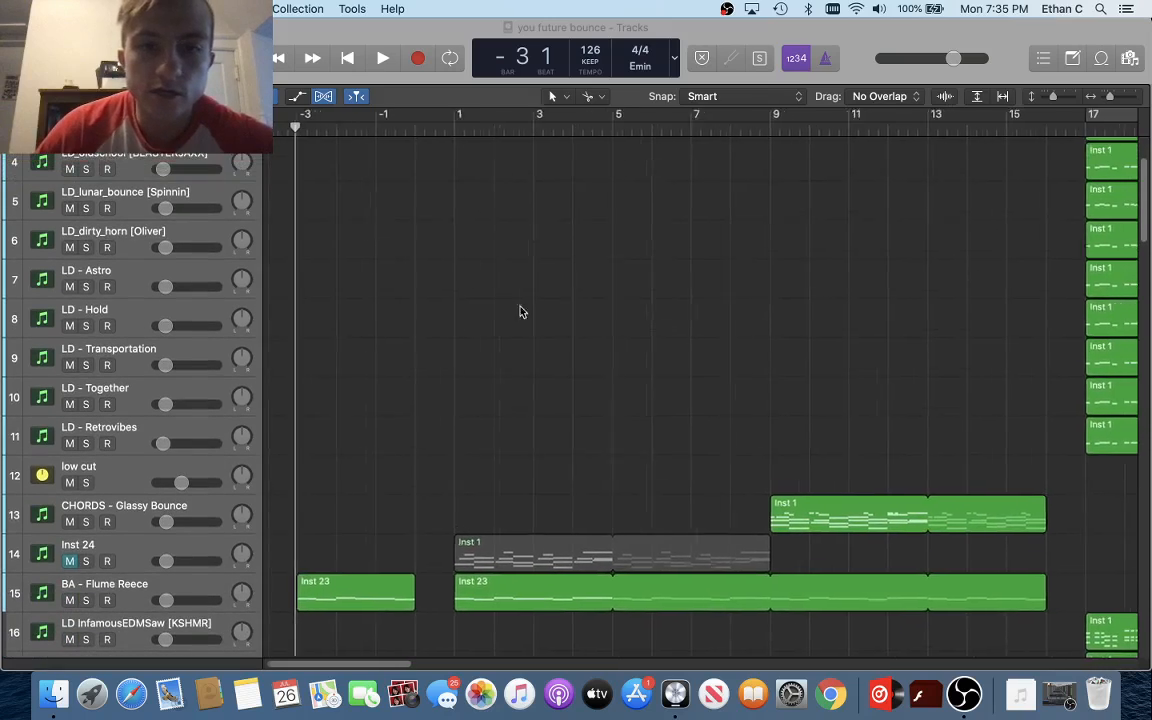
left_click_drag(406, 118, 722, 190)
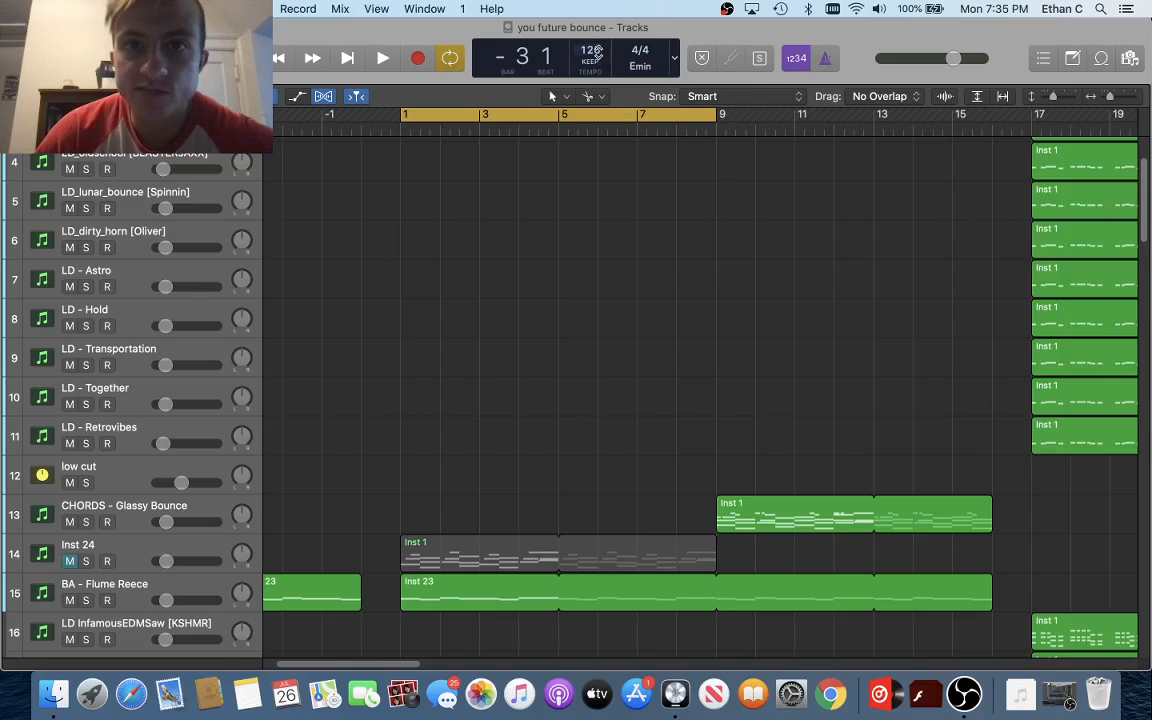
scroll(642, 303, "down", 4)
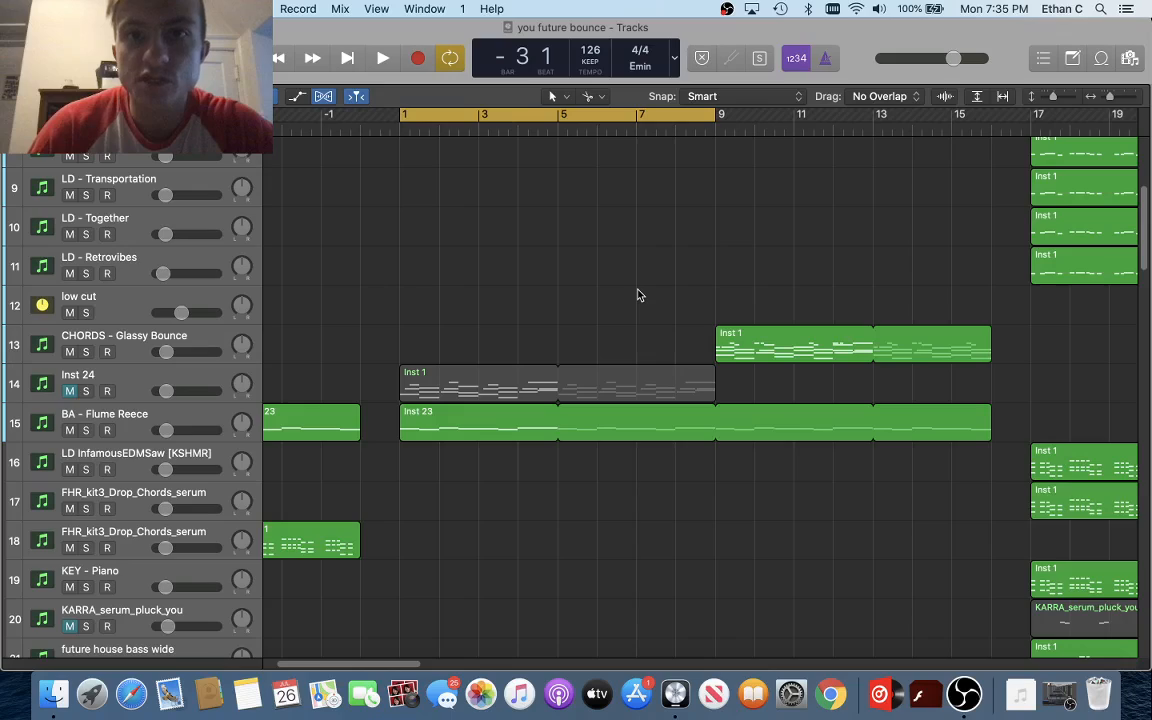
left_click(562, 132)
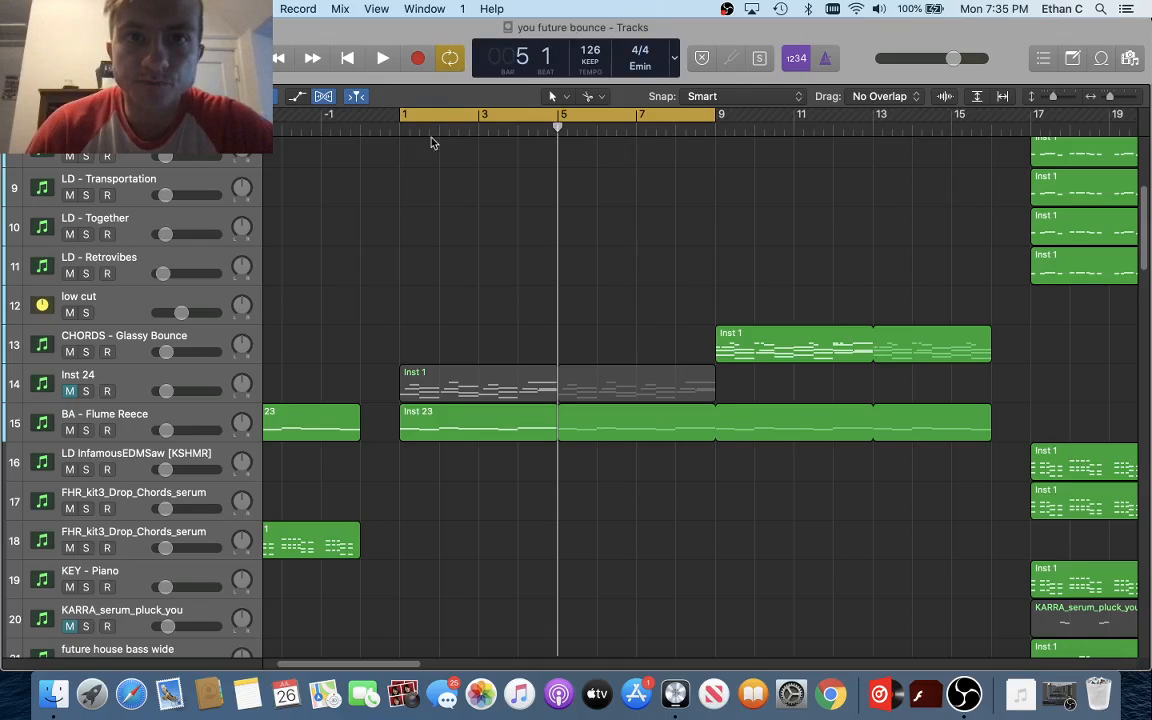
left_click(398, 131)
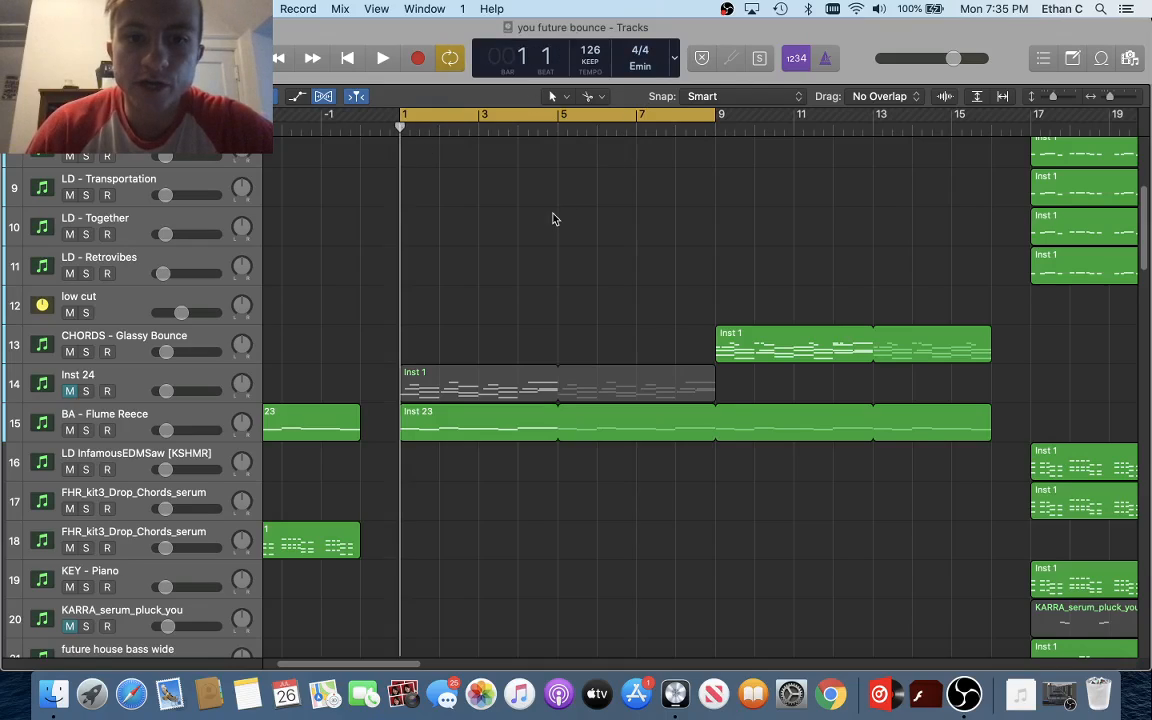
Play the intro section through the cycle range and stop near its end
scroll(555, 218, "up", 8)
scroll(554, 216, "down", 8)
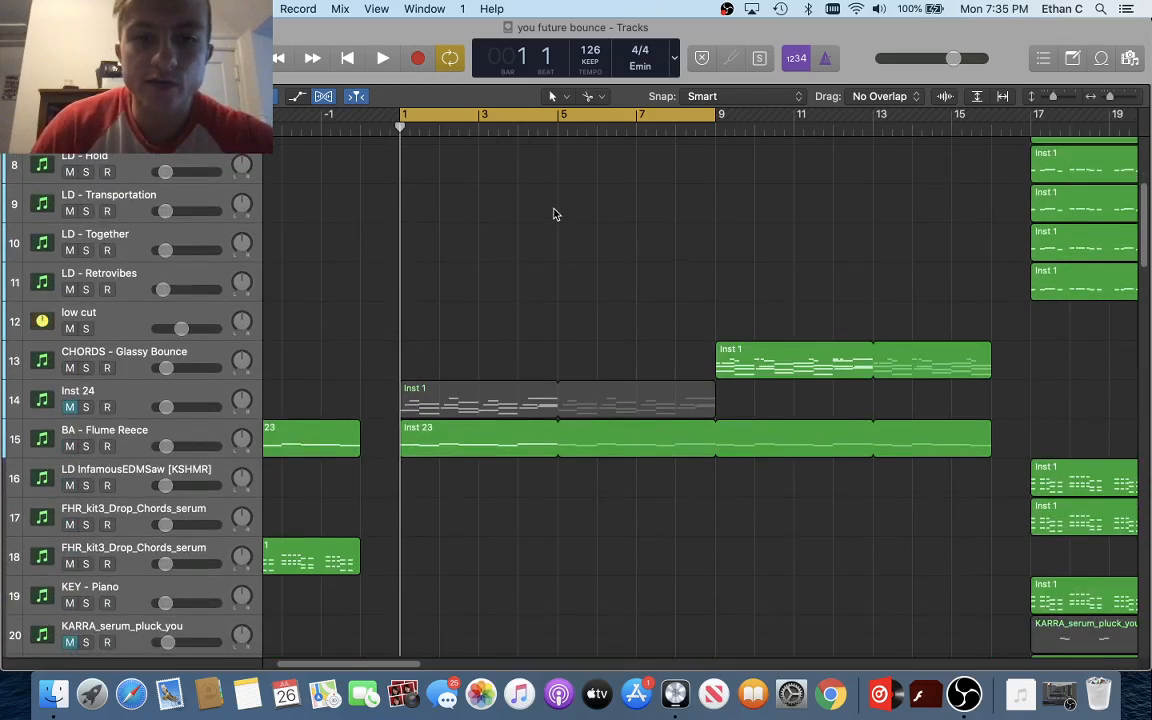
scroll(555, 214, "down", 4)
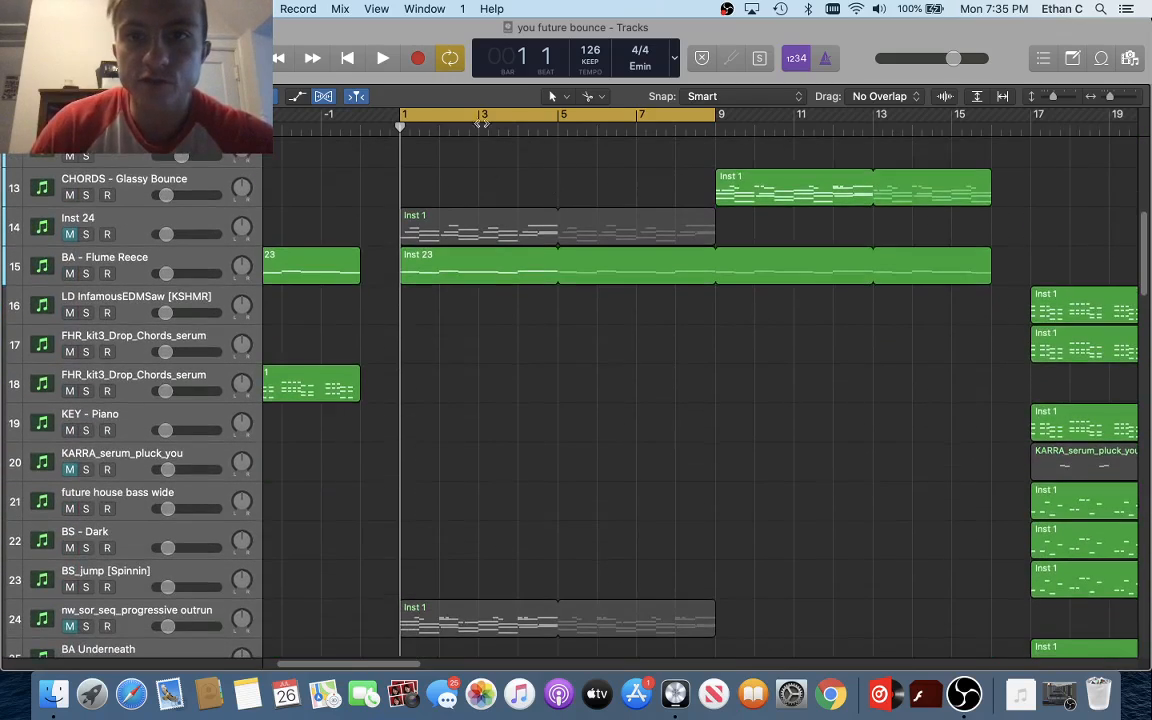
scroll(550, 175, "down", 1)
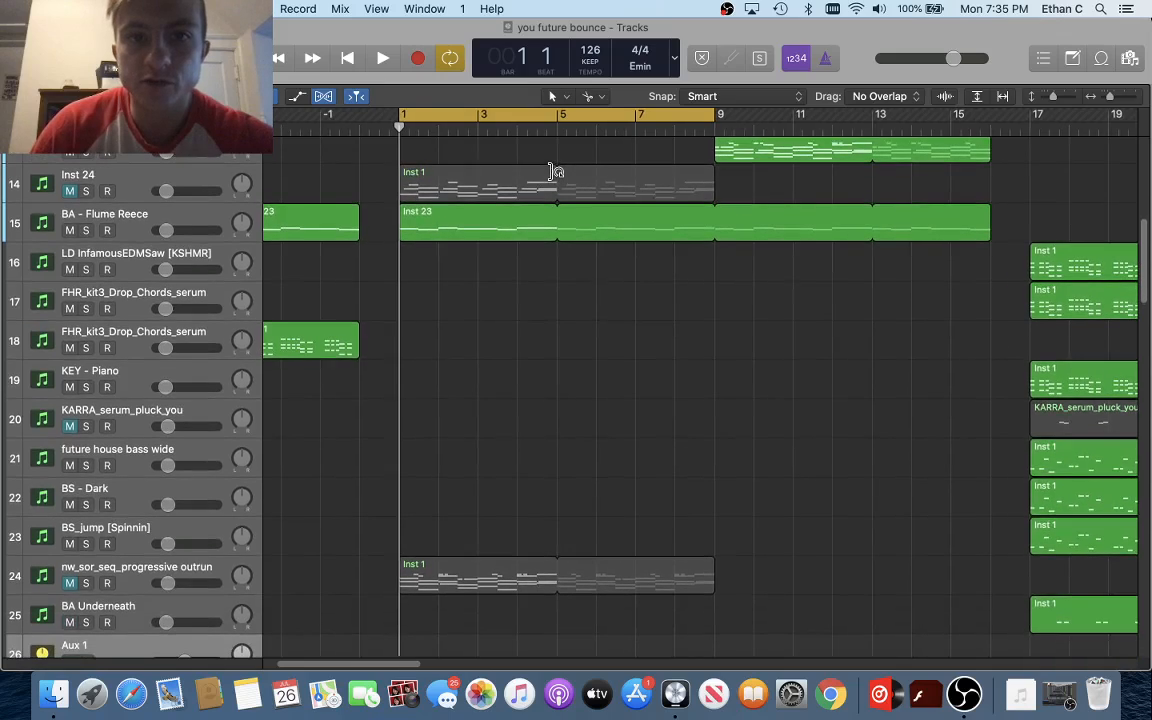
key("space")
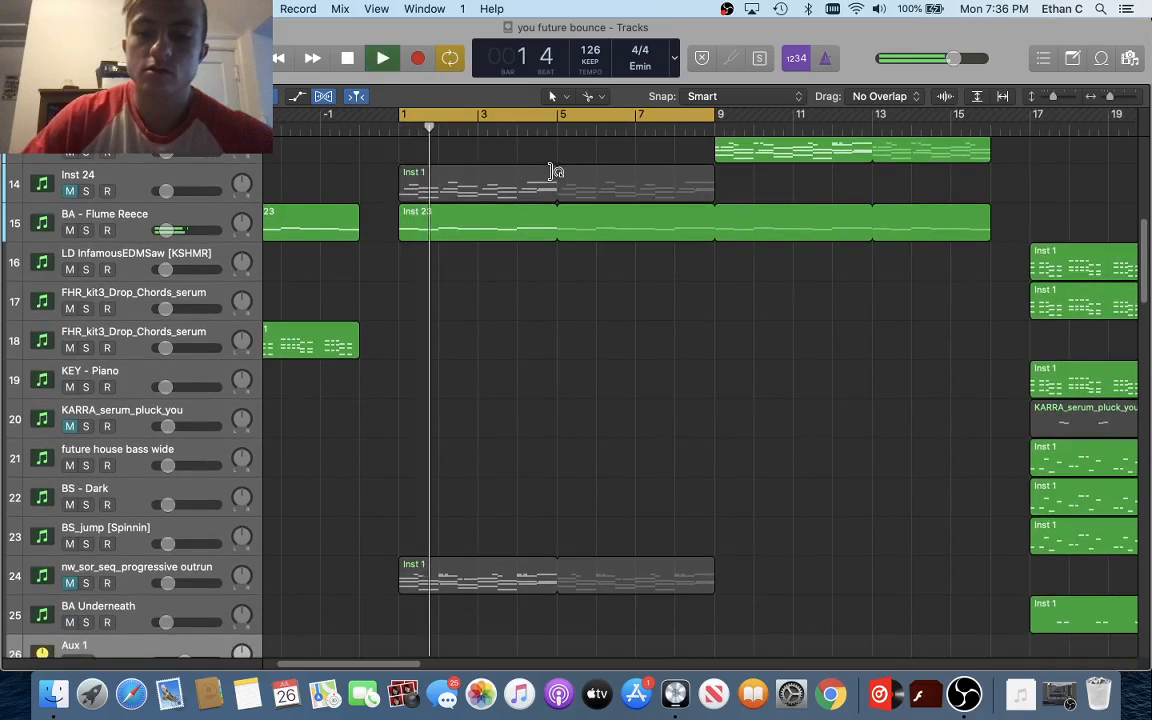
key("XF86AudioLowerVolume")
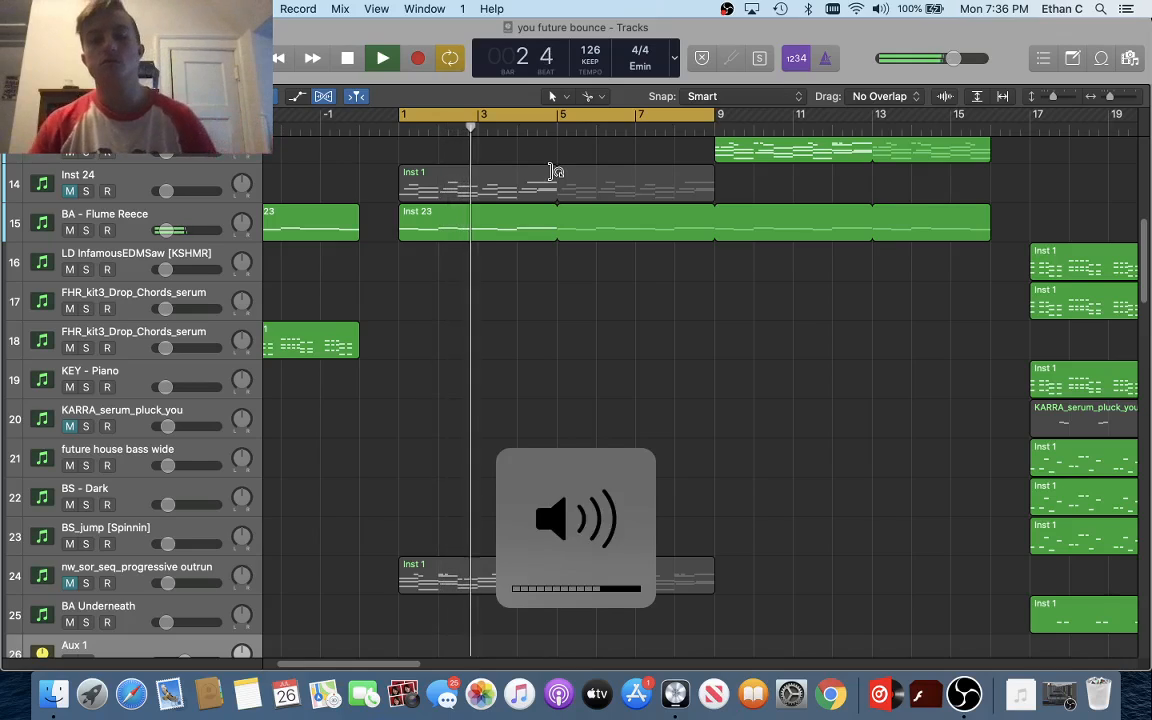
key("XF86AudioRaiseVolume")
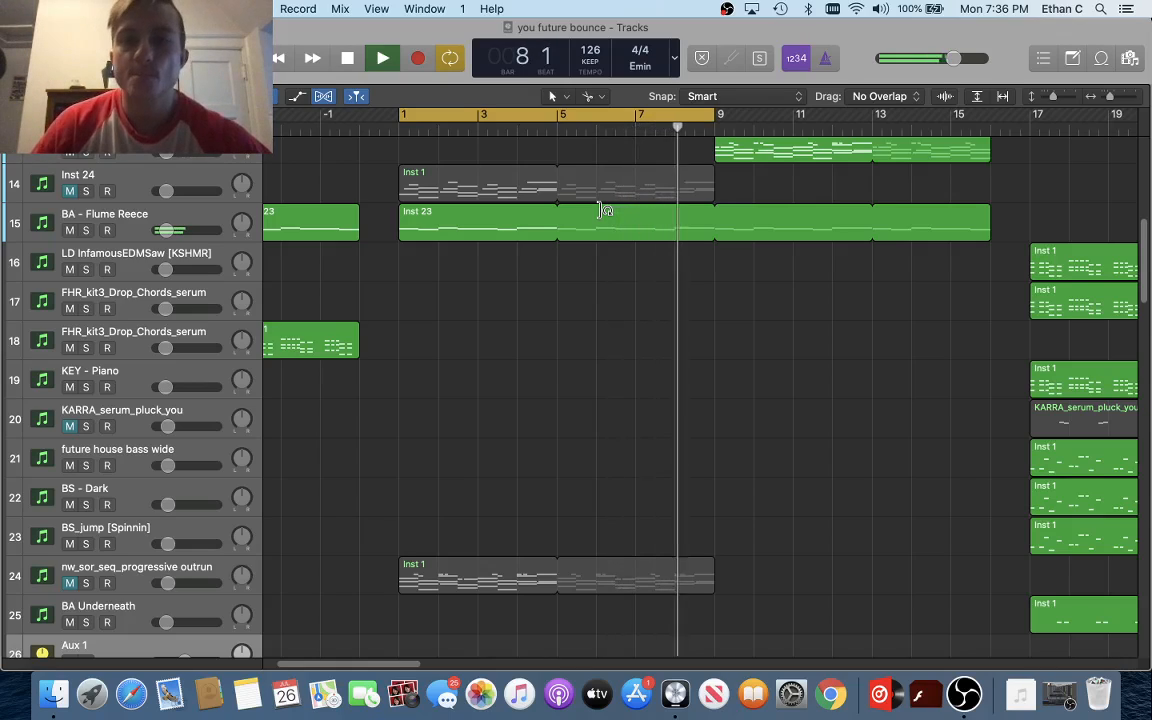
key("space")
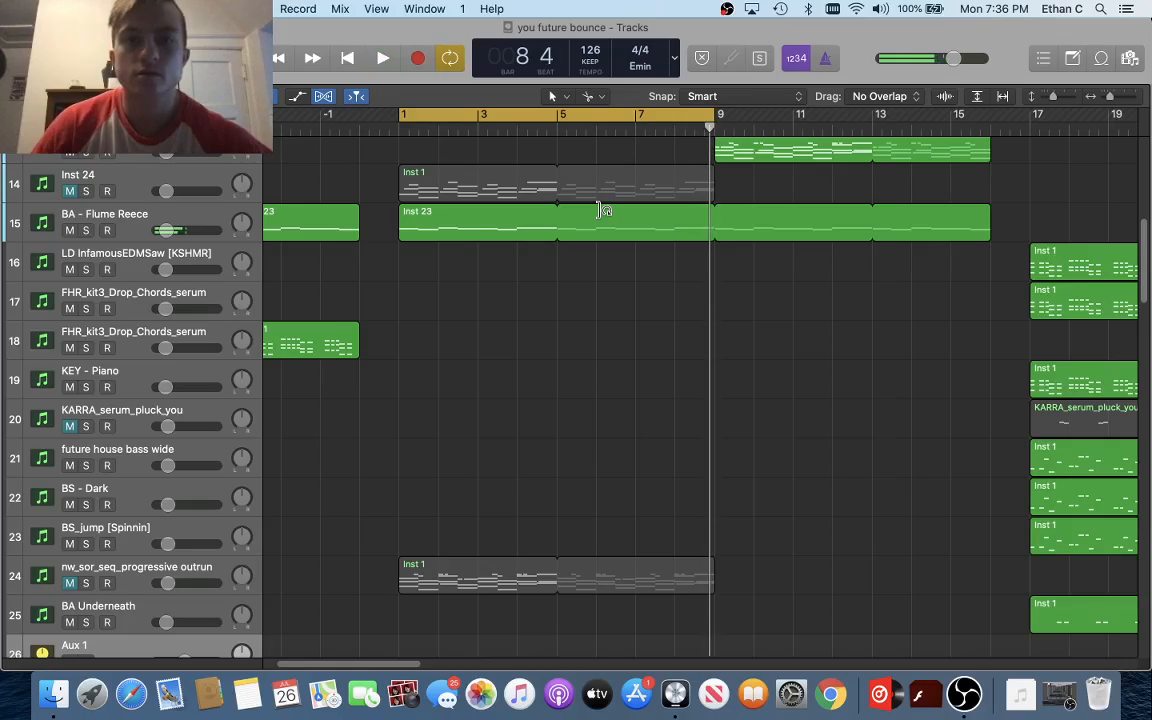
Select vocal audio track 36, which holds the chopped phrases starting at bars 1 and 5, and enlarge the timeline around them
scroll(600, 214, "down", 1)
scroll(600, 214, "up", 10)
scroll(600, 214, "down", 20)
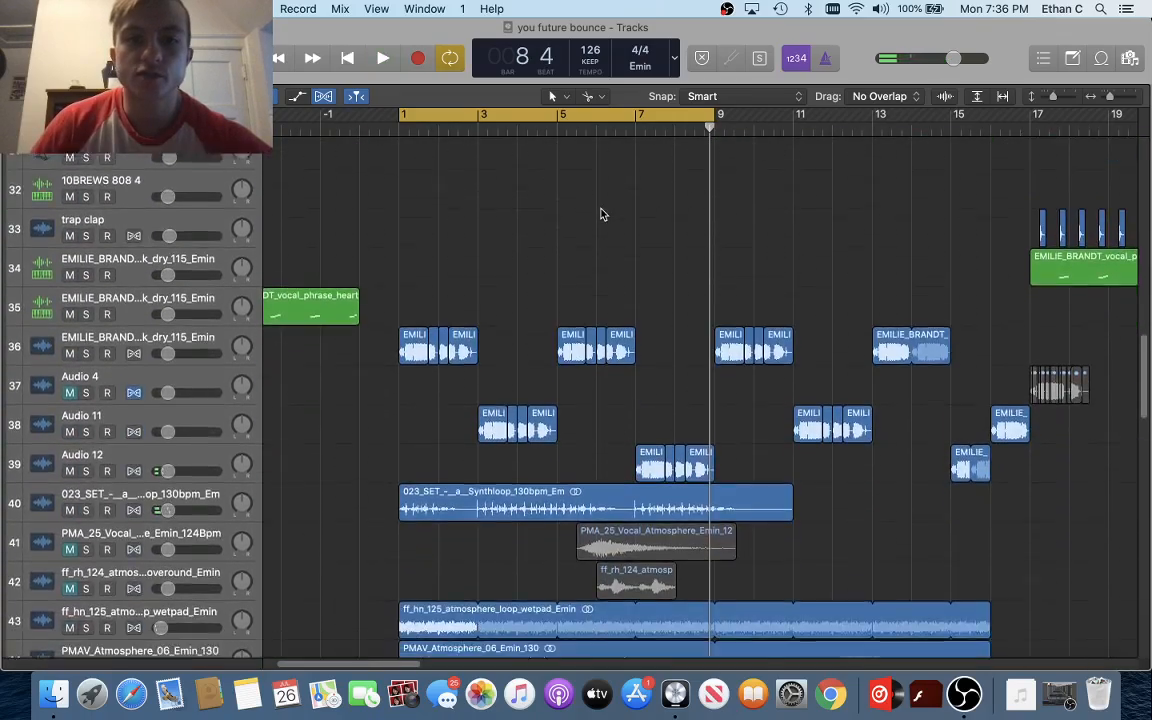
scroll(600, 213, "down", 2)
scroll(590, 212, "up", 3)
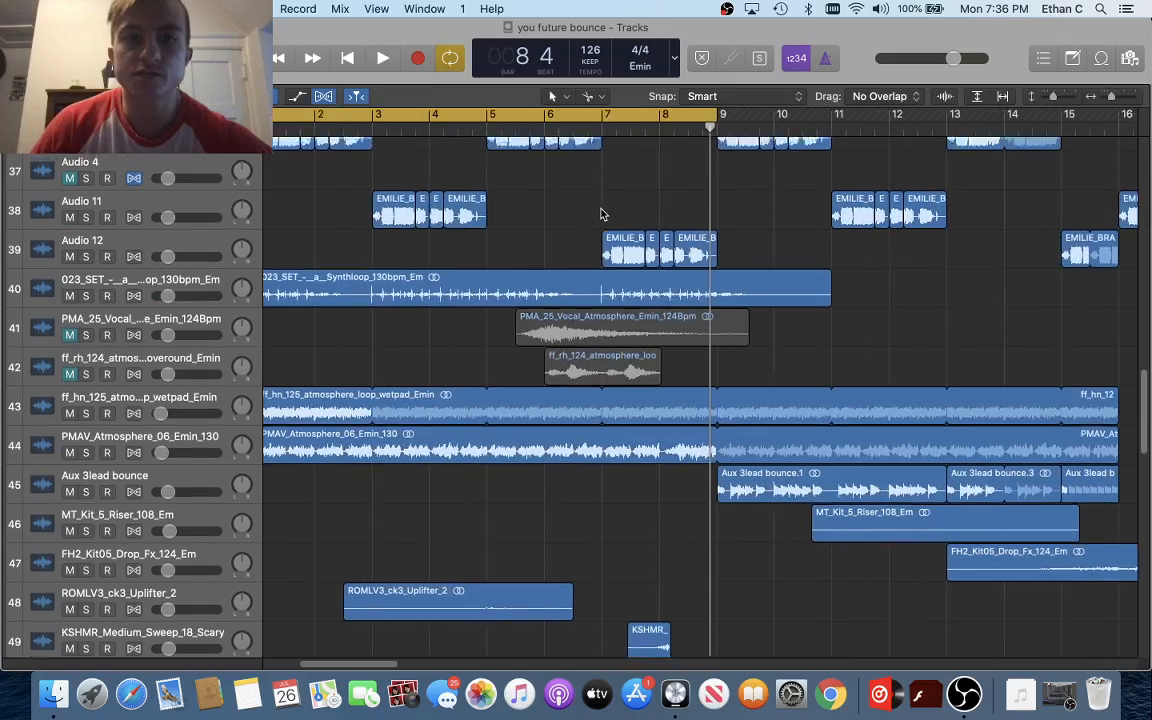
left_click(173, 234)
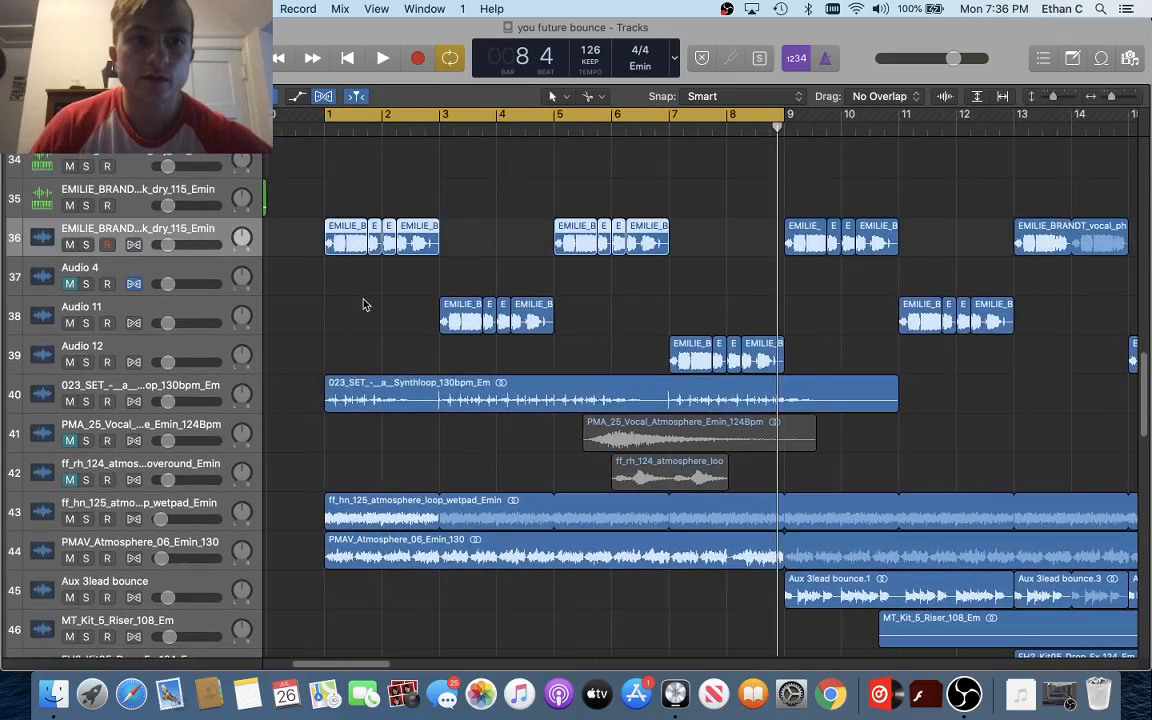
scroll(360, 300, "left", 5)
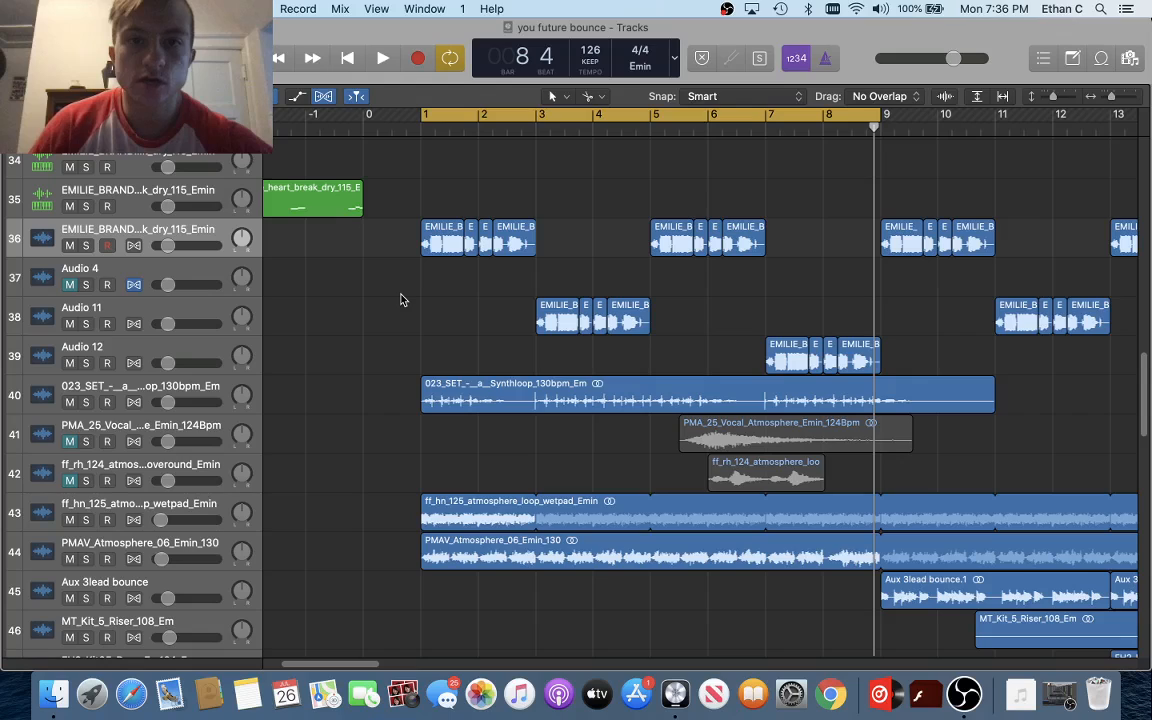
key("super+Right")
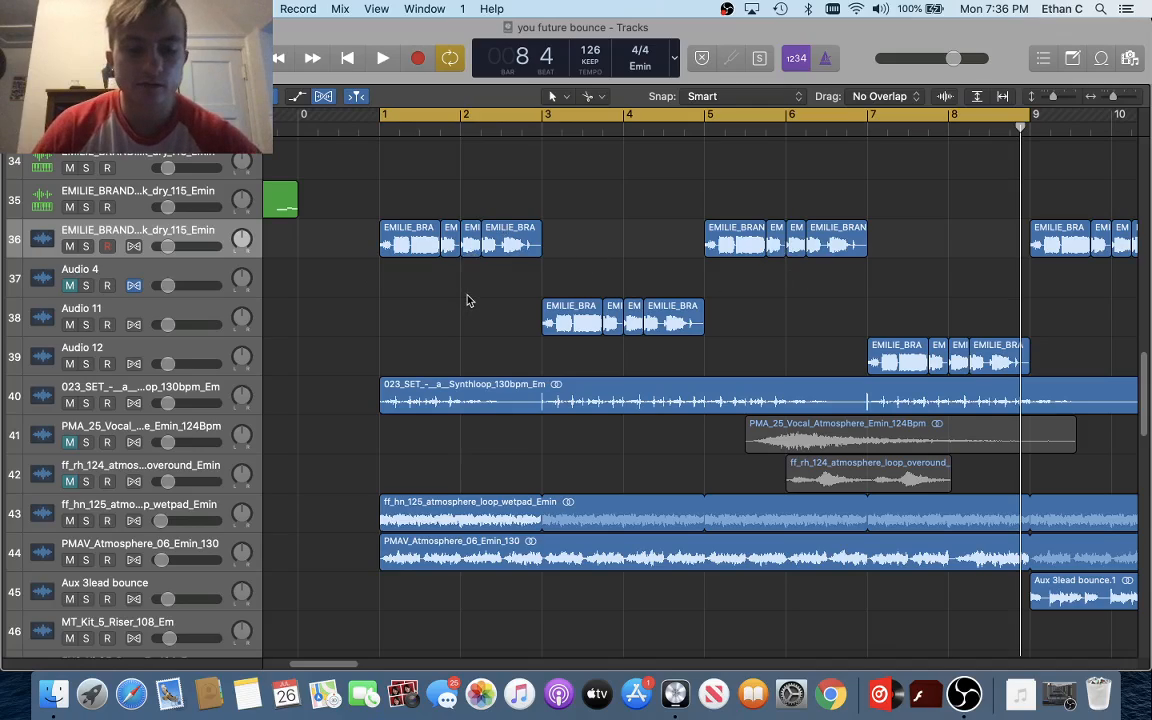
left_click(107, 246)
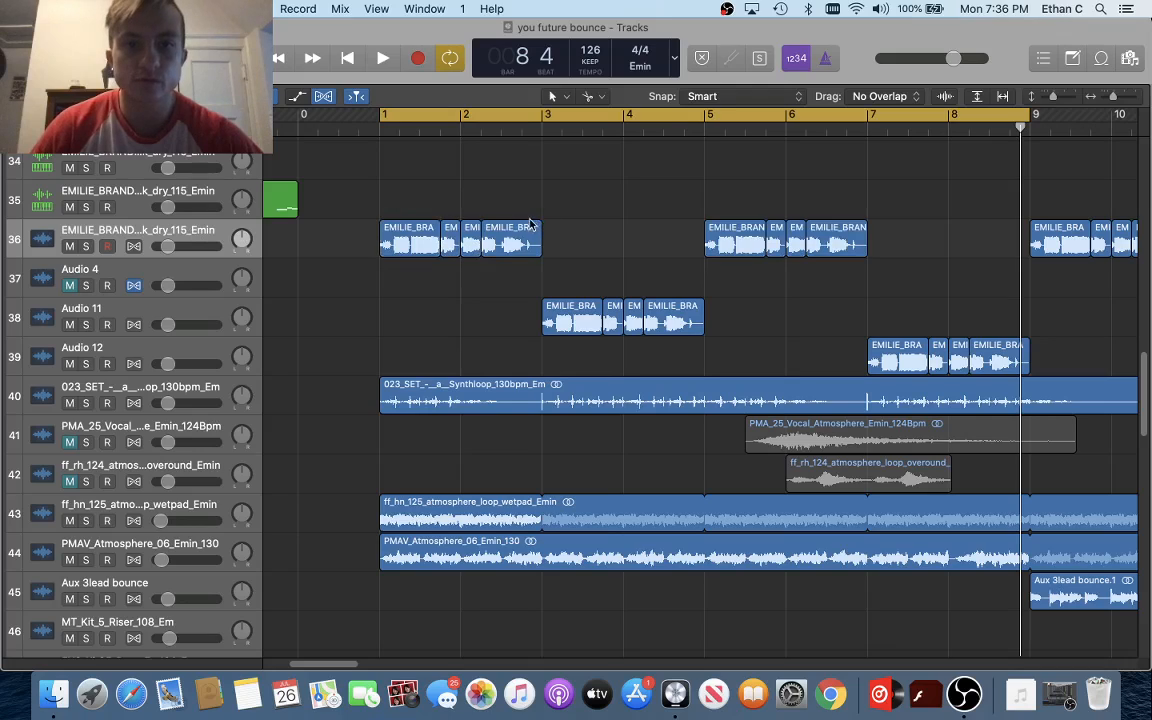
Solo vocal track 36 and listen to its first chopped phrase from bar 1
key("x")
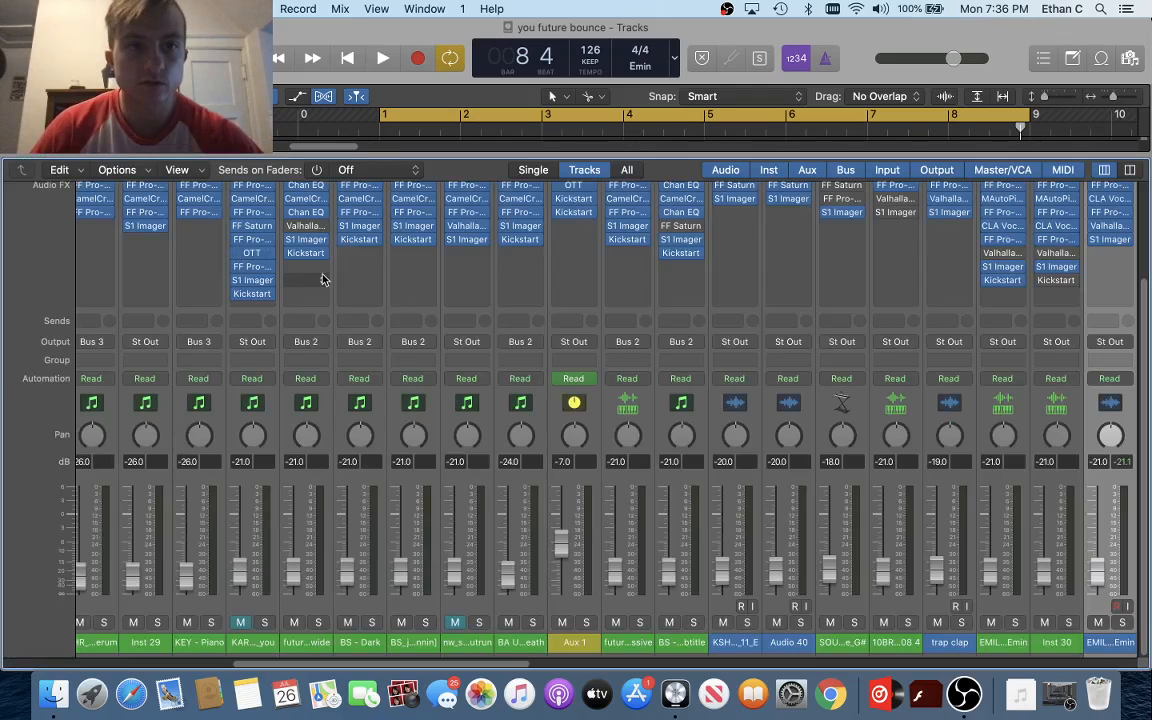
scroll(322, 278, "right", 15)
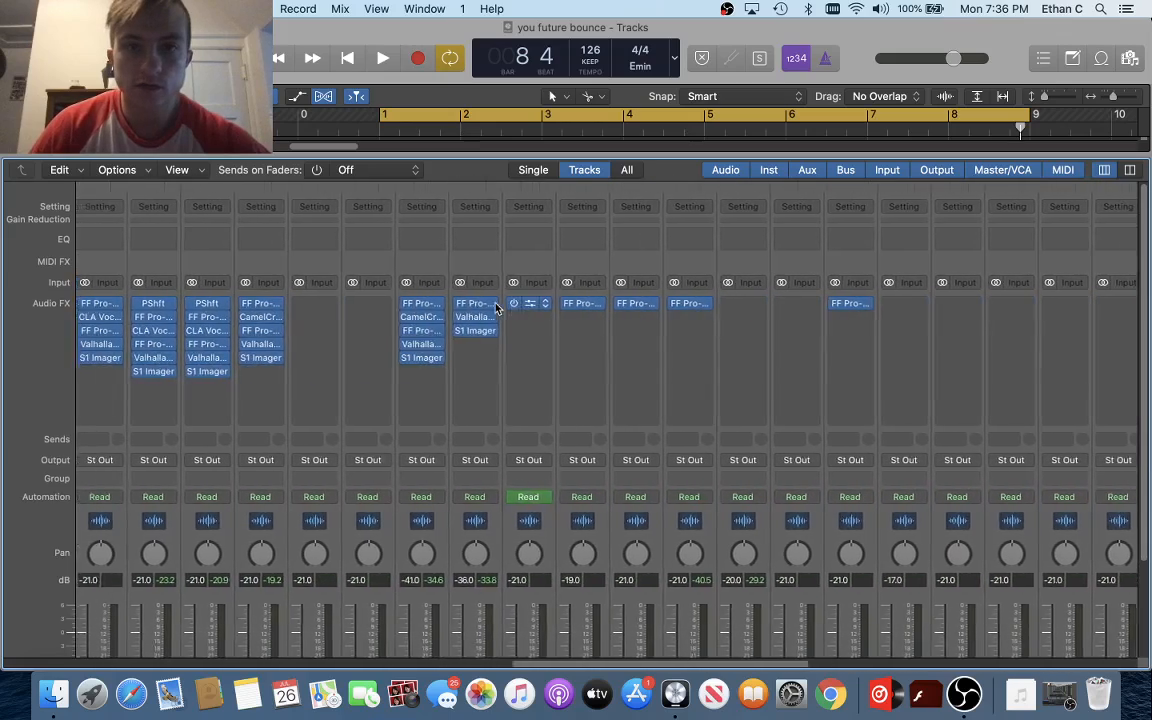
key("x")
left_click(86, 248)
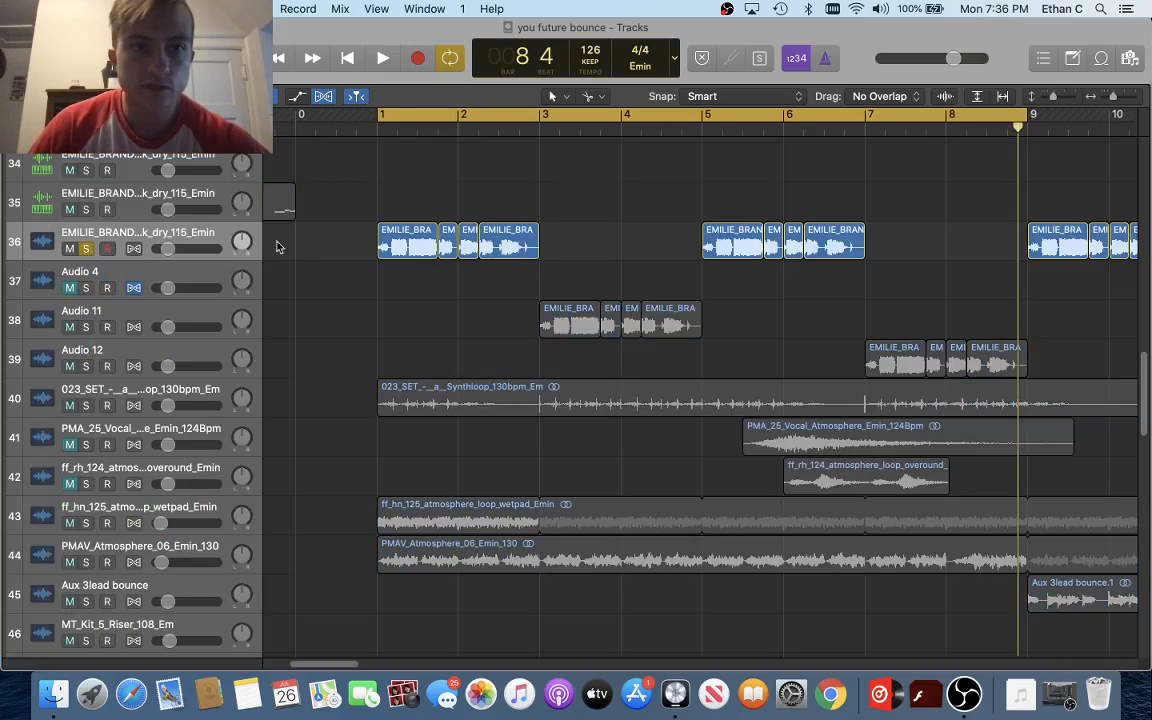
key("space")
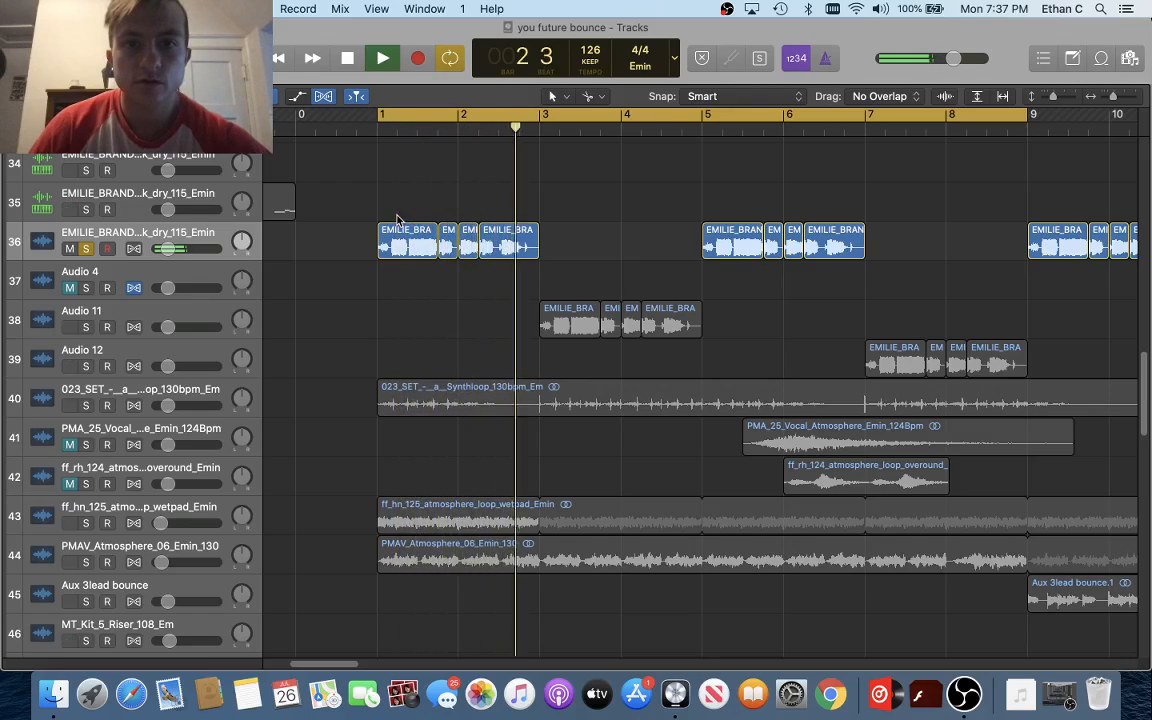
key("space")
Bypass all five audio effects on the soloed vocal's mixer channel and play the phrase dry
key("x")
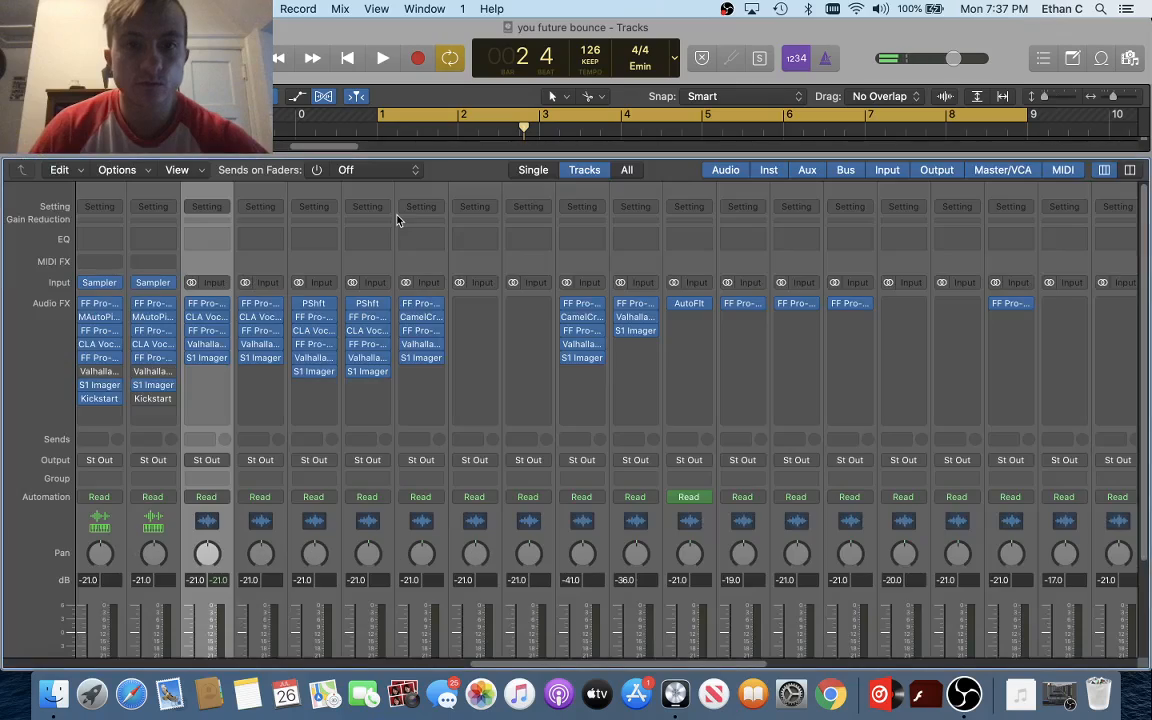
scroll(315, 340, "left", 2)
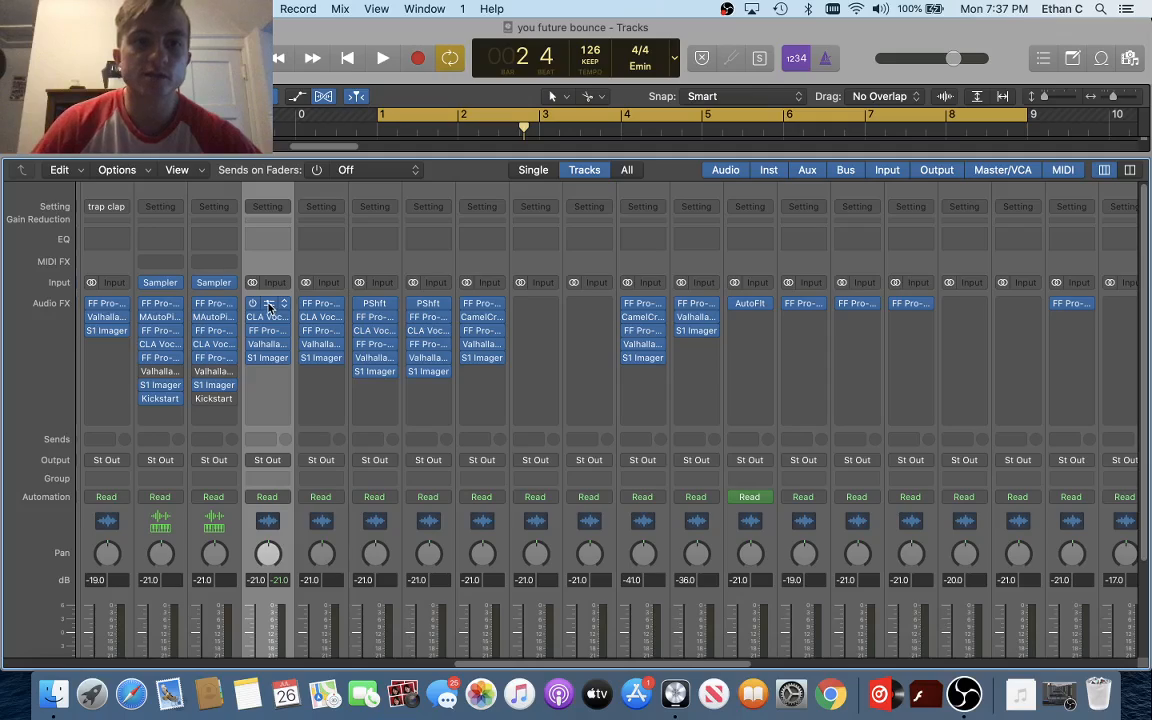
left_click(252, 303)
left_click(252, 317)
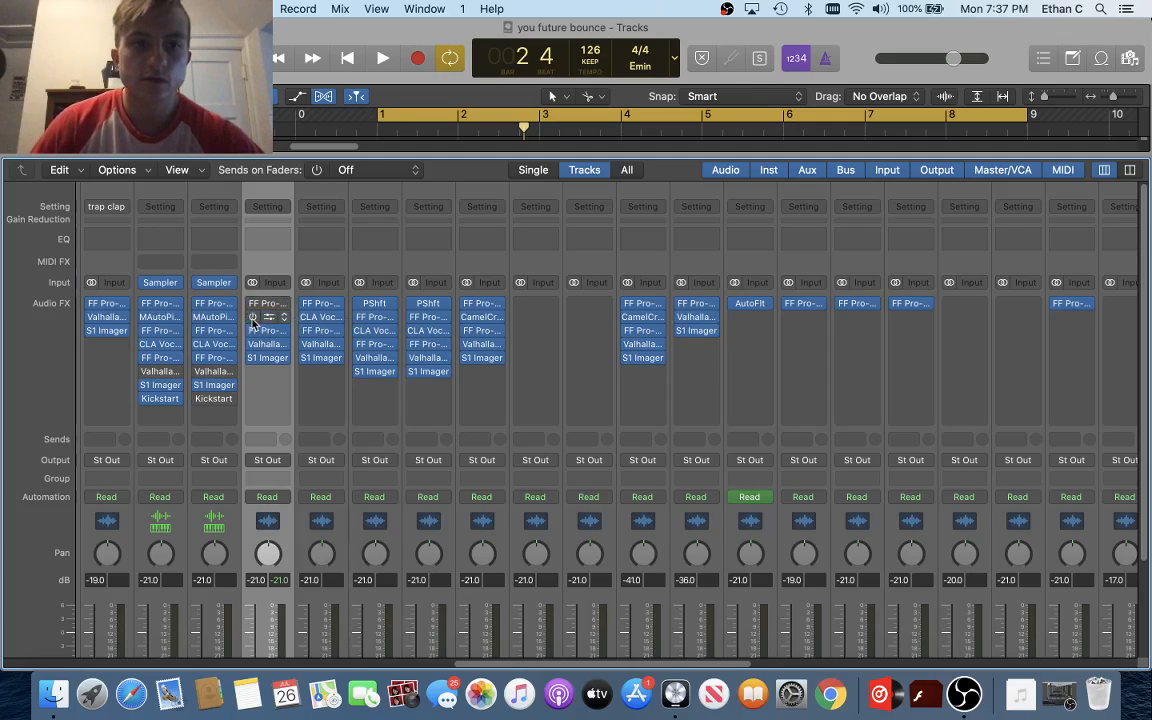
left_click(252, 330)
left_click(252, 344)
left_click(252, 357)
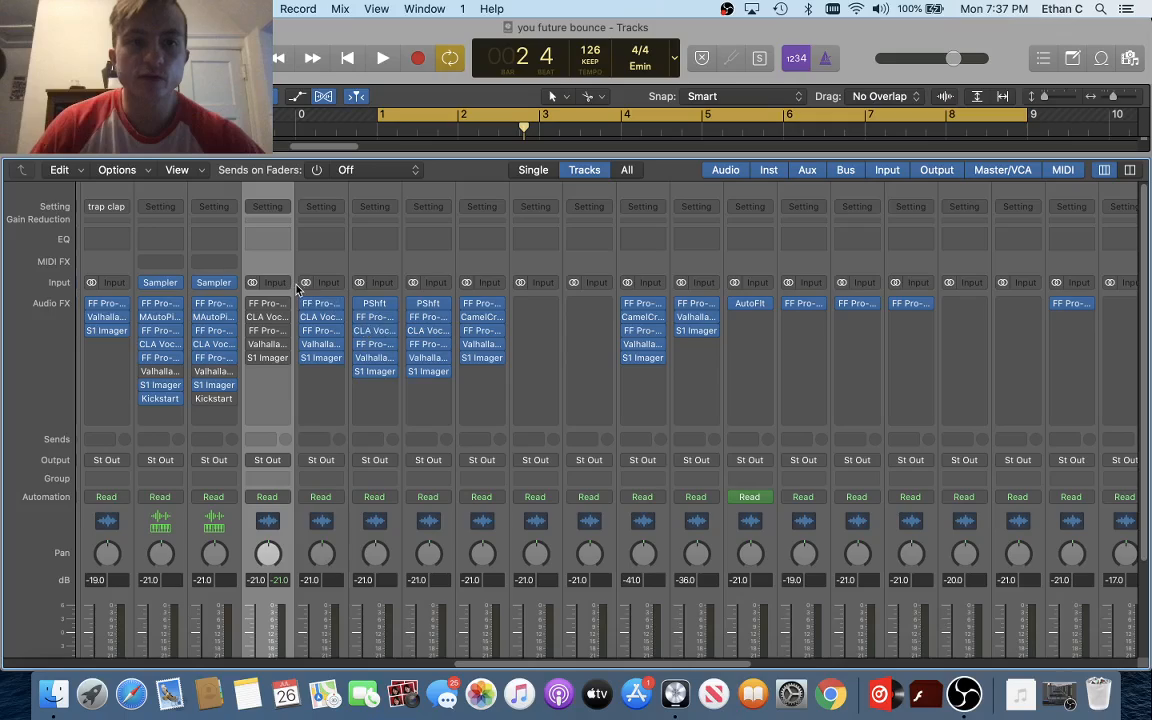
key("space")
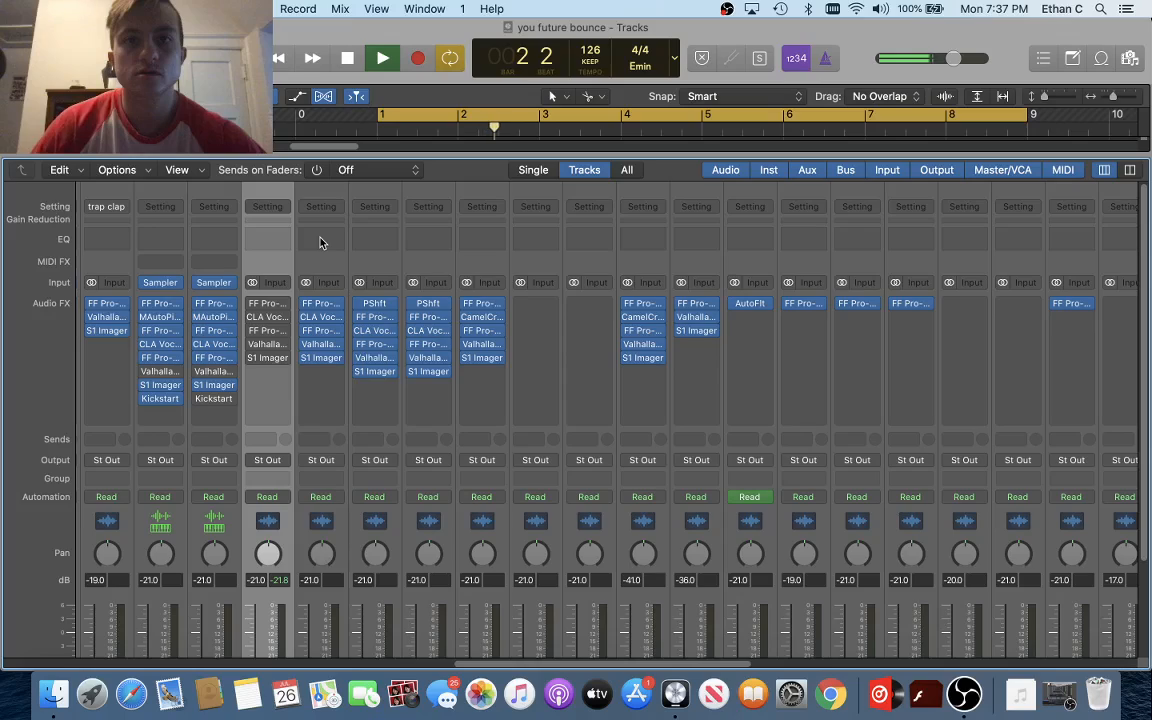
key("space")
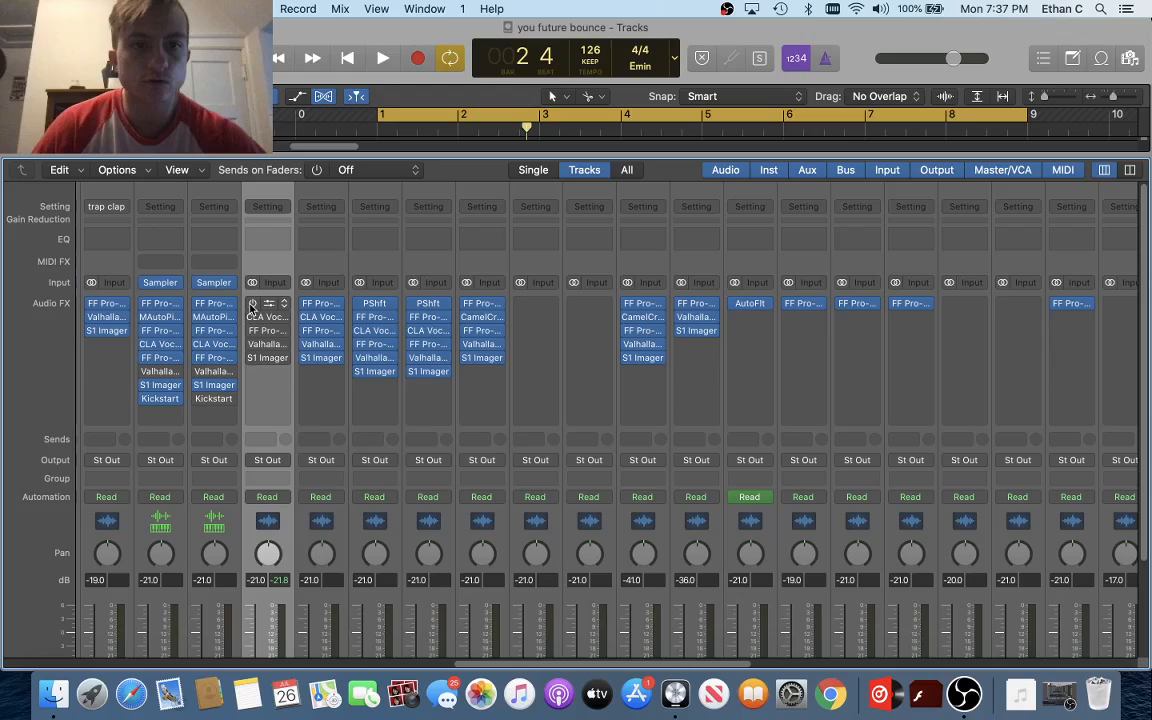
Re-enable the first FabFilter Pro-Q 3 on vocal track 36's channel and review its low-cut band settings
left_click(268, 305)
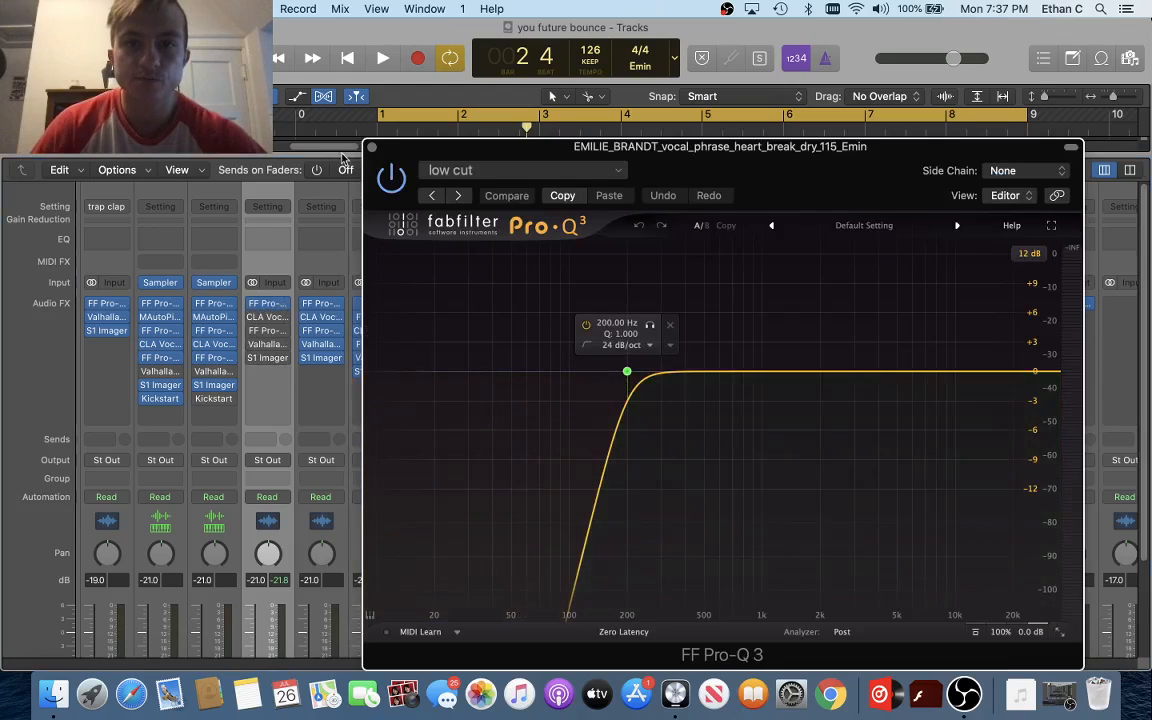
left_click_drag(372, 150, 341, 119)
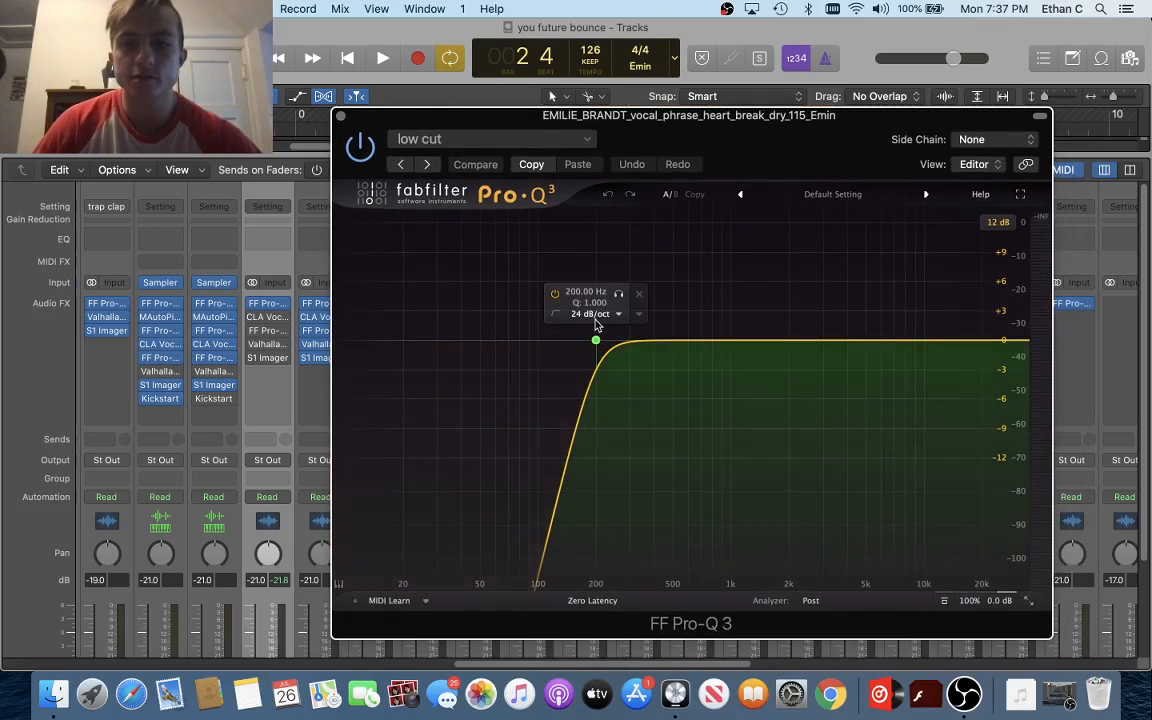
left_click(341, 116)
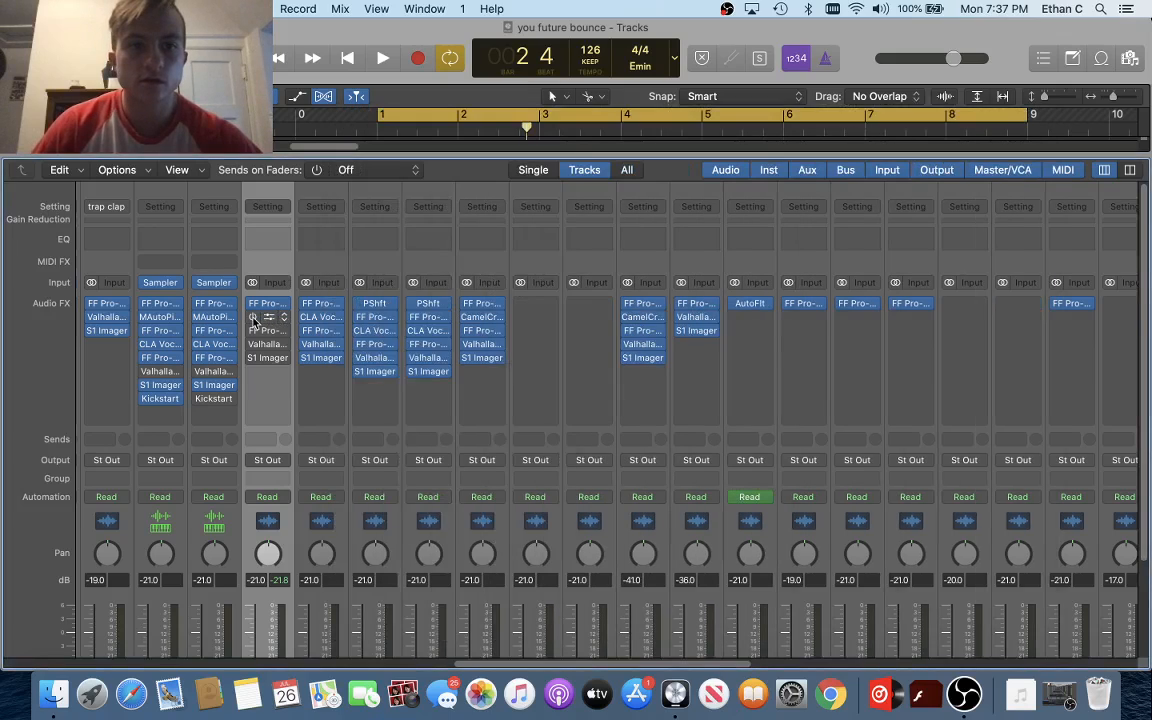
Re-enable CLA Vocals on the vocal channel and review its Compress, Delay, Reverb and Output faders
left_click(268, 318)
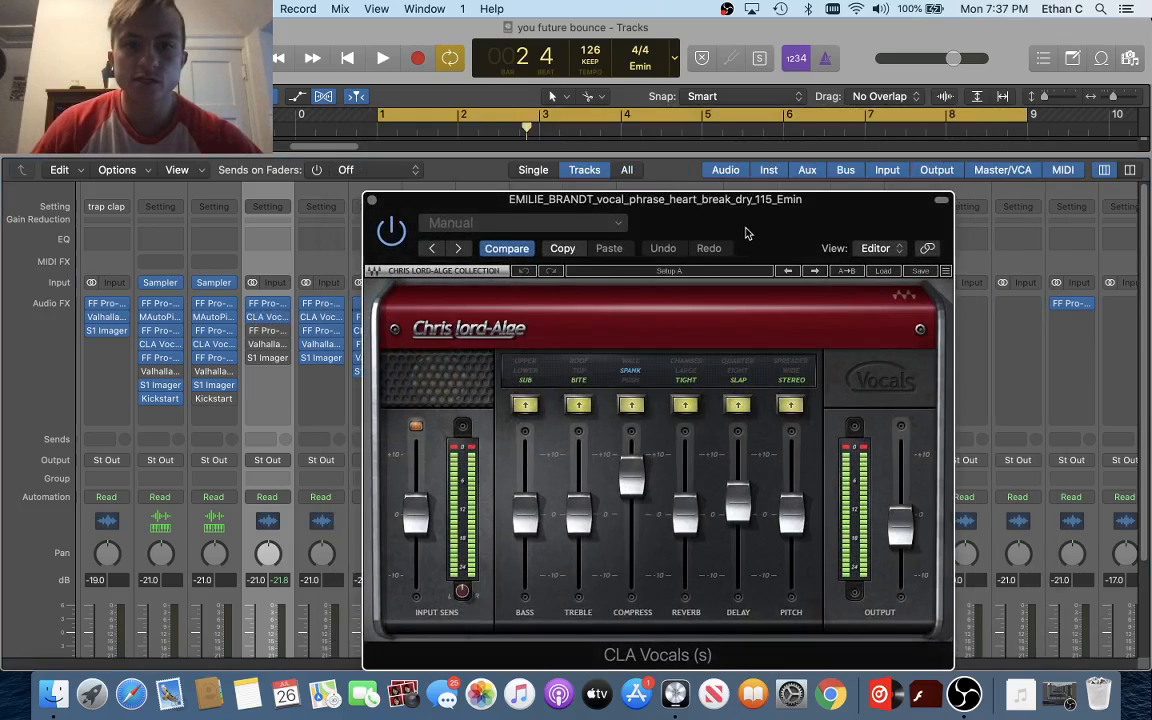
left_click_drag(687, 200, 643, 147)
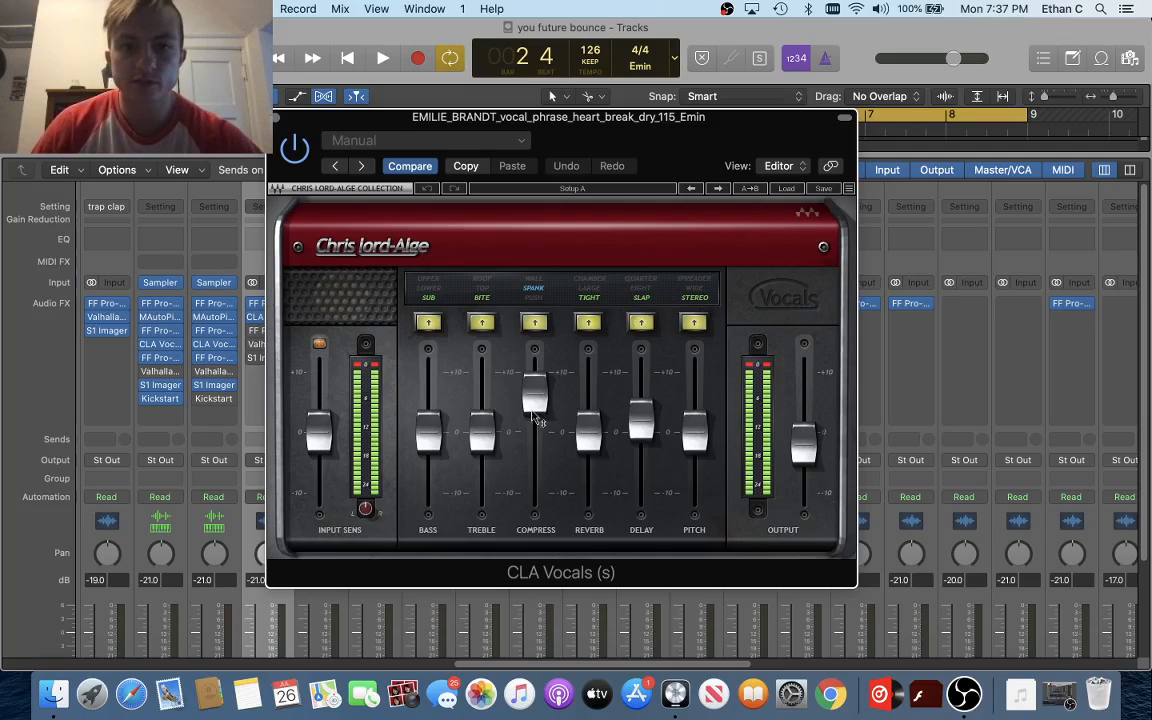
left_click_drag(612, 130, 687, 132)
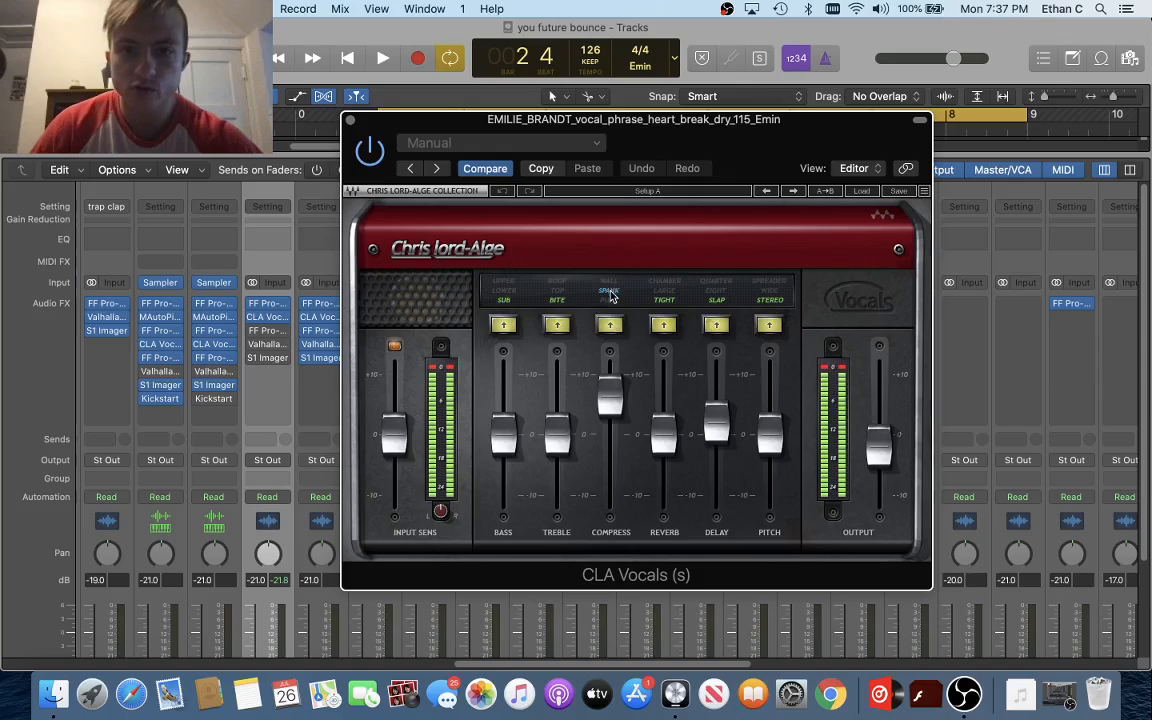
left_click_drag(610, 397, 610, 392)
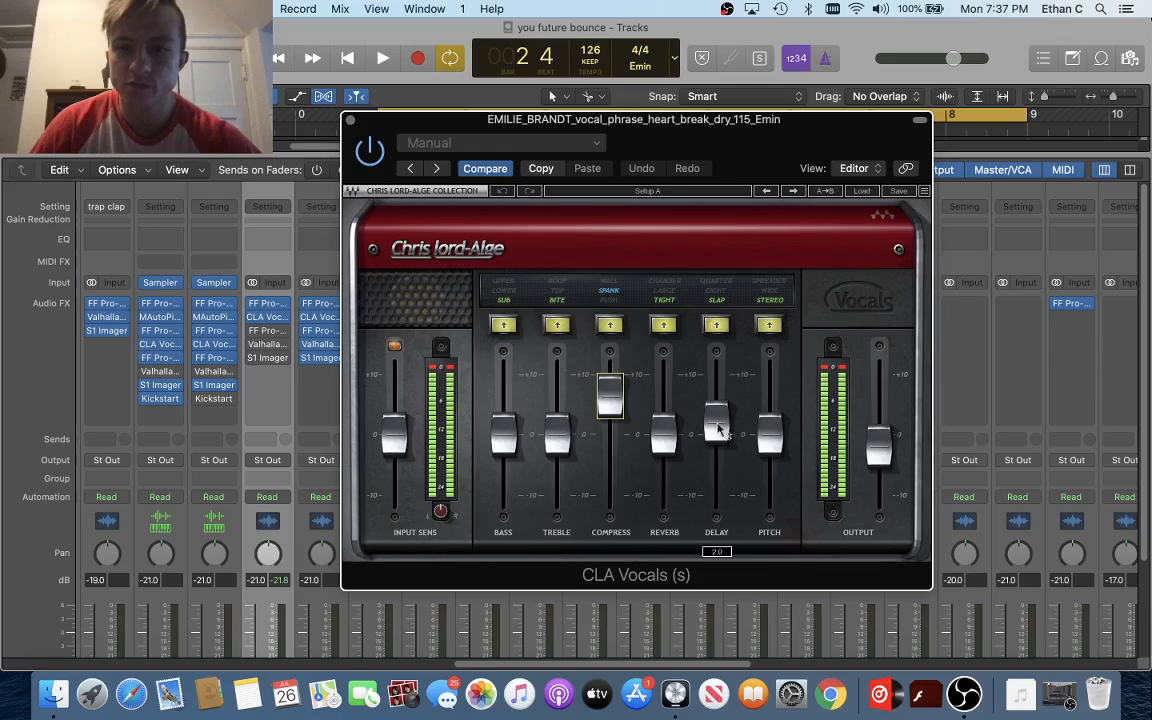
left_click(715, 435)
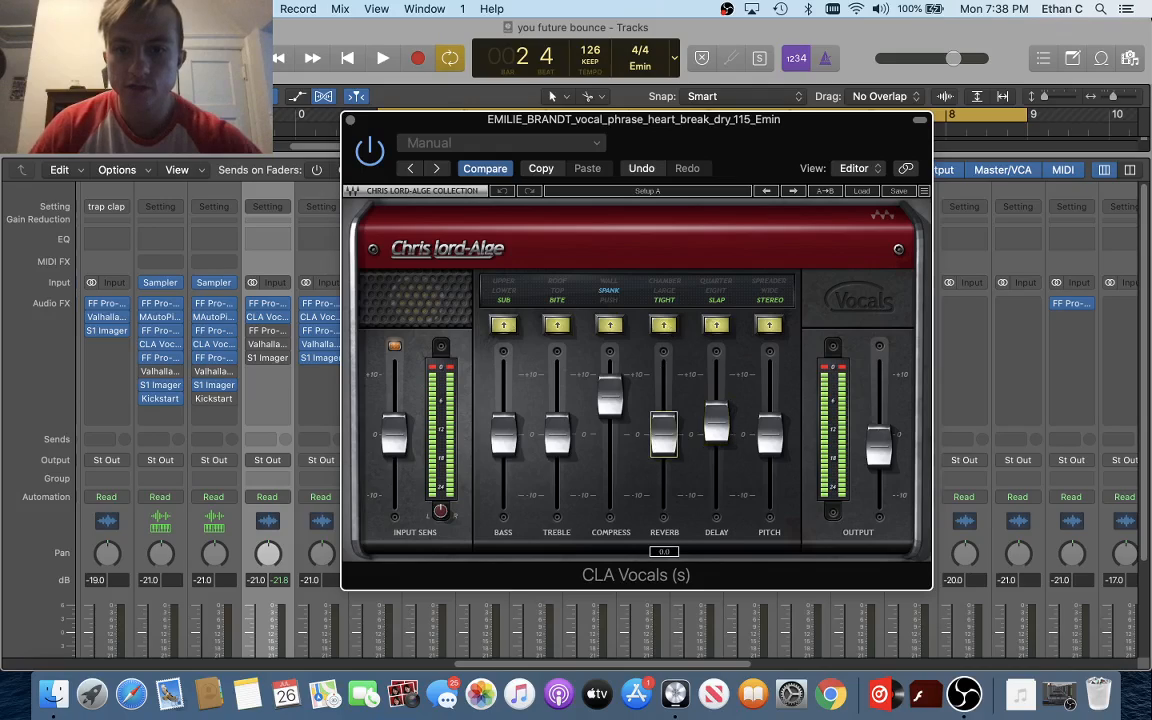
left_click_drag(879, 442, 879, 446)
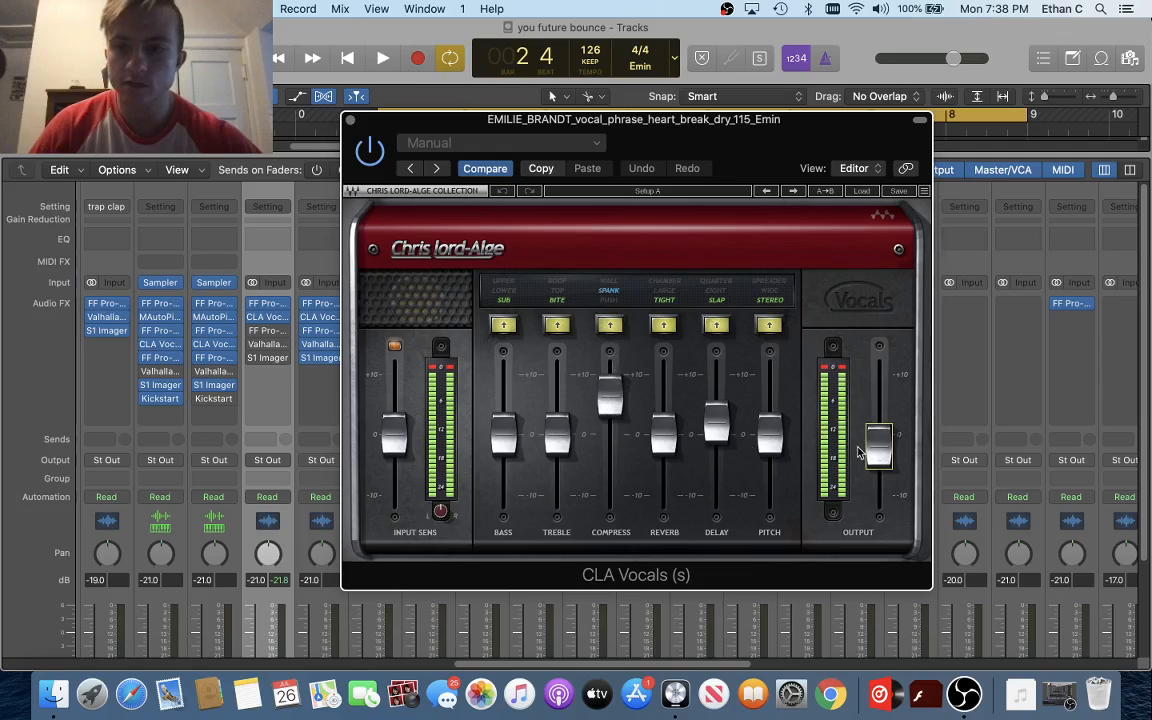
mouse_move(884, 455)
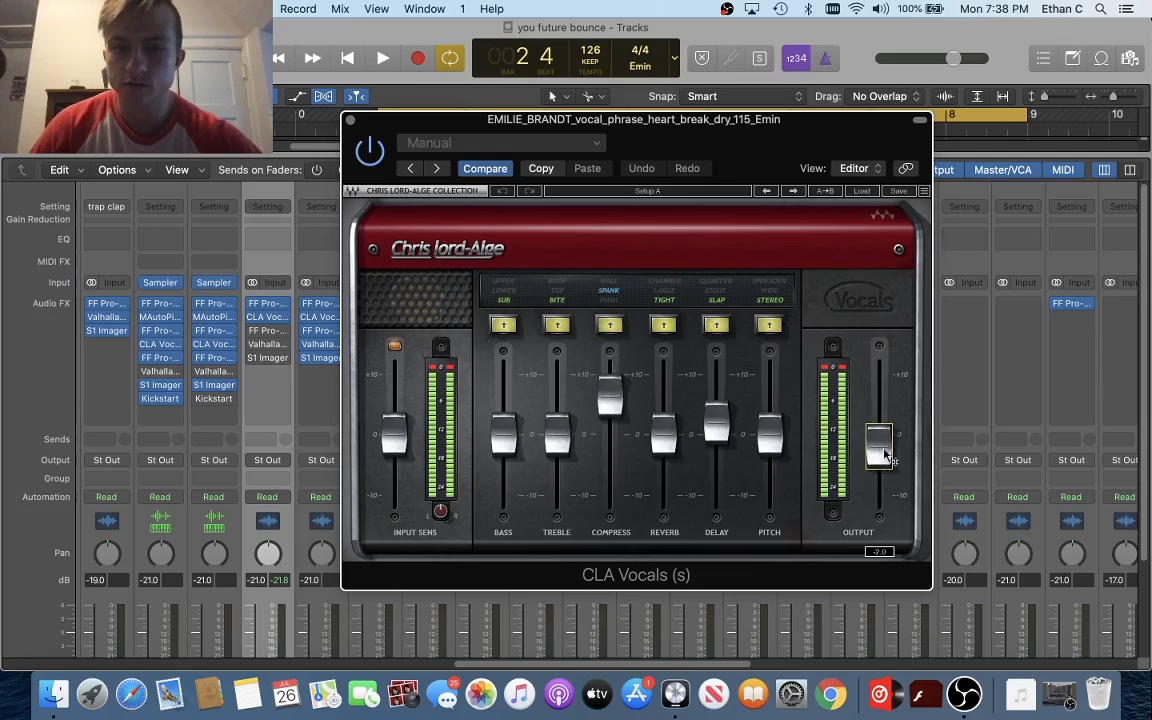
left_click(349, 120)
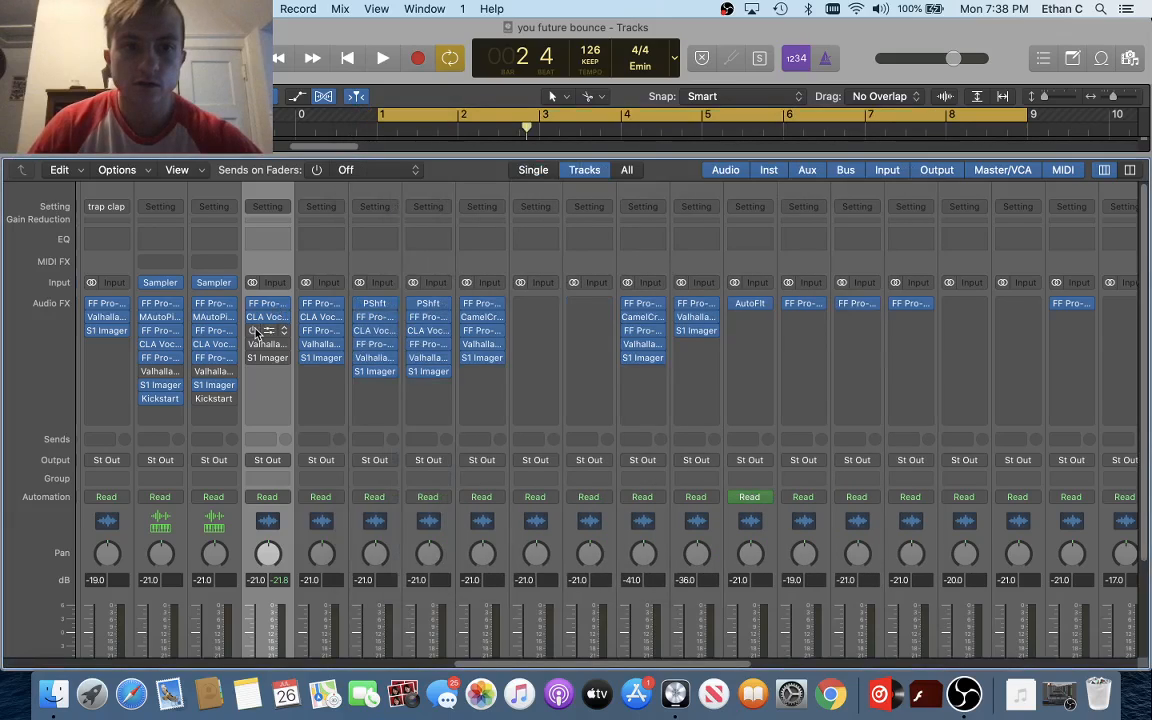
Re-enable the second Pro-Q 3 and ValhallaRoom on the vocal channel, reviewing the low cut and the reverb settings
left_click(258, 331)
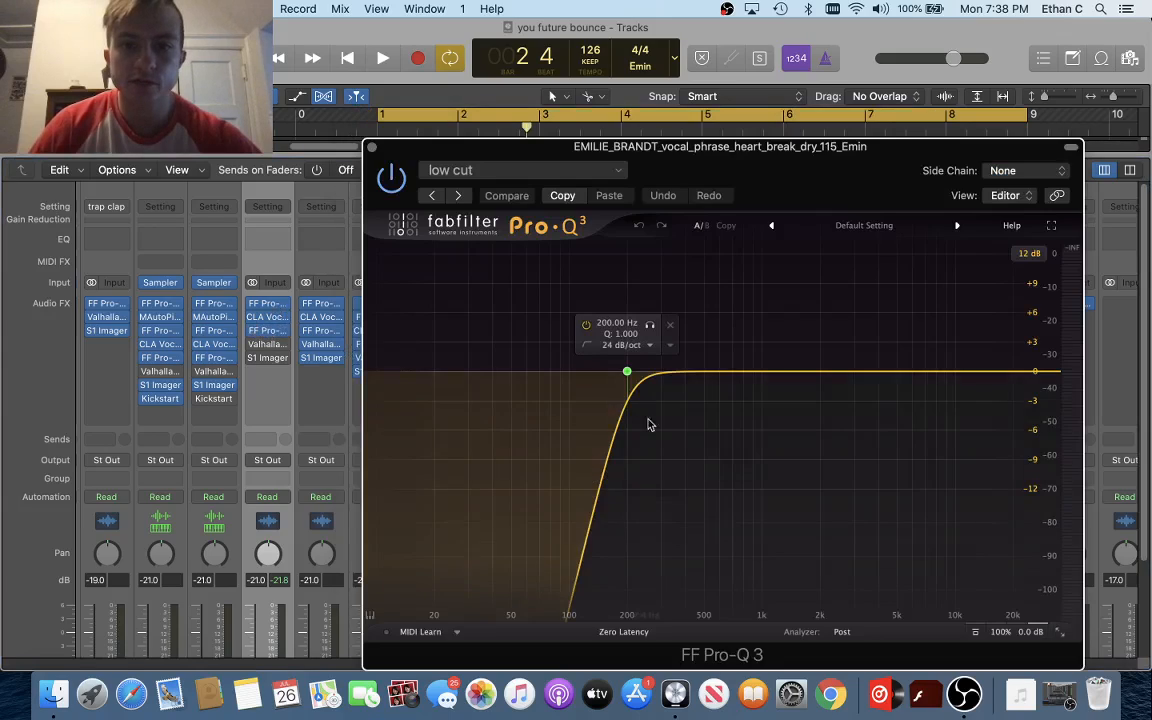
left_click(372, 149)
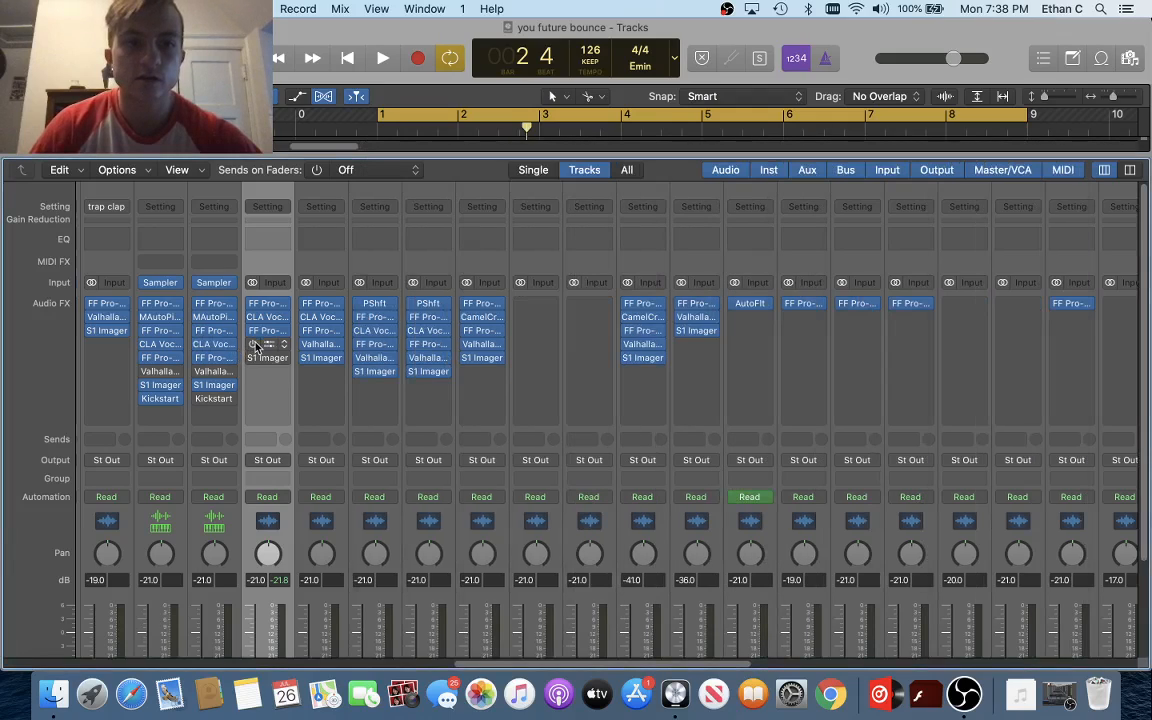
left_click(269, 345)
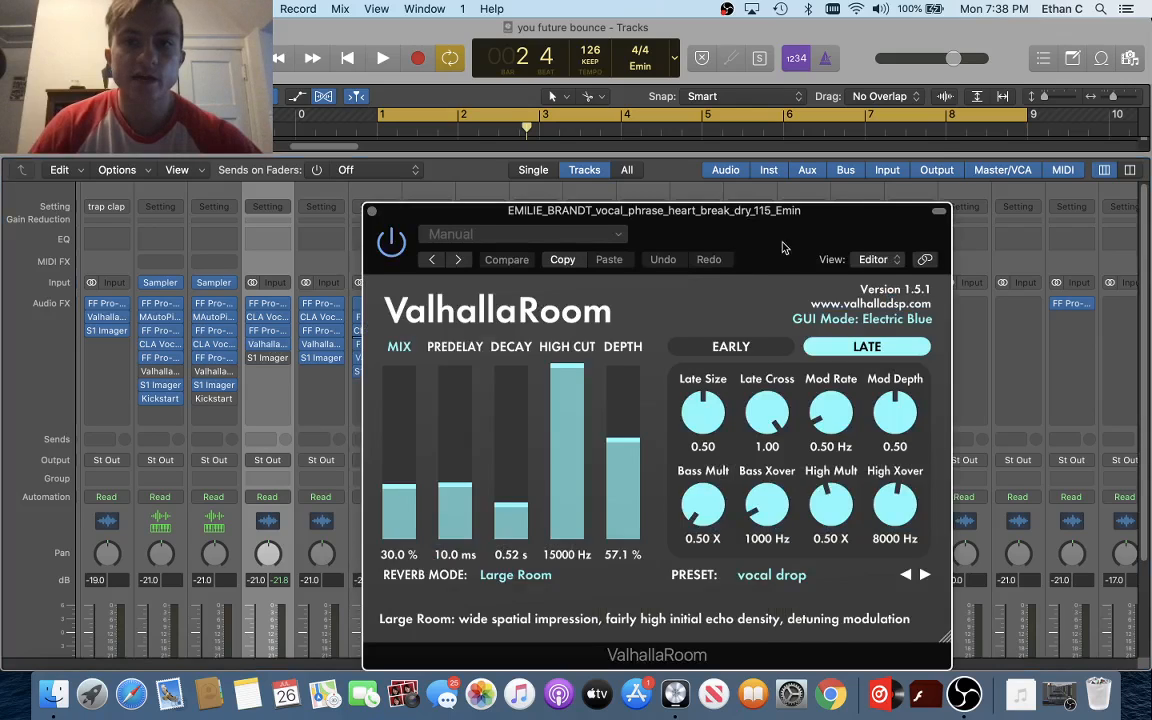
left_click_drag(784, 247, 668, 150)
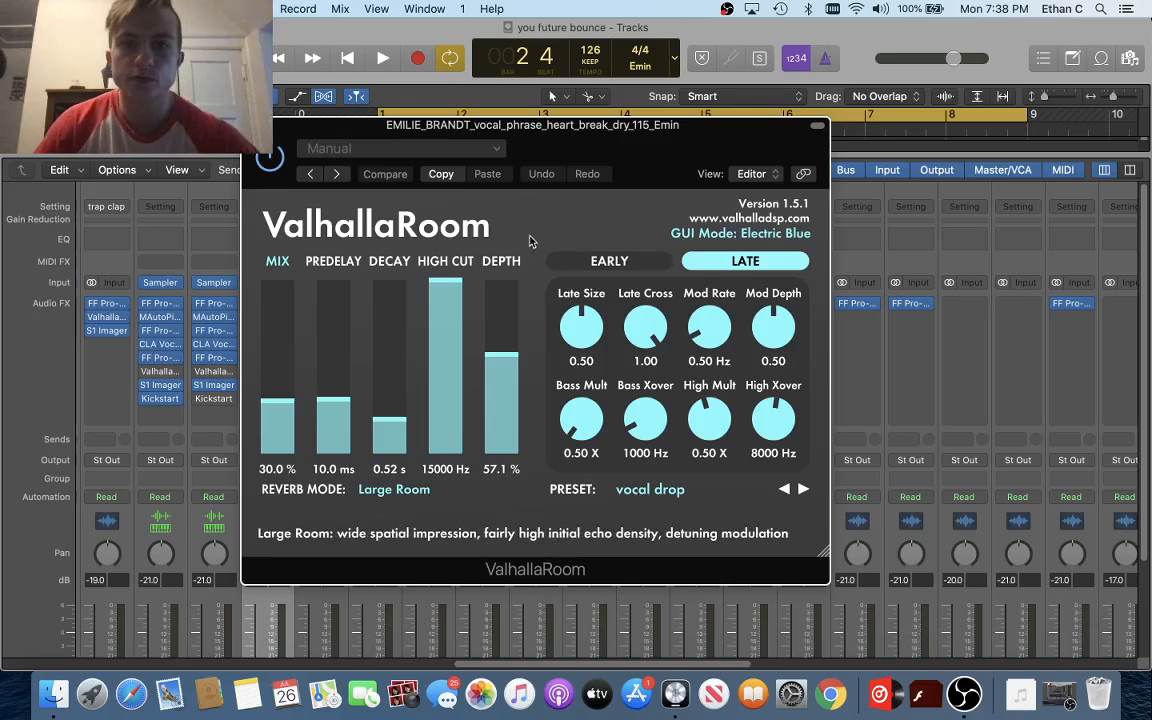
left_click_drag(550, 143, 660, 179)
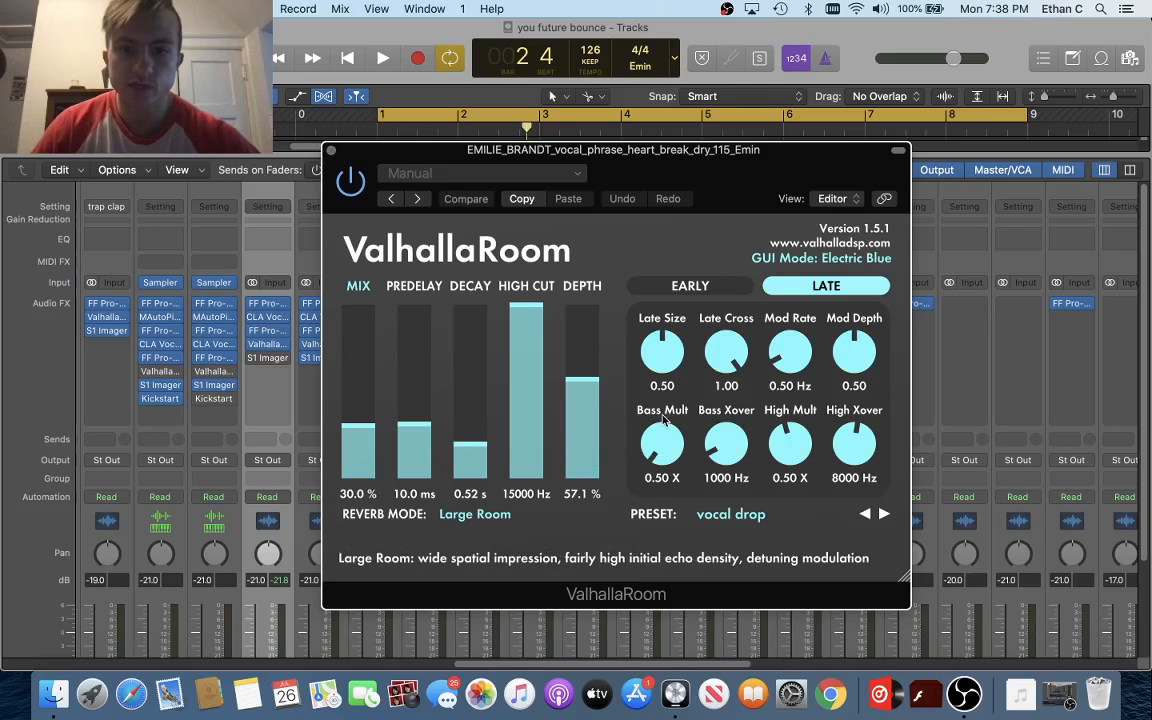
left_click(332, 152)
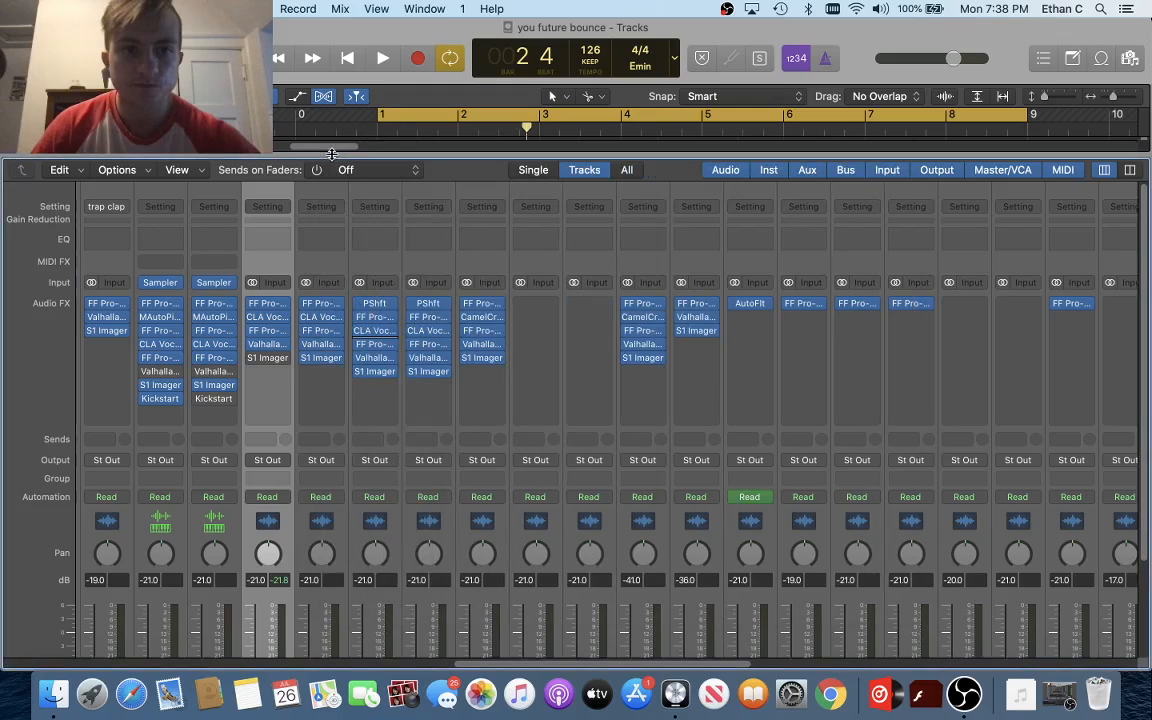
Re-enable S1 Imager as the last effect on the vocal channel and review its stereo width setting
left_click(270, 360)
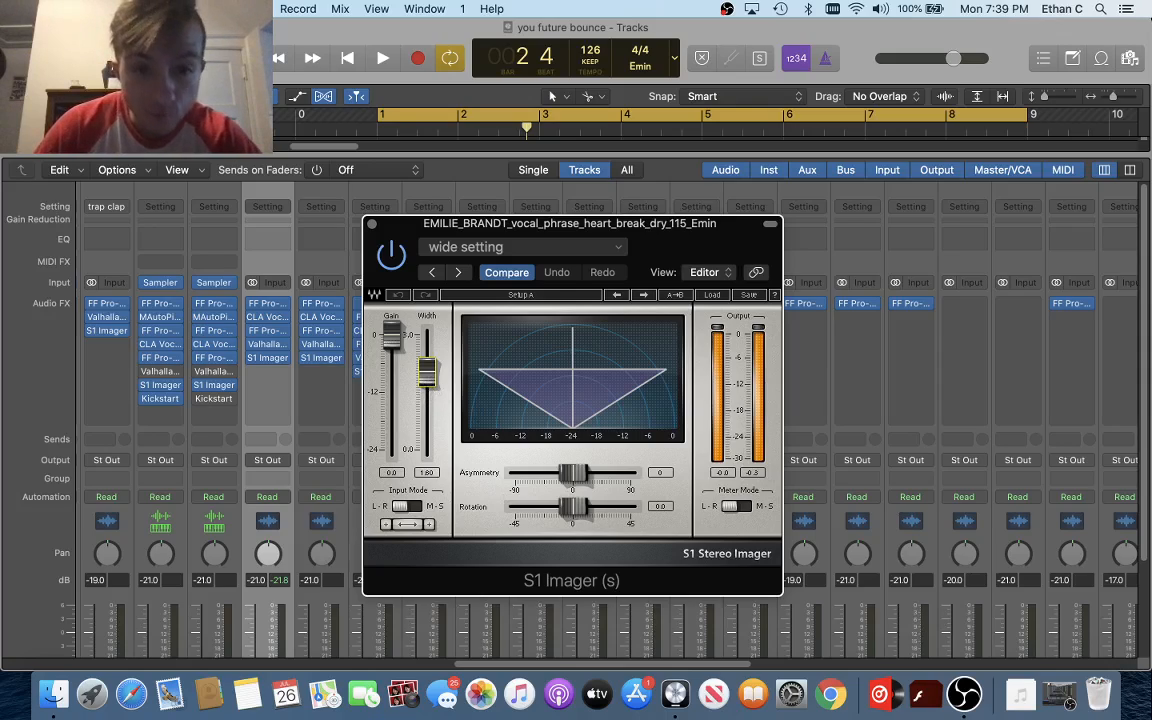
left_click(427, 372)
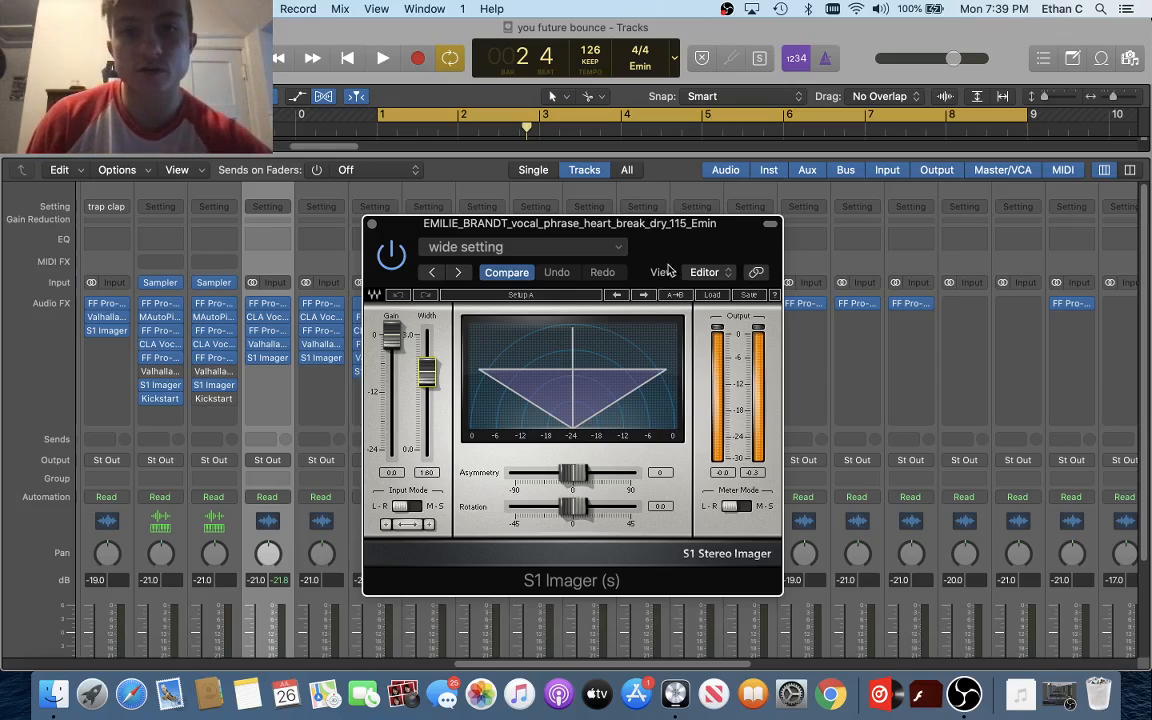
left_click_drag(600, 224, 568, 180)
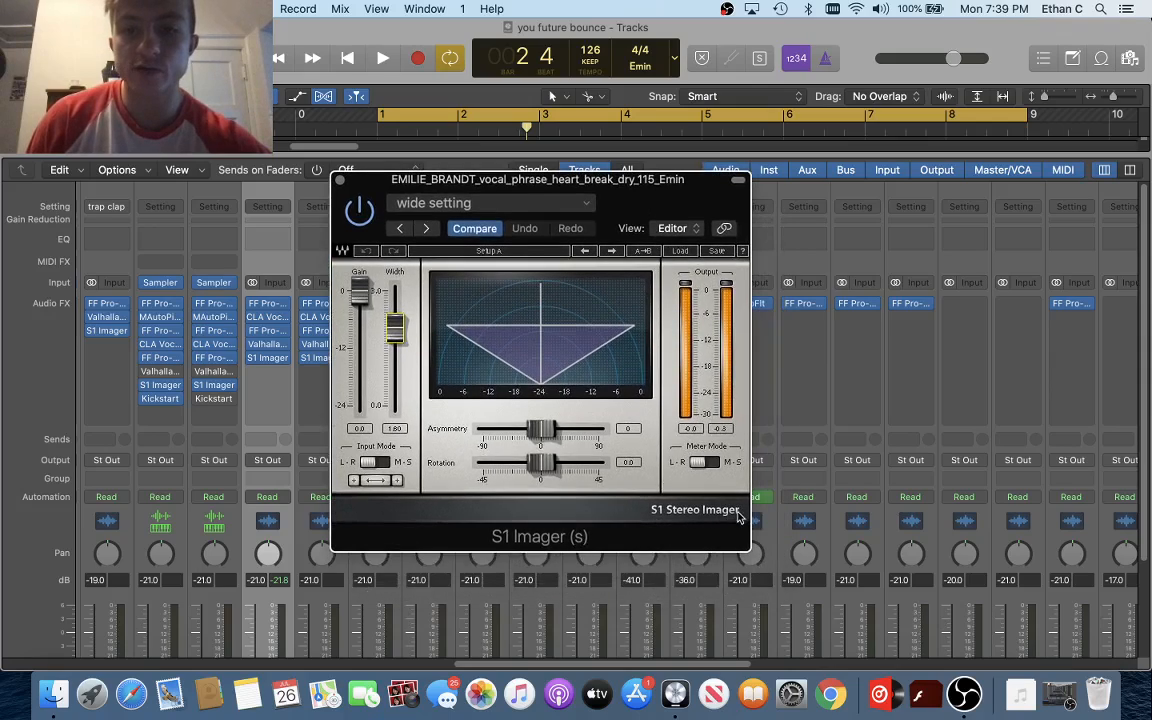
left_click(340, 182)
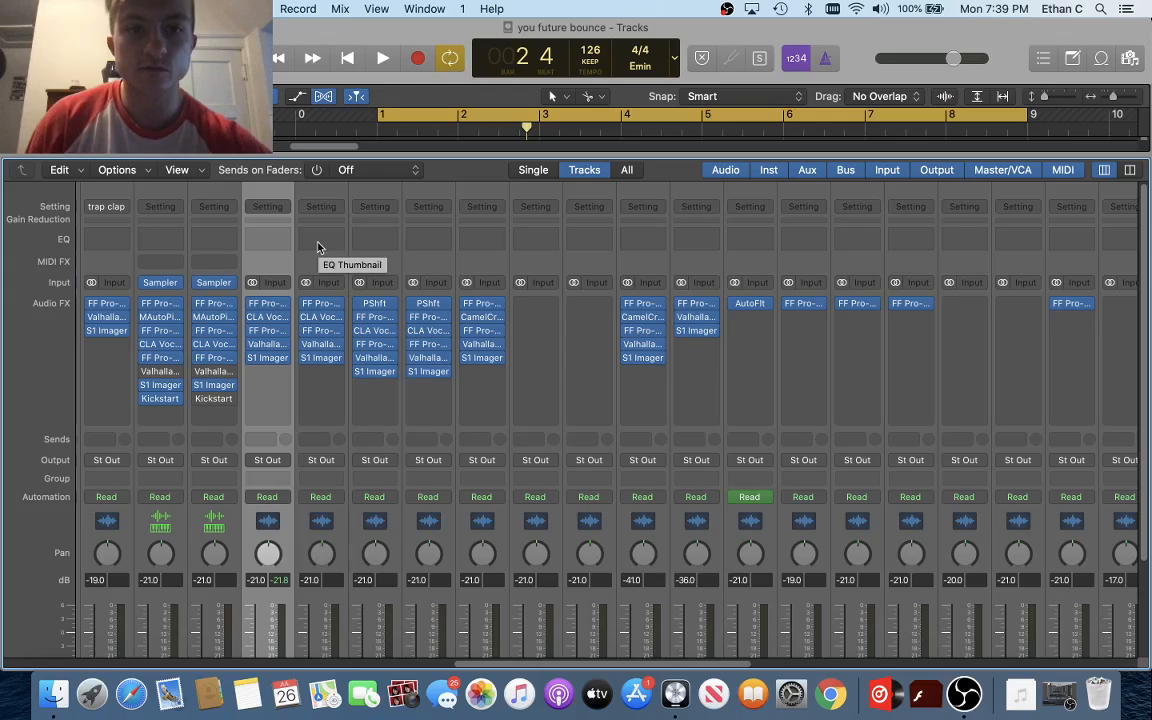
Play the soloed vocal phrase with all five effects active, stop, and return to the track arrangement
key("space")
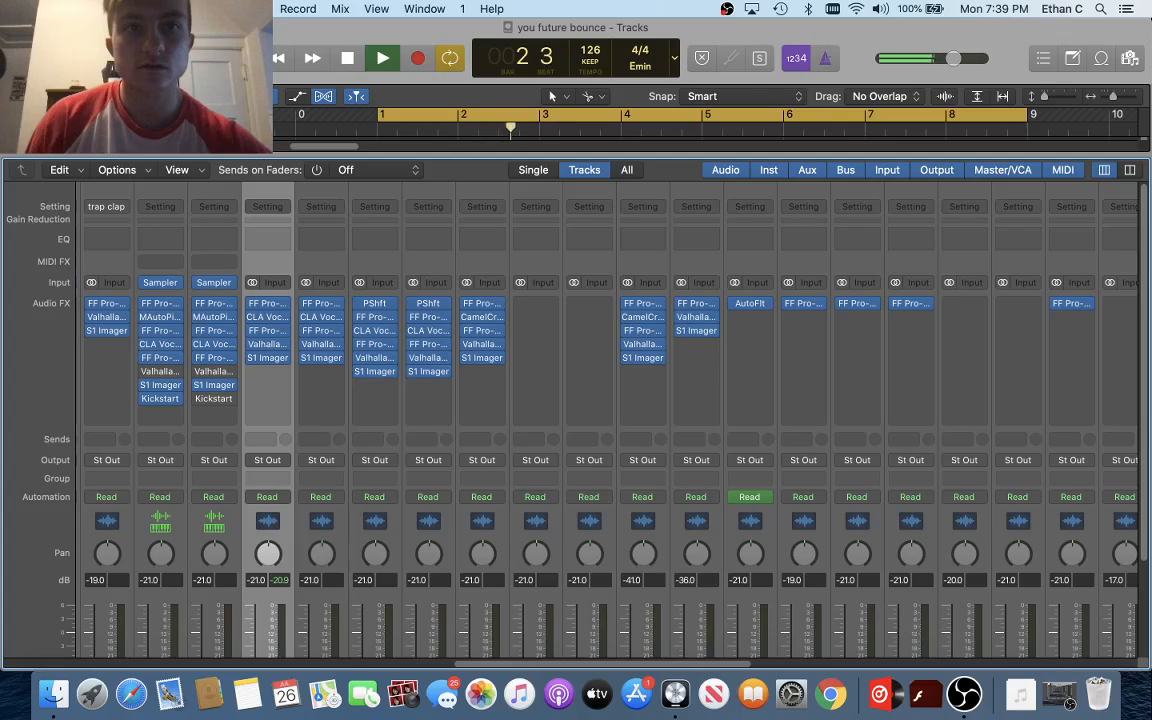
key("space")
key("x")
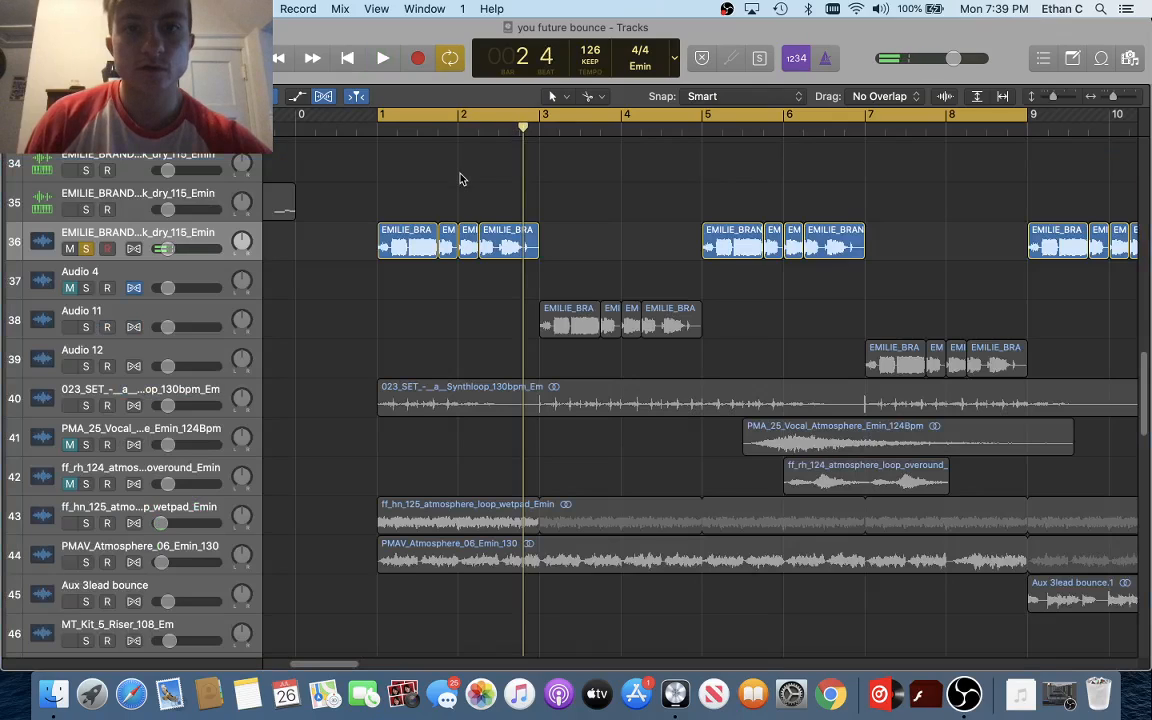
Solo track 38, Audio 11, together with track 36 and listen through to its chopped phrase from bar 3
left_click(86, 328)
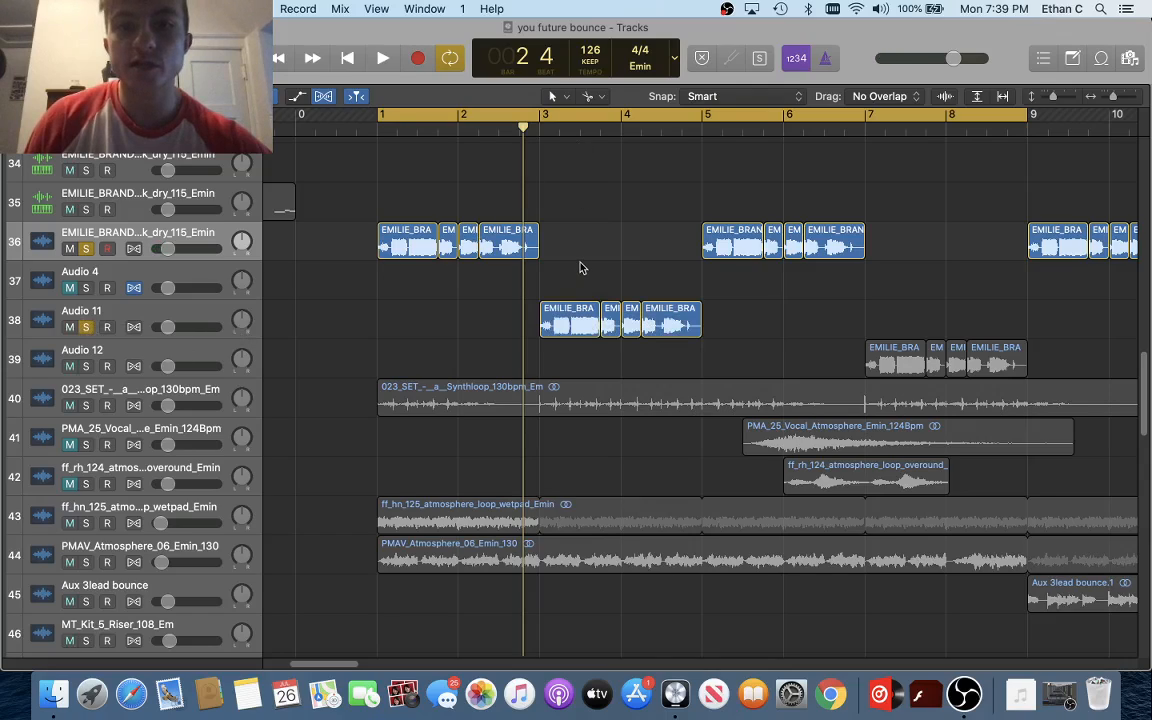
key("space")
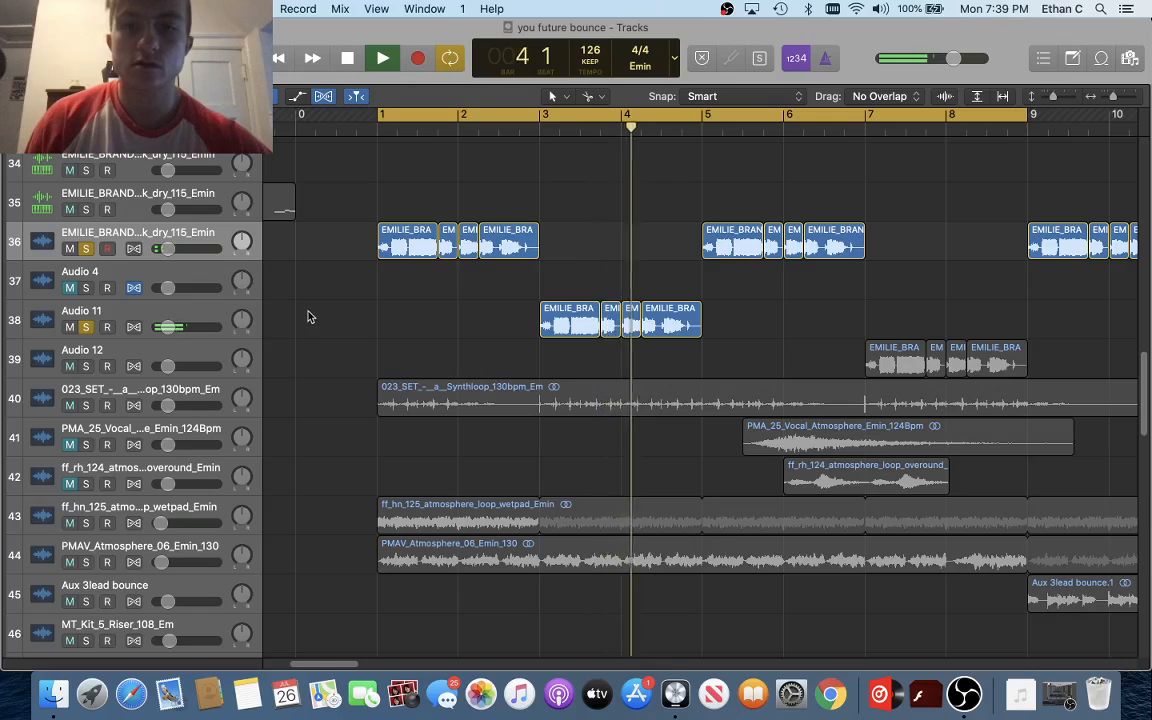
key("space")
Select track 38, Audio 11, and display its channel's effects chain in the mixer
left_click(165, 318)
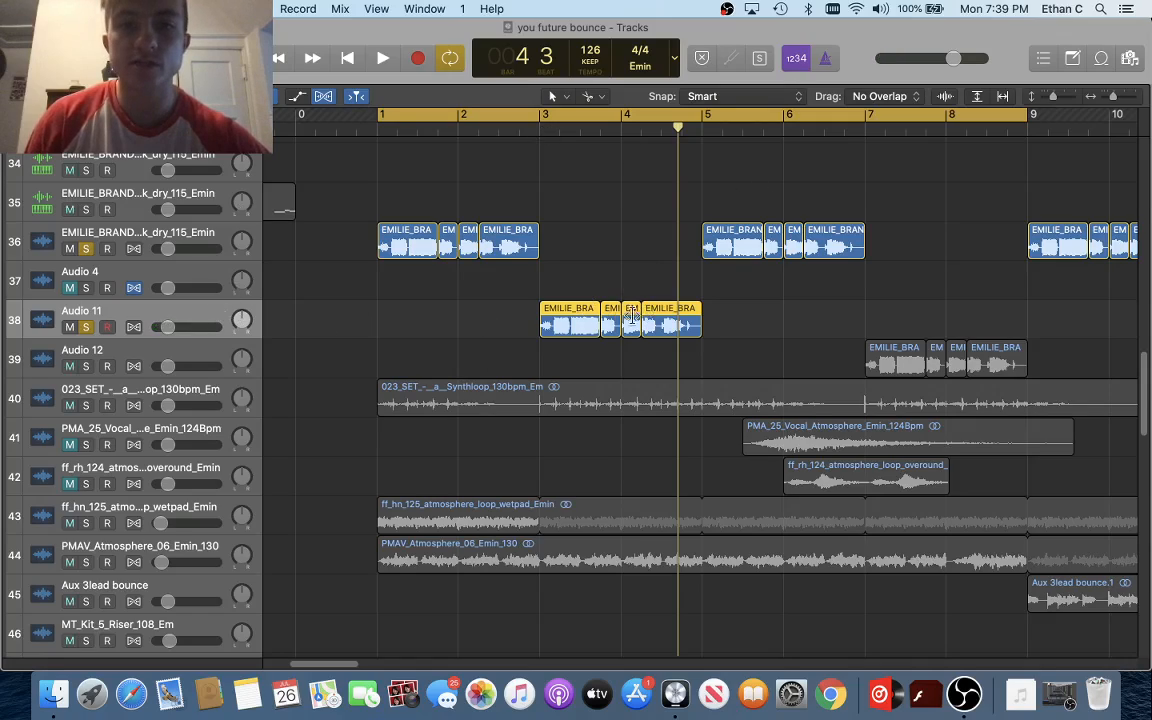
key("x")
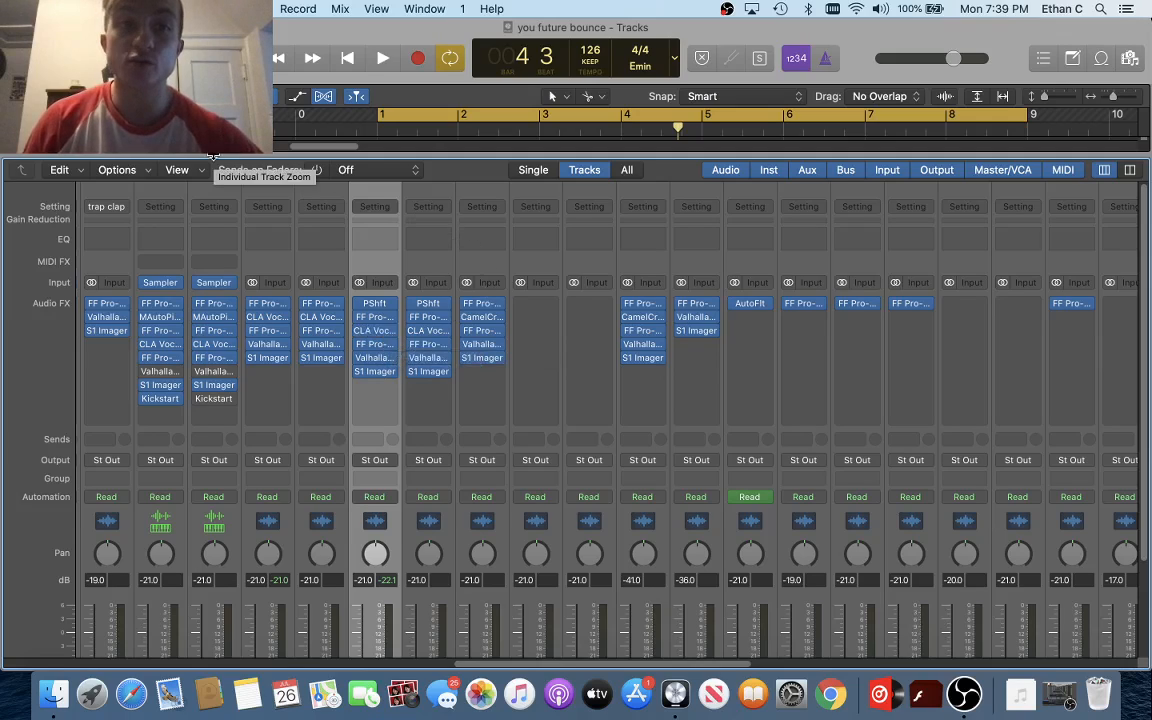
key("x")
key("x")
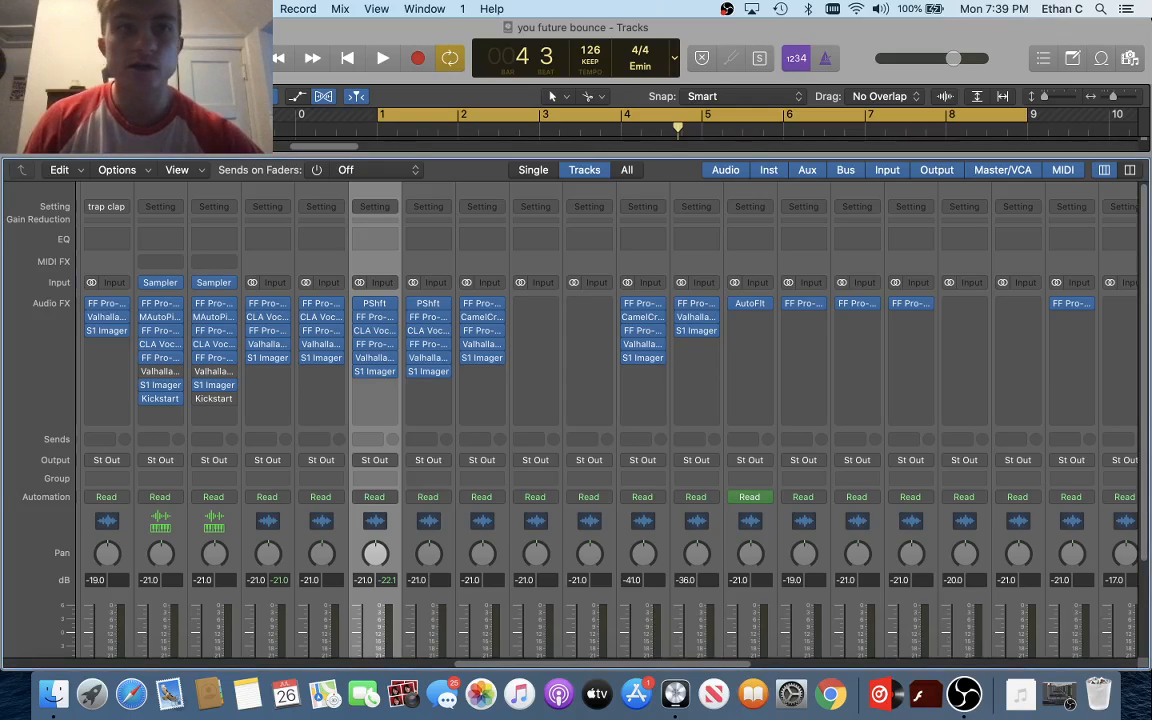
key("x")
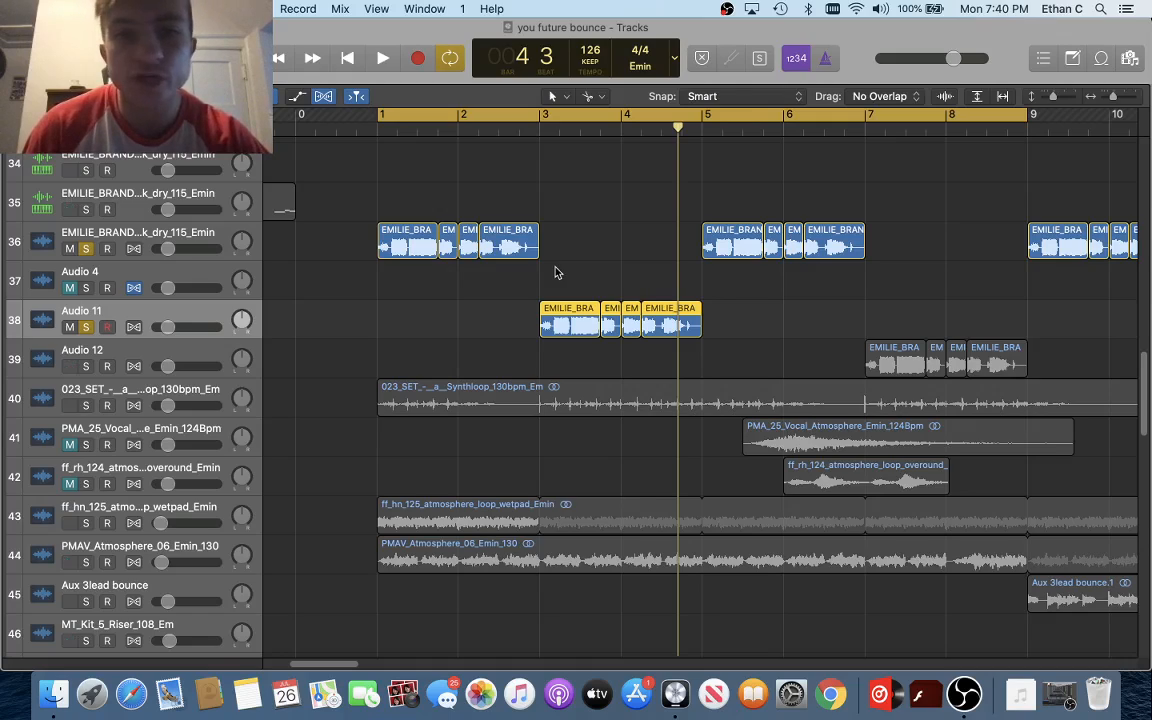
key("x")
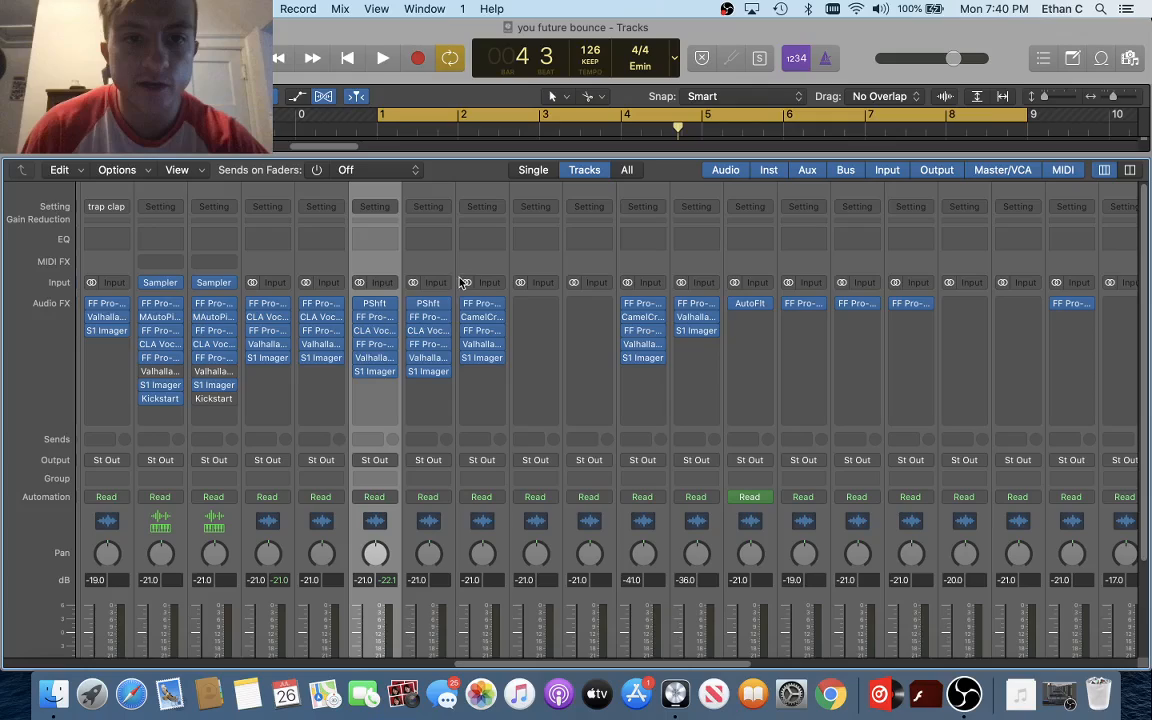
Inspect the Pitch Shifter's semitone and mix settings on the Audio 11 channel and return to the arrangement
left_click(383, 306)
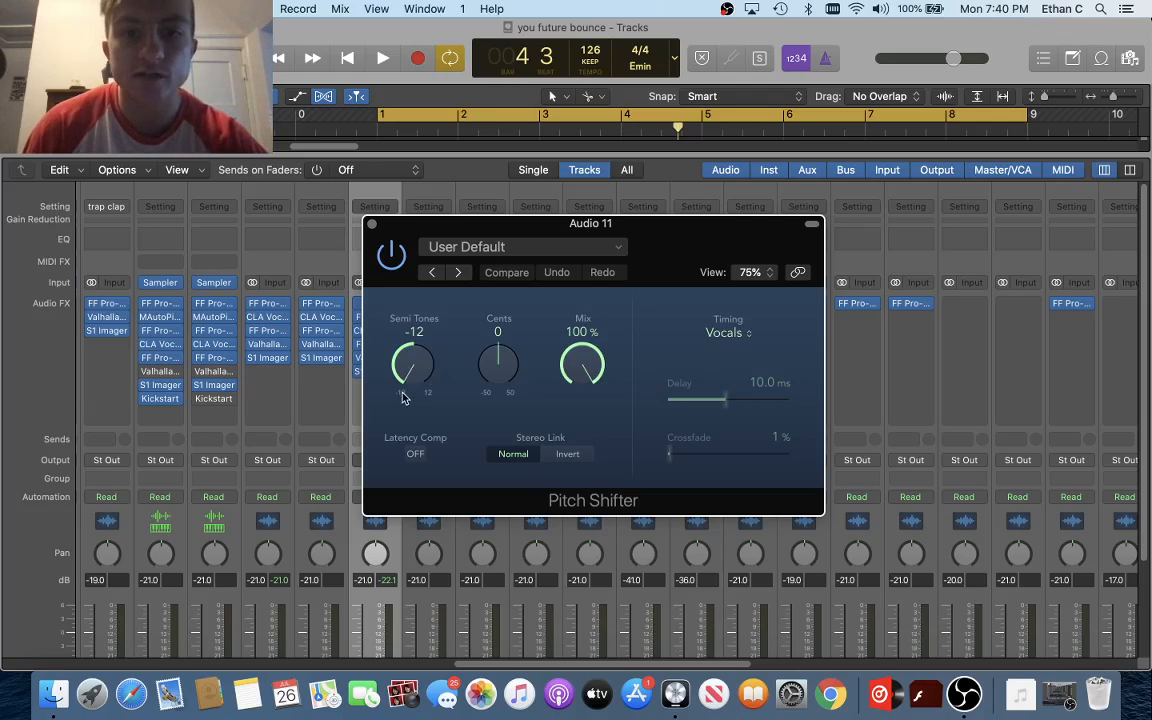
left_click_drag(677, 260, 726, 162)
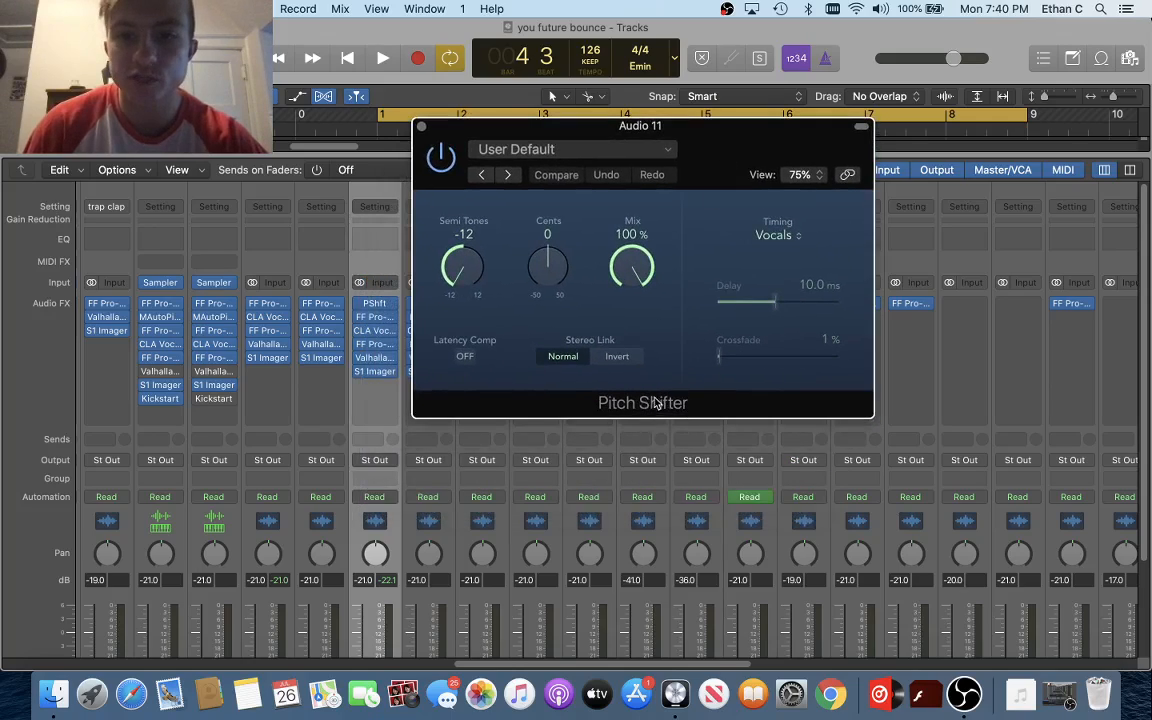
left_click_drag(728, 162, 655, 240)
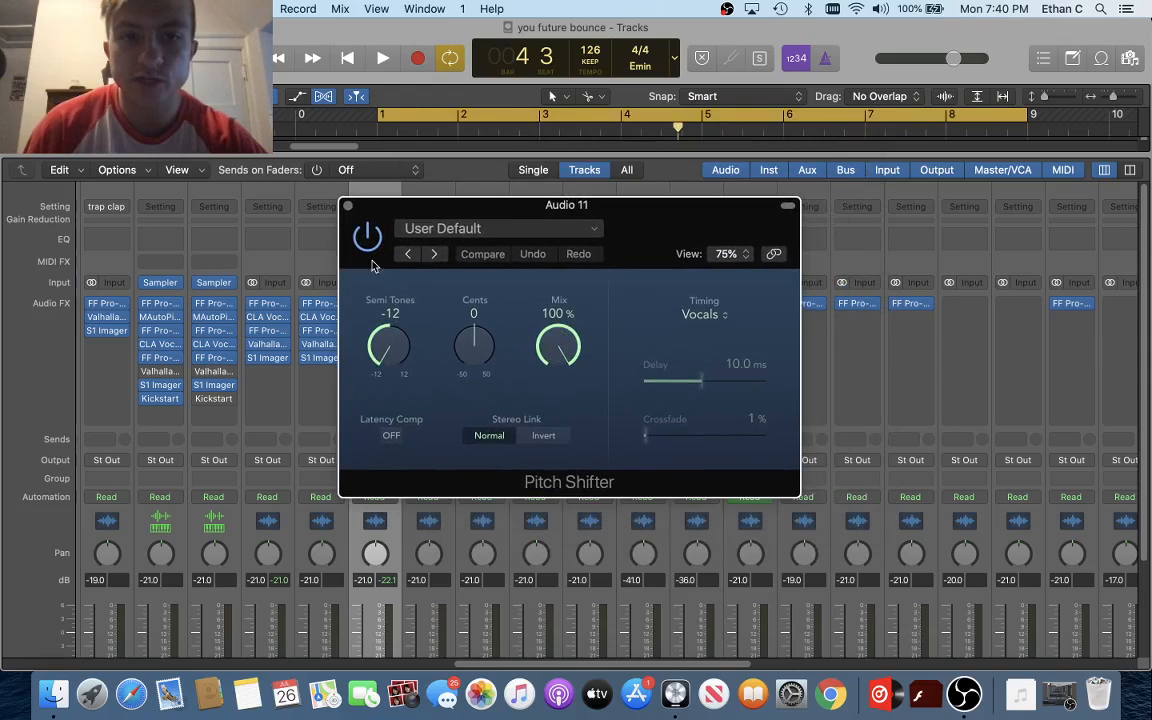
left_click(349, 207)
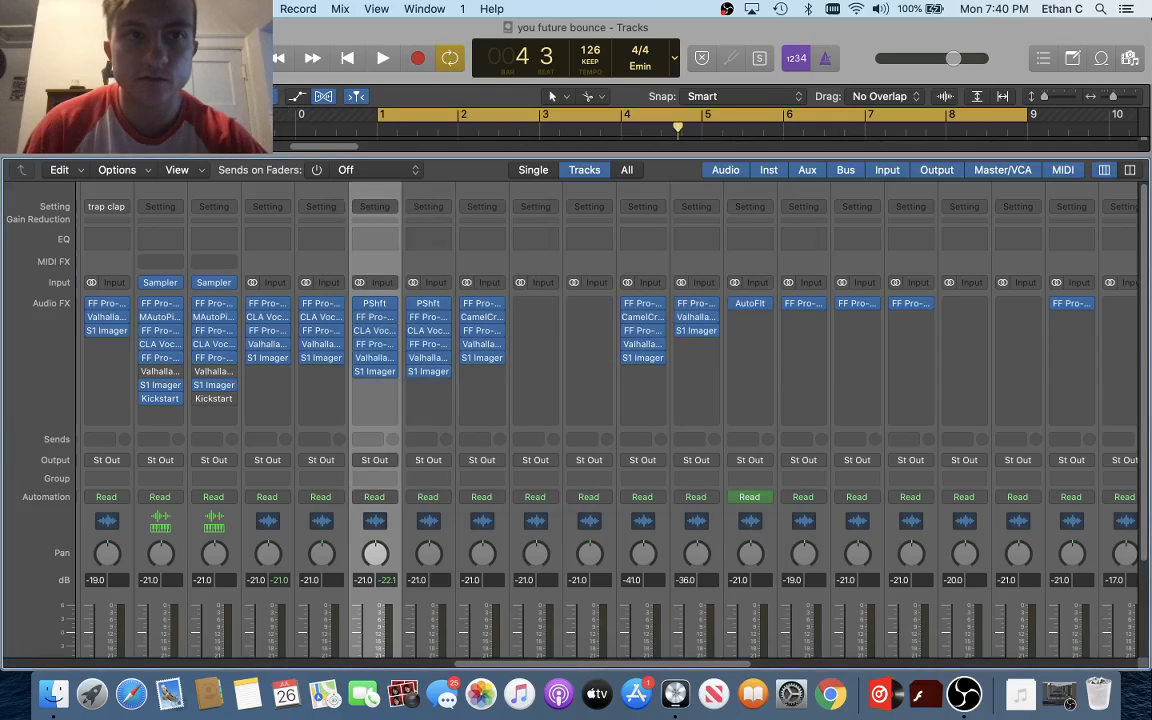
key("x")
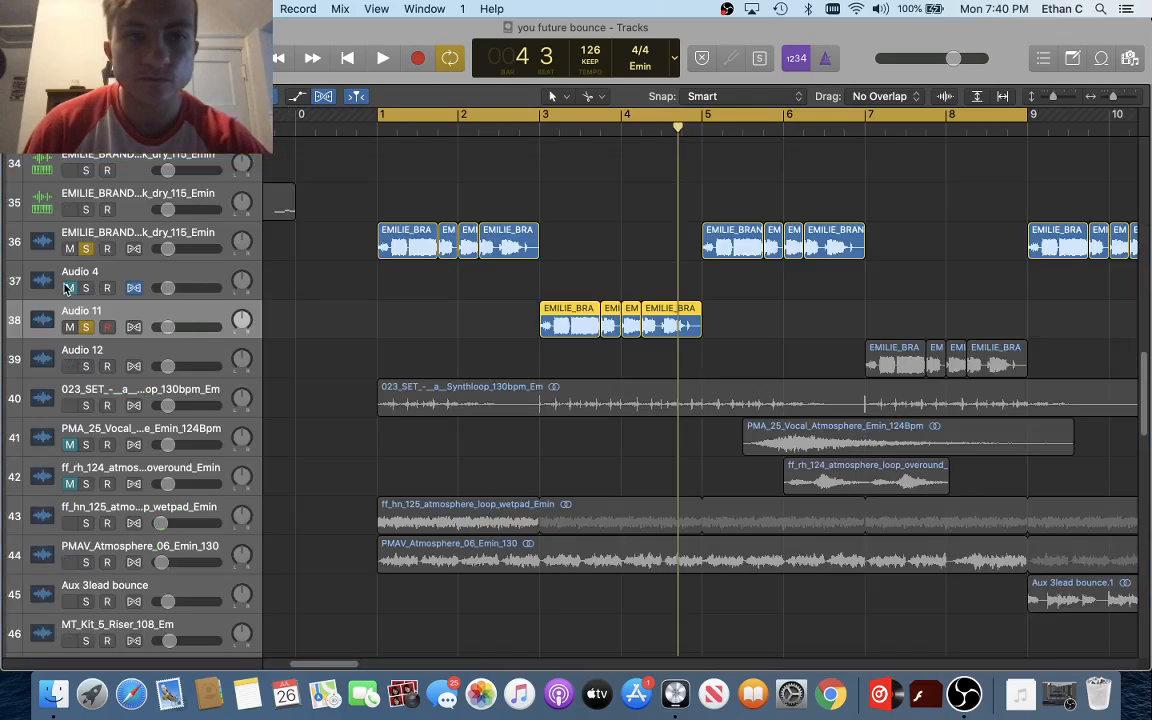
Play the soloed vocal chops of tracks 36 and 38 from bar 5 and stop around bar 6
left_click(703, 130)
key("space")
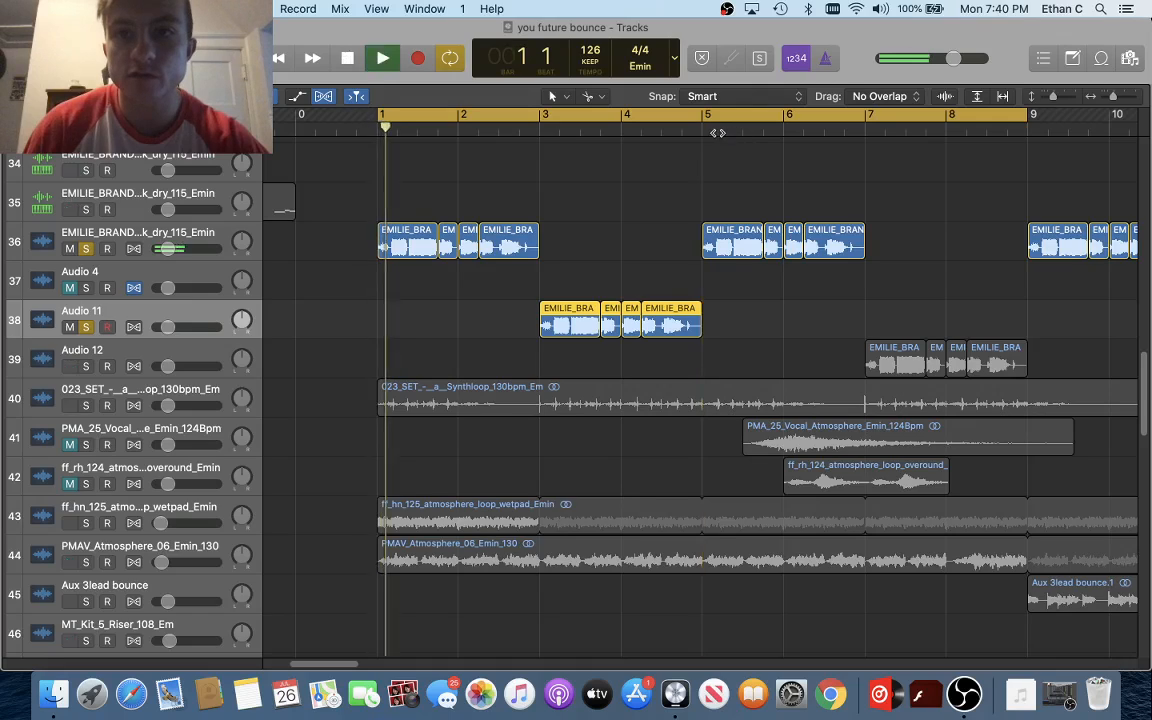
left_click(705, 130)
scroll(743, 175, "right", 5)
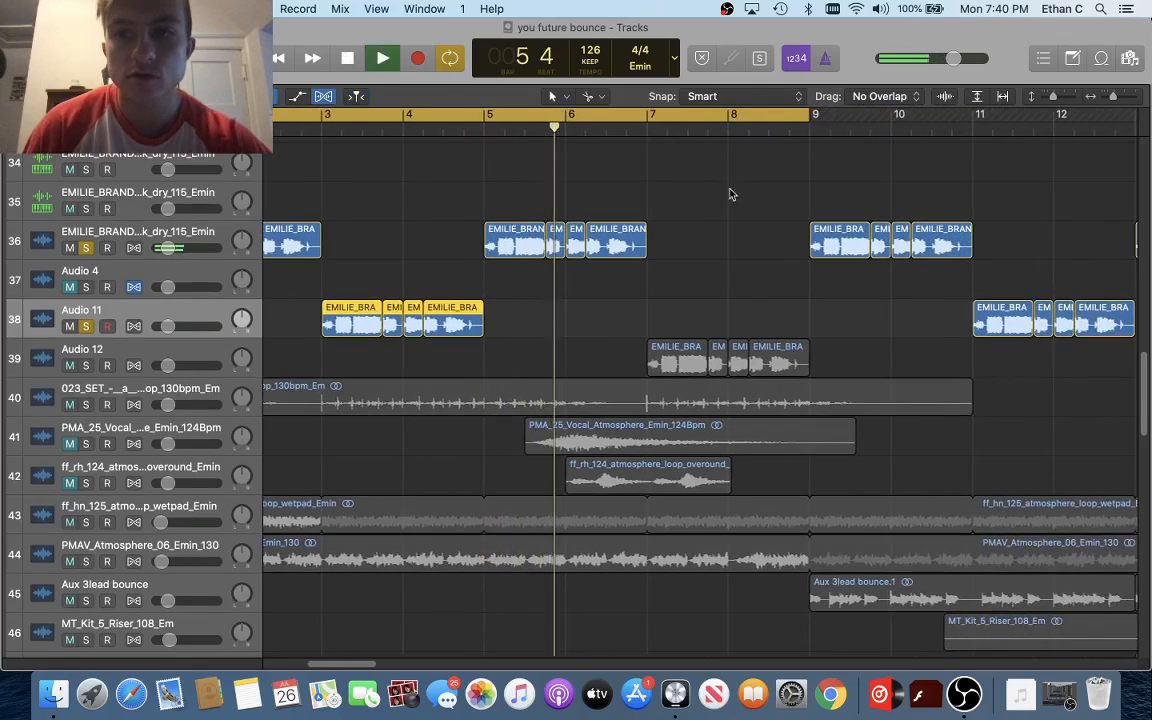
key("space")
Solo track 39, Audio 12, as well and listen to its chopped vocal phrase from bar 7
left_click(86, 366)
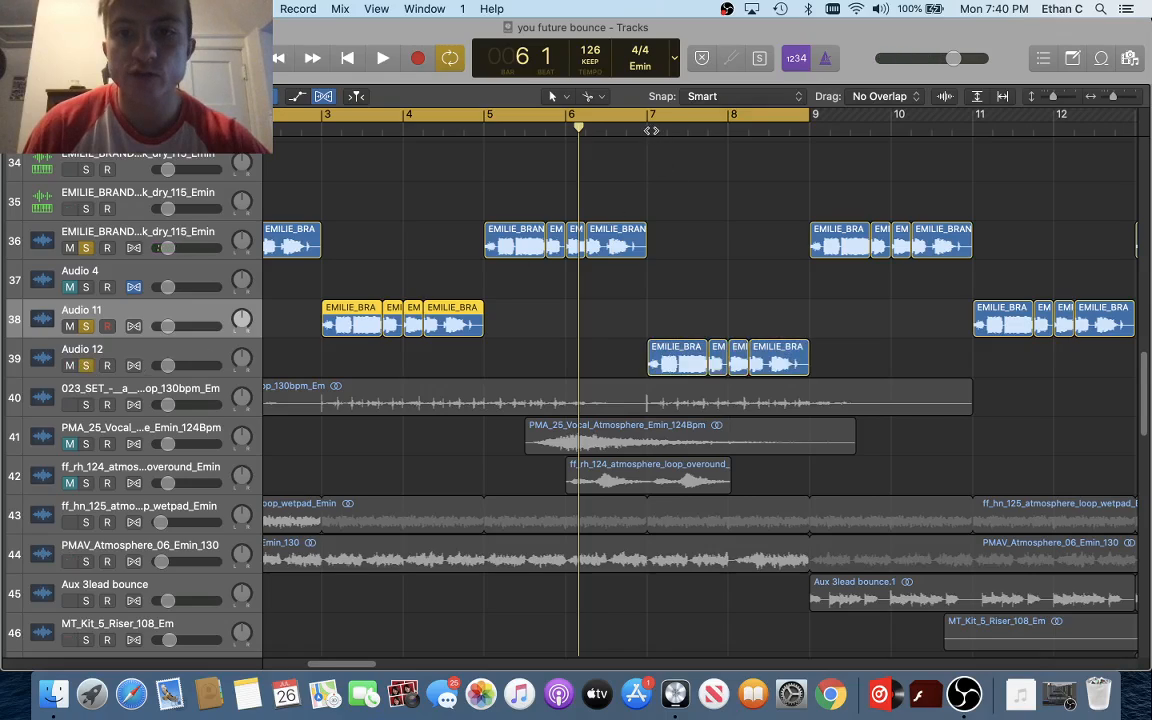
key("space")
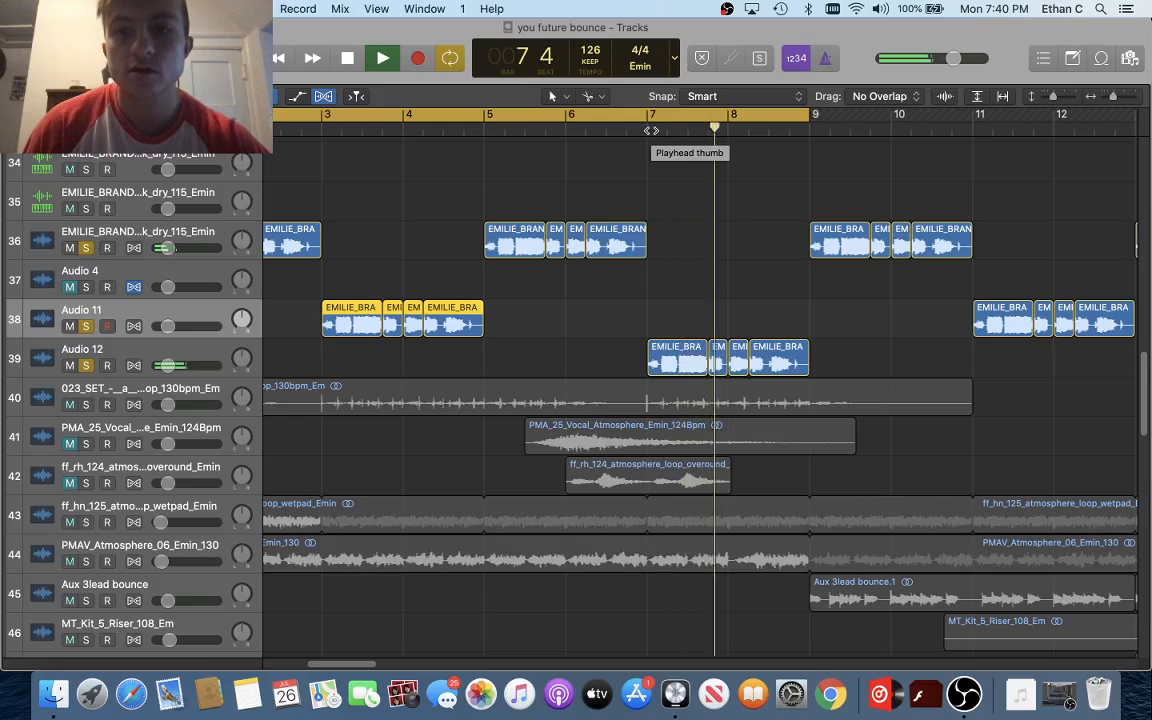
key("space")
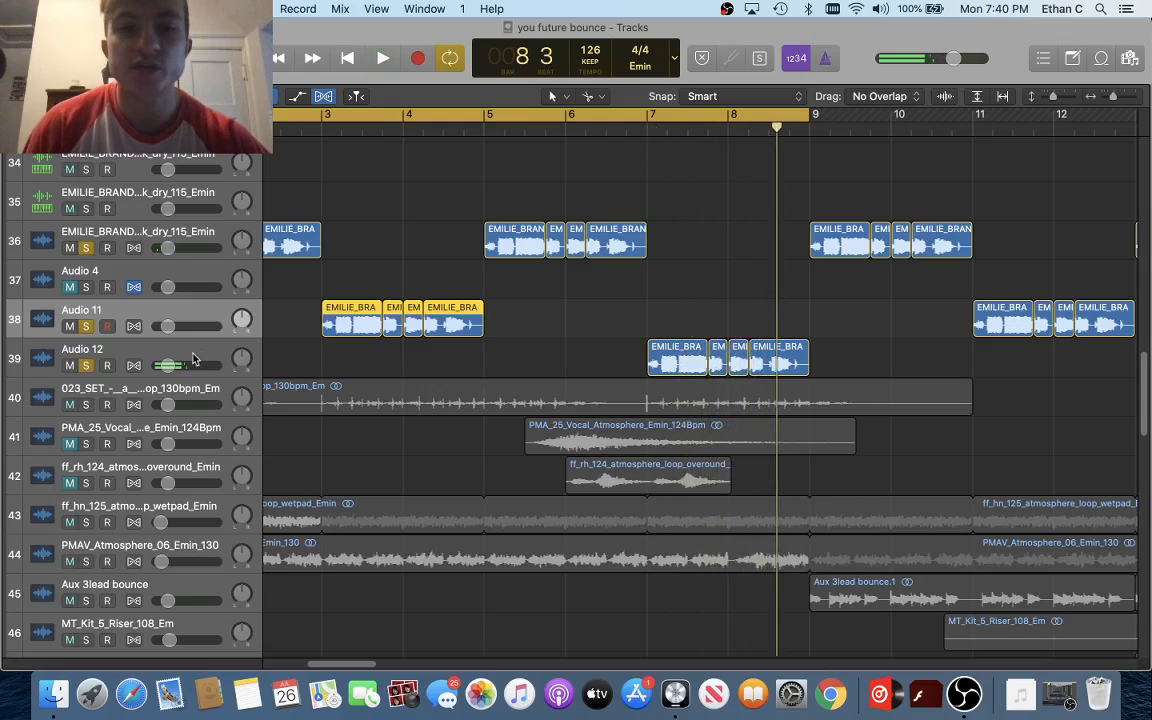
Inspect the Pitch Shifter settings on the Audio 12 channel in the mixer and return to the track arrangement
left_click(178, 356)
key("x")
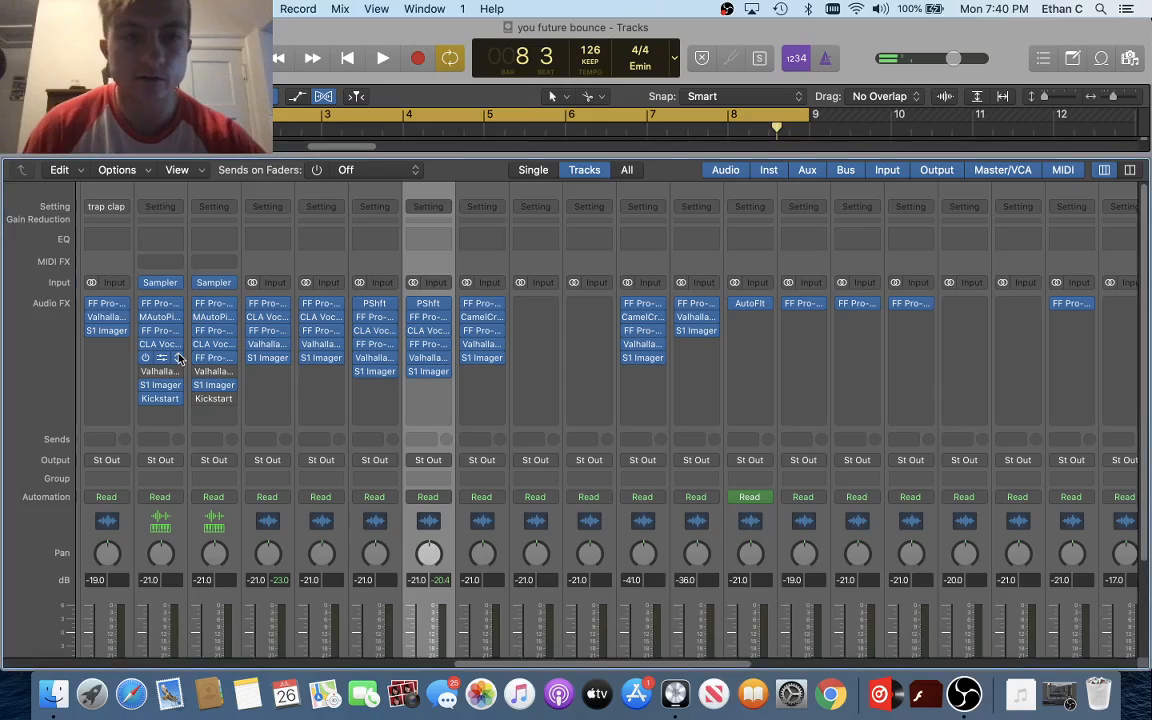
left_click(431, 305)
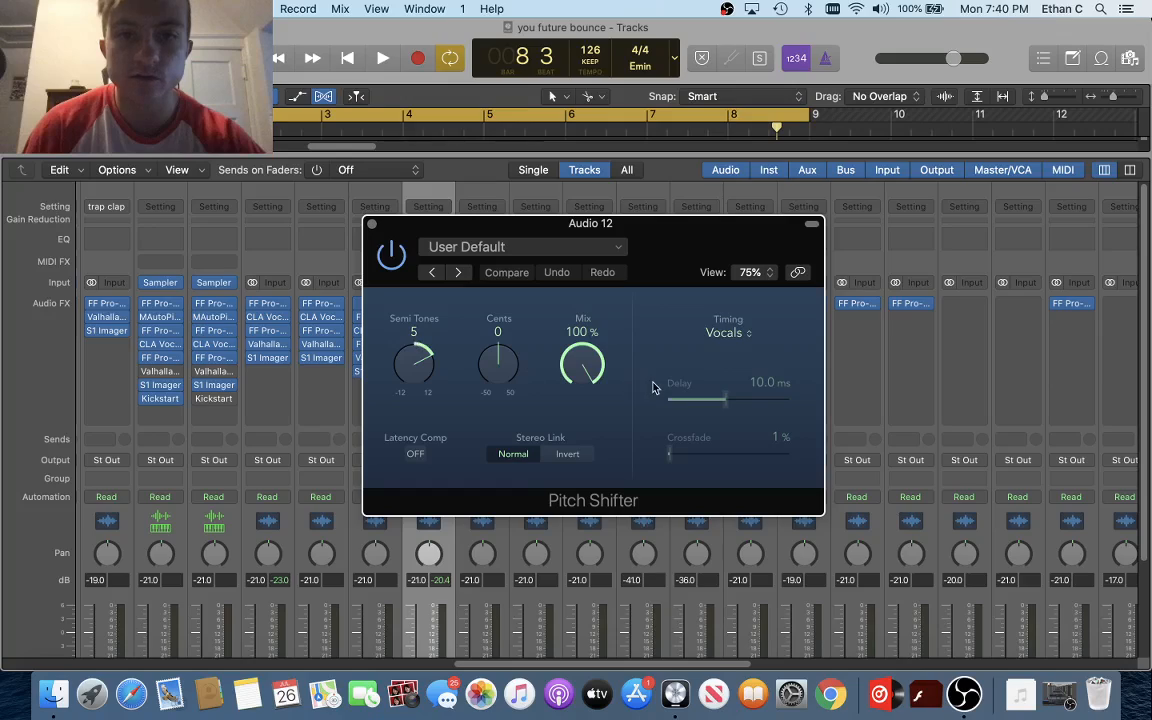
left_click(373, 229)
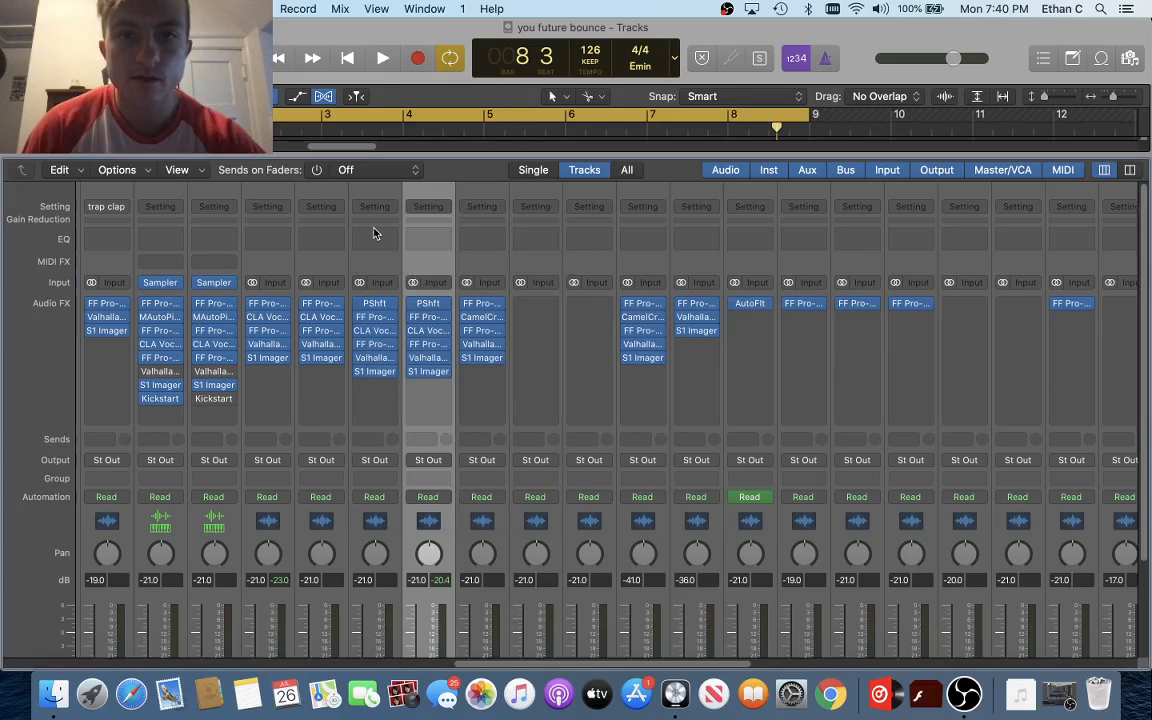
key("x")
Zoom the arrangement out, then solo and select track 15, BA - Flume Reece
scroll(549, 289, "left", 3)
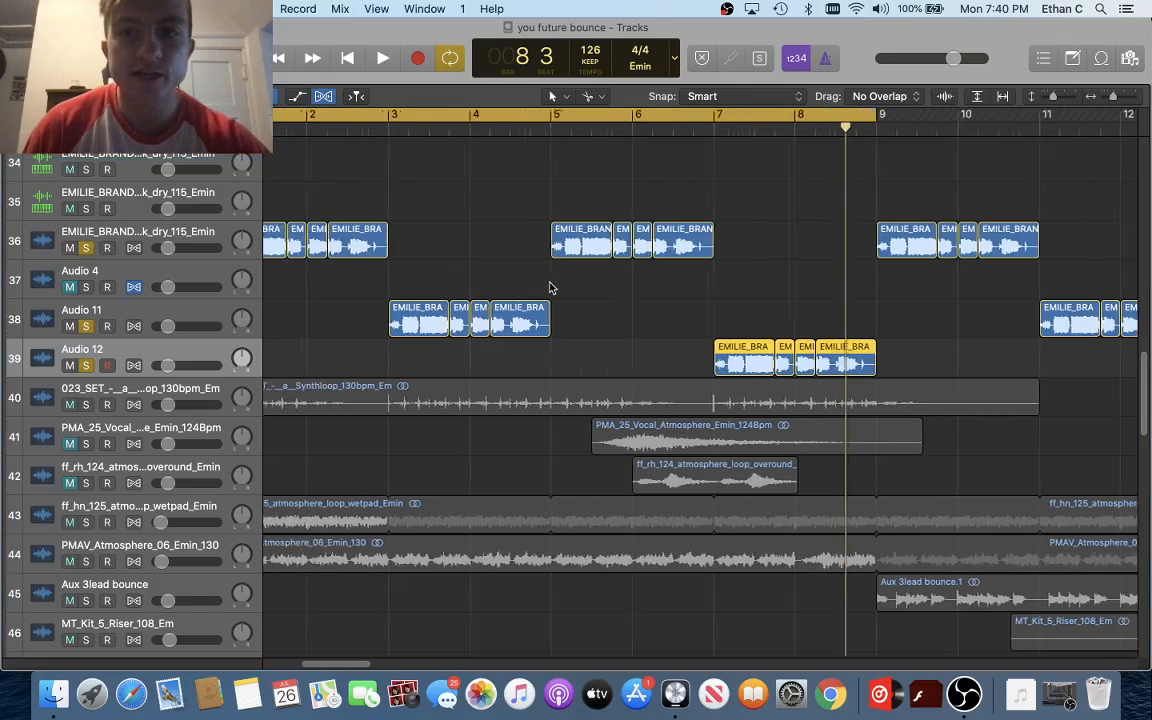
key("super+Left")
key("super+Left")
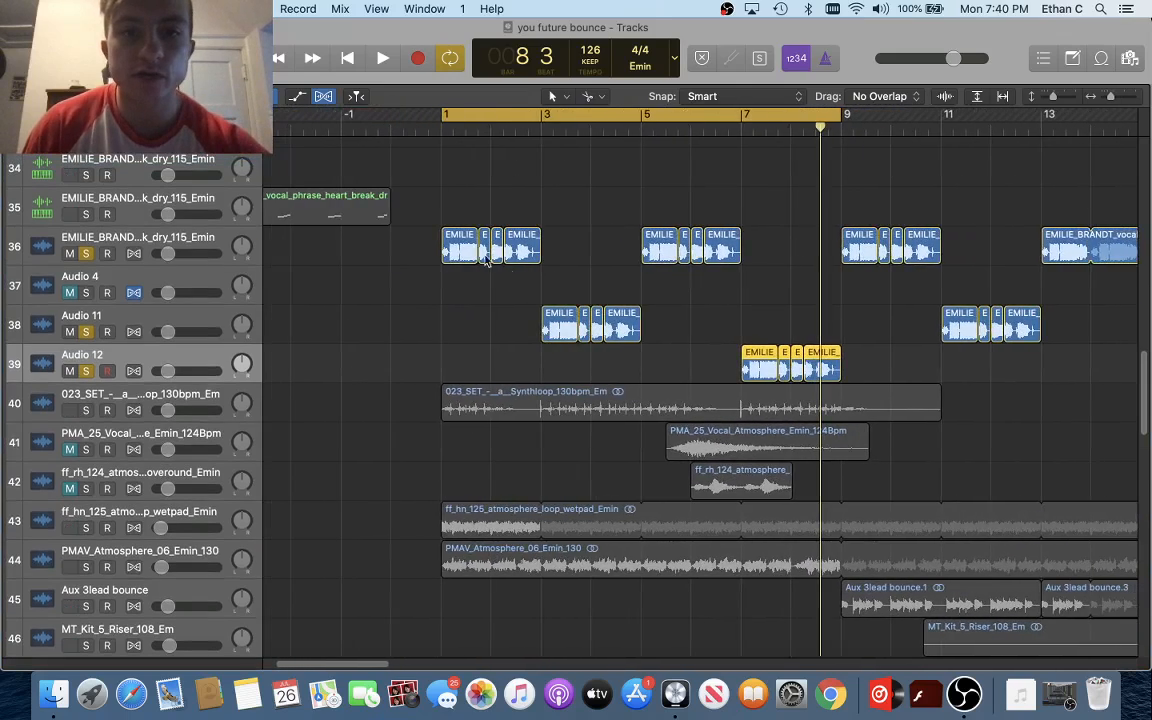
scroll(413, 236, "up", 20)
scroll(420, 256, "down", 10)
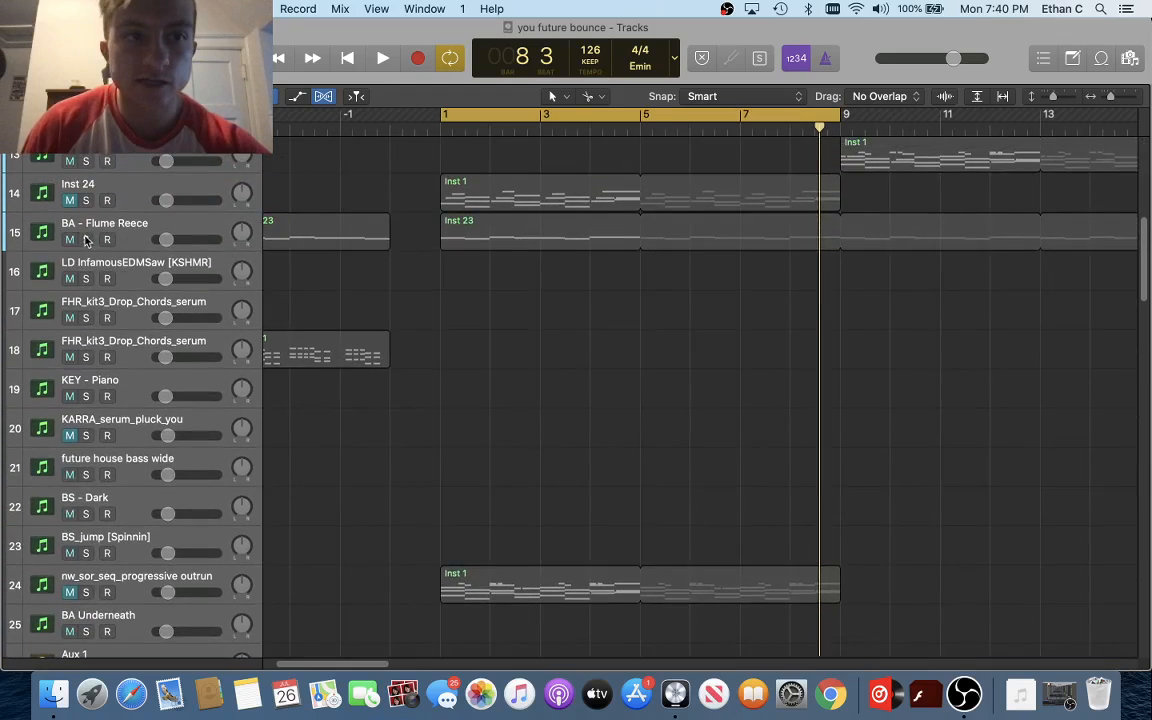
left_click(87, 240)
left_click(157, 228)
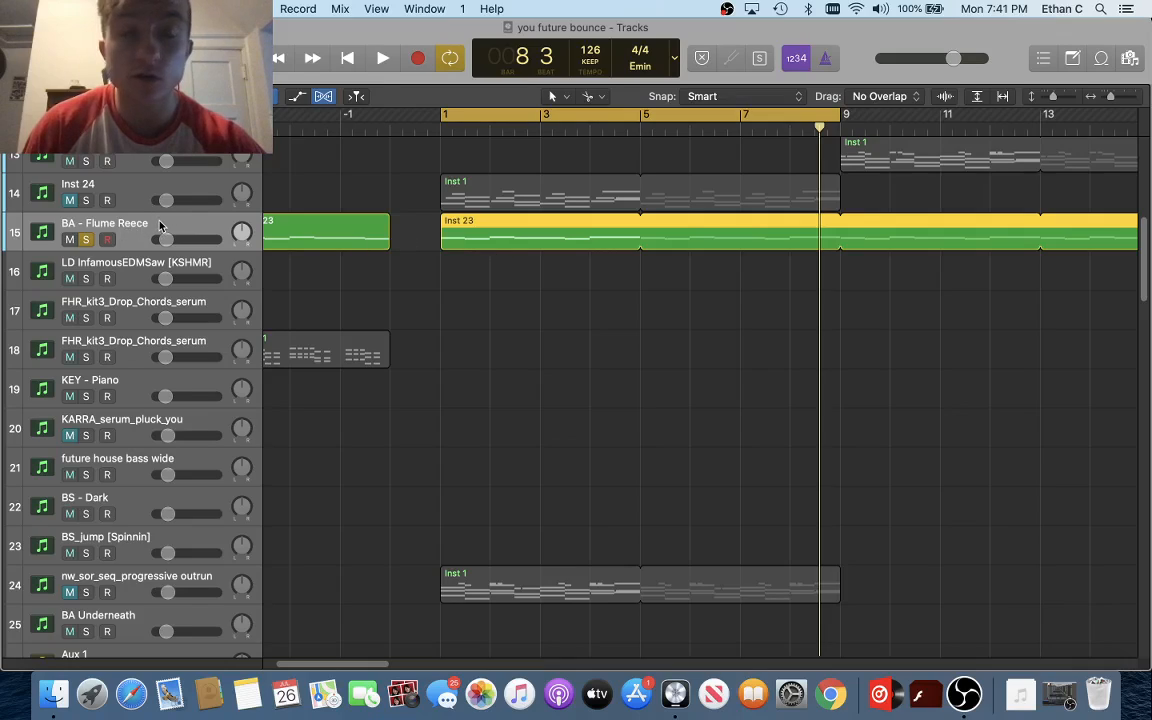
Open the Inst 23 region on the BA - Flume Reece track in the Piano Roll and show its notes from bar 1
double_click(480, 238)
scroll(532, 514, "left", 8)
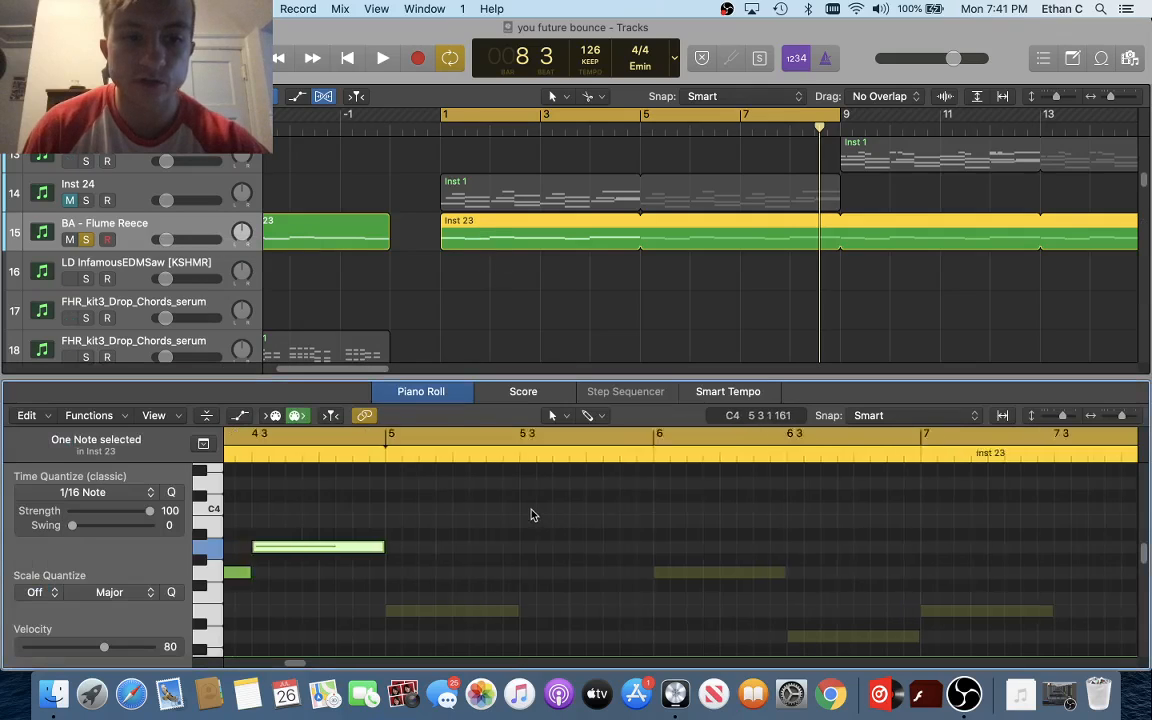
scroll(529, 511, "down", 2)
scroll(529, 511, "left", 3)
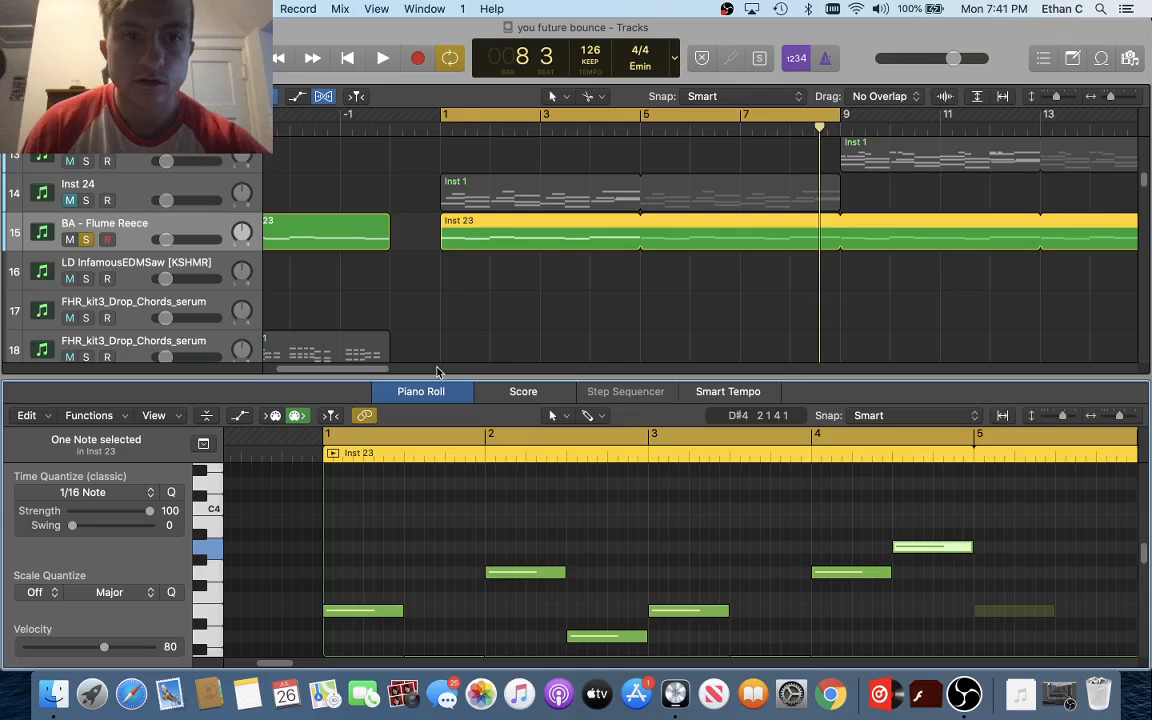
Enlarge the Piano Roll and play the soloed bass pattern twice from bar 1, stopping in bar 4
key("Return")
key("space")
scroll(576, 553, "down", 4)
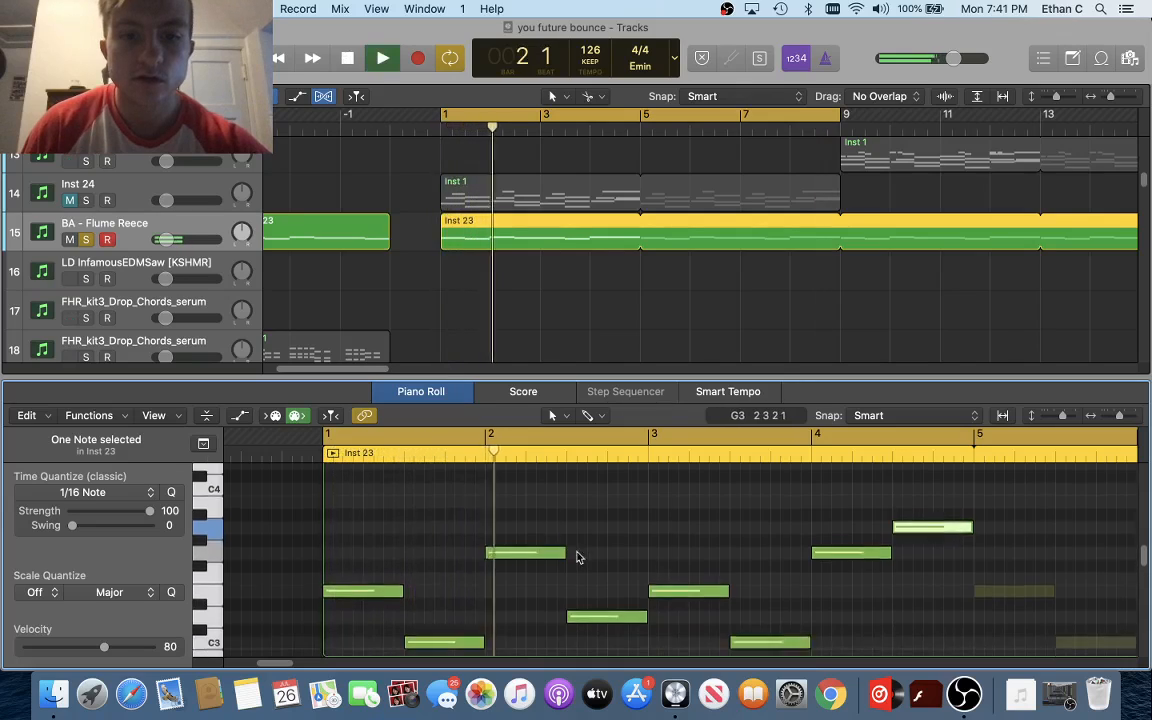
left_click_drag(548, 380, 548, 176)
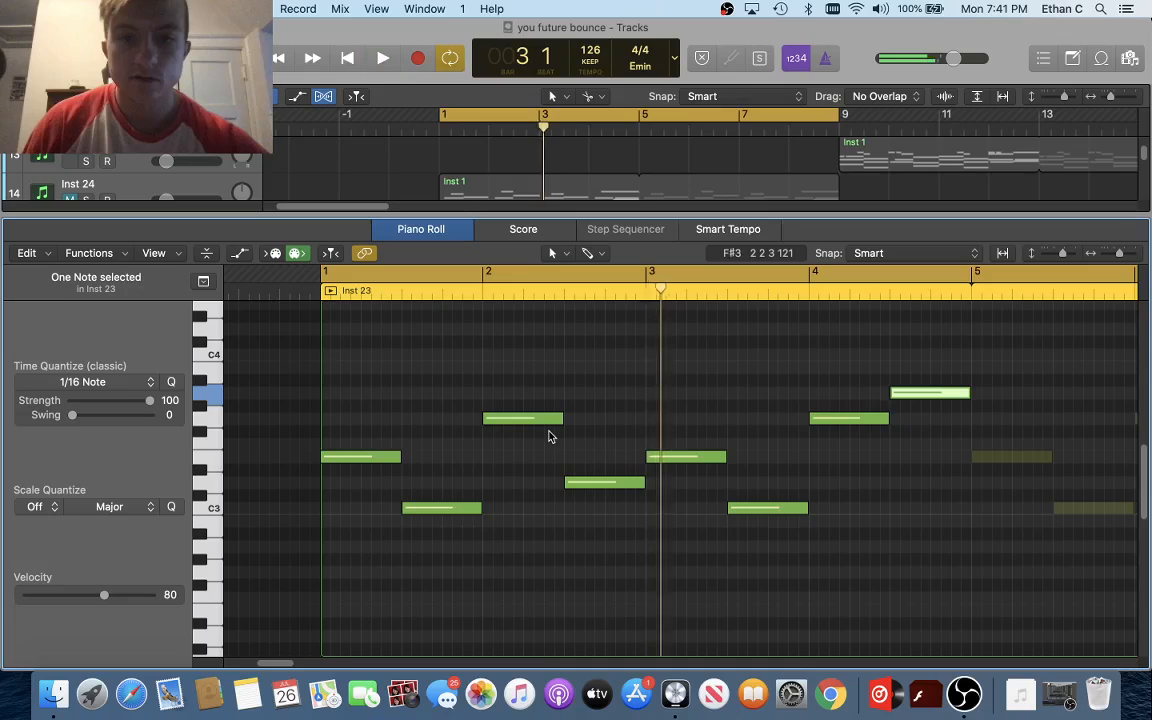
key("space")
key("Return")
key("space")
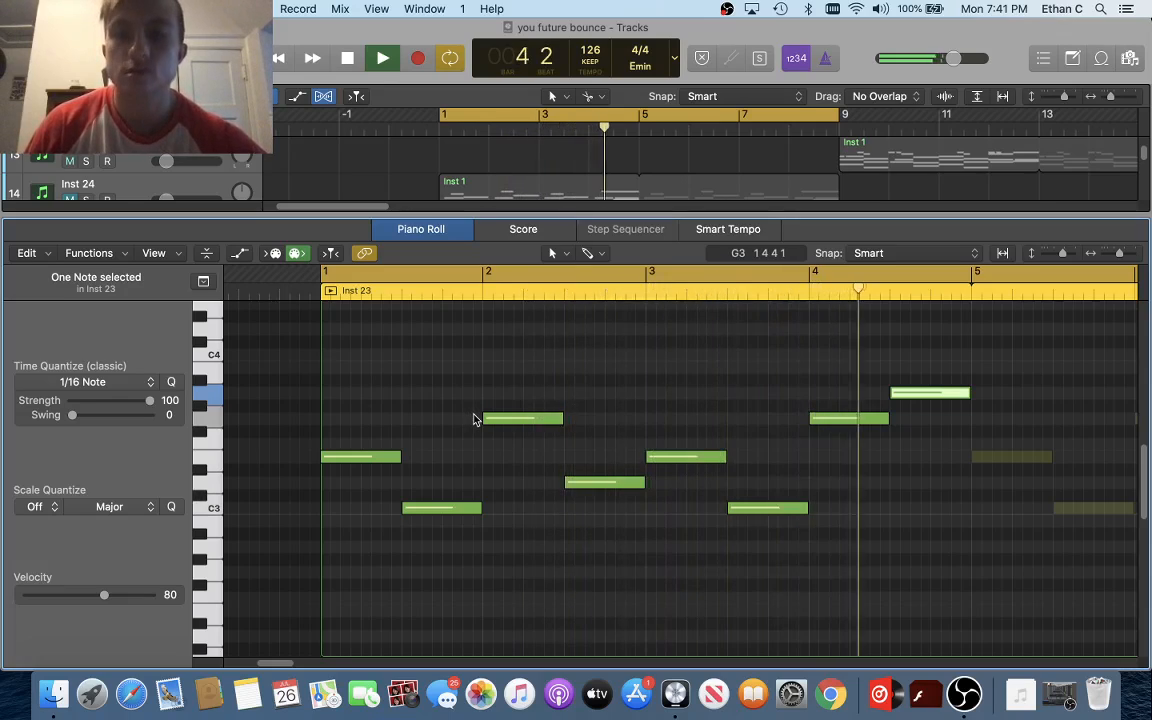
key("space")
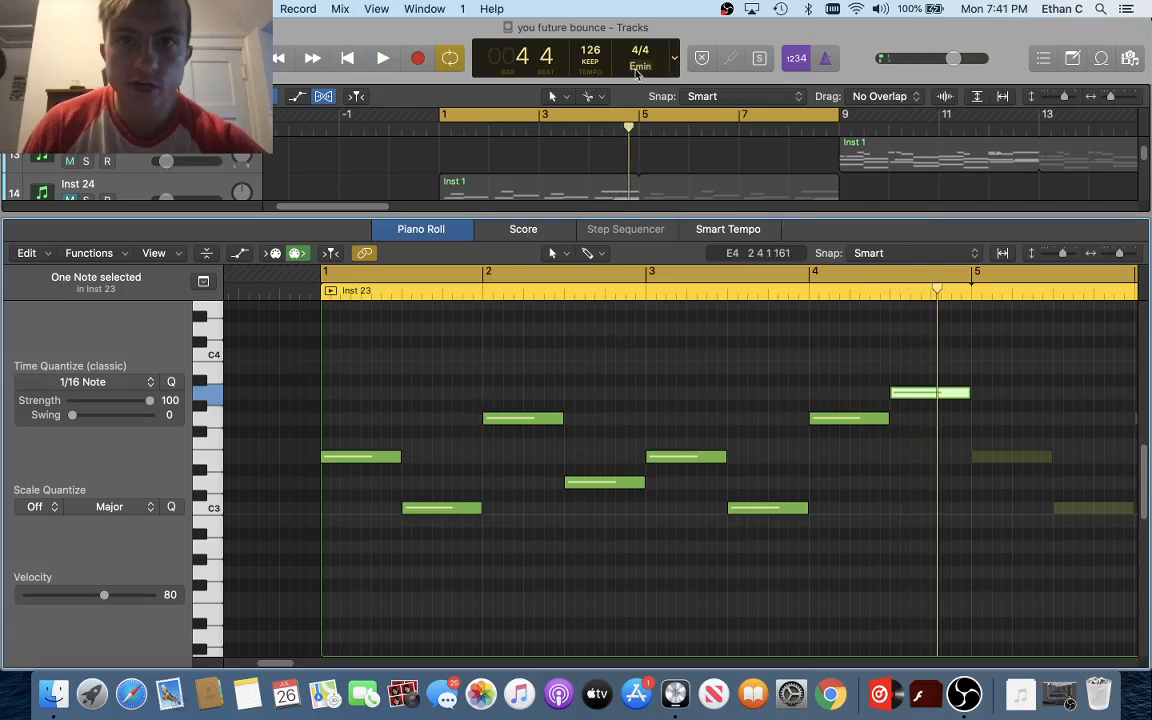
Deselect the notes and audition the bass pattern's E3, G3 and D3 pitches on the Piano Roll keyboard
left_click(409, 445)
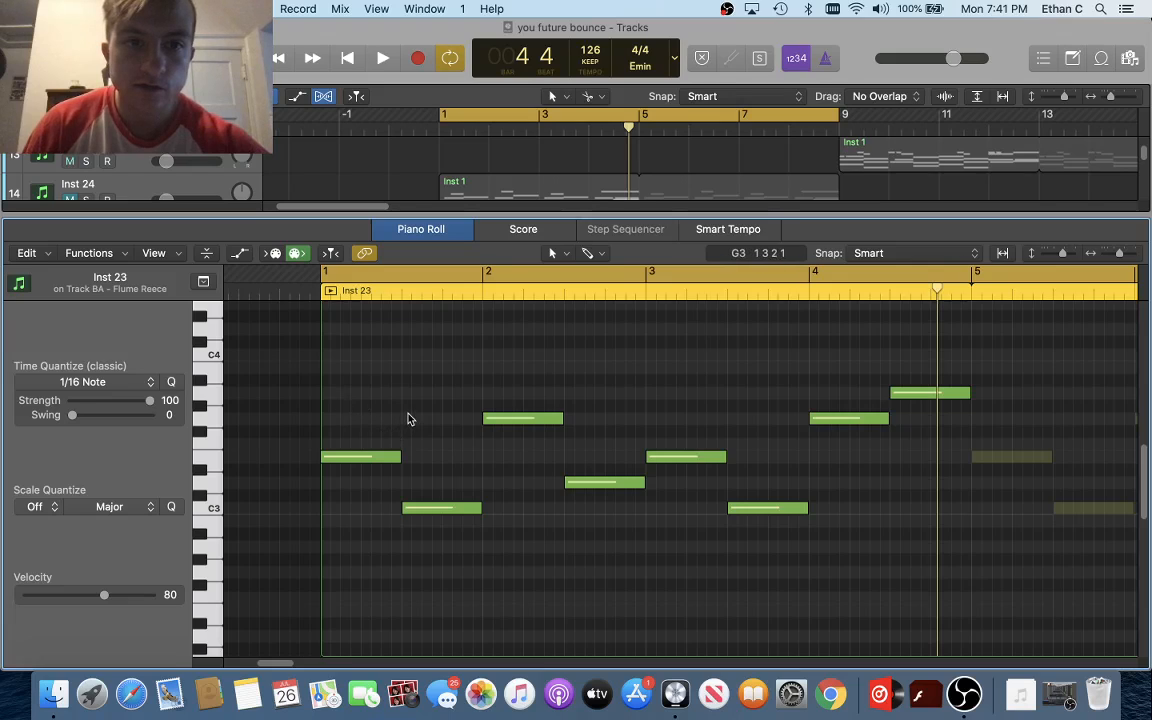
scroll(408, 419, "up", 3)
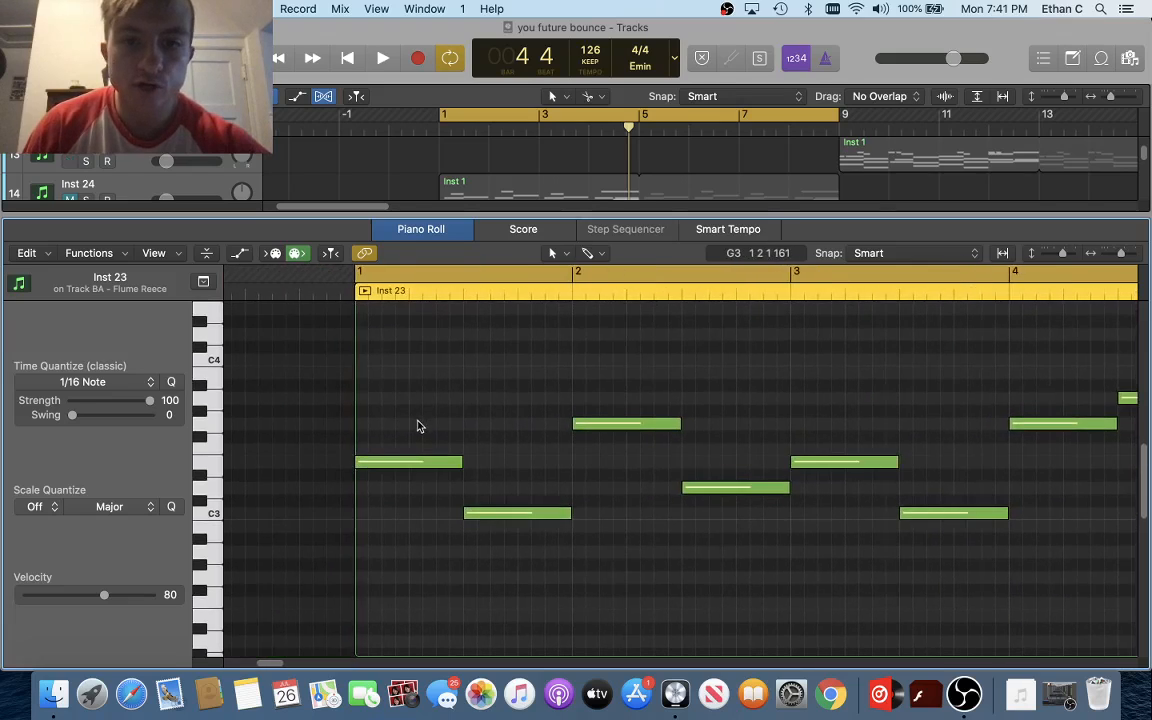
scroll(418, 426, "down", 3)
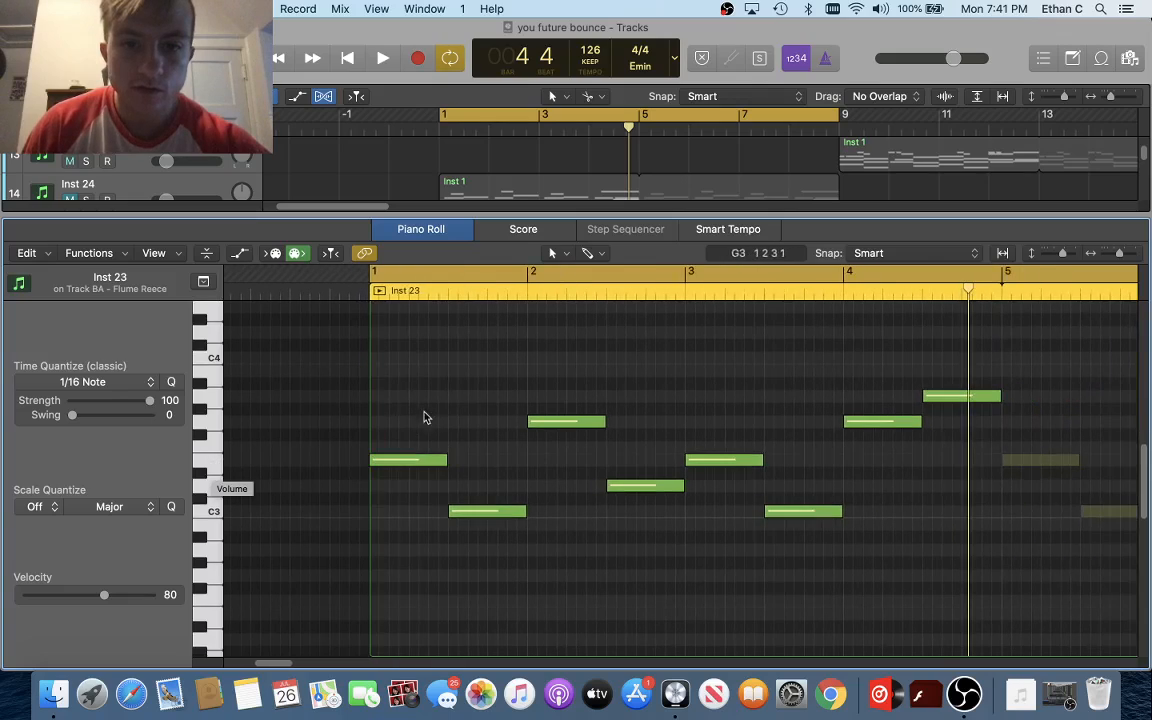
left_click_drag(405, 378, 416, 404)
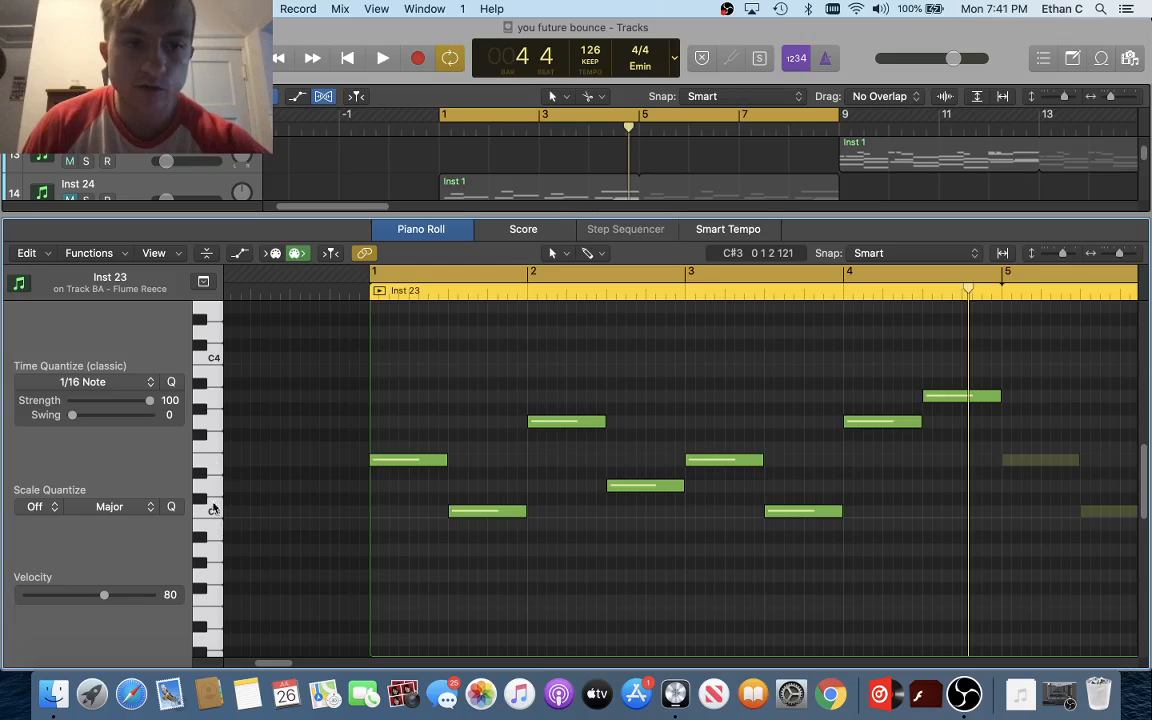
left_click(205, 511)
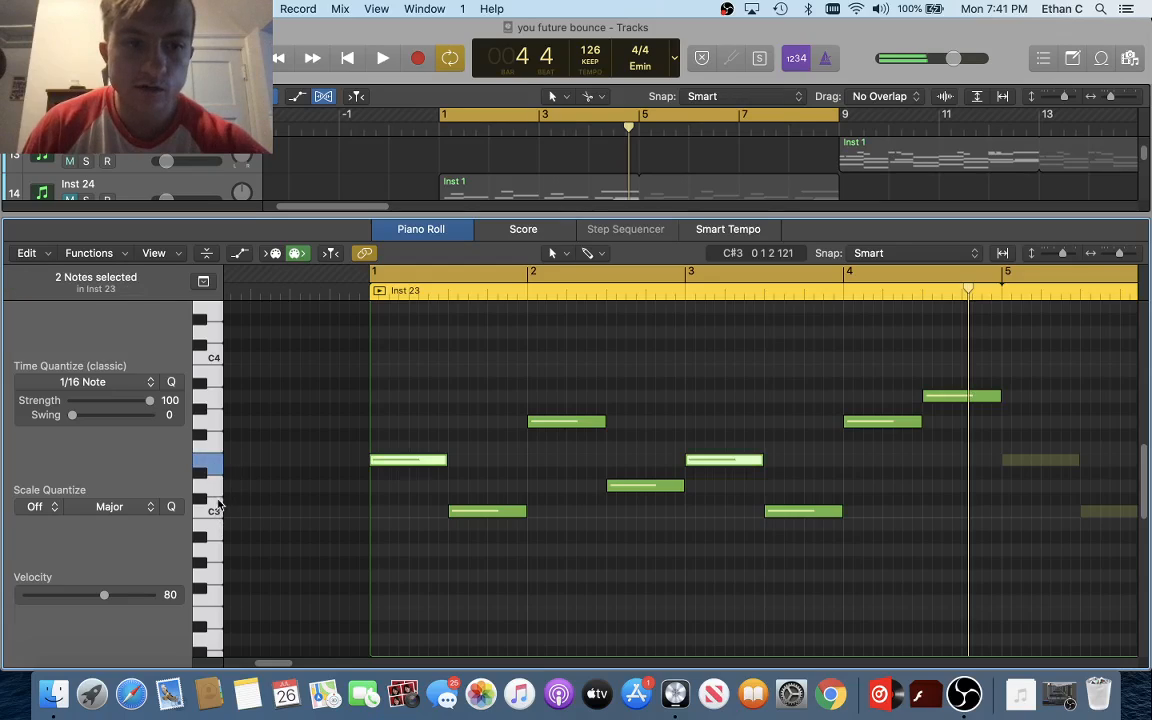
left_click(214, 429)
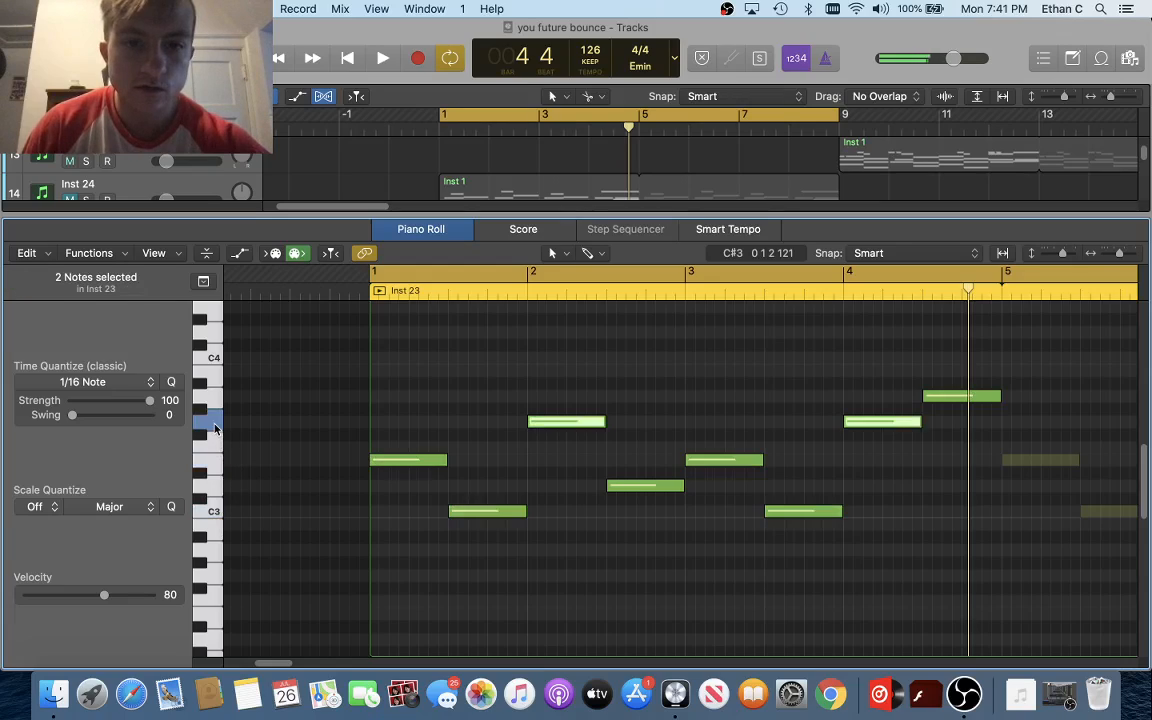
left_click(211, 486)
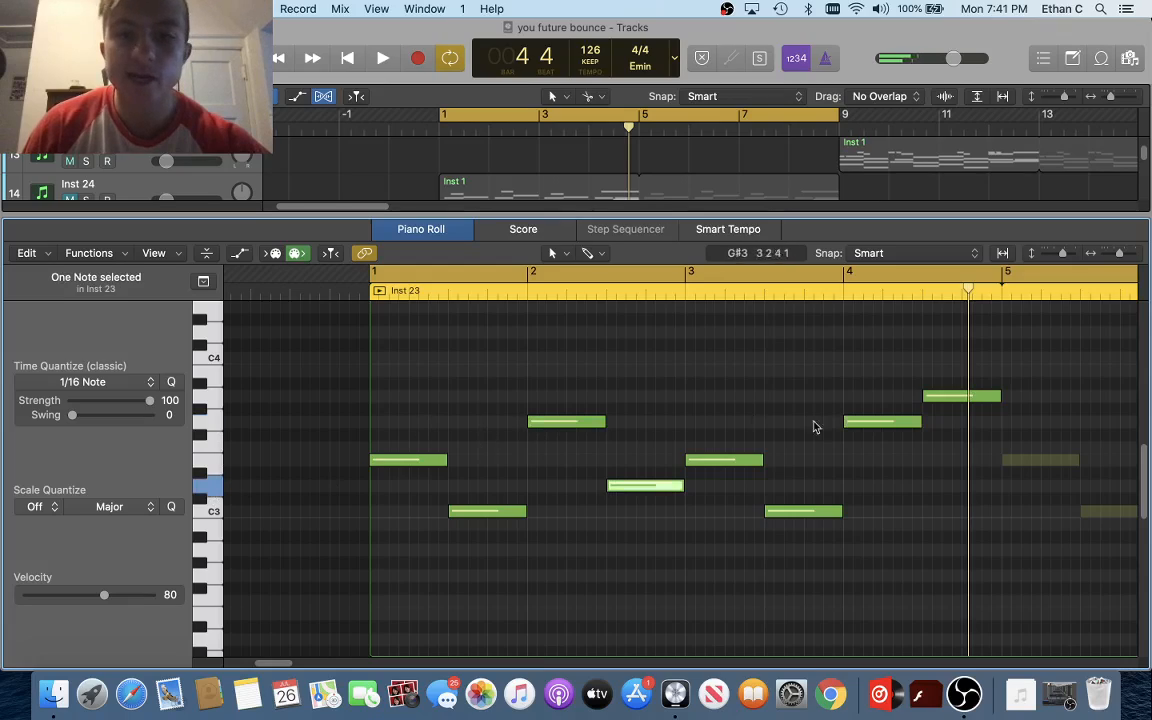
Audition the D3 pitch and the pattern's last pitch, A3, on the Piano Roll keyboard, and clear the note selection
scroll(960, 393, "right", 5)
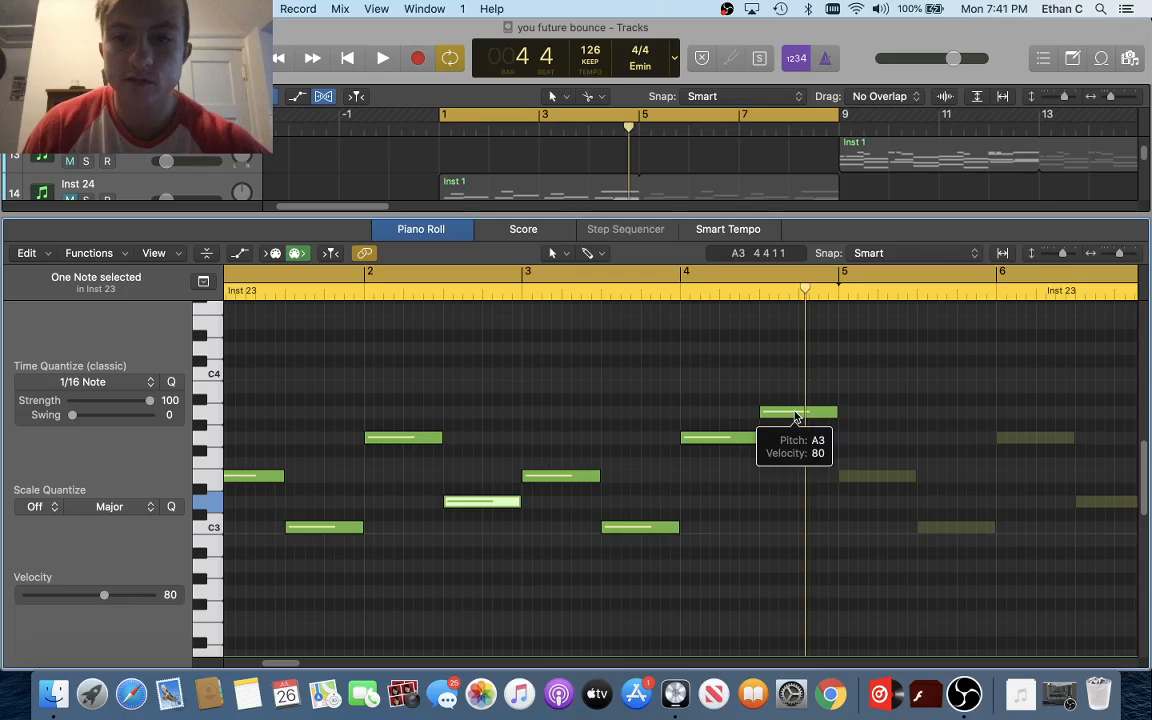
scroll(545, 506, "left", 3)
left_click(216, 505)
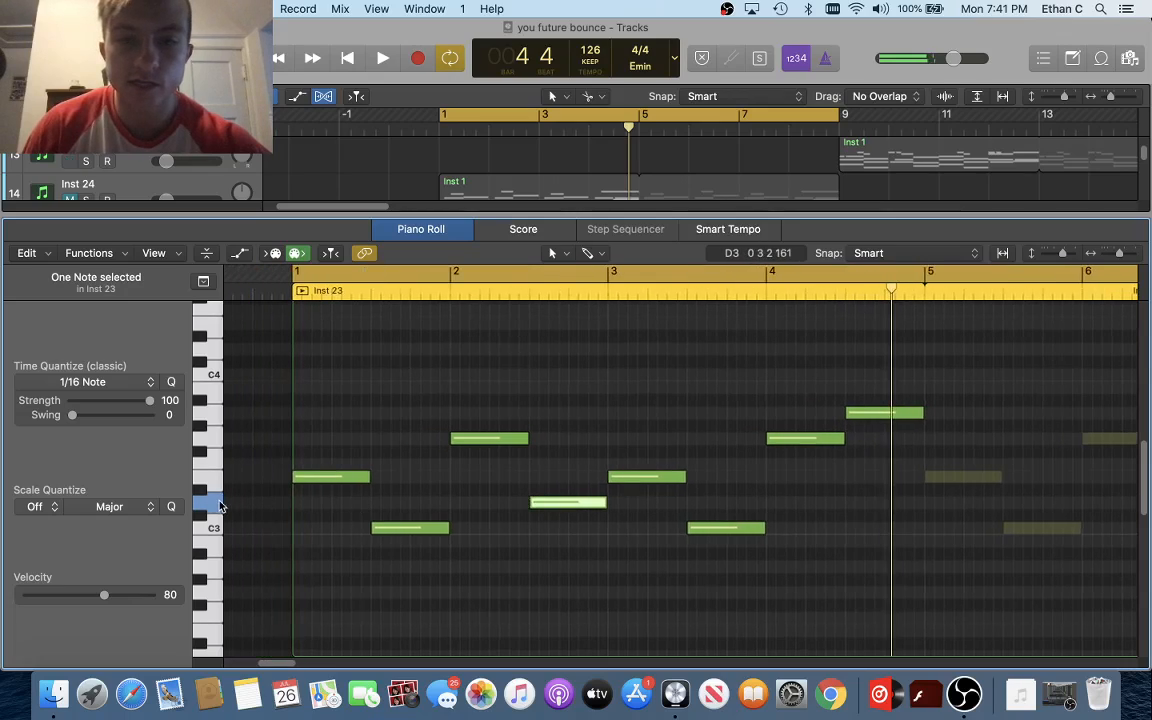
left_click(215, 415)
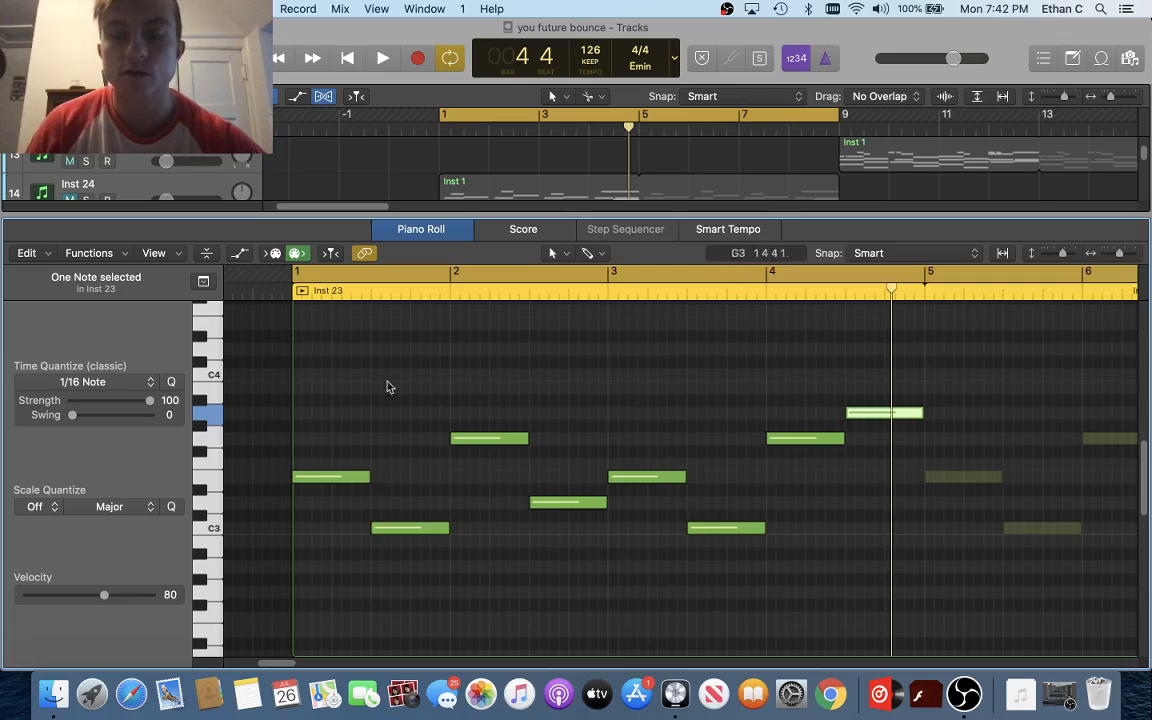
left_click(866, 432)
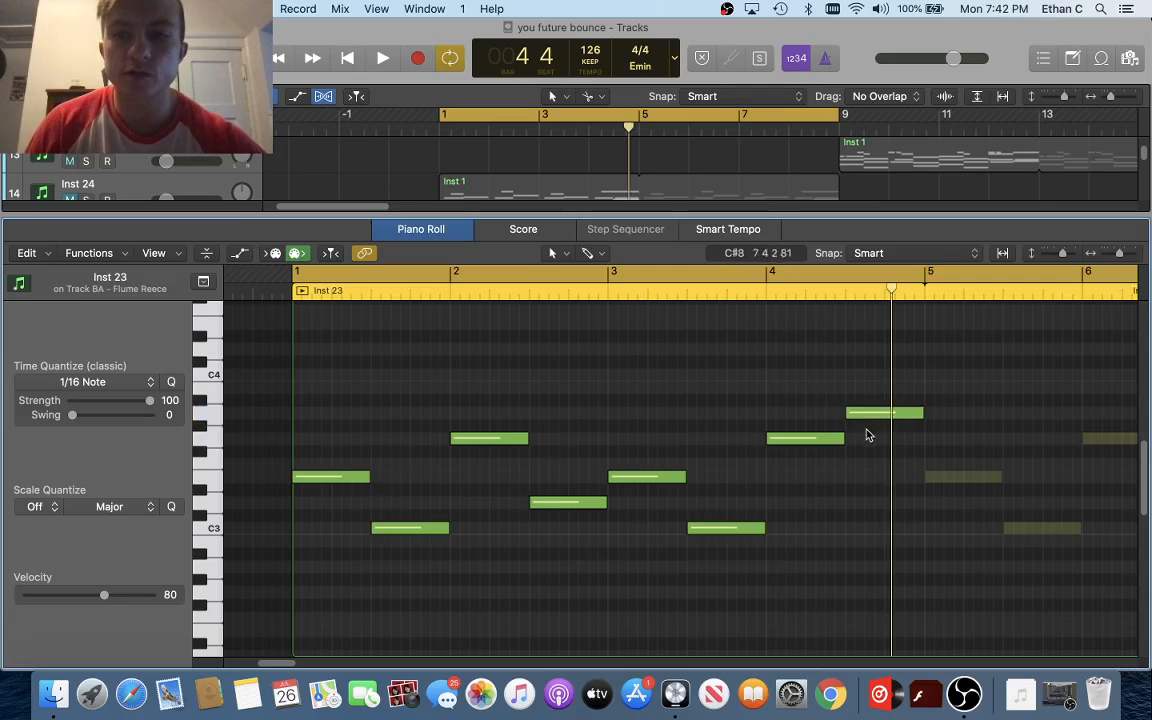
Place the playhead at bar 4 beat 3, where the A3 note starts, and audition the D3 note in bar 2
scroll(850, 343, "right", 1)
scroll(850, 343, "right", 5)
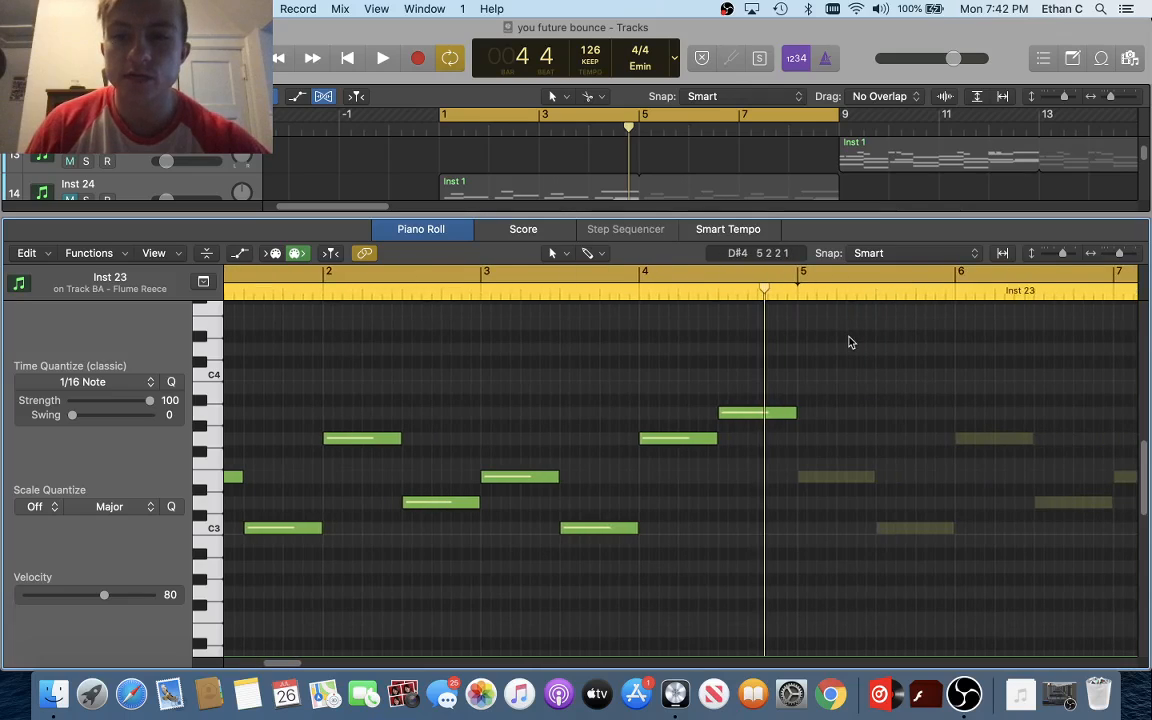
left_click(720, 298)
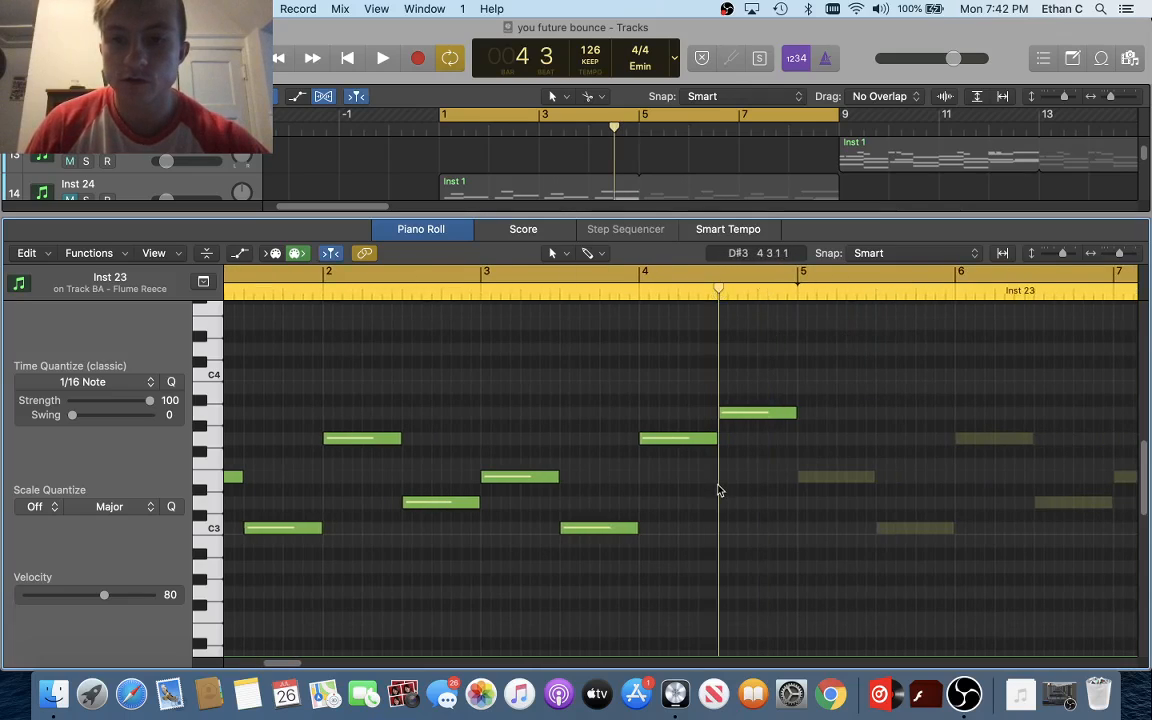
scroll(720, 489, "left", 2)
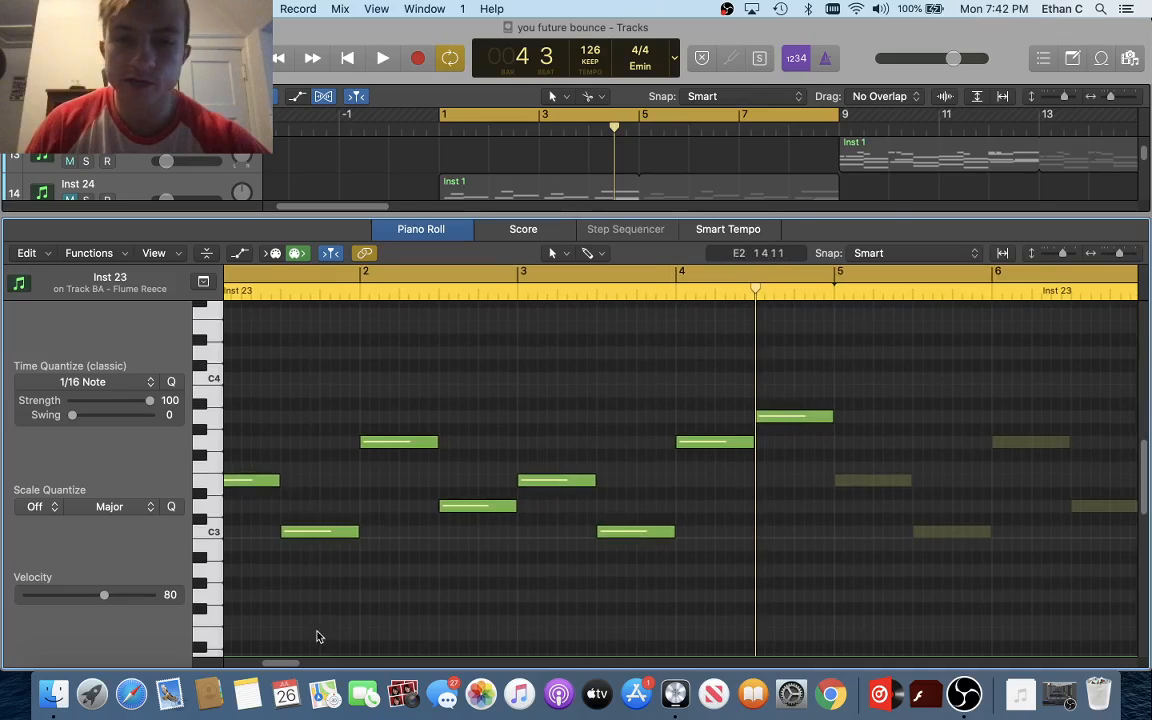
left_click(472, 508)
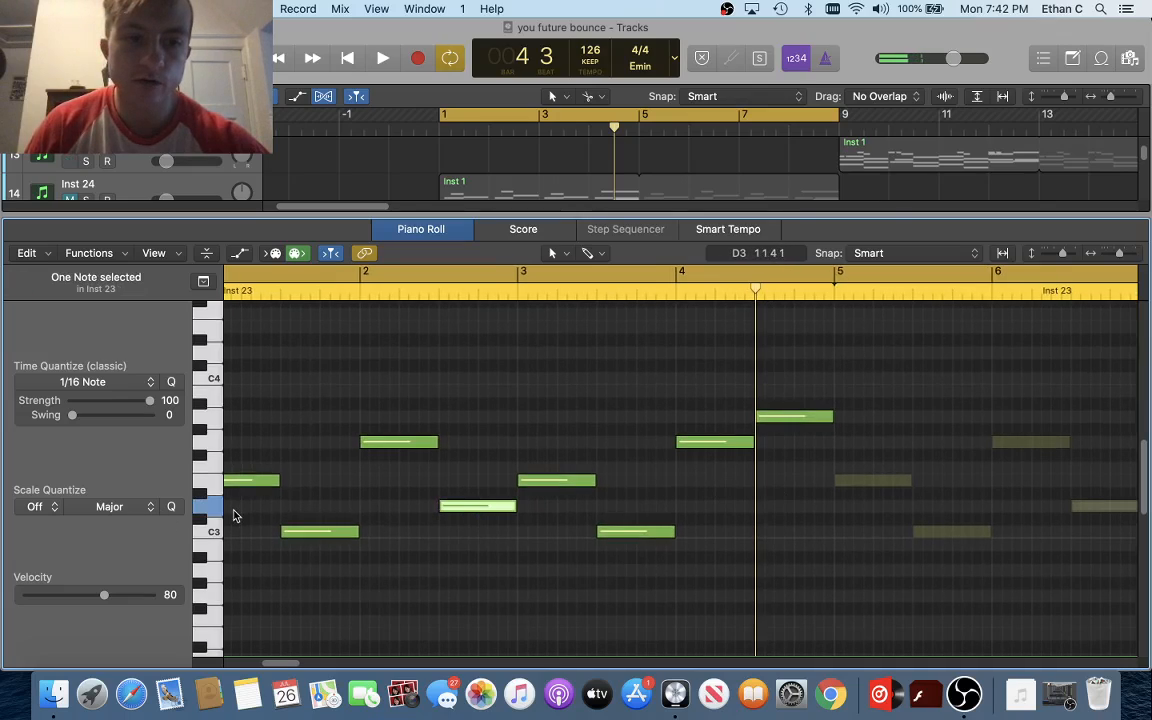
Close the Piano Roll and display the BA - Flume Reece channel's effects chain in the mixer
key("p")
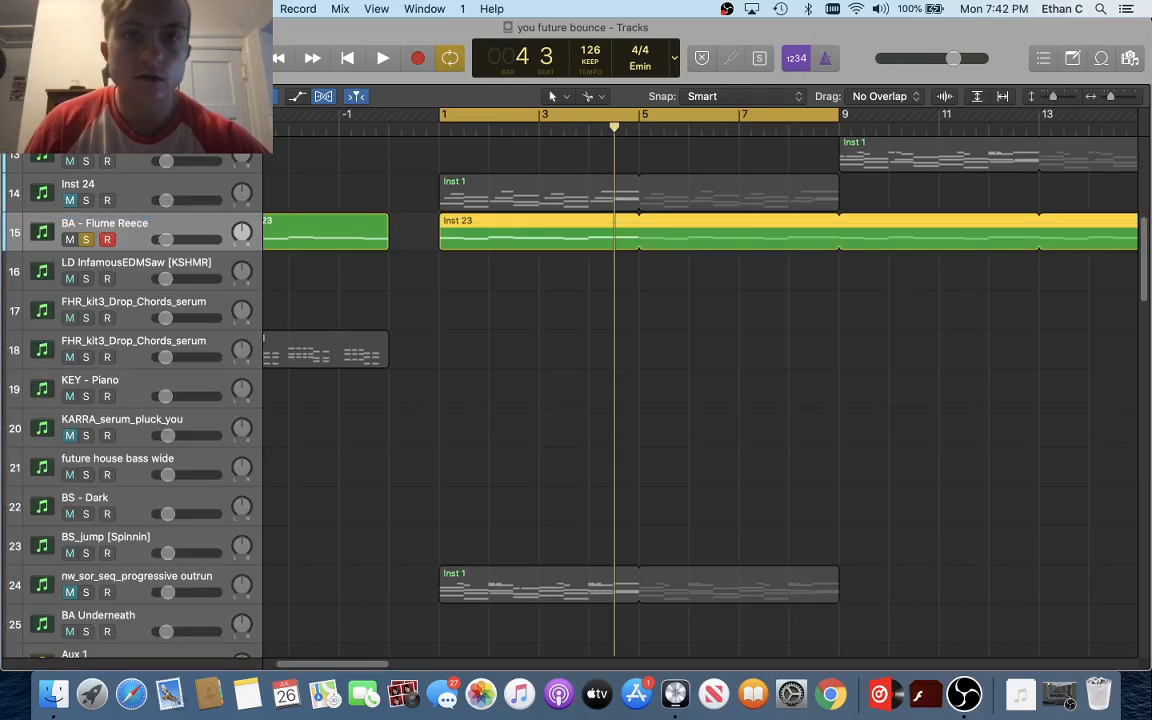
left_click(86, 200)
left_click(86, 200)
key("x")
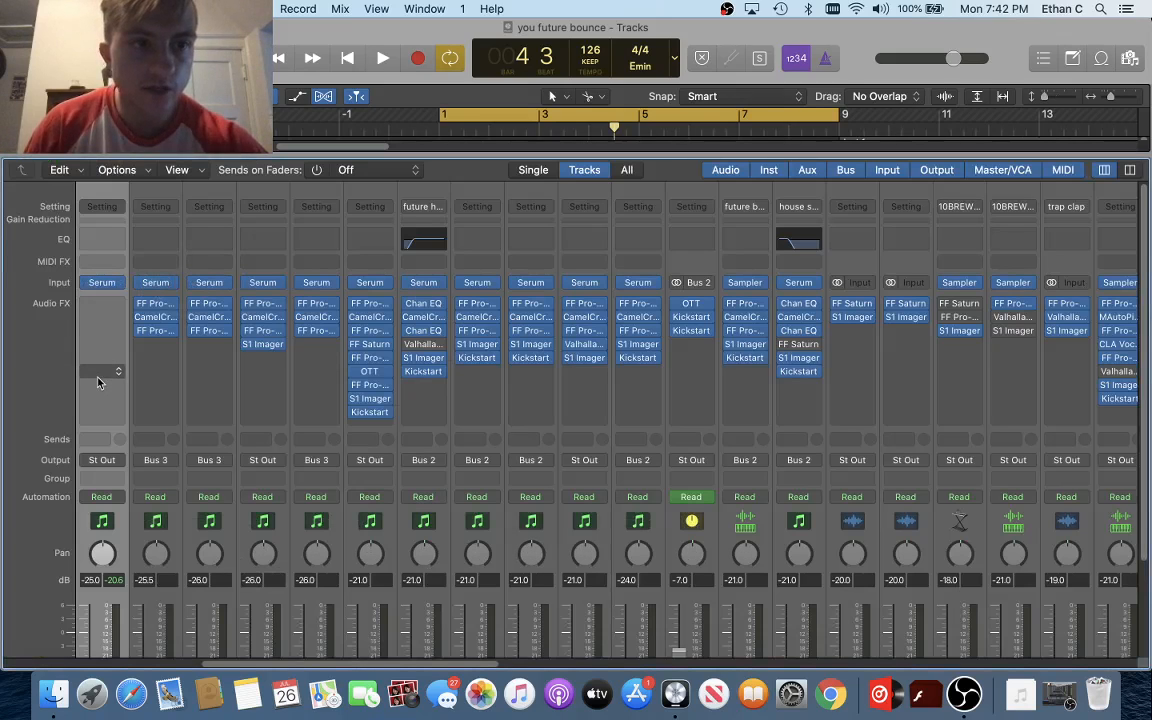
Inspect the BA - Flume Reece channel's Serum oscillators and its FX page with the EQ, and close the plug-in and the mixer
scroll(105, 372, "left", 3)
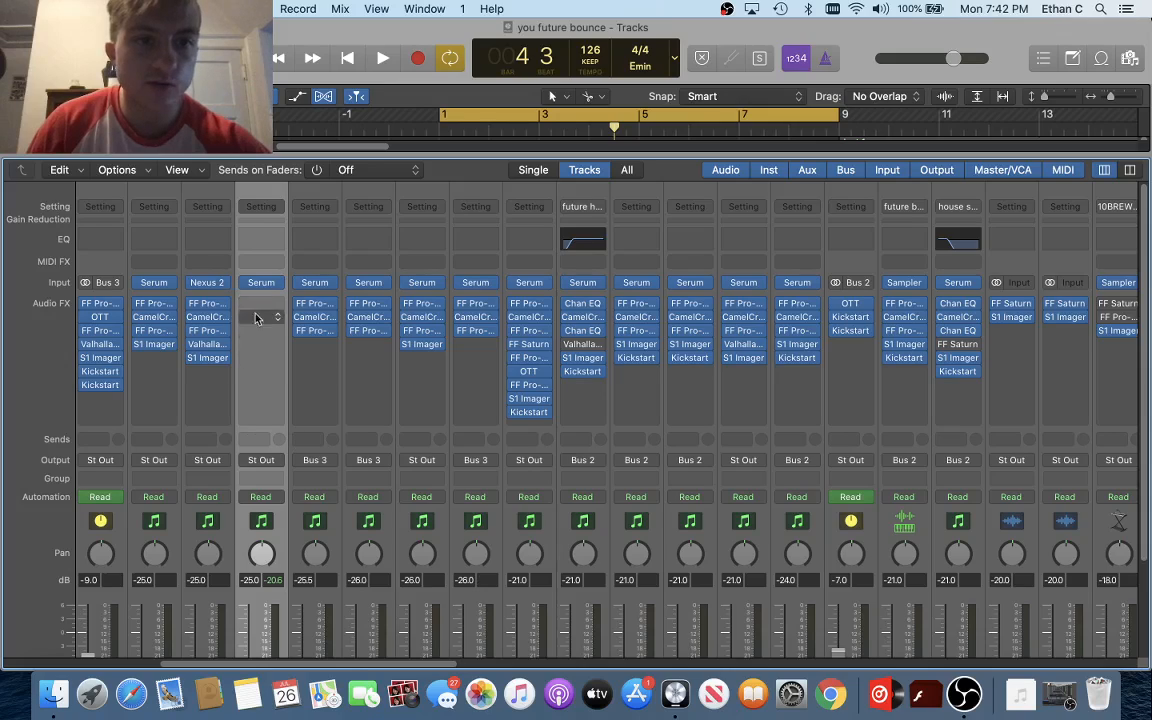
left_click(264, 287)
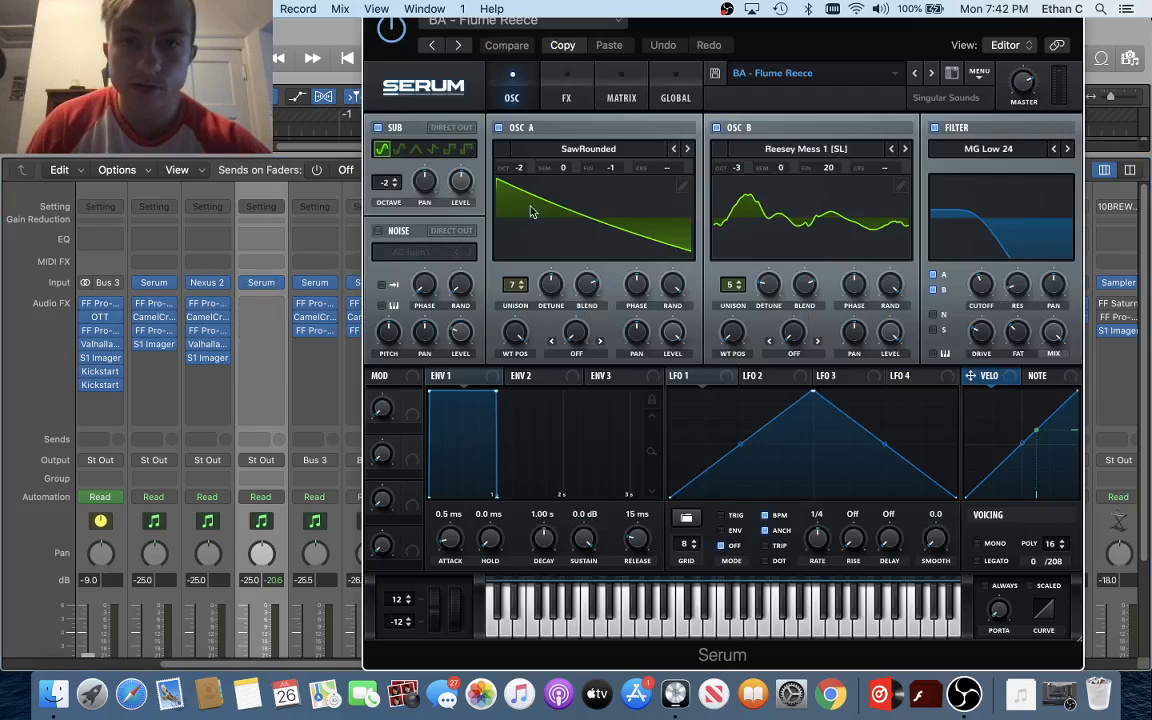
left_click(567, 97)
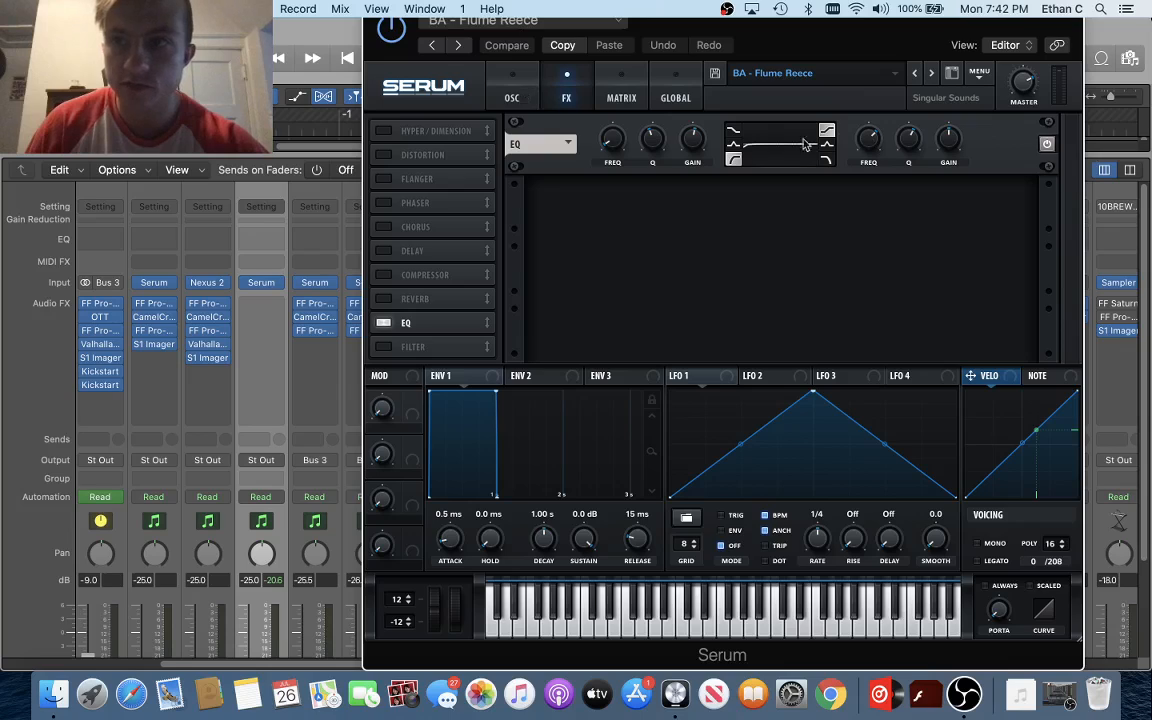
left_click(509, 96)
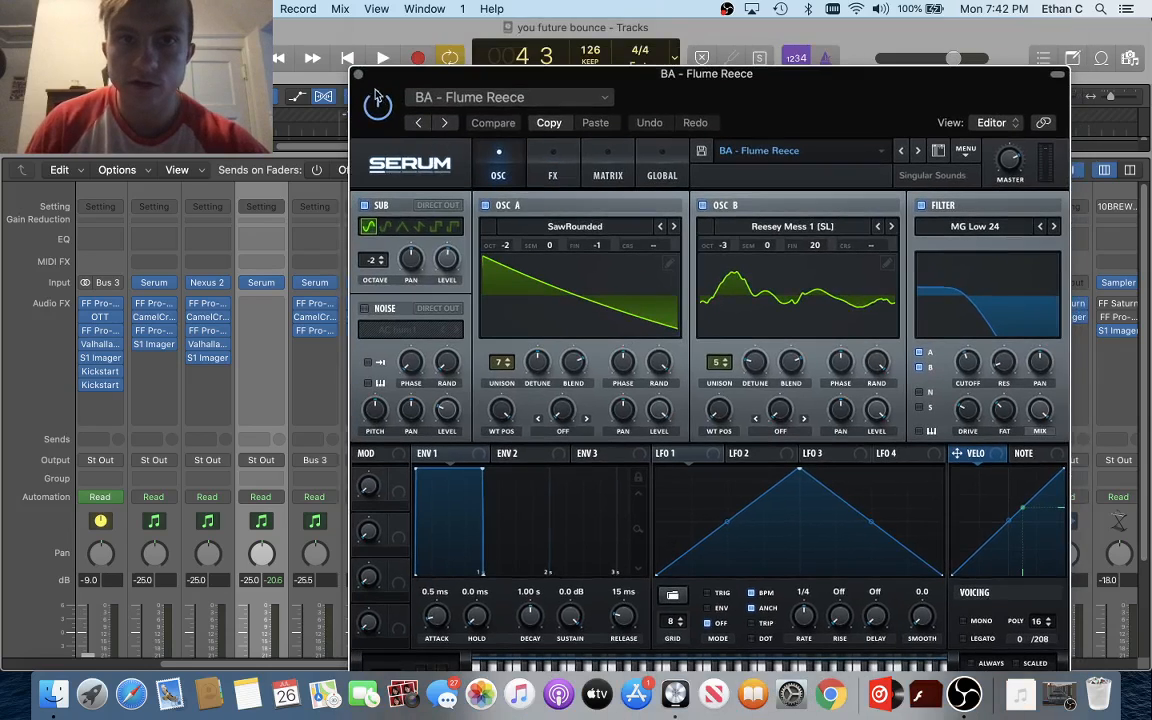
left_click(357, 76)
key("x")
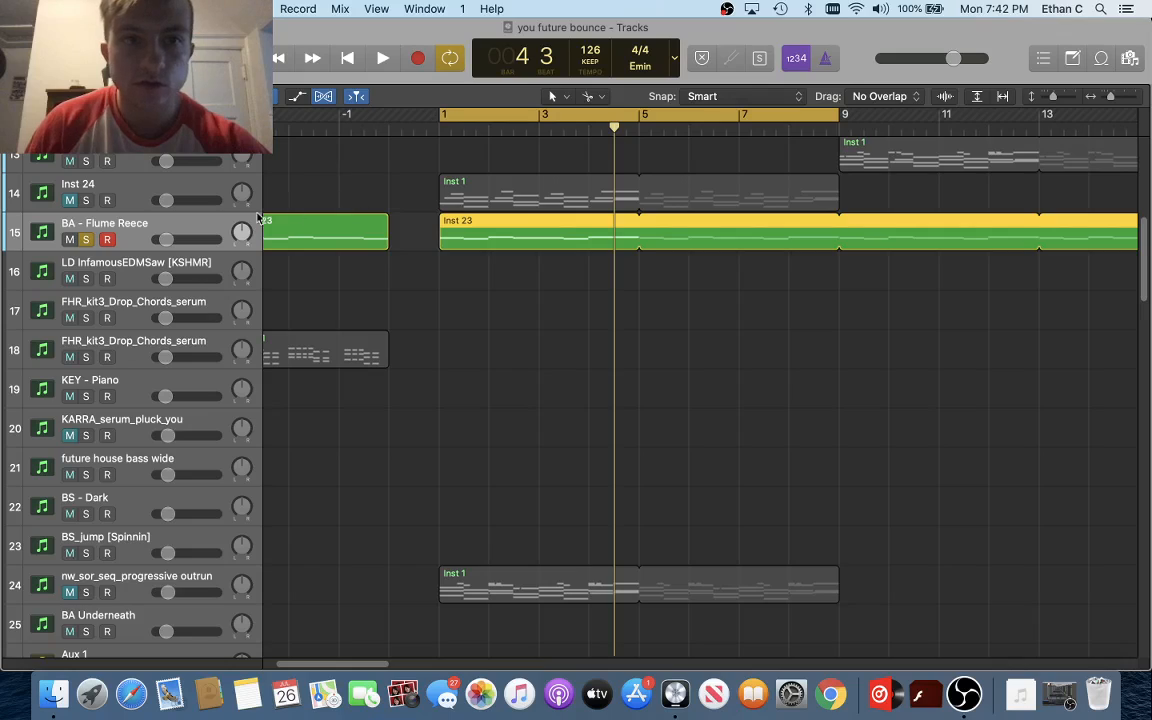
Solo the Inst 24 track together with BA - Flume Reece, play both from bar 1, and unsolo Inst 24
scroll(240, 225, "up", 2)
scroll(240, 225, "left", 1)
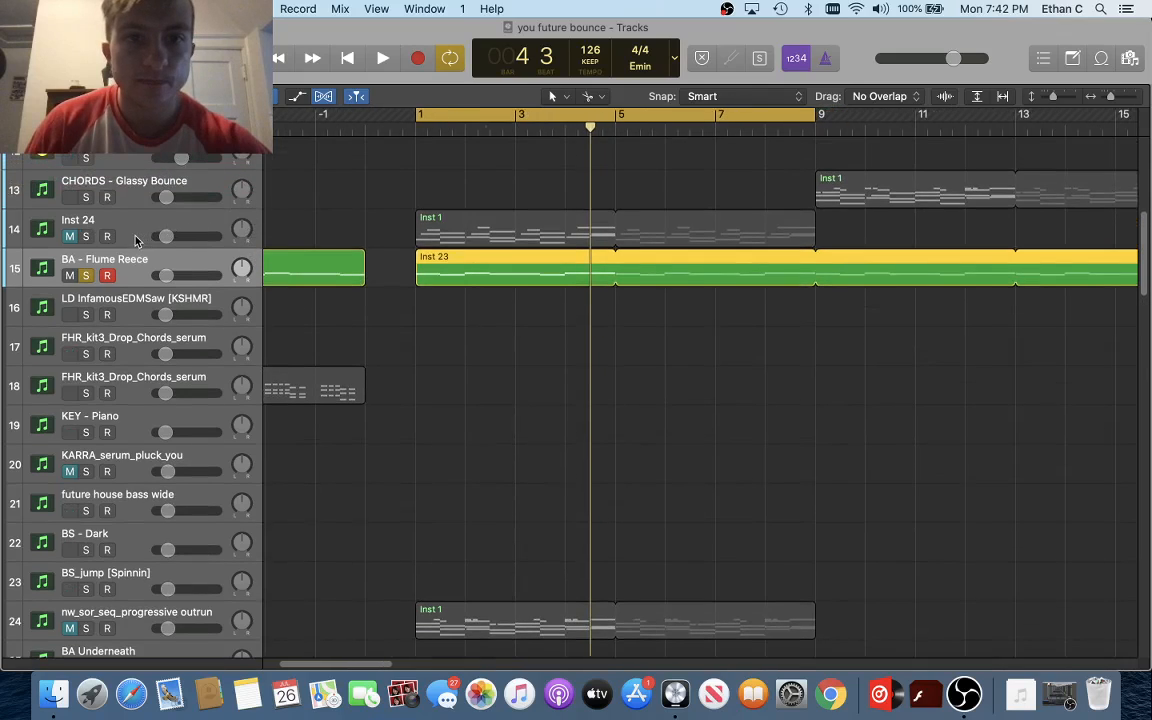
left_click(87, 237)
key("space")
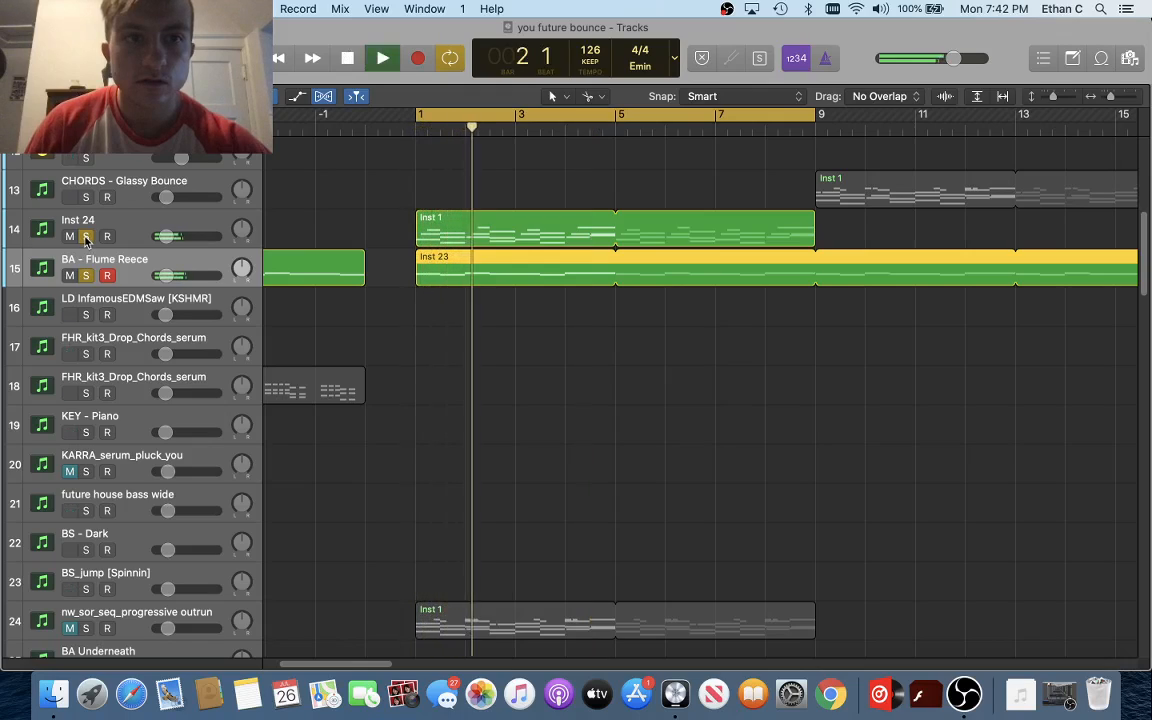
key("space")
left_click(86, 237)
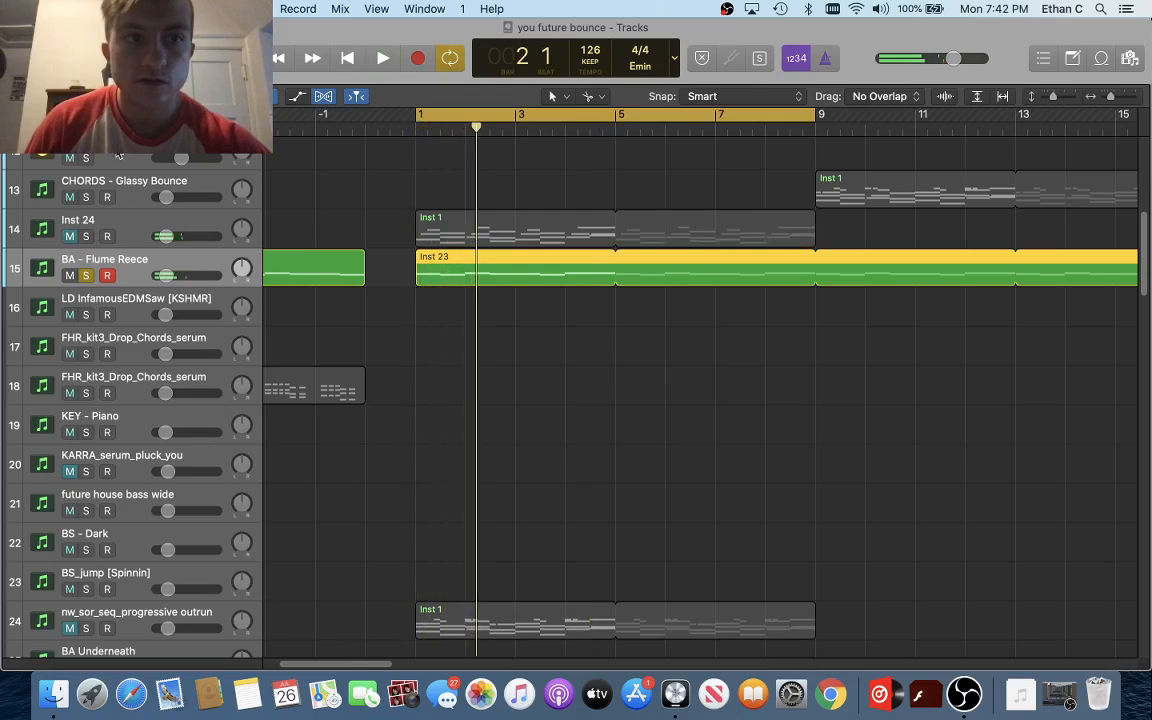
Solo the 023_SET Synthloop audio track (track 40) and play the first bar of its loop
left_click(146, 224)
scroll(300, 222, "down", 1)
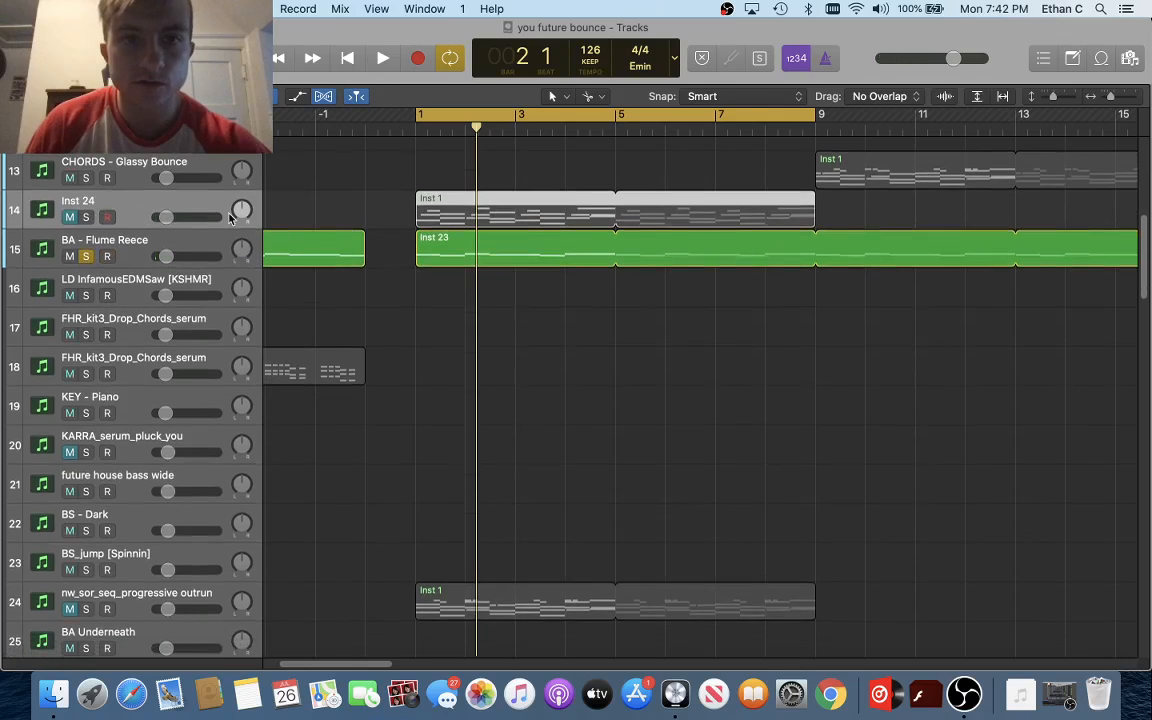
scroll(230, 218, "down", 10)
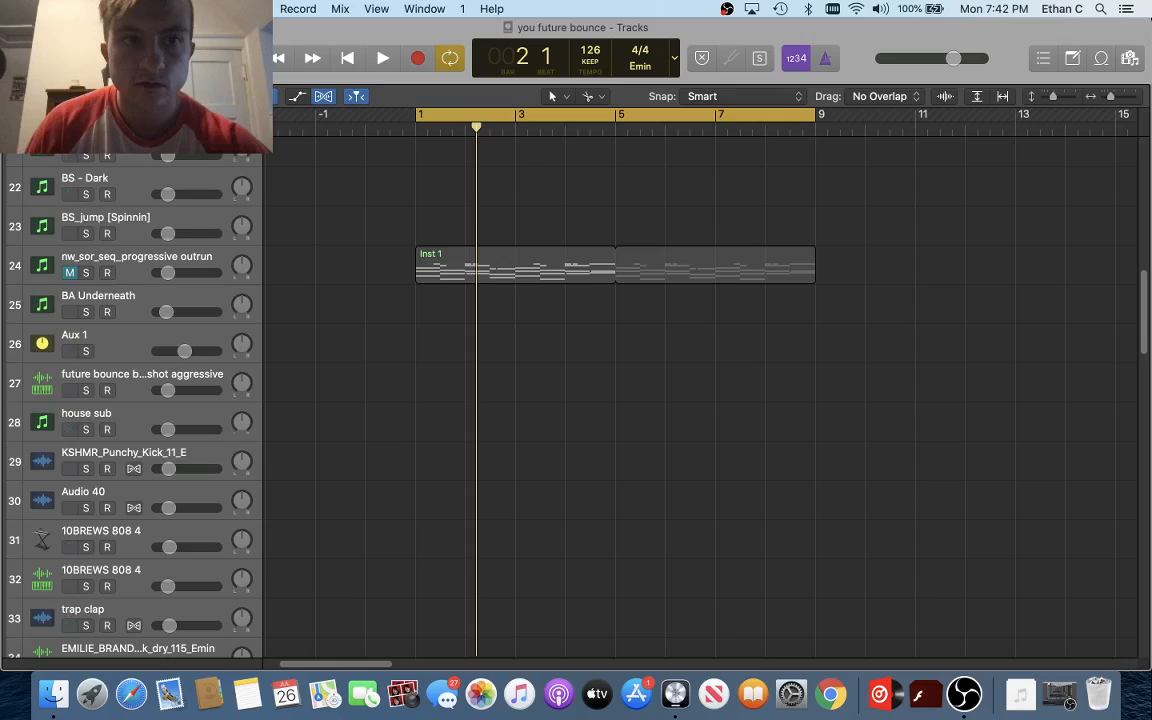
scroll(254, 232, "down", 15)
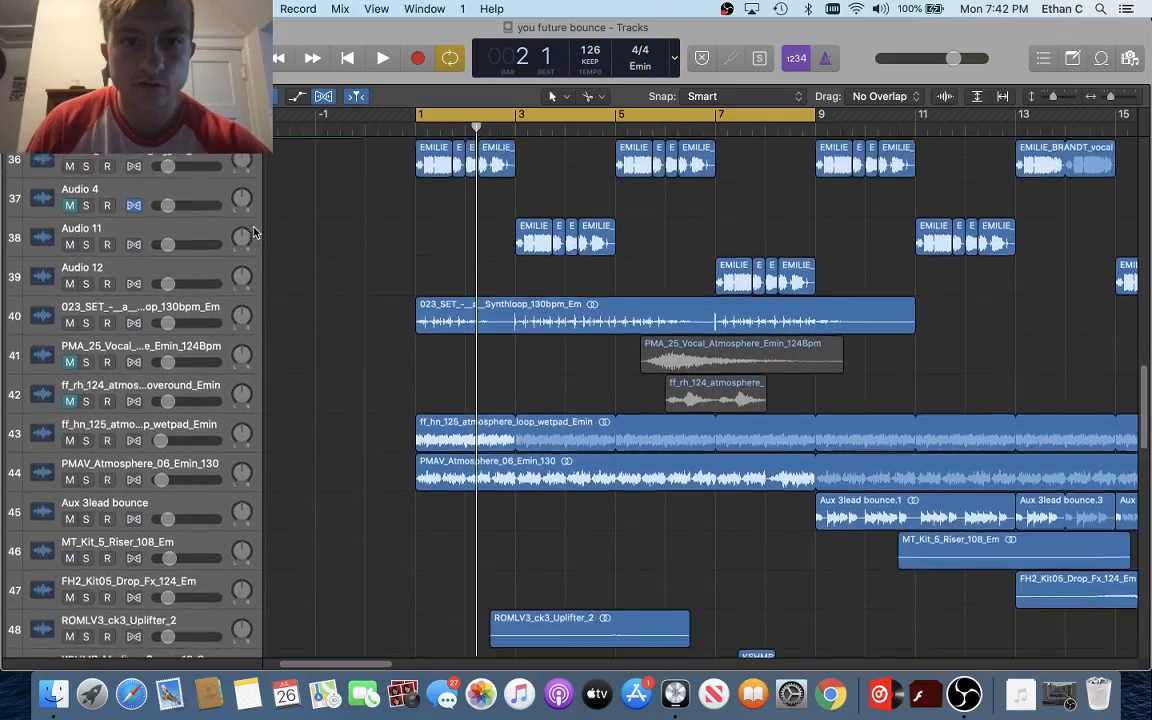
scroll(254, 232, "up", 2)
scroll(254, 232, "down", 4)
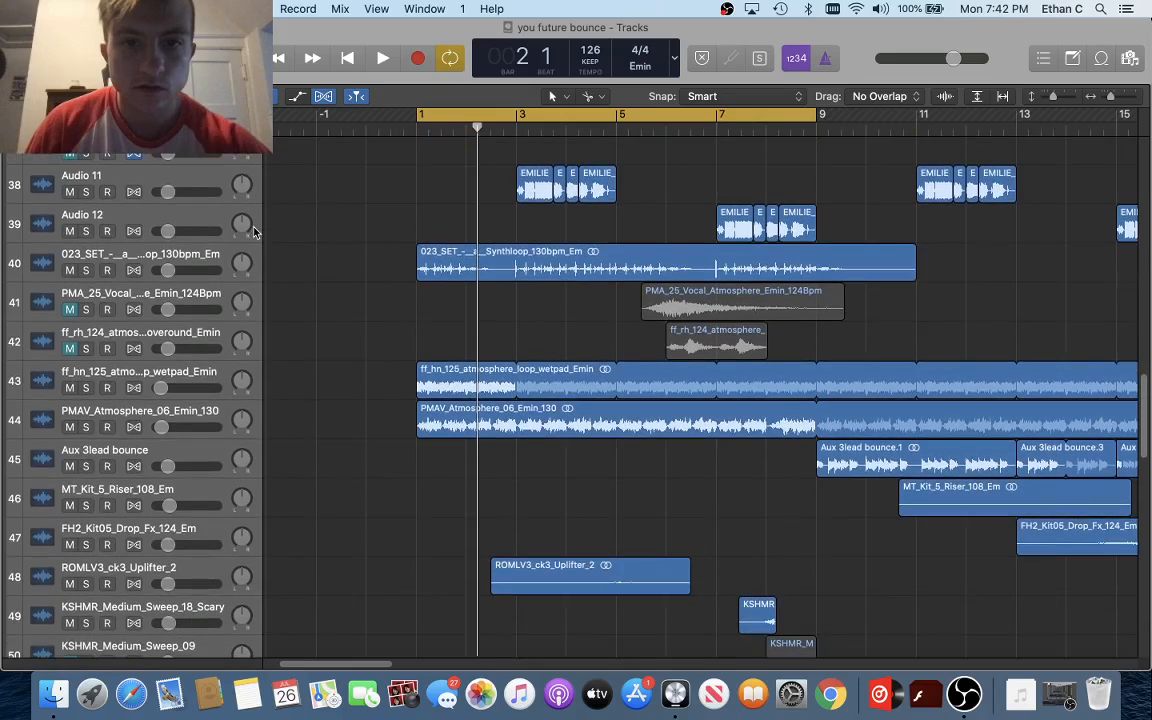
scroll(254, 232, "down", 5)
scroll(155, 268, "up", 5)
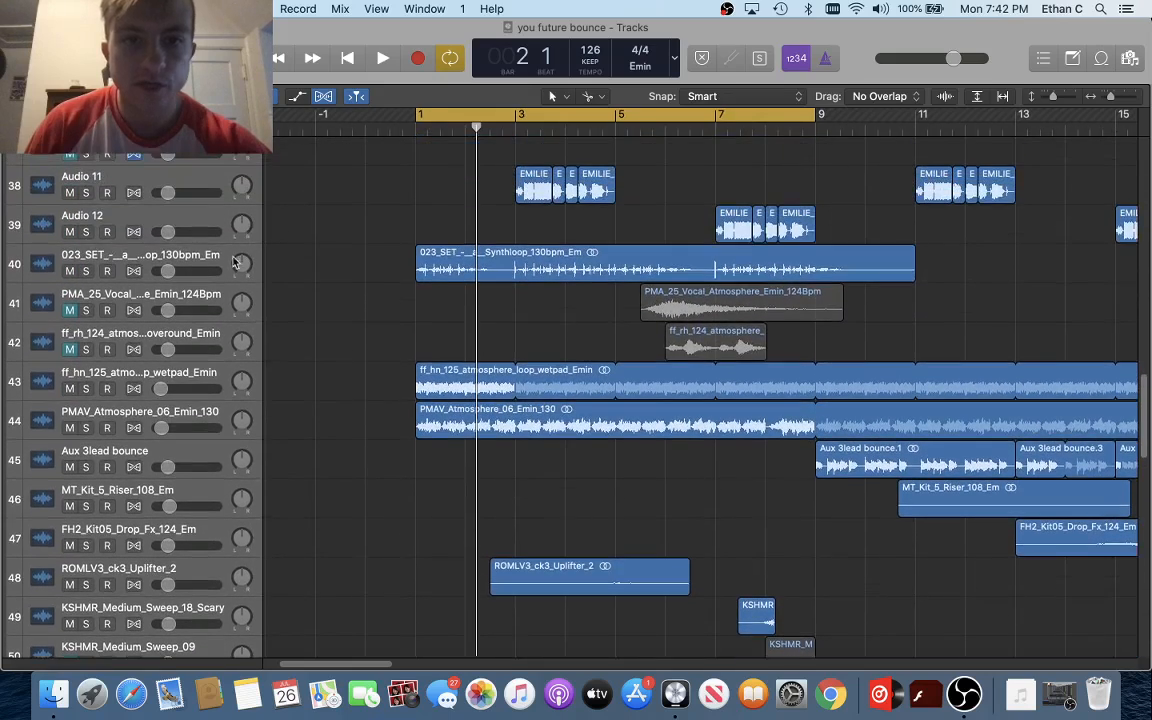
left_click(86, 271)
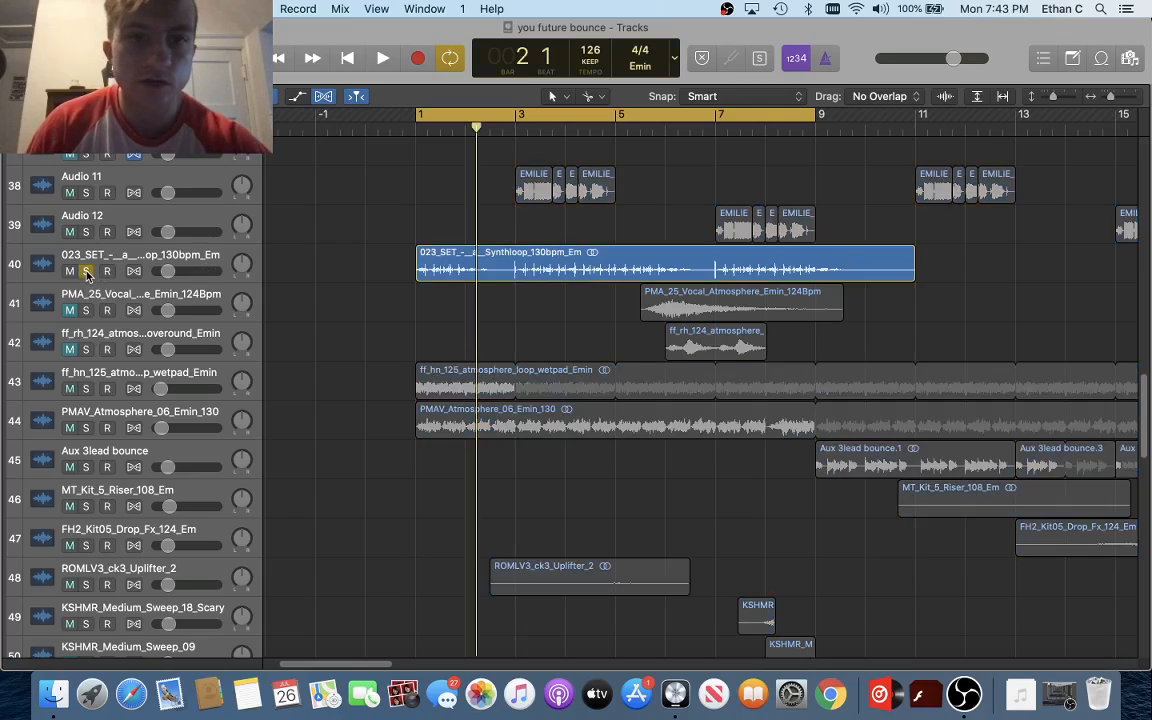
key("space")
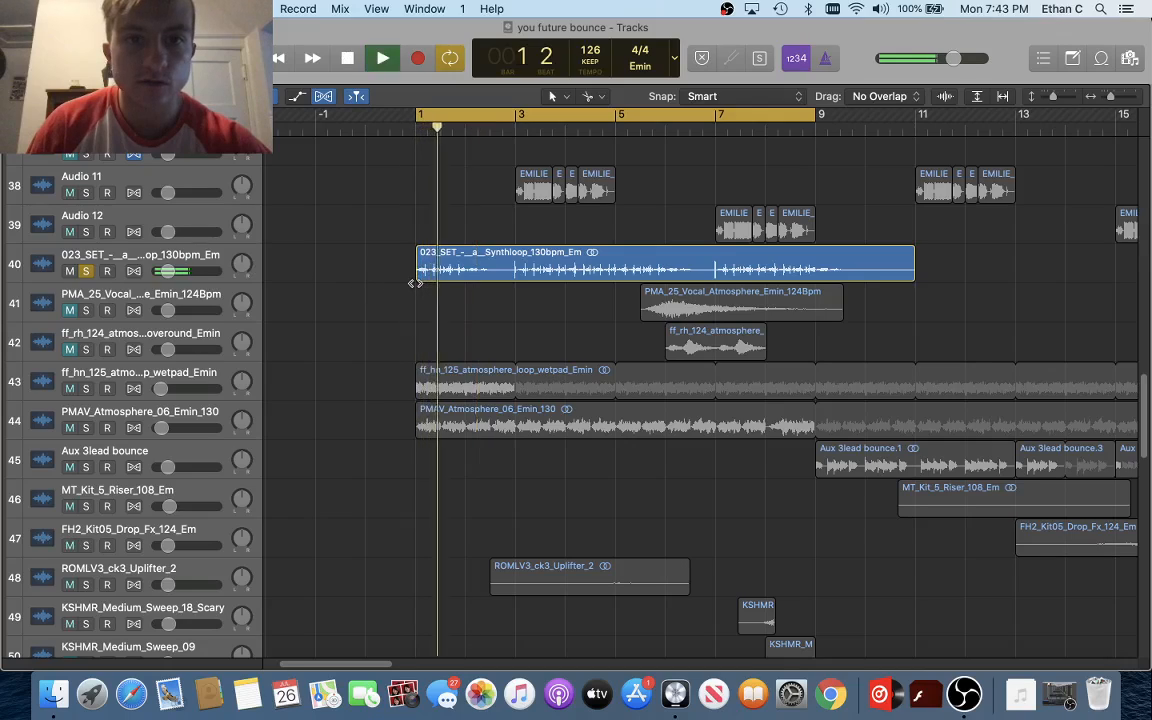
key("space")
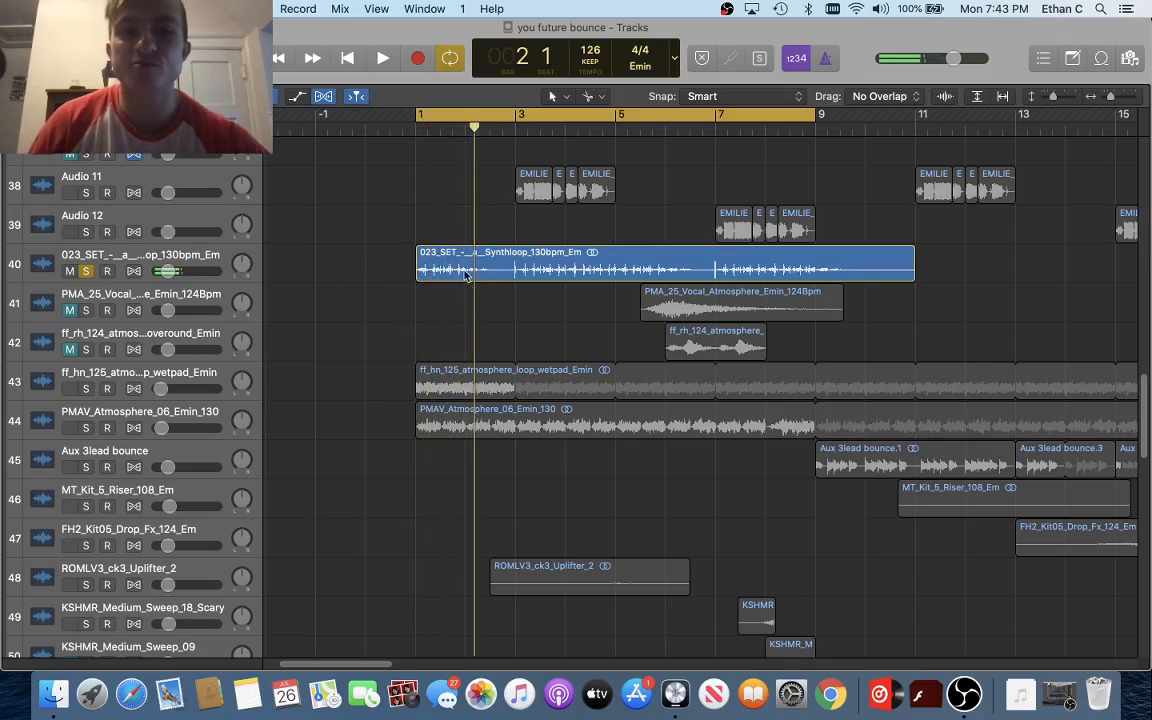
Play the soloed Synthloop region from bar 1 on past bar 5
scroll(465, 268, "up", 3)
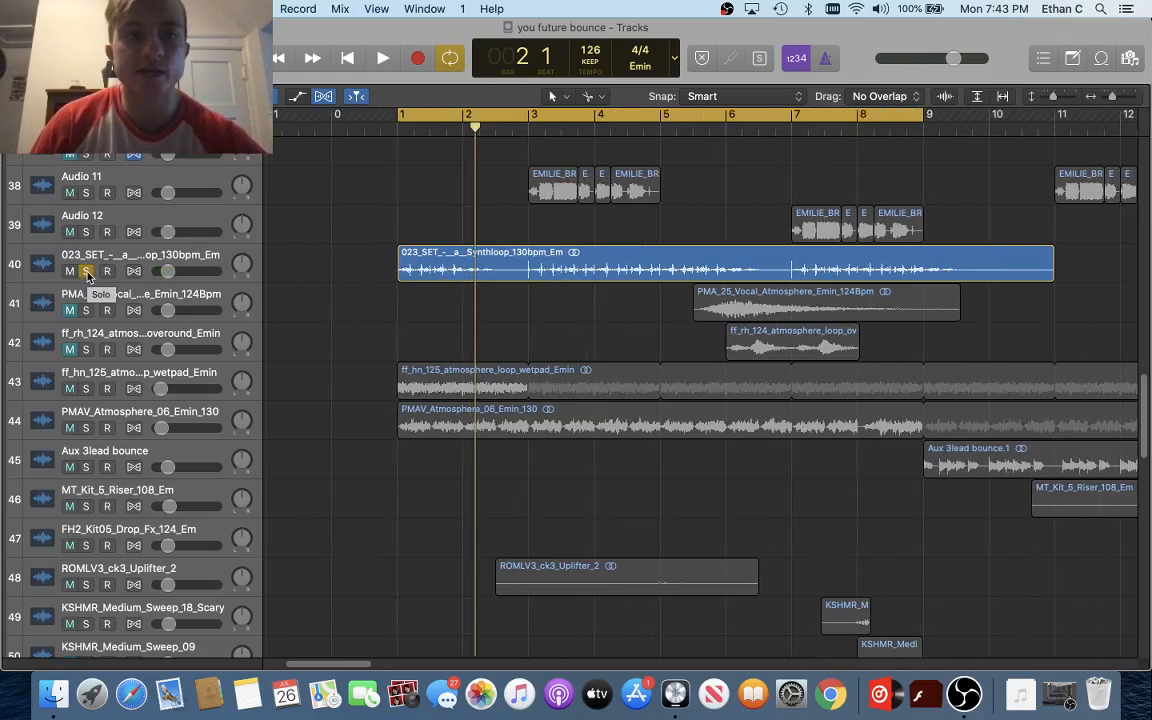
key("space")
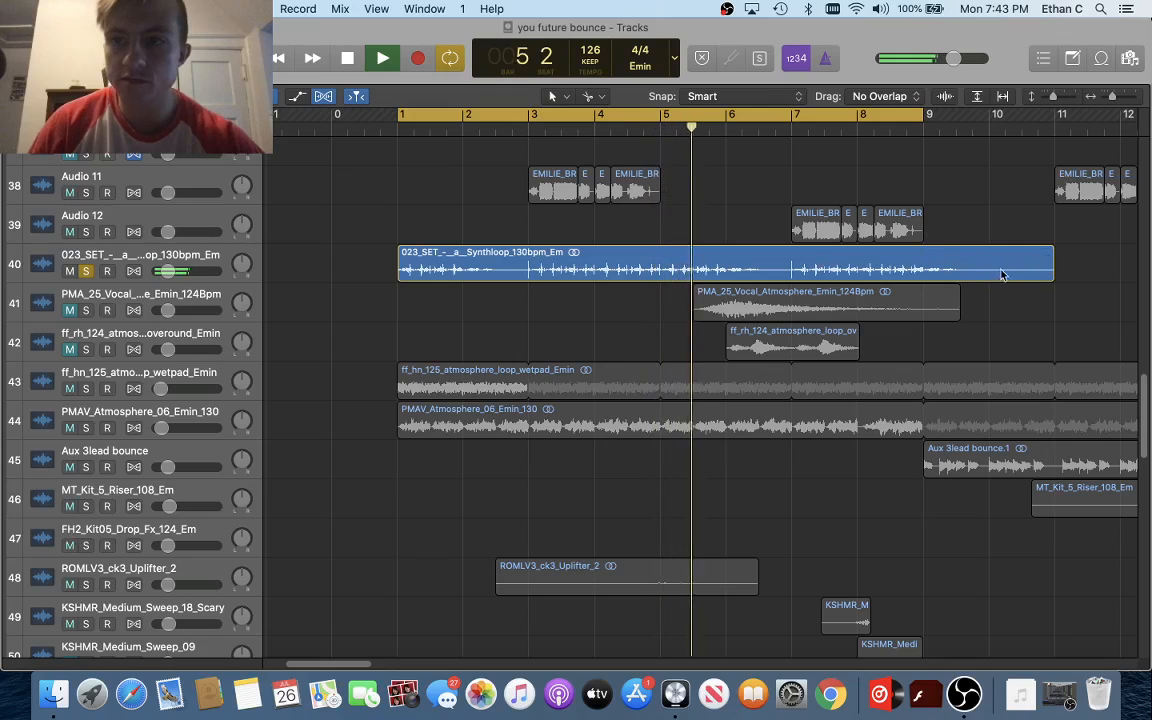
key("x")
key("x")
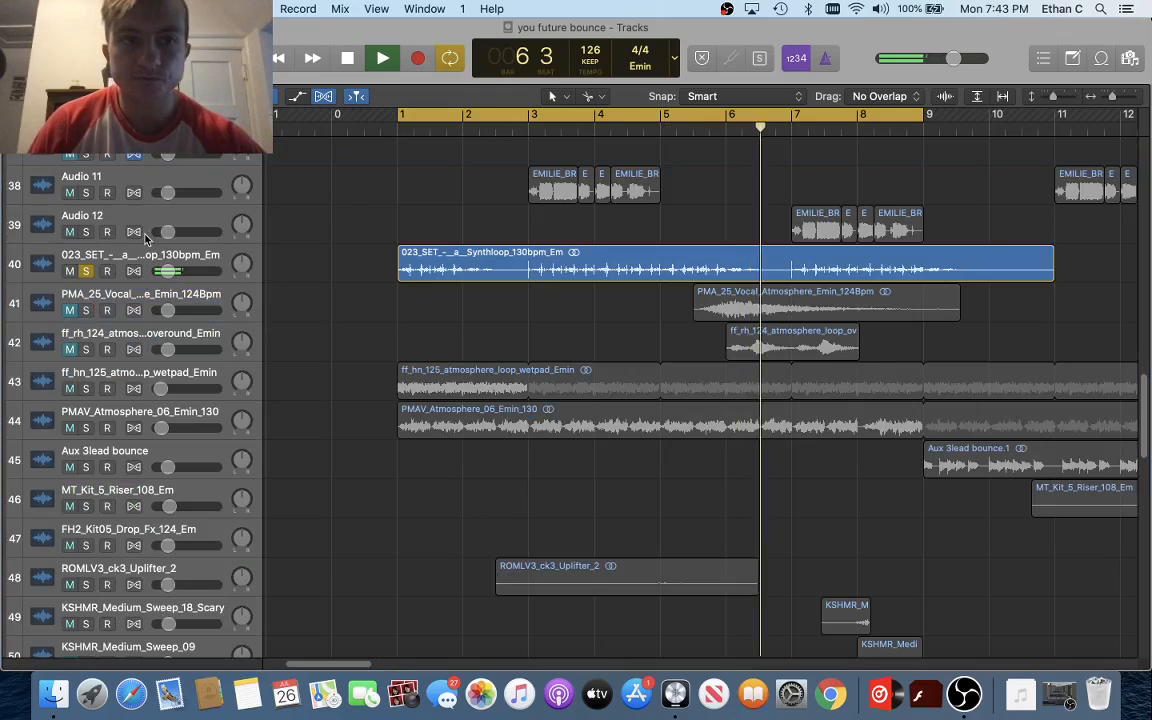
Review the Synthloop channel's effects chain in the mixer during playback, and stop playback and return to the arrangement
left_click(150, 258)
key("x")
scroll(520, 321, "right", 5)
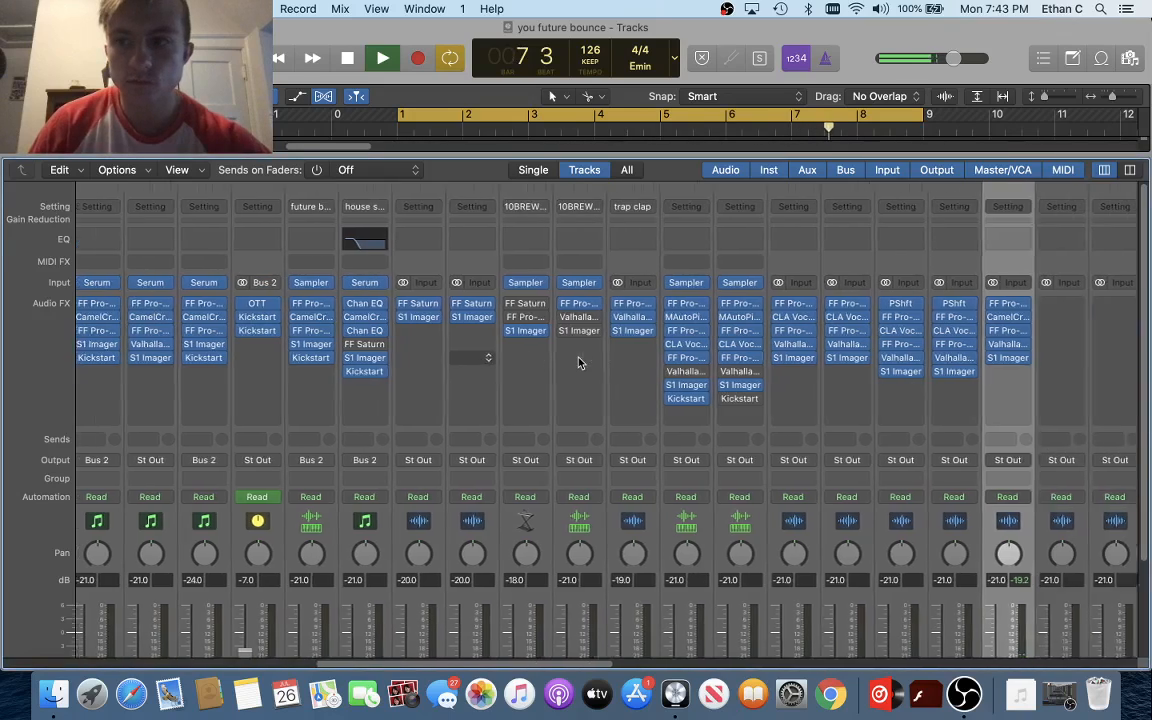
scroll(579, 362, "right", 2)
key("space")
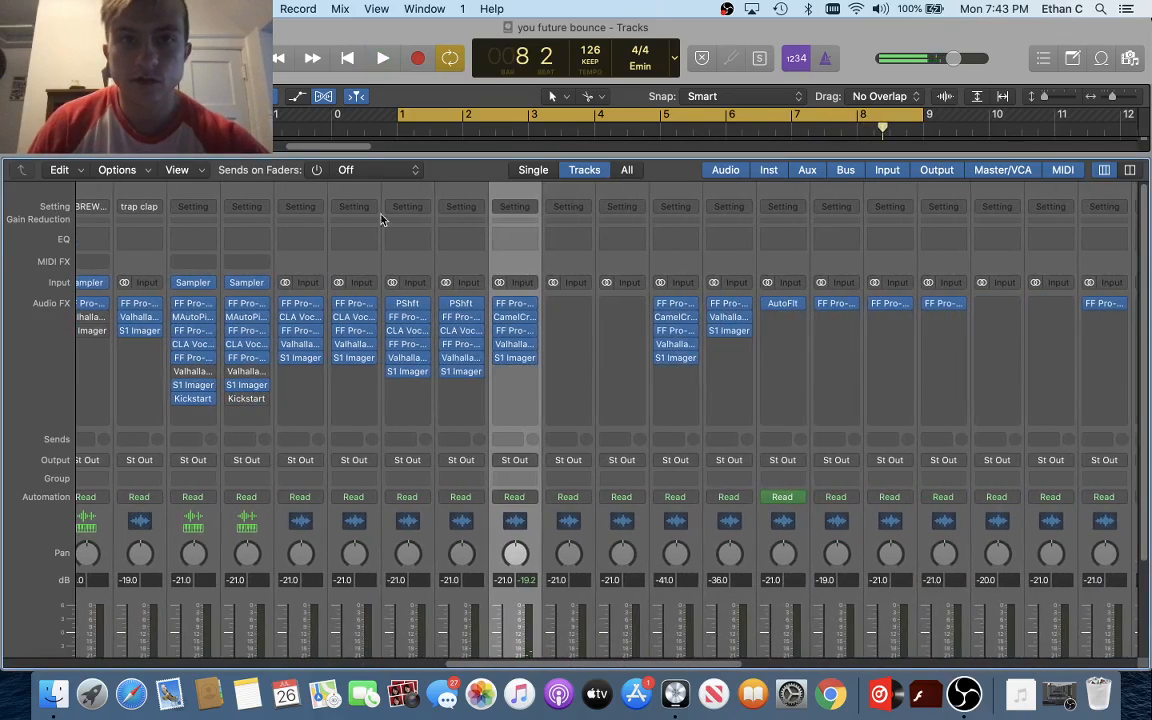
key("x")
Examine the Synthloop region's waveform in the audio file editor and close the editor
scroll(432, 260, "up", 15)
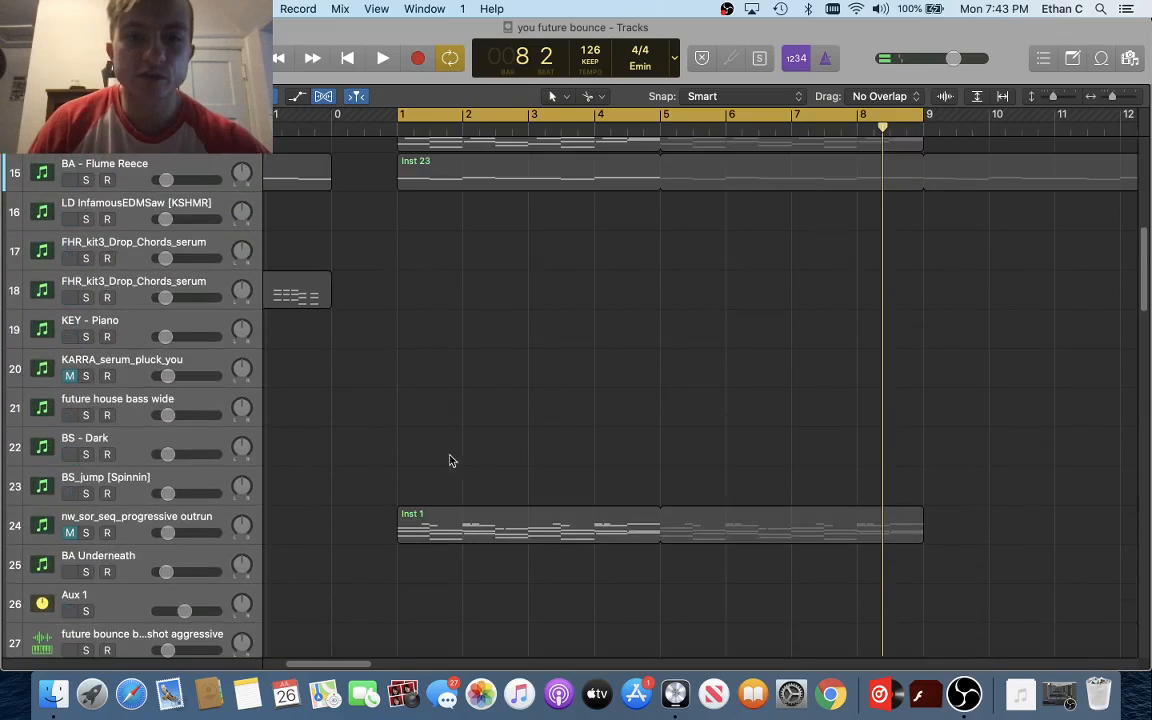
scroll(478, 275, "down", 2)
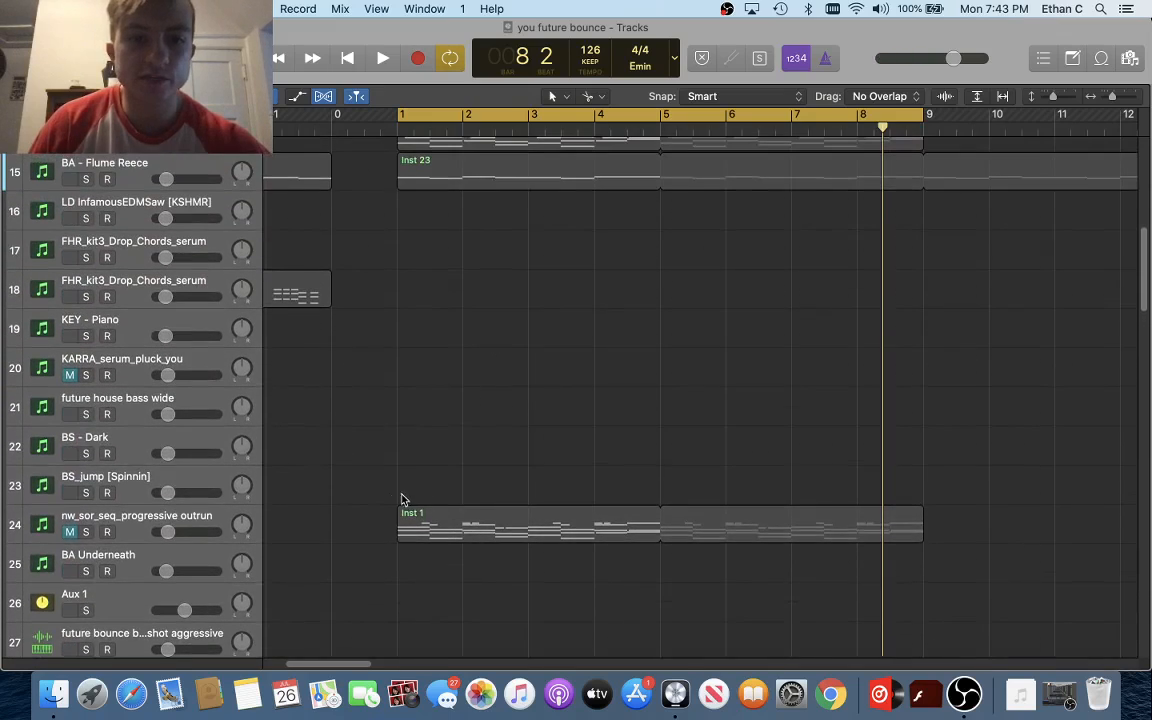
scroll(314, 486, "up", 1)
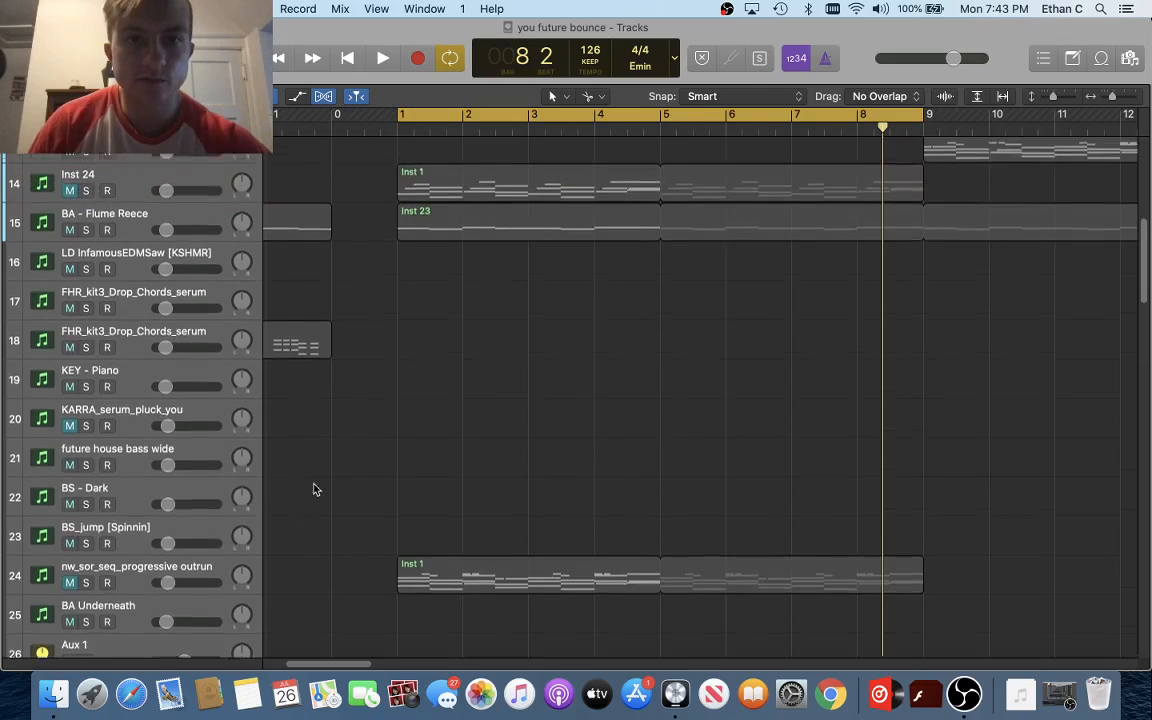
scroll(329, 483, "down", 15)
scroll(330, 484, "down", 2)
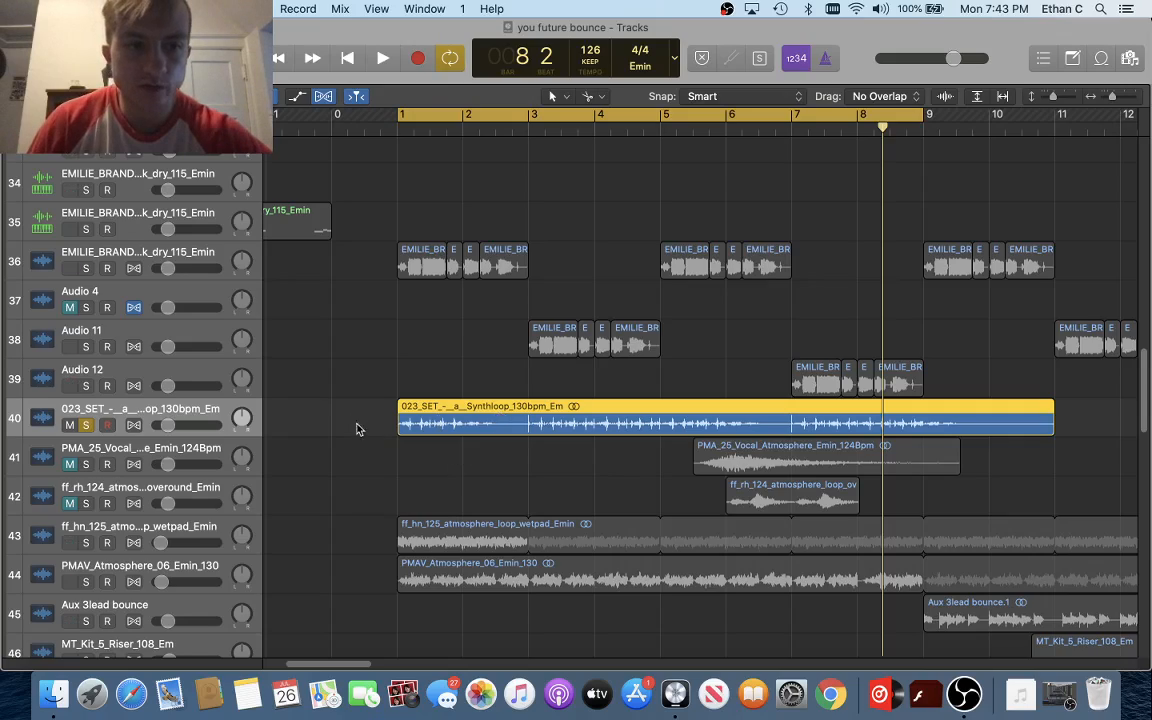
double_click(449, 424)
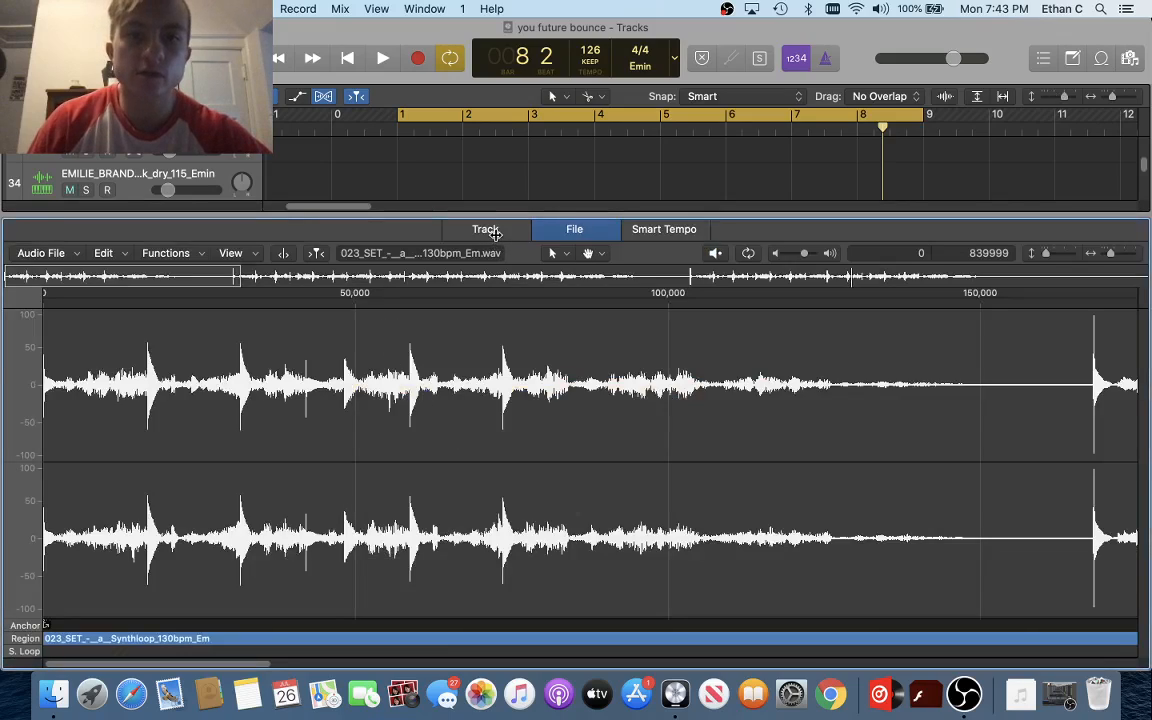
left_click(495, 233)
left_click(566, 231)
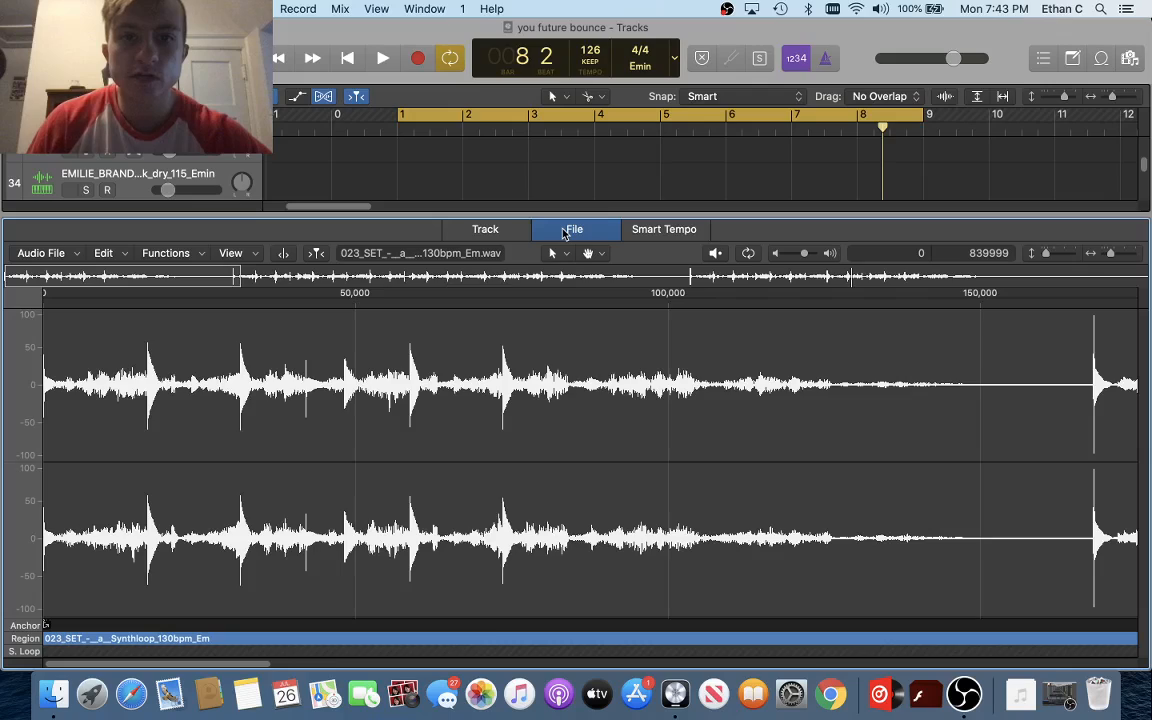
key("e")
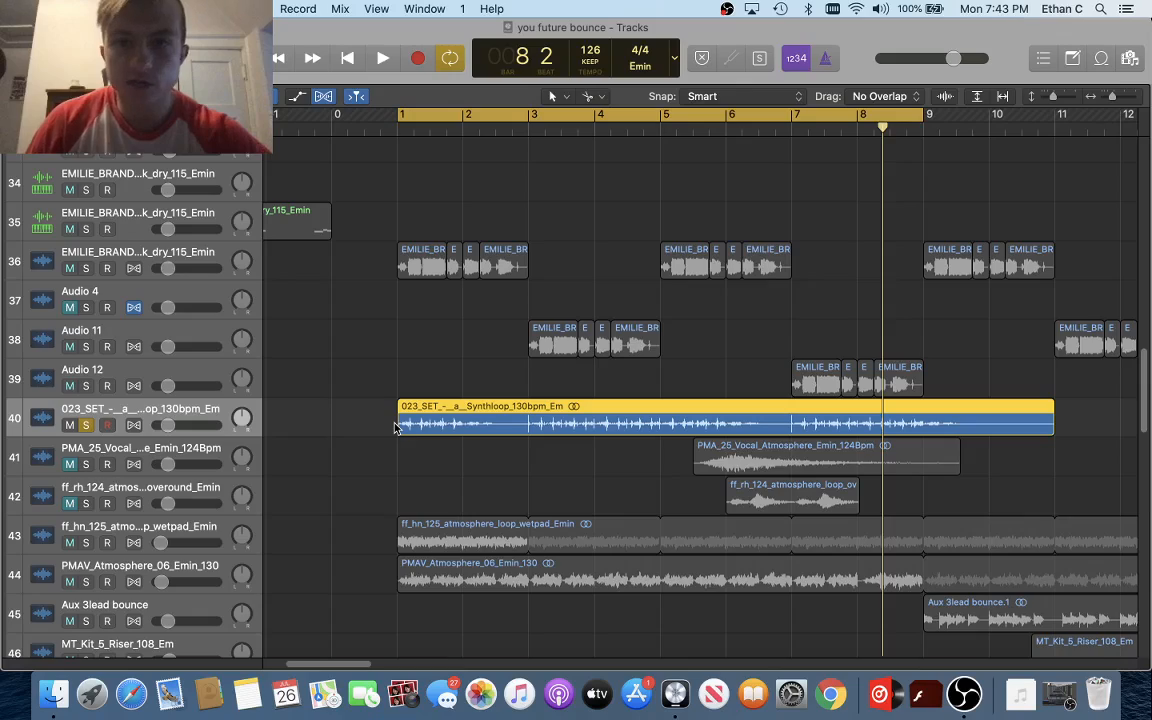
Reselect the Synthloop region on track 40 and display its channel strip in the mixer
left_click(432, 383)
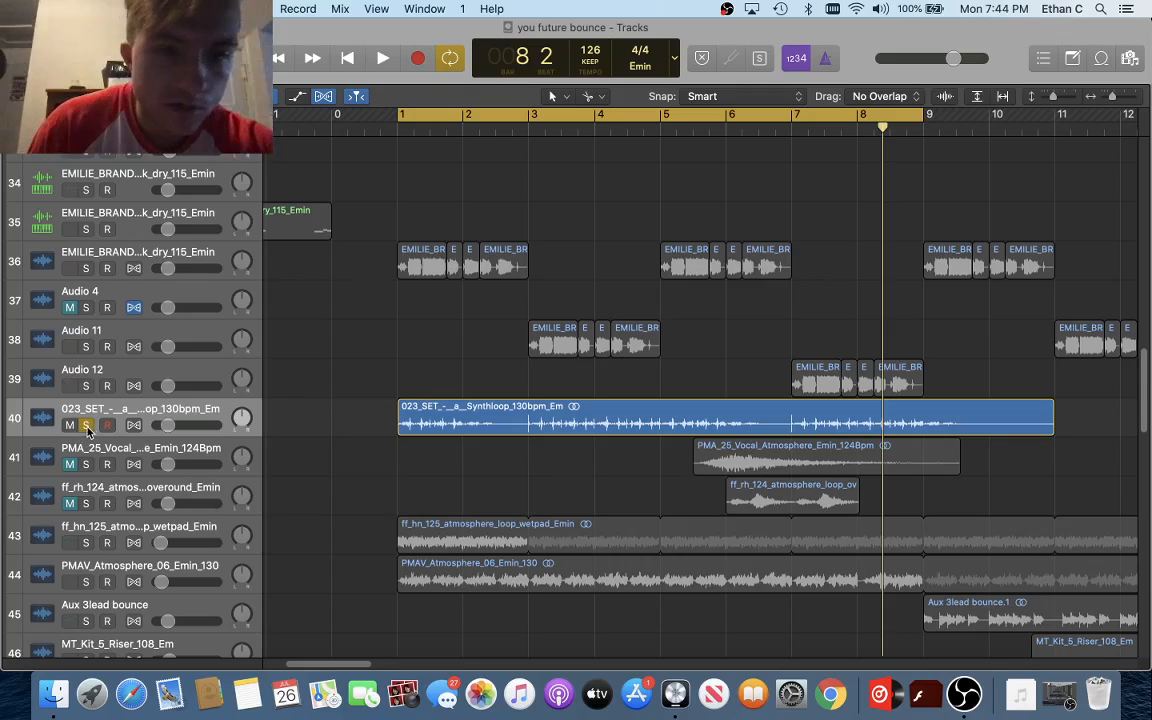
scroll(502, 436, "right", 5)
scroll(505, 437, "down", 1)
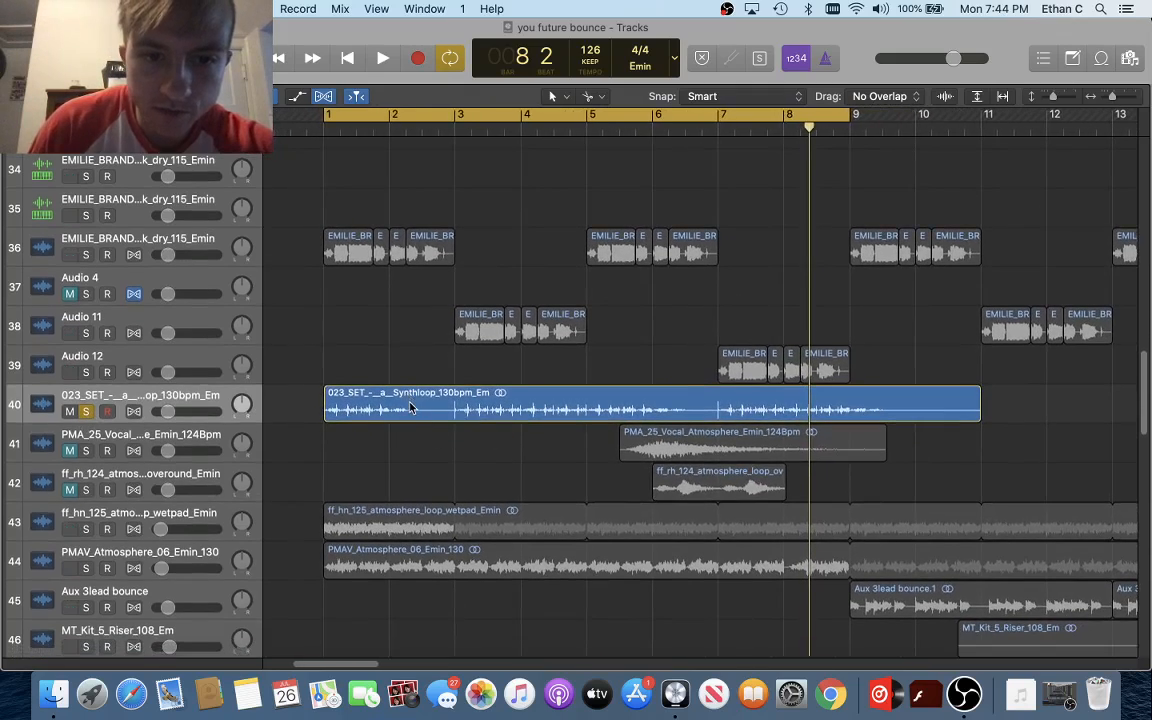
left_click(412, 405)
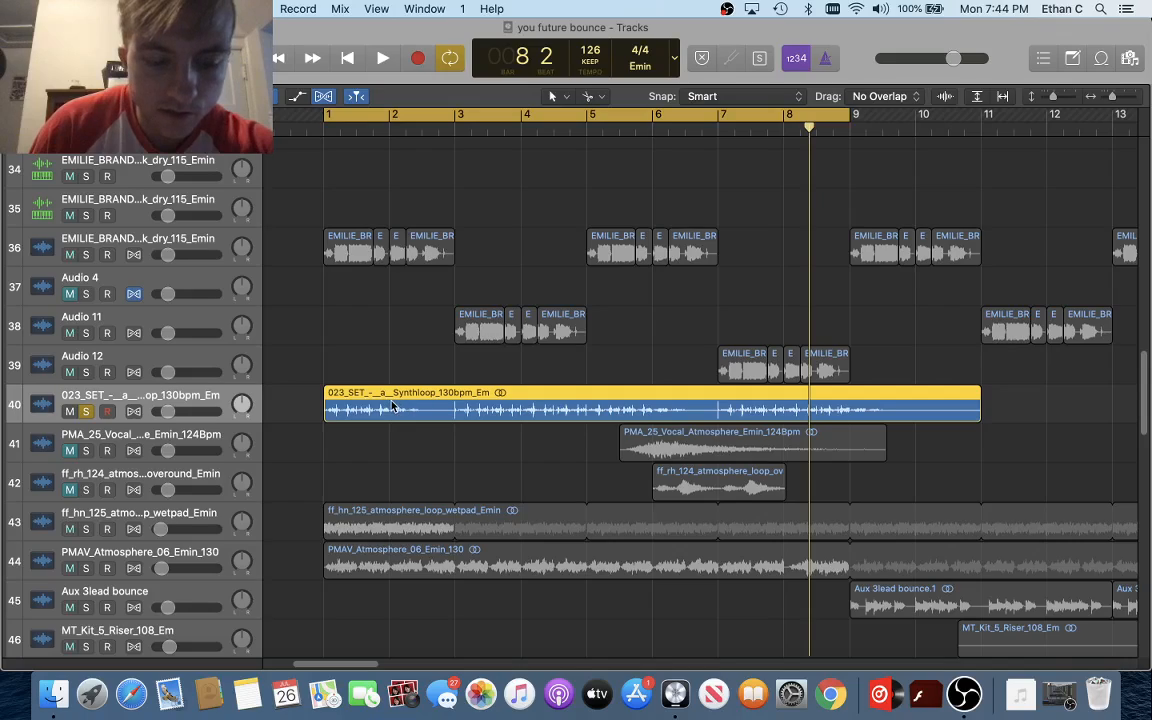
key("x")
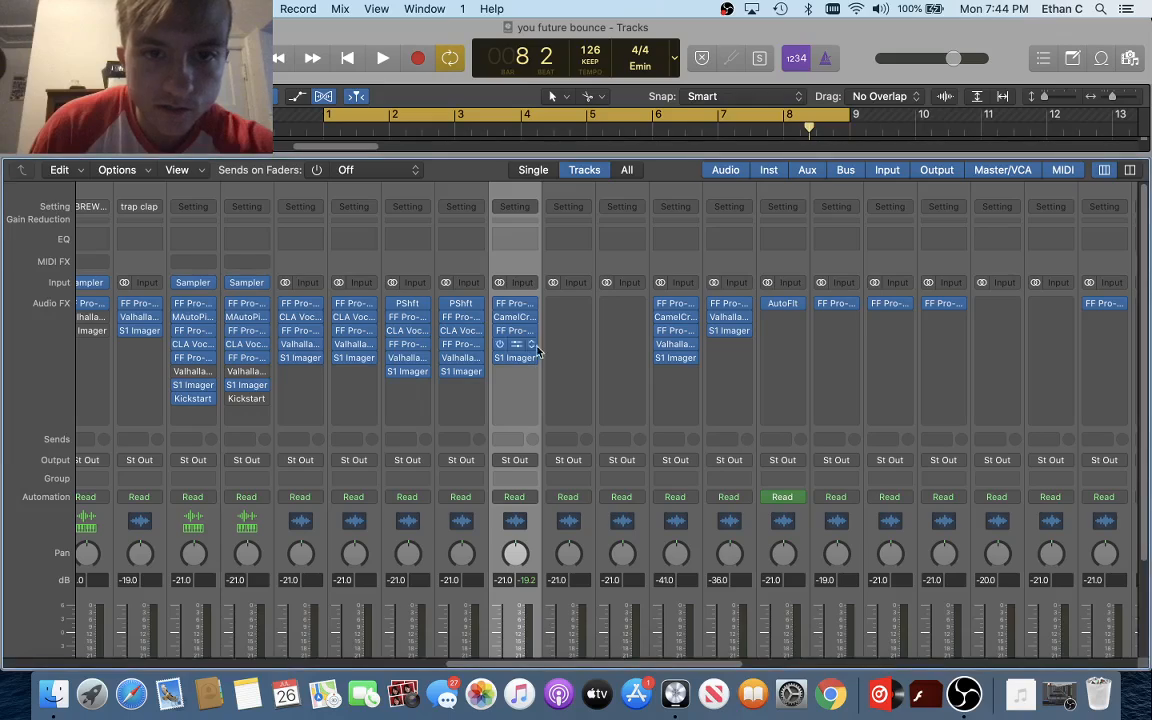
Inspect the first Pro-Q 3 EQ curve and the CamelCrusher British Clean preset on the Synthloop channel, closing each plug-in
left_click(516, 306)
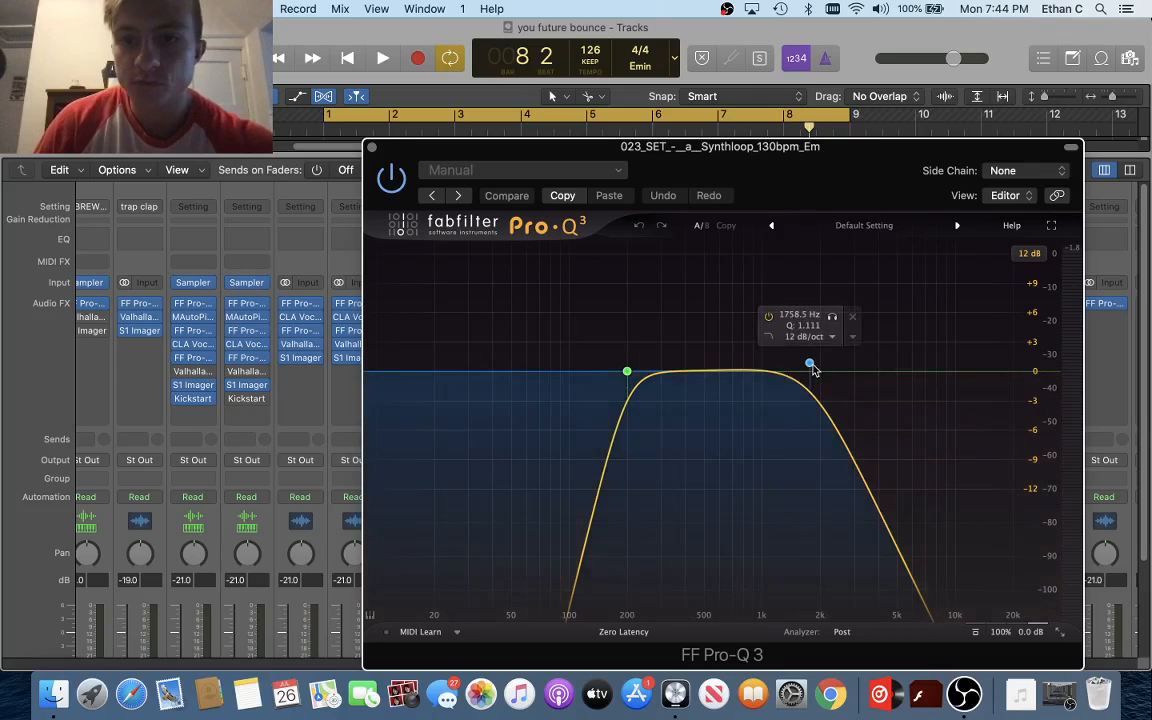
left_click(371, 148)
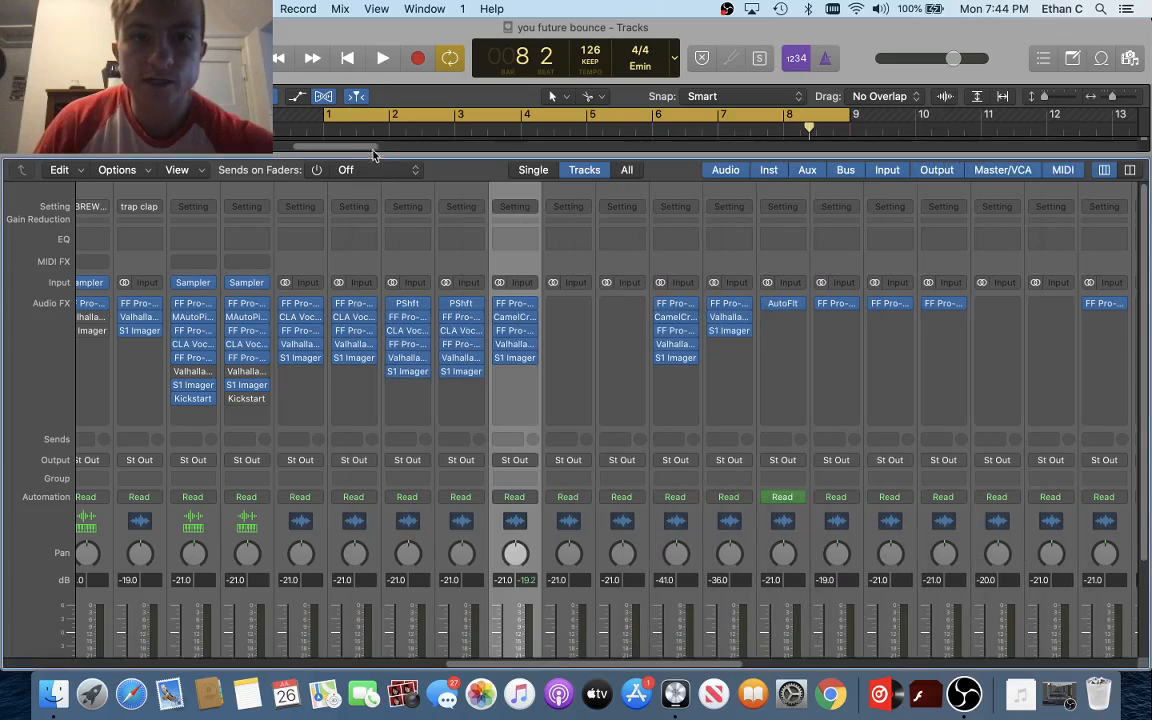
left_click(513, 317)
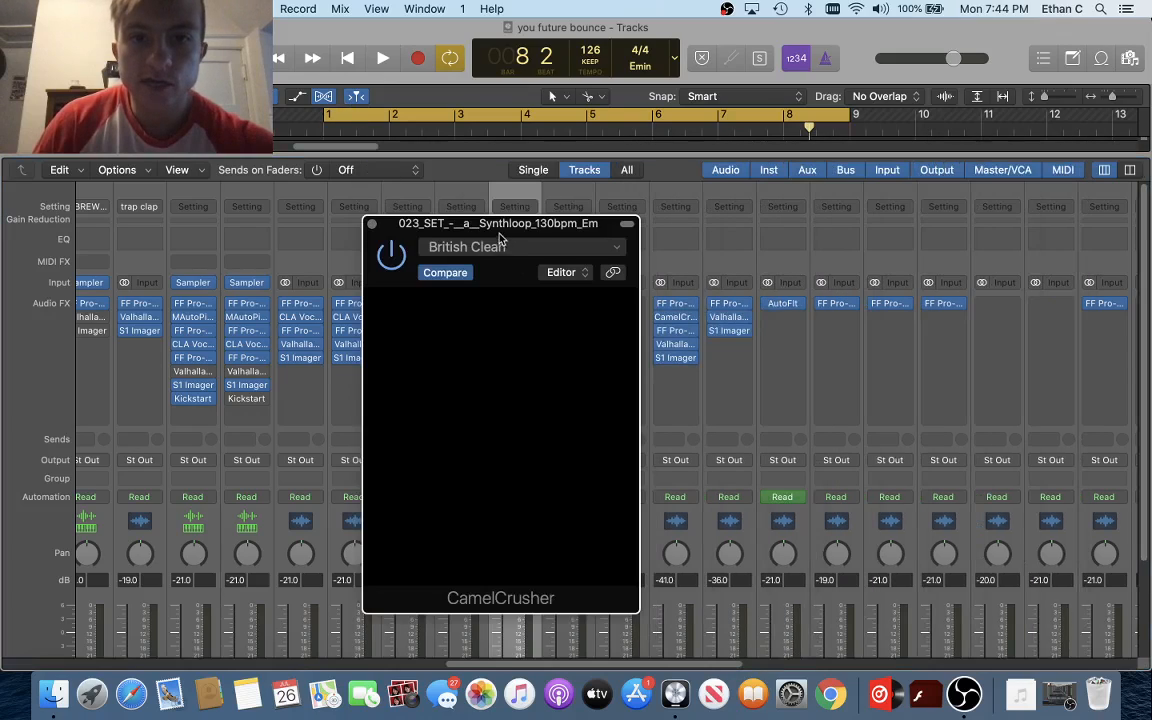
left_click_drag(501, 238, 570, 138)
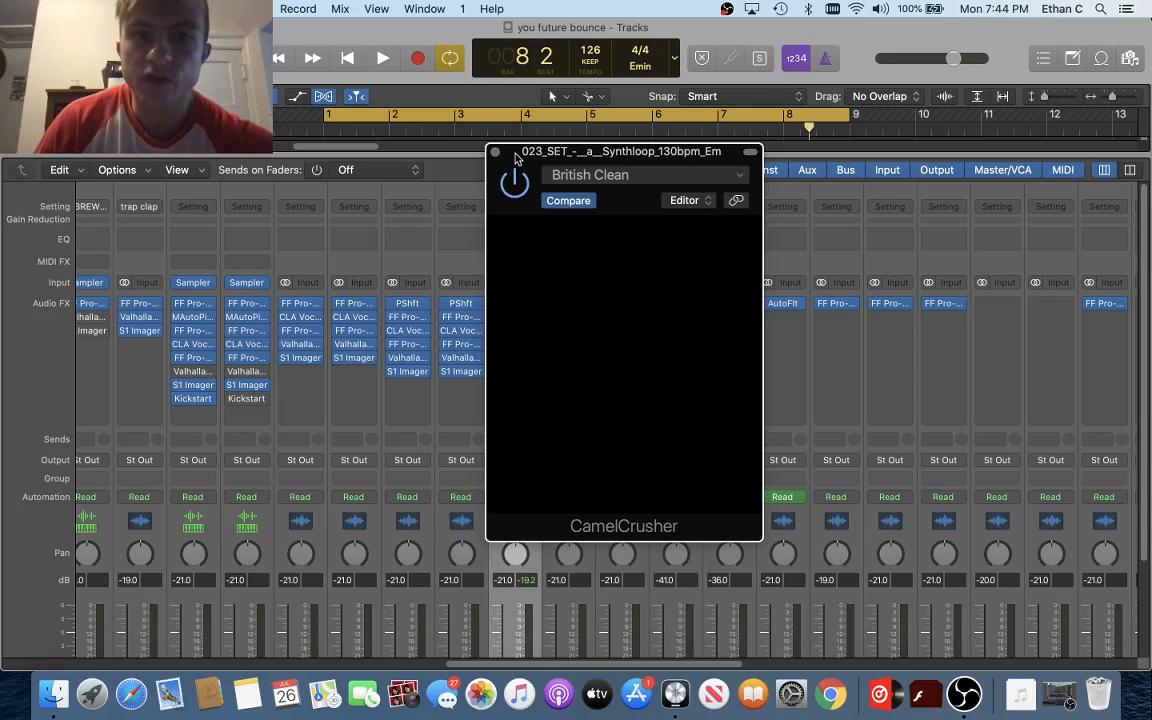
left_click_drag(624, 157, 505, 188)
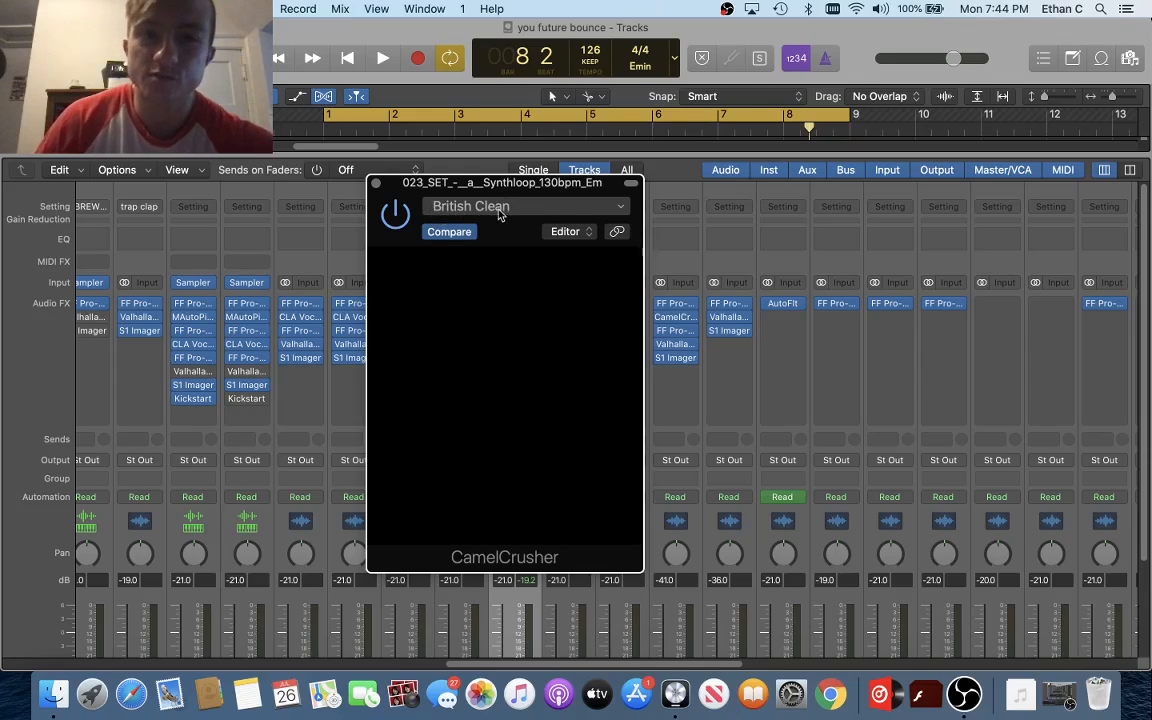
left_click(376, 184)
Inspect the second Pro-Q 3 and the ValhallaRoom reverb on the Synthloop channel, closing each plug-in
left_click(517, 333)
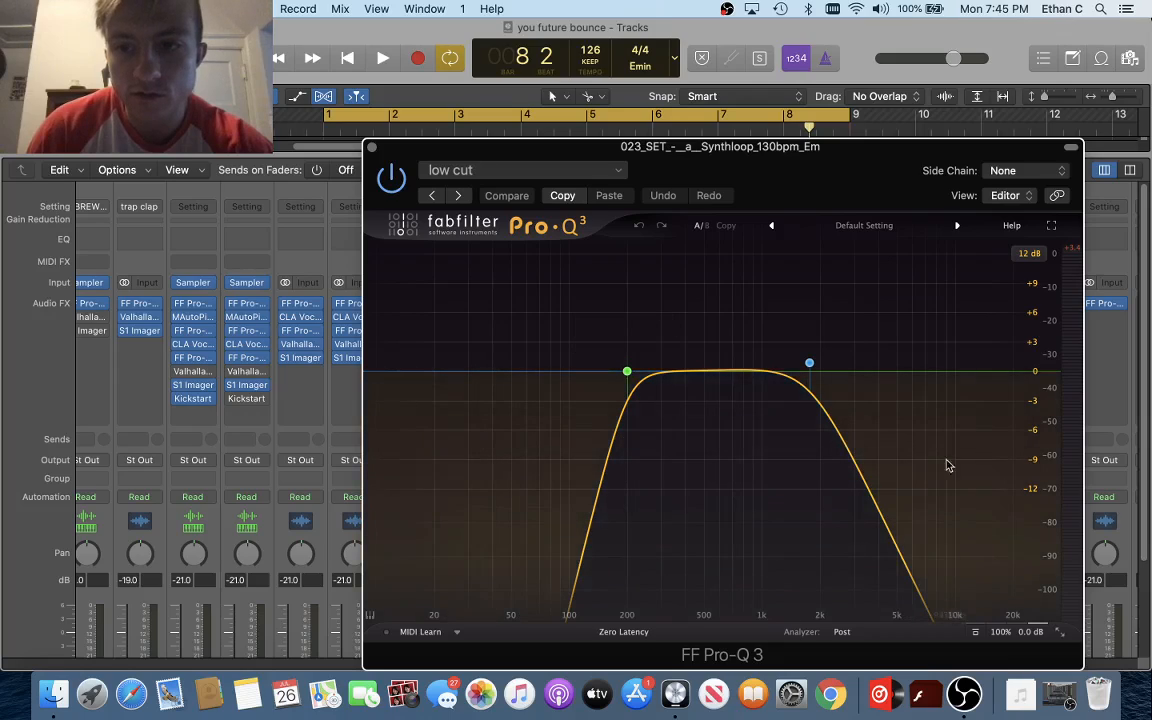
left_click(372, 148)
left_click(519, 345)
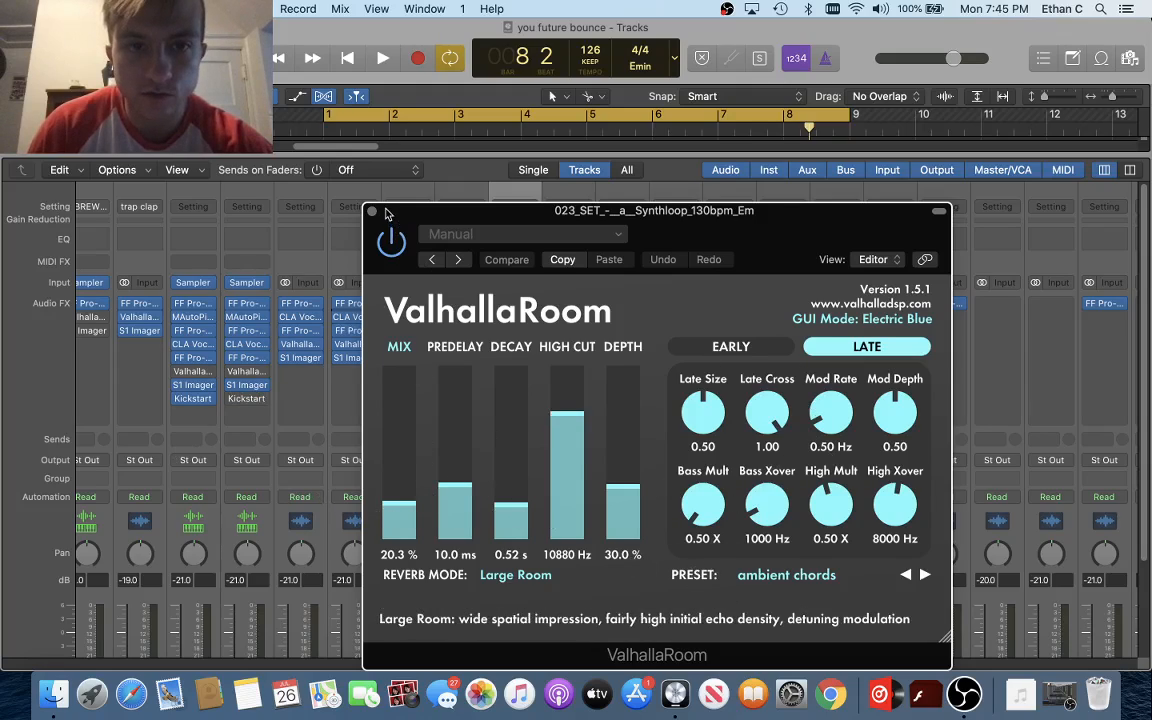
left_click_drag(435, 212, 440, 204)
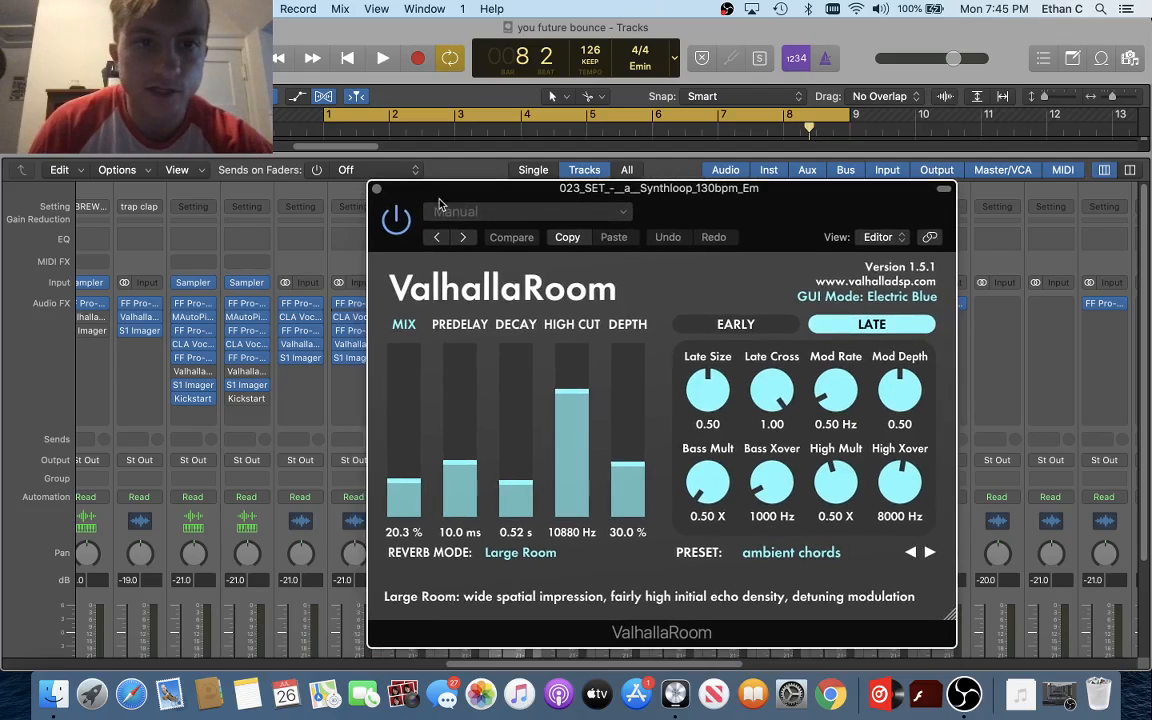
left_click(377, 189)
Inspect the S1 Imager's wide setting on the Synthloop channel and return to the full arrangement view
left_click(517, 362)
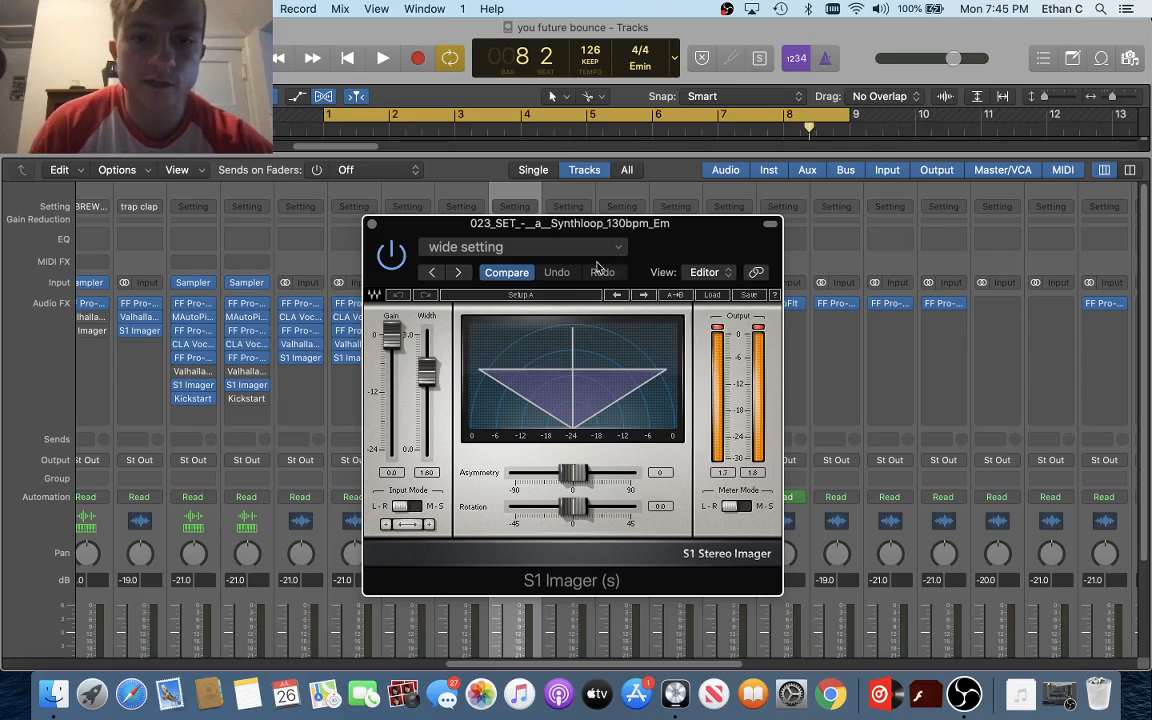
left_click(371, 225)
key("x")
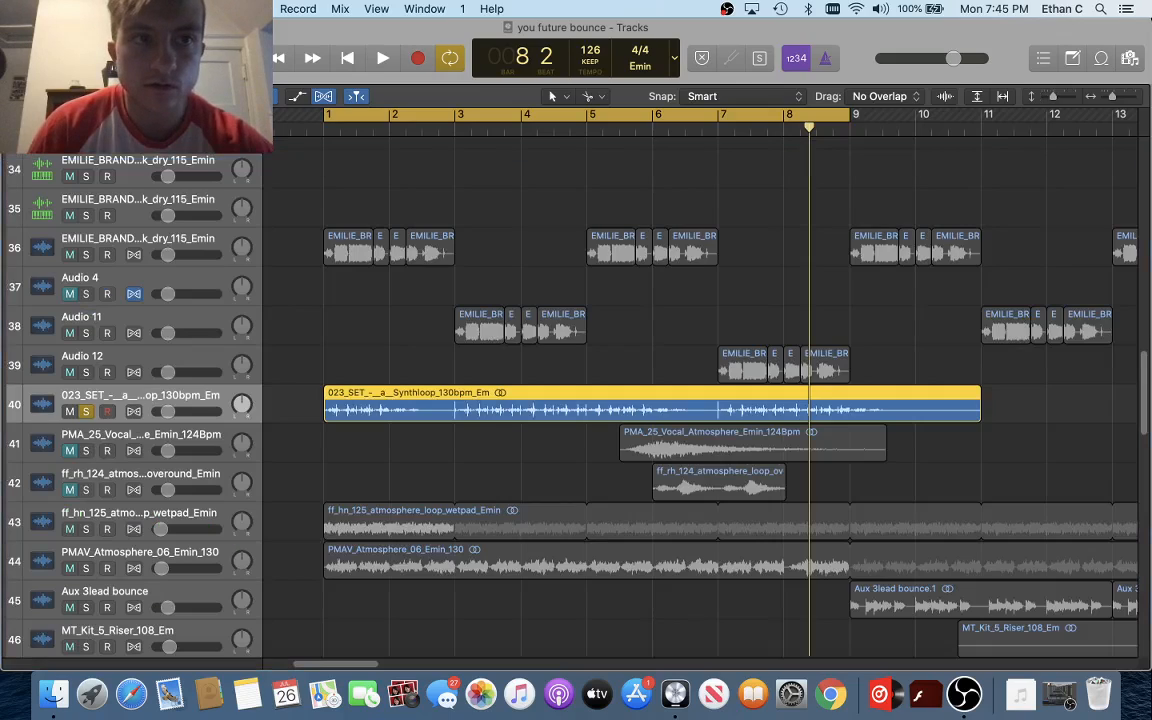
Solo the vocal chop tracks 36, 38 and 39 and the BA - Flume Reece bass on track 15 alongside the Synthloop
scroll(173, 335, "up", 20)
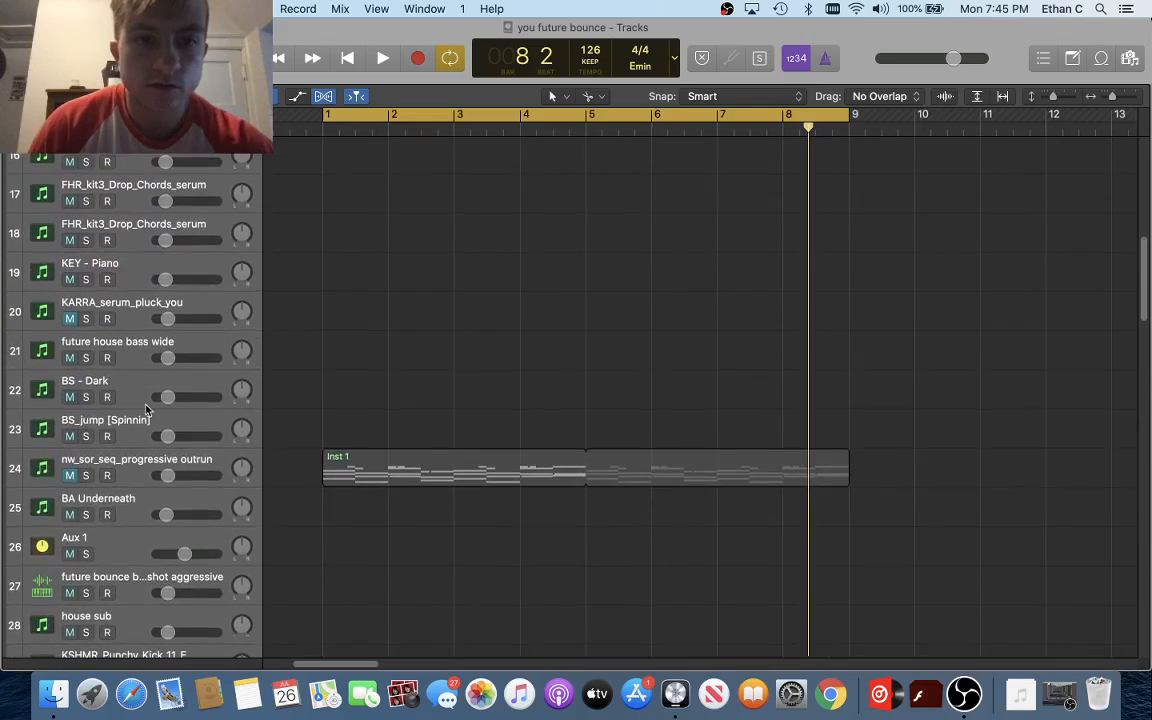
scroll(181, 381, "up", 15)
scroll(185, 417, "down", 20)
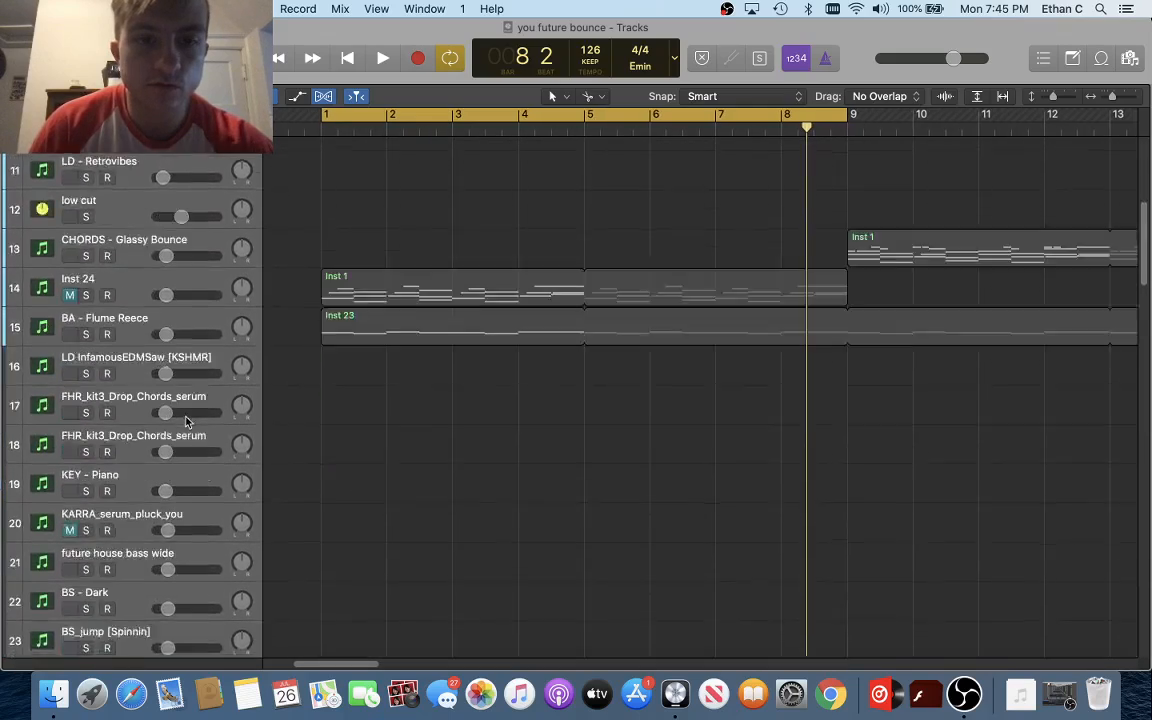
scroll(185, 417, "down", 17)
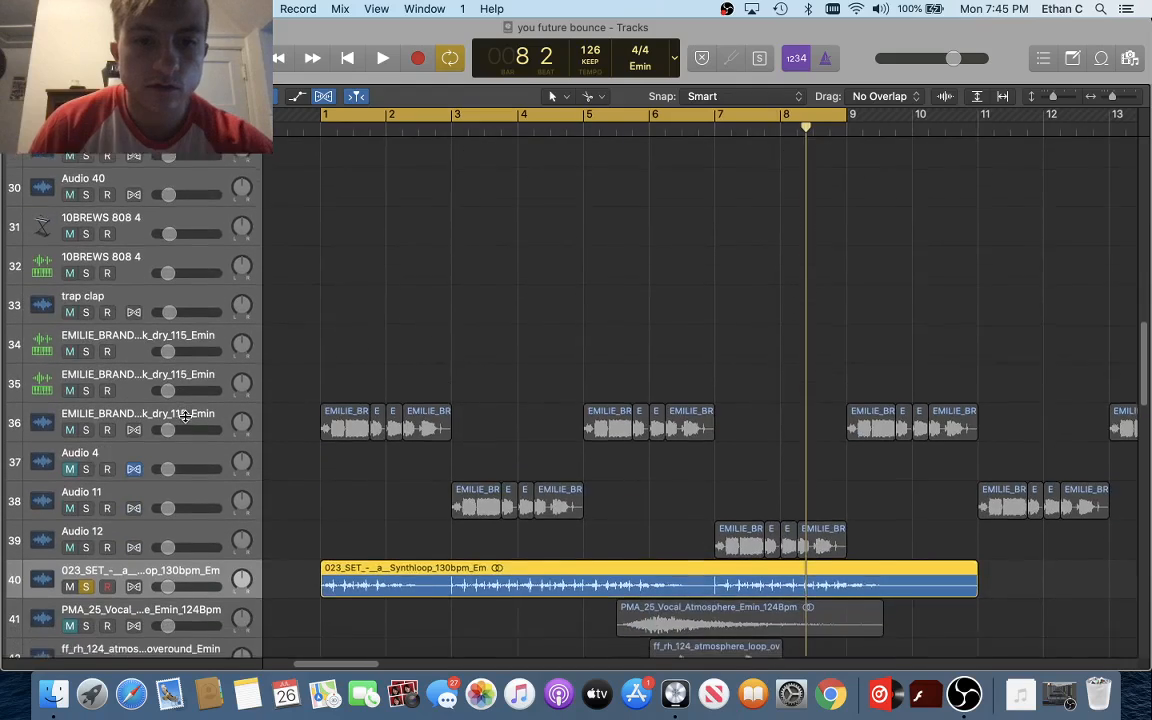
left_click(86, 395)
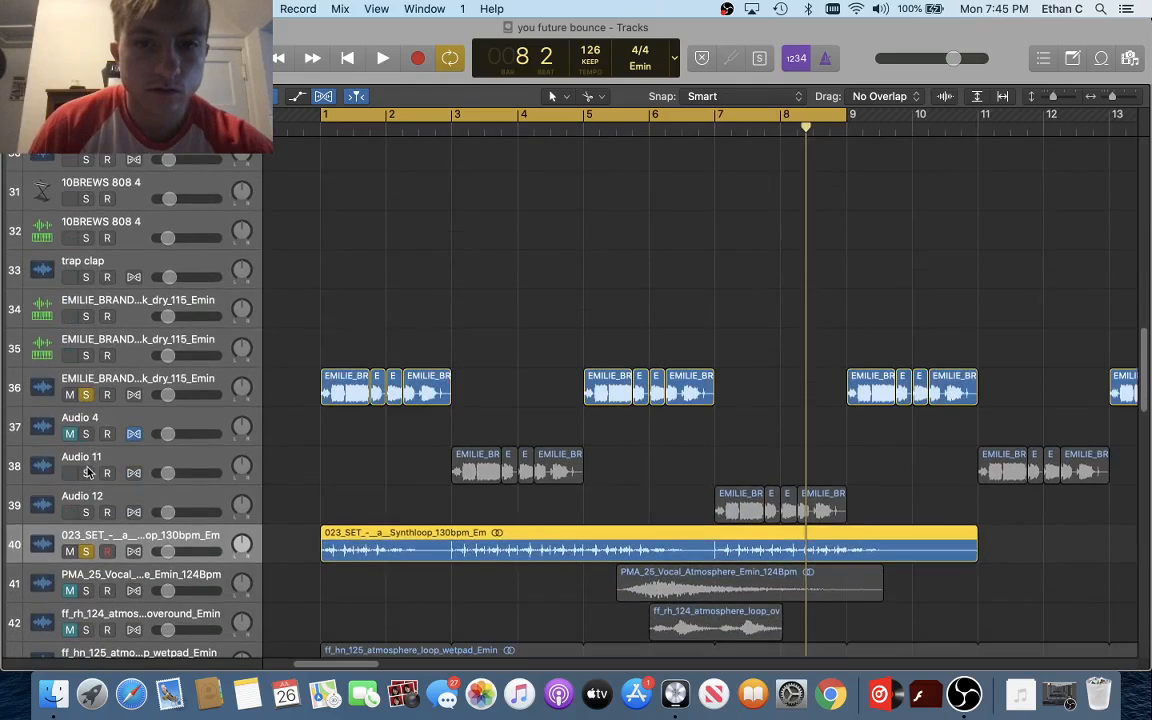
left_click(87, 473)
left_click(87, 512)
scroll(87, 470, "up", 20)
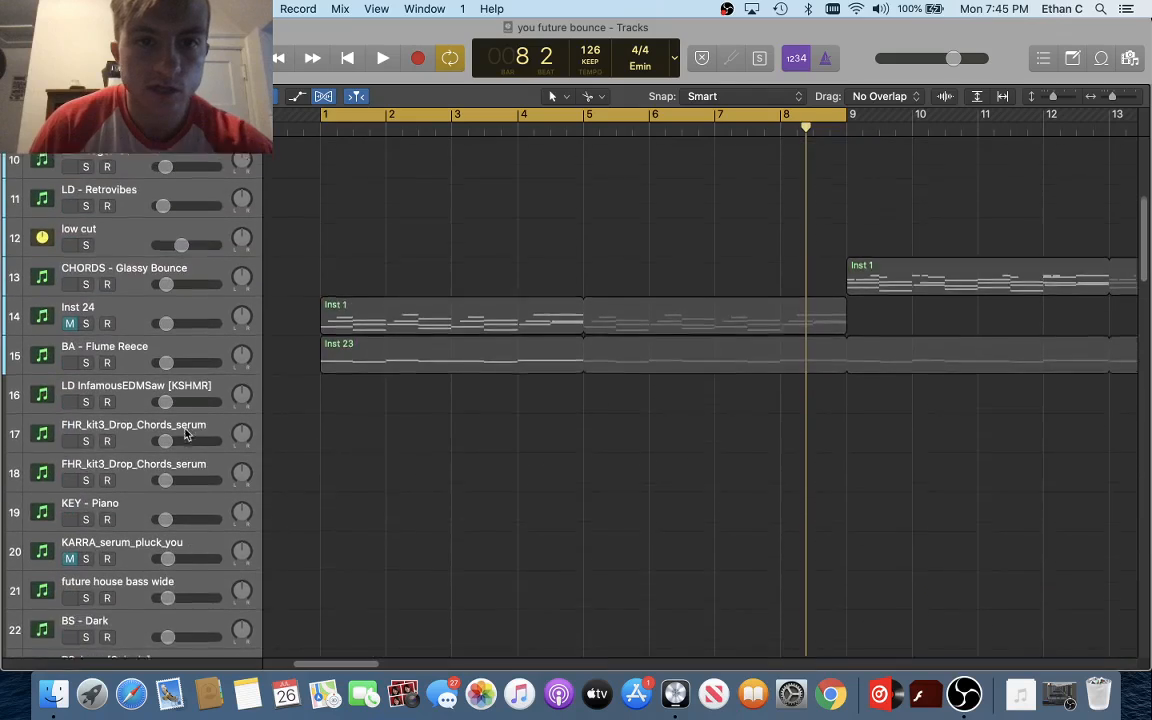
left_click(88, 431)
Play the soloed vocal chops, Flume Reece bass and Synthloop from bar 1 to bar 8, and stop playback
key("space")
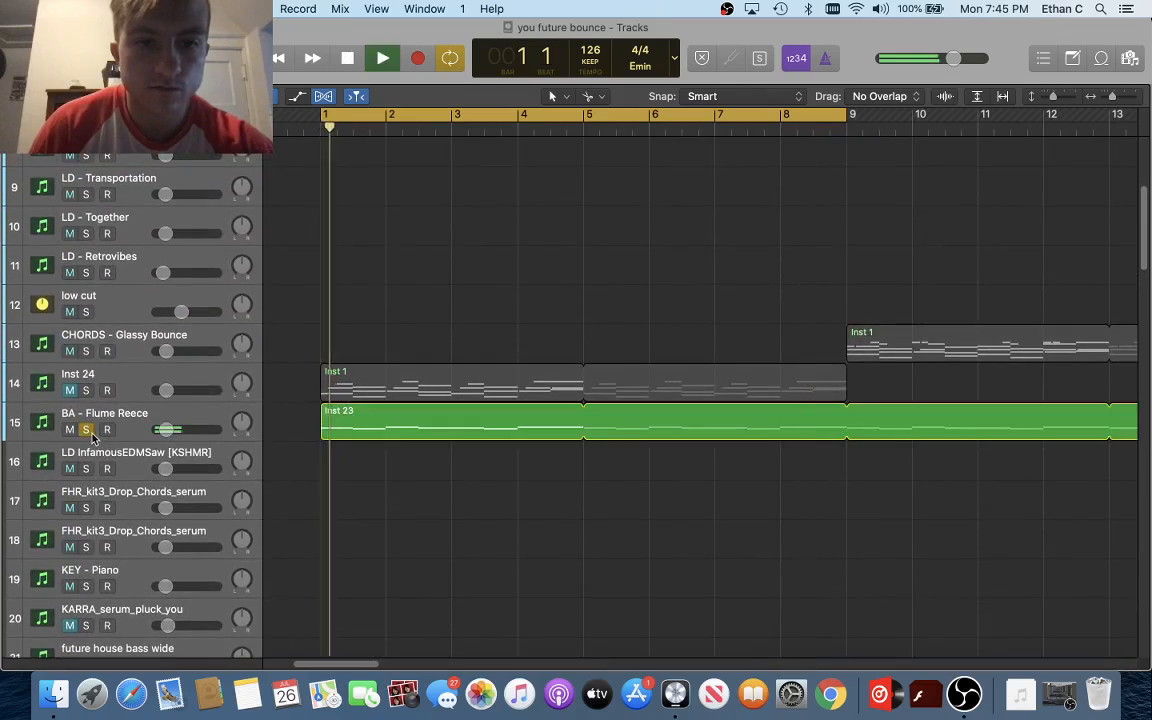
scroll(314, 399, "down", 15)
scroll(313, 400, "down", 5)
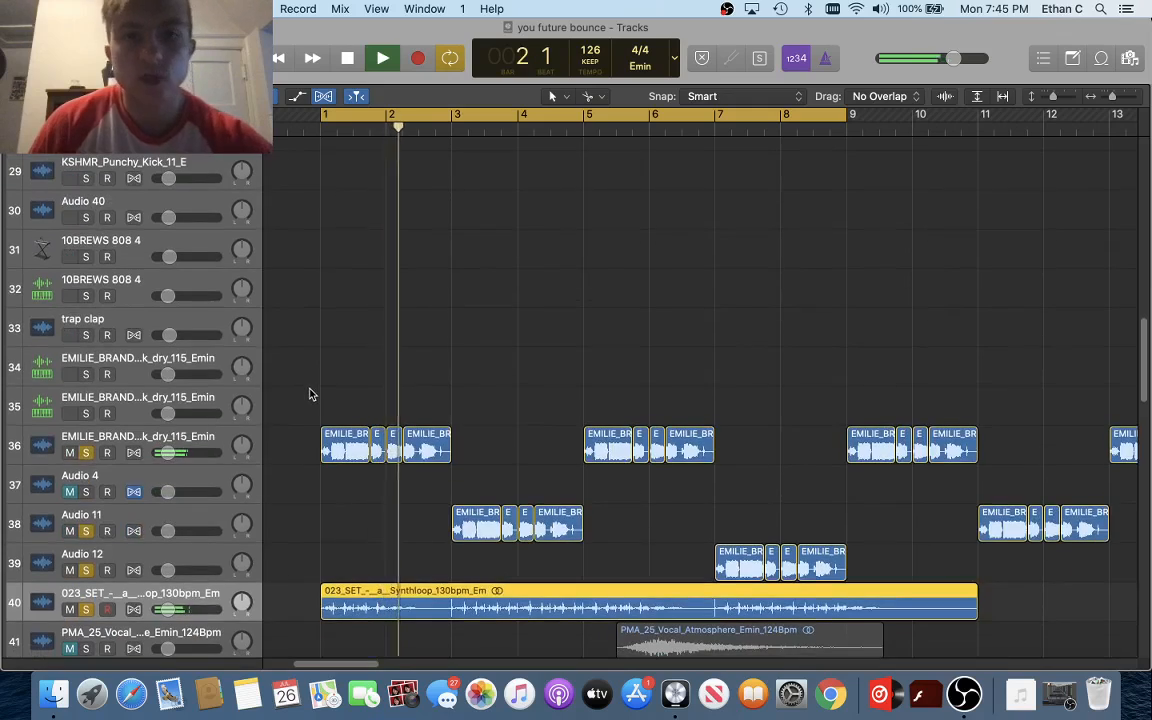
scroll(309, 395, "down", 5)
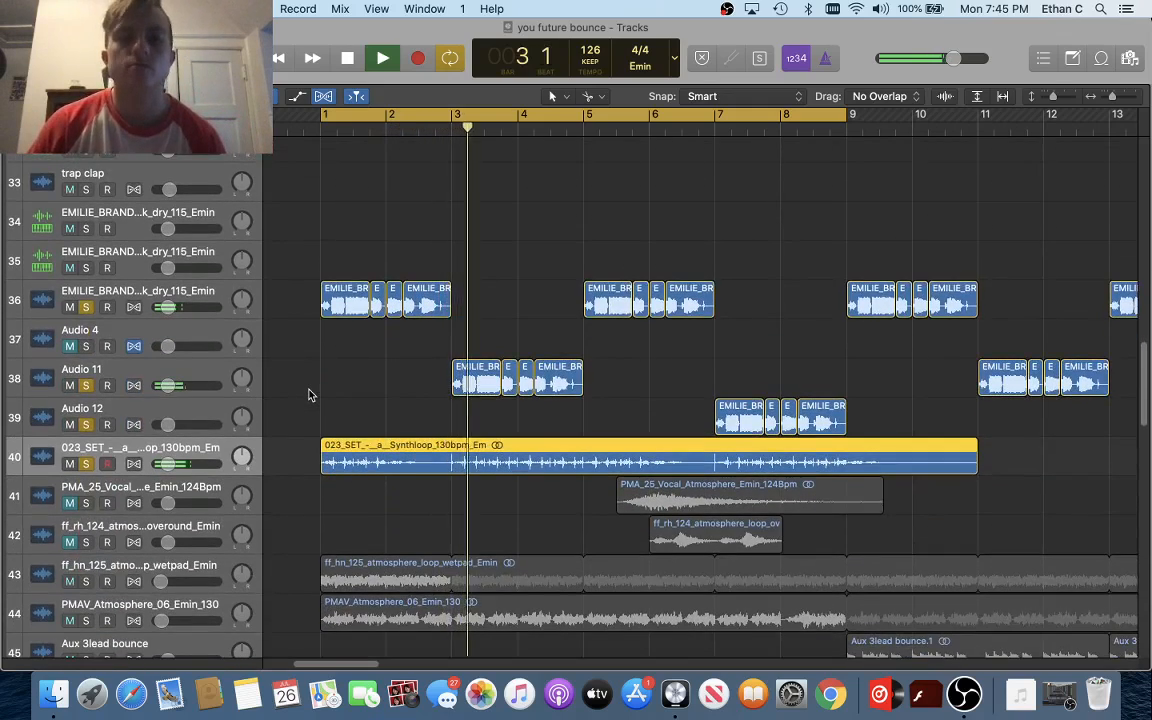
scroll(309, 395, "down", 4)
scroll(309, 395, "down", 2)
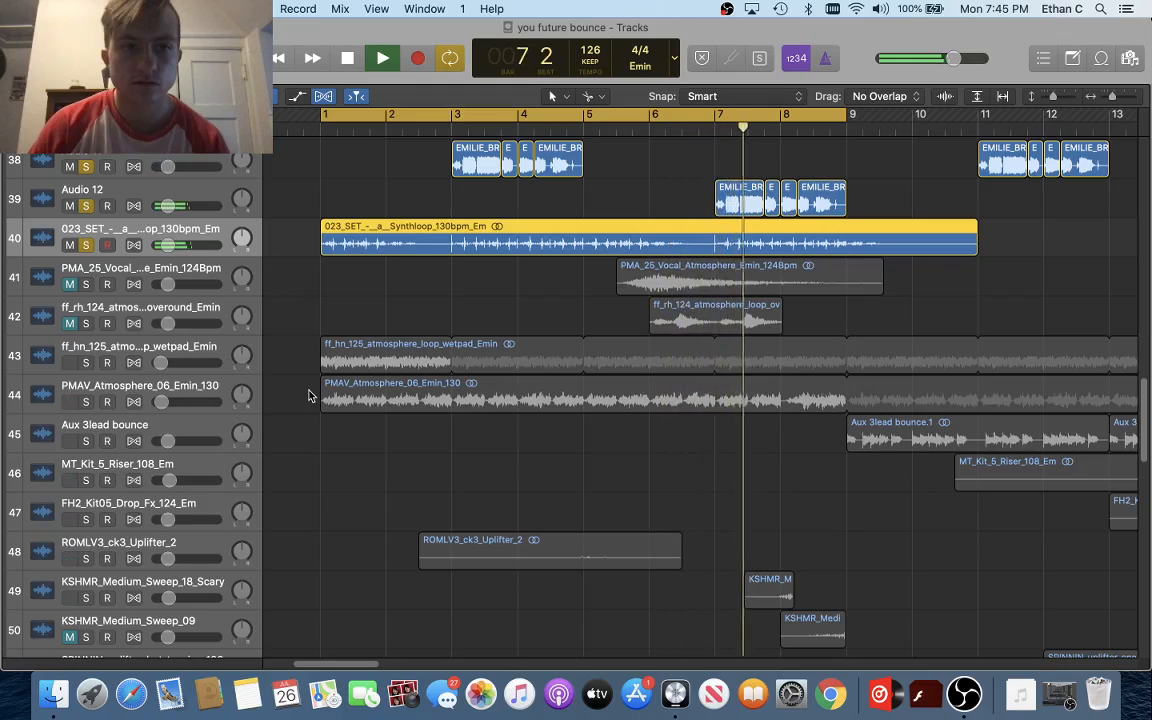
key("space")
Add the wetpad atmosphere loop on track 43 to the soloed tracks and play the combination from bar 1
scroll(308, 395, "down", 2)
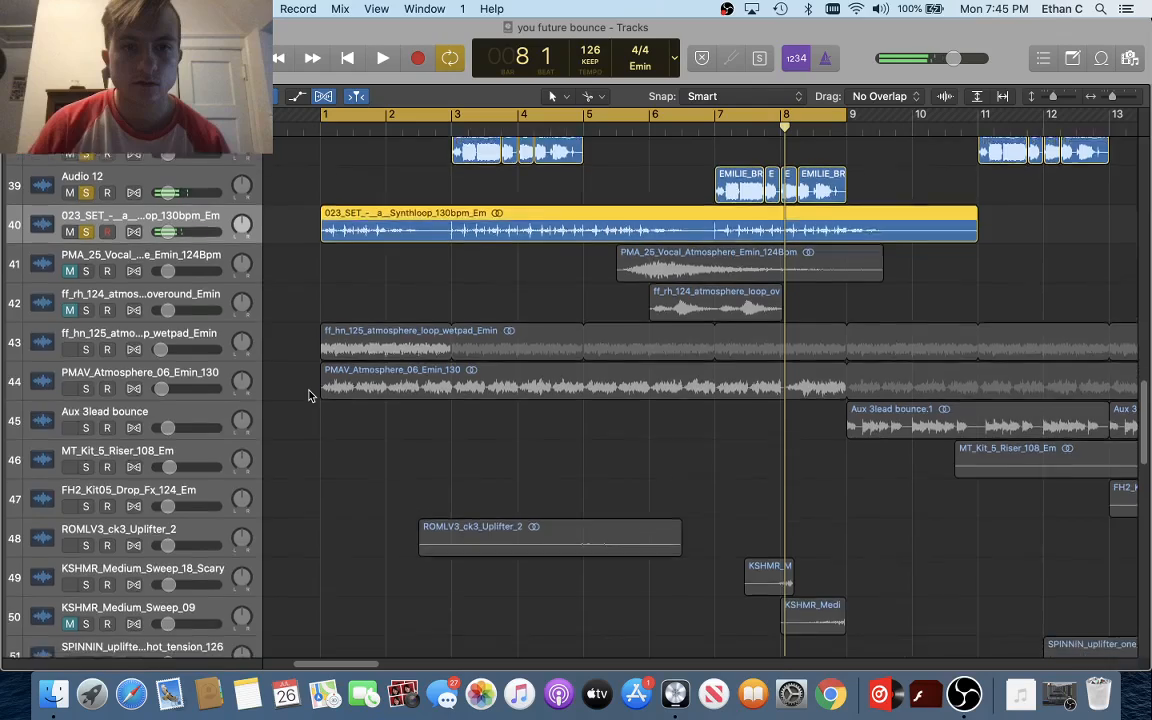
left_click(138, 315)
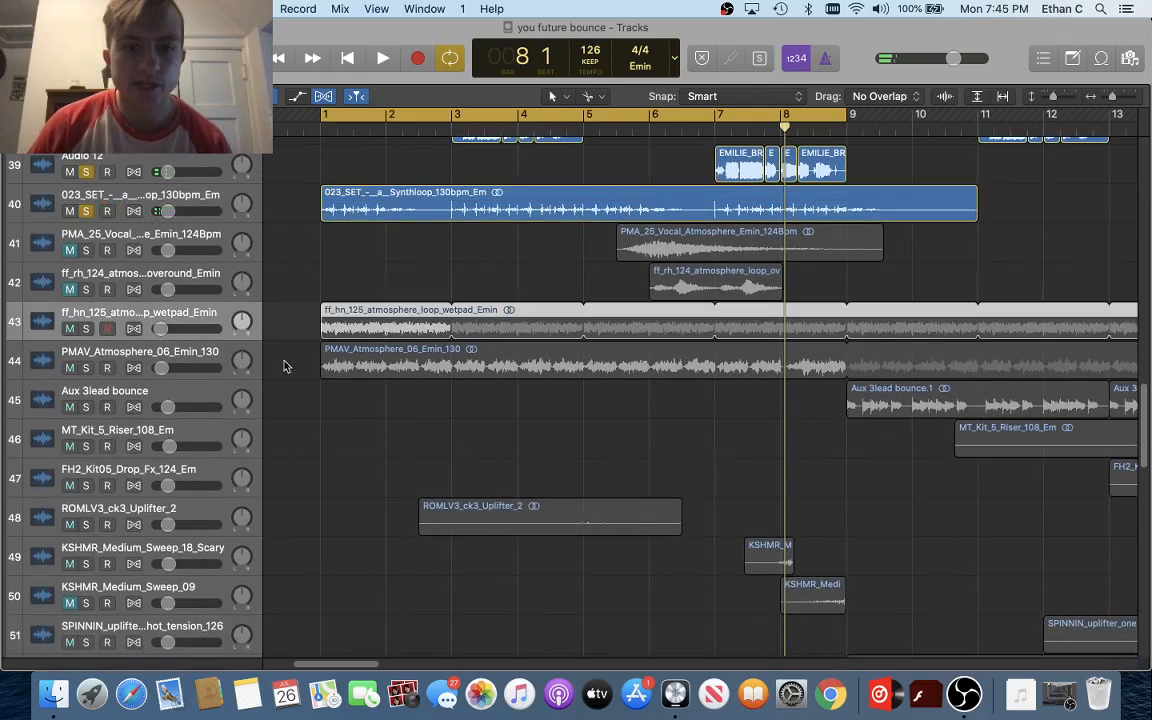
scroll(316, 378, "down", 15)
scroll(314, 378, "up", 15)
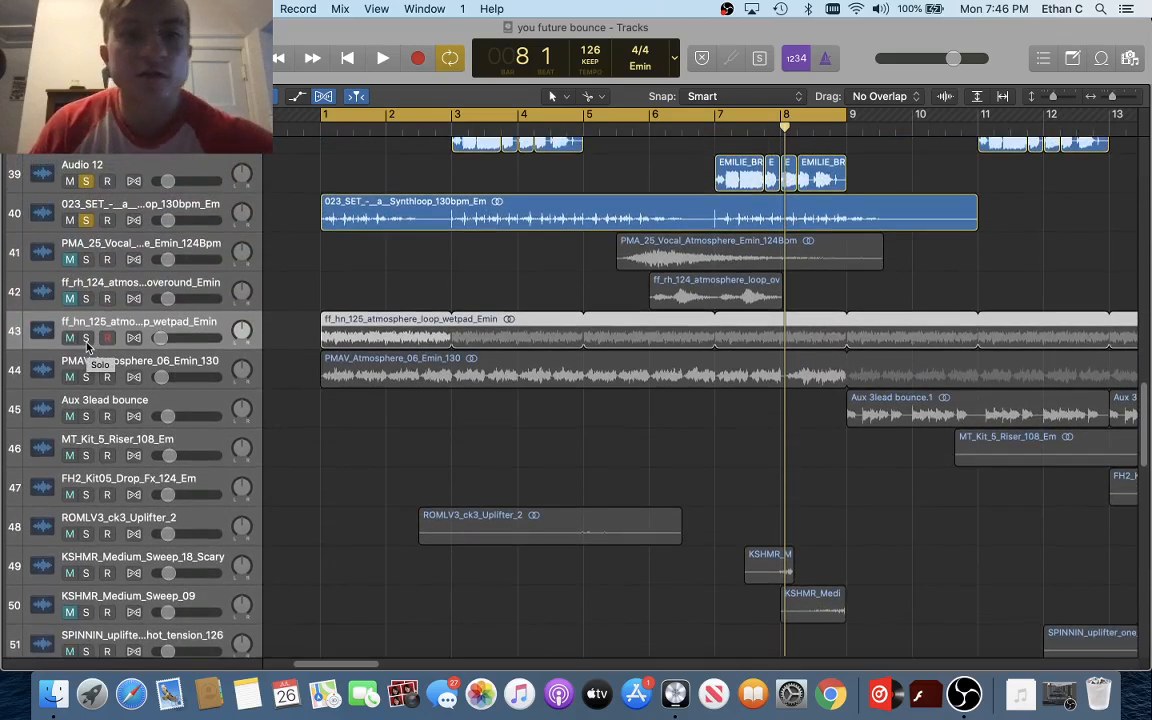
left_click(86, 338)
key("Return")
key("space")
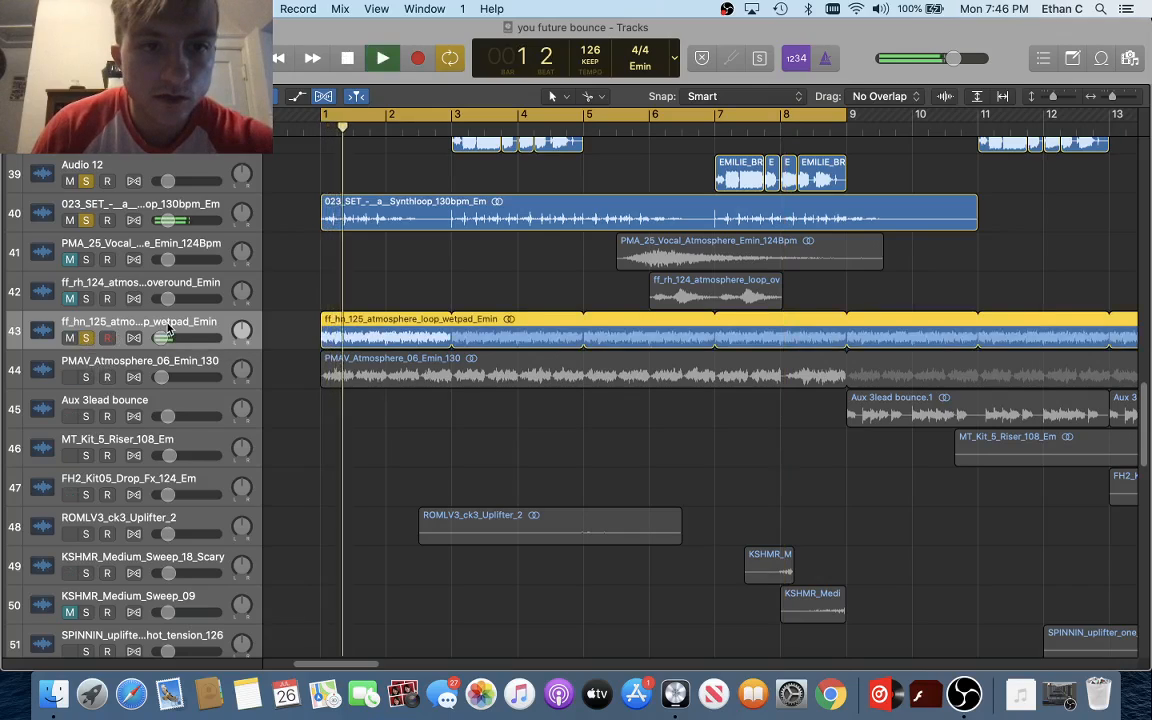
Clear all solos, solo only the wetpad atmosphere loop on track 43, and listen past bar 7 before stopping playback
left_click(86, 338)
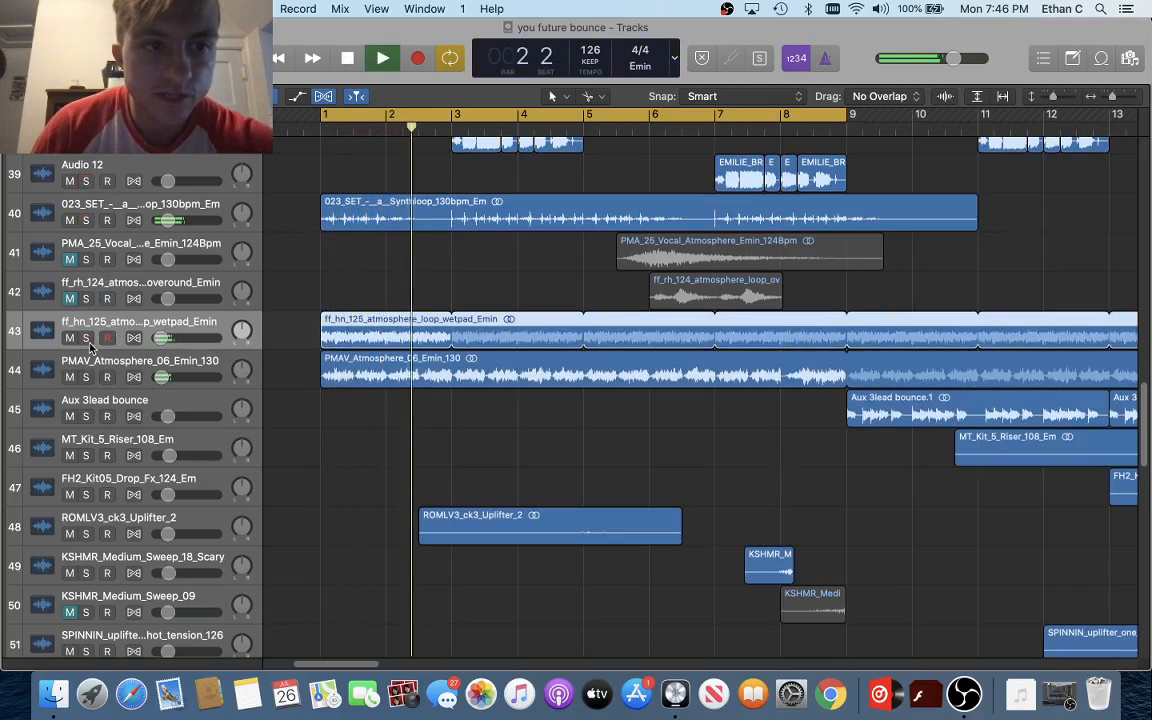
left_click(86, 338)
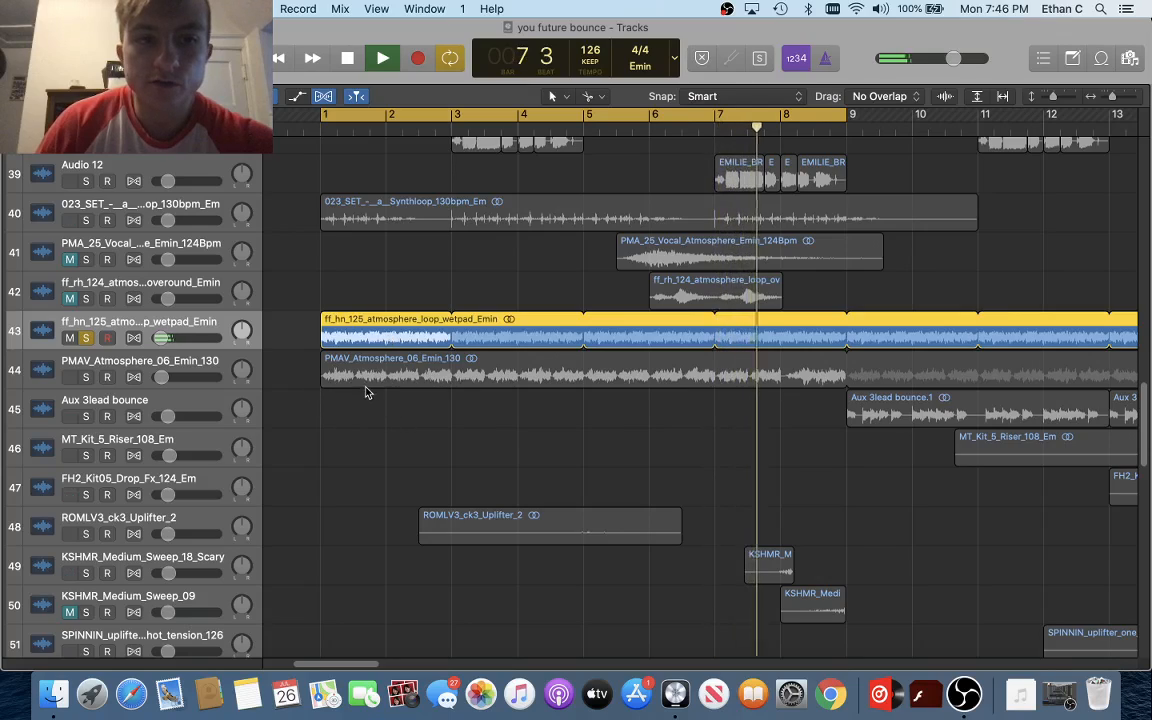
key("space")
Solo PMAV_Atmosphere_06 on track 44 as well, play both atmosphere loops from bar 1, and stop playback
left_click(86, 377)
key("space")
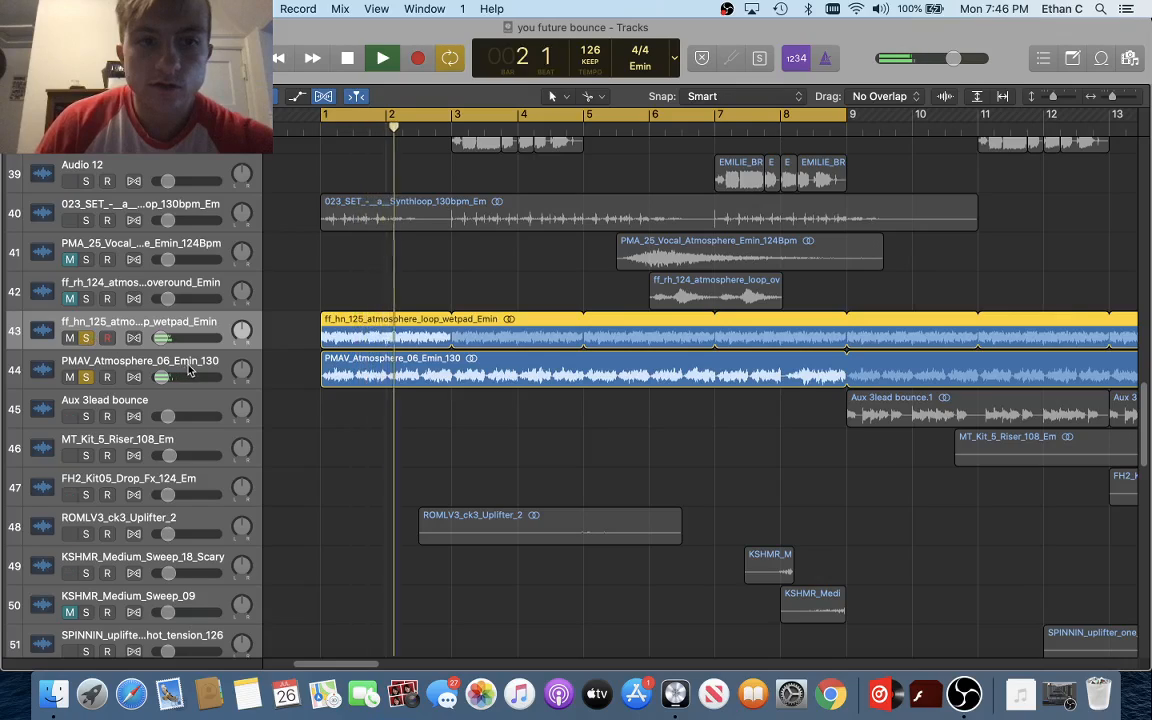
key("space")
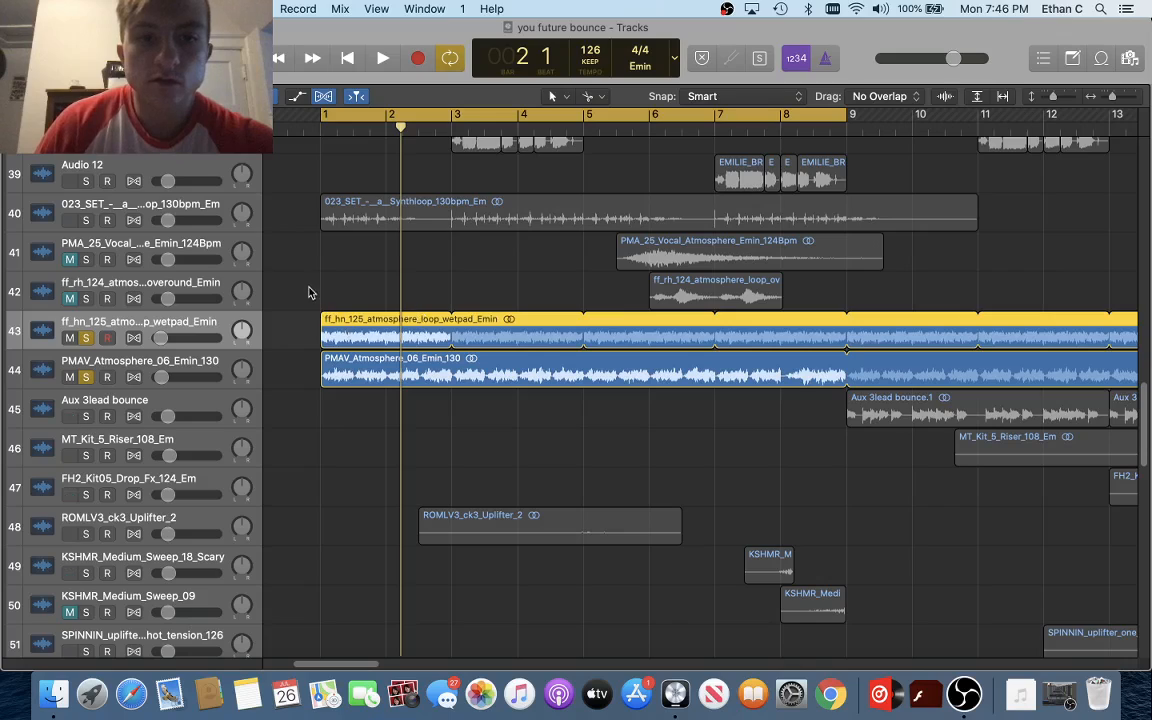
Deselect the atmosphere loop regions on tracks 43 and 44 and save the project
left_click(371, 298)
scroll(371, 298, "up", 5)
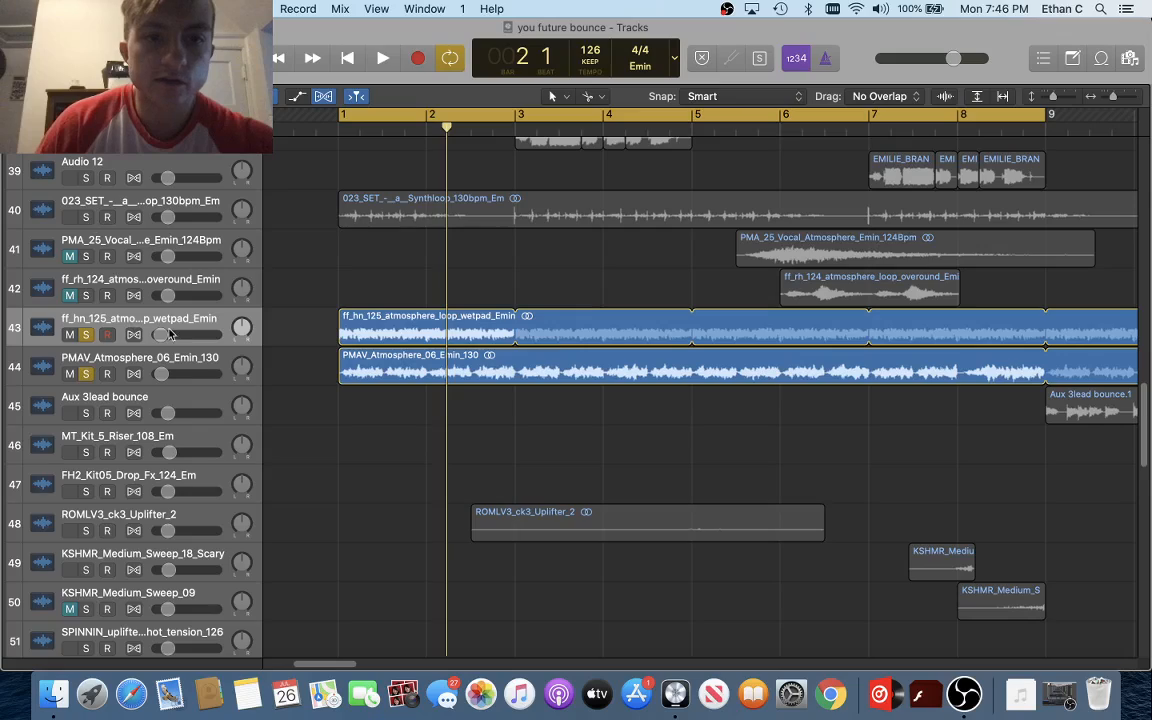
left_click_drag(315, 262, 380, 388)
left_click(381, 285)
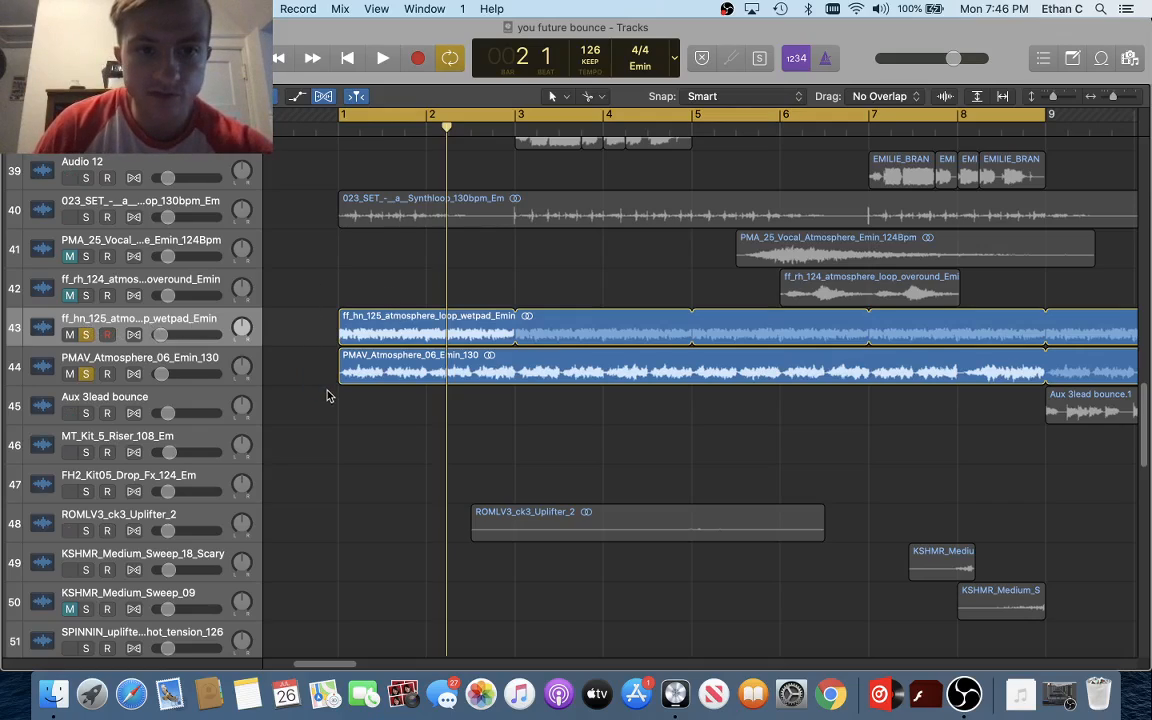
key("ctrl+s")
key("ctrl+s")
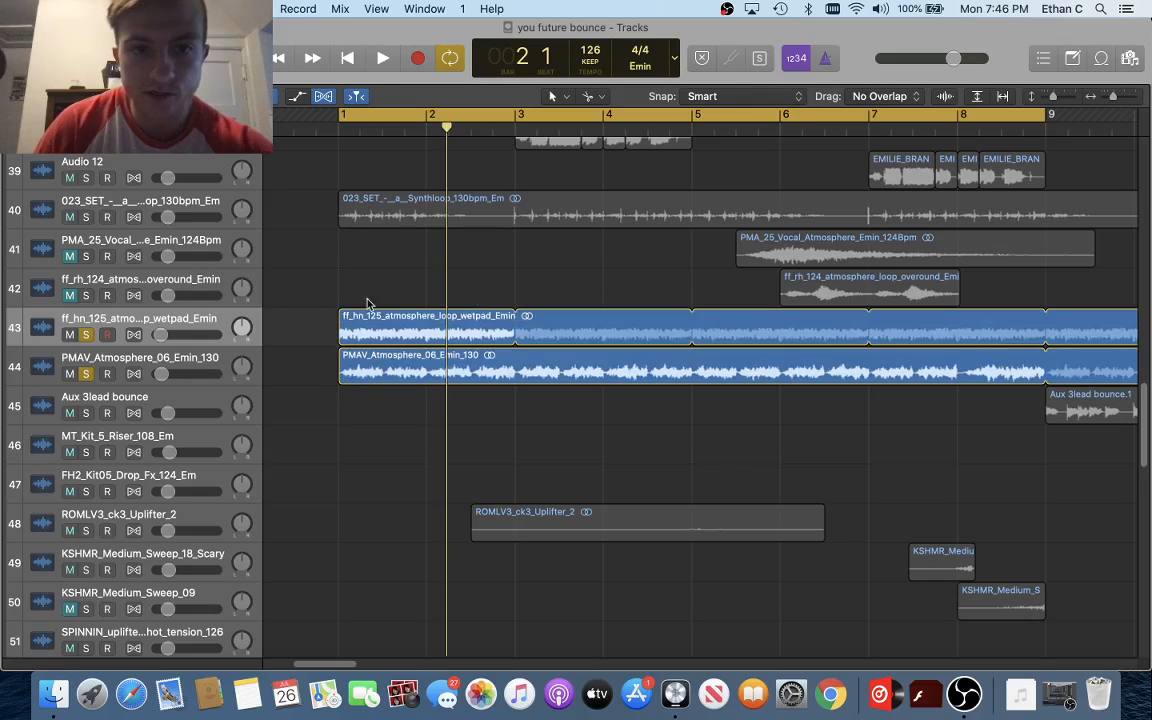
Play the wetpad atmosphere loop on track 43 alone from bar 1 and display its channel strip in the mixer
left_click(118, 323)
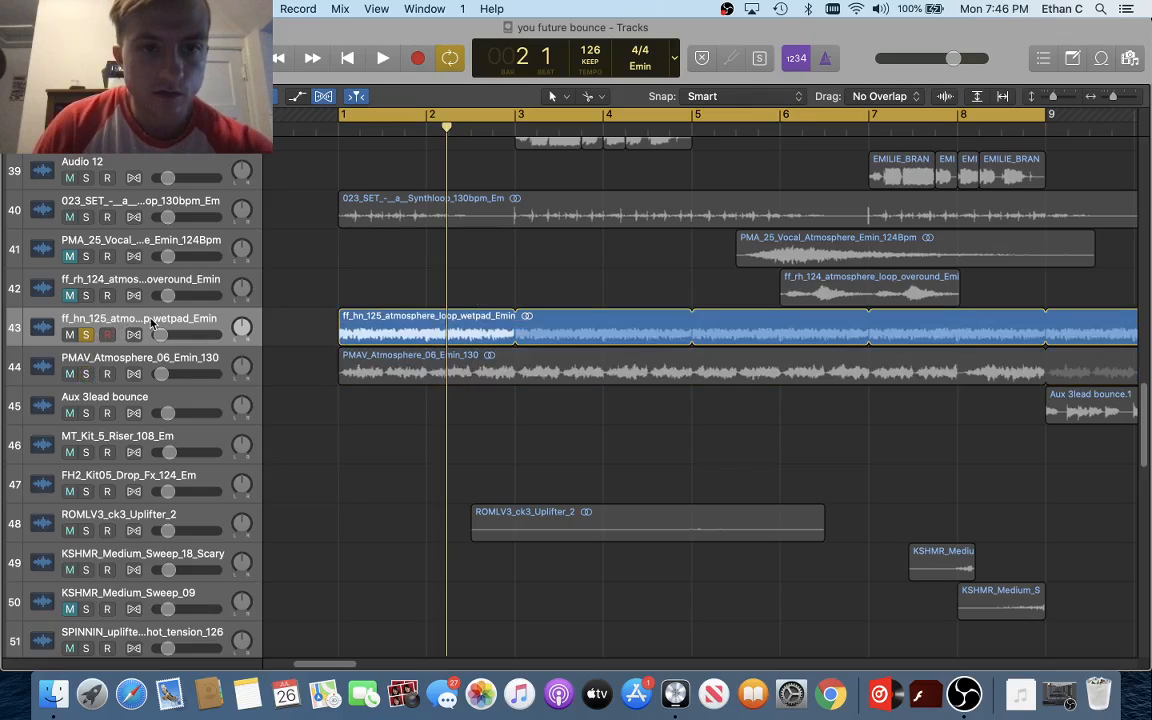
key("space")
key("x")
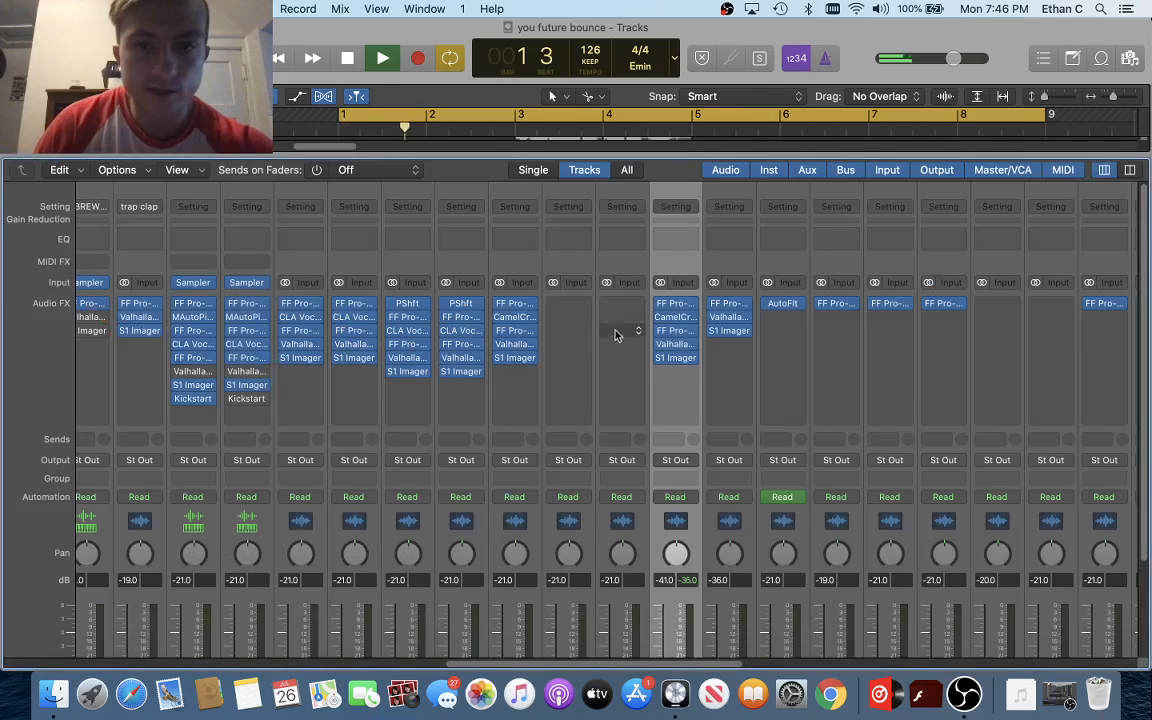
View the FabFilter Pro-Q 3 low cut and CamelCrusher settings on the wetpad atmosphere loop's channel strip
left_click(675, 303)
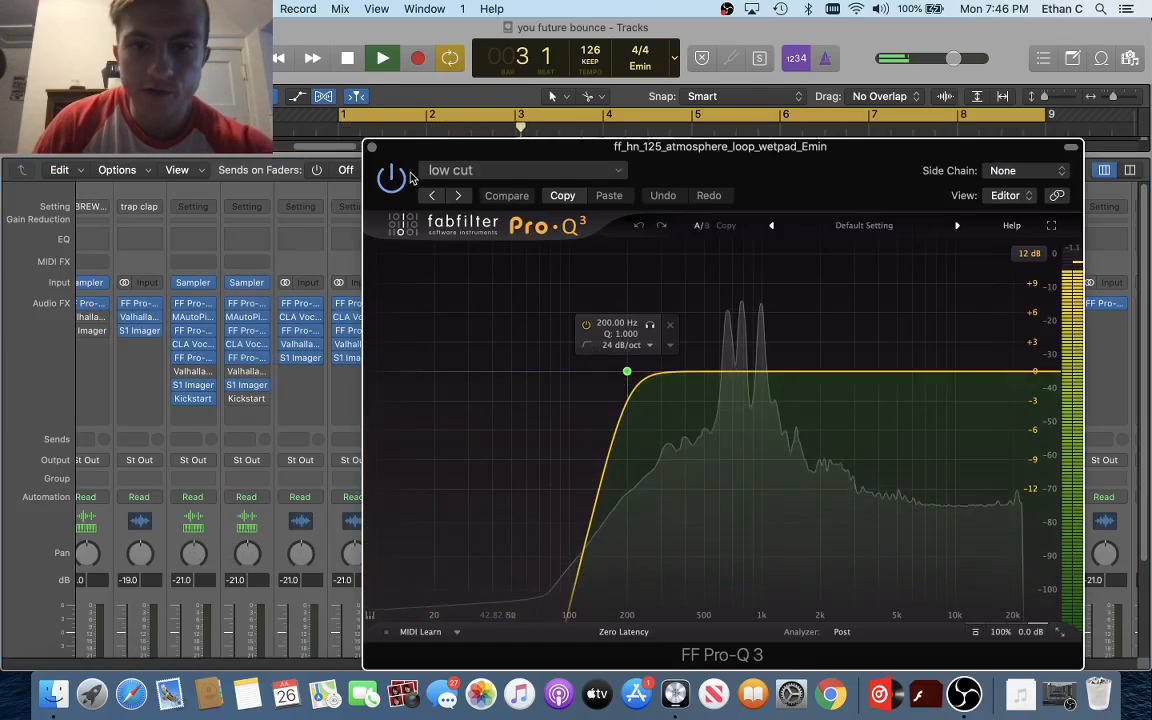
left_click(372, 147)
left_click(679, 318)
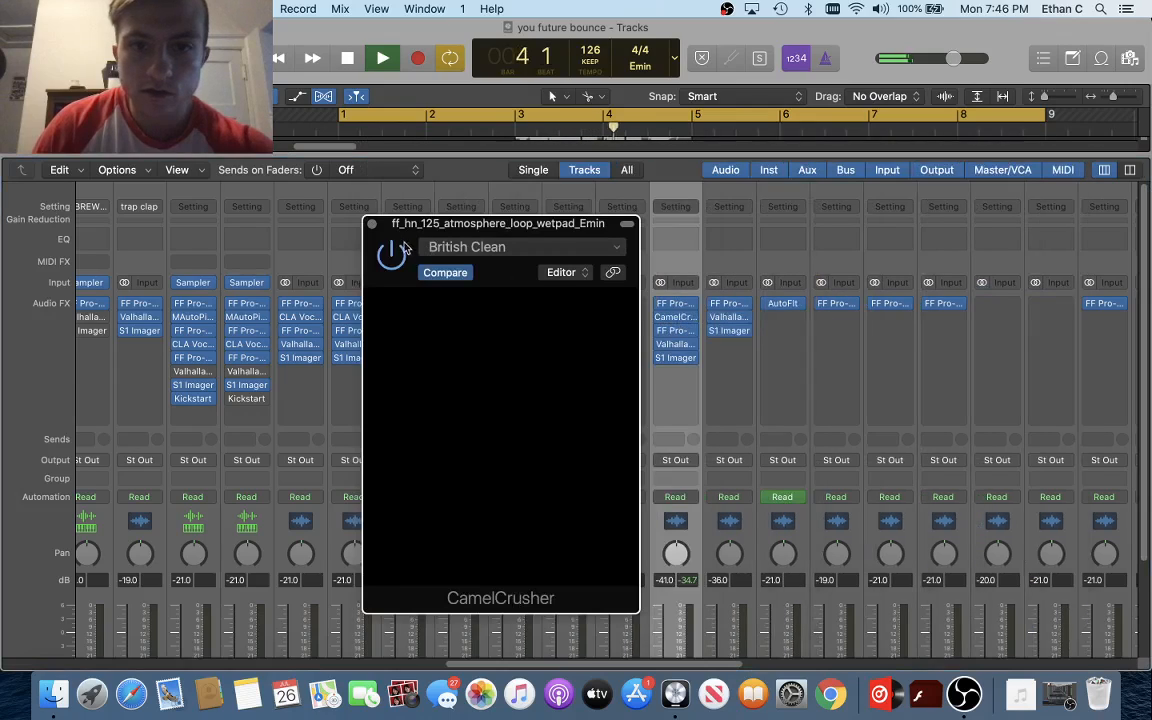
left_click(372, 225)
left_click(675, 303)
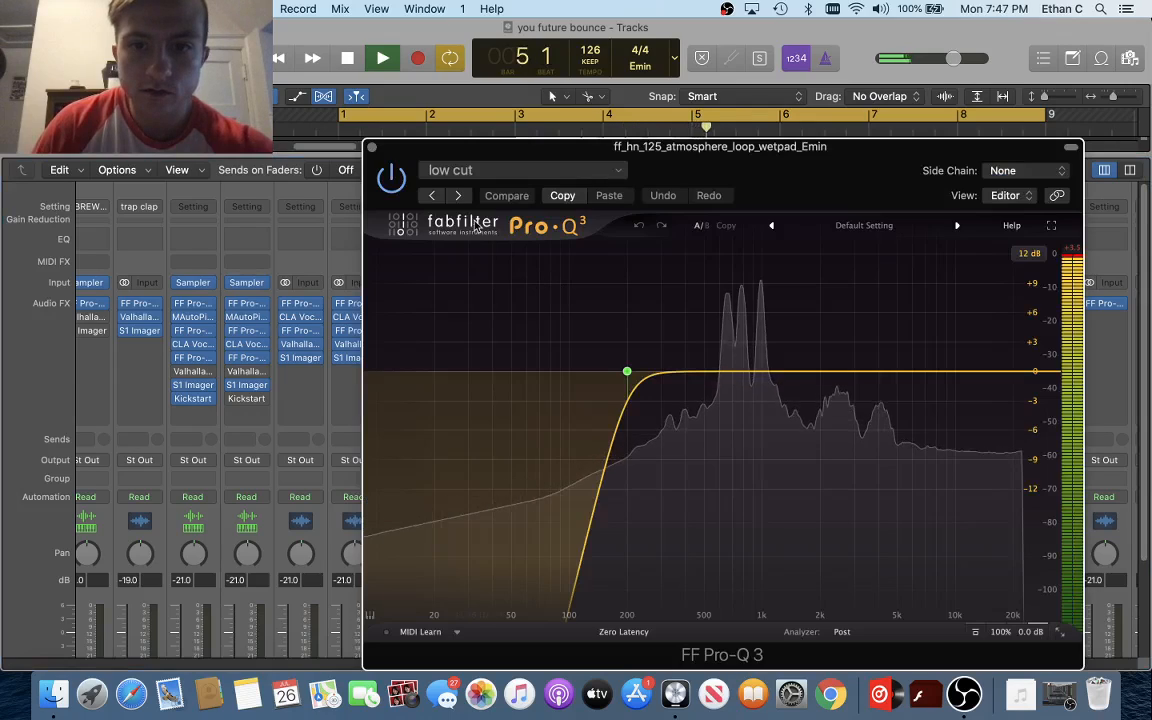
left_click(372, 146)
View the wetpad loop's ValhallaRoom and S1 Imager settings, return to the arrangement and stop playback
left_click(684, 347)
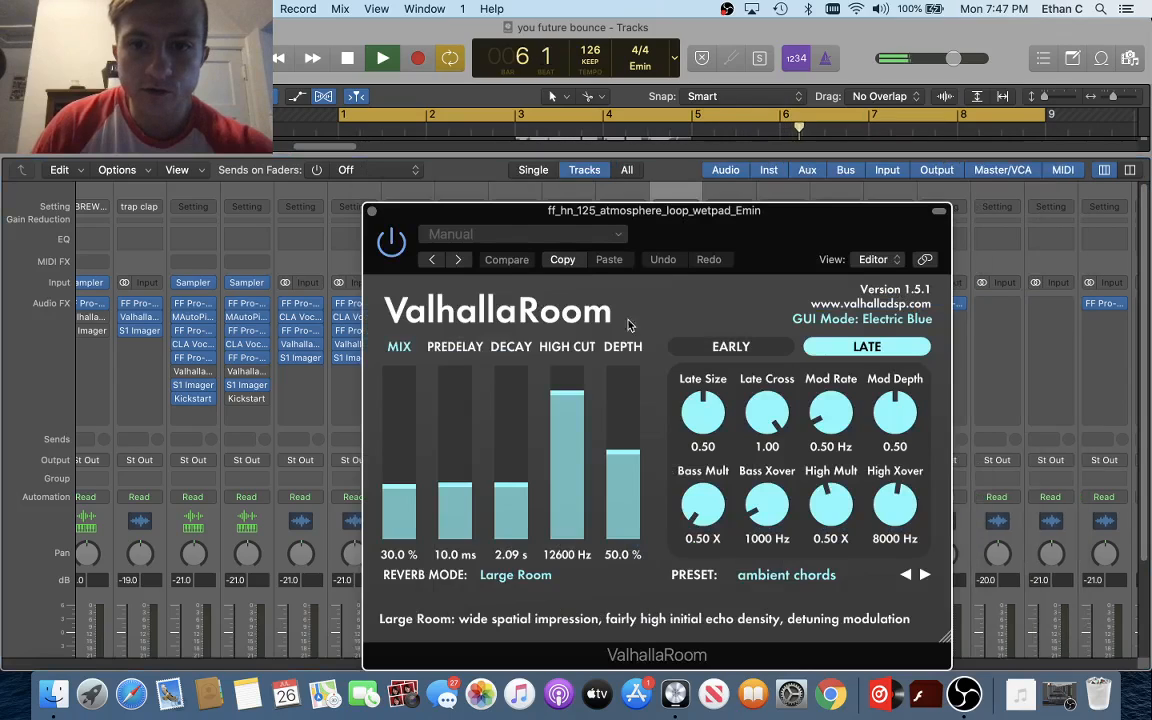
left_click(372, 212)
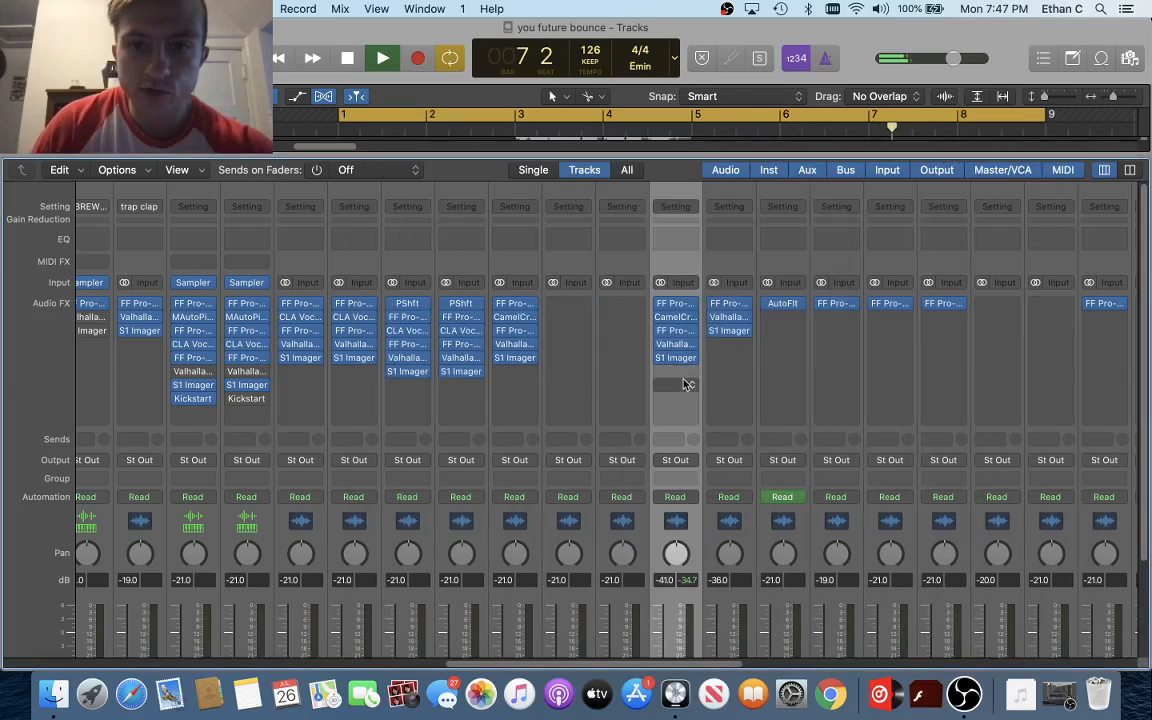
left_click(681, 358)
left_click(372, 223)
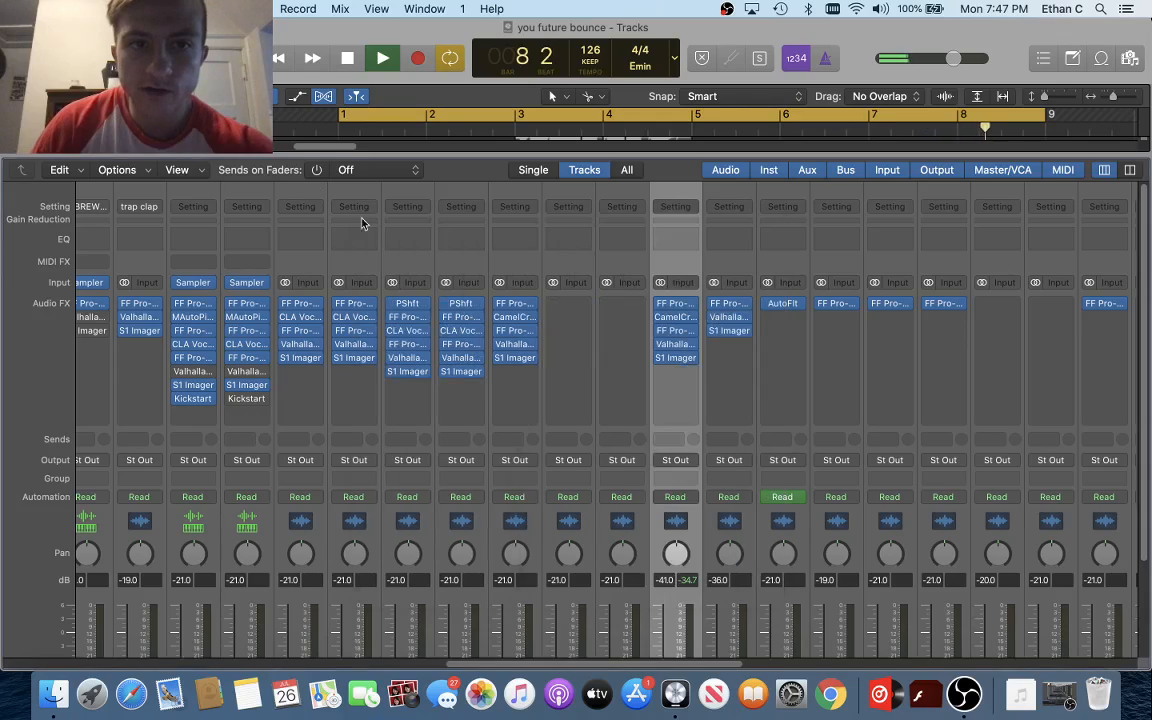
key("x")
key("space")
Solo only PMAV_Atmosphere_06 on track 44, play it from bar 1, and display its channel strip in the mixer
scroll(225, 283, "down", 3)
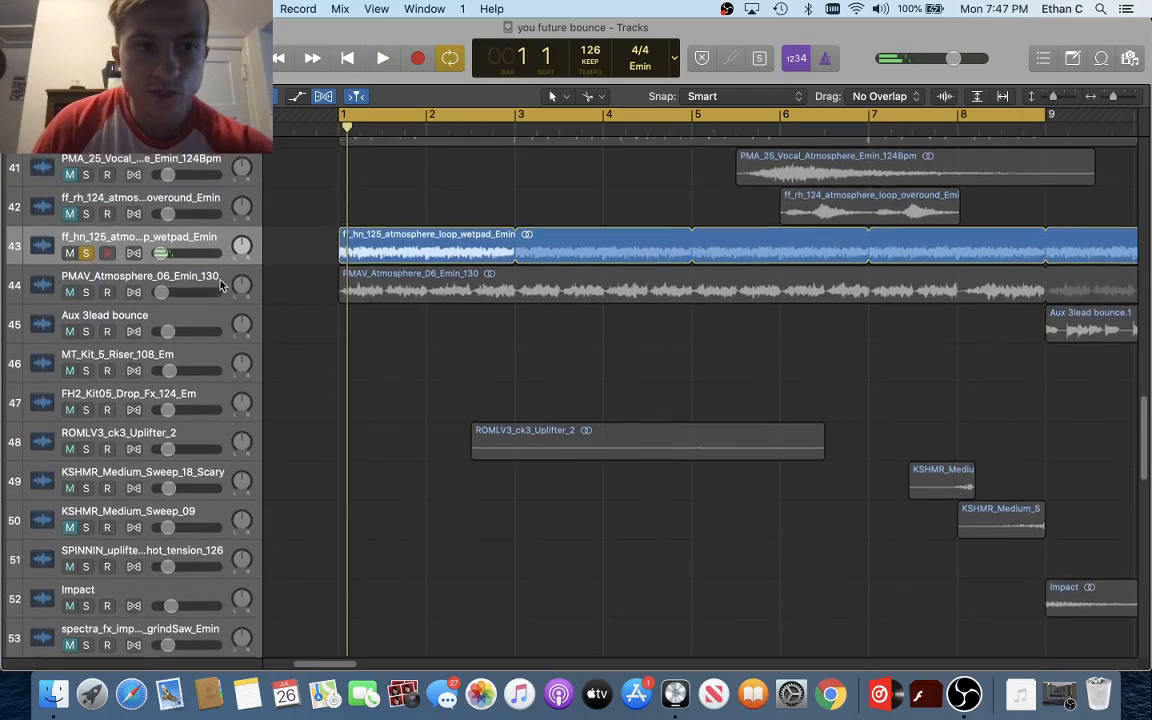
left_click(86, 289)
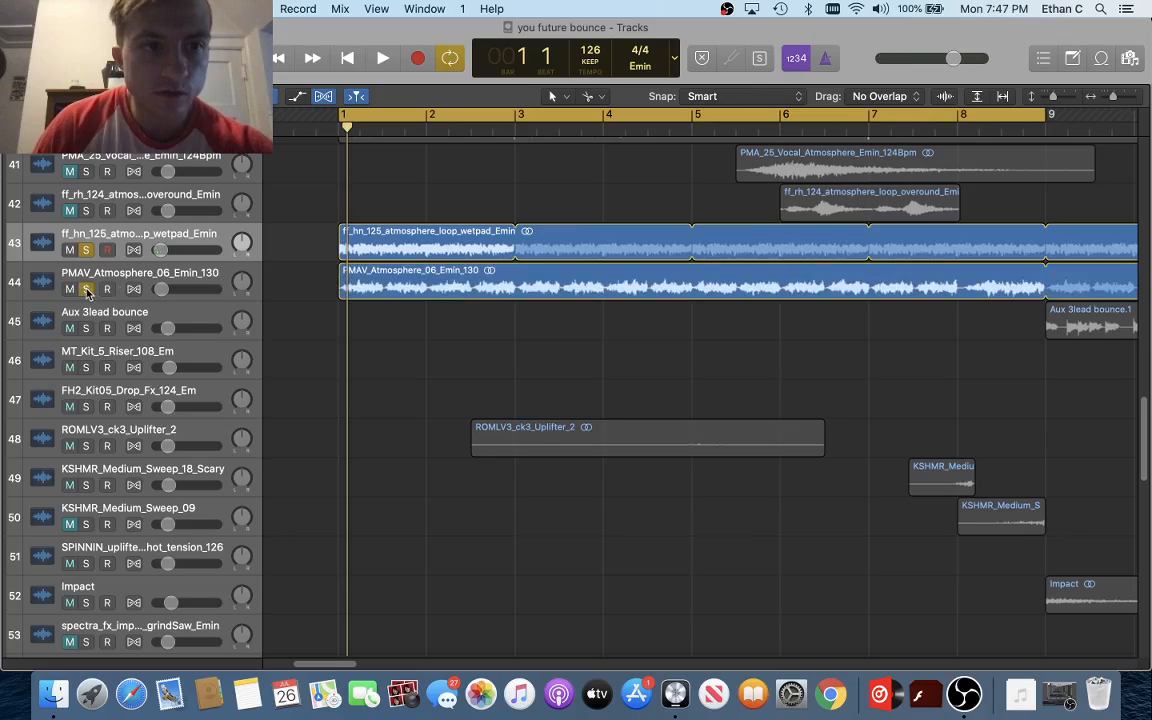
left_click(147, 279)
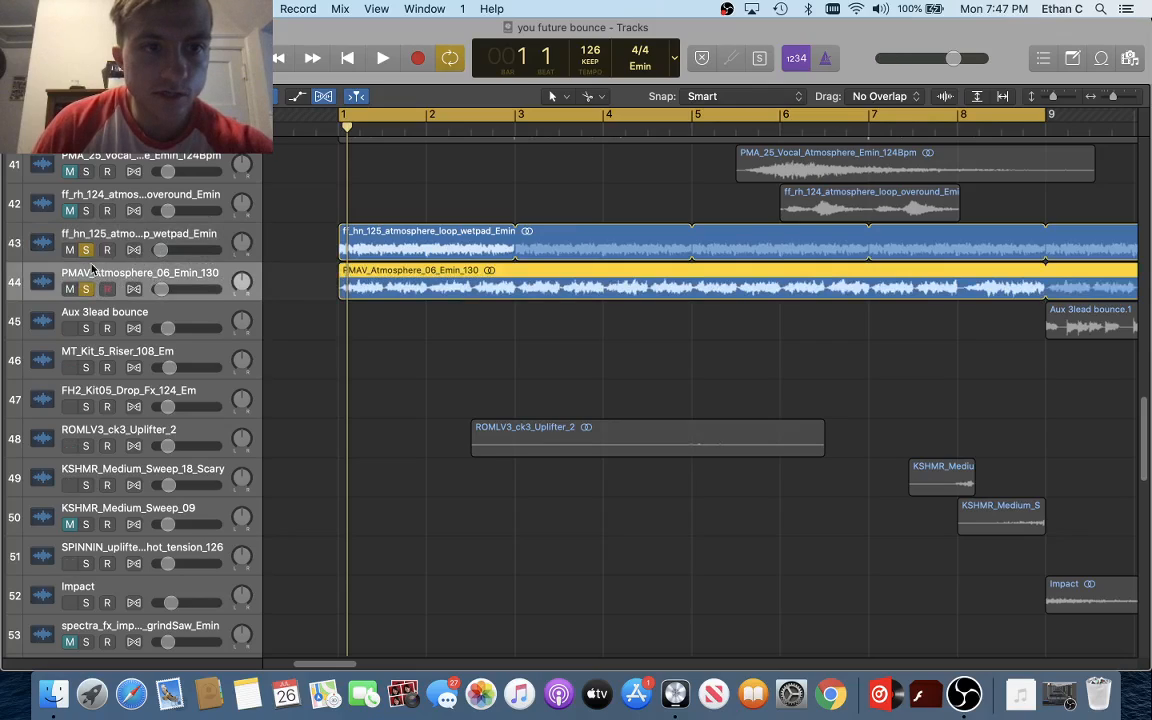
left_click(86, 249)
key("space")
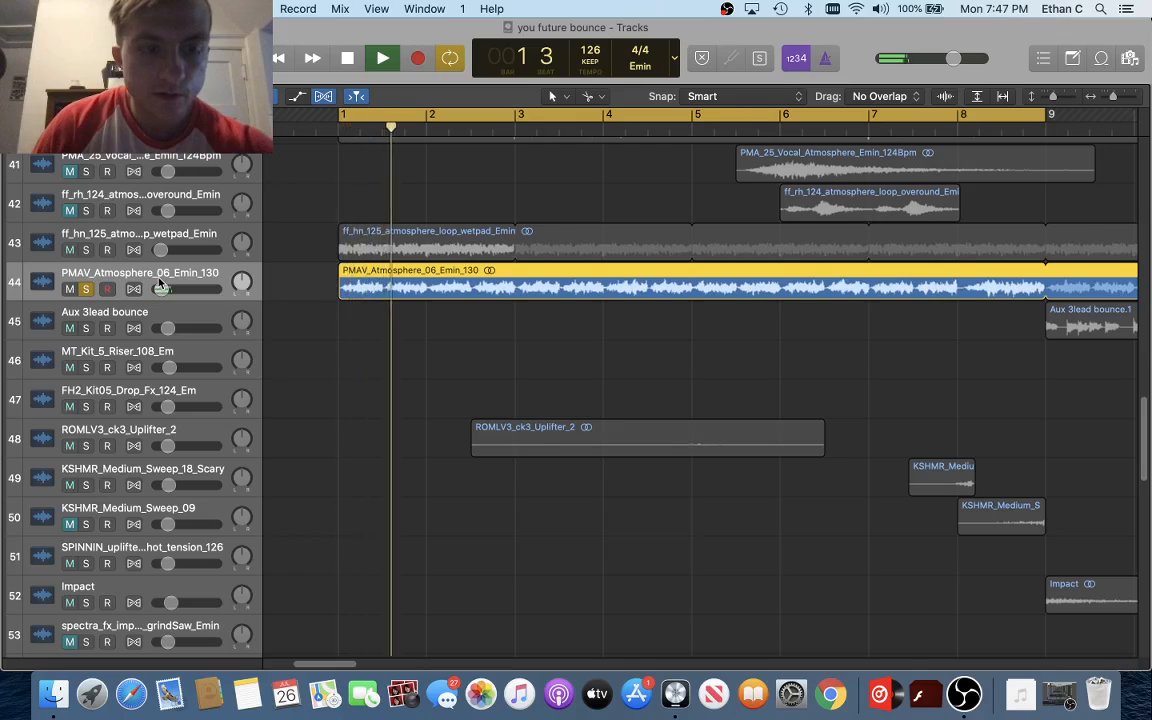
key("x")
key("x")
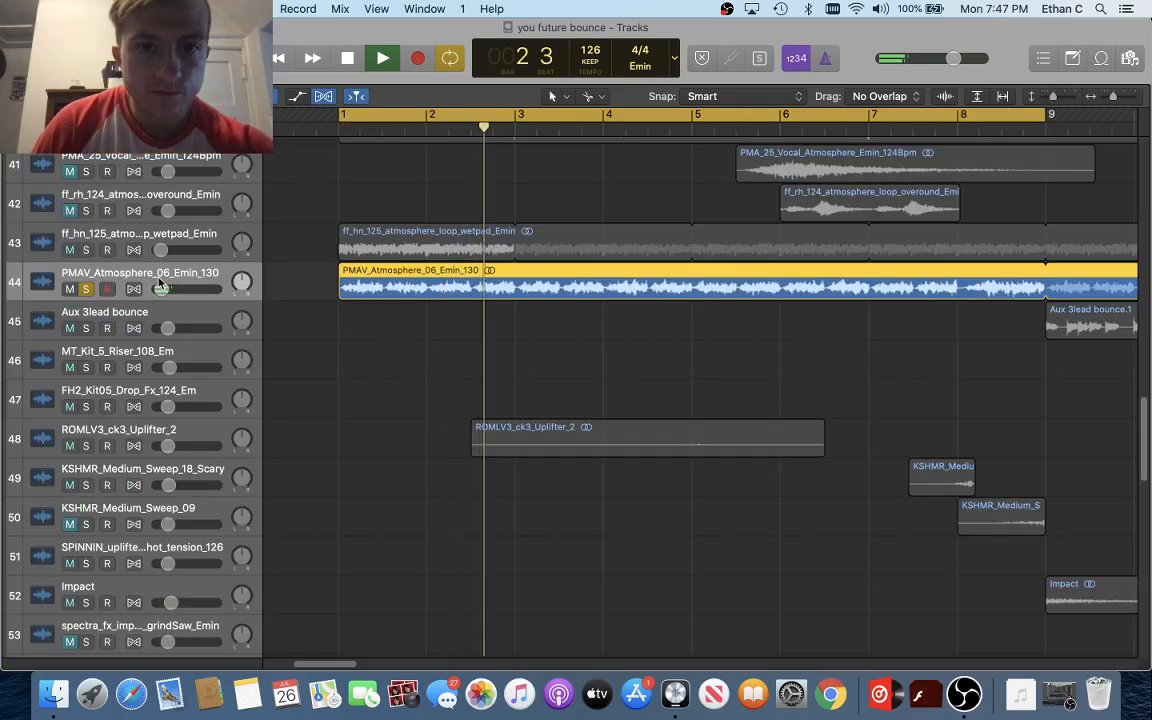
key("x")
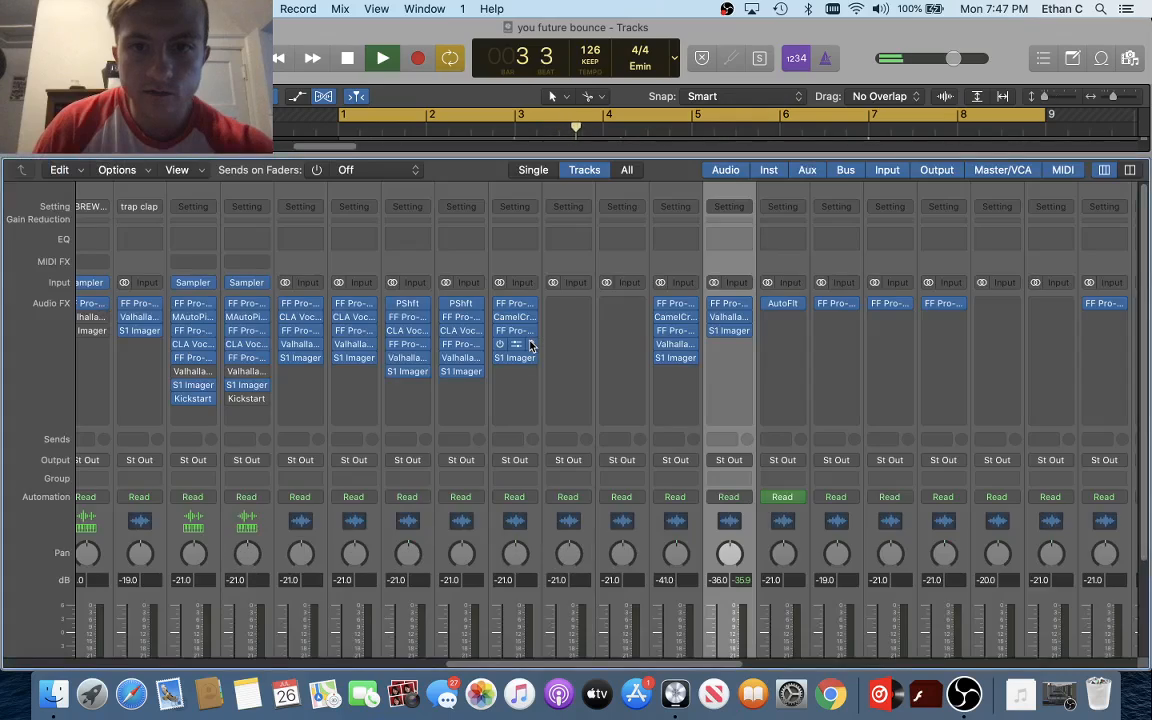
View the Pro-Q 3, ValhallaRoom and S1 Imager settings on PMAV_Atmosphere_06, then return to the arrangement
left_click(731, 306)
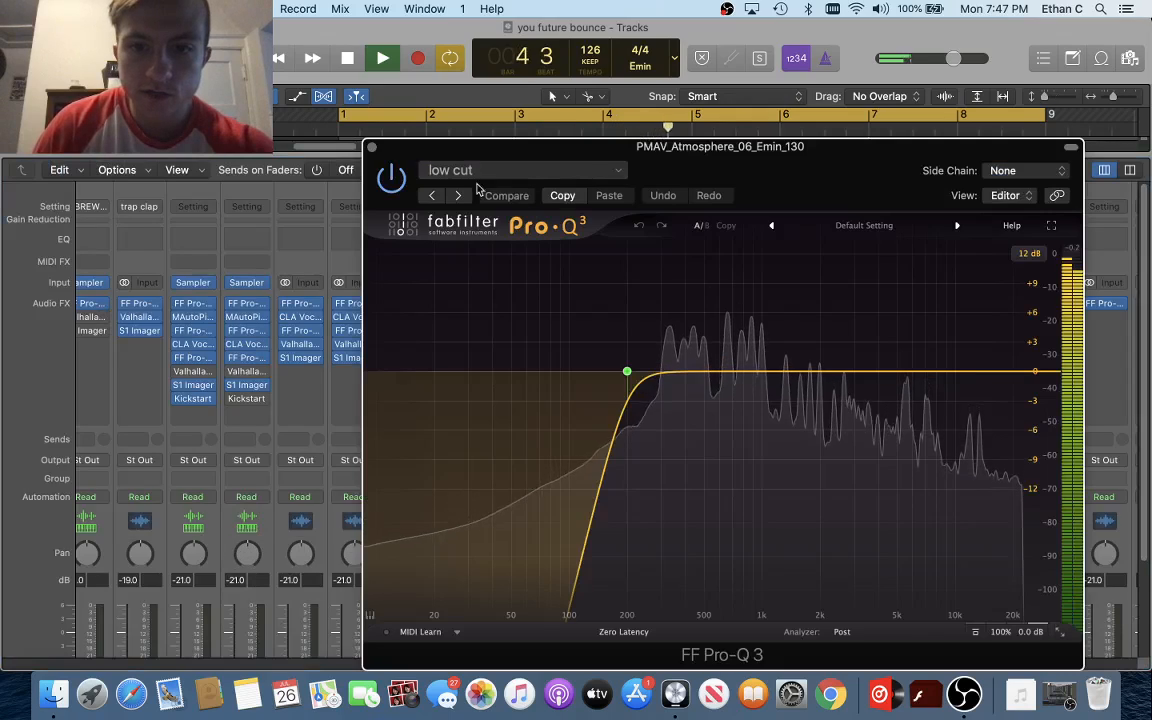
key("super+w")
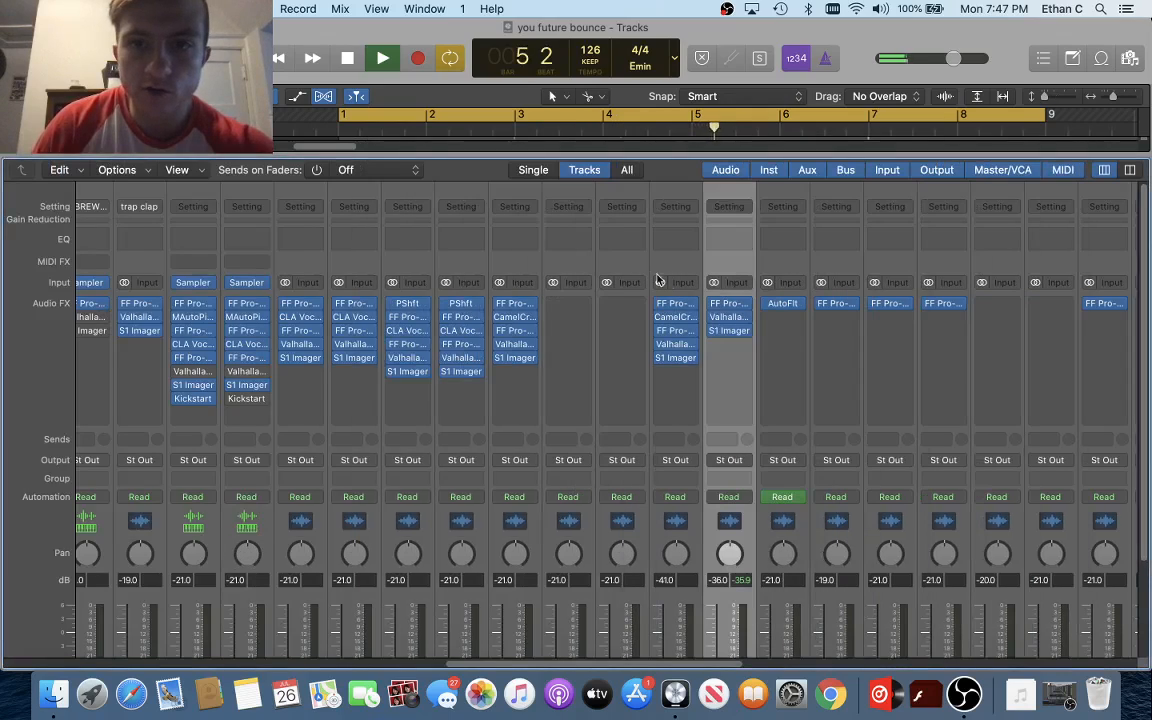
left_click(731, 319)
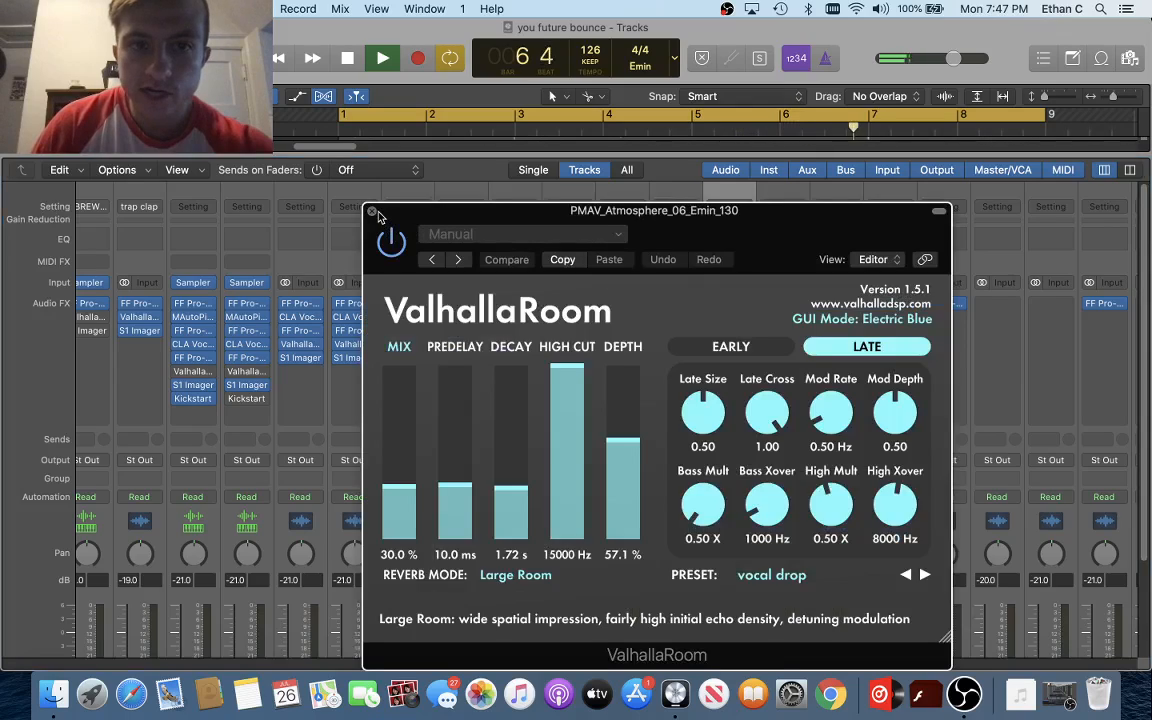
left_click_drag(524, 218, 389, 140)
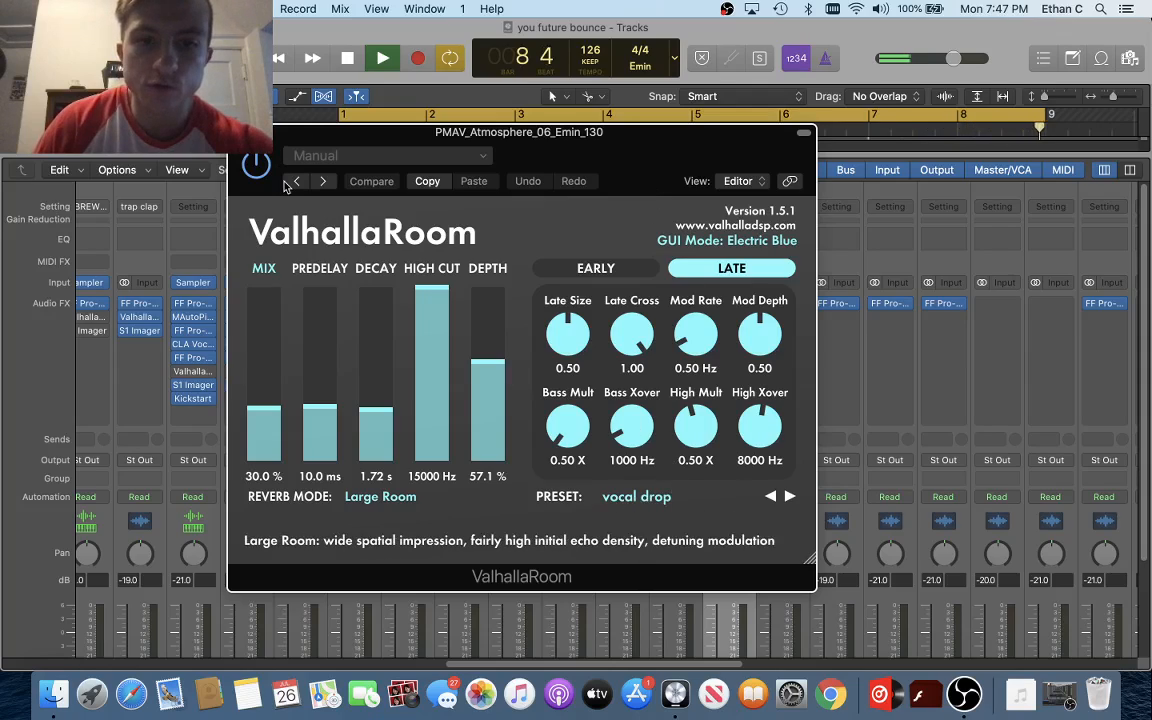
left_click(236, 131)
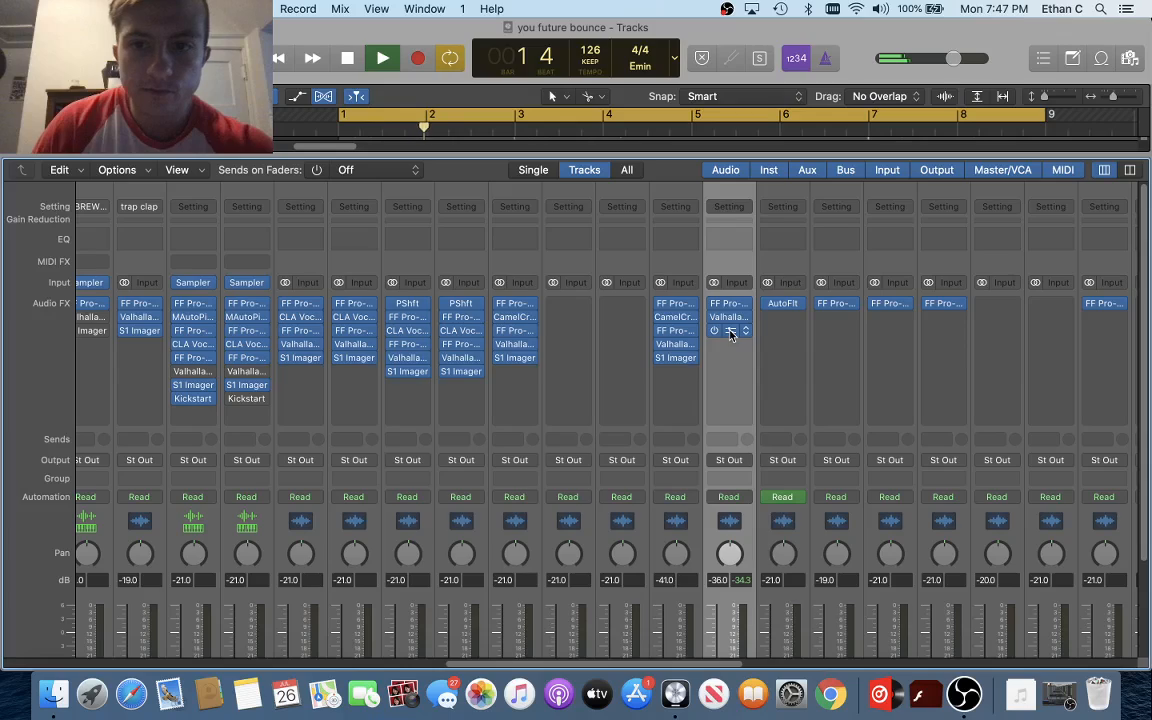
left_click(730, 330)
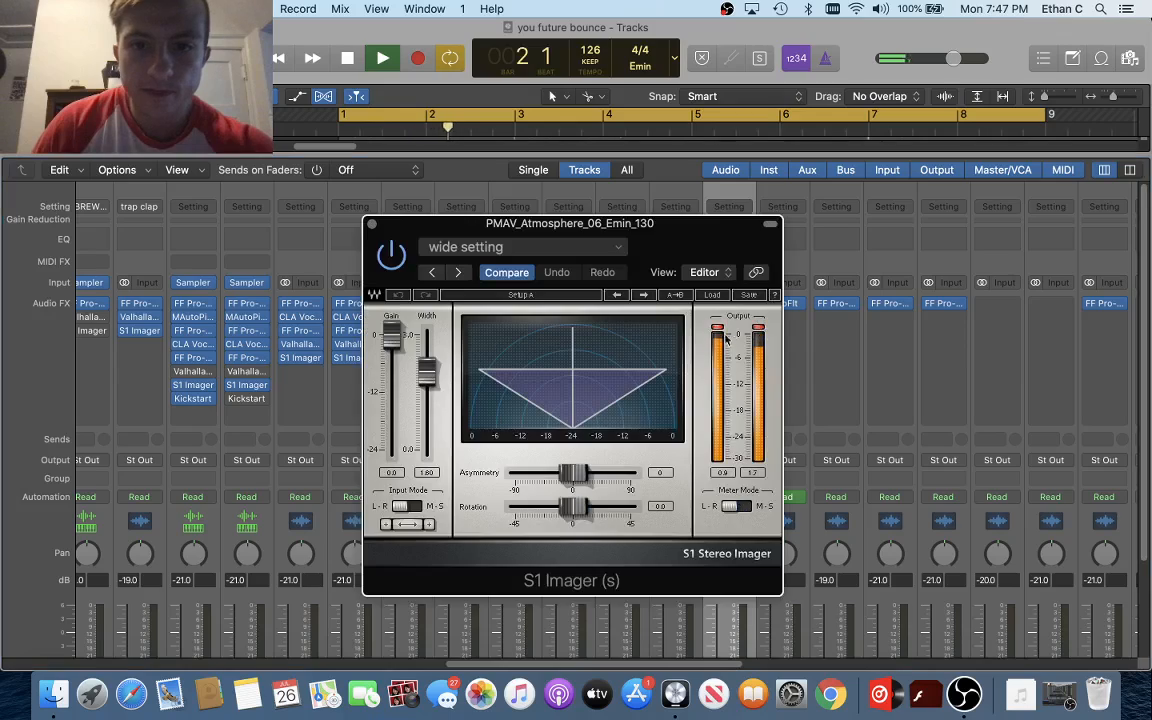
left_click(371, 224)
key("x")
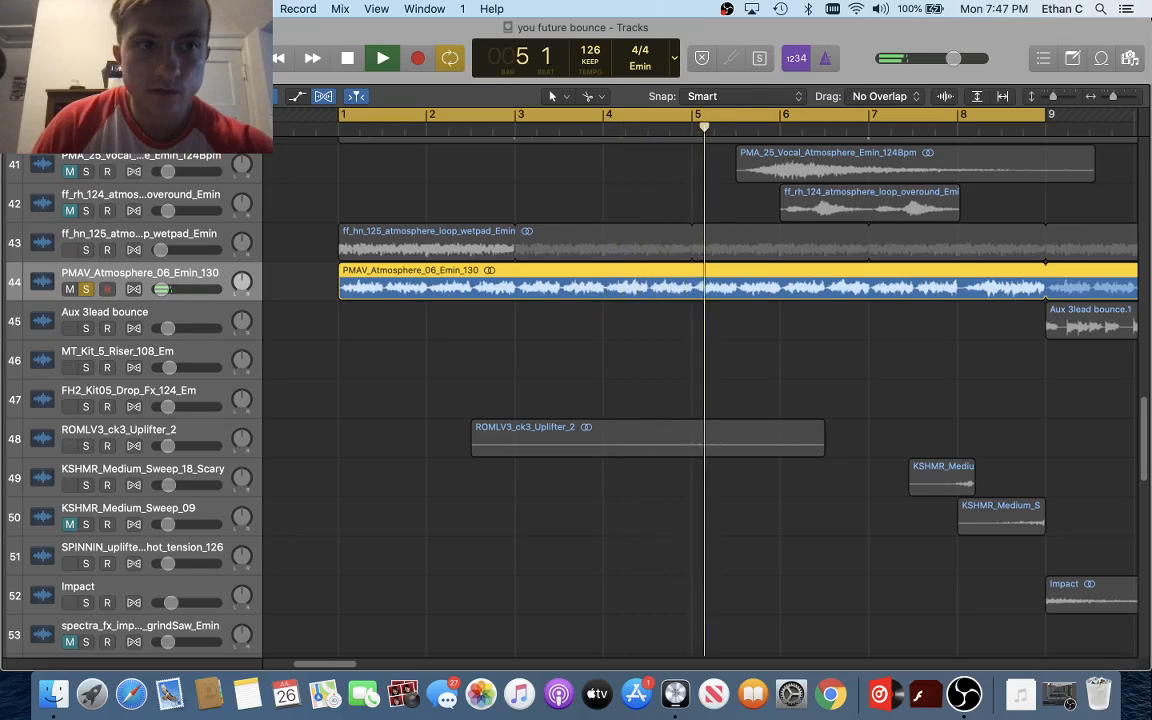
Solo the atmosphere loops on tracks 43 and 44 together, play them from bar 1, then clear all solos and stop playback
left_click(86, 250)
left_click(86, 289)
left_click(86, 289)
key("Return")
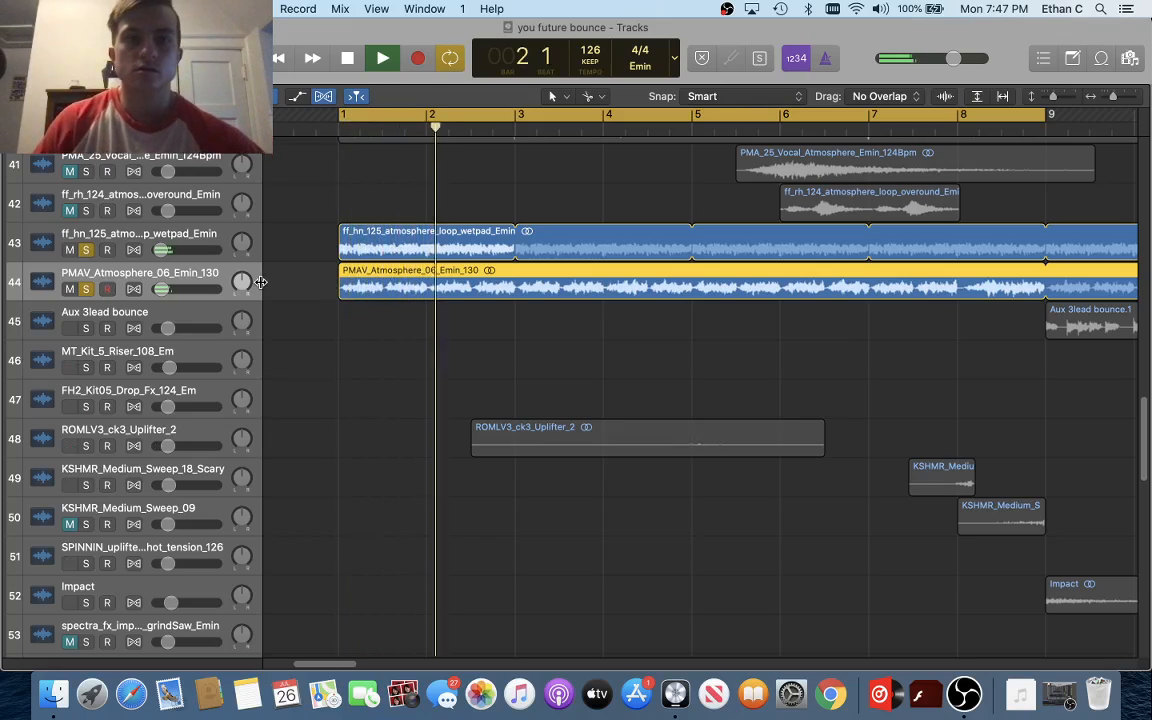
left_click(228, 116)
key("space")
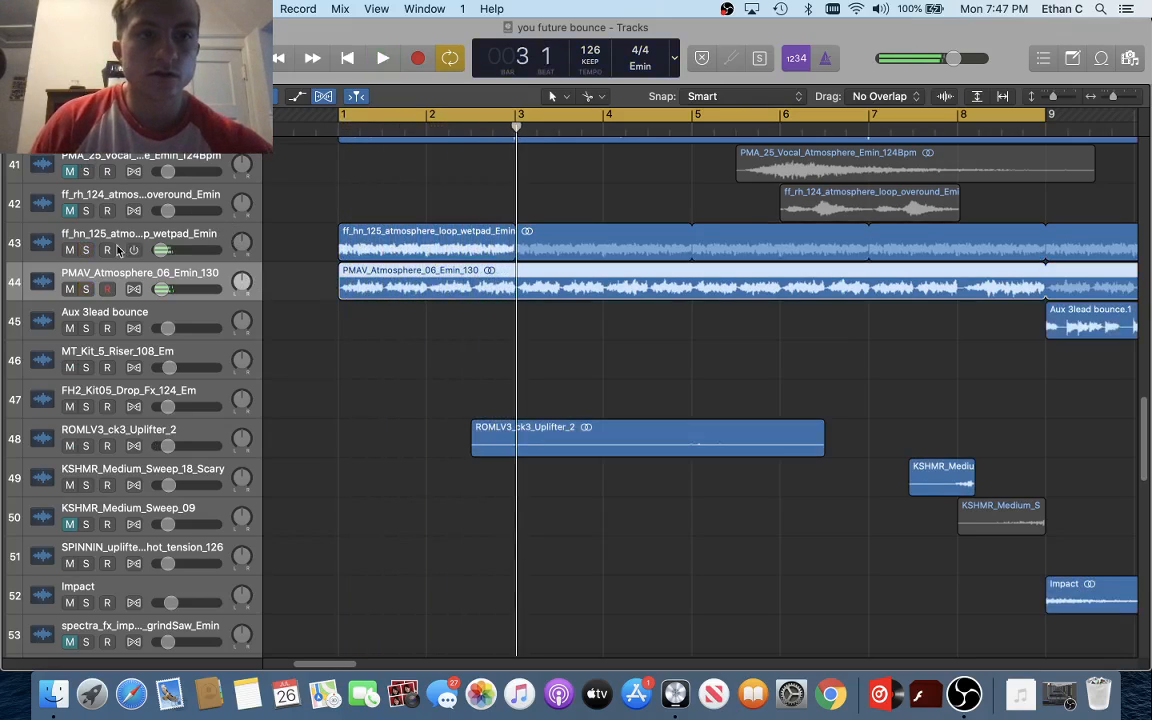
Mute the atmosphere loops on tracks 43 and 44 and play the intro from bar 1 without them
left_click(69, 250)
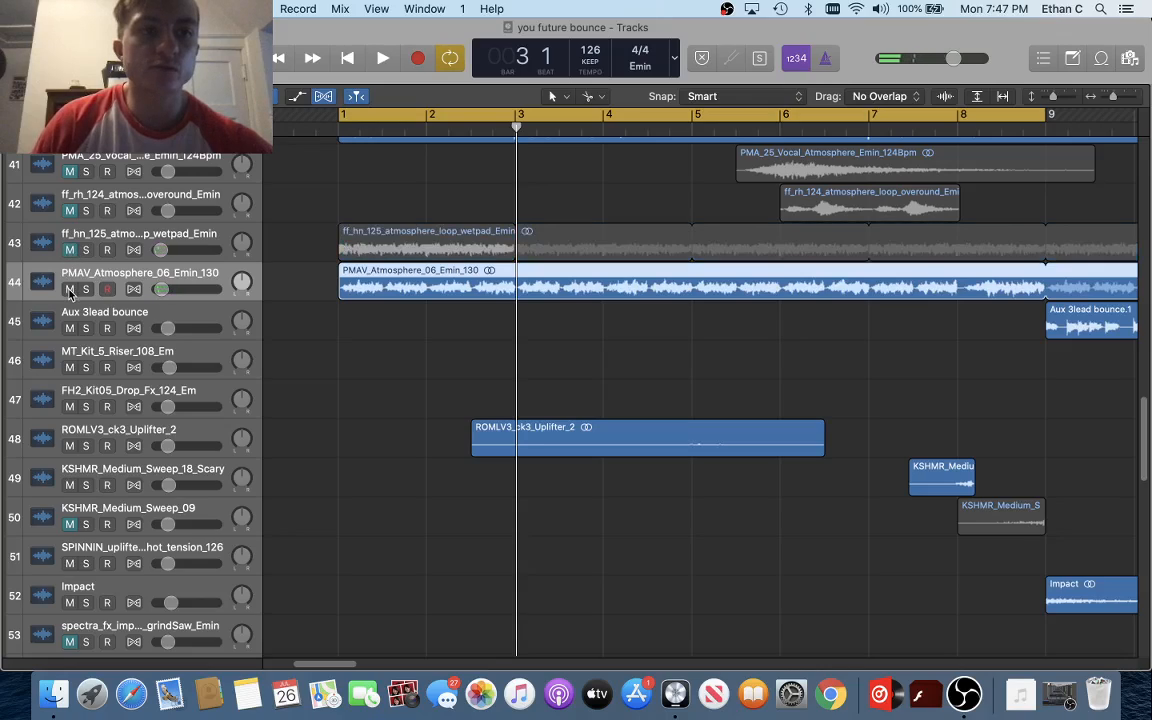
left_click(69, 289)
key("Return")
key("space")
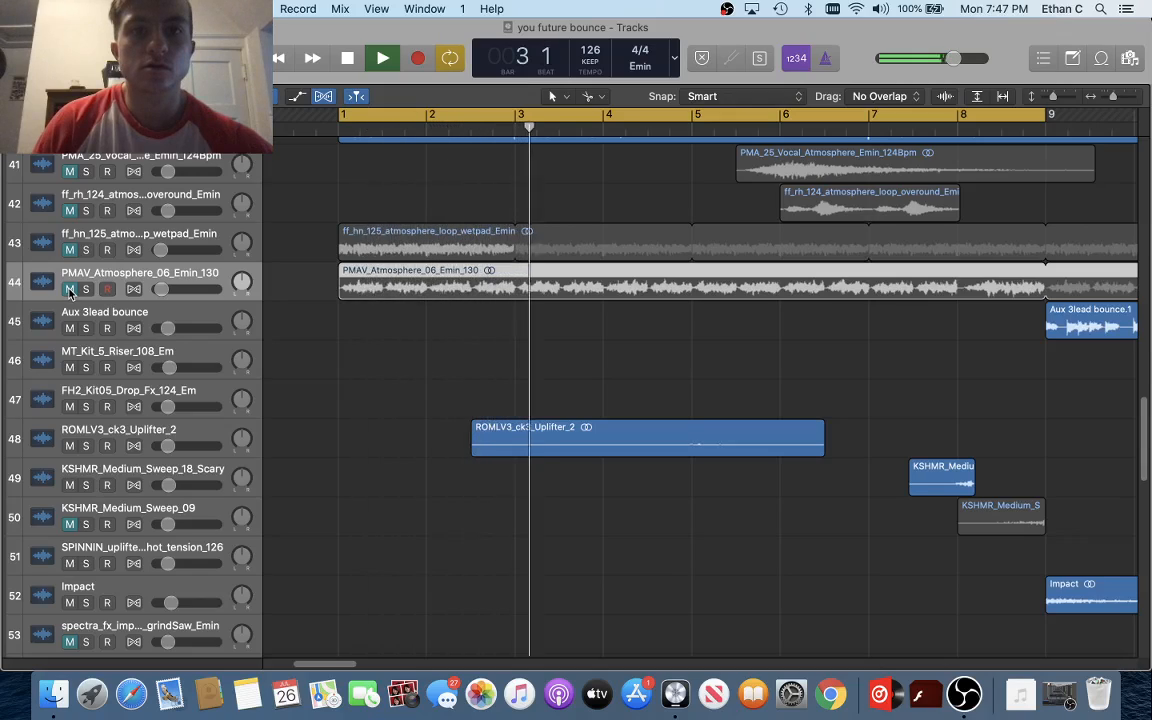
key("space")
Unmute tracks 43 and 44, play the intro from bar 1 with both atmosphere loops, and stop playback
left_click(69, 289)
left_click(69, 250)
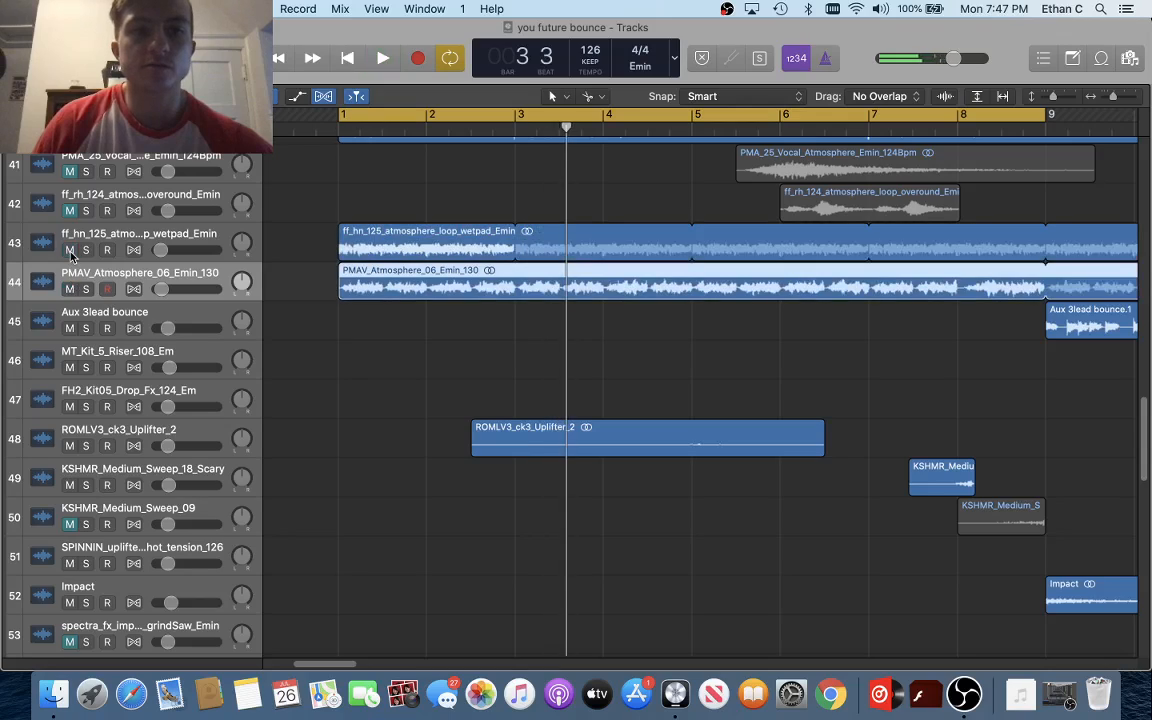
key("Return")
key("space")
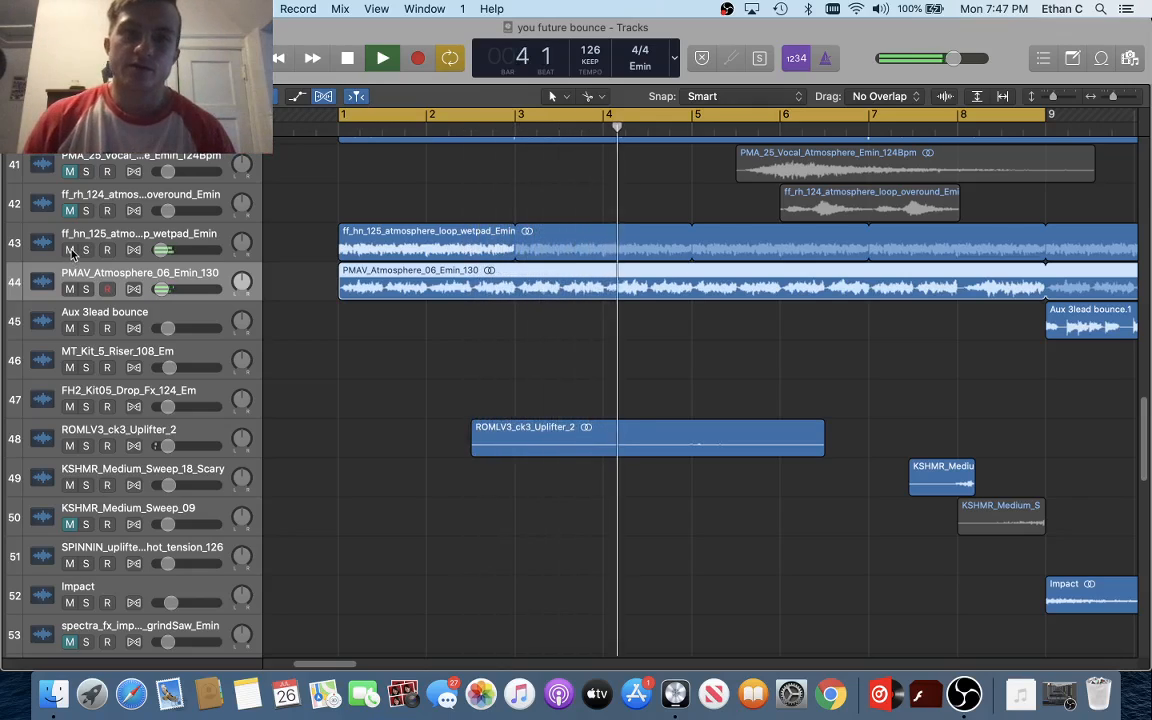
key("space")
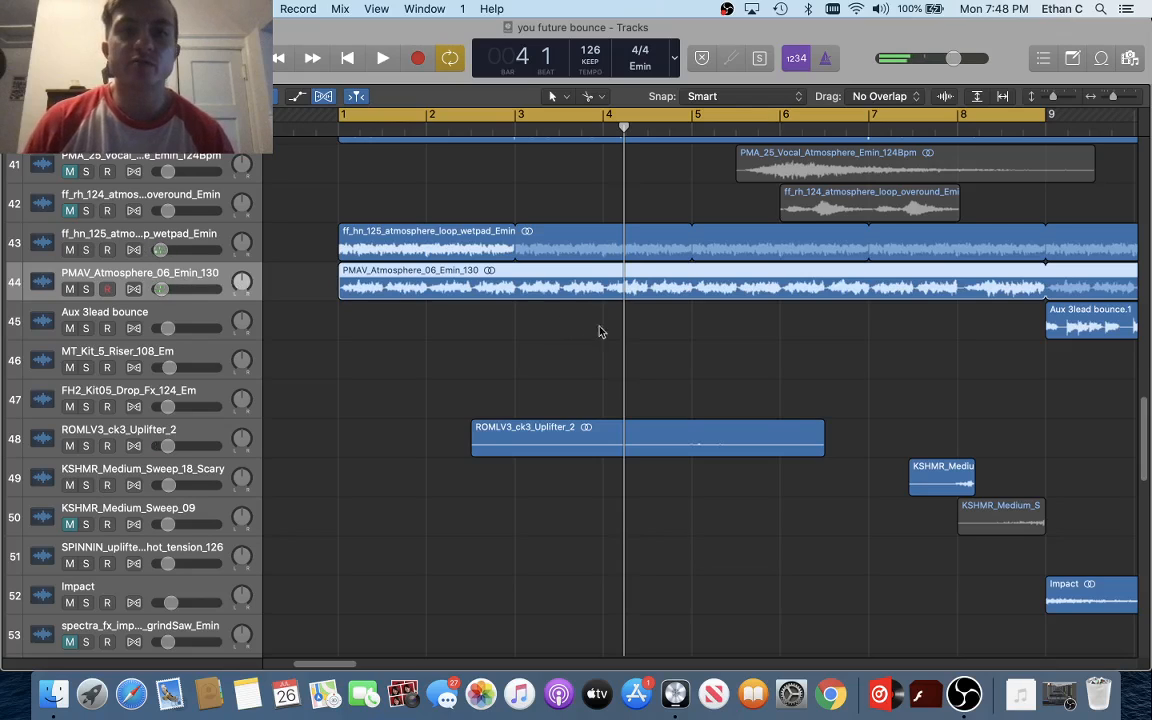
scroll(748, 326, "up", 3)
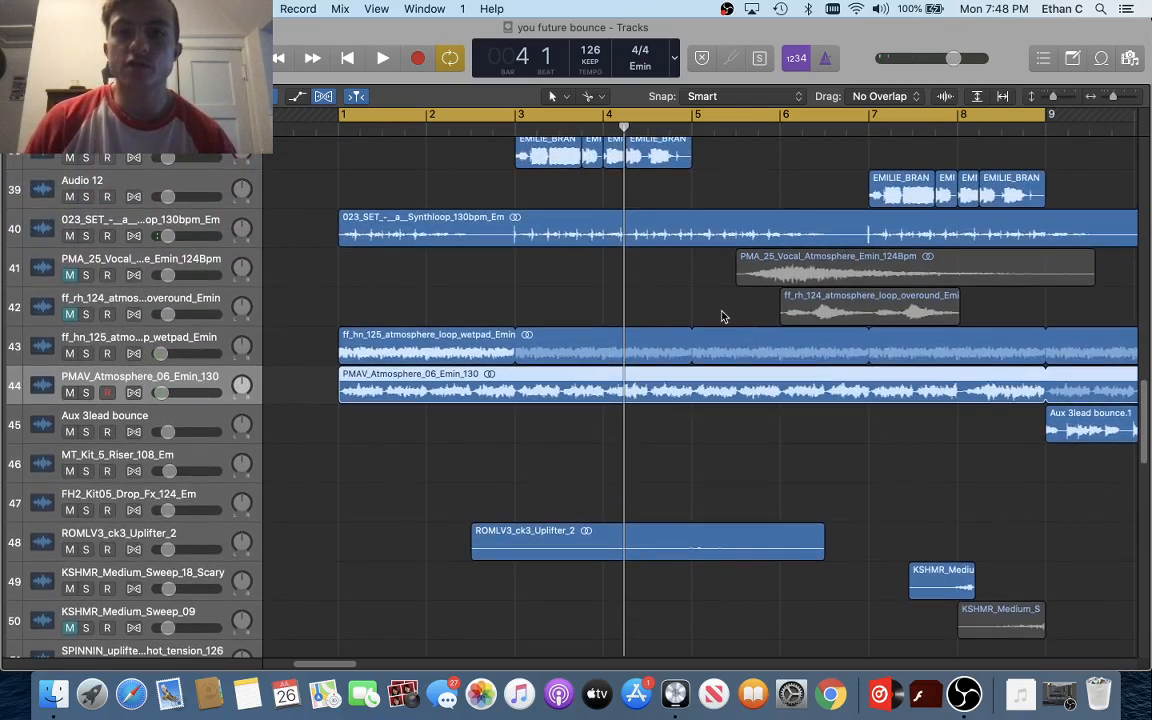
key("super+Right")
scroll(722, 315, "left", 4)
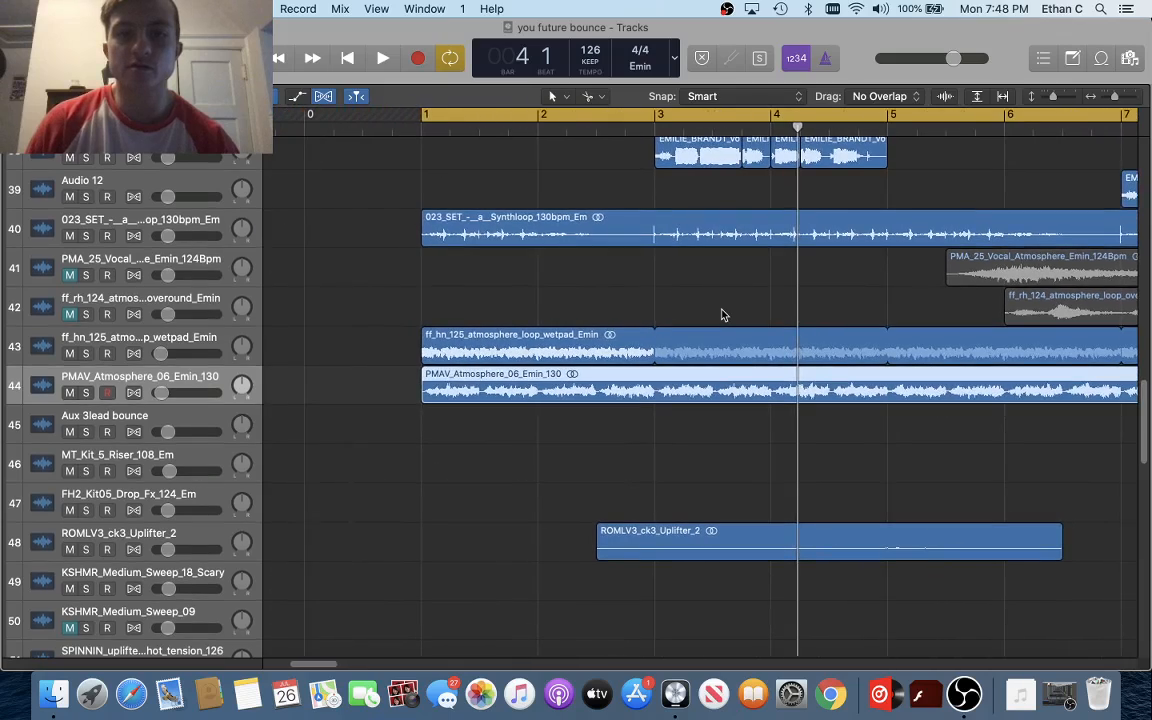
key("super+Left")
scroll(600, 317, "right", 2)
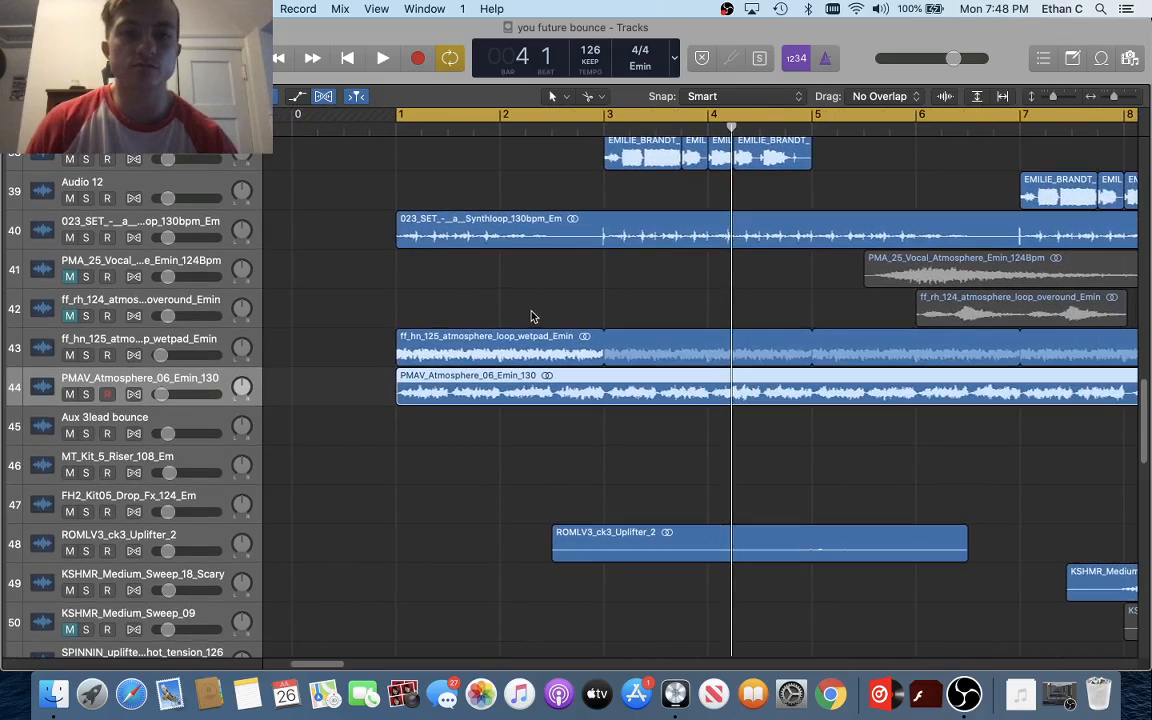
Solo KSHMR_Snap_08 on track 71, play it from bar 1, and display its channel strip in the mixer
scroll(288, 335, "down", 10)
scroll(288, 335, "right", 3)
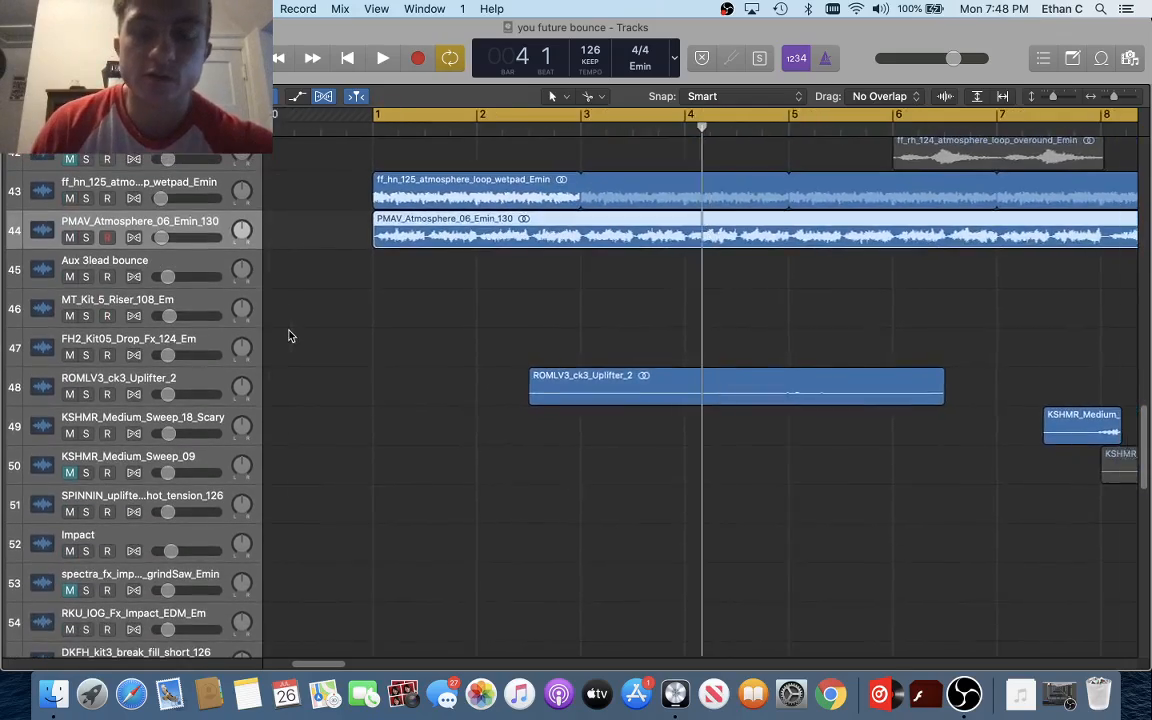
scroll(290, 335, "down", 5)
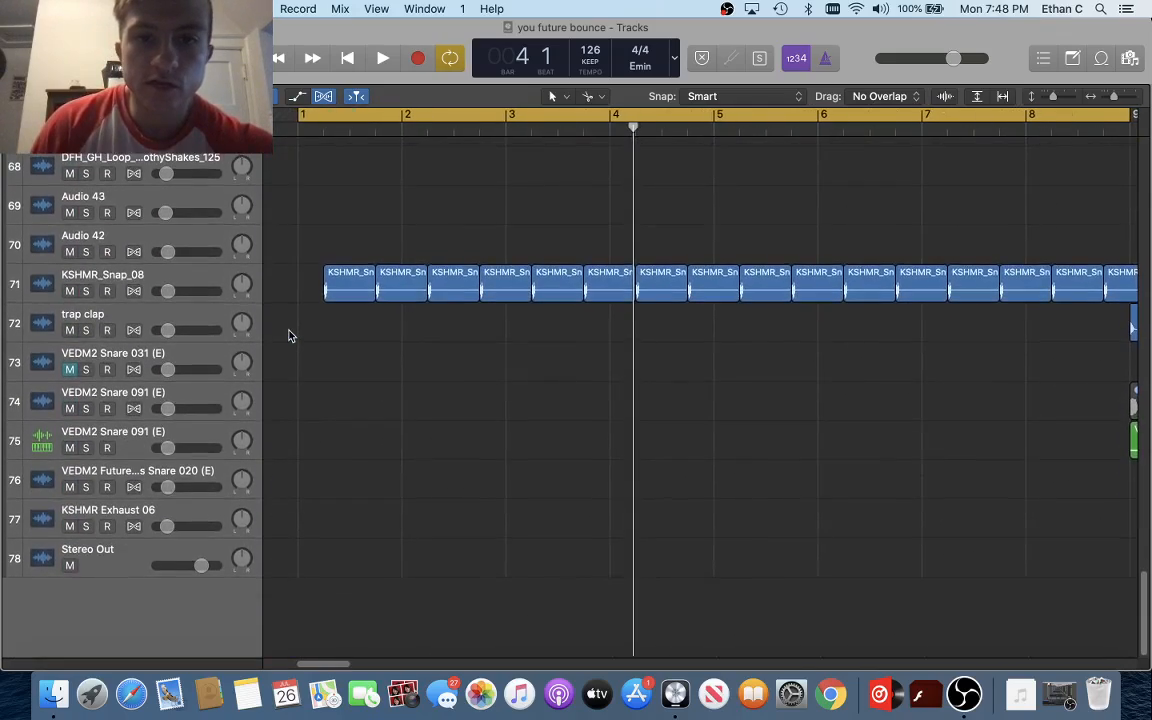
scroll(290, 333, "left", 3)
scroll(300, 340, "up", 2)
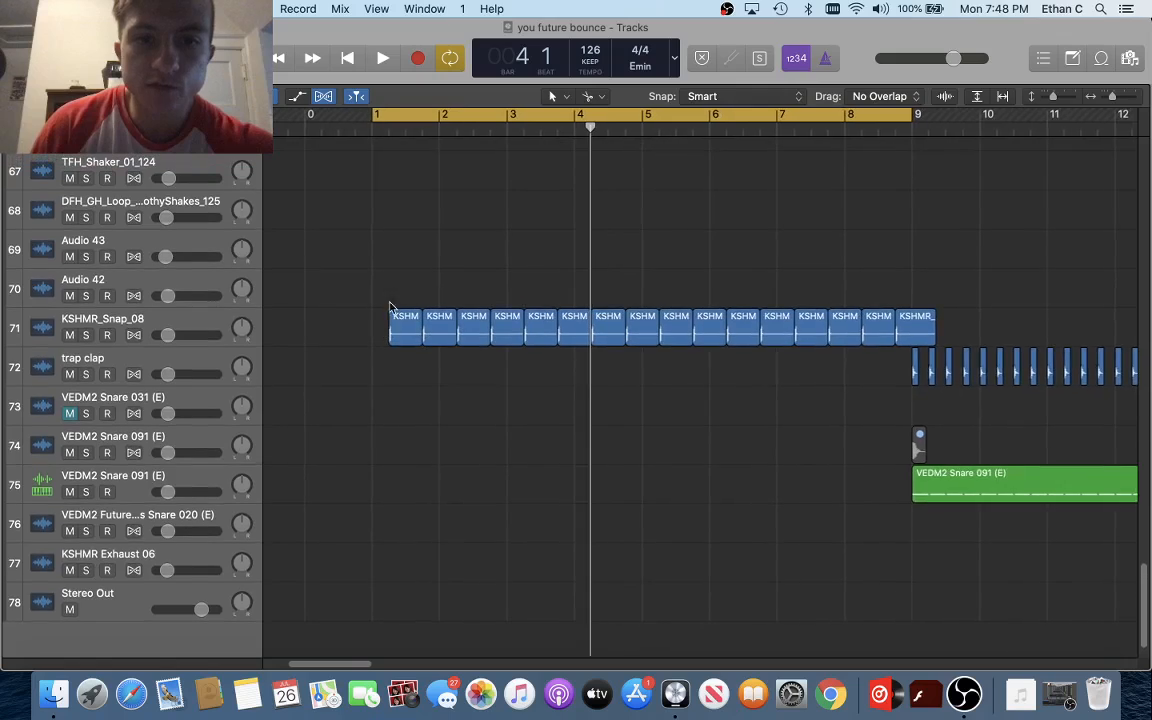
scroll(240, 332, "right", 3)
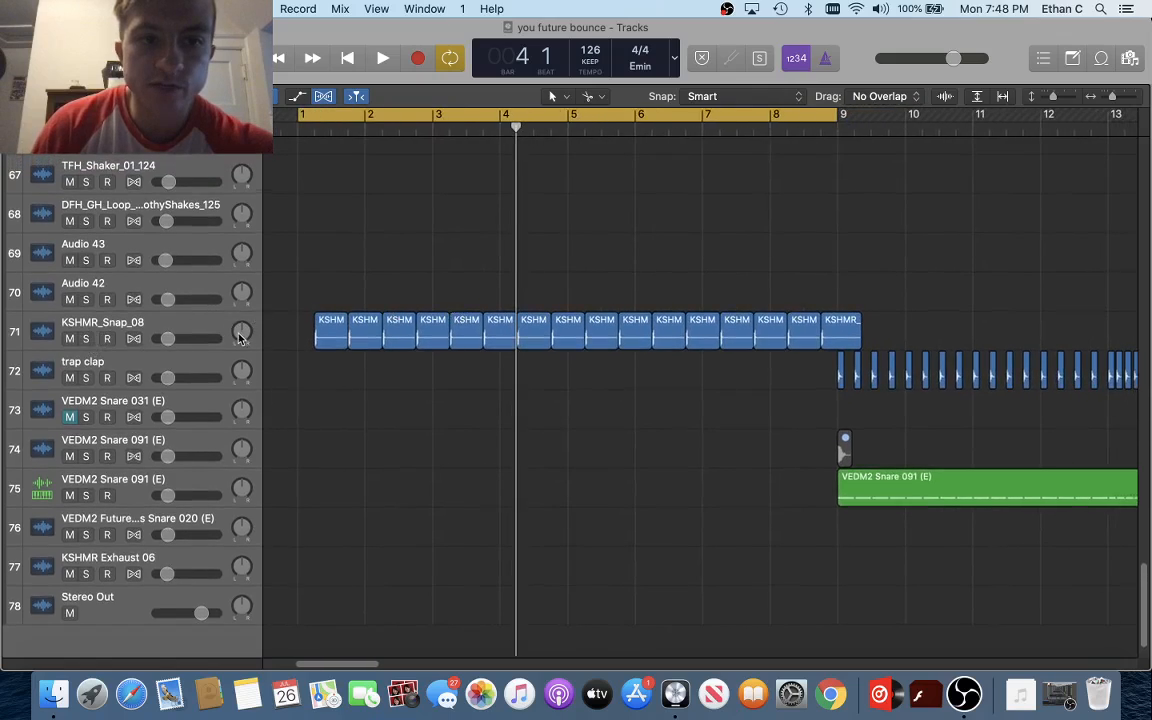
left_click(86, 340)
key("space")
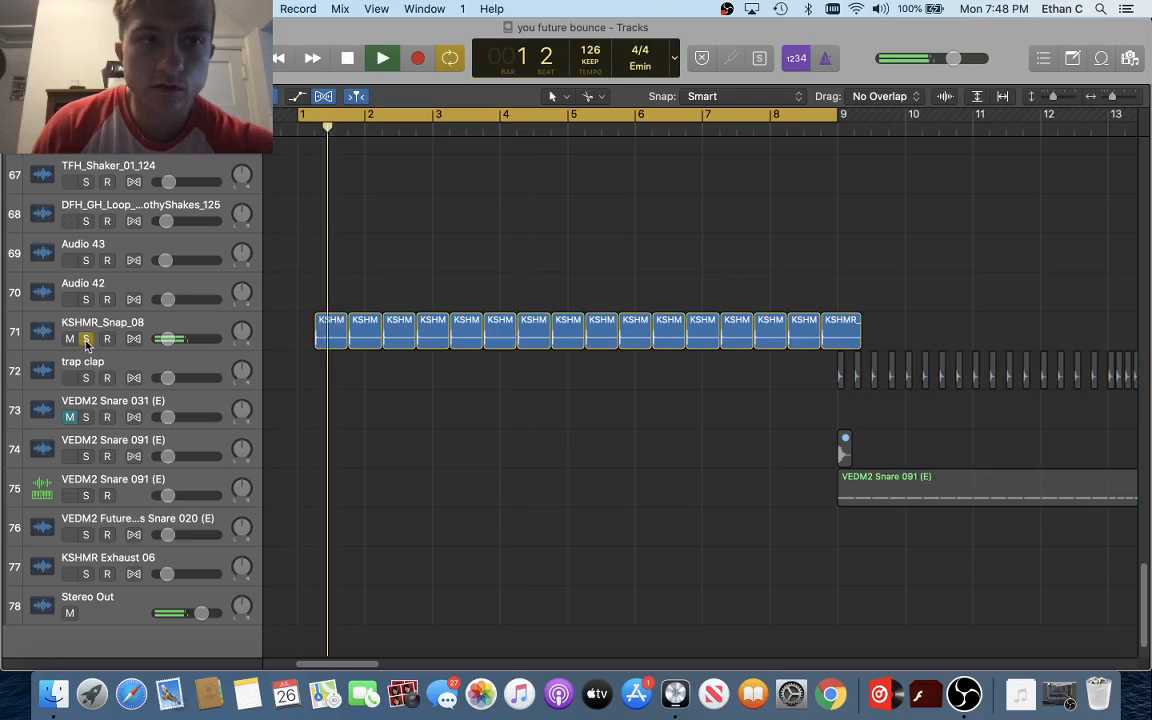
left_click(140, 330)
key("x")
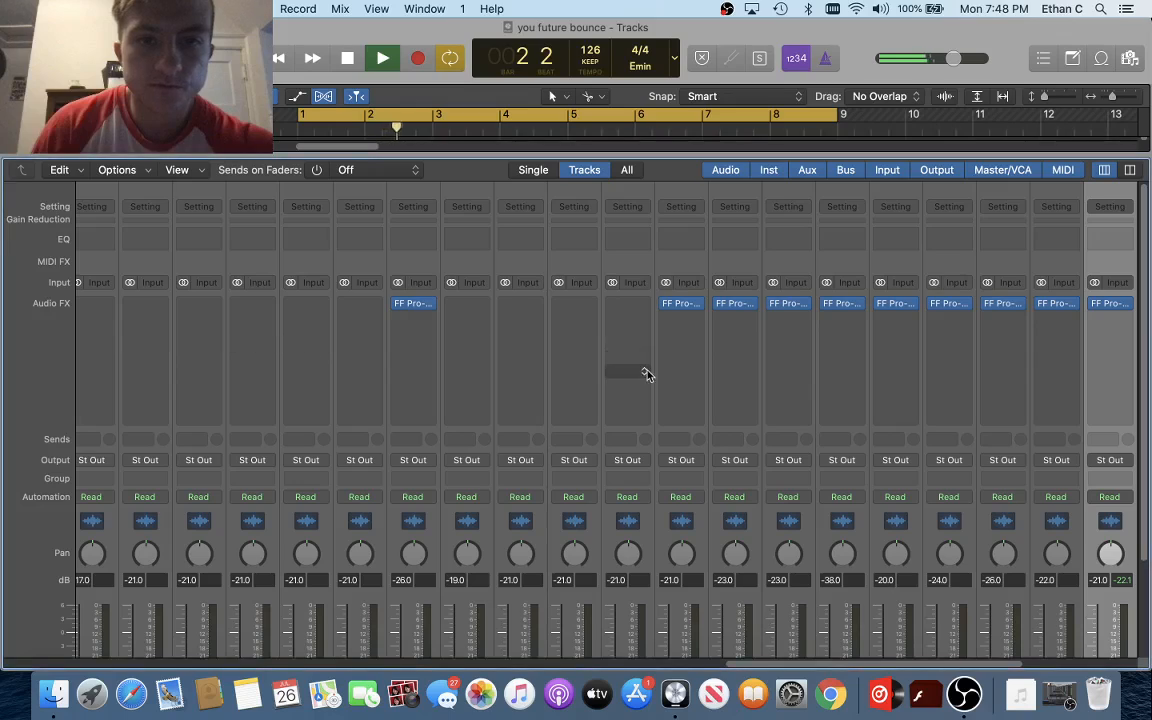
Inspect the low-cut Pro-Q 3 equalizer on KSHMR_Snap_08, and close it along with the mixer
left_click(1110, 304)
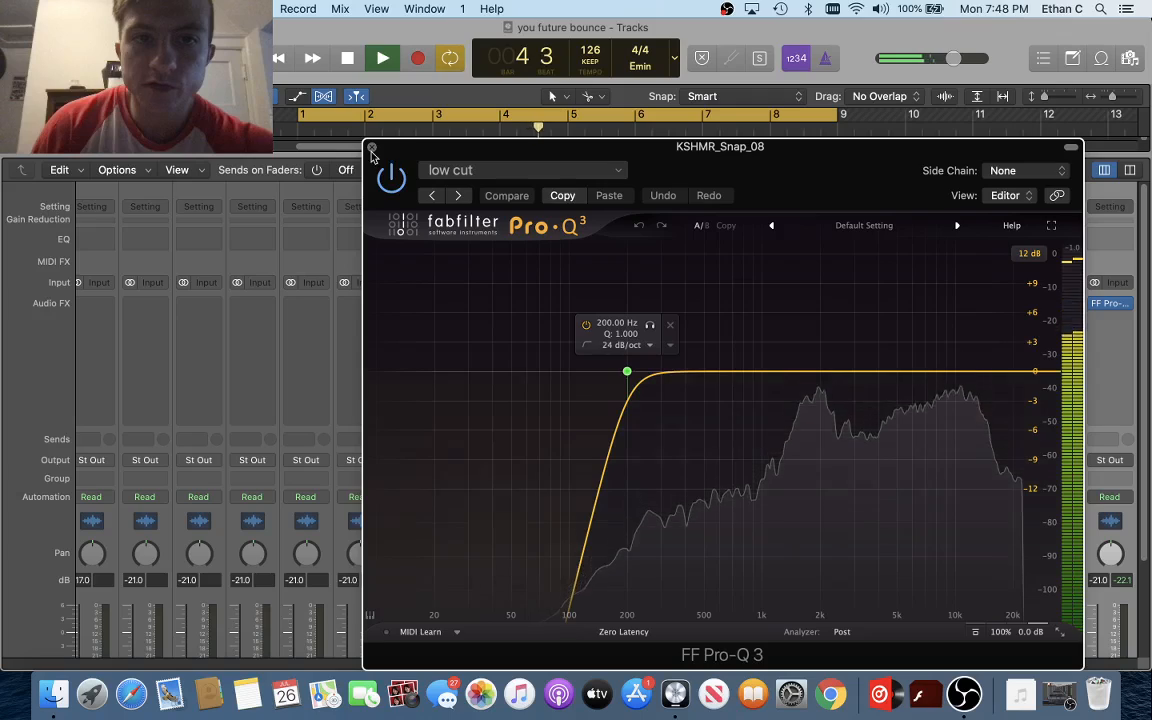
key("super+w")
key("x")
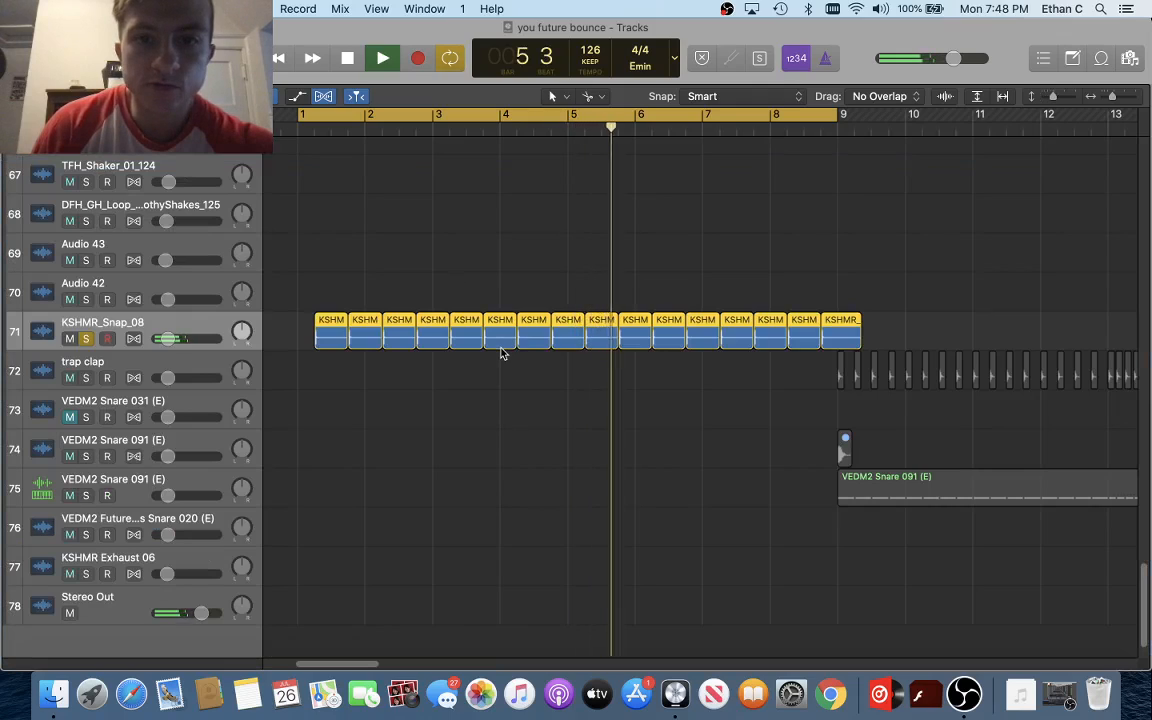
Stop playback and clear the solo on the KSHMR_Snap_08 track
key("super+Left")
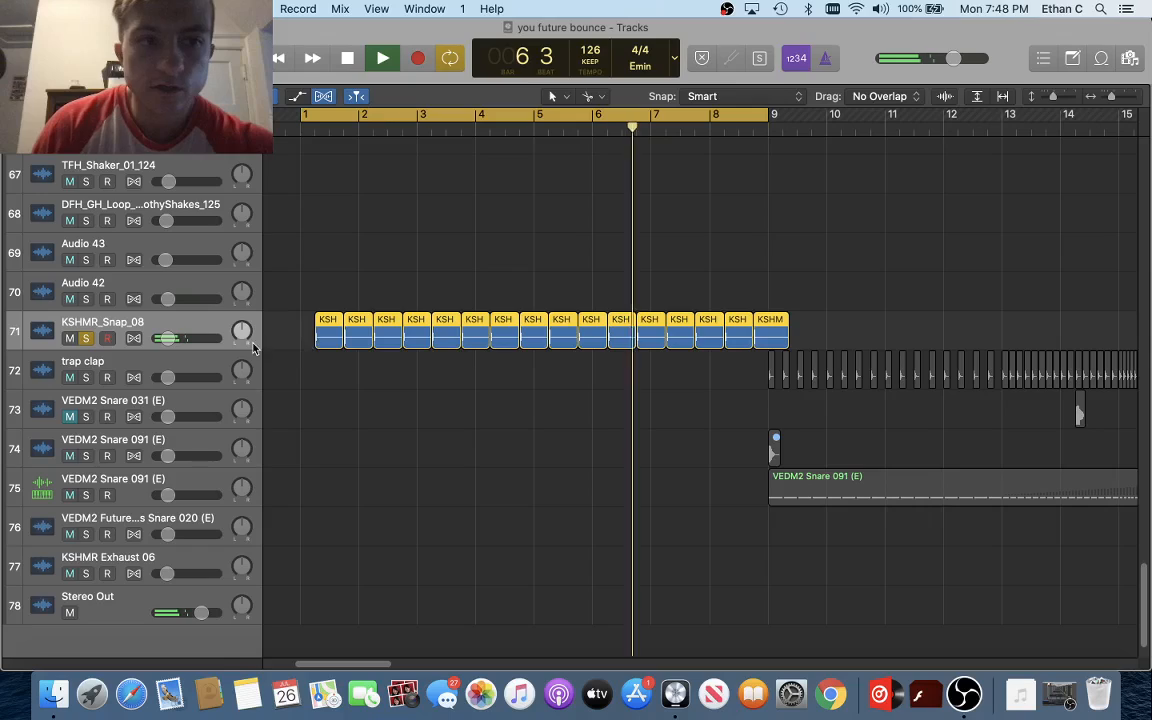
left_click(153, 372)
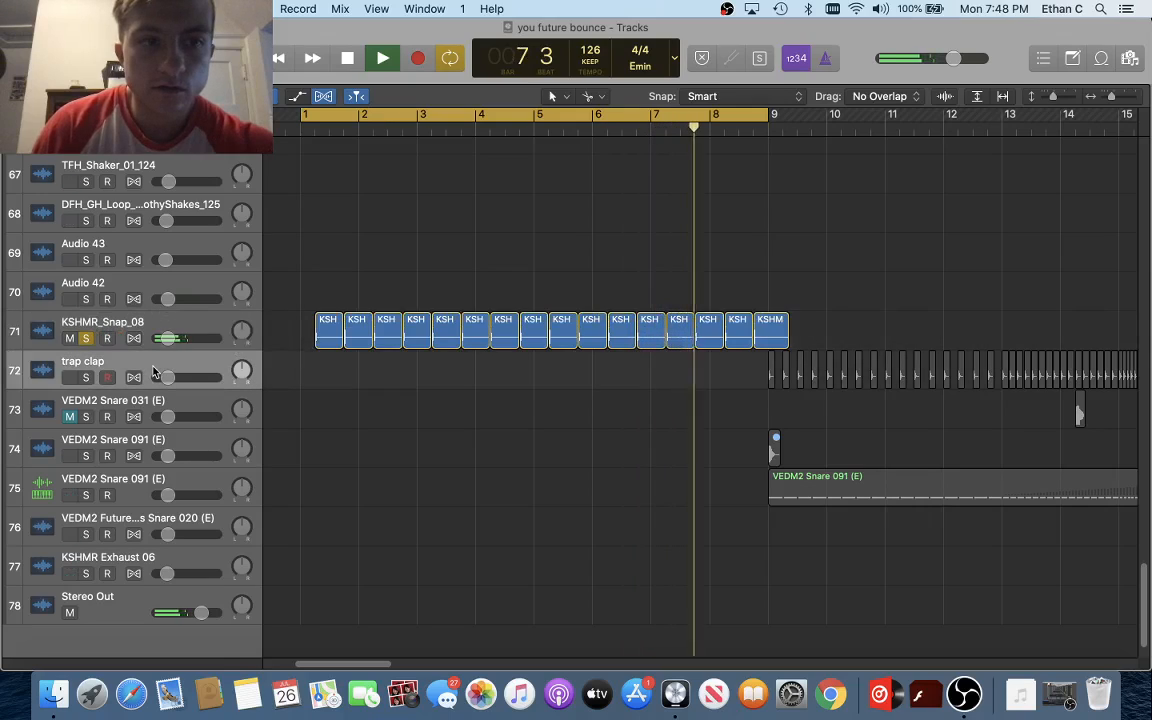
key("space")
left_click(115, 330)
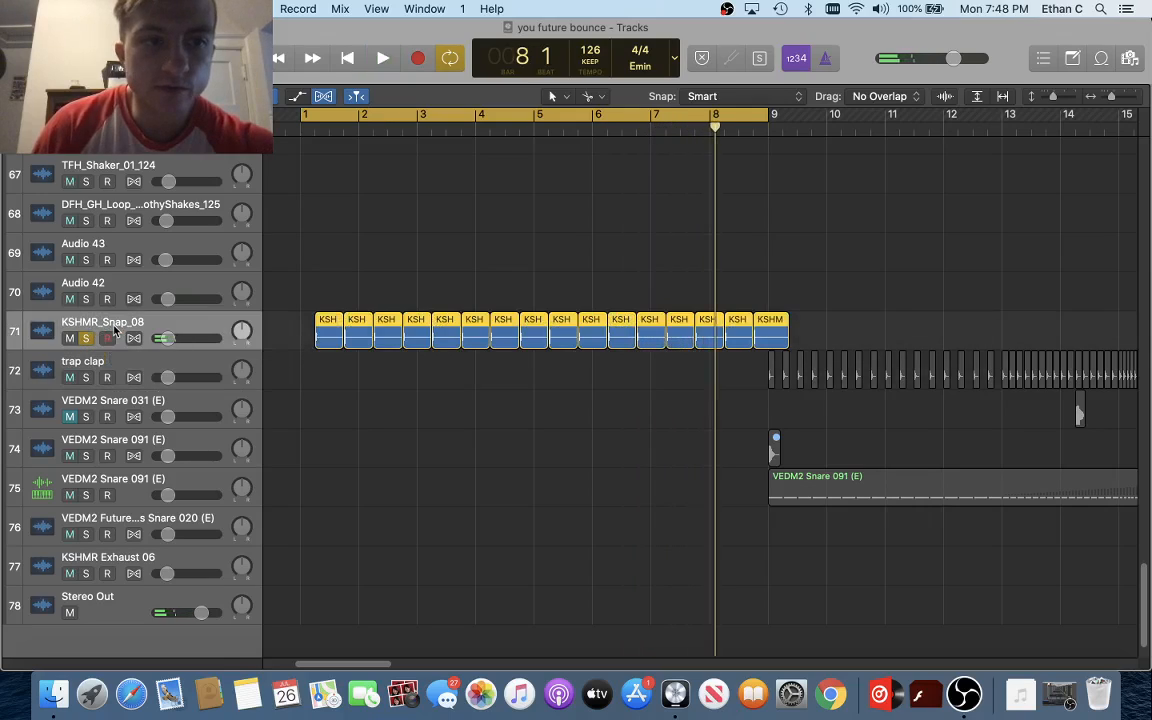
scroll(400, 390, "up", 3)
scroll(400, 390, "left", 2)
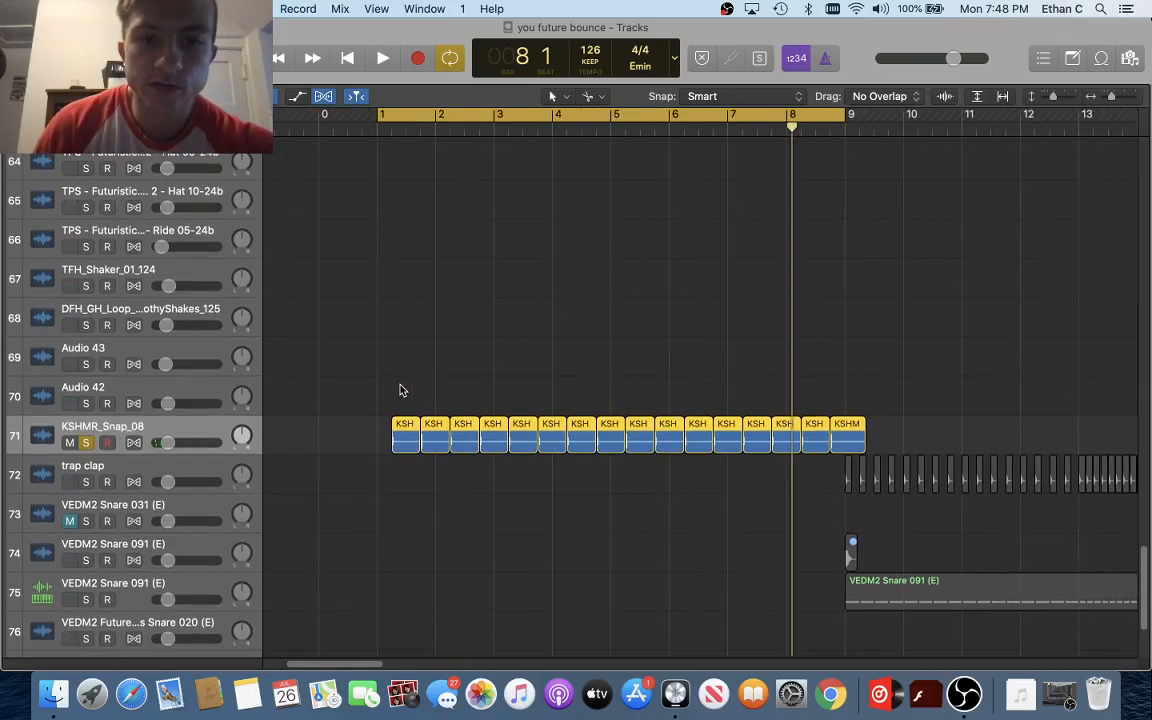
scroll(400, 390, "up", 20)
scroll(400, 390, "up", 3)
scroll(400, 390, "down", 20)
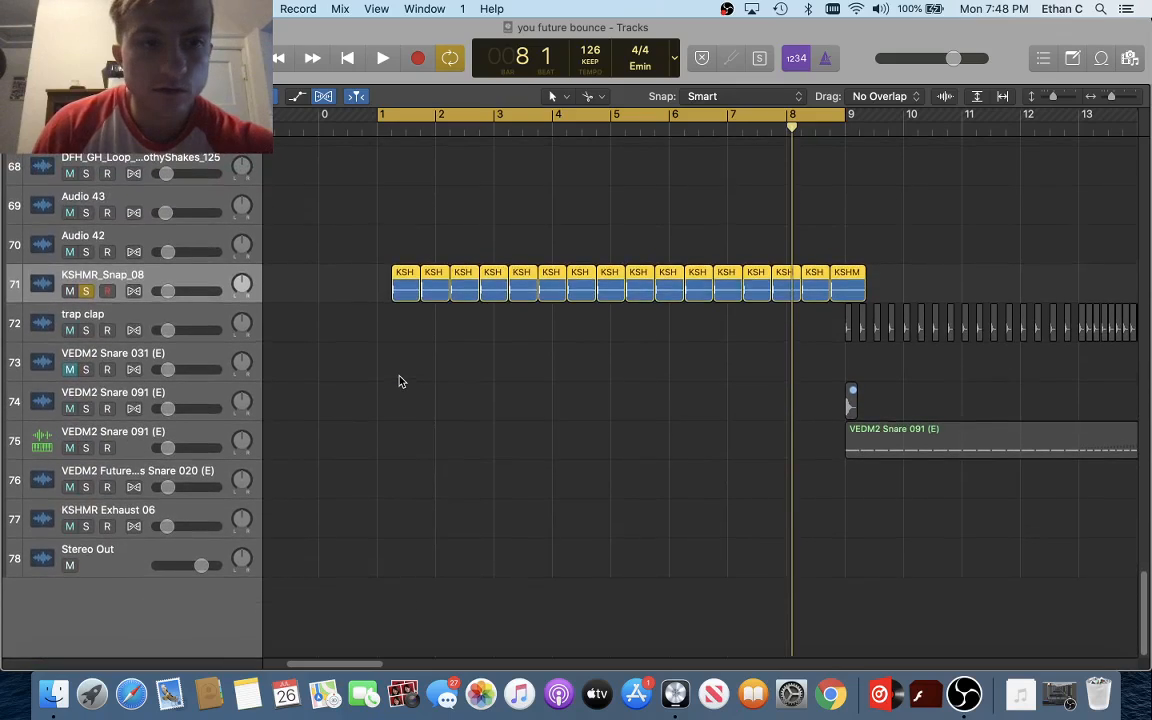
left_click(87, 291)
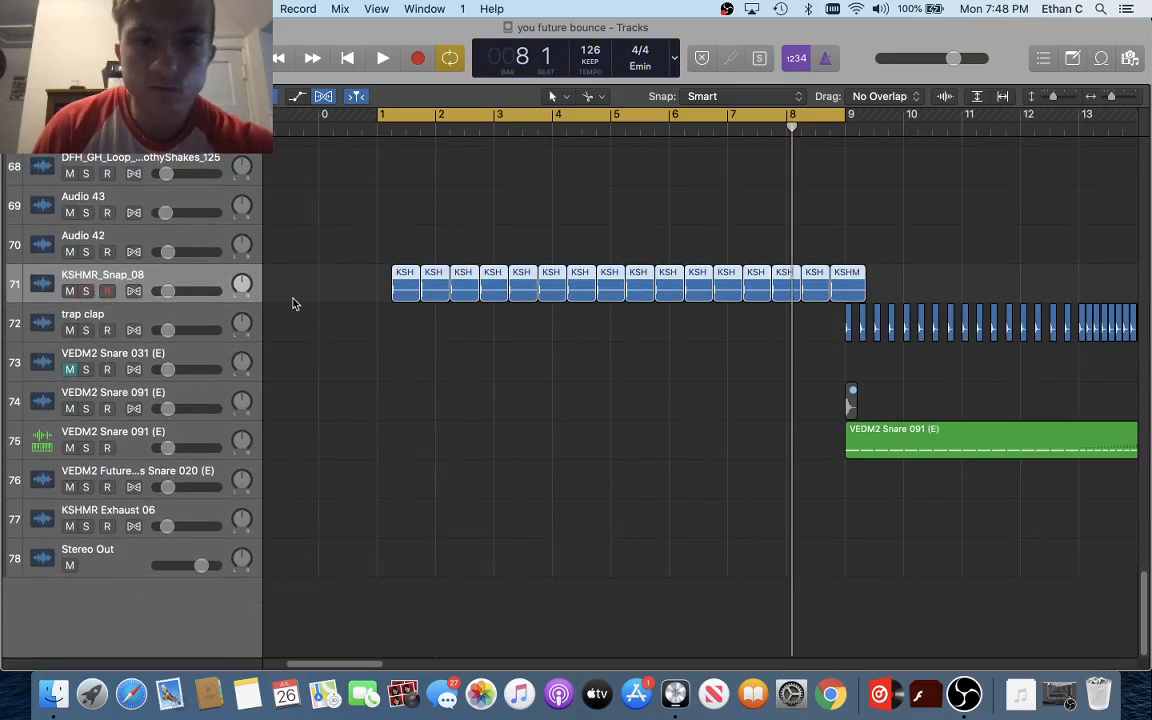
Look over the intro arrangement from the instrument tracks down to the uplifter and sweep effects on tracks 48 to 50
scroll(463, 257, "up", 4)
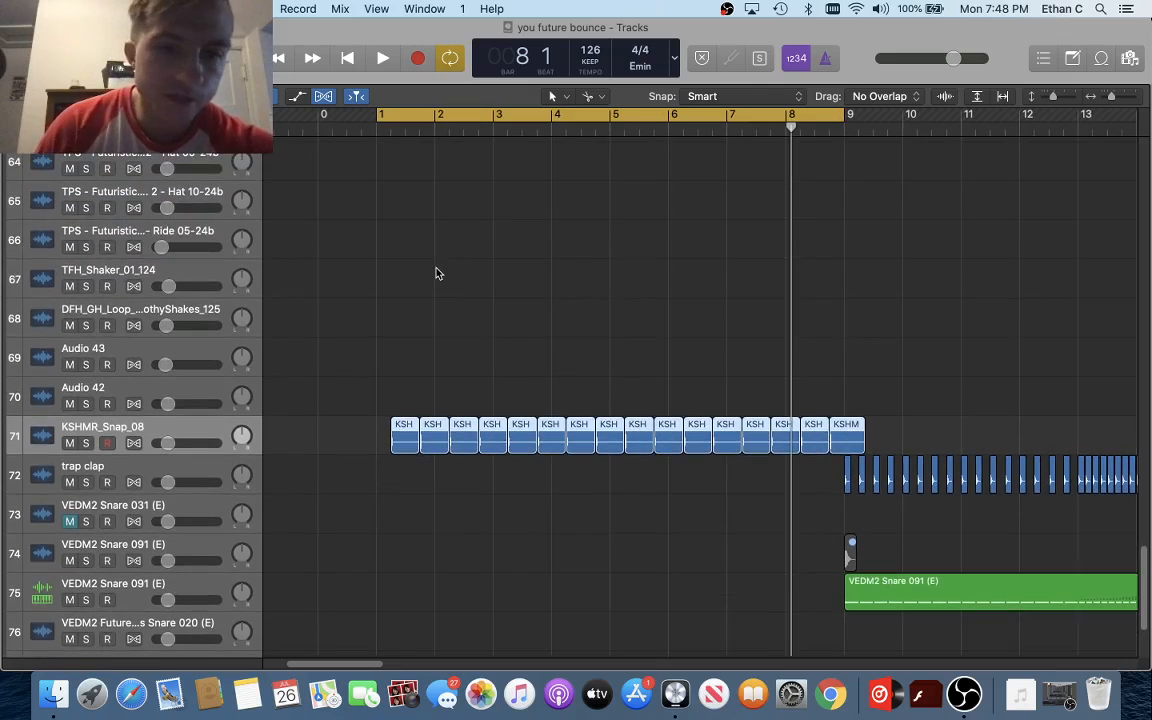
scroll(437, 271, "up", 20)
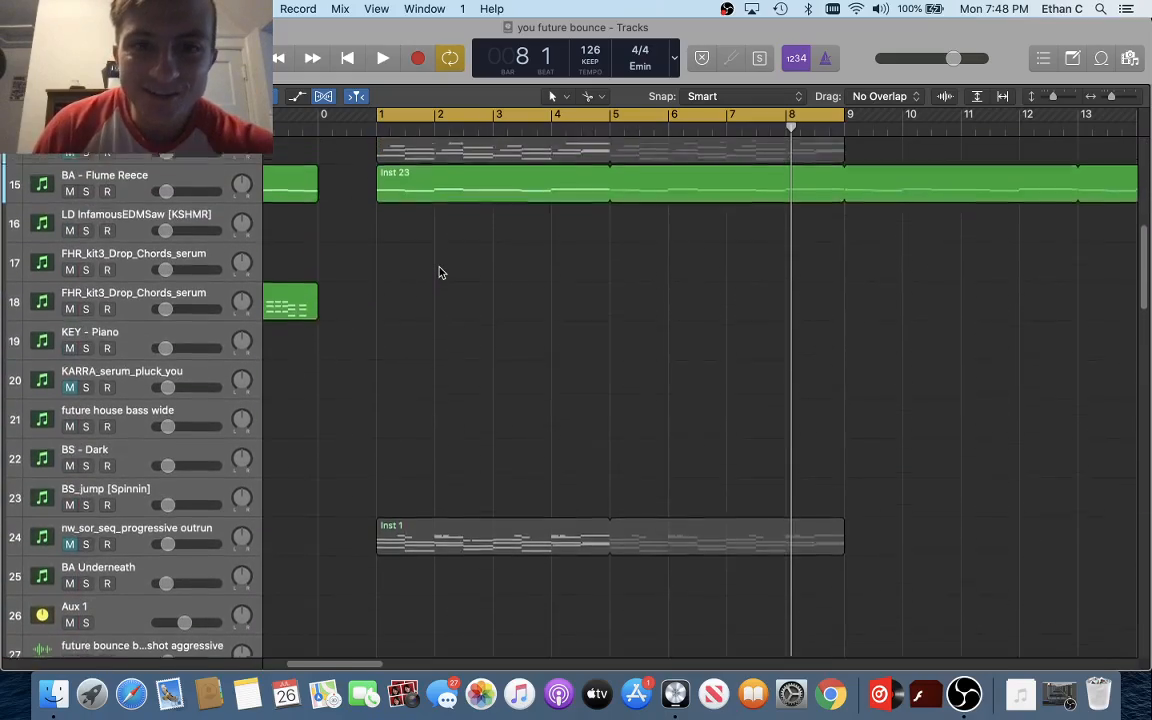
scroll(440, 272, "up", 5)
key("super+Left")
key("super+Left")
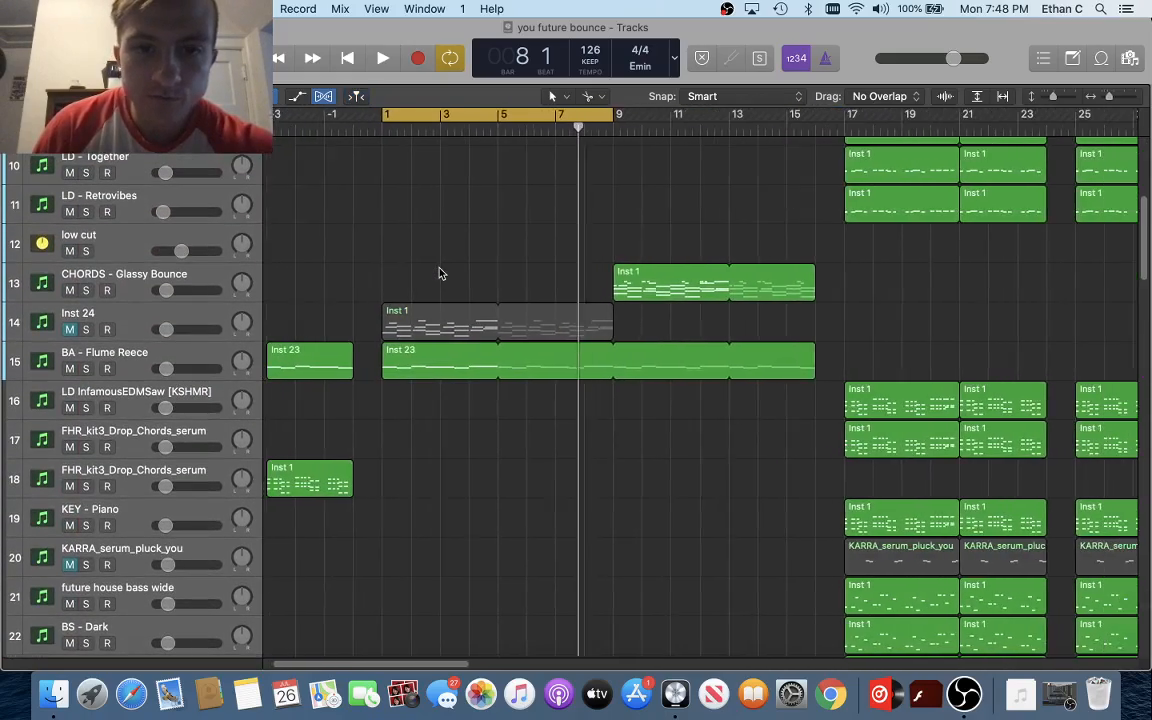
scroll(440, 273, "down", 20)
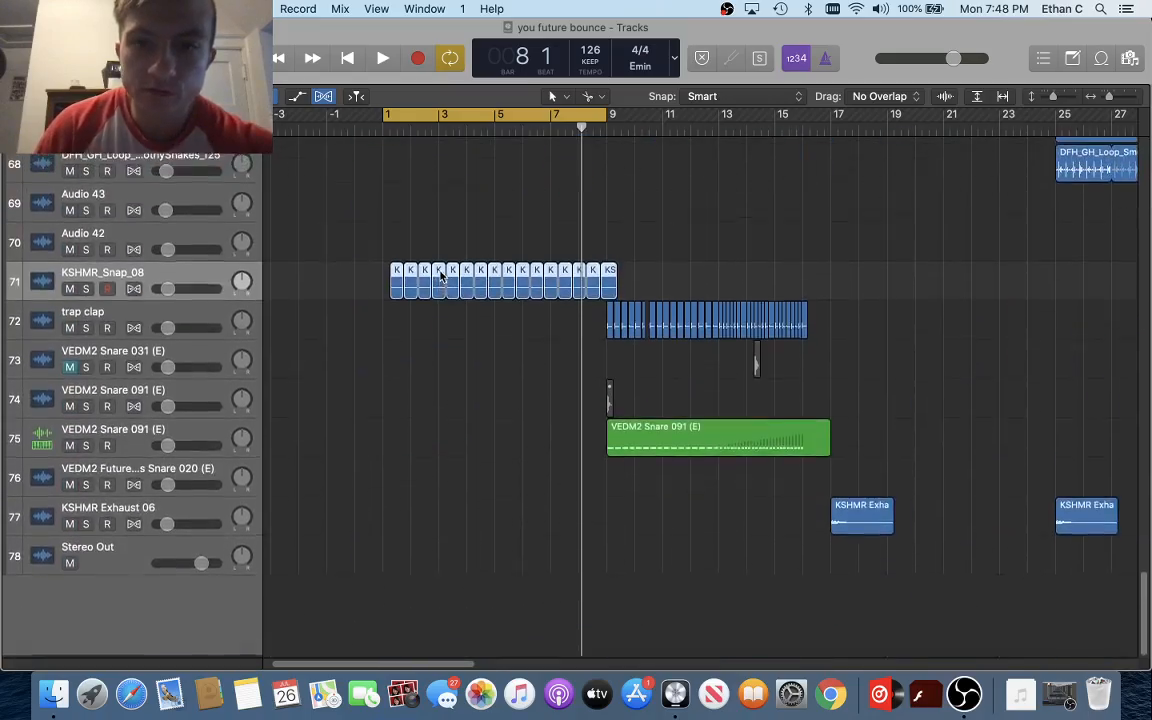
scroll(440, 276, "up", 3)
scroll(543, 203, "up", 20)
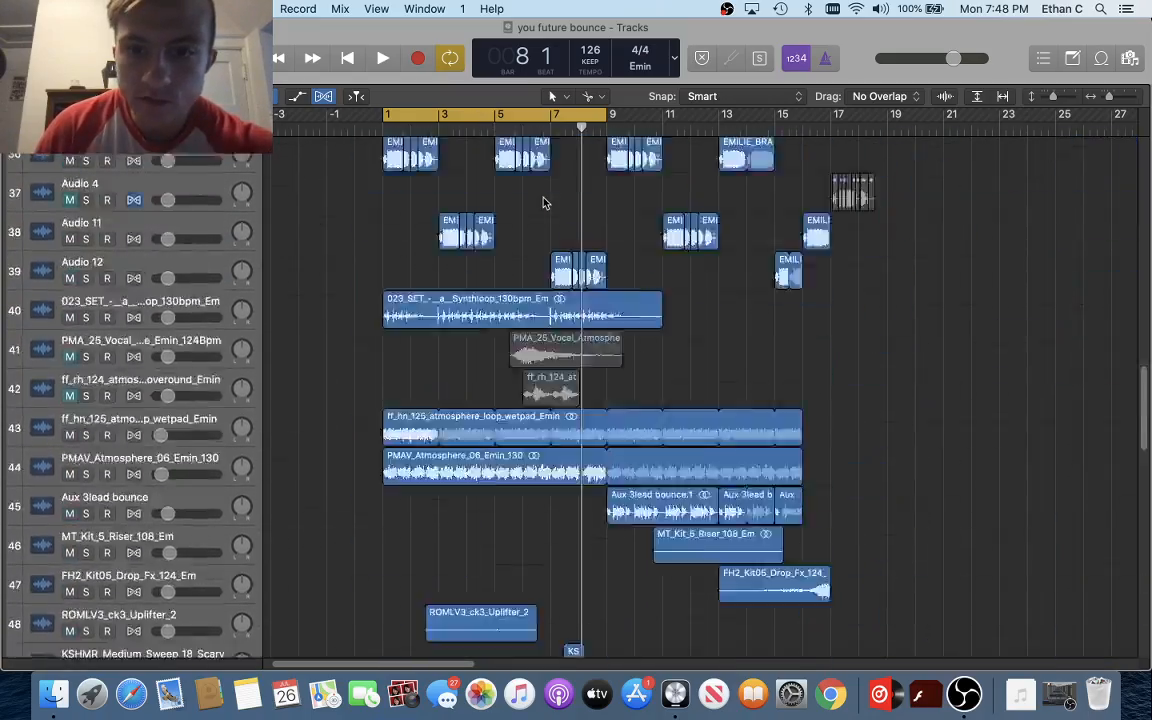
scroll(543, 203, "down", 7)
scroll(543, 203, "down", 8)
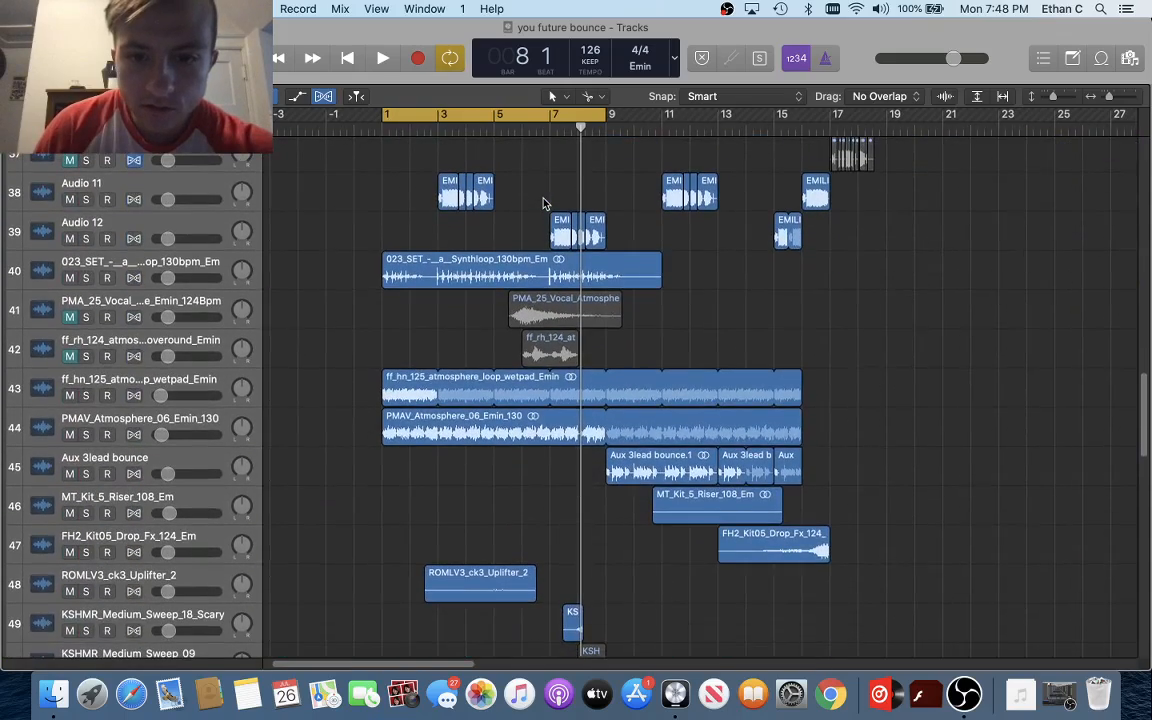
scroll(543, 203, "down", 4)
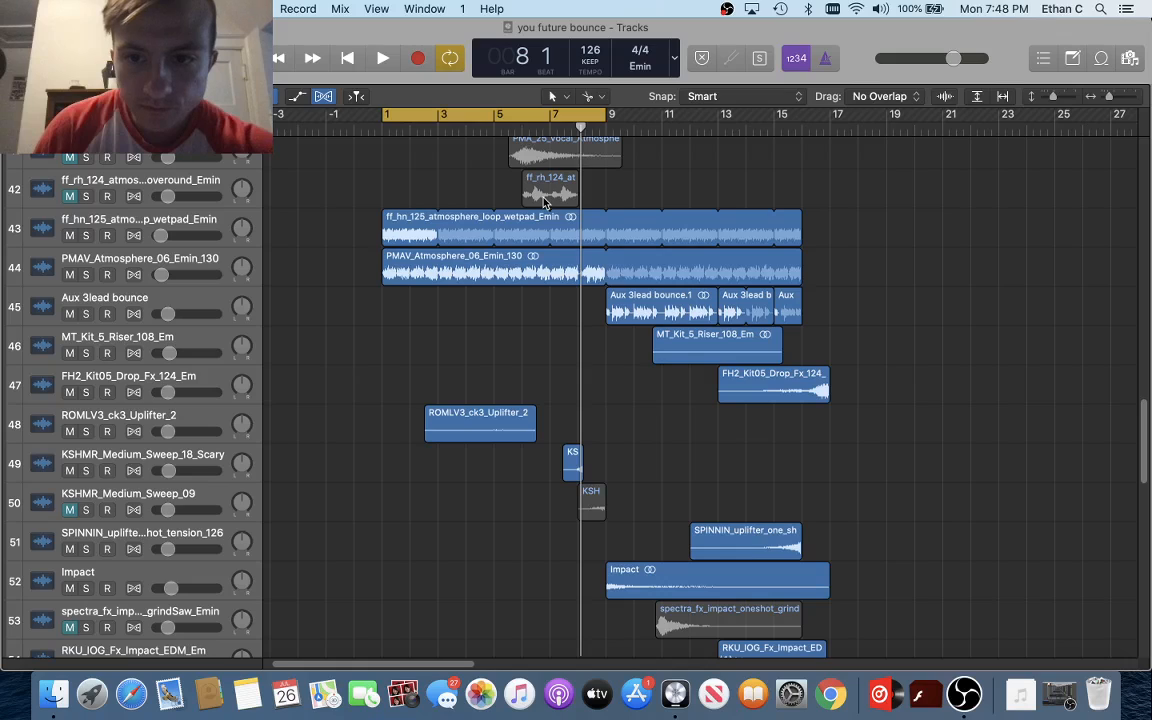
scroll(543, 203, "down", 3)
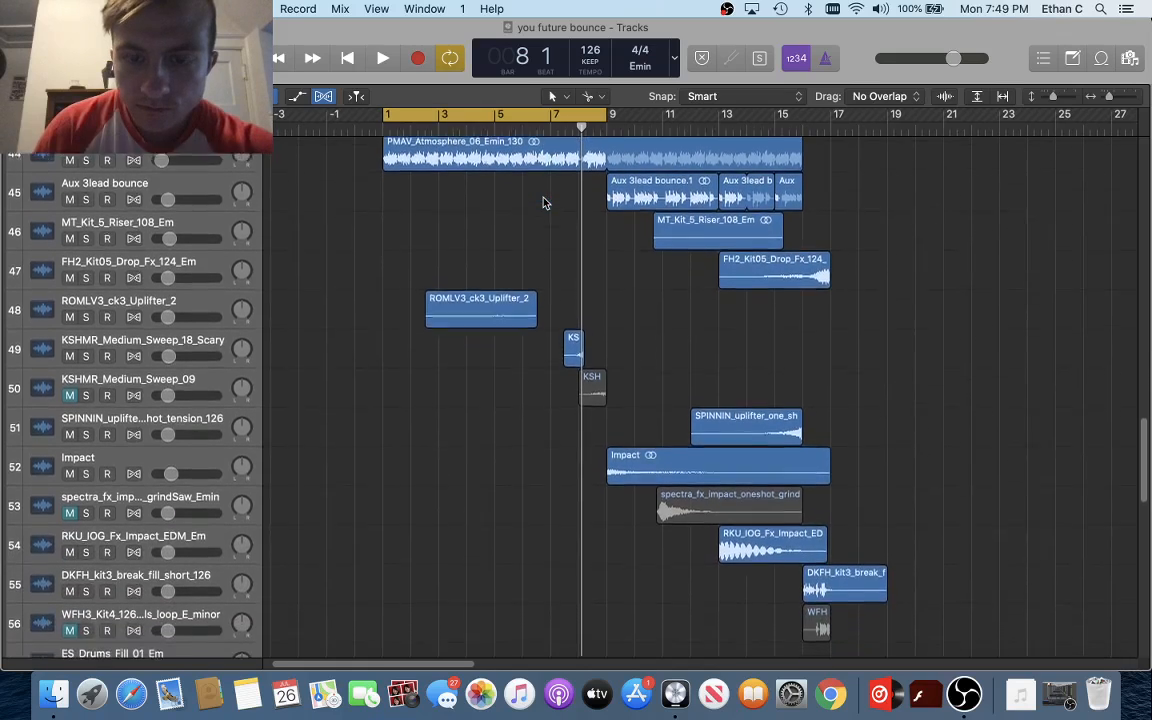
scroll(543, 203, "down", 1)
Set the cycle range from bar 8 to bar 10, around the end of the intro
scroll(543, 203, "up", 4, "alt")
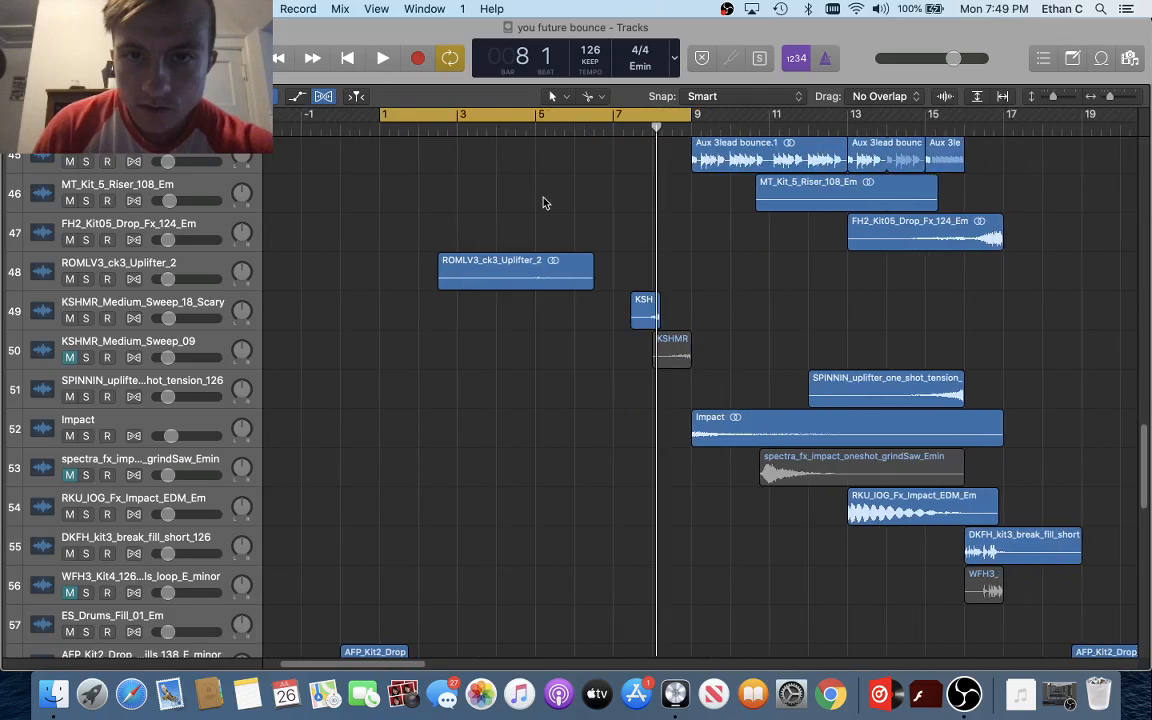
scroll(543, 203, "right", 3)
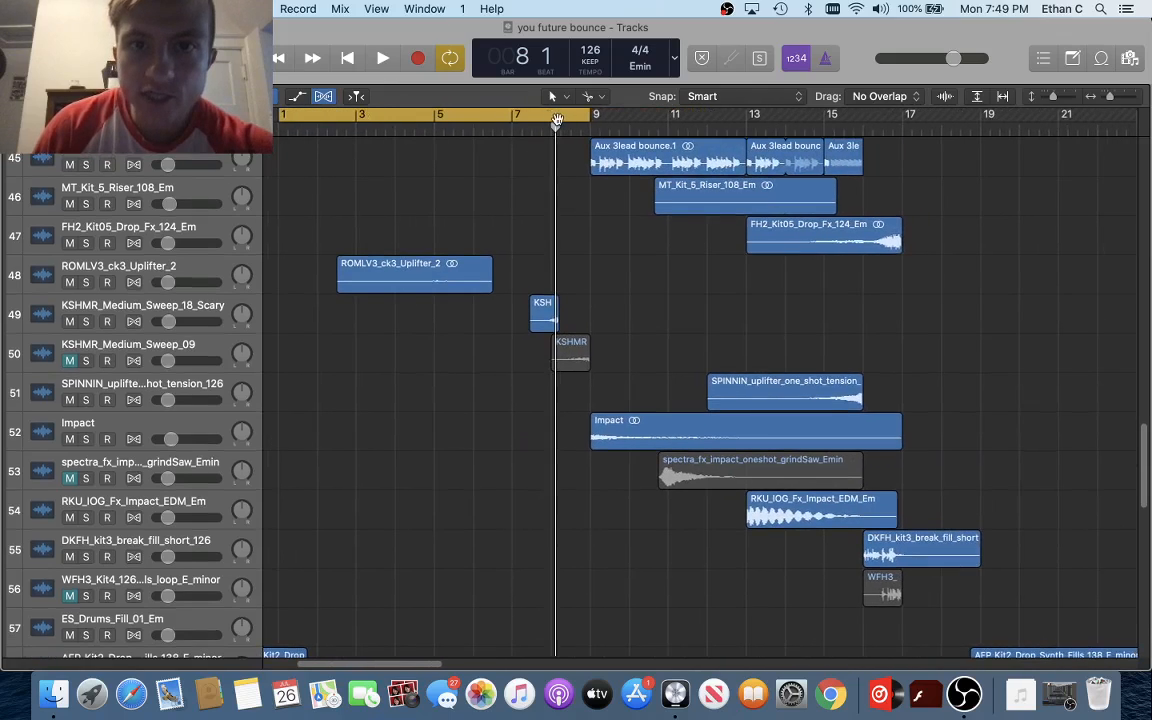
left_click_drag(557, 119, 627, 145)
scroll(538, 331, "down", 1)
Solo KSHMR_Medium_Sweep_18_Scary on track 49, play it briefly, then stop playback and clear the solo
left_click(85, 273)
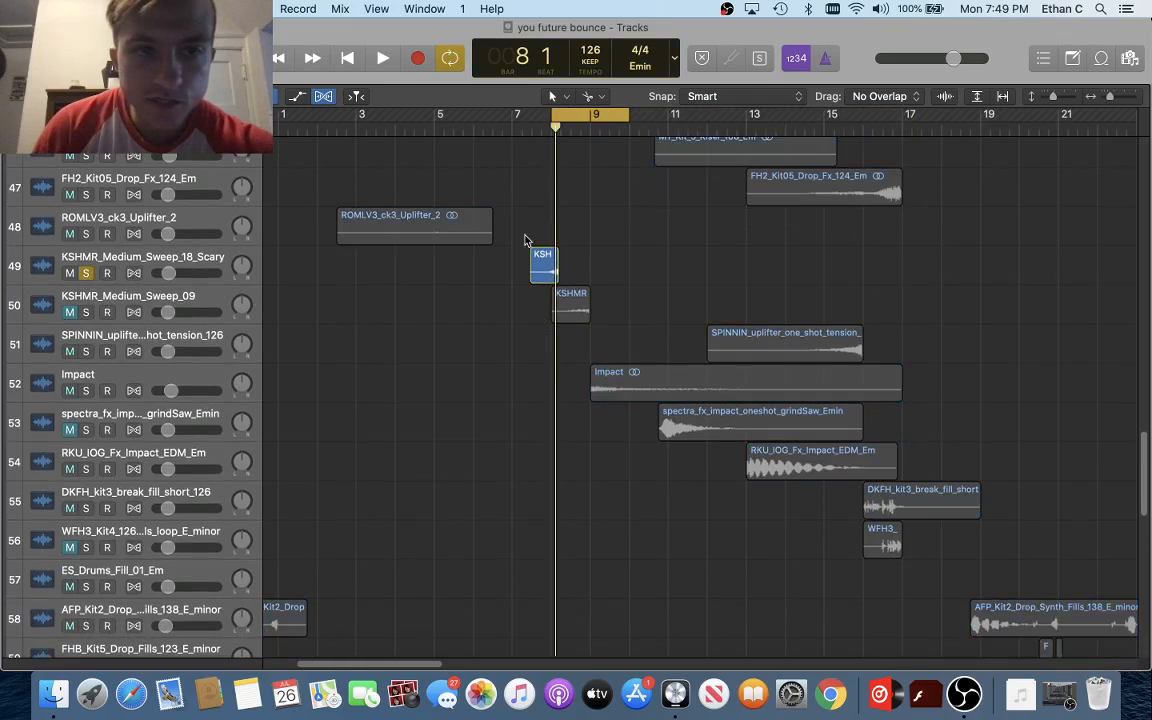
key("space")
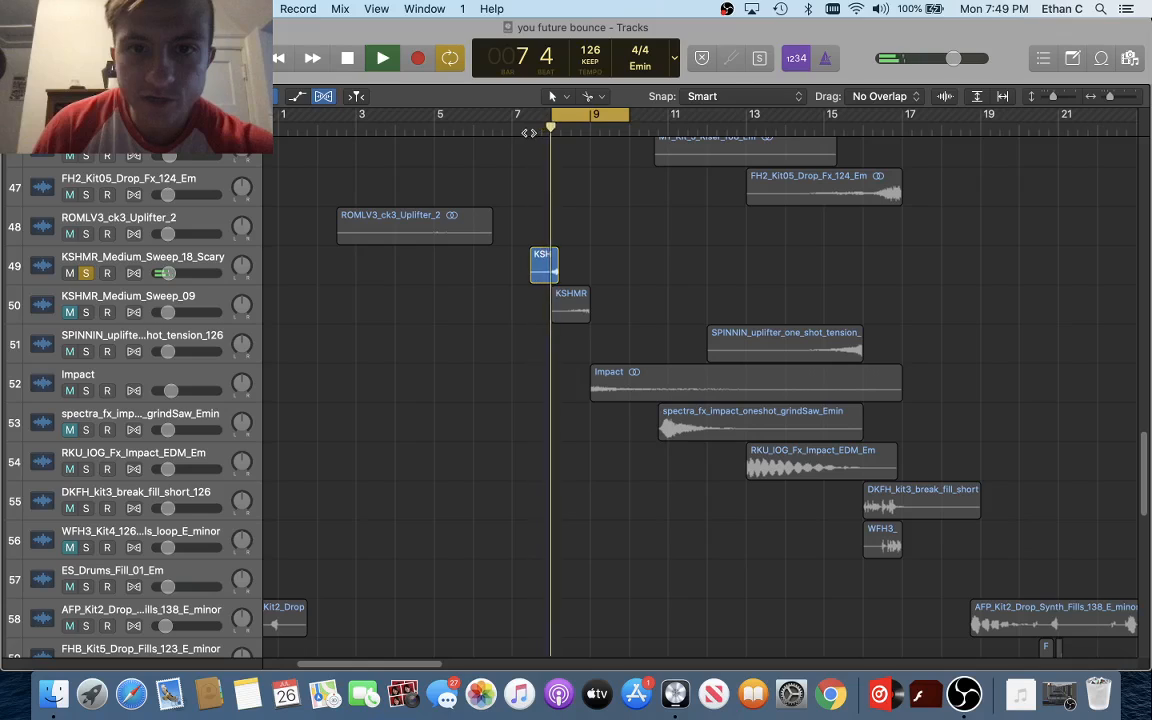
key("space")
key("s")
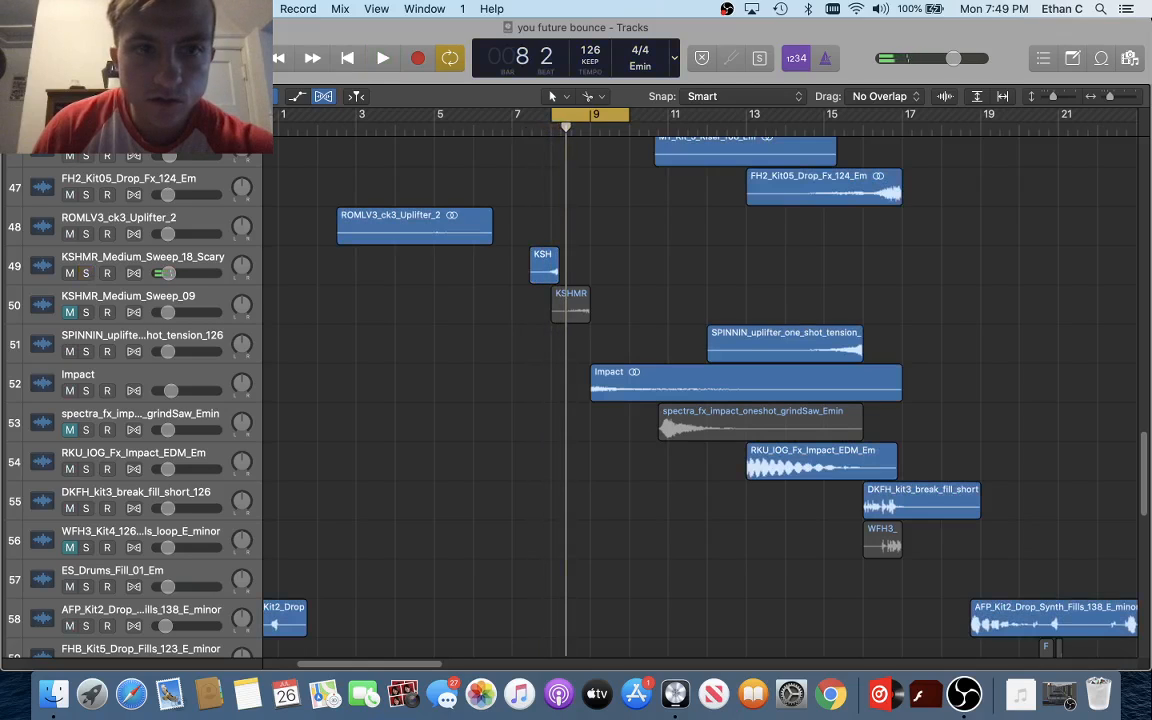
Look through the snap, vocal, atmosphere and effects tracks for the sounds around bar 9
scroll(460, 296, "right", 1)
scroll(460, 296, "down", 10)
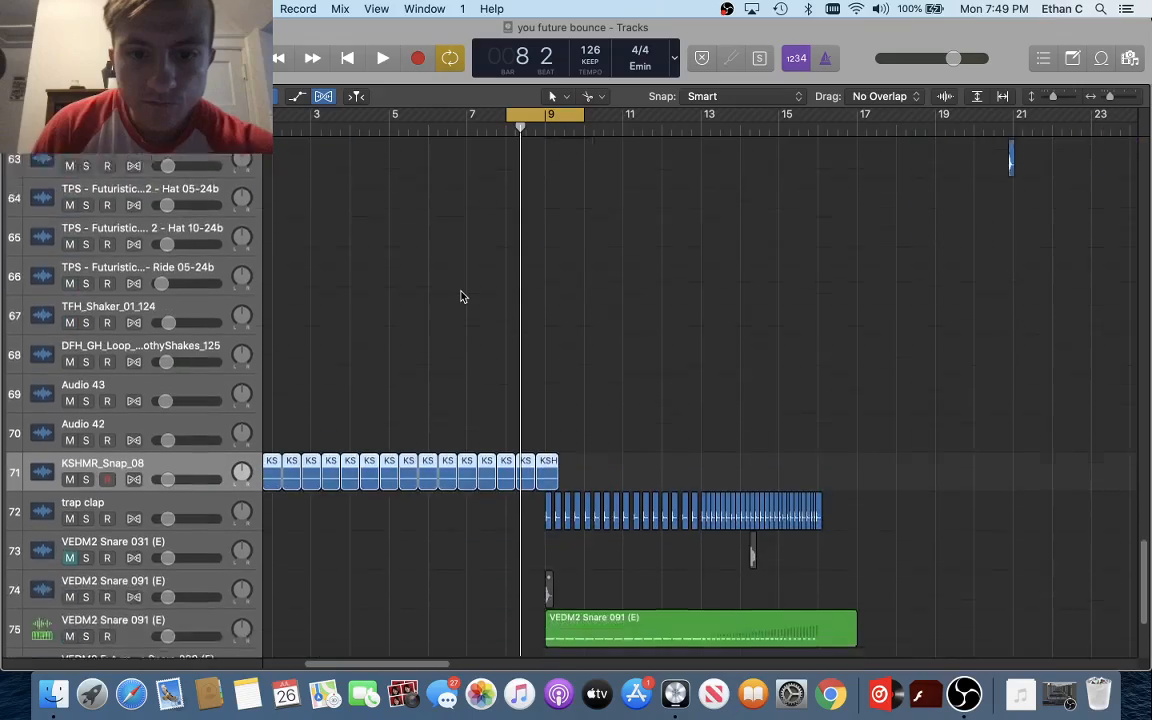
scroll(460, 296, "up", 15)
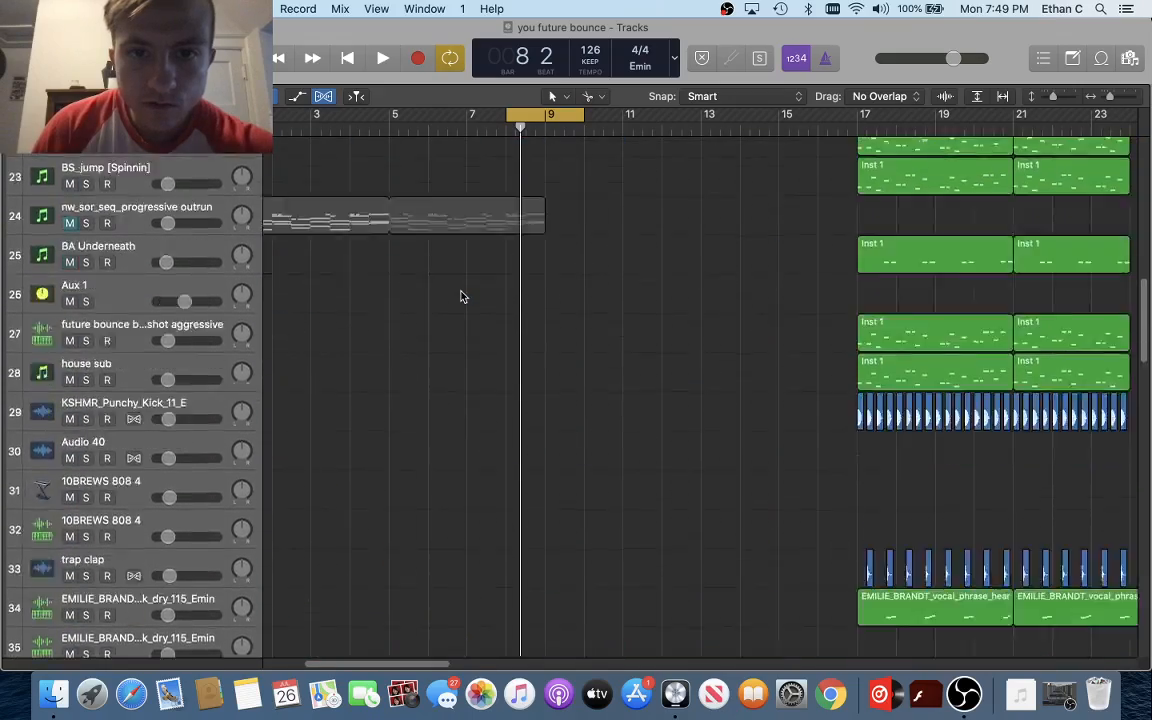
scroll(460, 296, "down", 4)
scroll(460, 296, "down", 1)
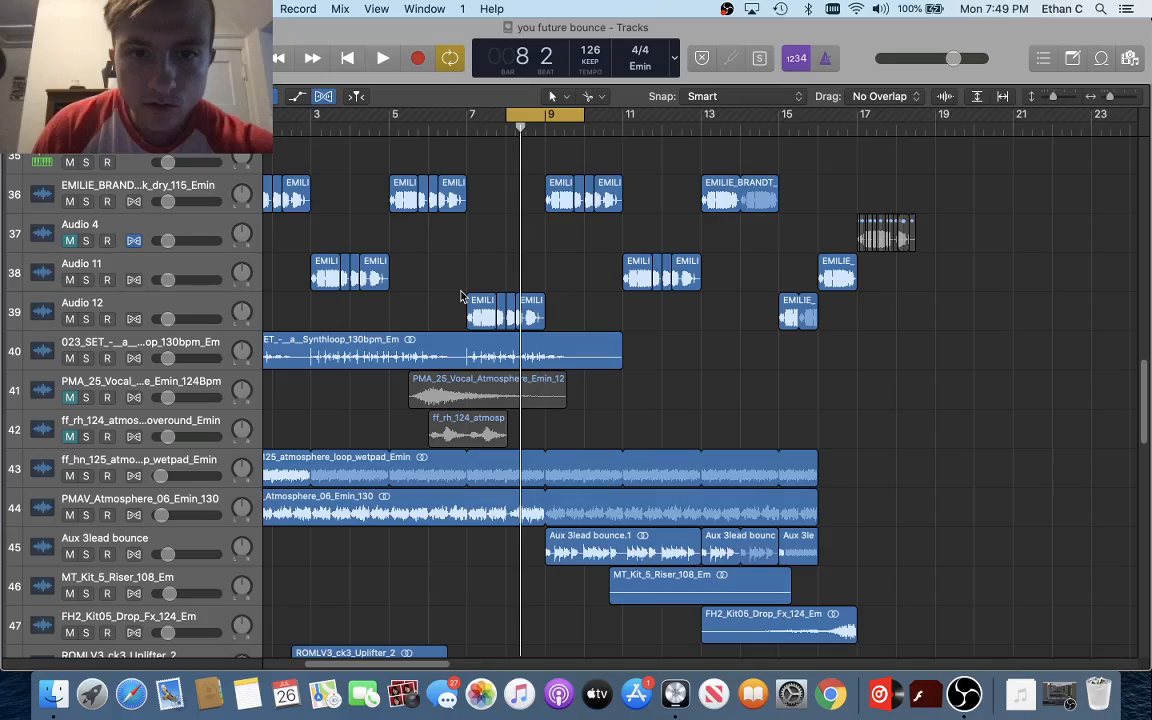
scroll(460, 296, "up", 11)
scroll(460, 296, "down", 19)
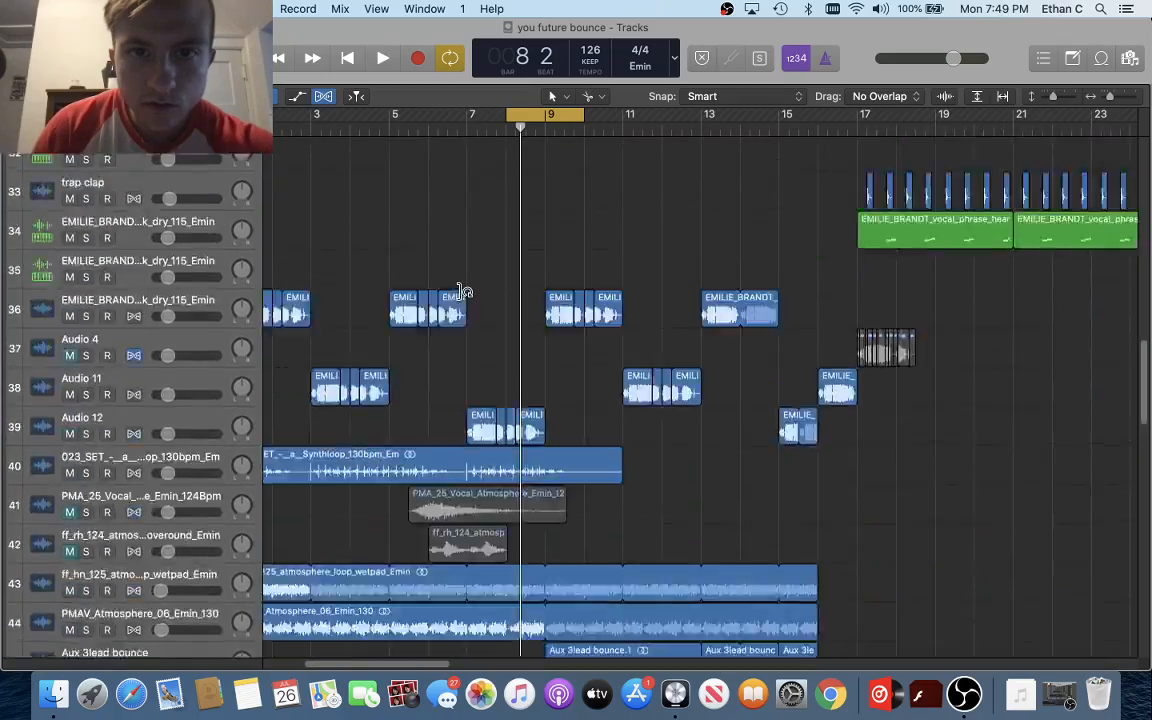
scroll(460, 296, "down", 1)
scroll(460, 296, "up", 6)
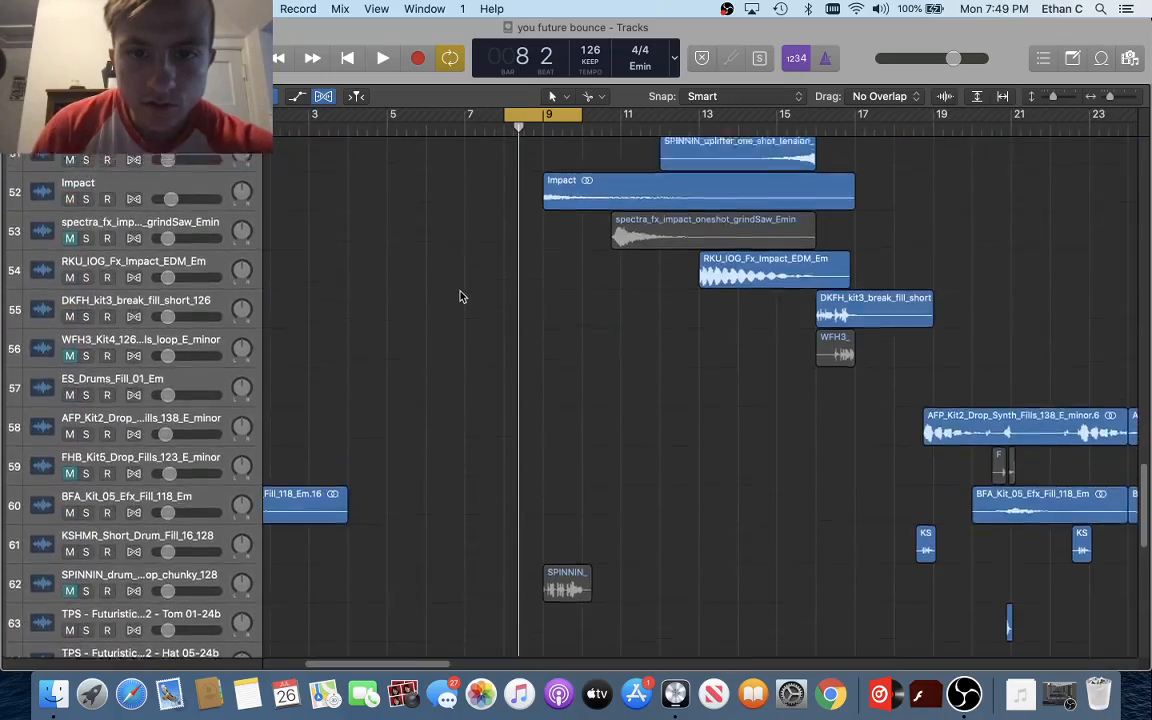
scroll(460, 296, "up", 1)
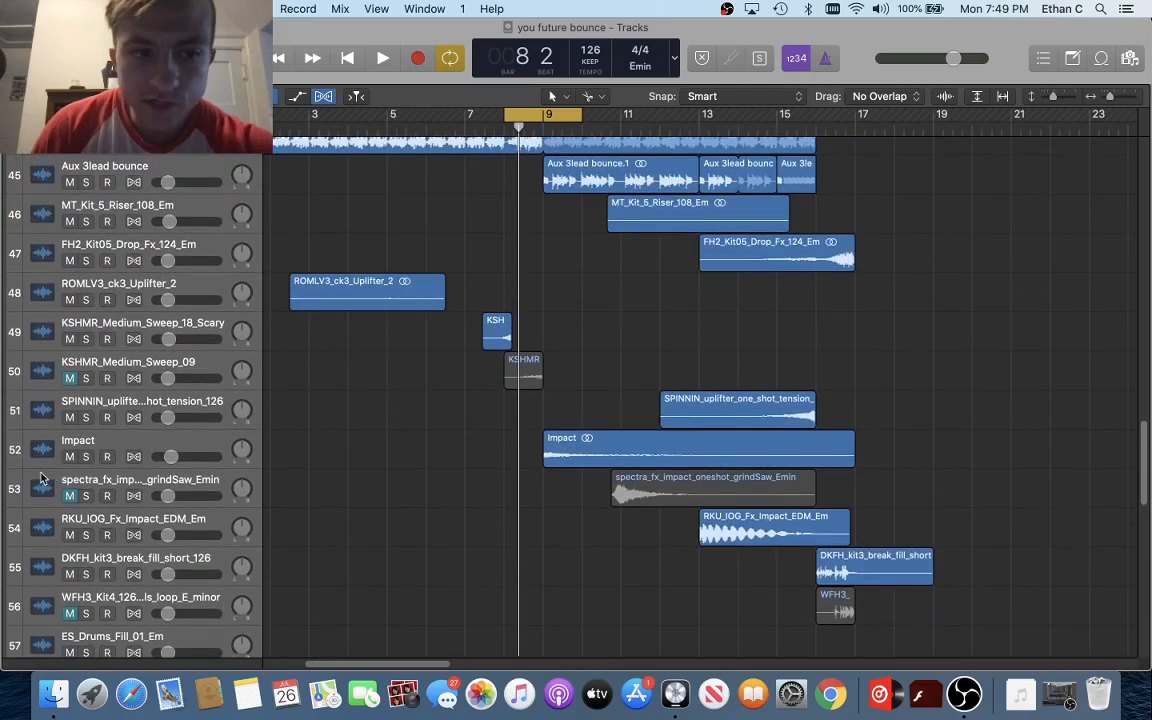
Solo Impact on track 52 together with KSHMR_Medium_Sweep_18_Scary, play the cycle range, and stop playback
left_click(86, 457)
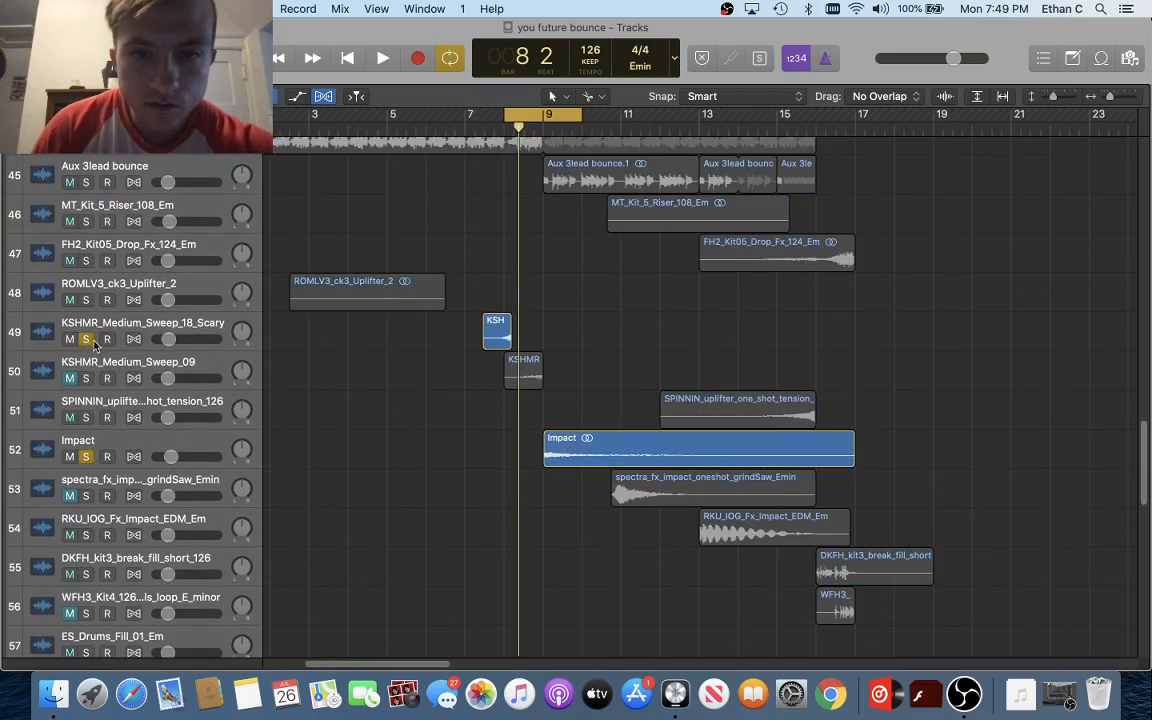
key("space")
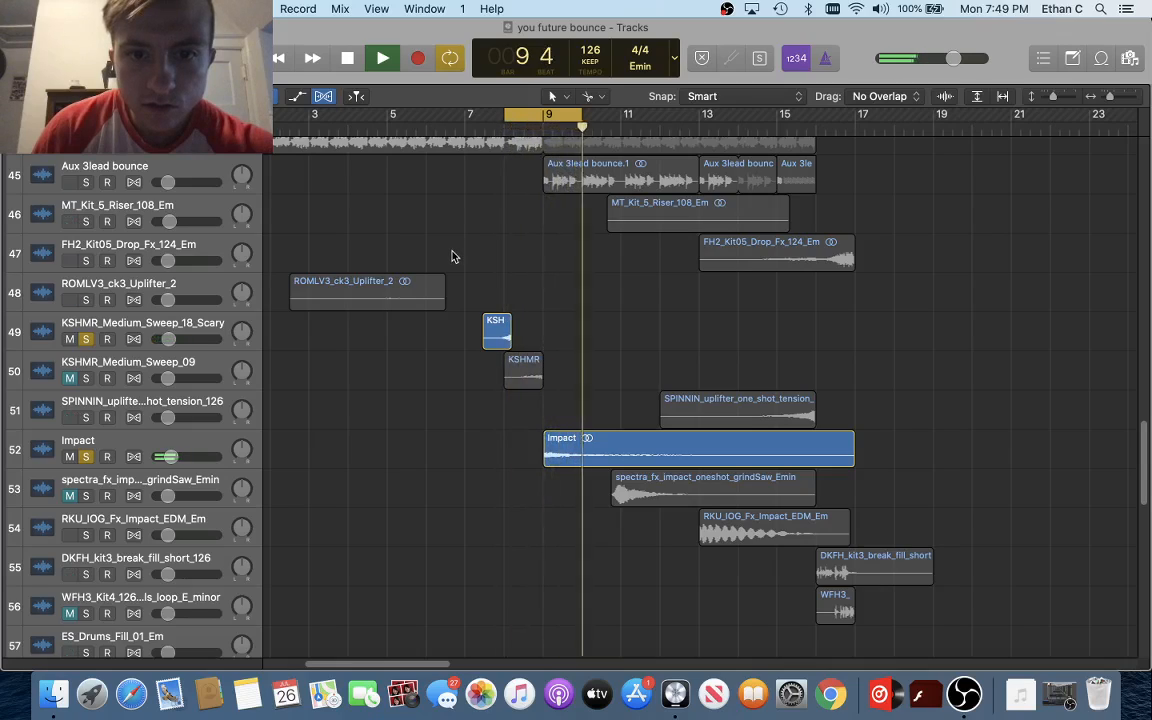
key("space")
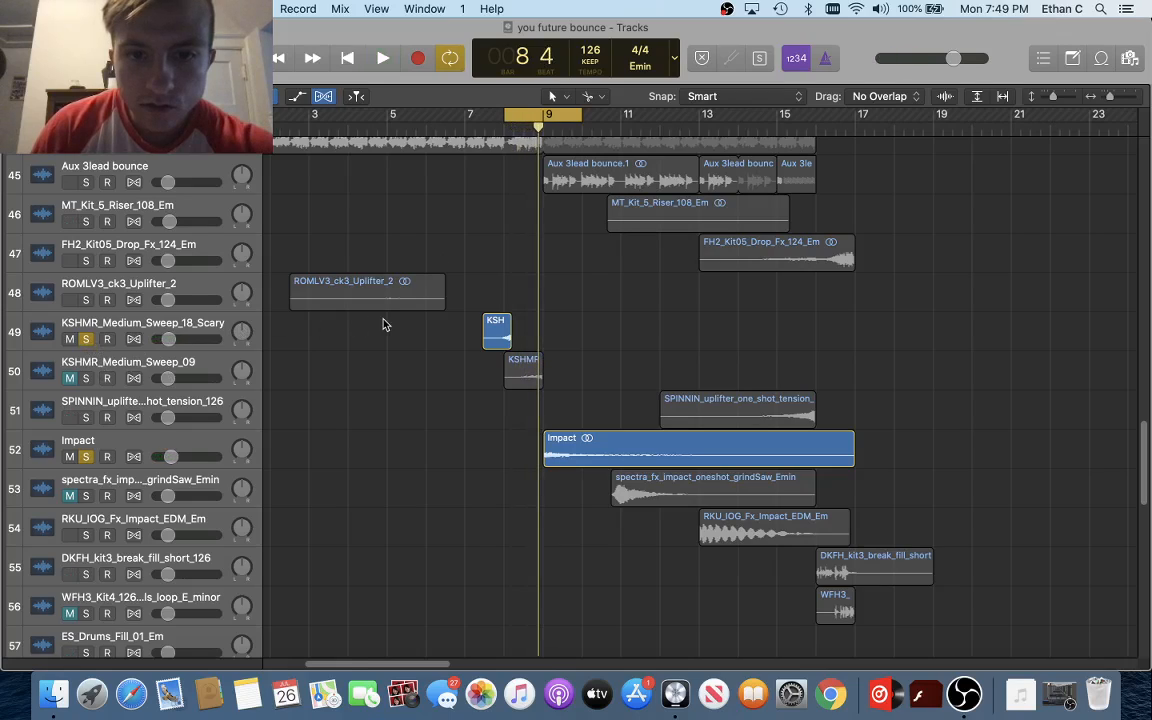
Examine the placement of the sweep region on track 49 and the Impact region on track 52 around bars 8 and 9
scroll(383, 324, "up", 5)
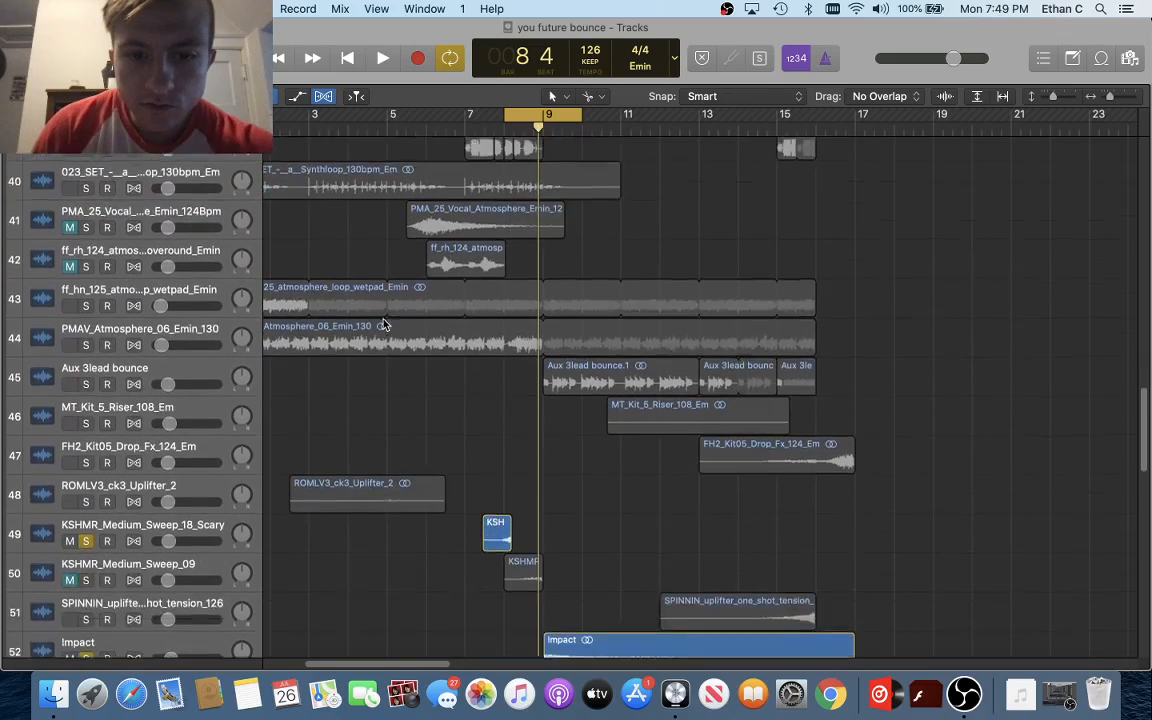
scroll(383, 324, "down", 6)
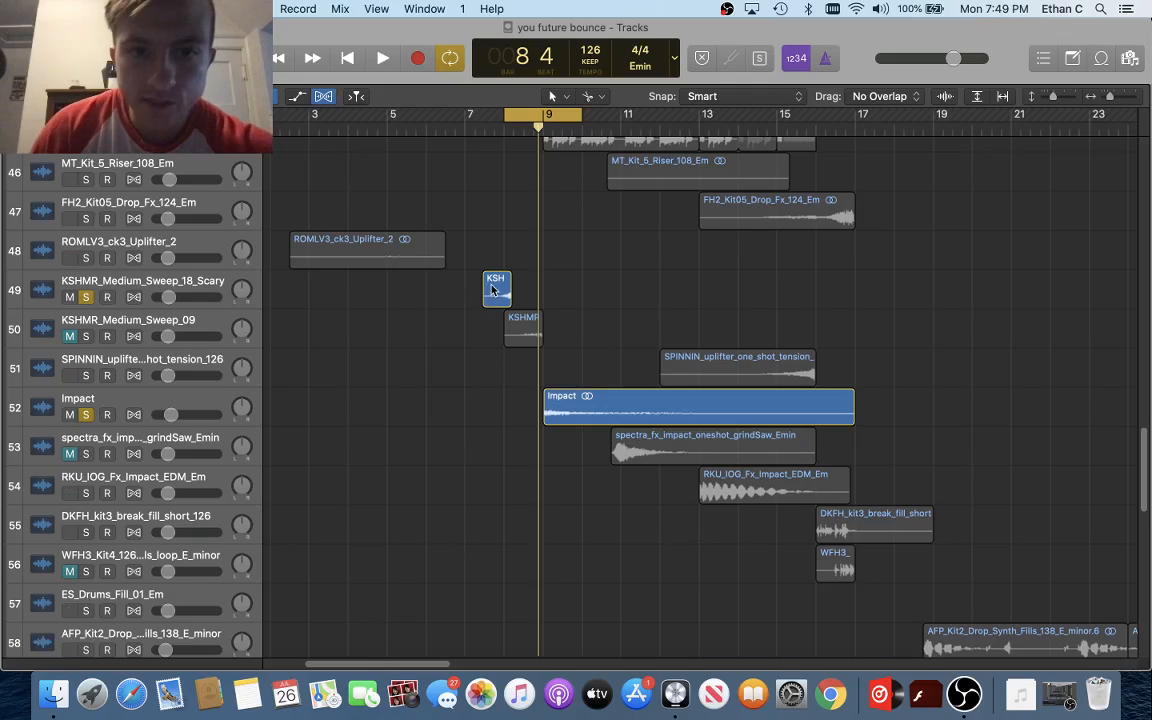
scroll(492, 290, "up", 3)
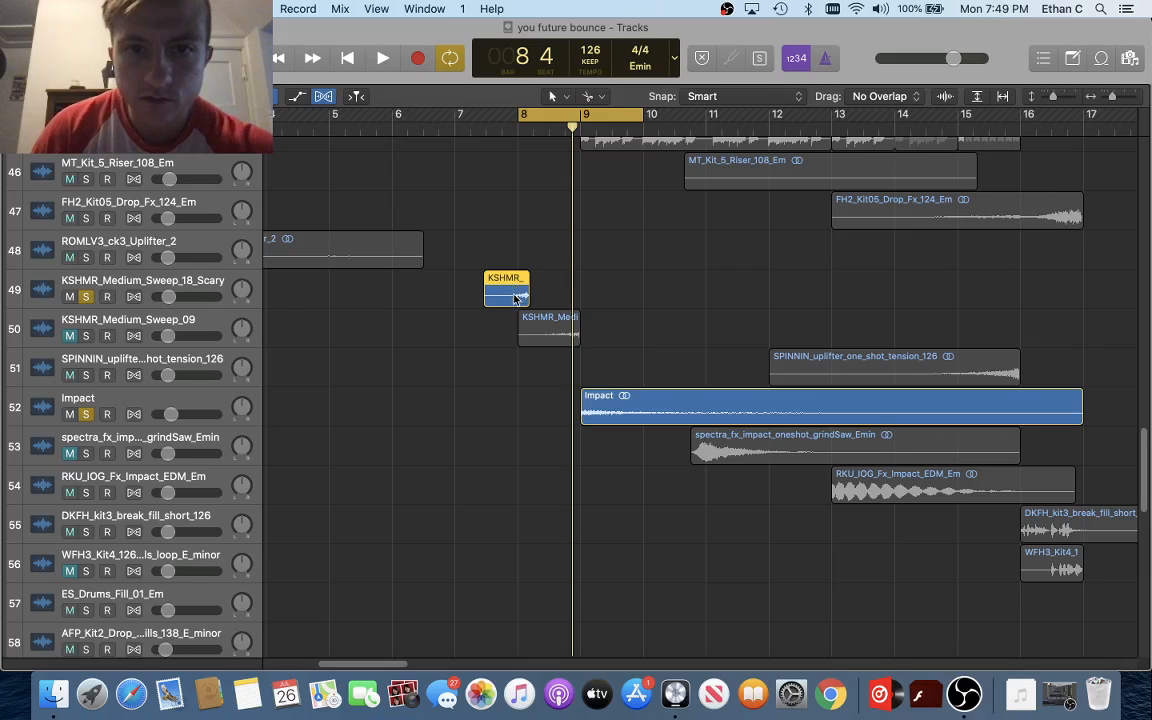
scroll(515, 299, "up", 3)
scroll(529, 298, "down", 3)
scroll(528, 293, "right", 2)
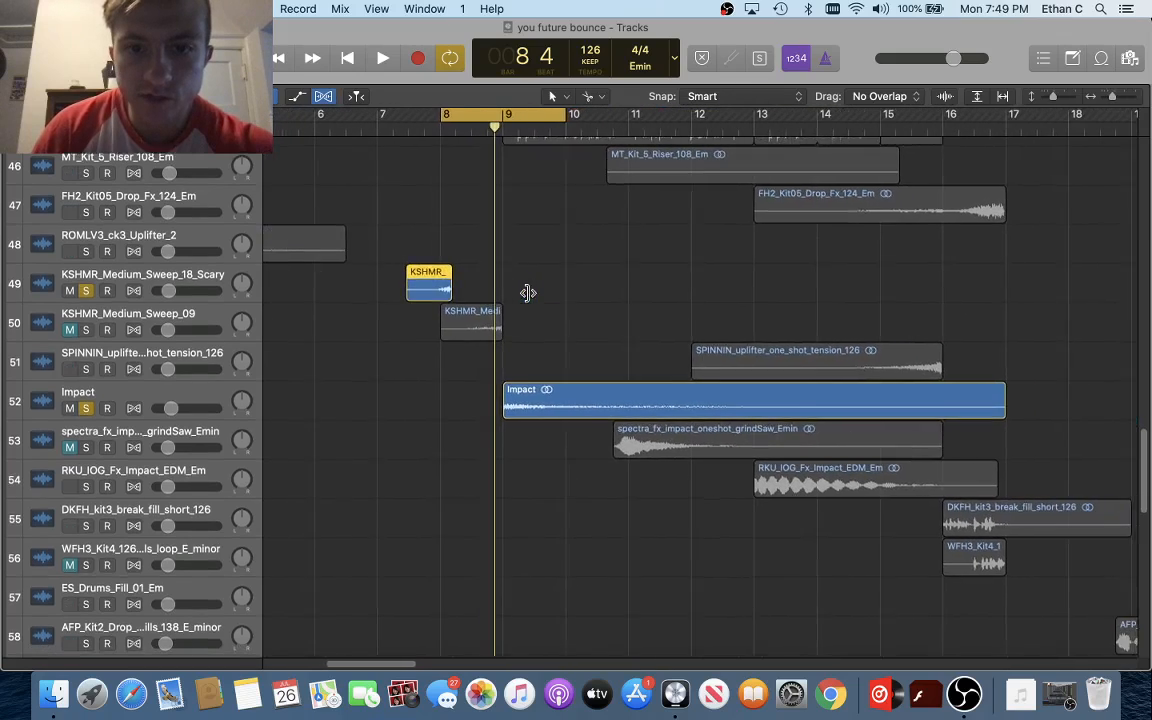
scroll(528, 293, "up", 1)
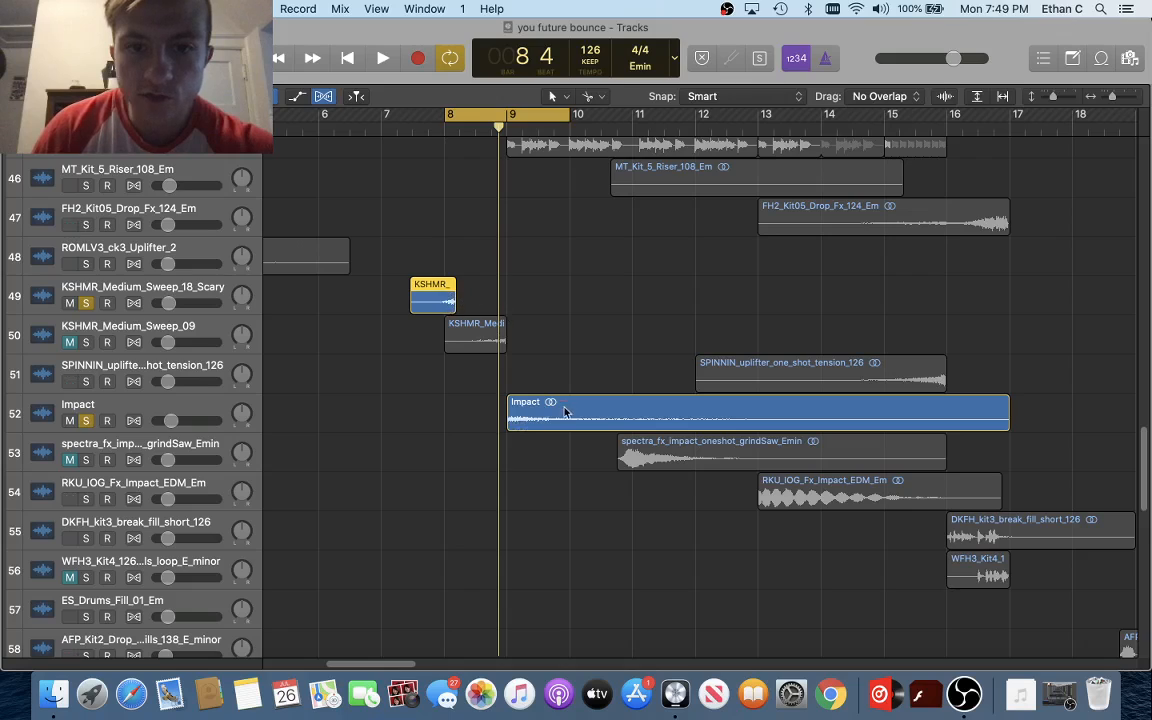
Clear the soloed tracks and play the full arrangement through the transition from bar 8 into bar 9, then stop playback
scroll(446, 396, "up", 5)
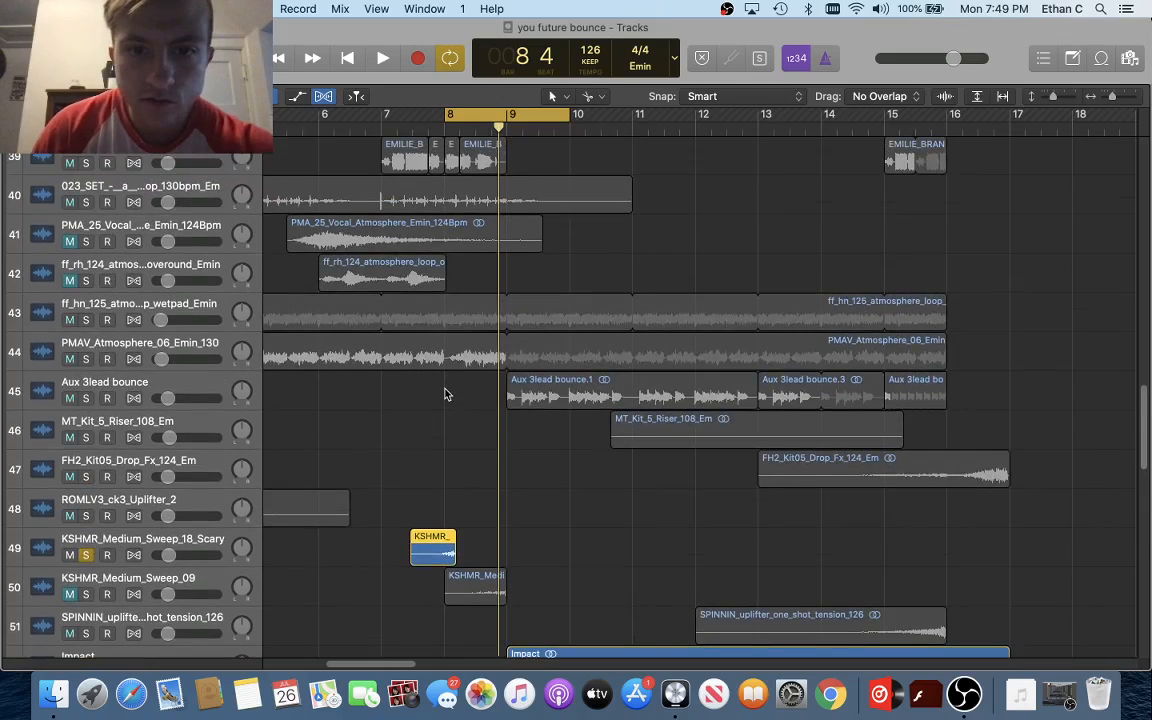
scroll(446, 393, "up", 6)
scroll(446, 393, "up", 15)
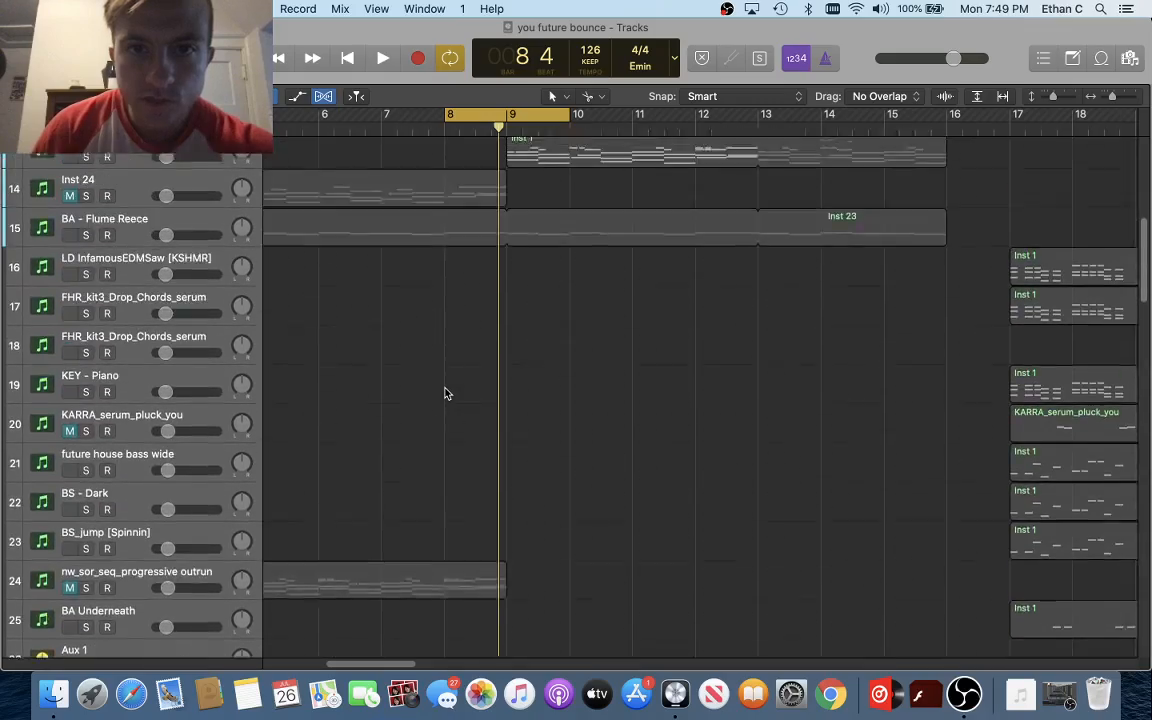
scroll(446, 393, "down", 4)
scroll(446, 393, "down", 20)
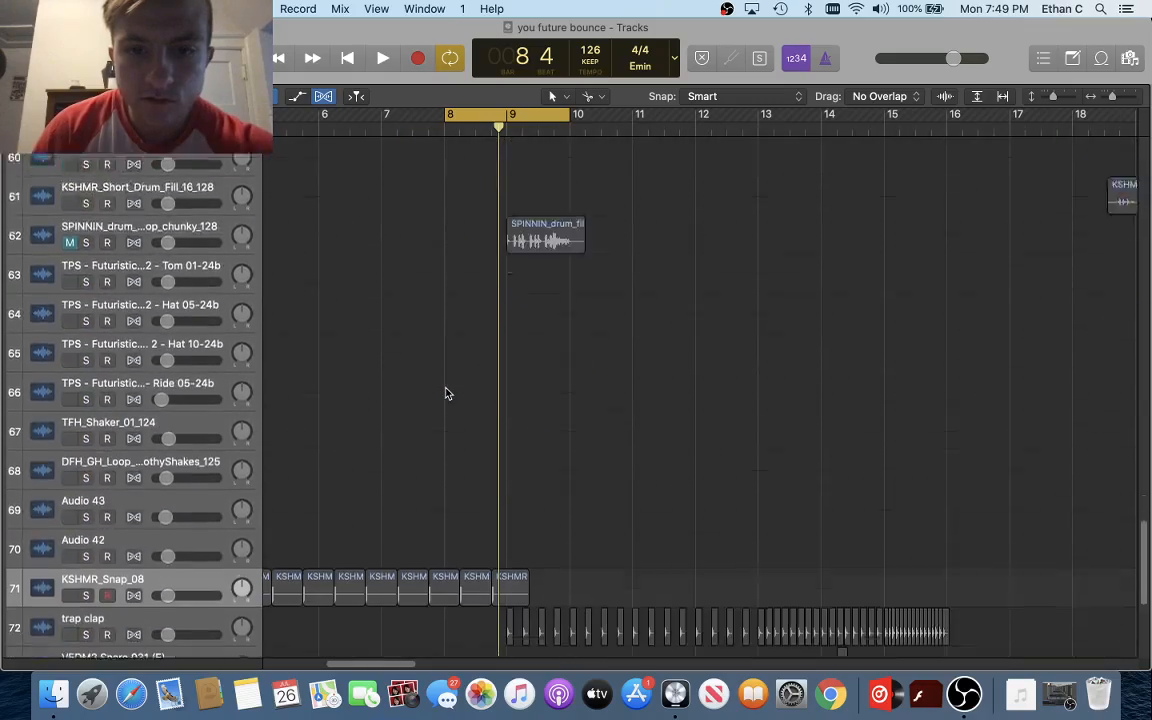
scroll(446, 393, "down", 3)
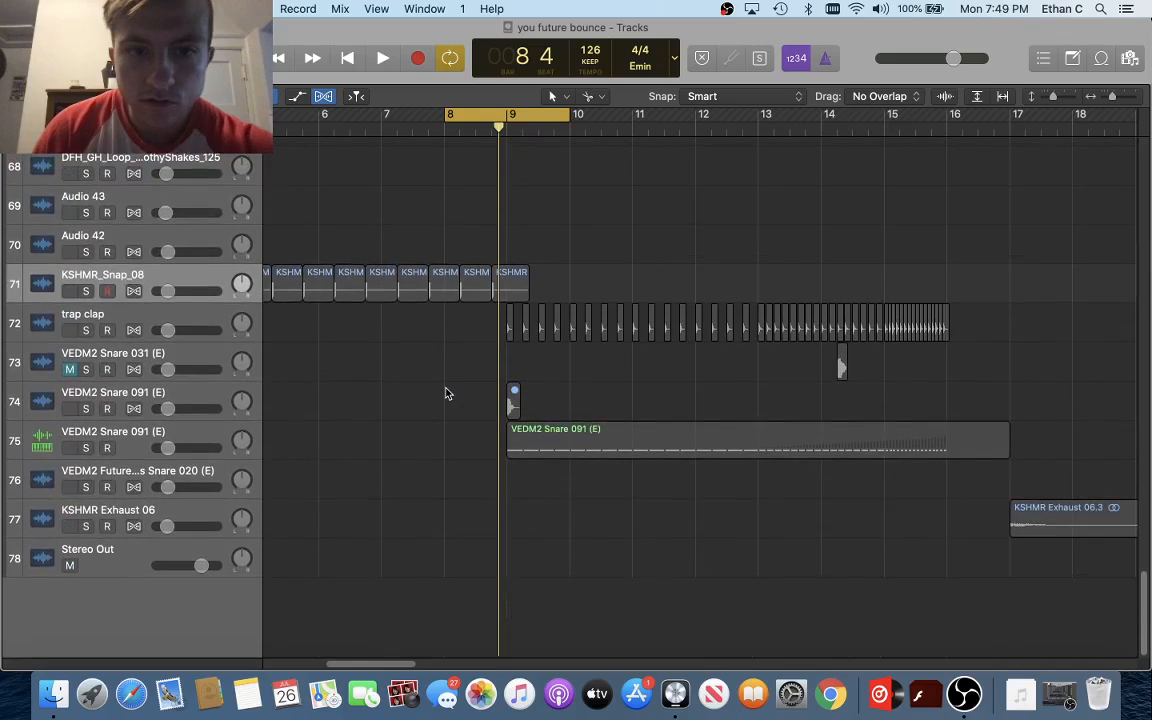
key("super+a")
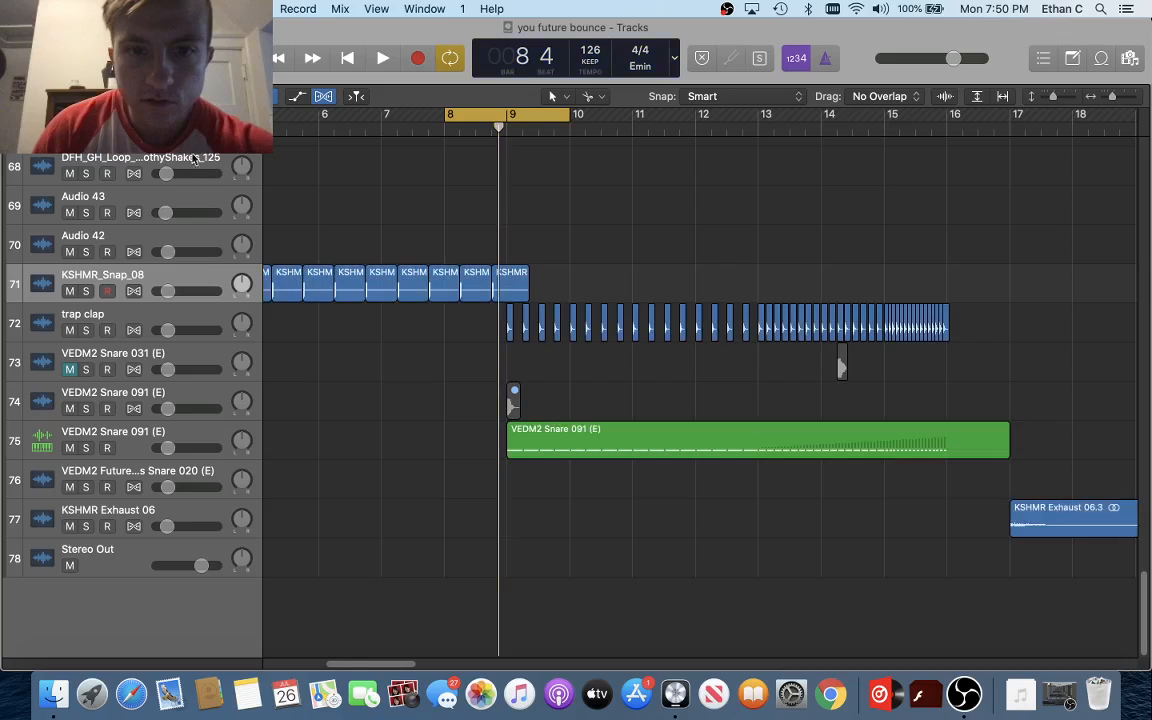
key("space")
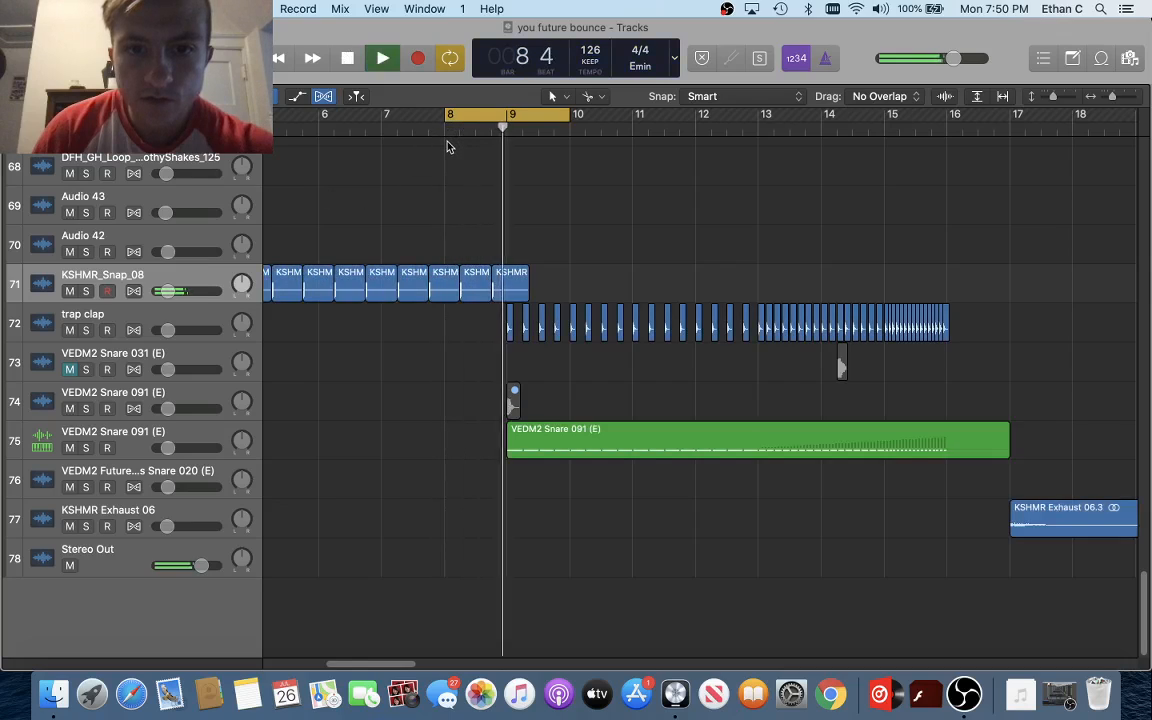
scroll(448, 147, "up", 2)
scroll(533, 222, "up", 20)
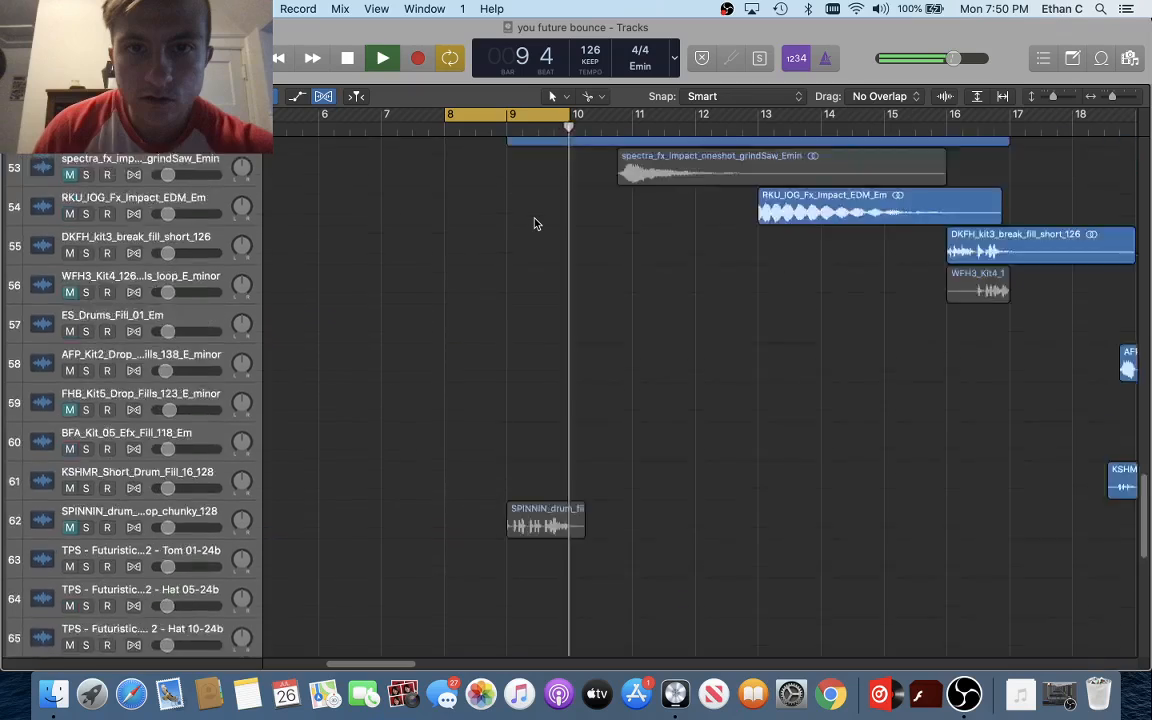
key("space")
Set the cycle range to bars 9 through 16, play the start of that section with all tracks active, and stop playback
left_click_drag(513, 113, 938, 200)
scroll(850, 204, "right", 3)
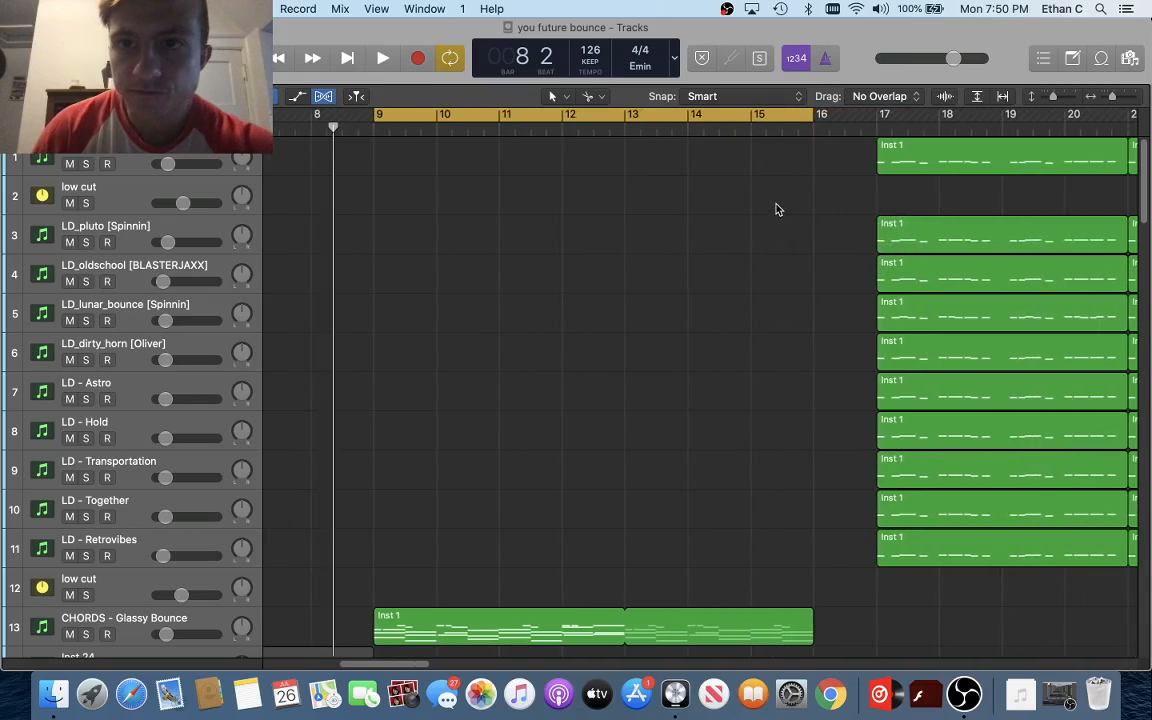
key("space")
scroll(537, 262, "down", 10)
scroll(538, 263, "down", 8)
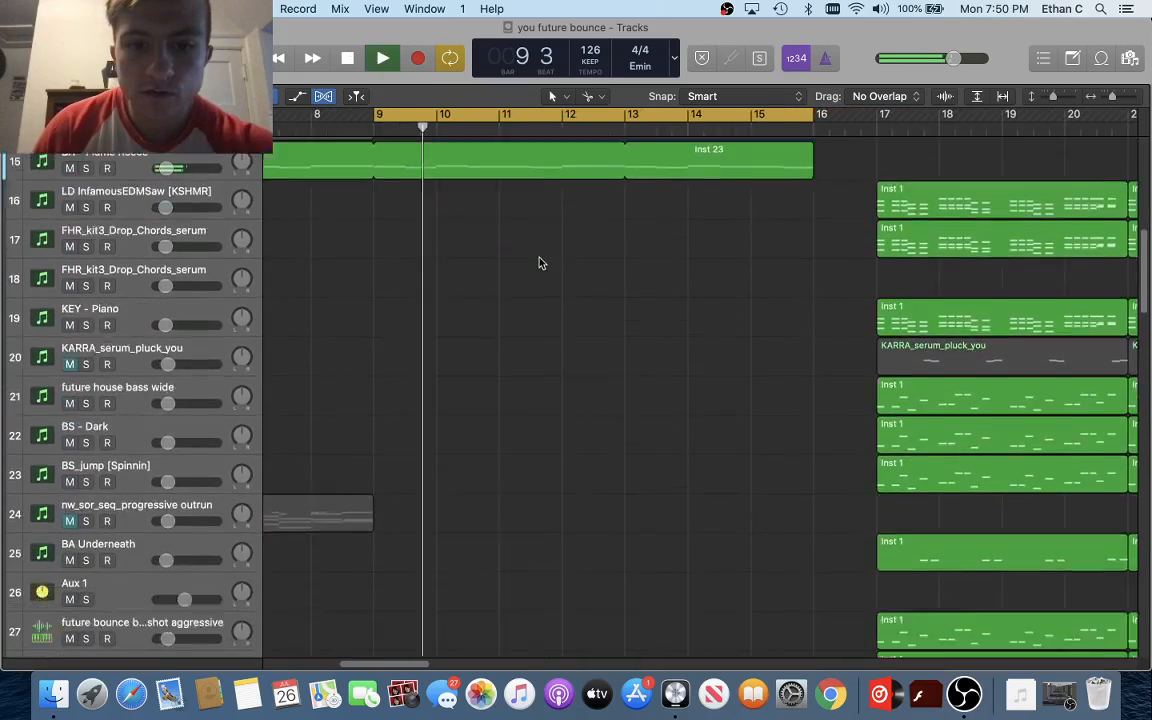
scroll(540, 262, "up", 9)
scroll(540, 262, "down", 2)
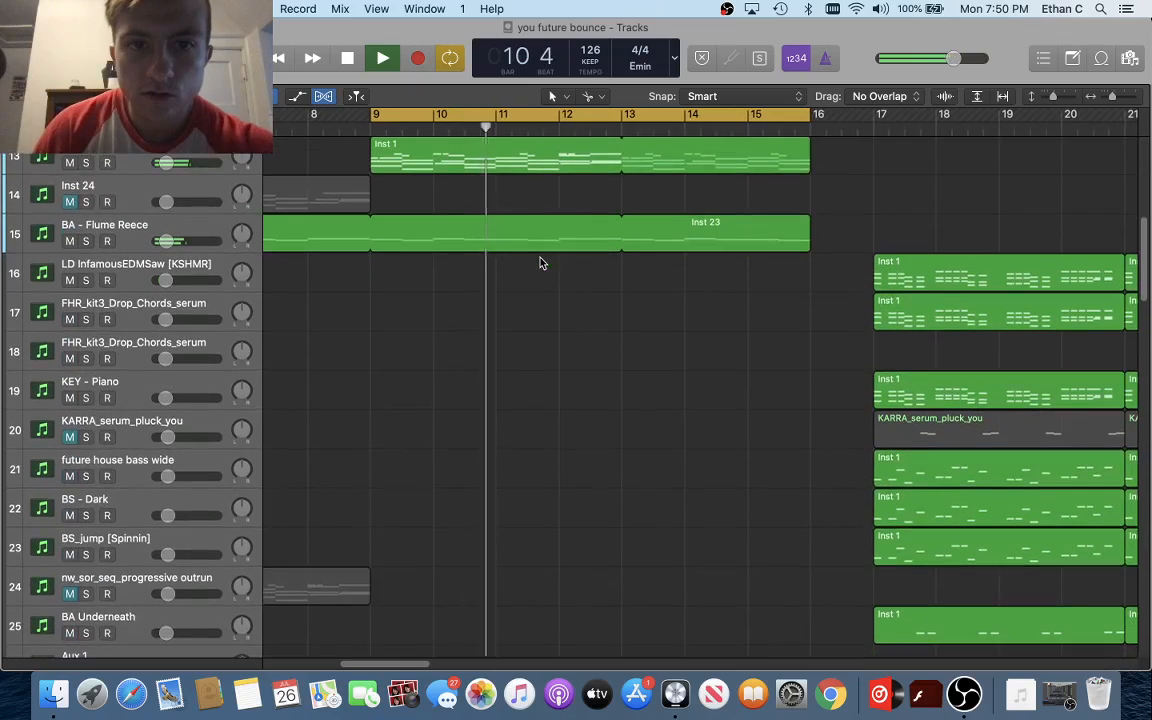
scroll(540, 262, "down", 6)
key("space")
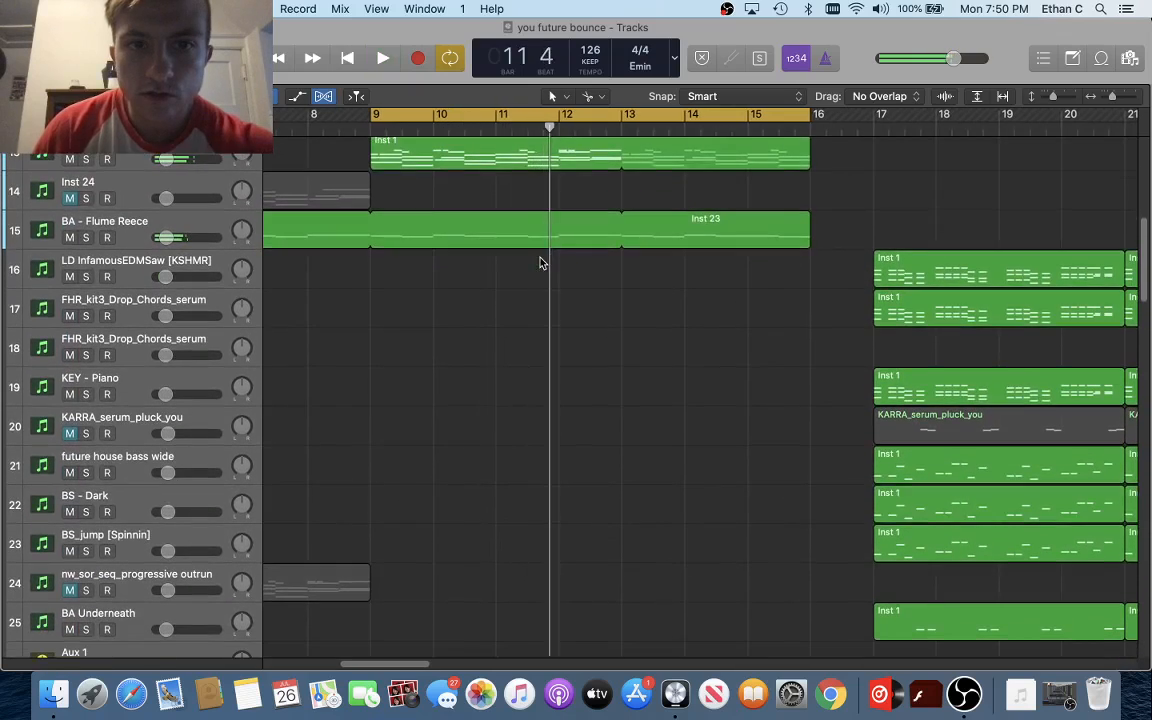
scroll(540, 262, "up", 2)
scroll(455, 296, "up", 4)
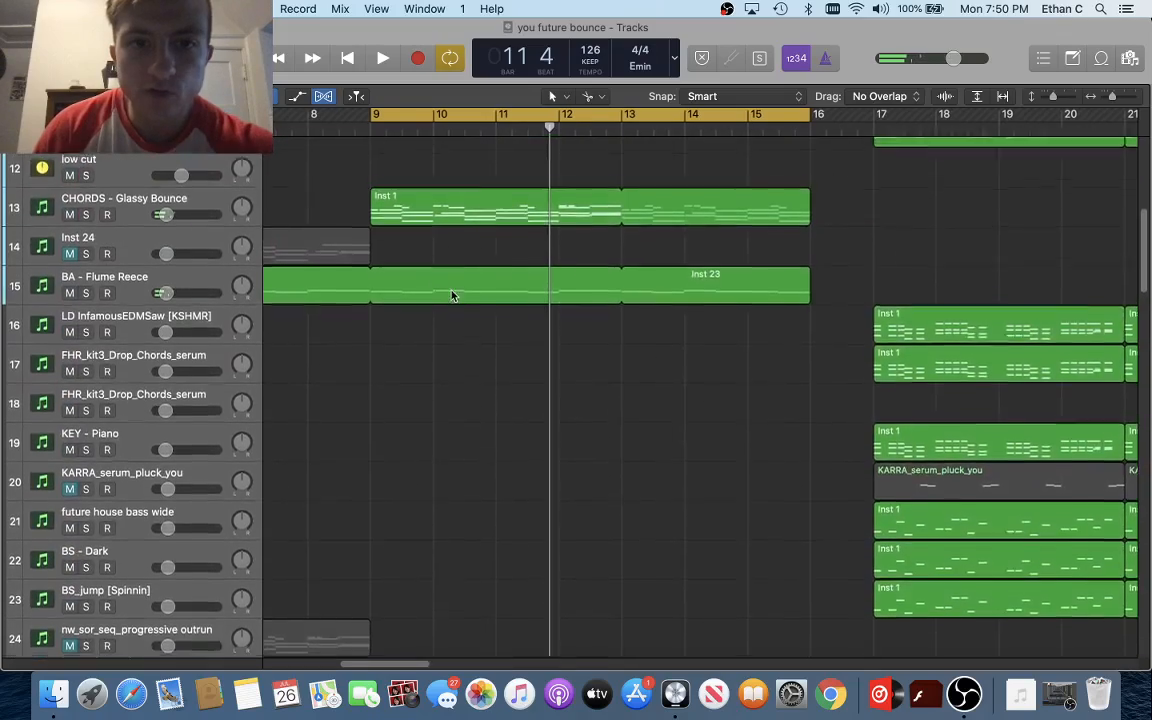
Solo the Aux 3lead bounce track and listen to its regions within the cycle range
scroll(463, 298, "down", 20)
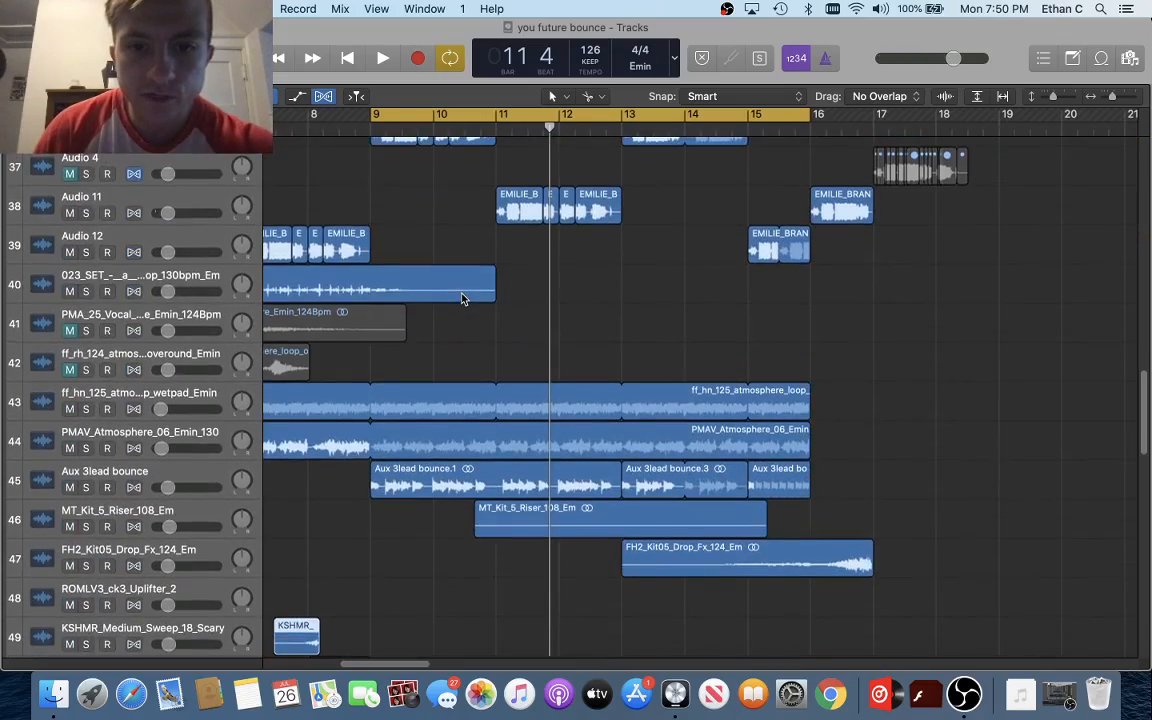
scroll(415, 319, "down", 4)
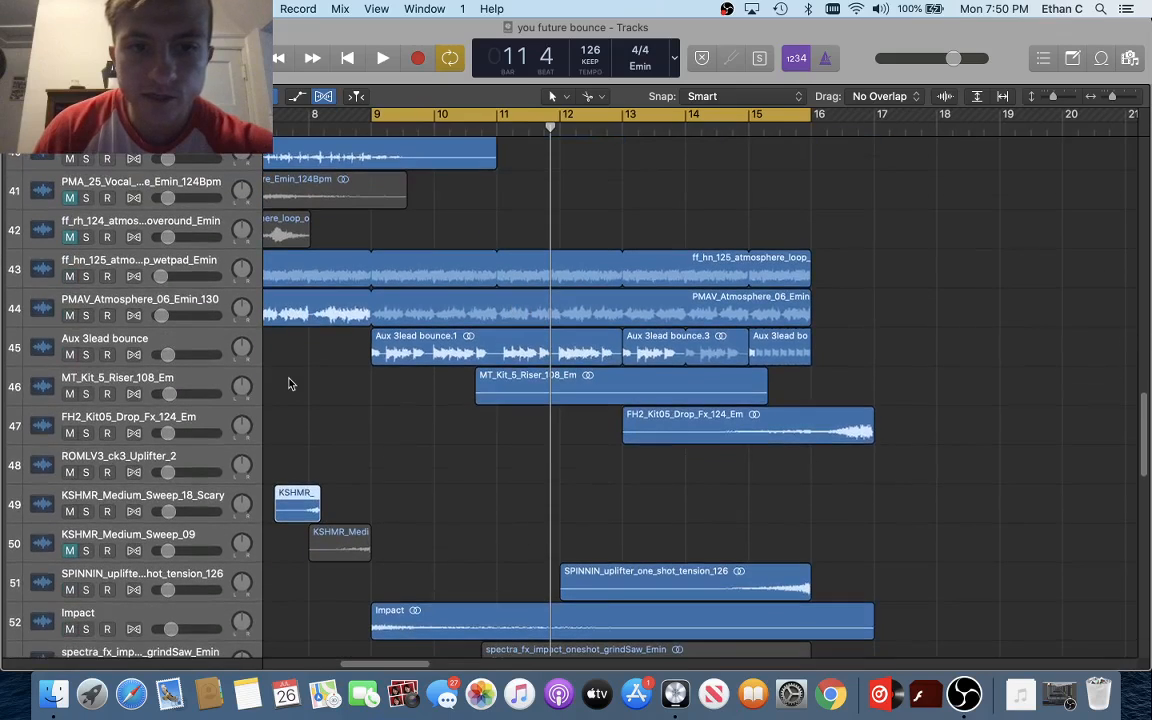
left_click(85, 355)
key("space")
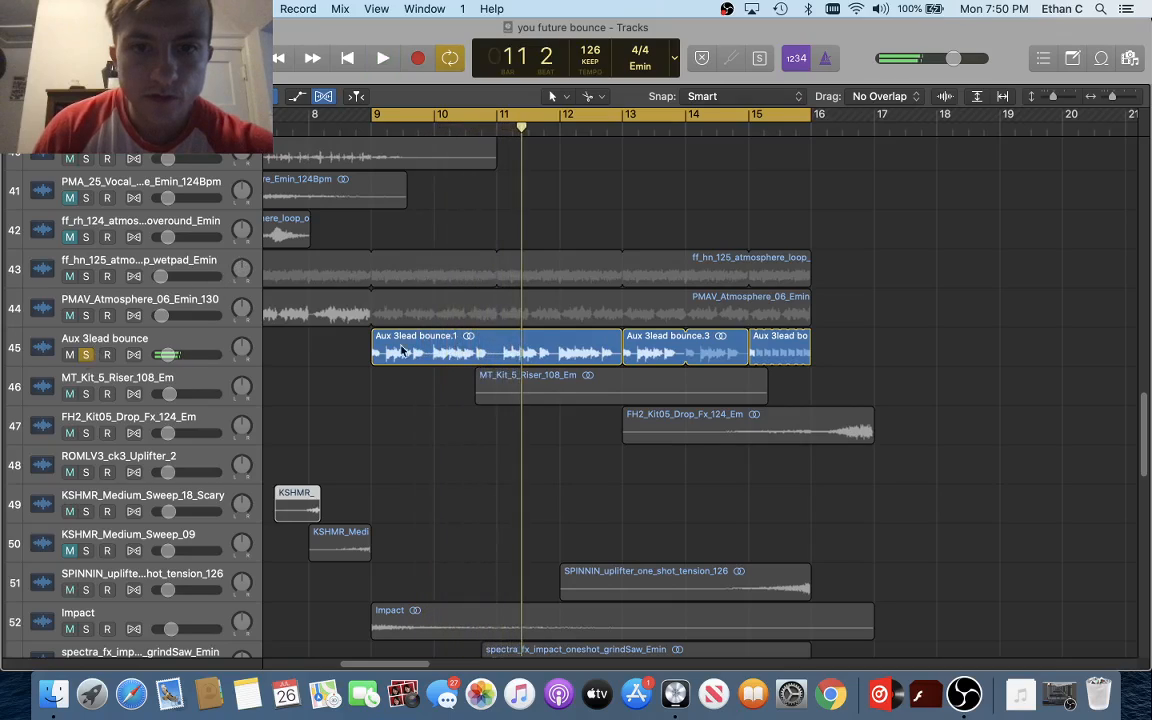
scroll(445, 358, "down", 3)
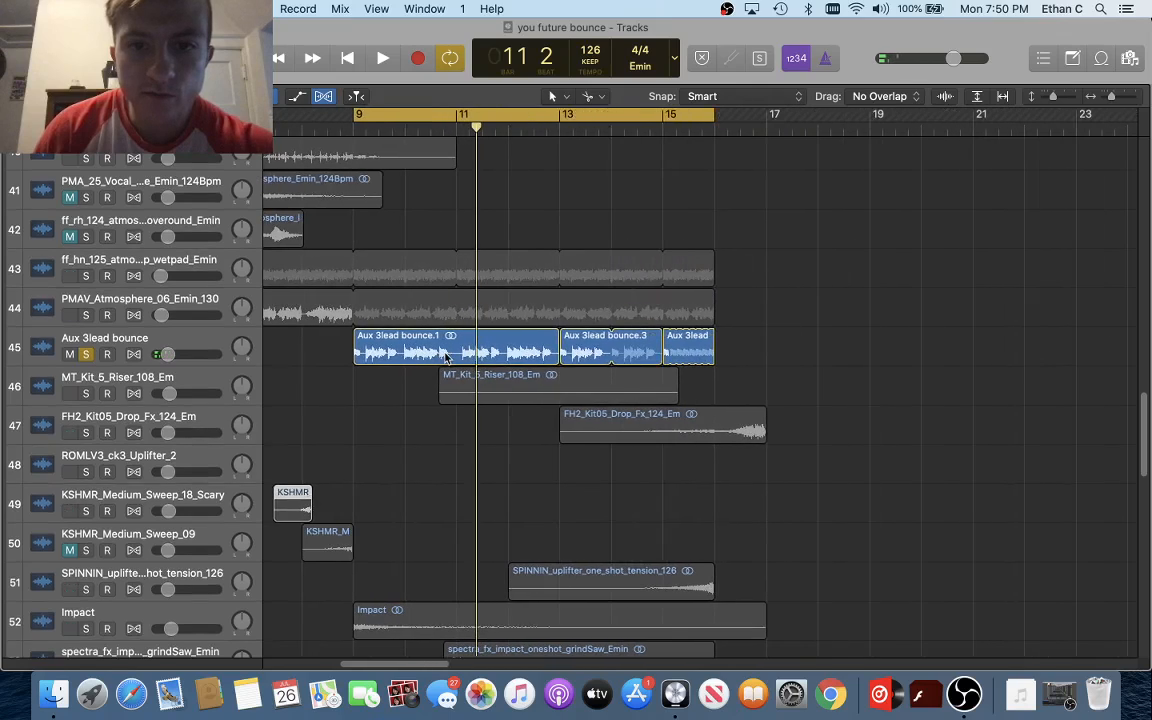
scroll(428, 372, "up", 3)
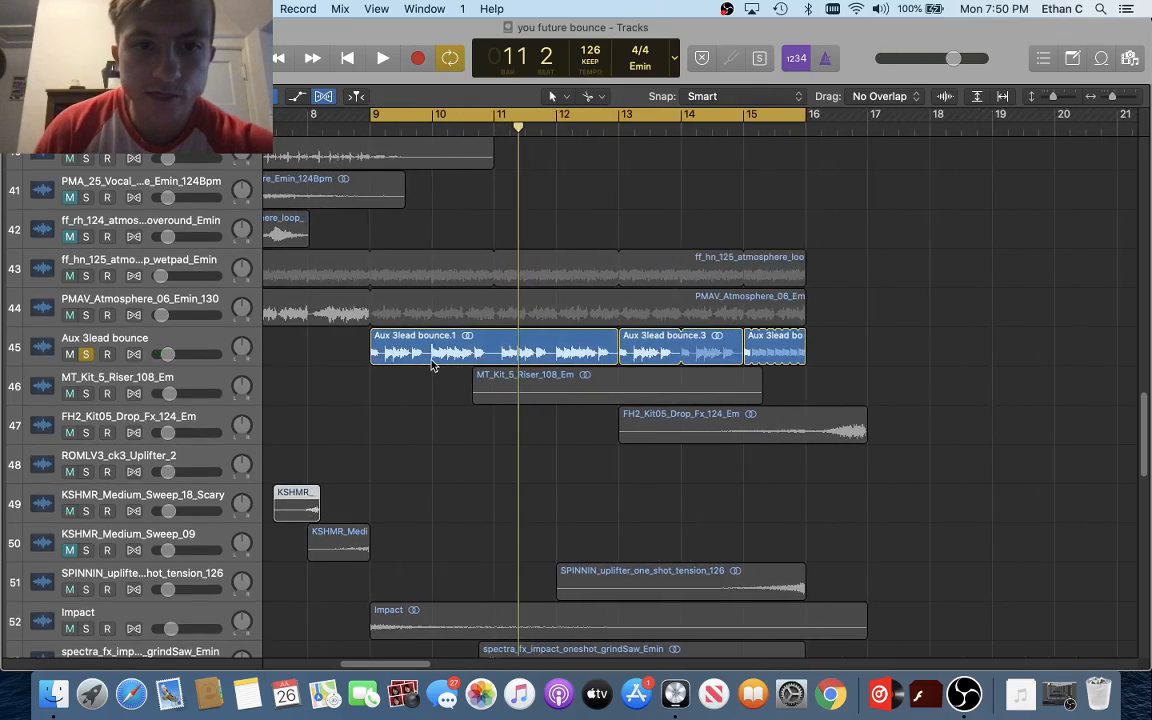
scroll(432, 365, "up", 3)
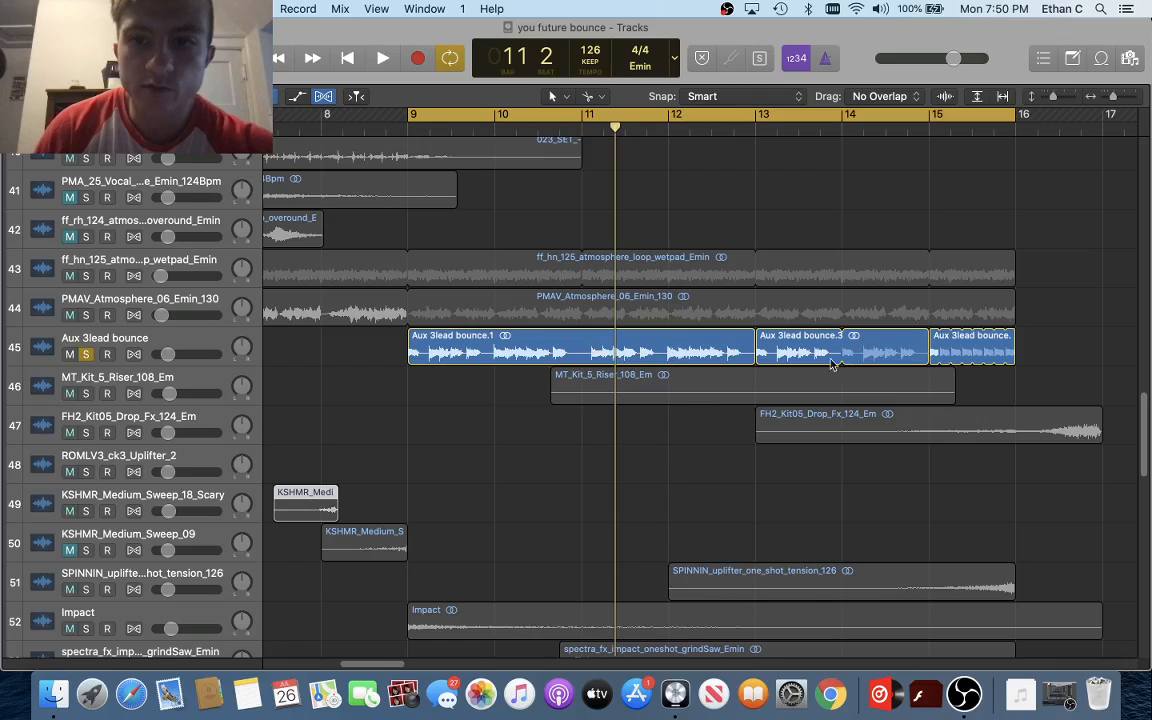
Show the track automation and play the Aux 3lead bounce regions through their Cutoff curve from bar 9
left_click(298, 98)
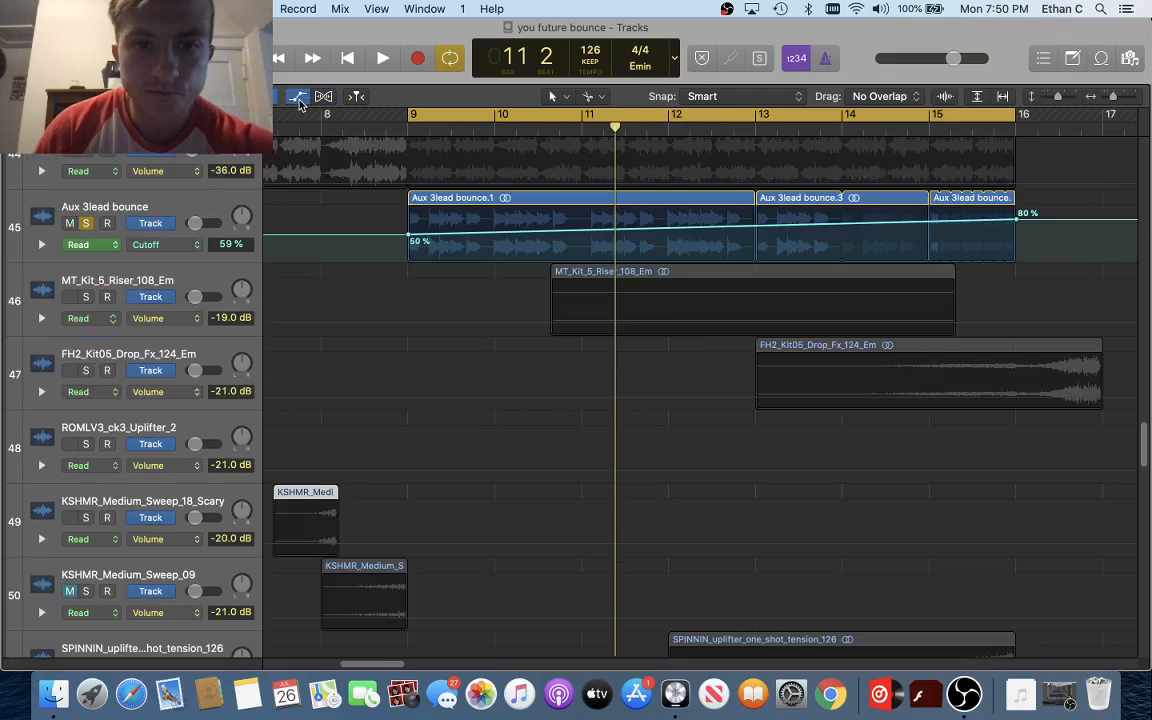
scroll(335, 145, "up", 4)
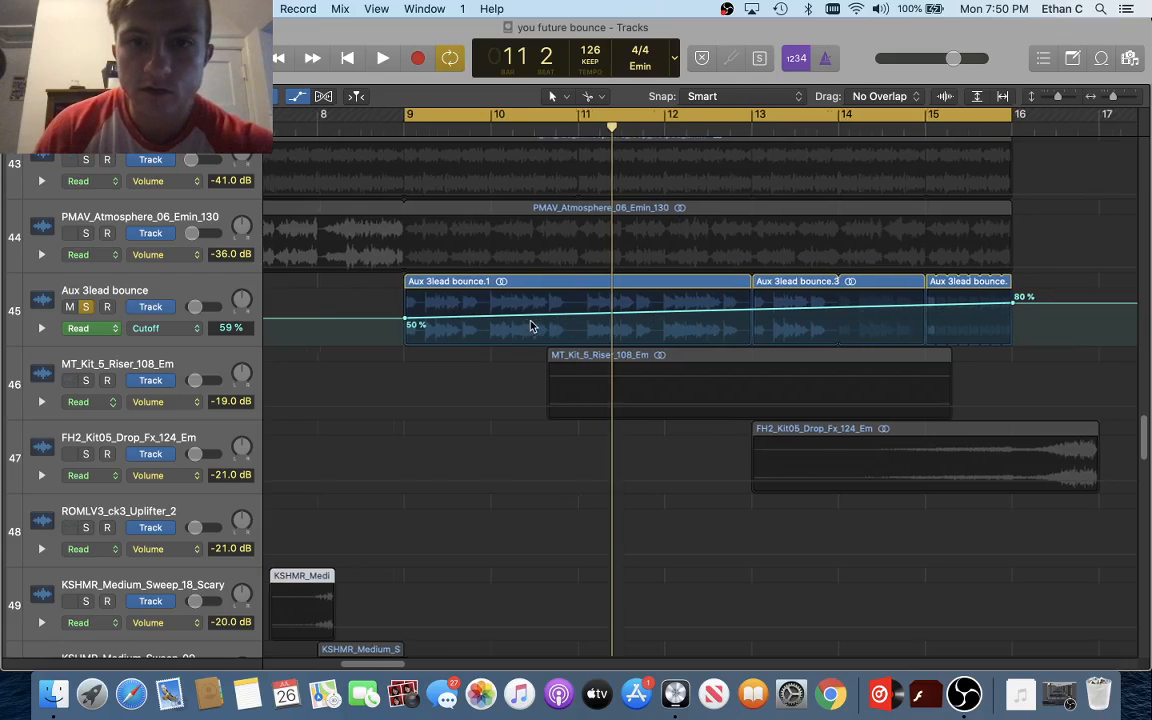
scroll(532, 327, "right", 3)
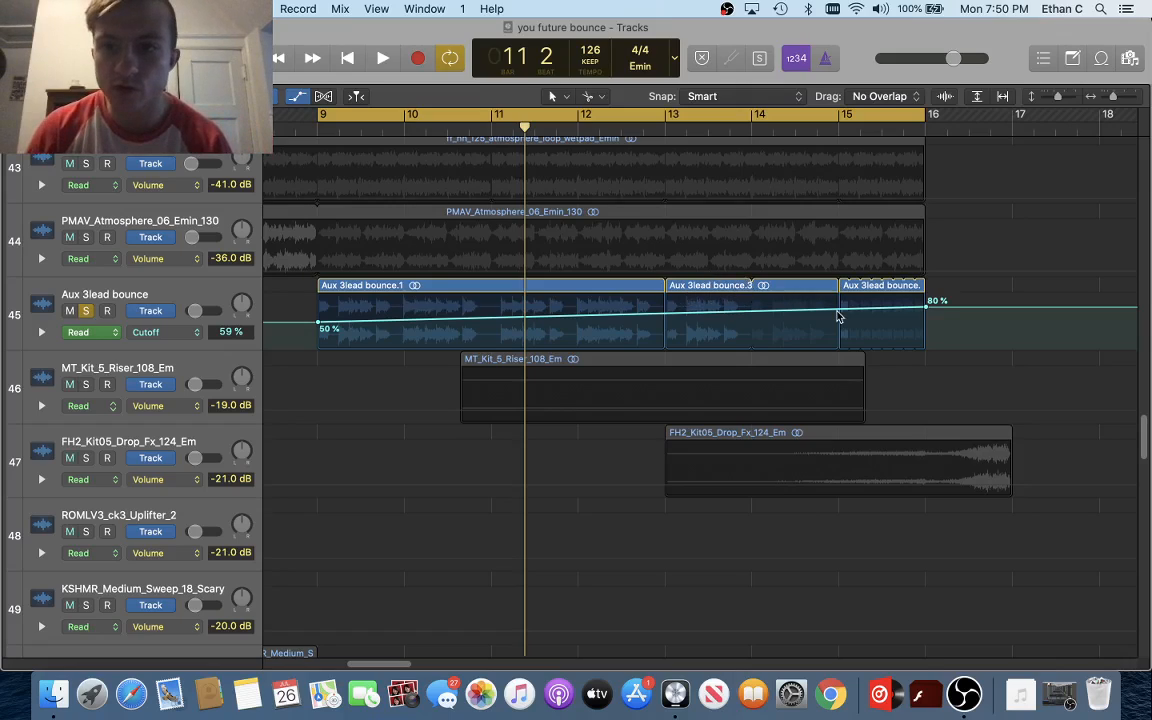
scroll(847, 290, "up", 3)
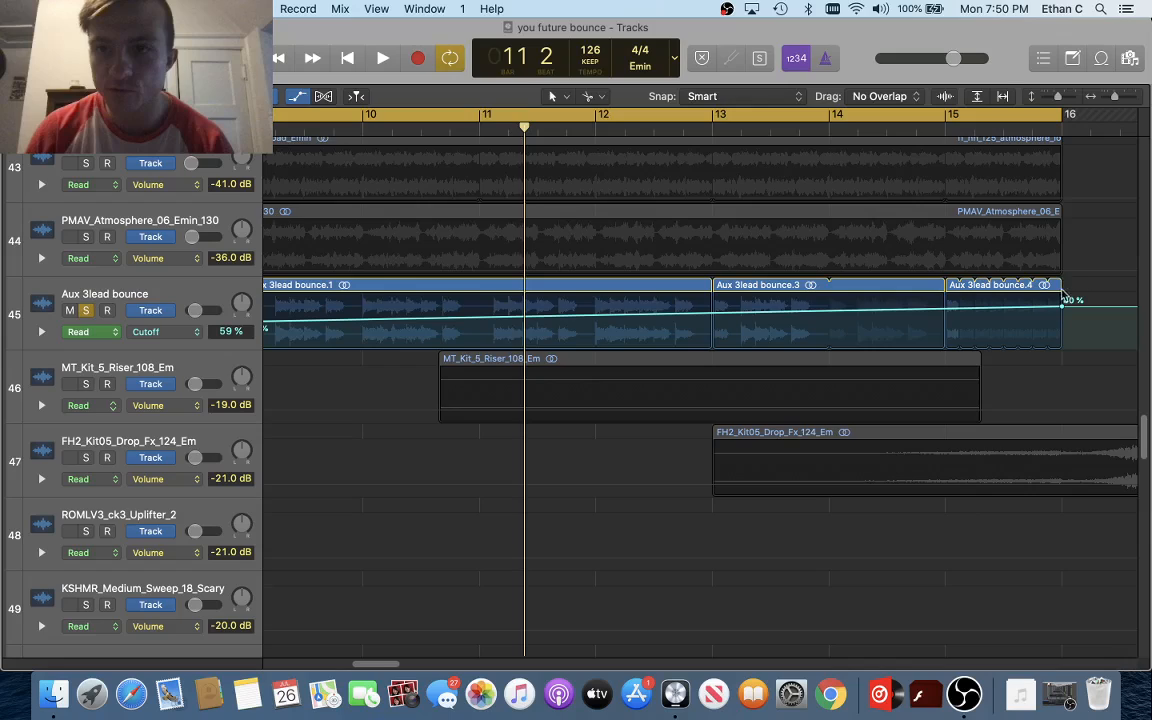
scroll(813, 306, "down", 6)
scroll(462, 302, "left", 2)
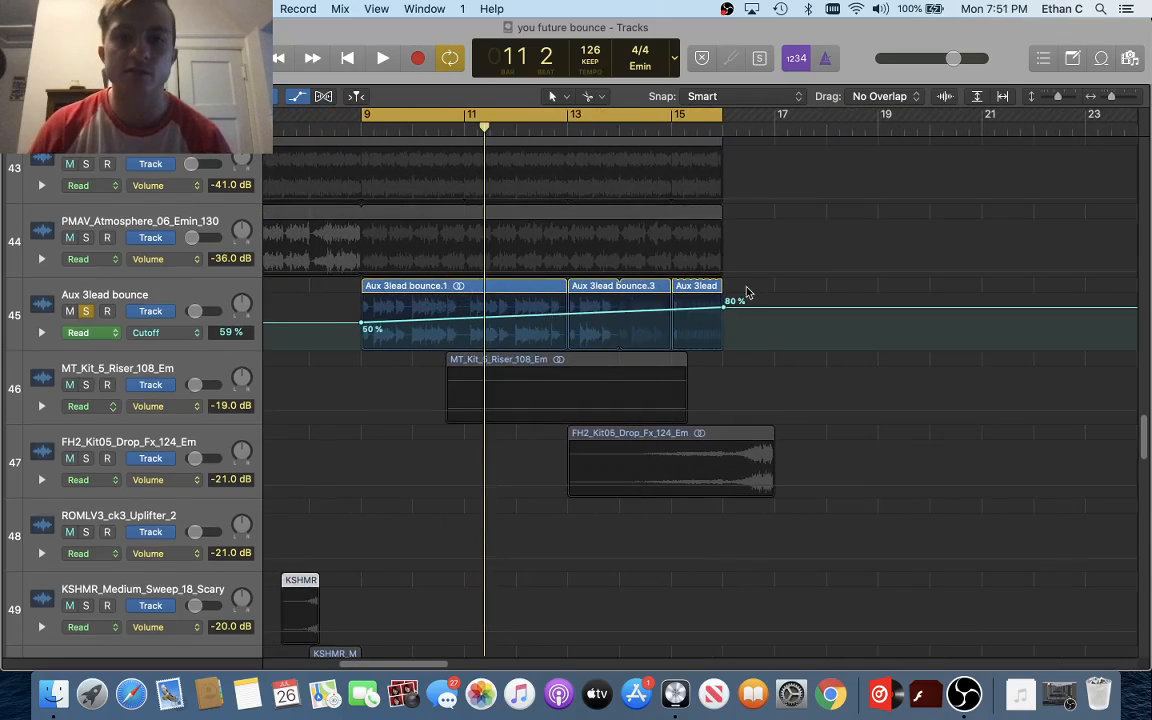
key("space")
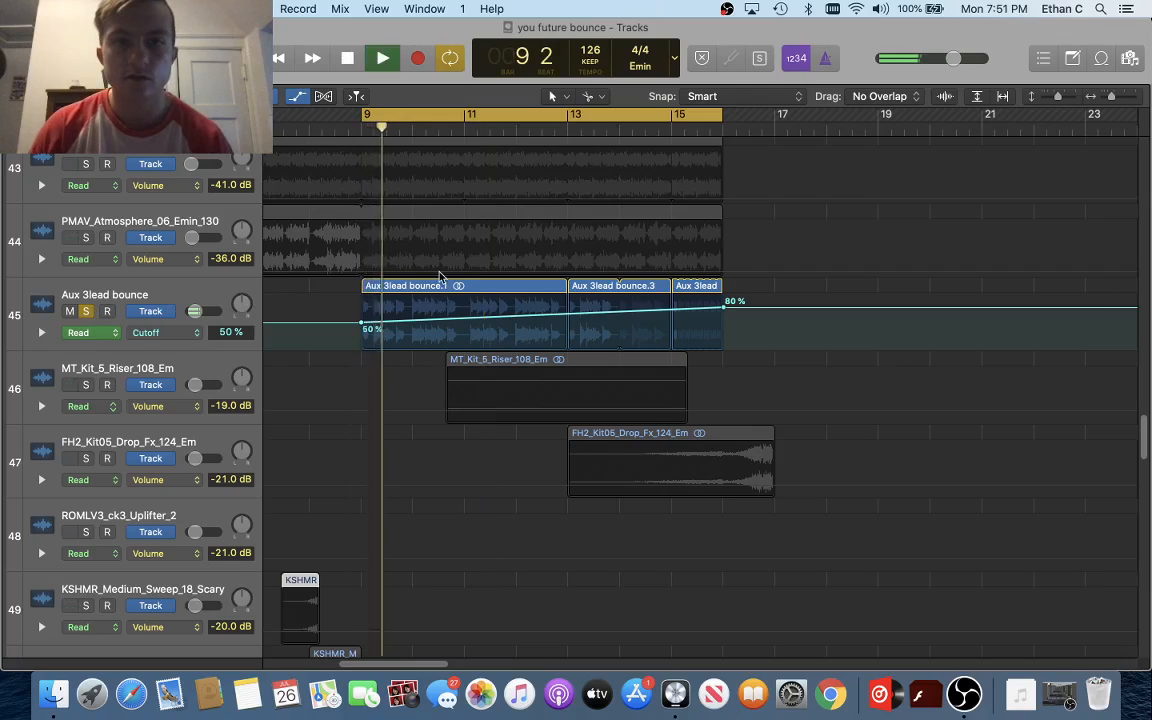
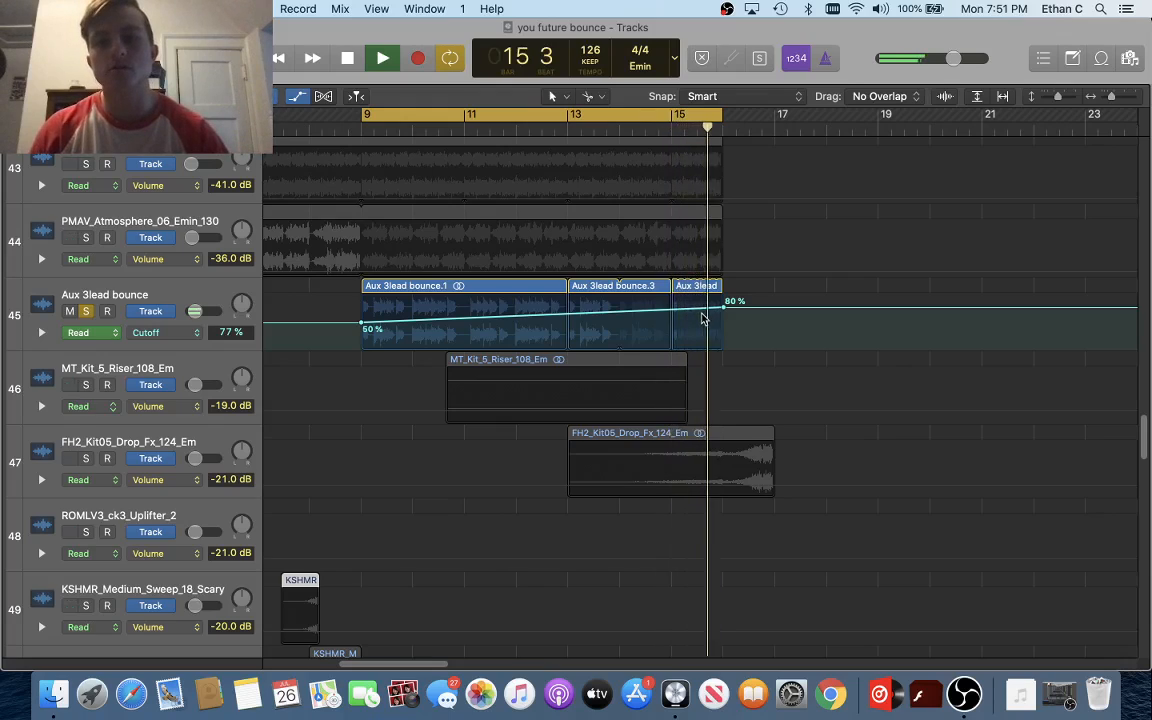
key("space")
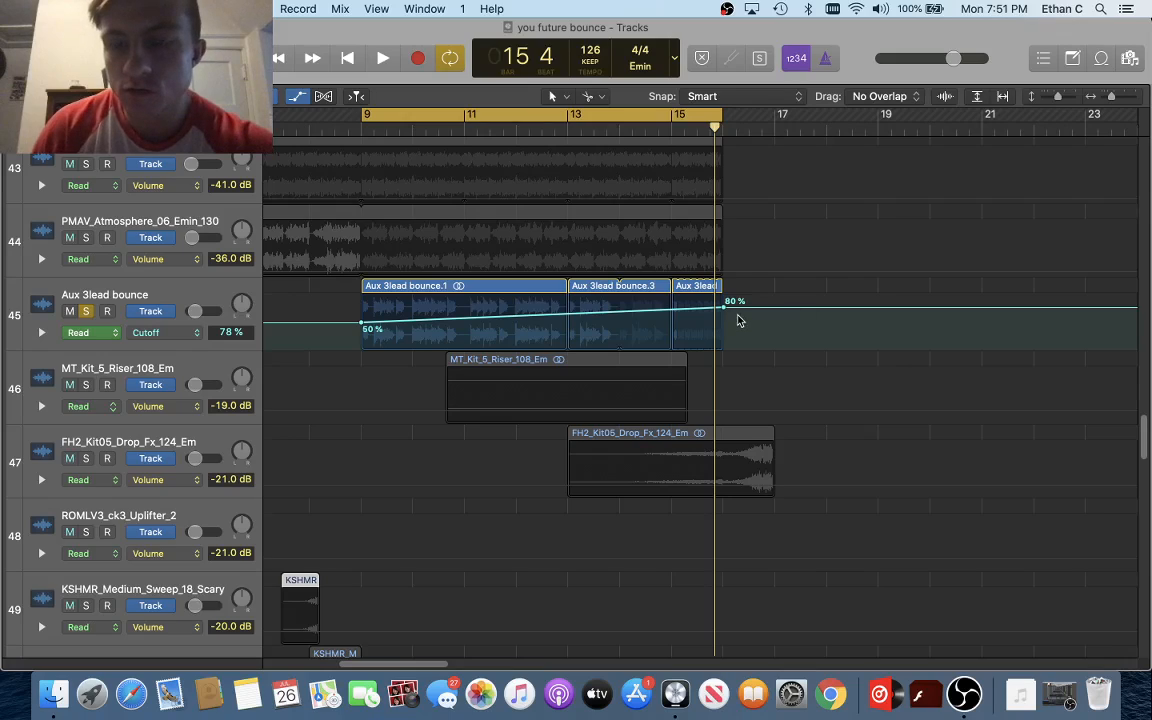
Move the playhead to bar 17 and look over the lead, vocal and effects tracks in the arrangement
scroll(739, 320, "right", 2)
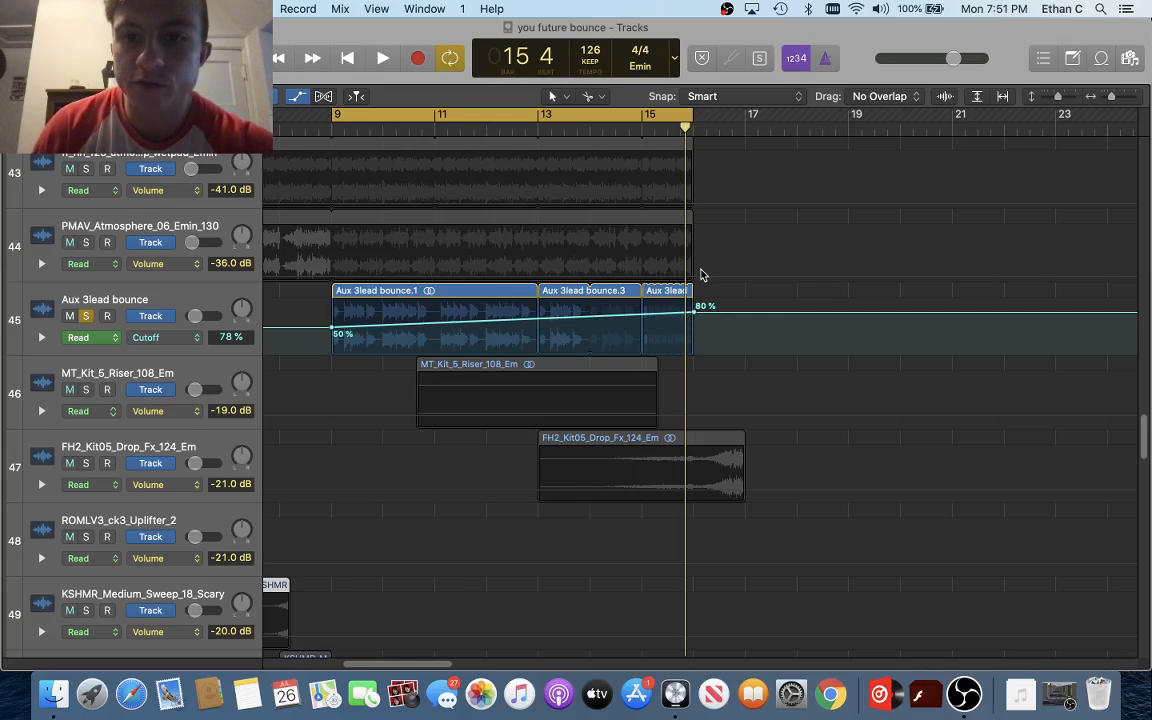
left_click(743, 133)
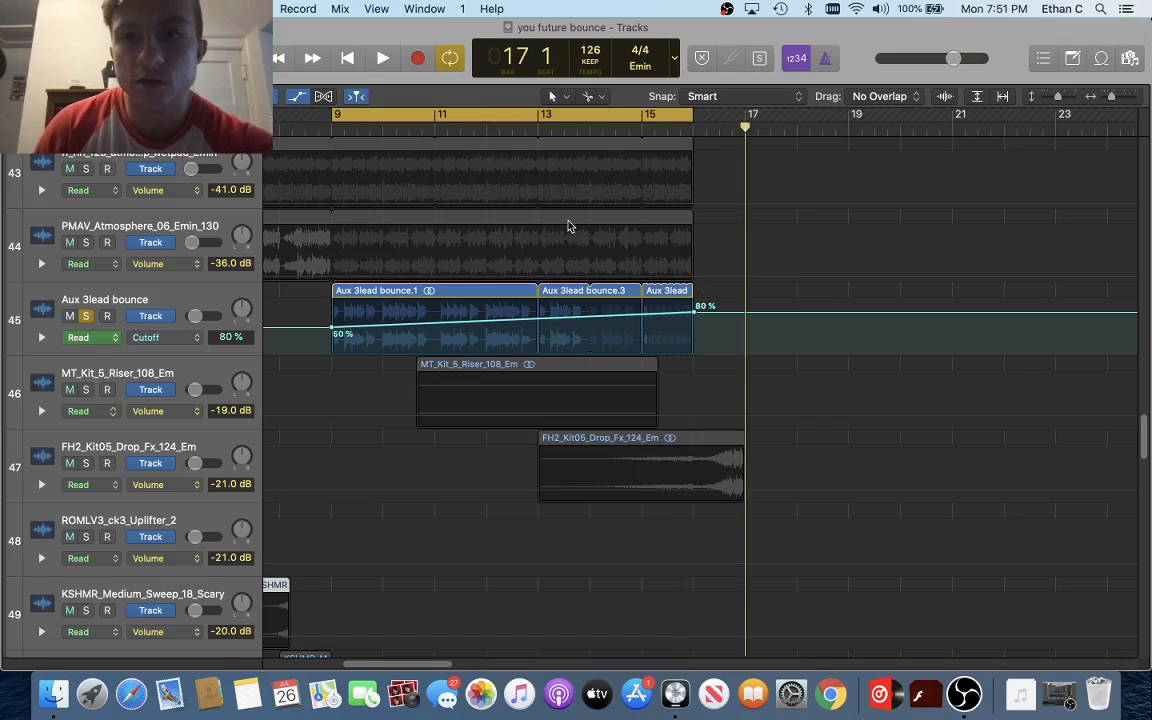
scroll(504, 344, "up", 15)
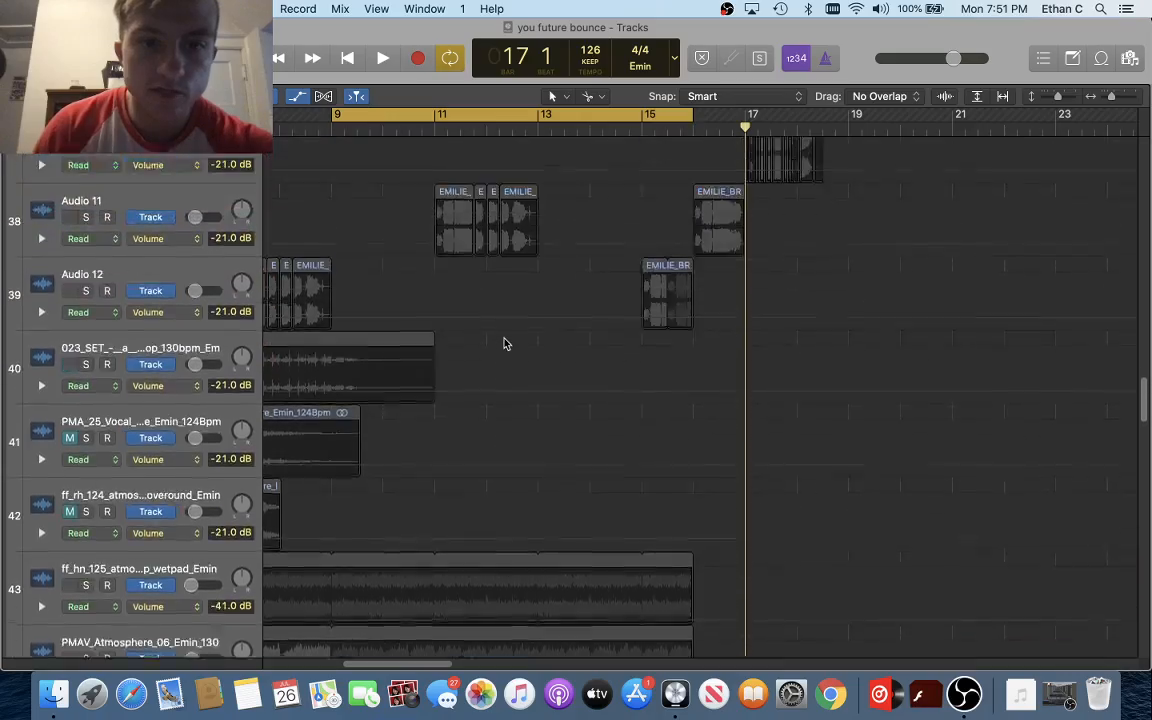
scroll(504, 344, "up", 10)
scroll(504, 344, "down", 10)
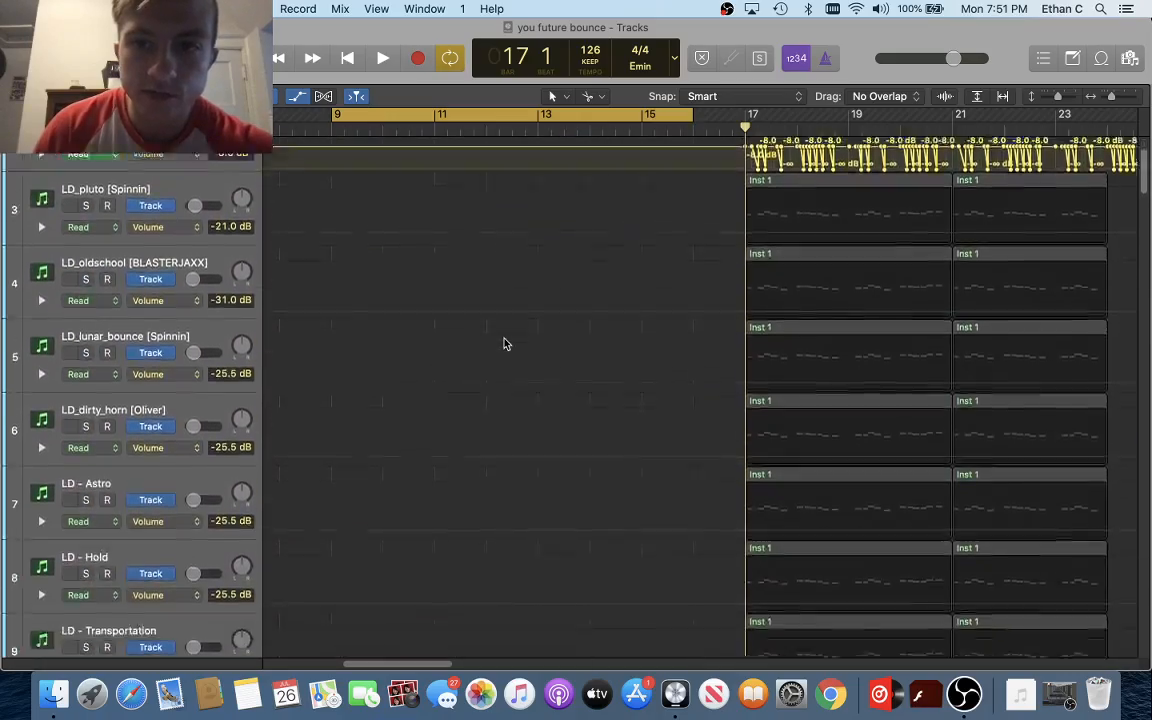
scroll(504, 344, "down", 20)
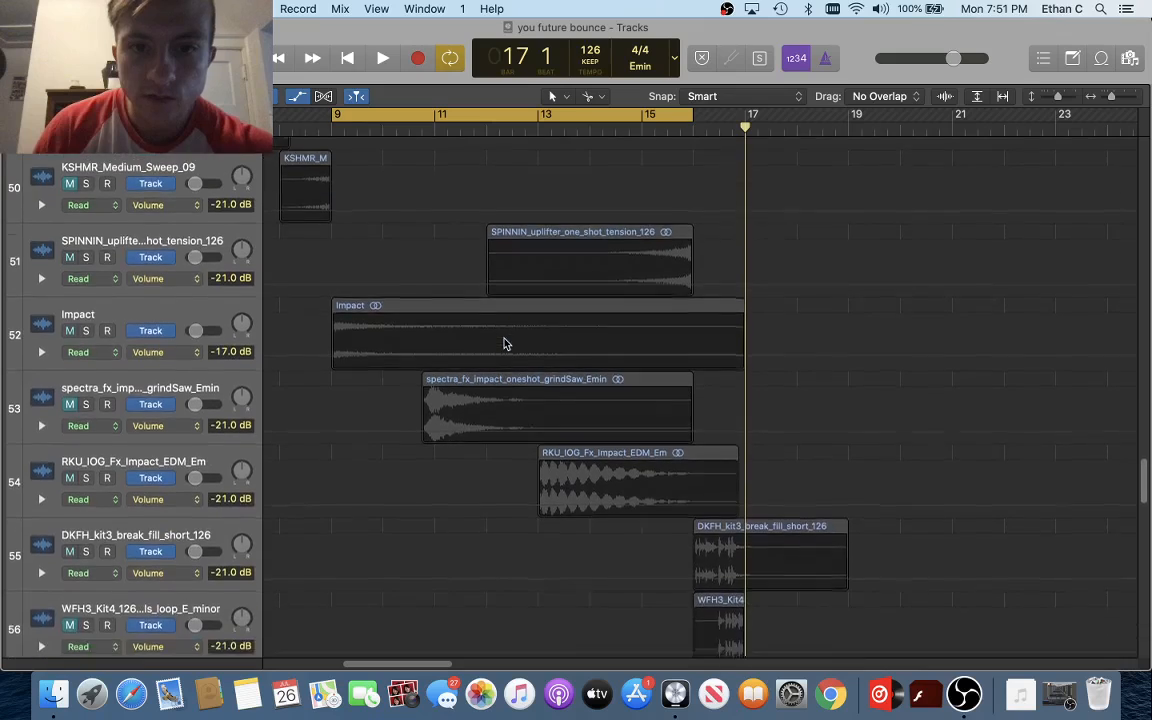
Unsolo the Aux 3lead bounce track and hide the track automation
scroll(504, 344, "up", 3)
scroll(390, 286, "up", 3)
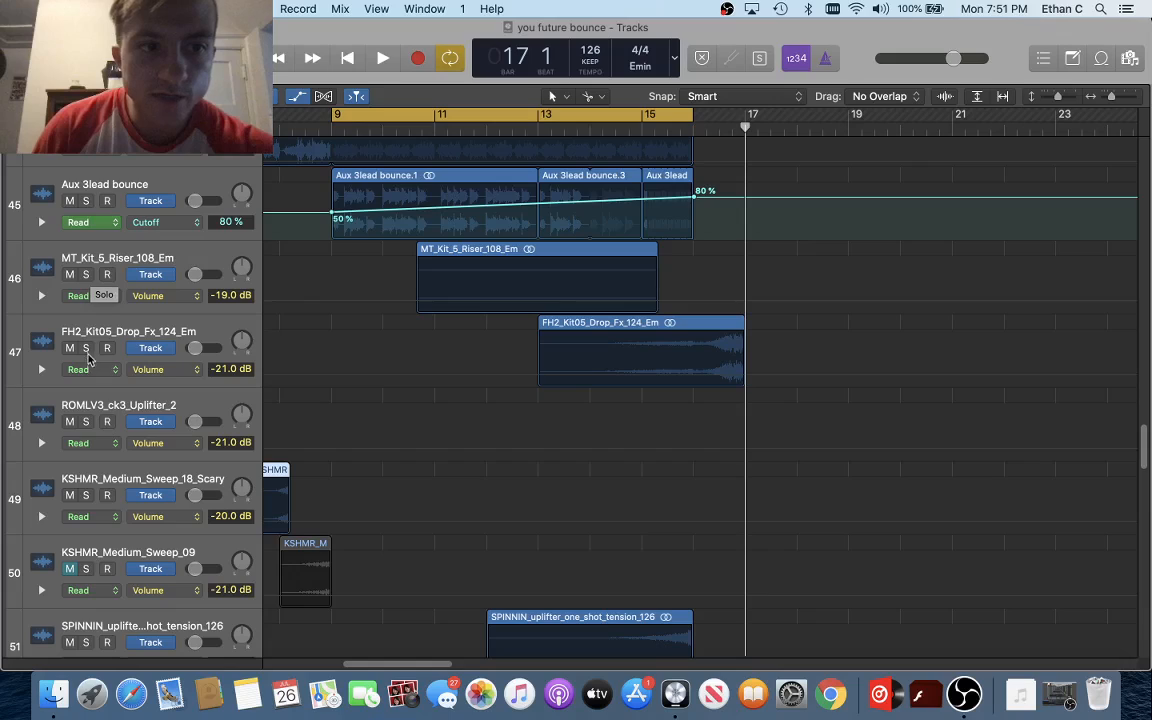
left_click(296, 98)
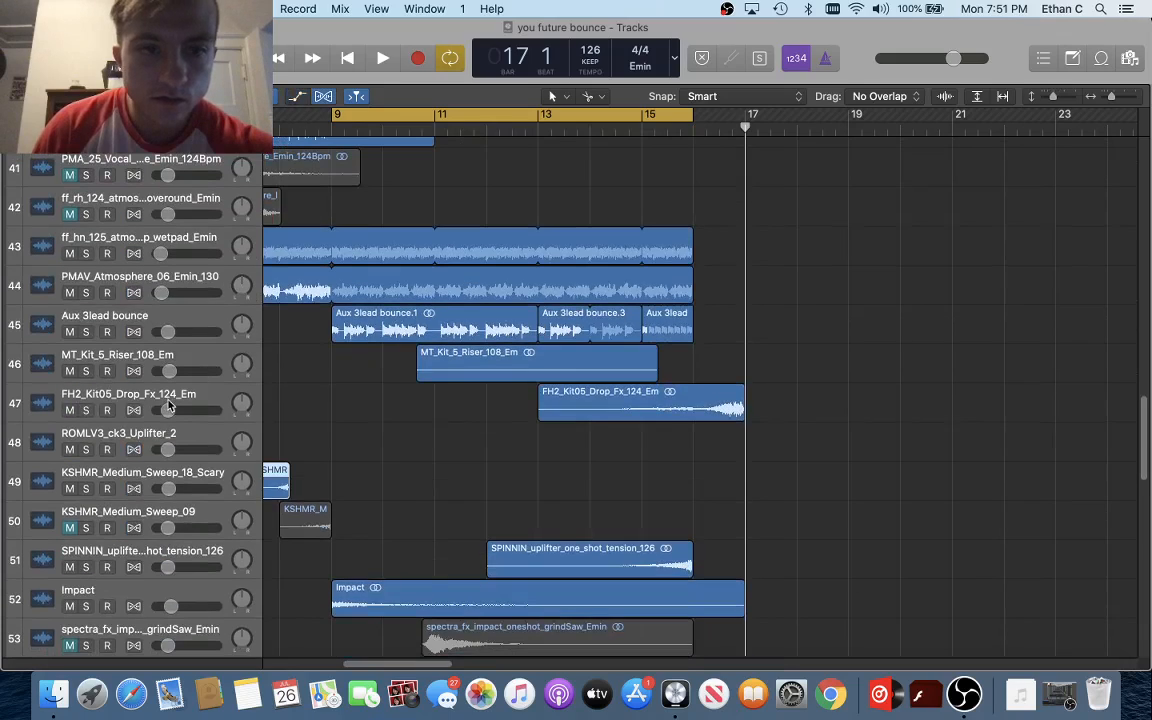
Solo the MT_Kit_5_Riser_108_Em and FH2_Kit05_Drop_Fx_124_Em tracks and listen to them together
left_click(86, 371)
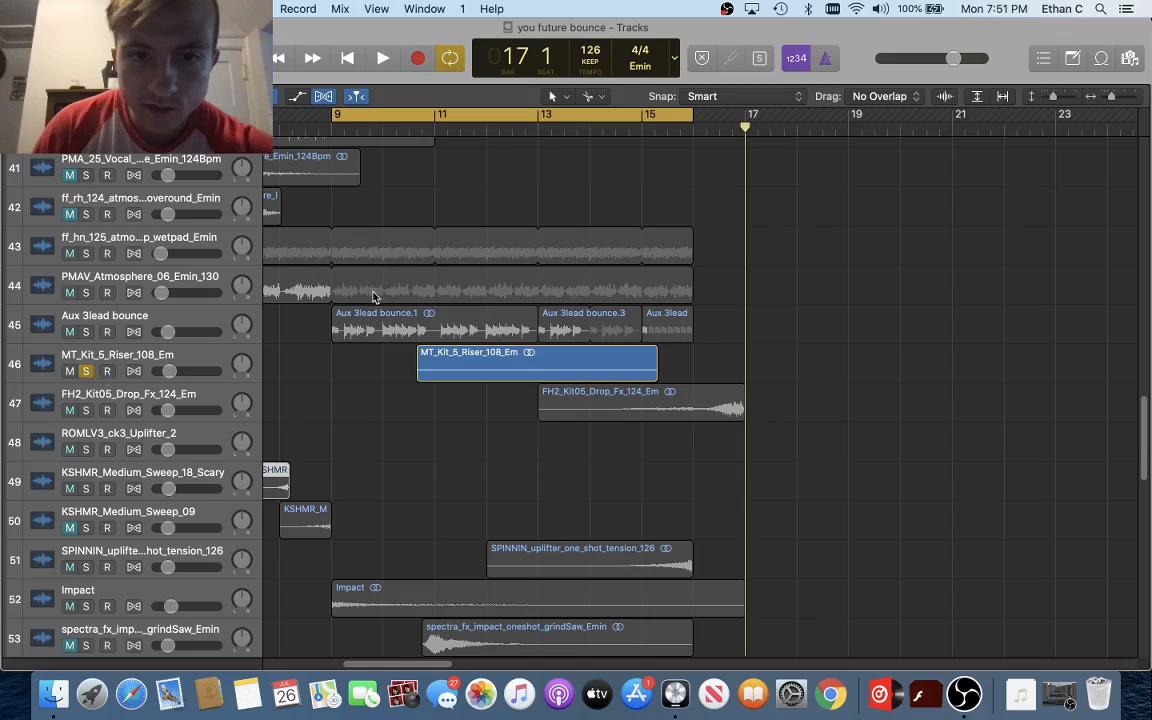
key("space")
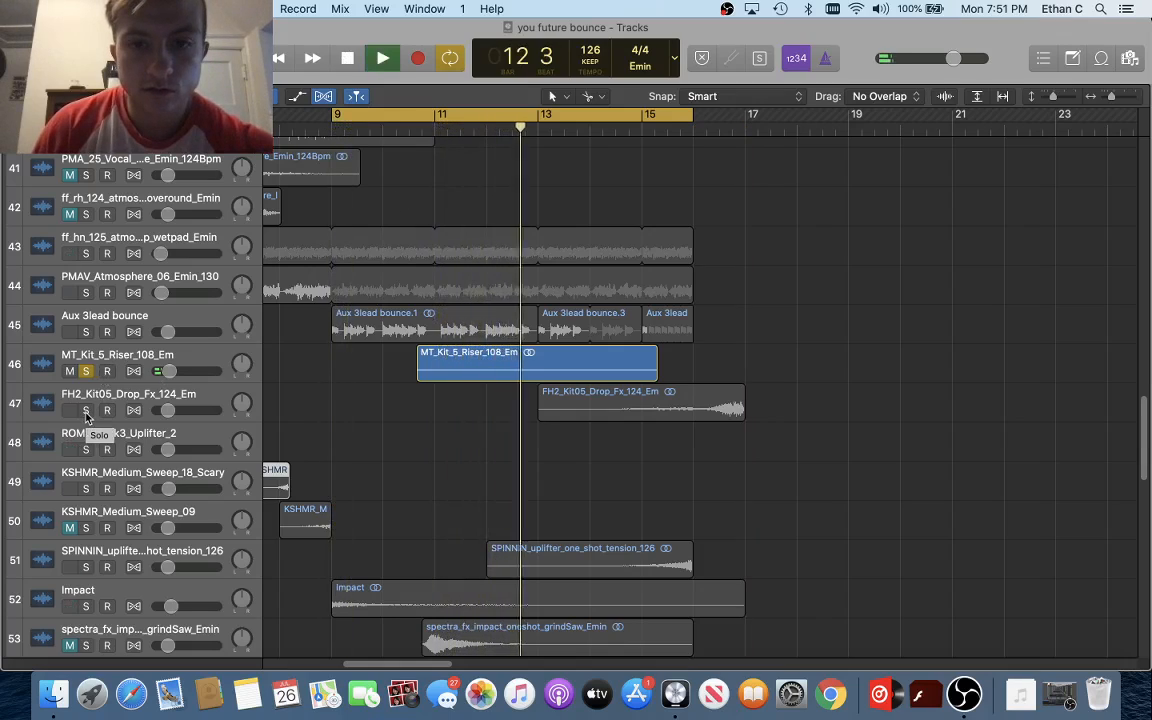
left_click(86, 411)
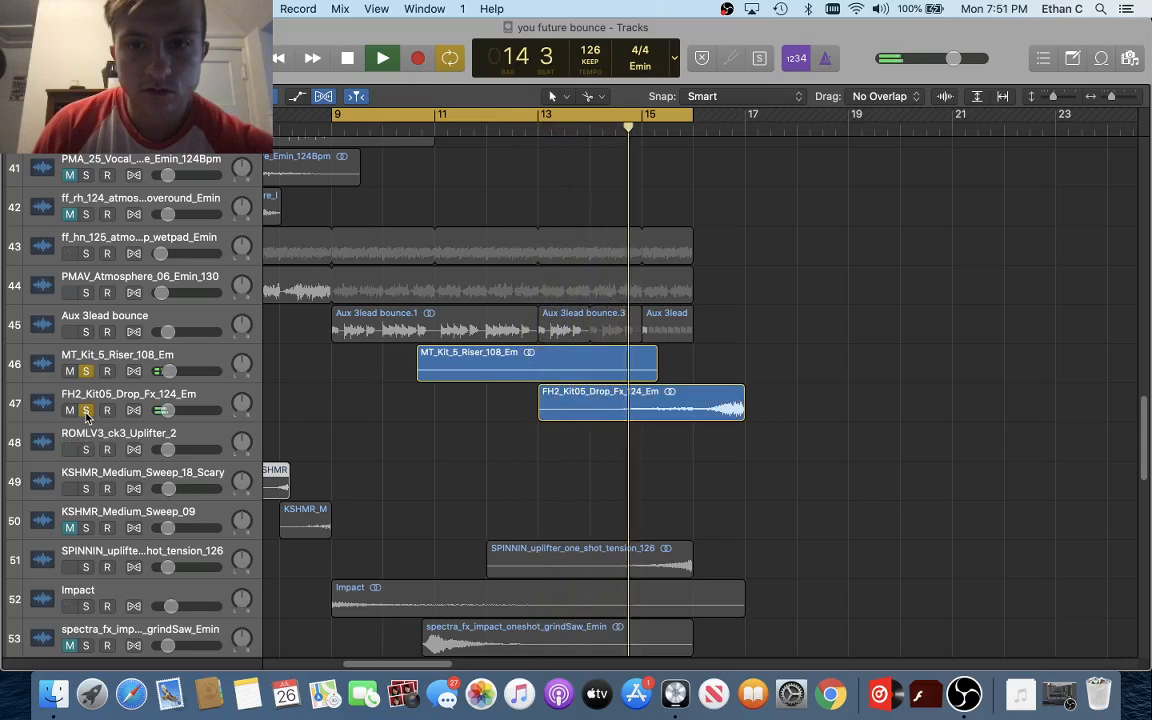
key("space")
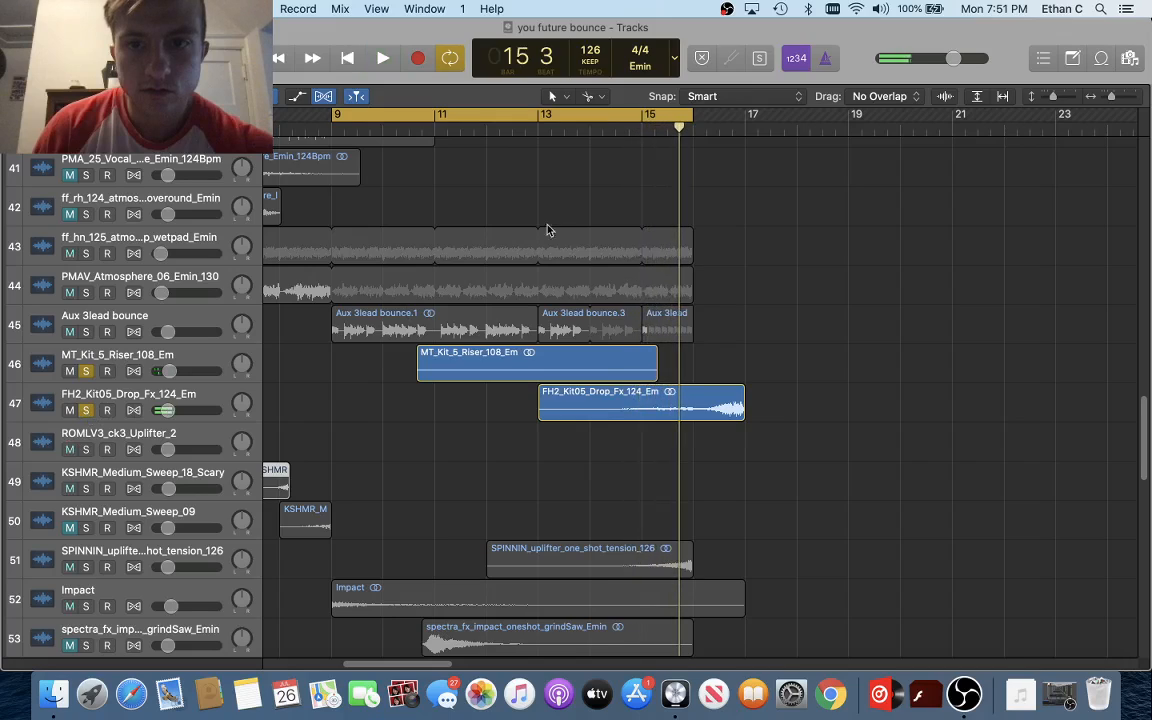
Extend the end of the cycle range to bar 17 and briefly play the loop
left_click_drag(694, 114, 746, 128)
key("space")
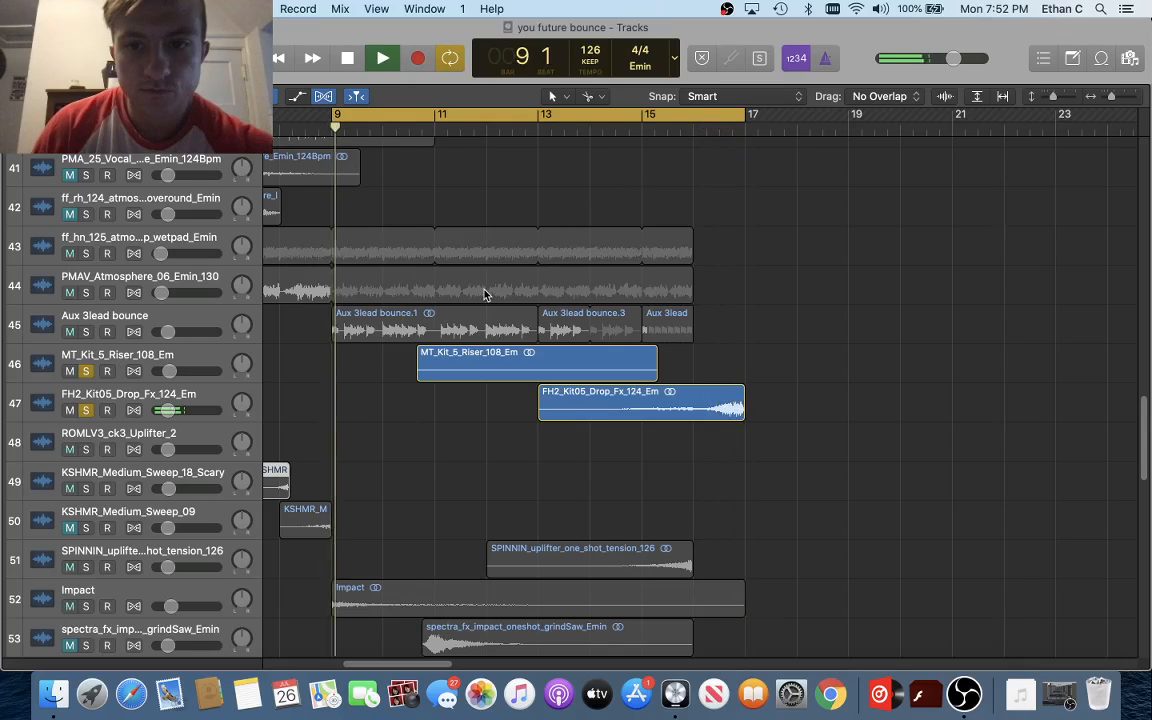
key("space")
Also solo the SPINNIN uplifter one-shot tension track and listen to the build-up from around bar 14
scroll(484, 294, "down", 4)
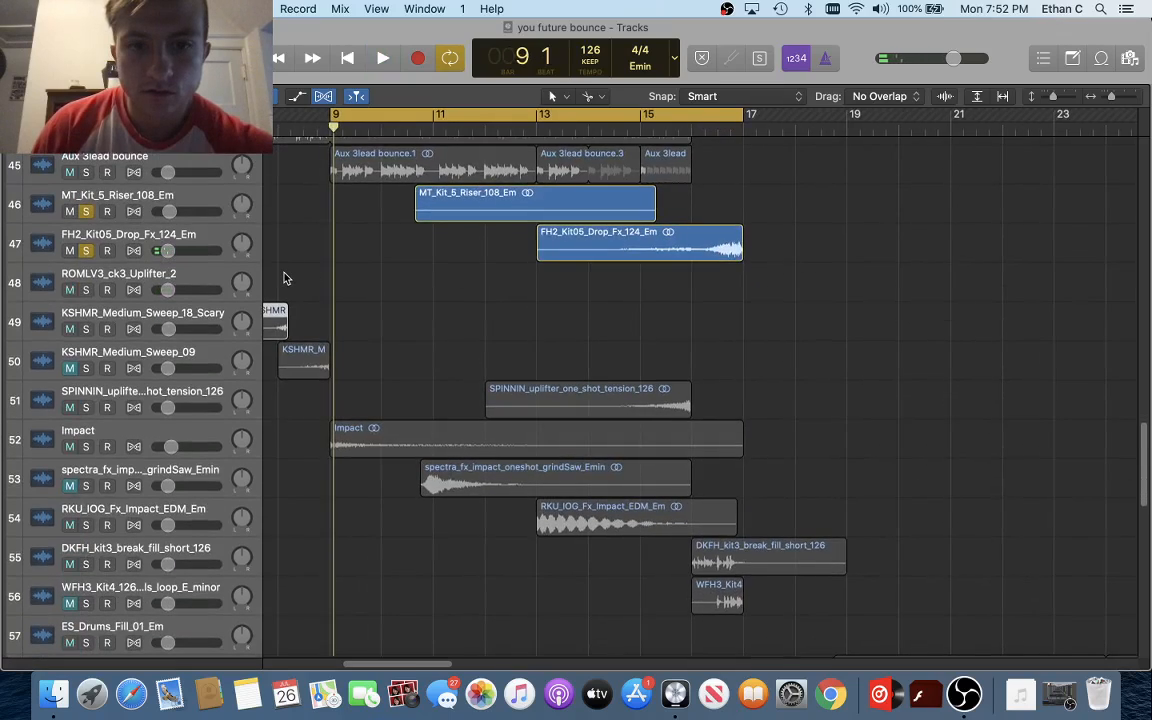
scroll(285, 276, "down", 1)
left_click(87, 382)
key("space")
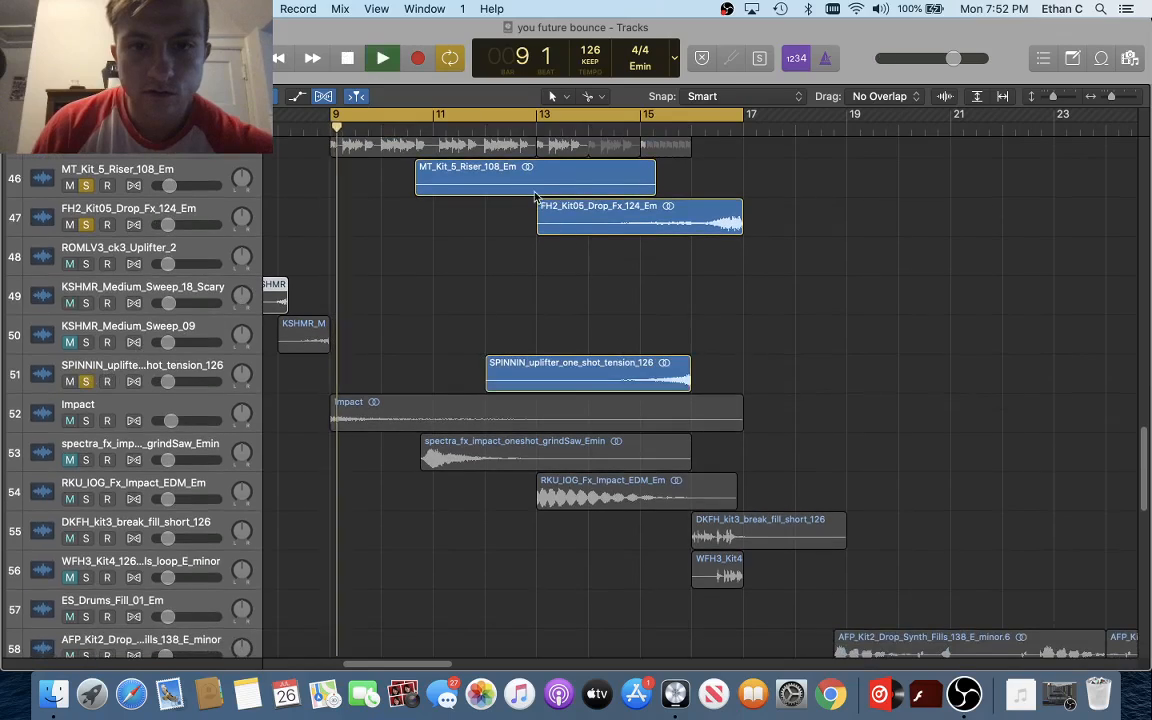
left_click(607, 127)
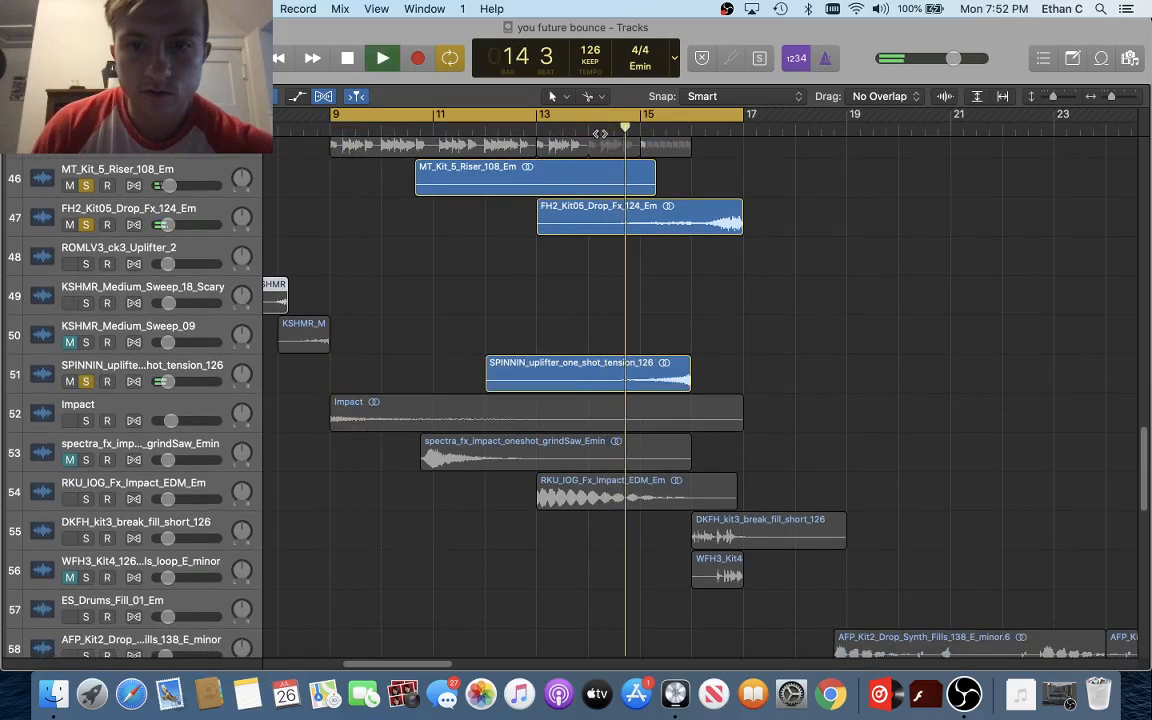
key("space")
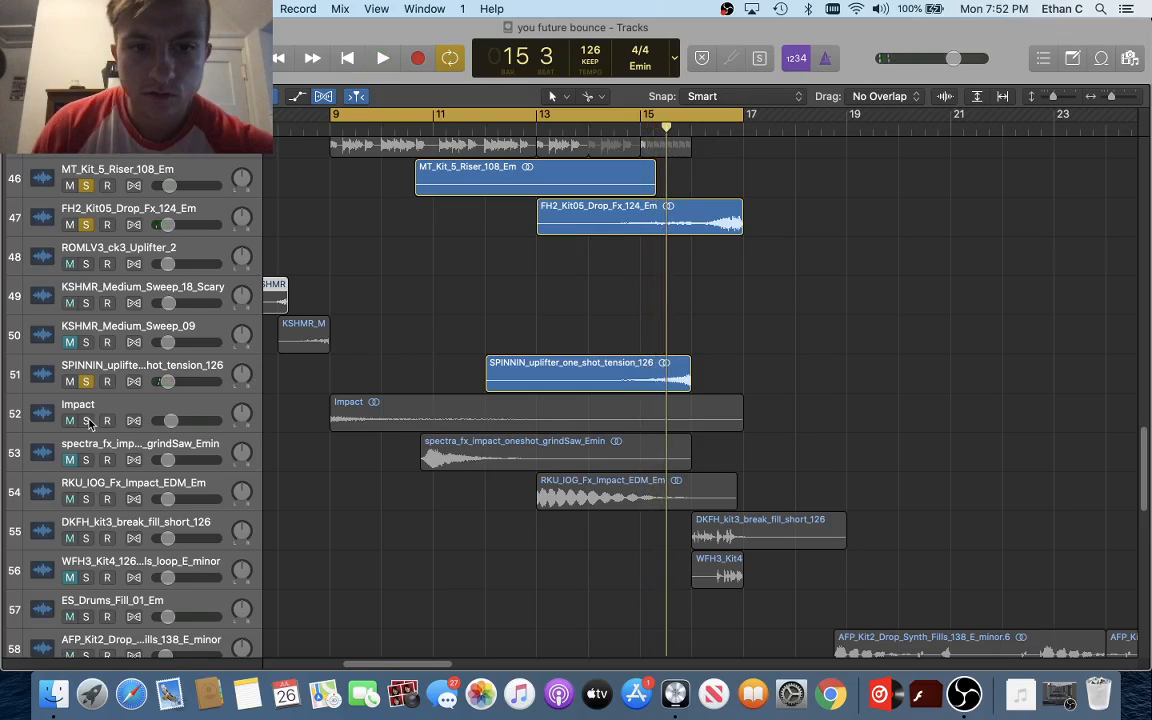
Add the Impact track to the soloed tracks and play it from bar 9
scroll(88, 422, "down", 2)
scroll(90, 380, "left", 1)
left_click(86, 353)
key("shift+space")
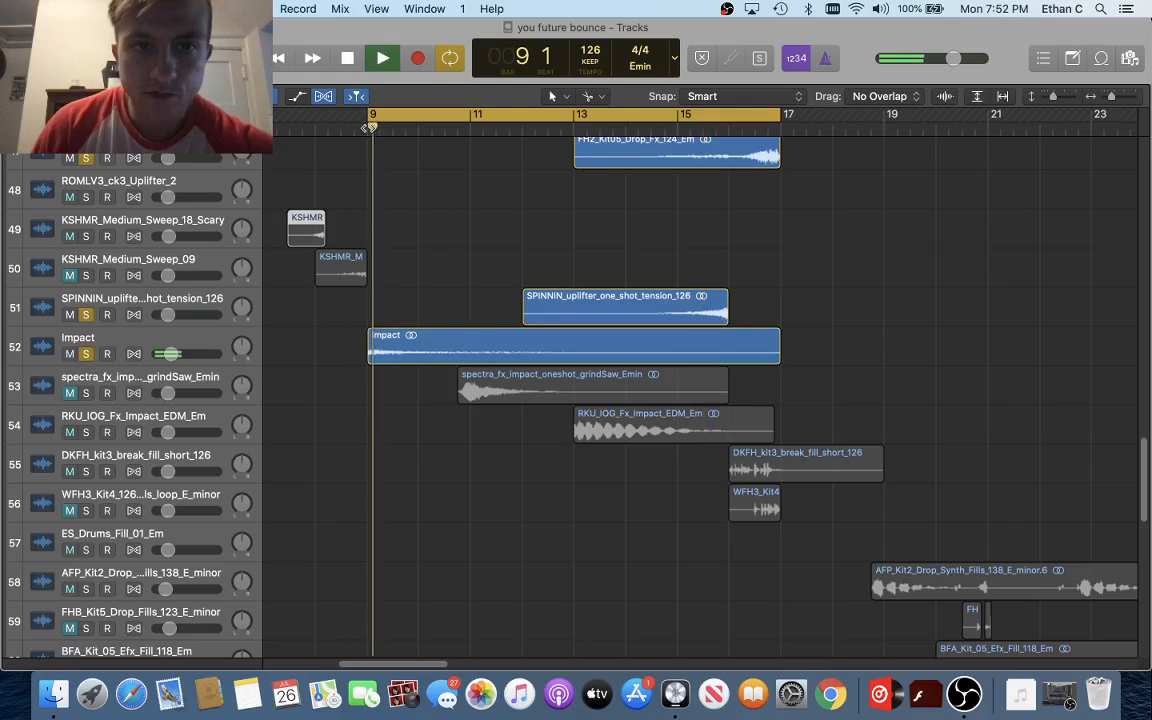
scroll(404, 240, "down", 1)
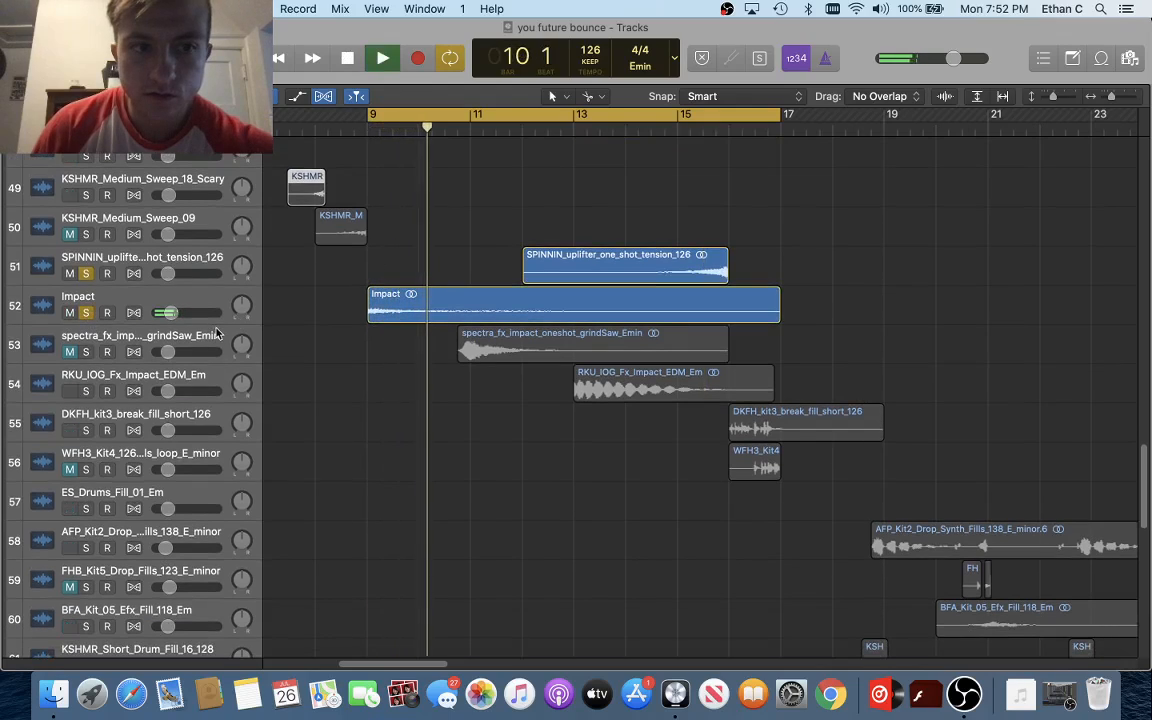
Also solo the RKU_IOG_Fx_Impact_EDM_Em track, place the playhead at bar 13 and start playback
left_click(620, 385, "shift")
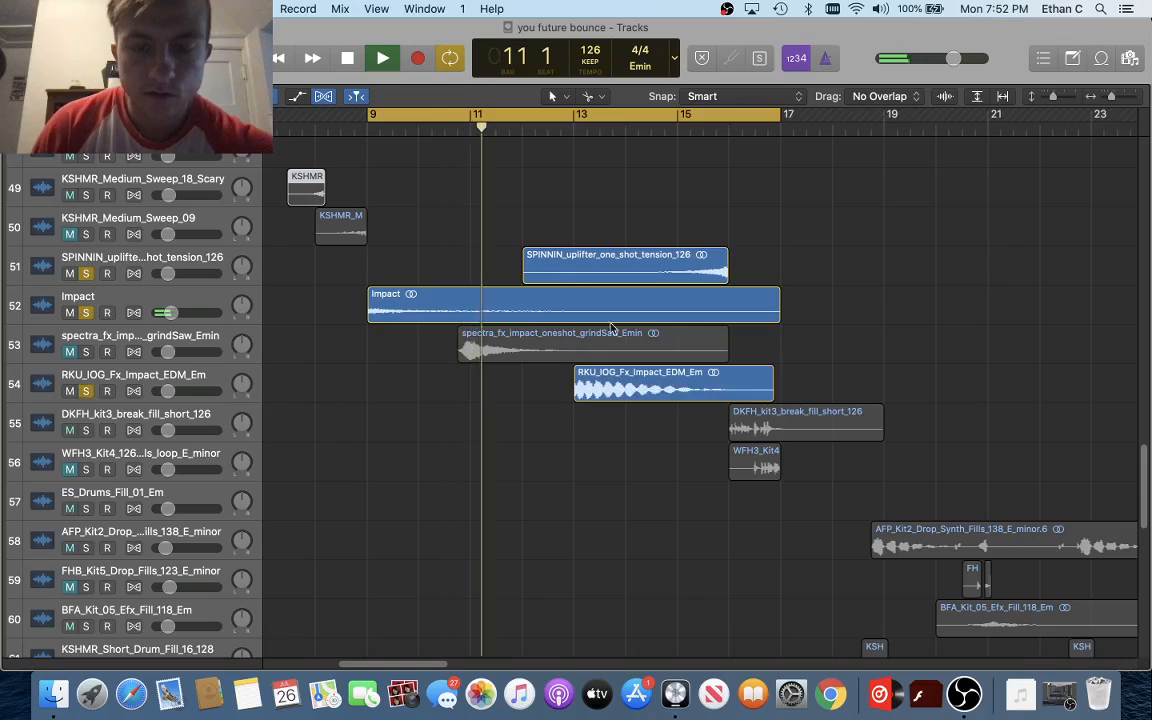
key("space")
left_click(572, 131)
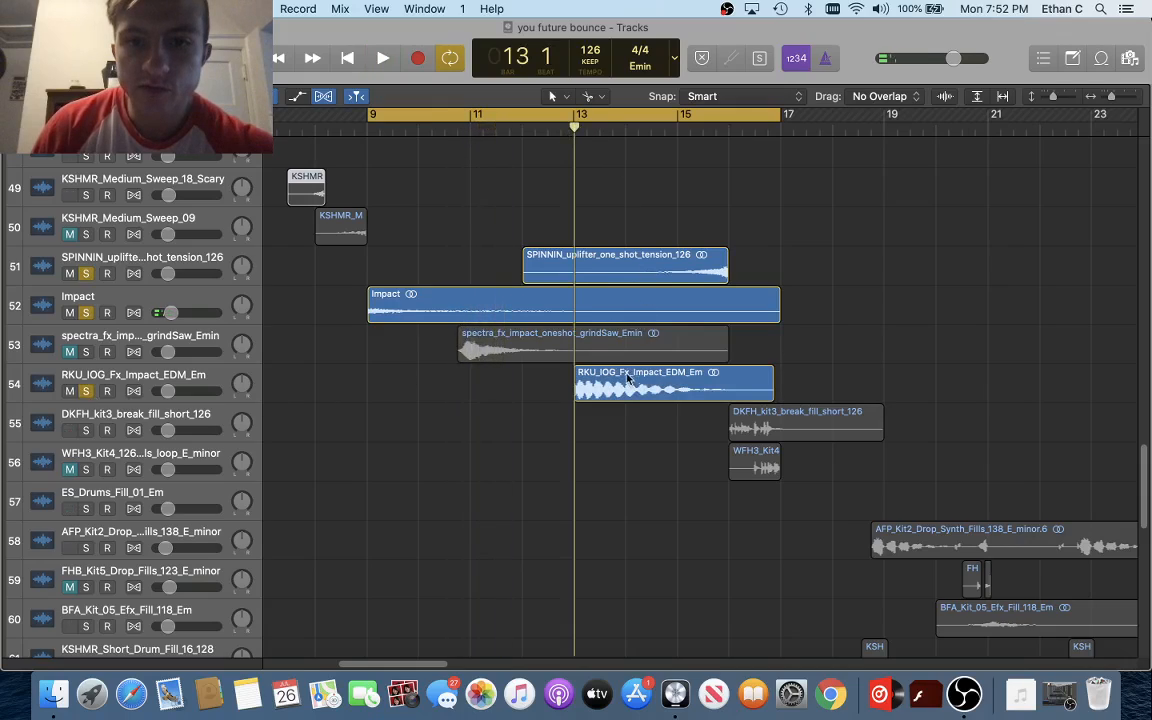
key("space")
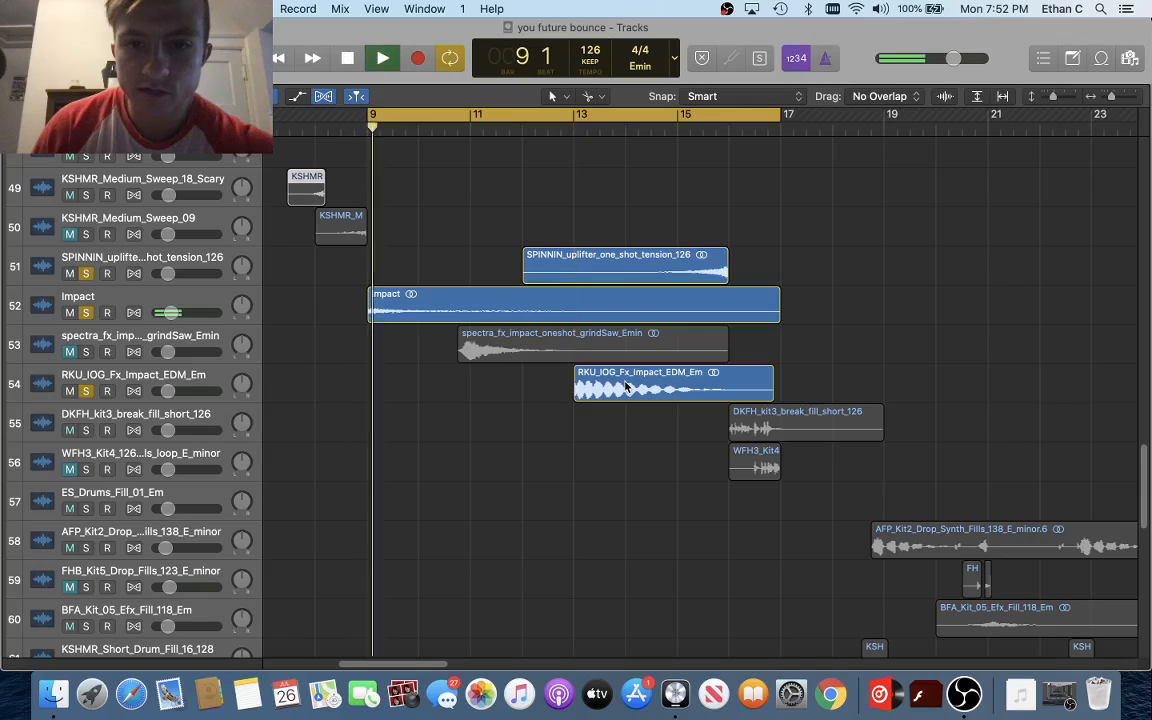
Play the soloed impact and riser effects from bar 13 and stop playback around bar 14
left_click(580, 131)
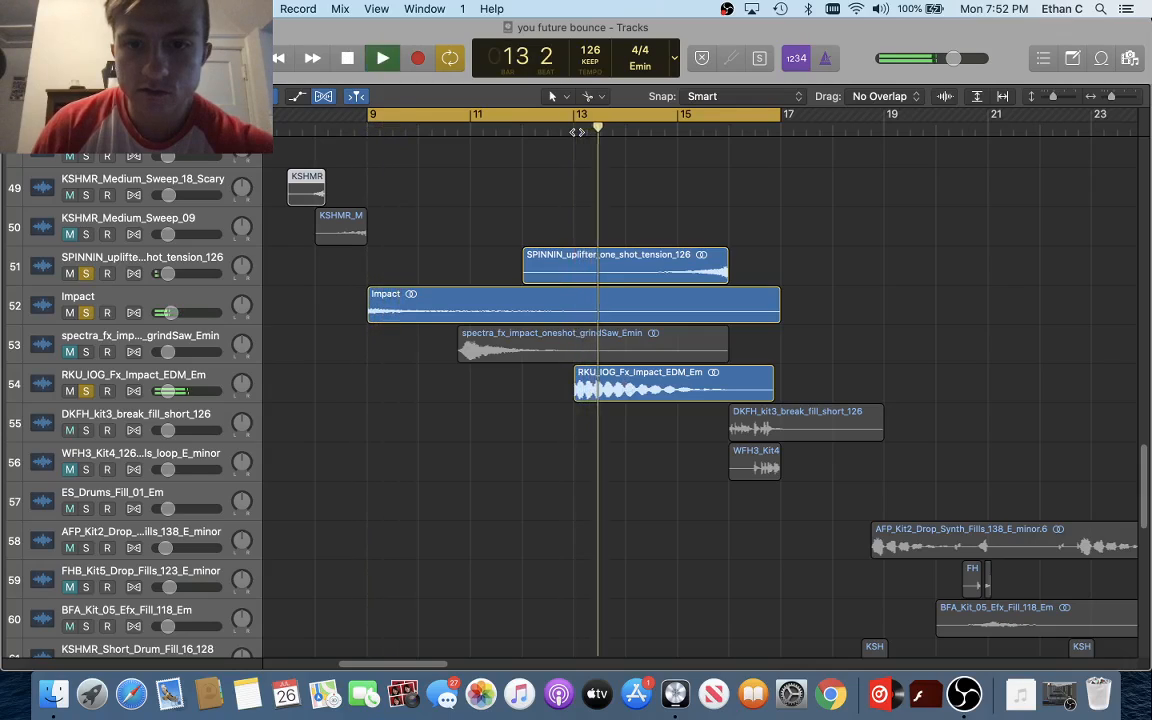
key("space")
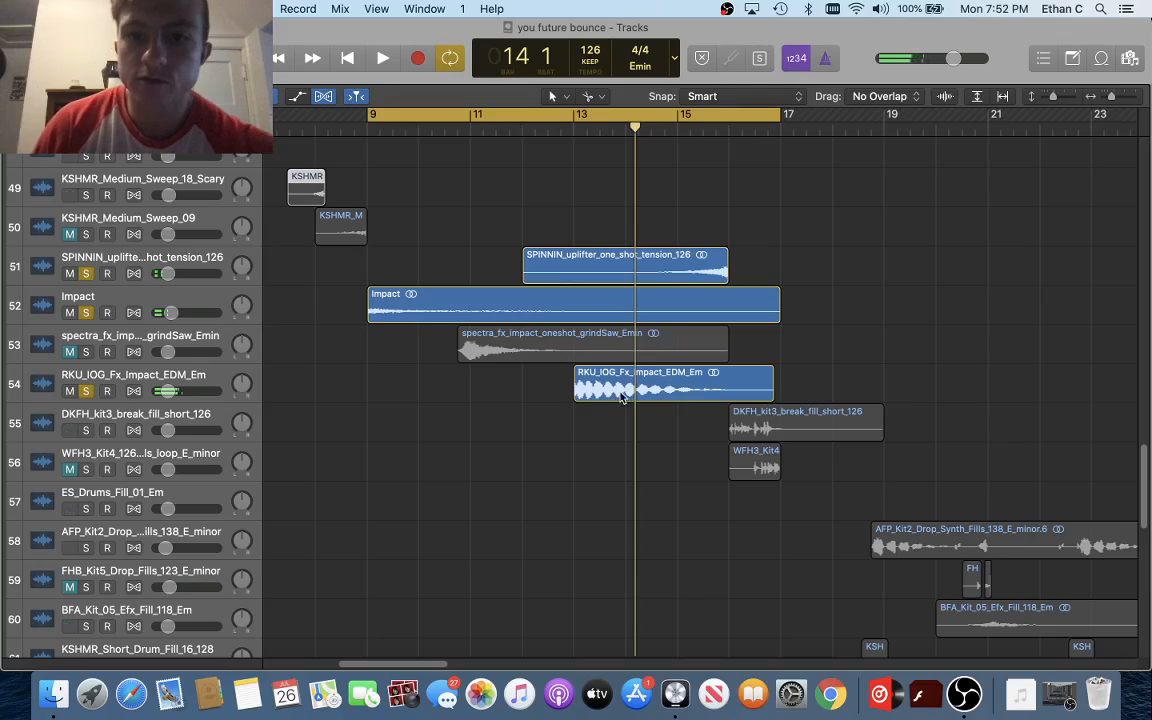
scroll(645, 357, "down", 1)
scroll(618, 344, "right", 3)
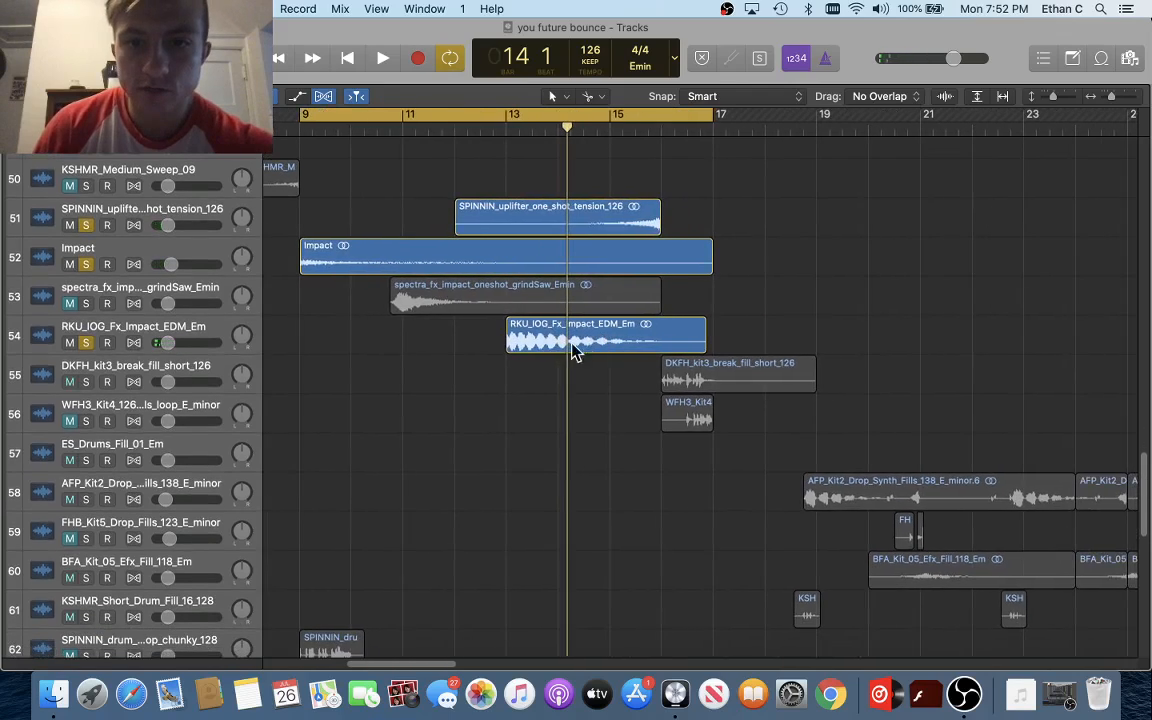
scroll(532, 311, "left", 2)
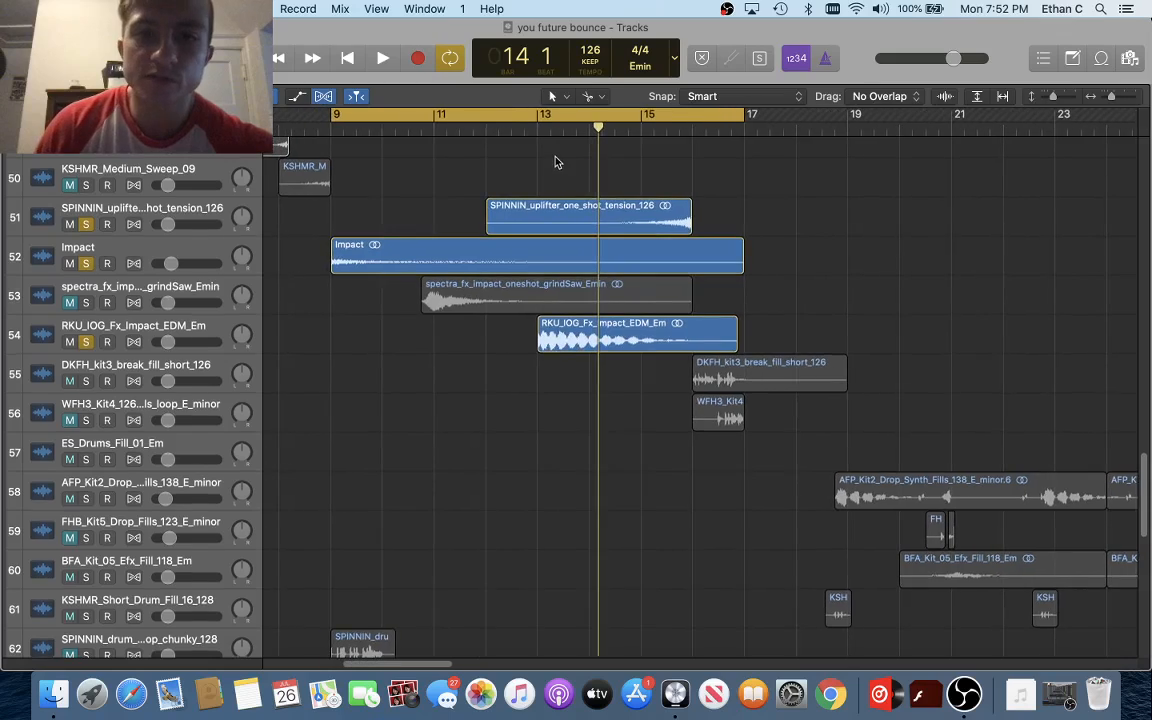
Place the playhead at bar 13 and also solo the DKFH_kit3_break_fill_short_126 track
left_click(541, 129)
scroll(490, 300, "down", 1)
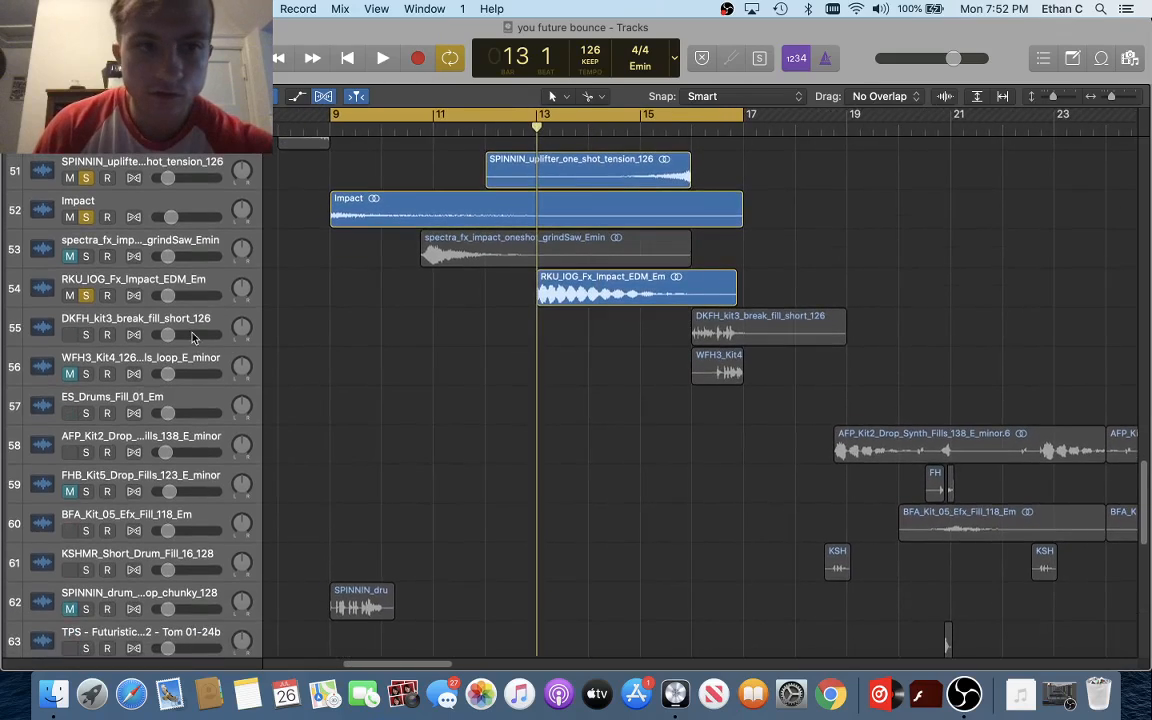
left_click(86, 335)
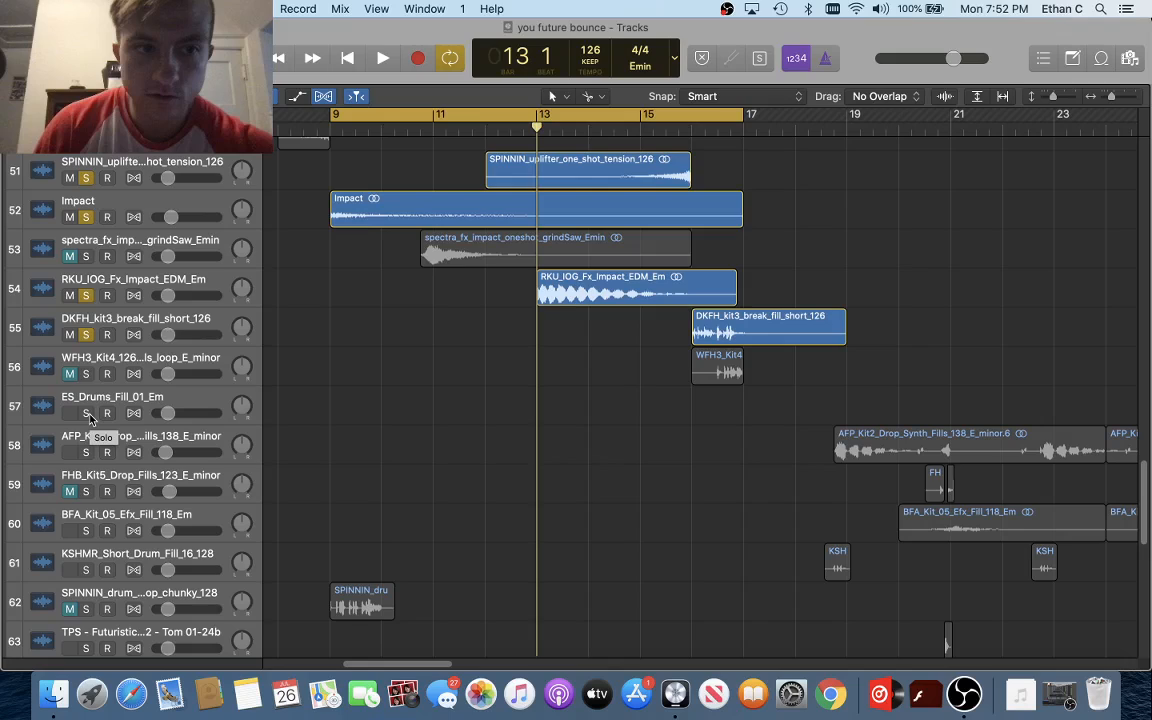
Also solo the trap clap track and listen to its roll from bar 9 until bar 15
scroll(89, 414, "down", 15)
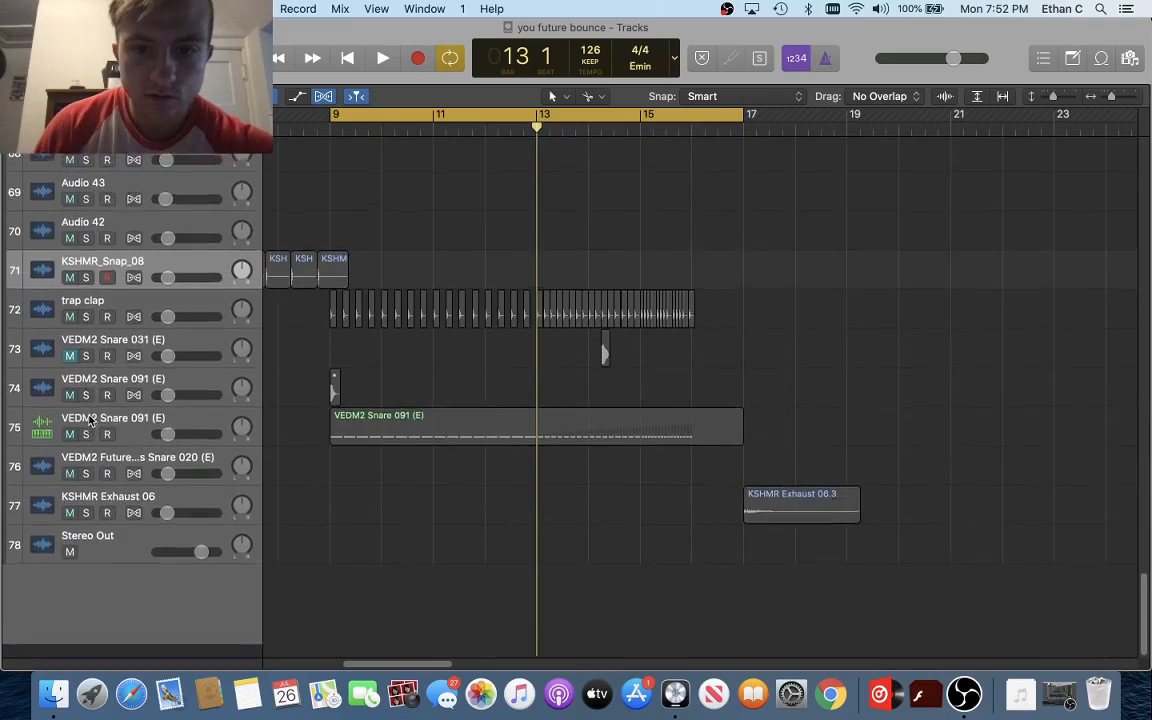
key("space")
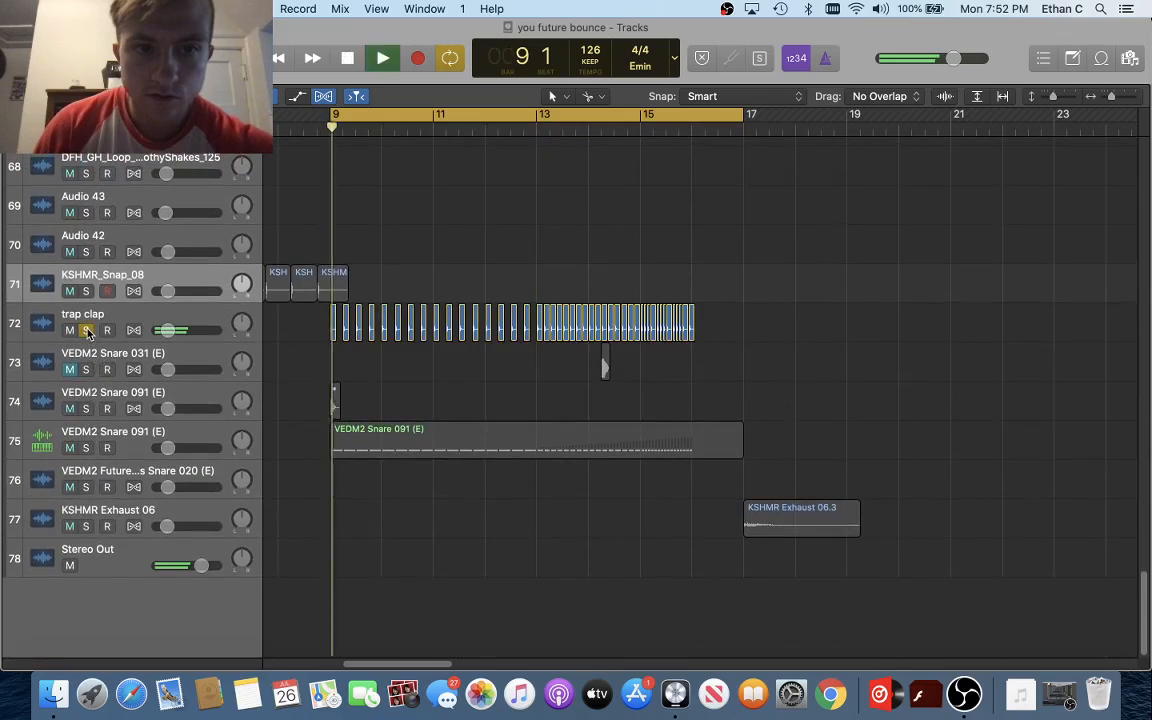
left_click(86, 330)
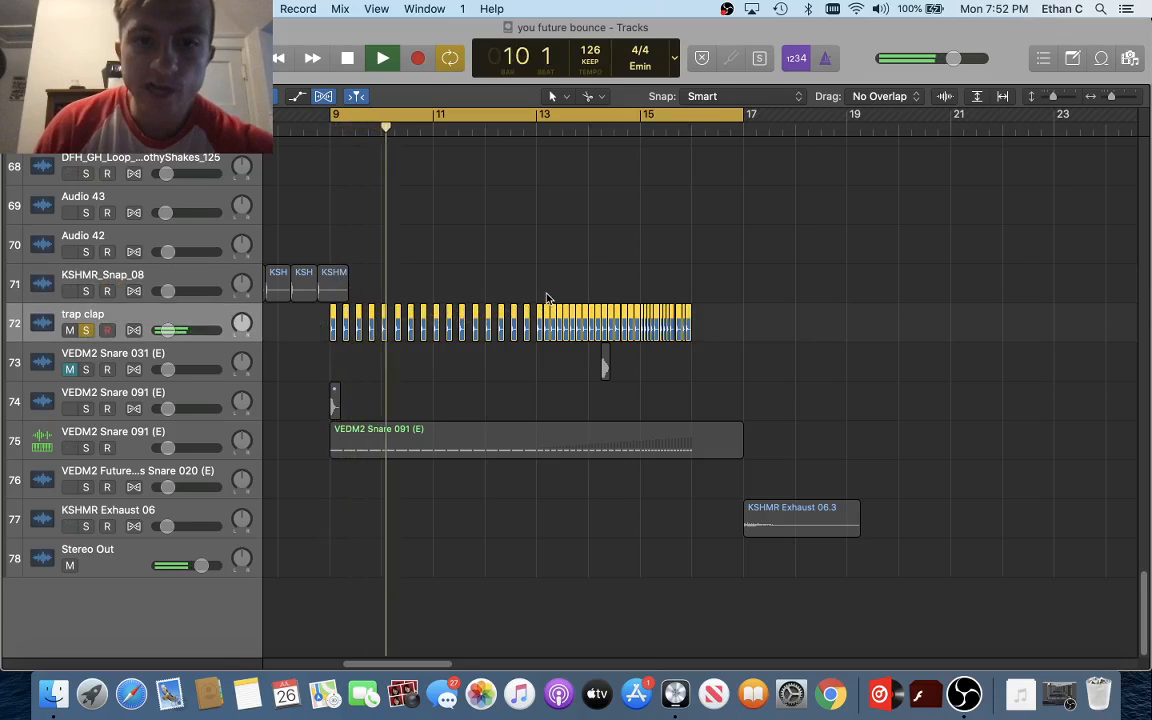
scroll(547, 300, "up", 5)
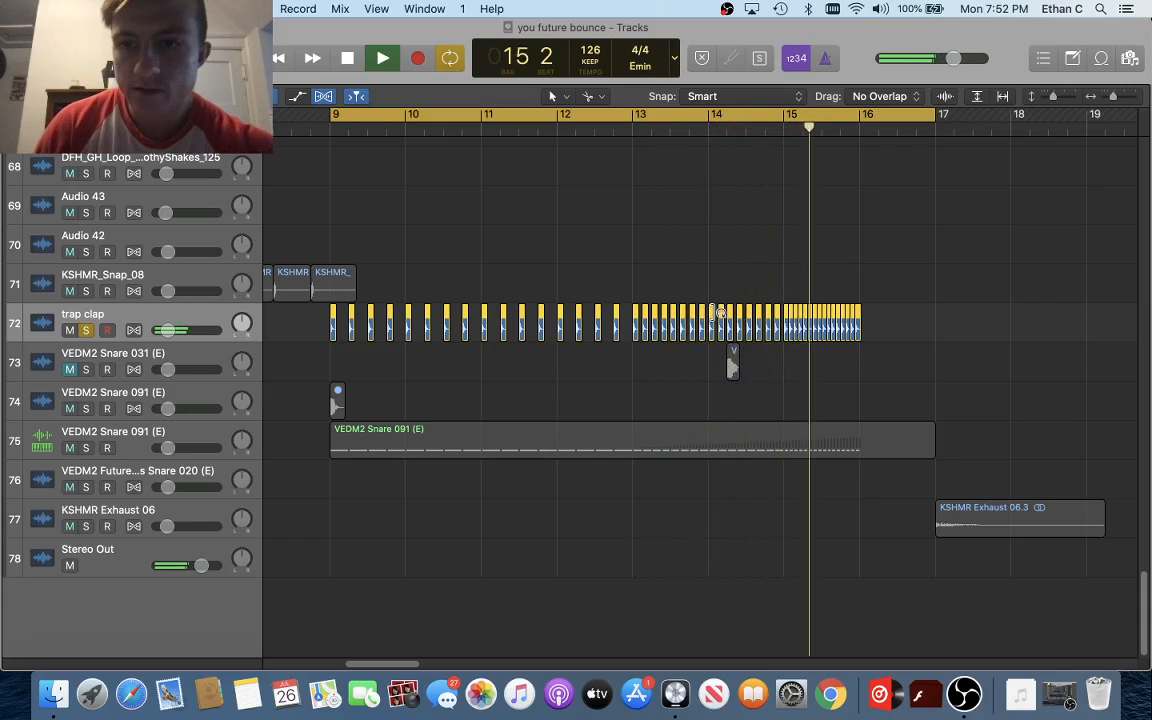
key("space")
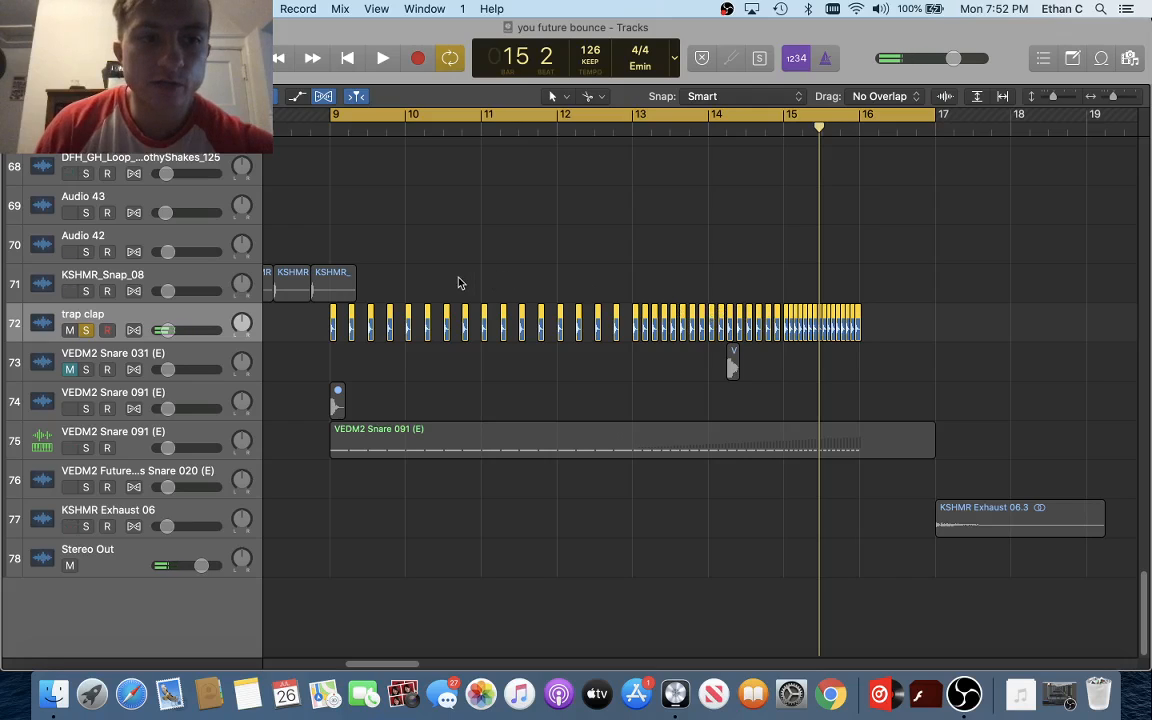
Also solo the VEDM2 Snare 091 (E) instrument track and open its build-up region in the Piano Roll
scroll(460, 283, "left", 3)
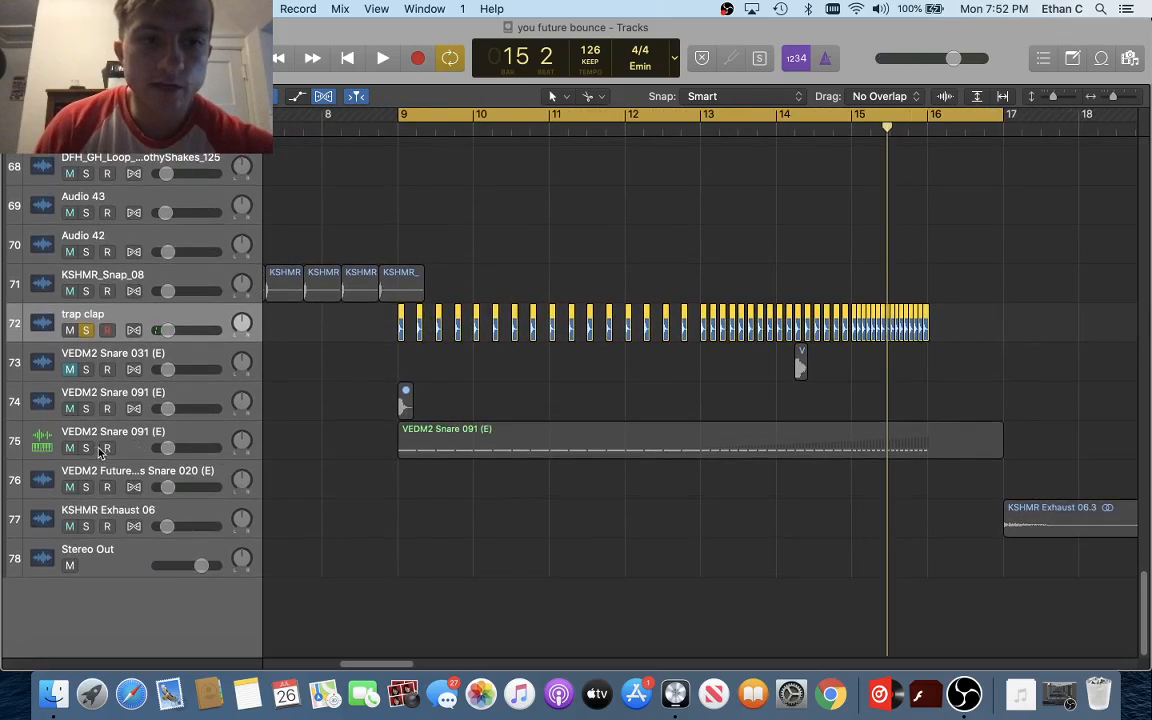
left_click(86, 448)
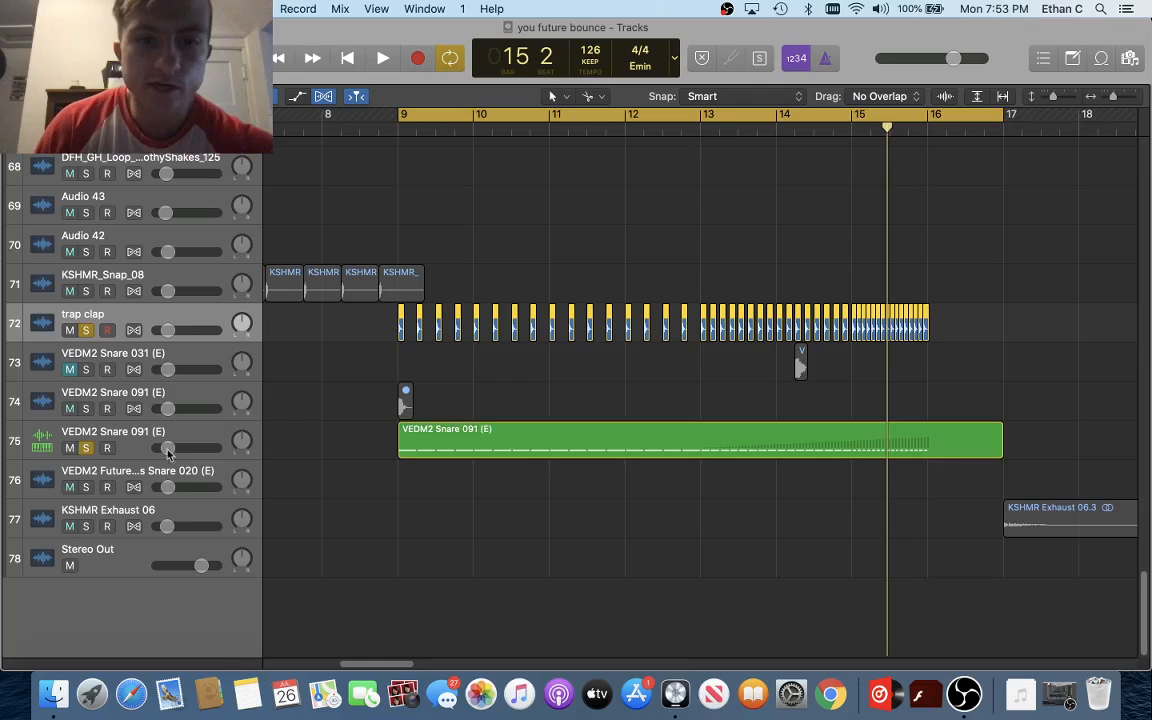
double_click(552, 440)
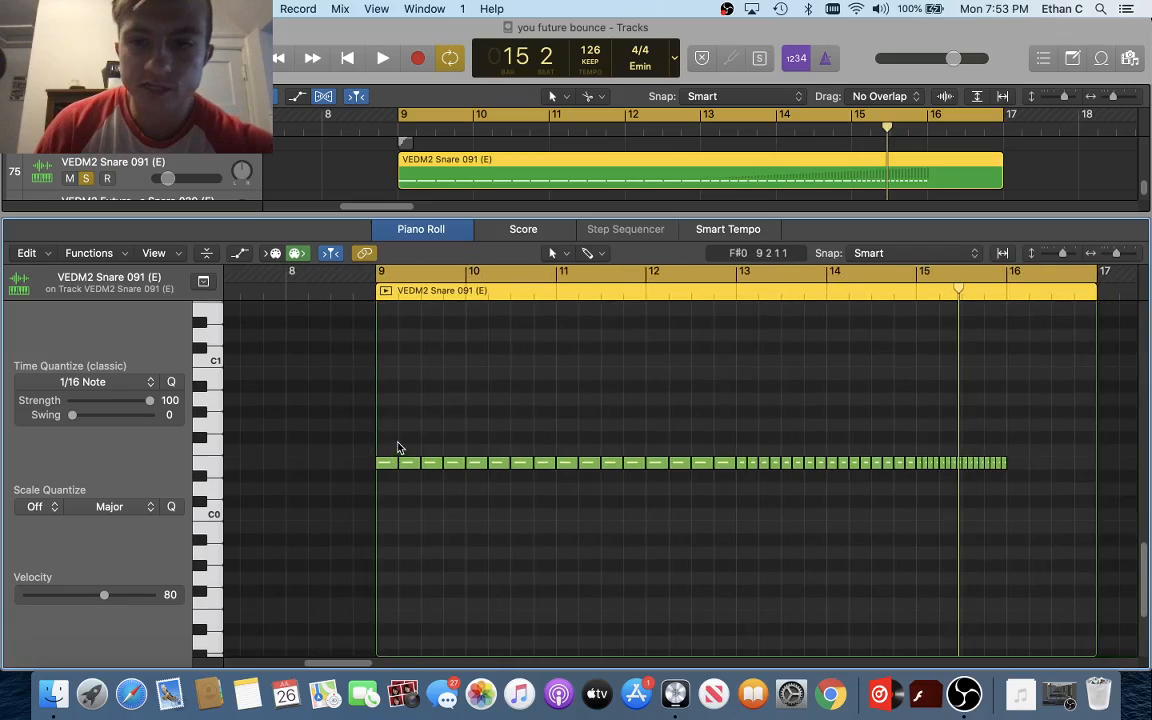
scroll(440, 411, "right", 2)
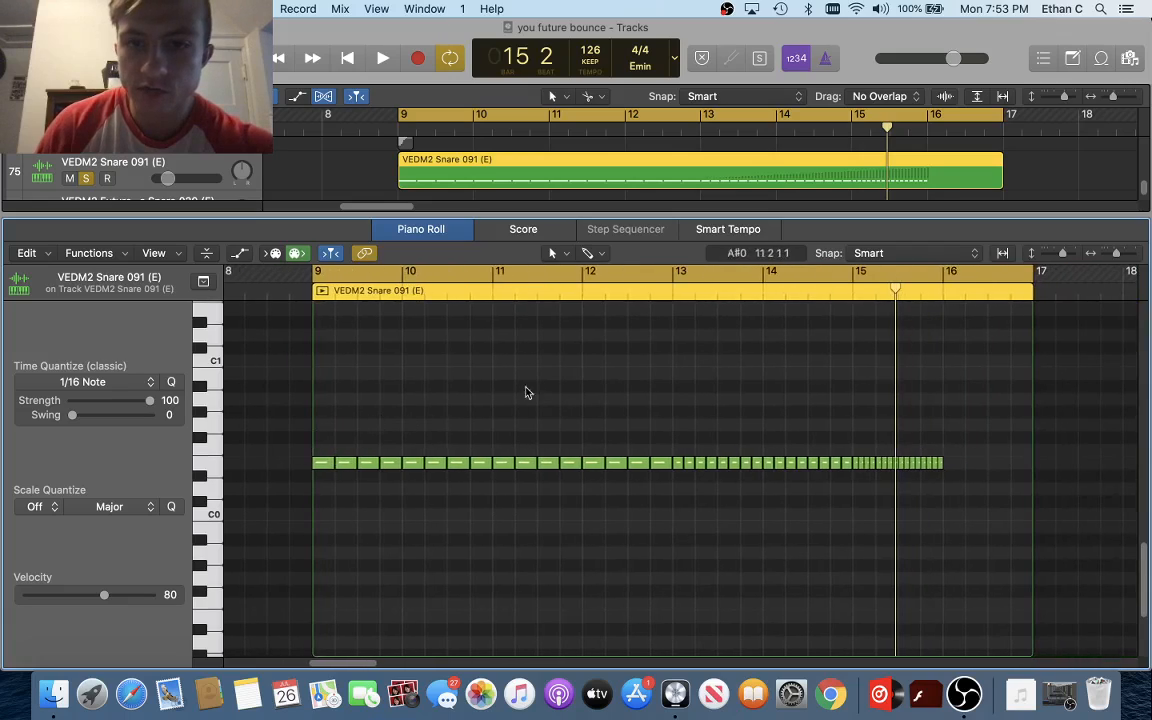
Show the snare region's Pitch Bend automation and play the roll from bar 9 until just before bar 13
left_click(238, 254)
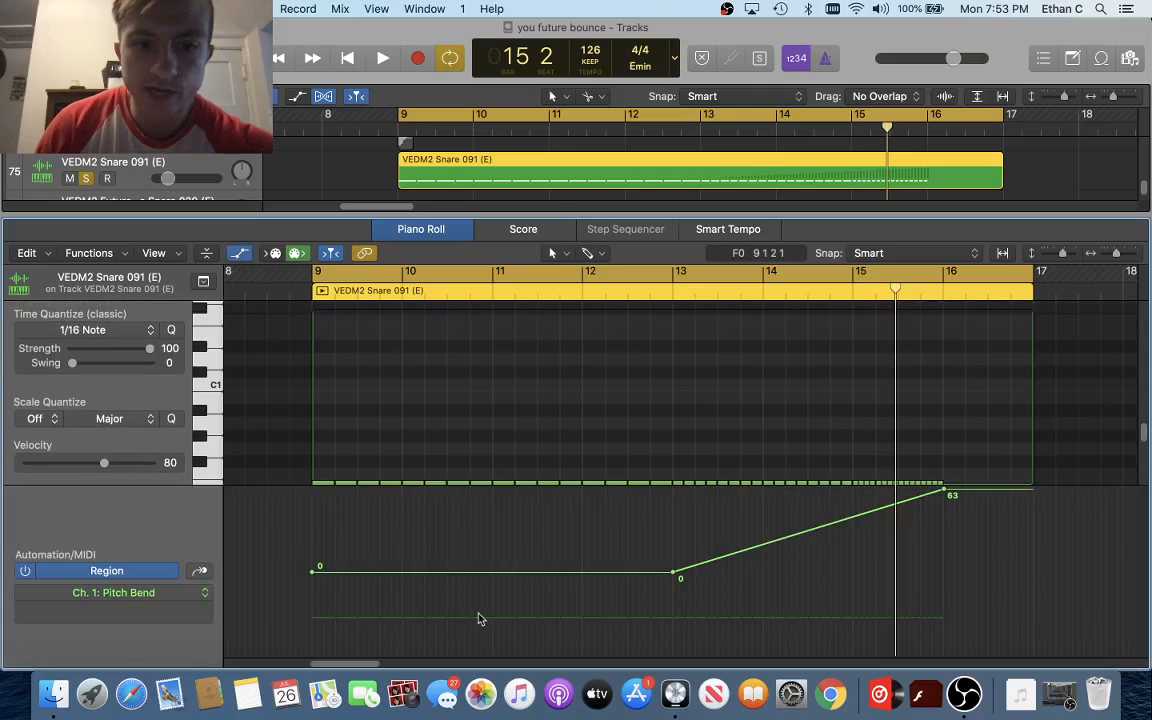
scroll(728, 573, "right", 1)
key("space")
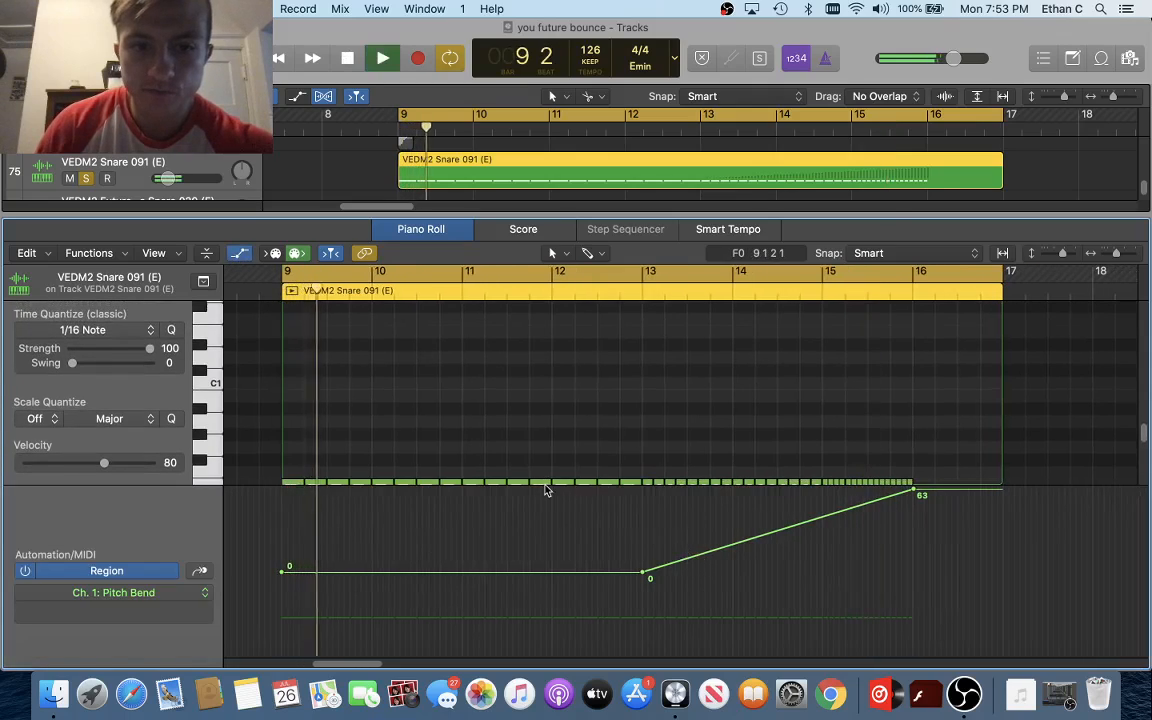
left_click(592, 272)
key("space")
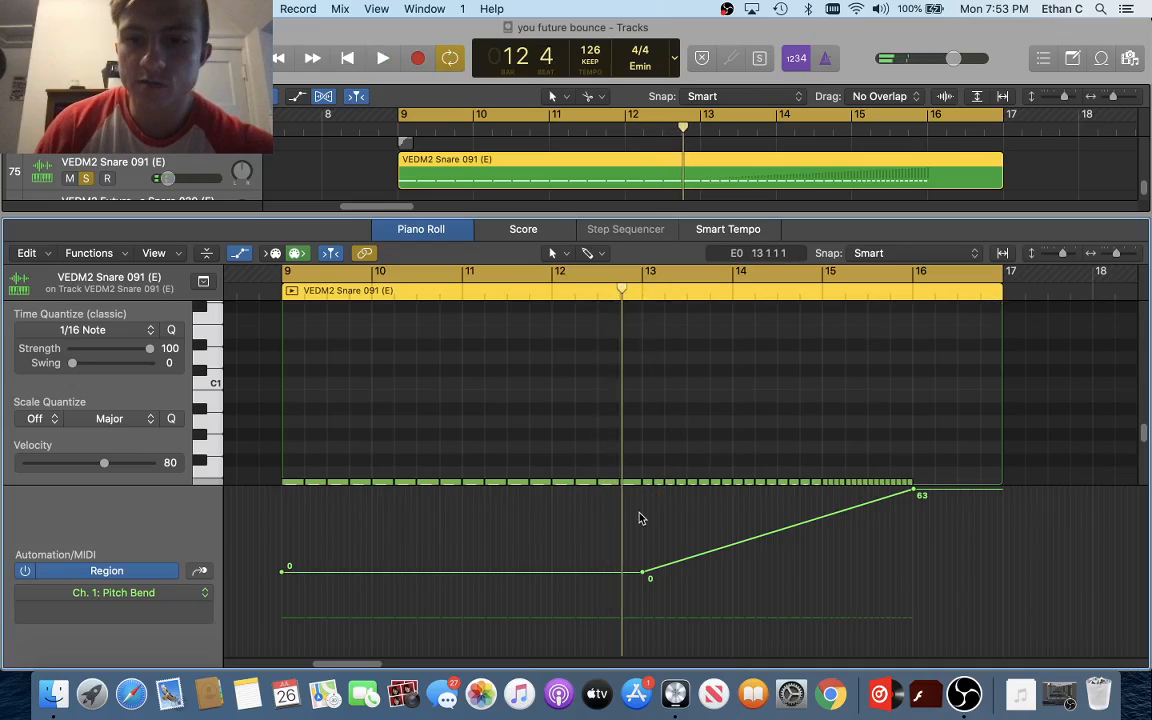
scroll(641, 470, "down", 2)
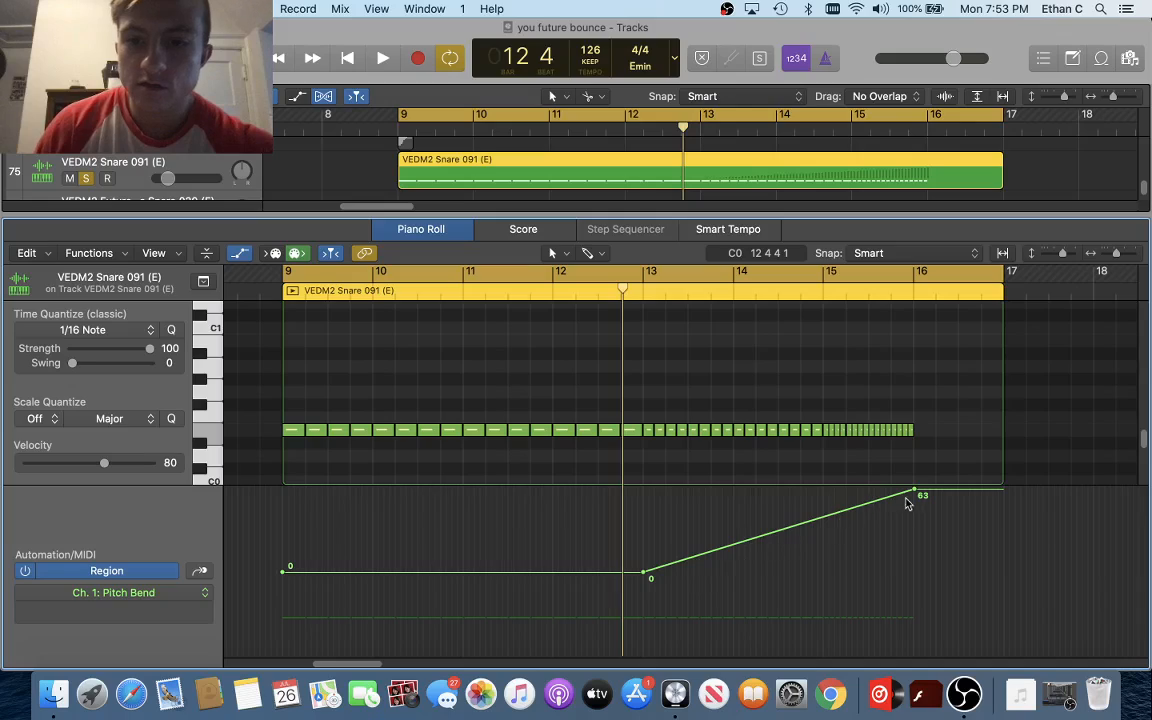
Replay the snare roll through the pitch bend rise until bar 15, and close its automation and Piano Roll views
key("space")
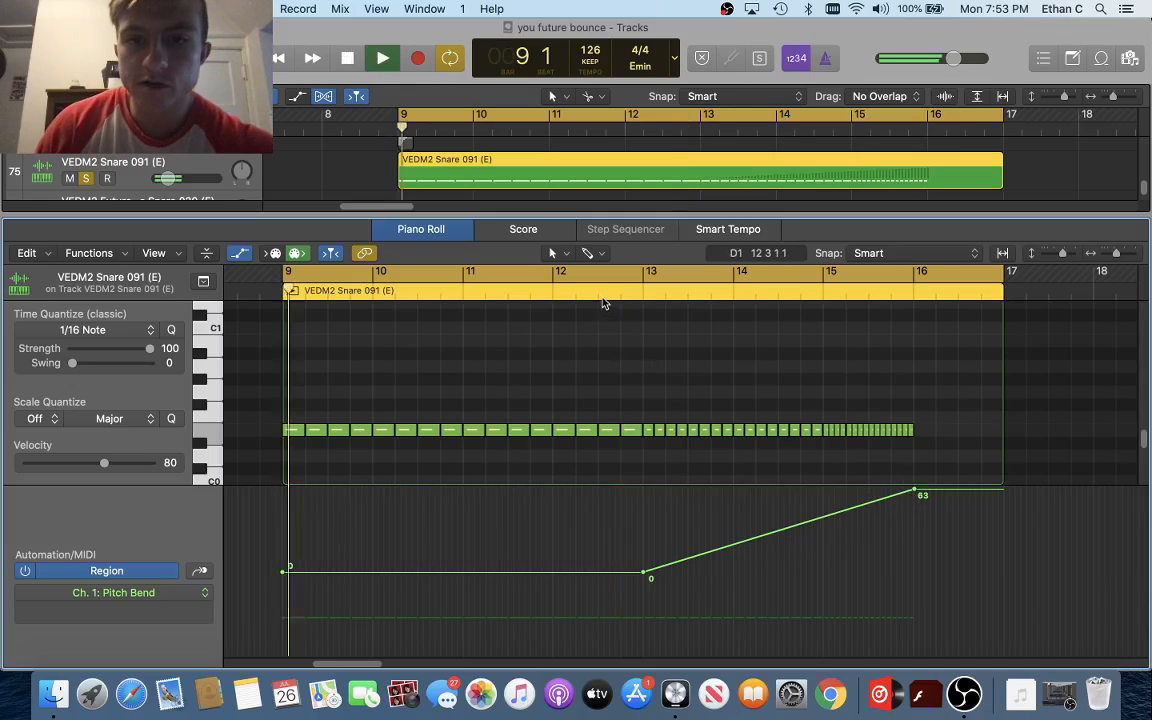
left_click(603, 292)
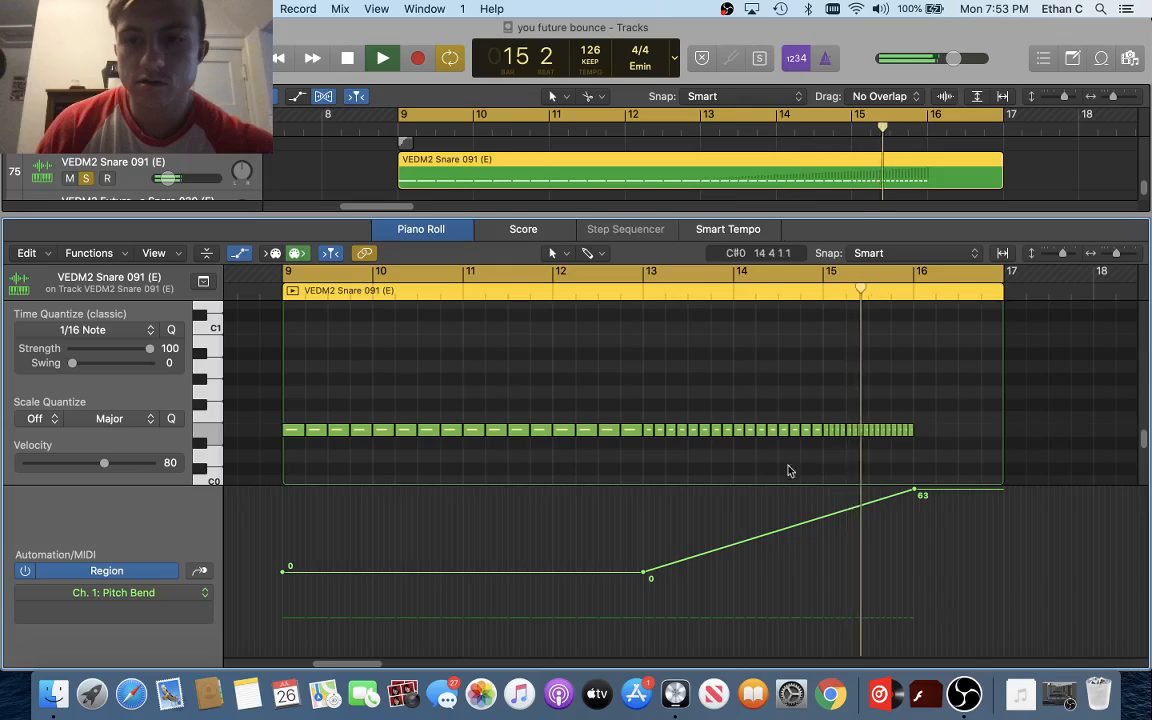
key("space")
key("a")
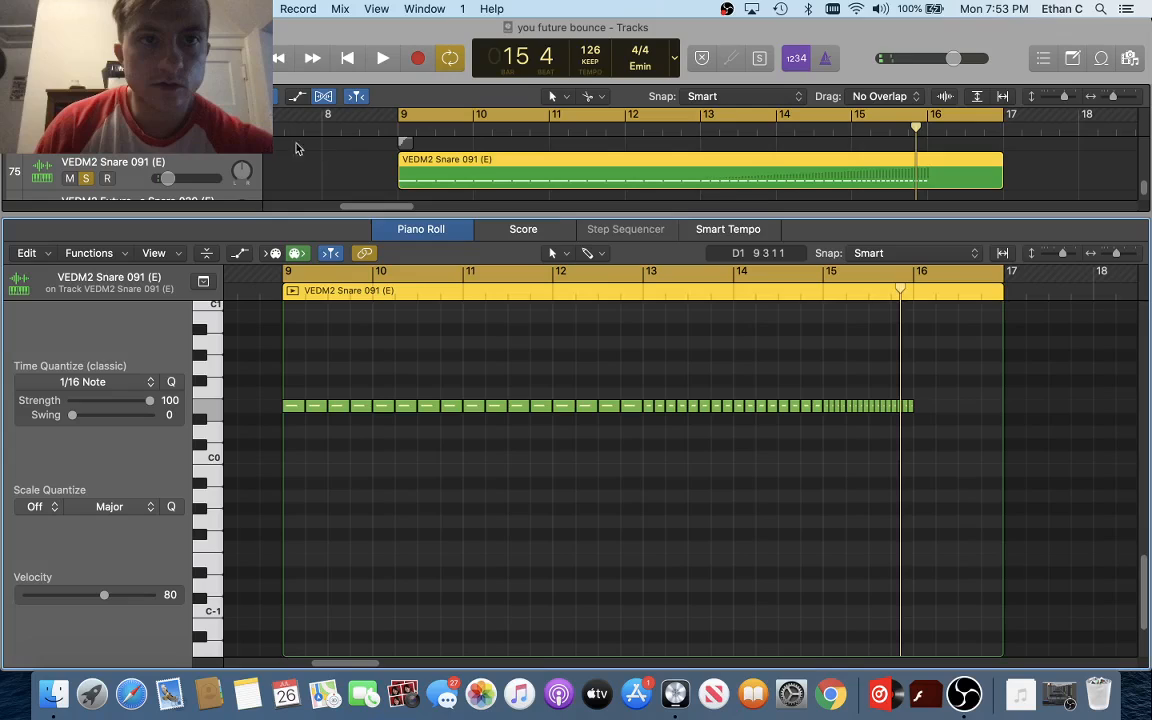
key("e")
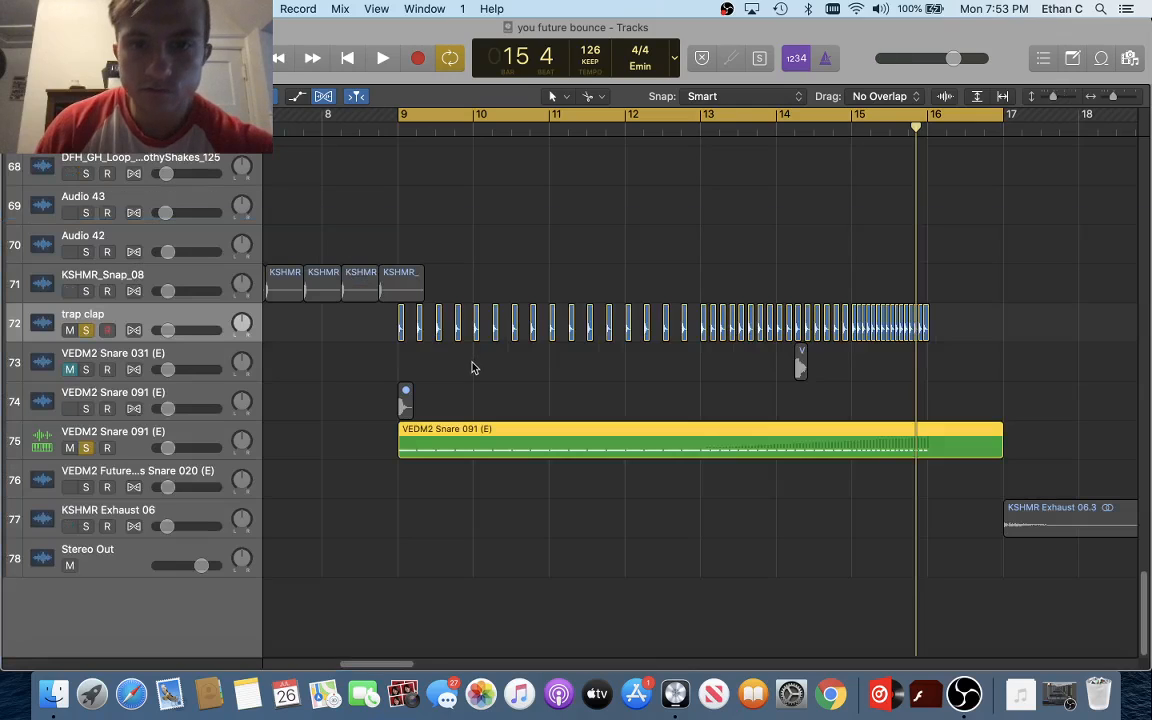
Locate the CHORDS - Glassy Bounce track and solo it
scroll(469, 369, "up", 15)
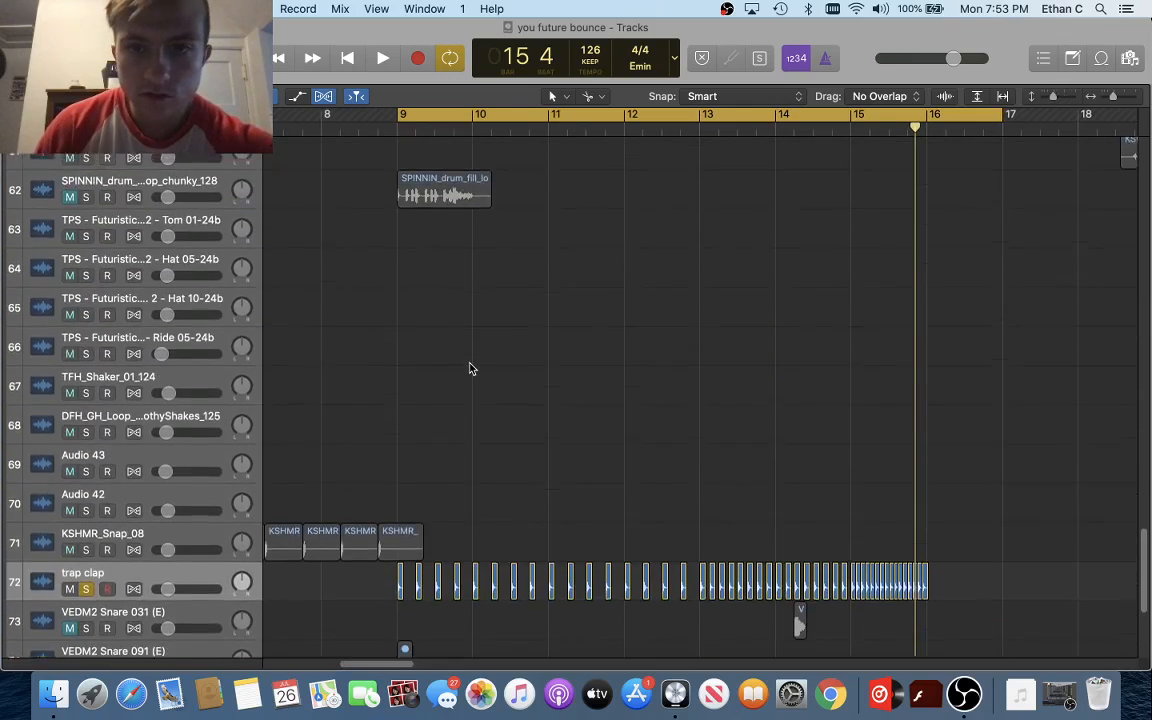
scroll(470, 369, "up", 4)
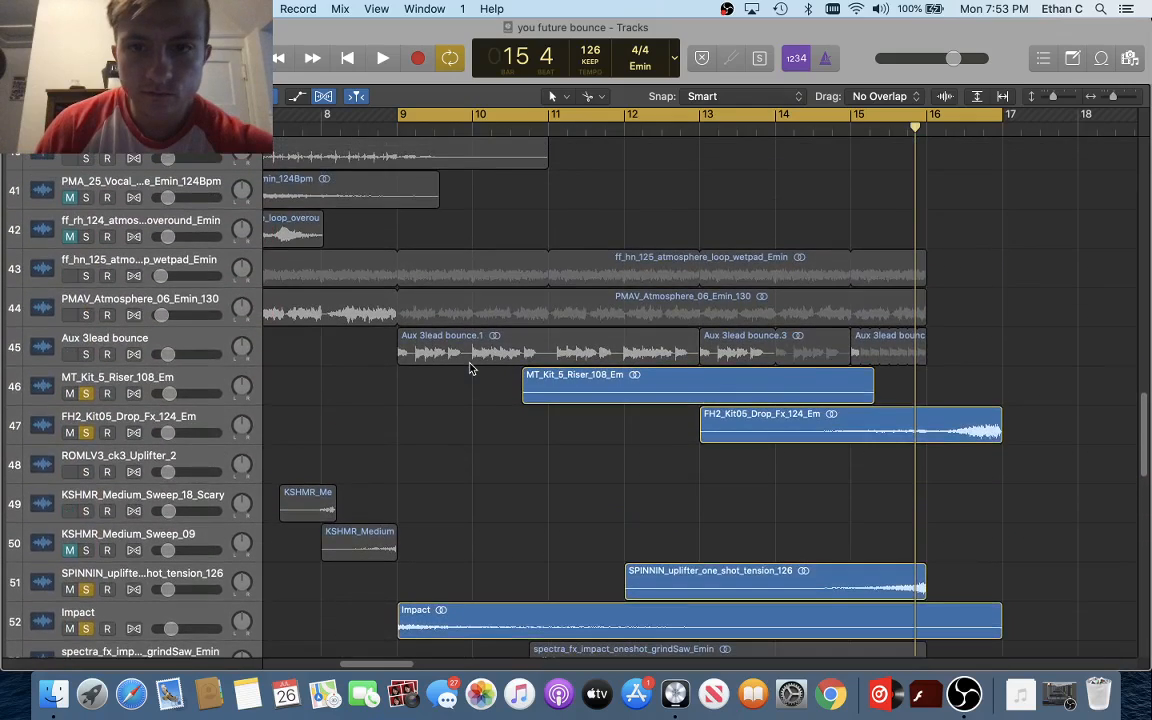
scroll(469, 369, "up", 7)
scroll(470, 368, "up", 20)
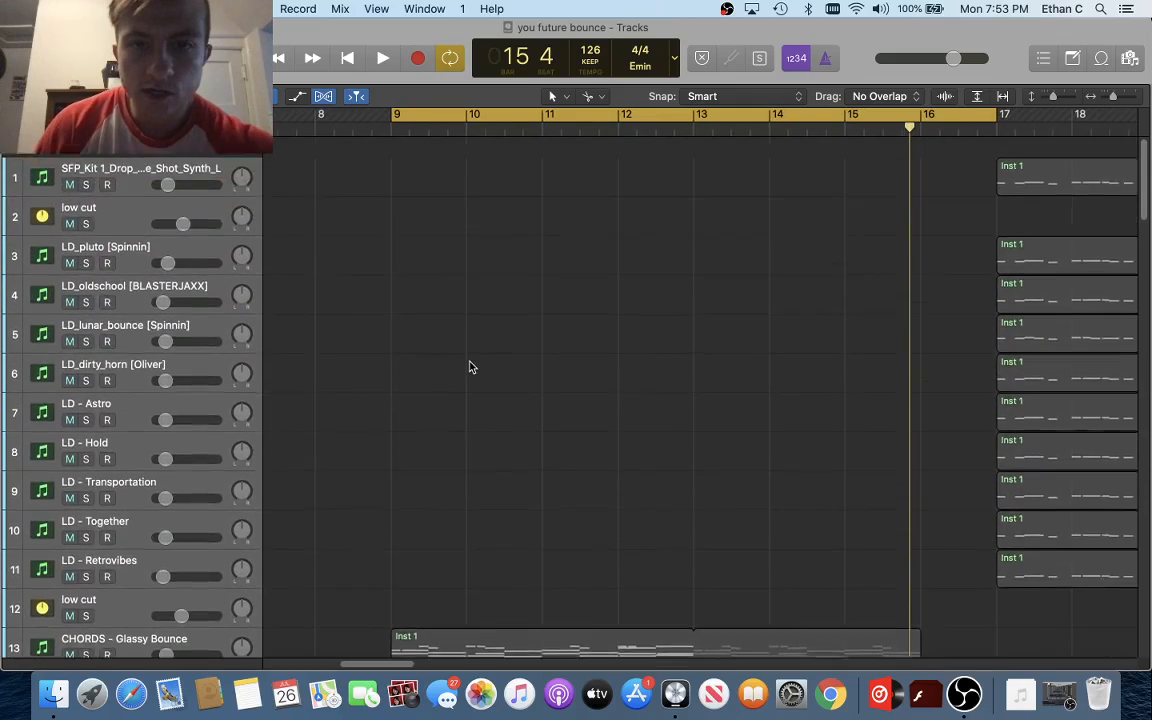
scroll(470, 367, "down", 9)
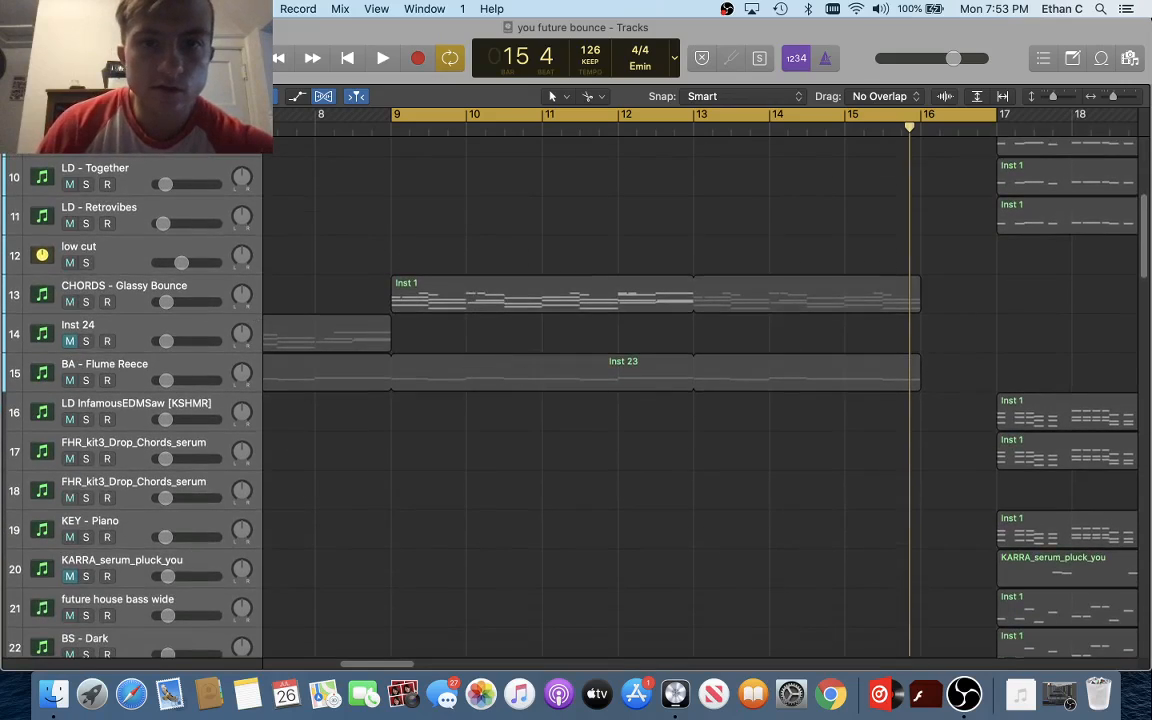
key("s")
left_click(86, 302)
scroll(347, 309, "left", 10)
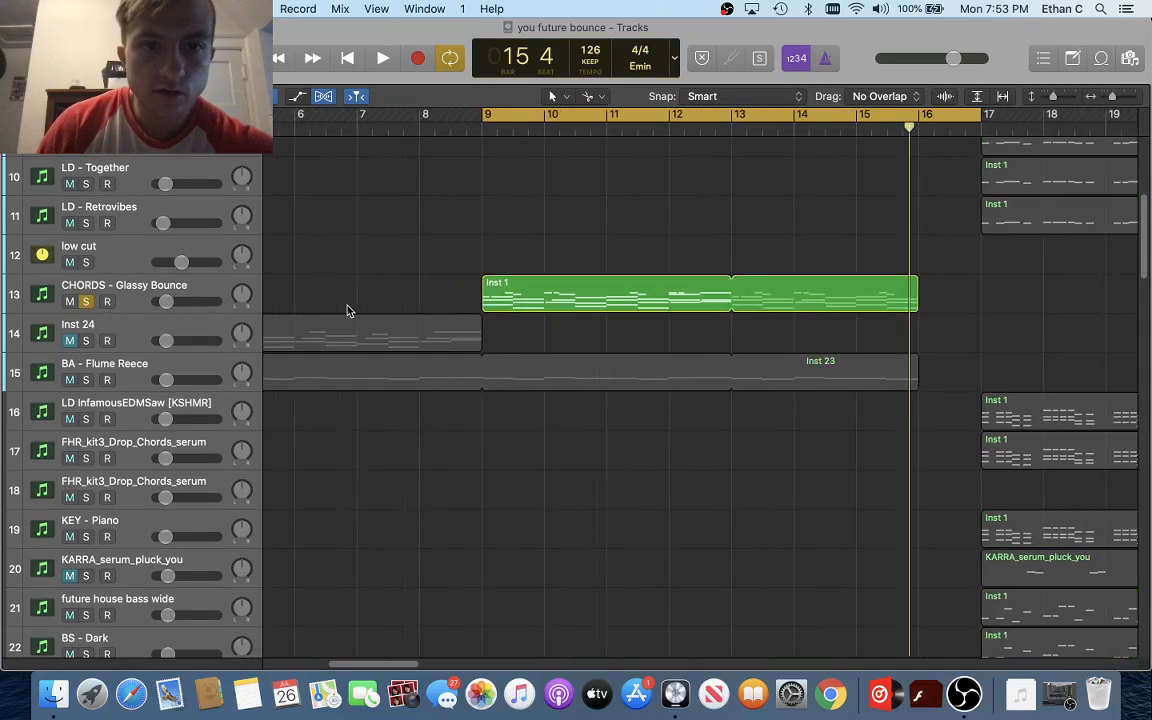
scroll(502, 301, "right", 10)
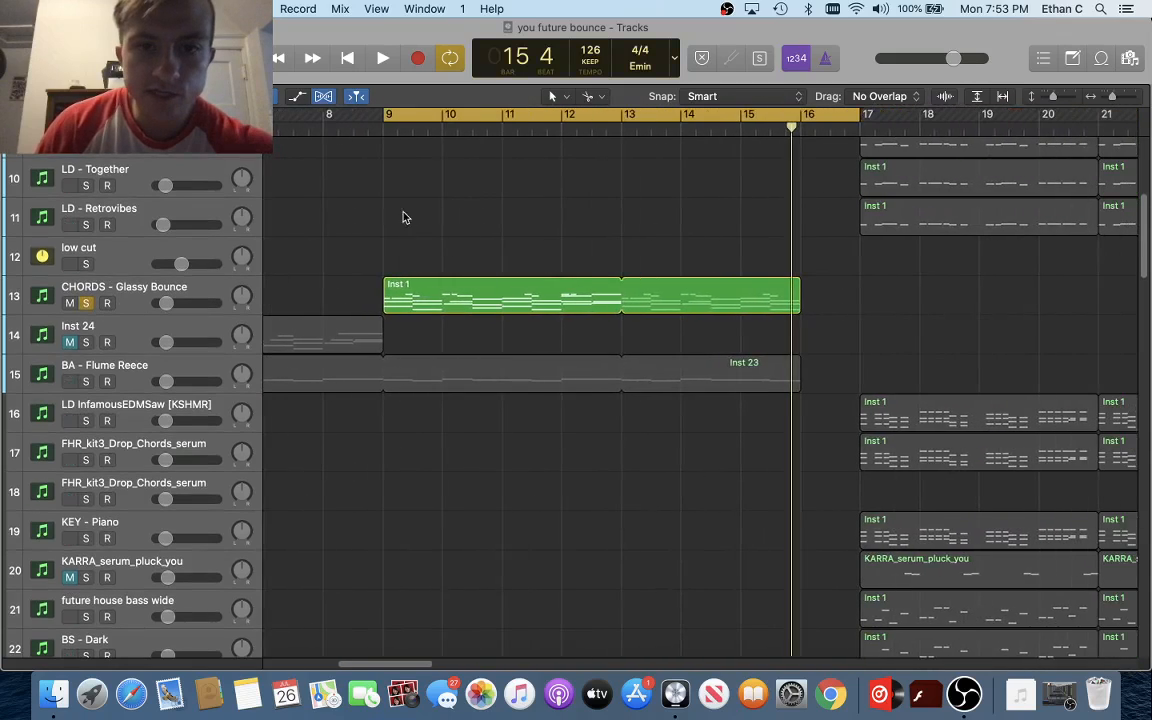
Open the CHORDS - Glassy Bounce region in the Piano Roll, play its chords from bar 9 to bar 13, and close the editor
double_click(420, 284)
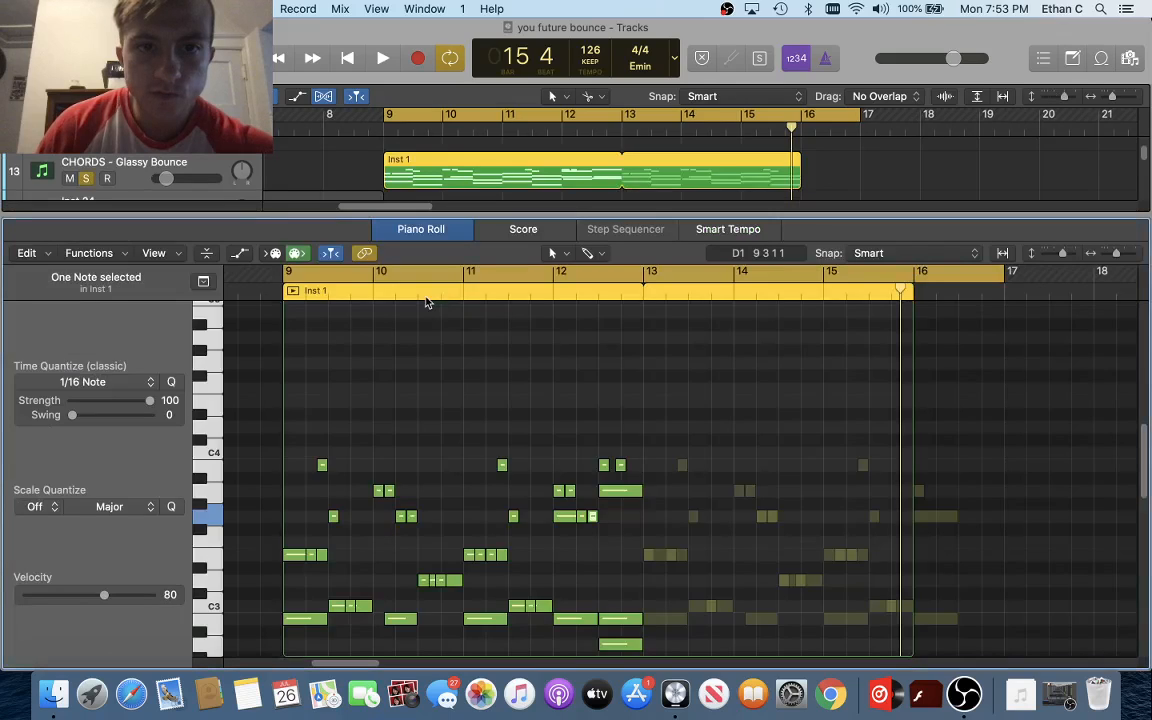
key("shift+space")
scroll(481, 458, "down", 5)
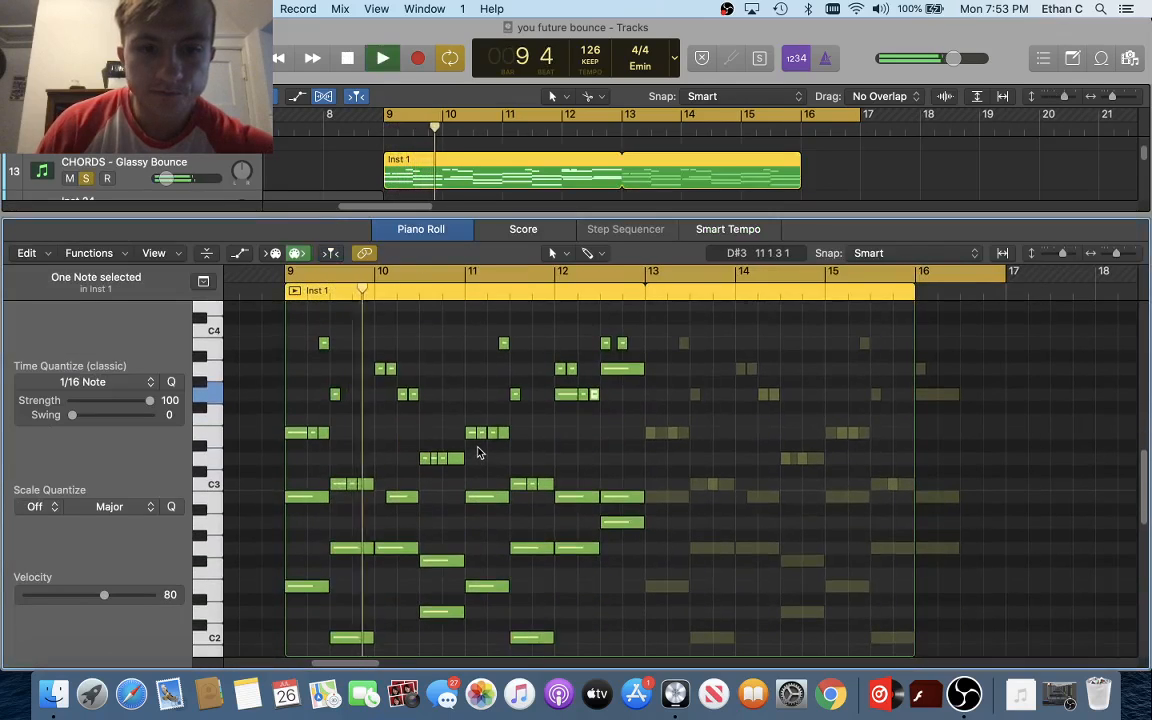
key("super+Right")
key("super+Right")
scroll(477, 452, "up", 1)
scroll(477, 452, "left", 4)
scroll(477, 452, "down", 3)
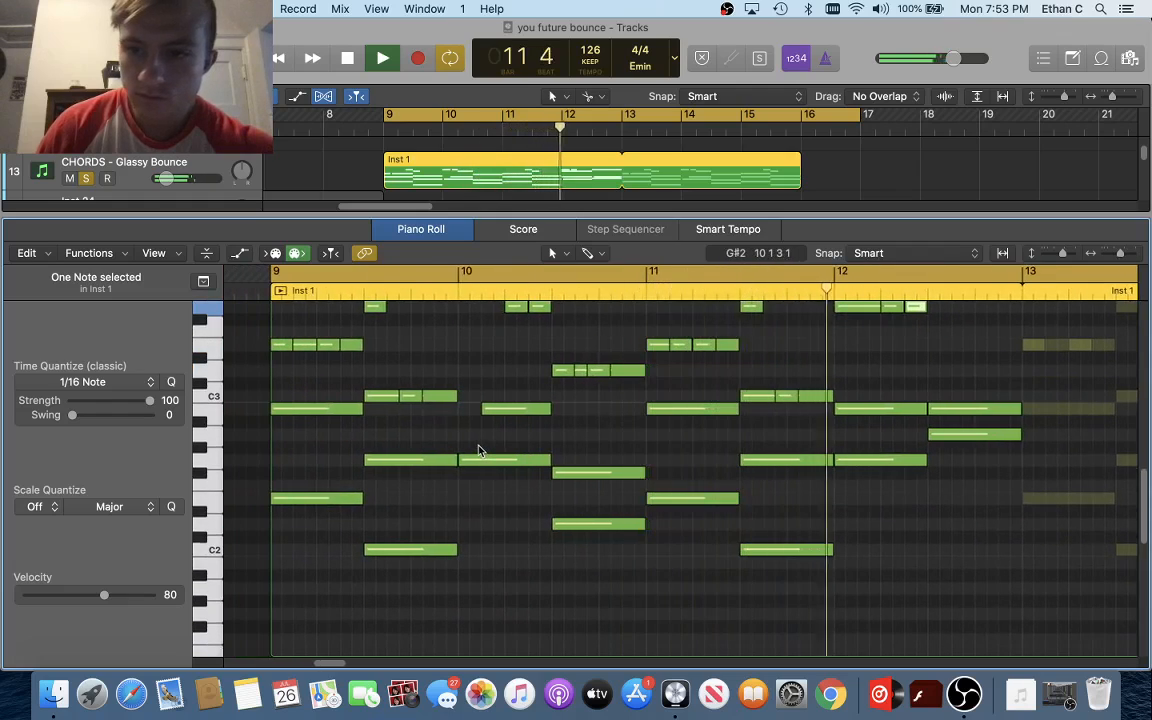
scroll(477, 452, "up", 2)
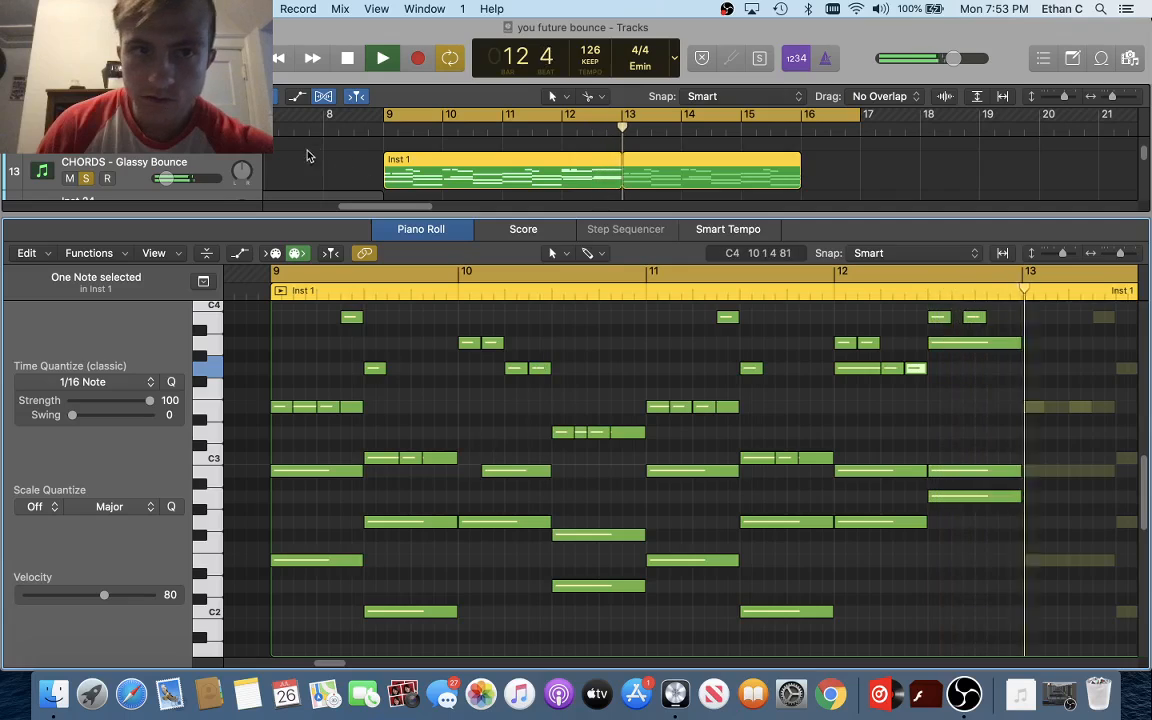
key("space")
key("p")
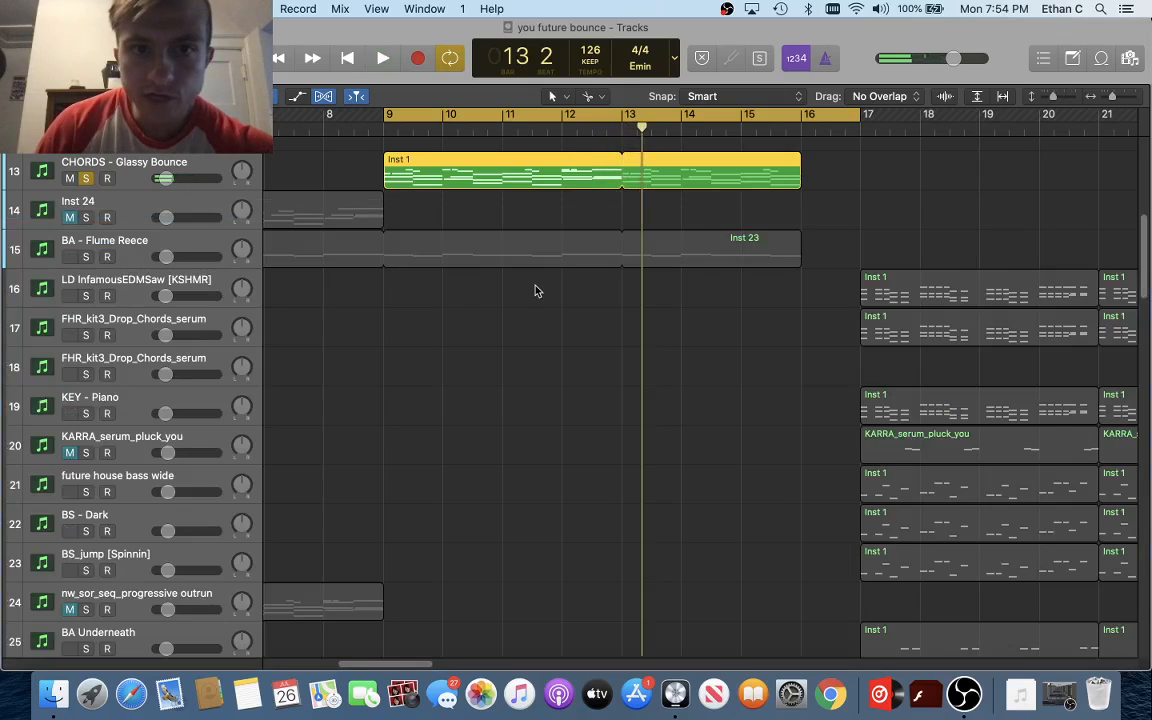
key("super+Left")
key("super+Left")
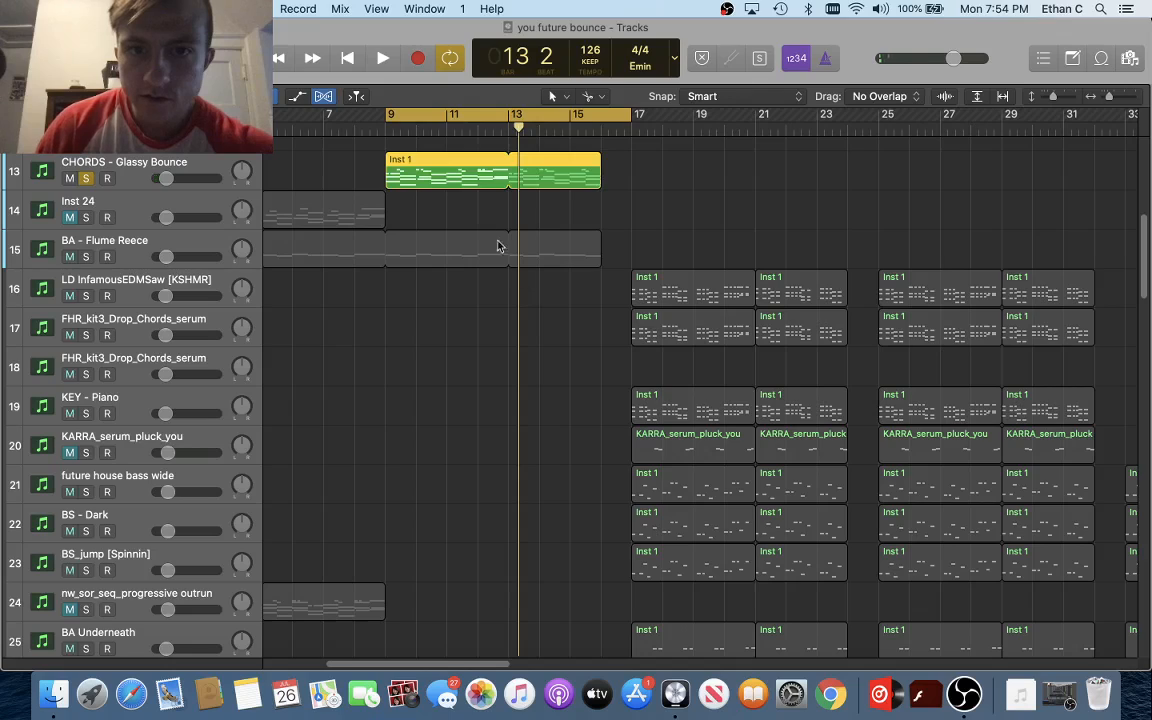
Reopen the CHORDS - Glassy Bounce region in the Piano Roll and look over its notes from bar 9 to bar 13
double_click(442, 176)
scroll(450, 459, "down", 5)
scroll(450, 457, "up", 2)
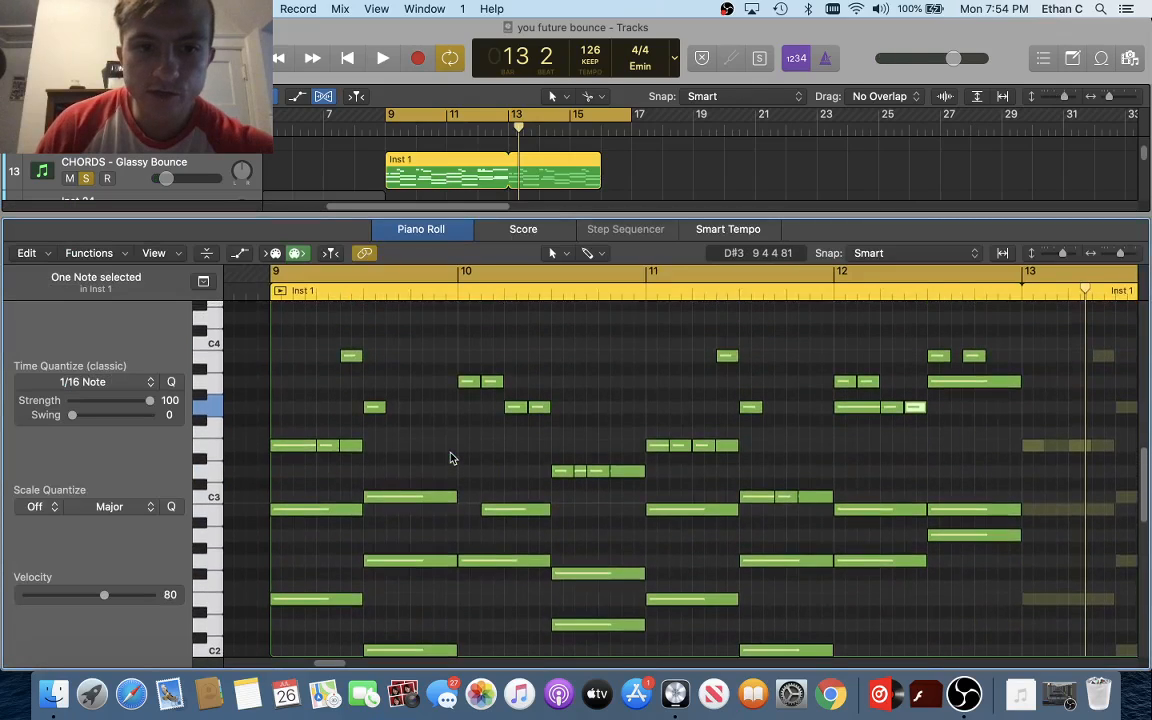
scroll(451, 457, "down", 1)
Select the CHORDS - Glassy Bounce track, show its Serum instrument from the Mixer, and close the plug-in window
left_click(179, 160)
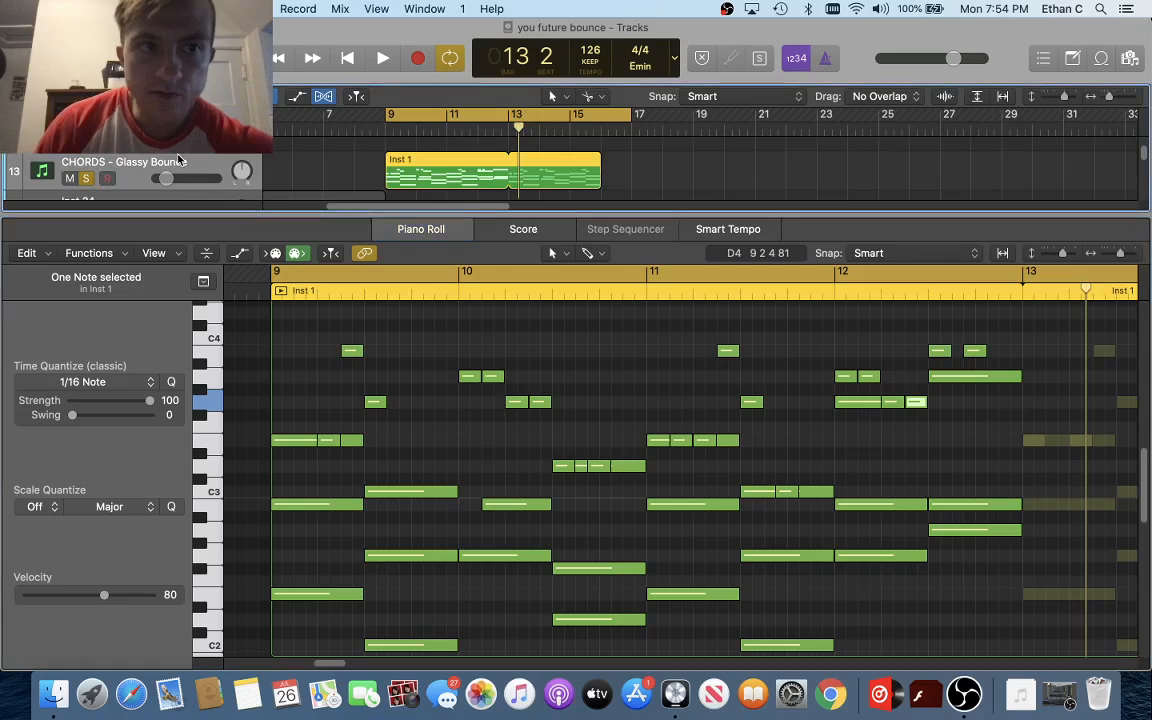
key("x")
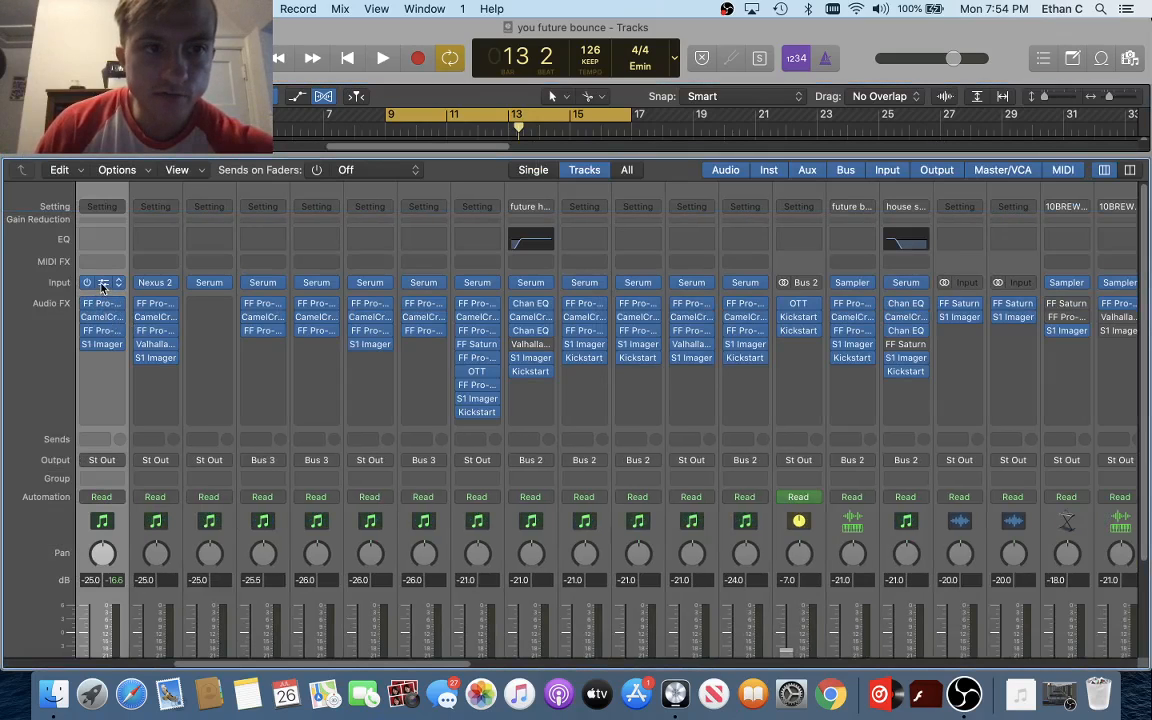
left_click(703, 287)
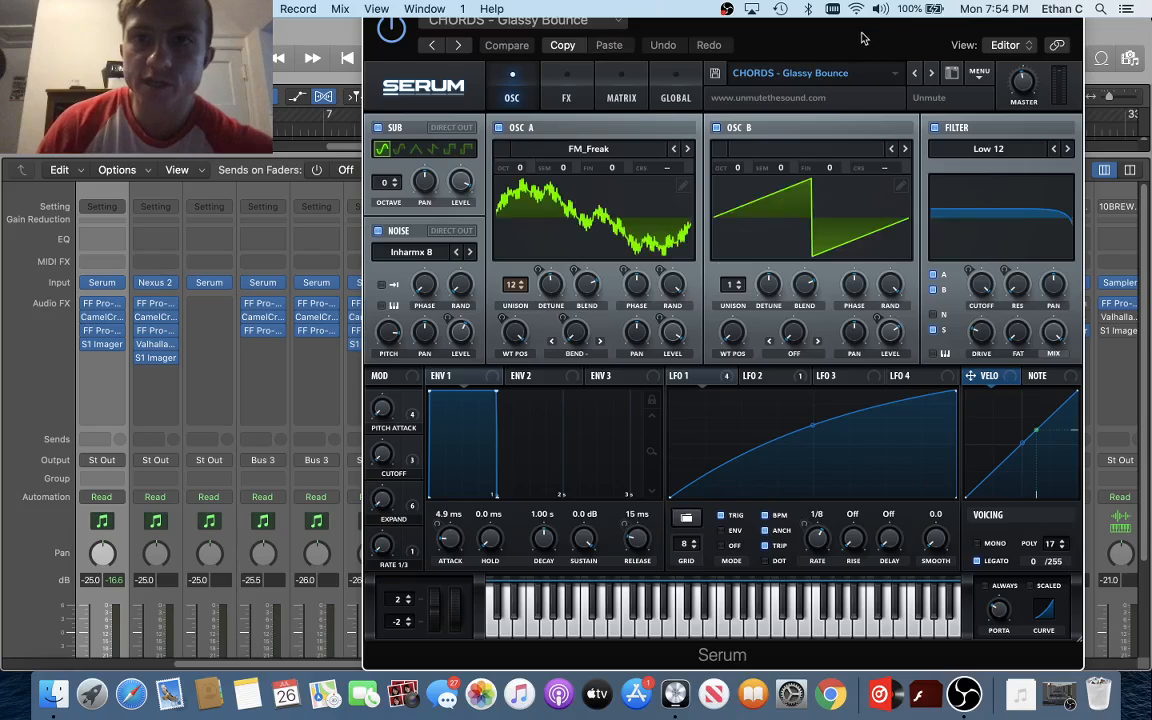
left_click_drag(863, 38, 677, 44)
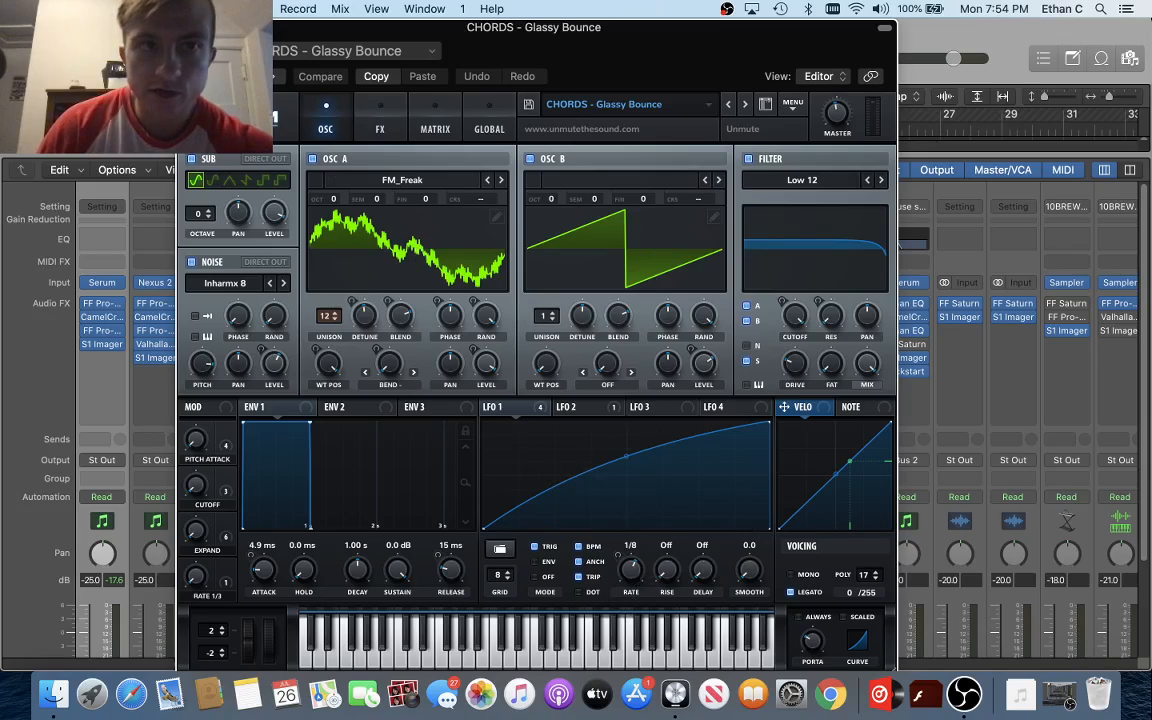
left_click(187, 27)
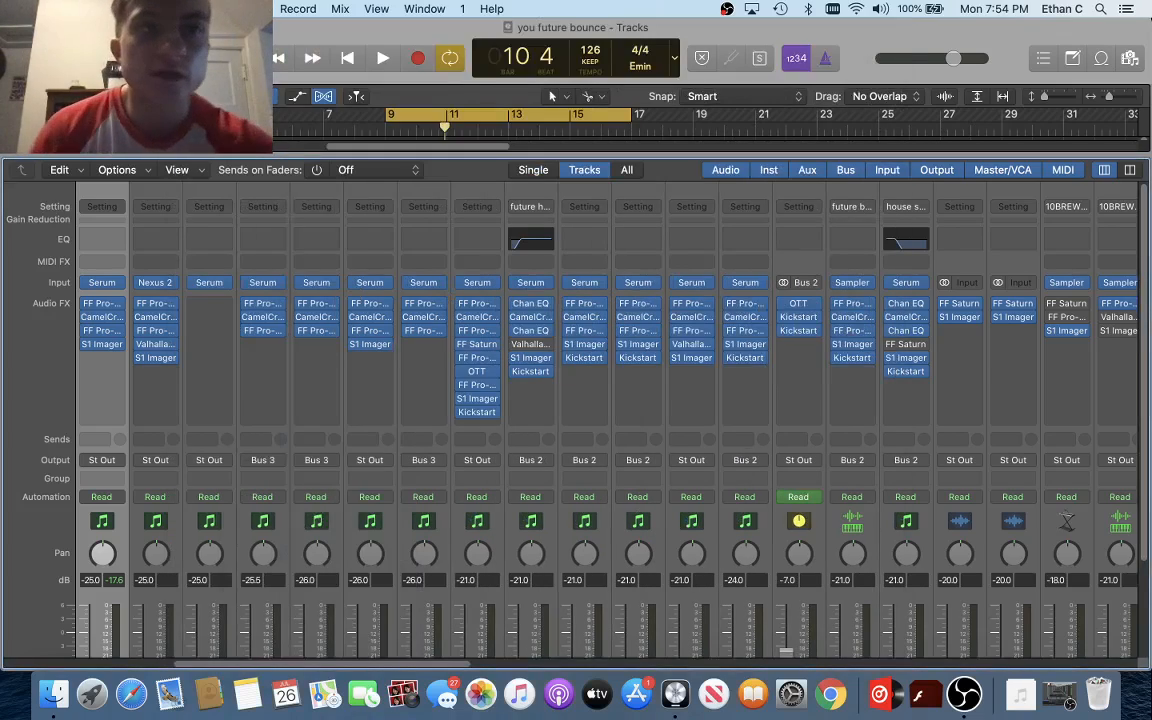
Play the soloed chords briefly around bar 10 and close the Mixer
key("space")
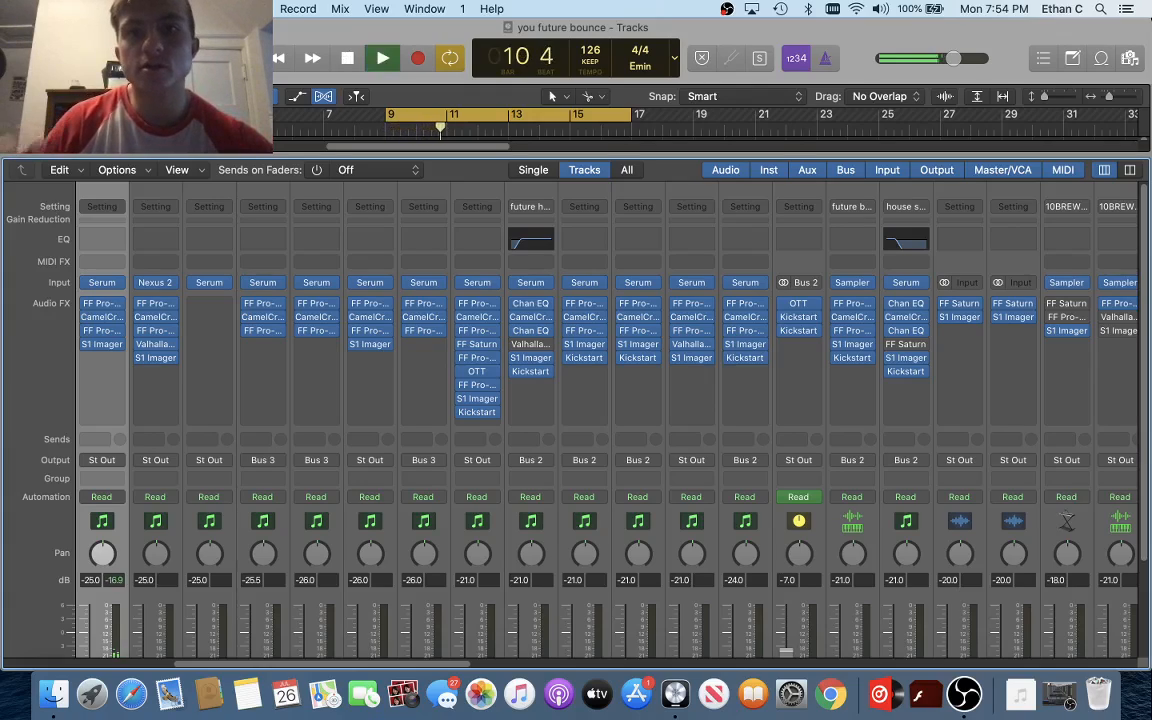
key("space")
key("x")
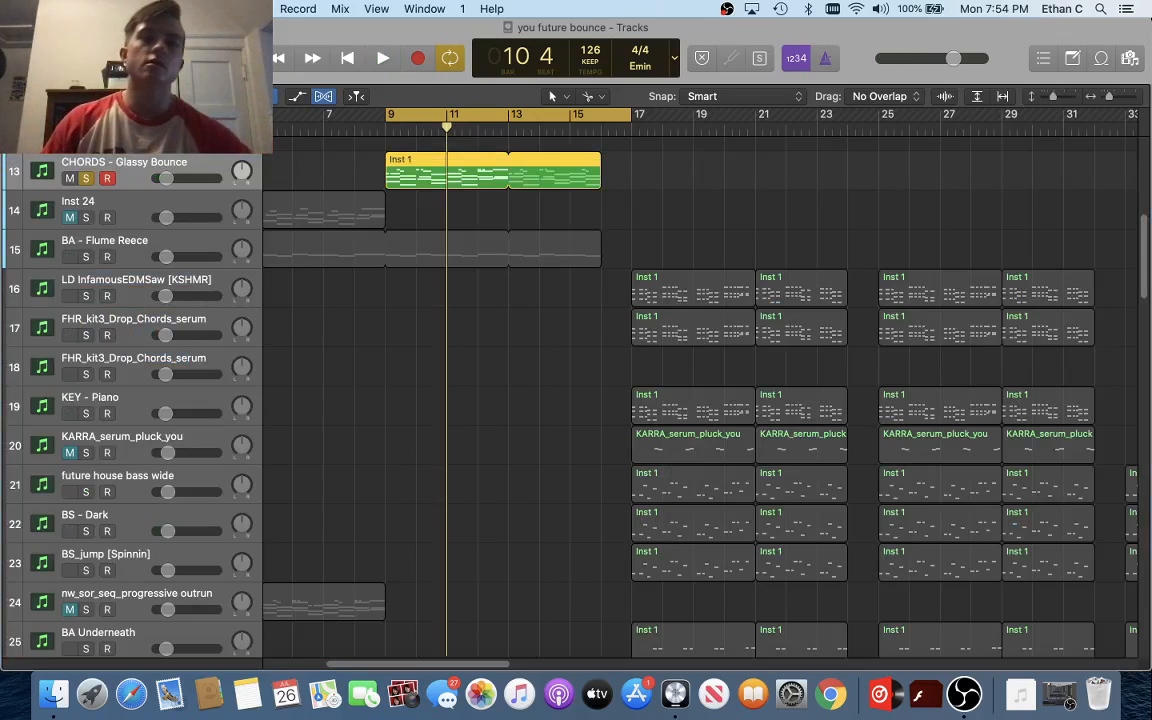
Turn off the solo on the CHORDS - Glassy Bounce track
key("super+Left")
key("super+Left")
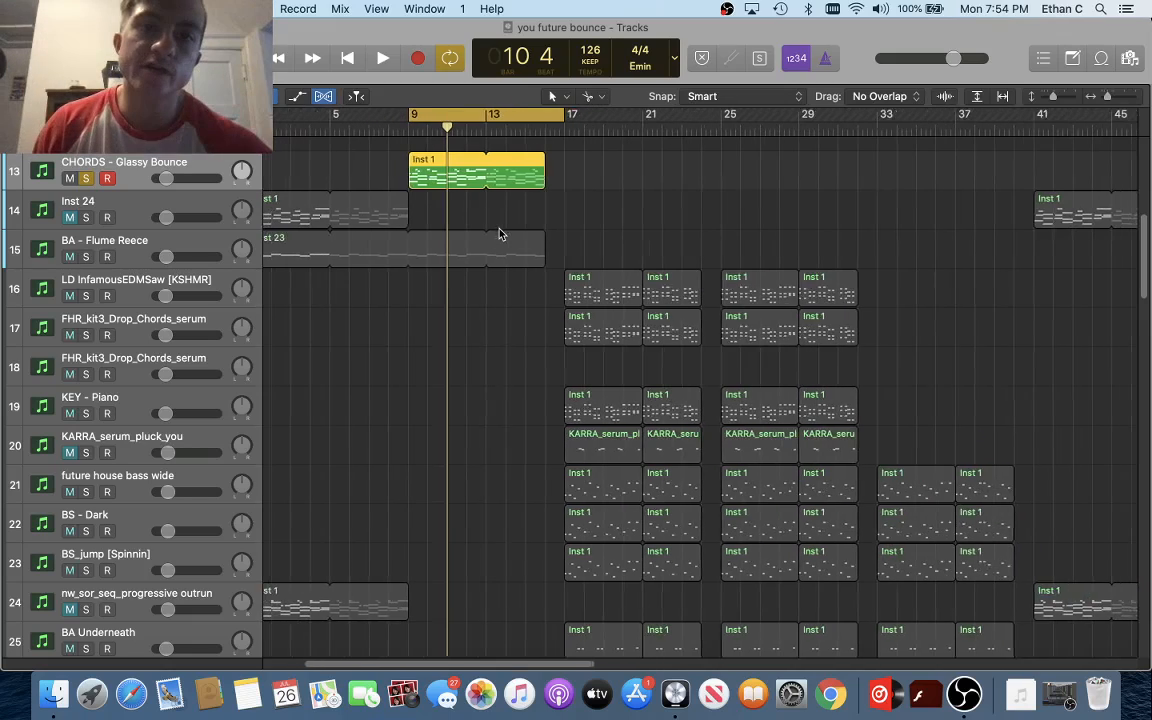
scroll(501, 234, "up", 10)
scroll(501, 234, "down", 2)
scroll(501, 234, "down", 1)
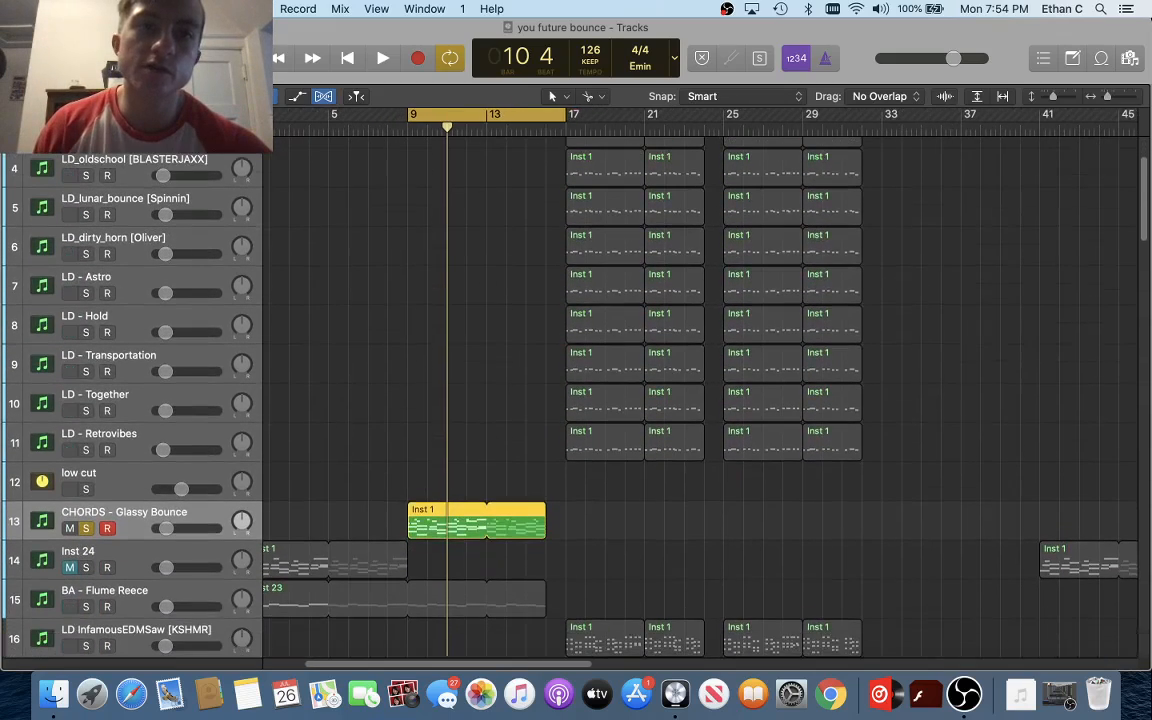
key("s")
Set the cycle range from bar 7 to bar 16 and play the whole unsoloed arrangement through it until bar 15
key("super+Right")
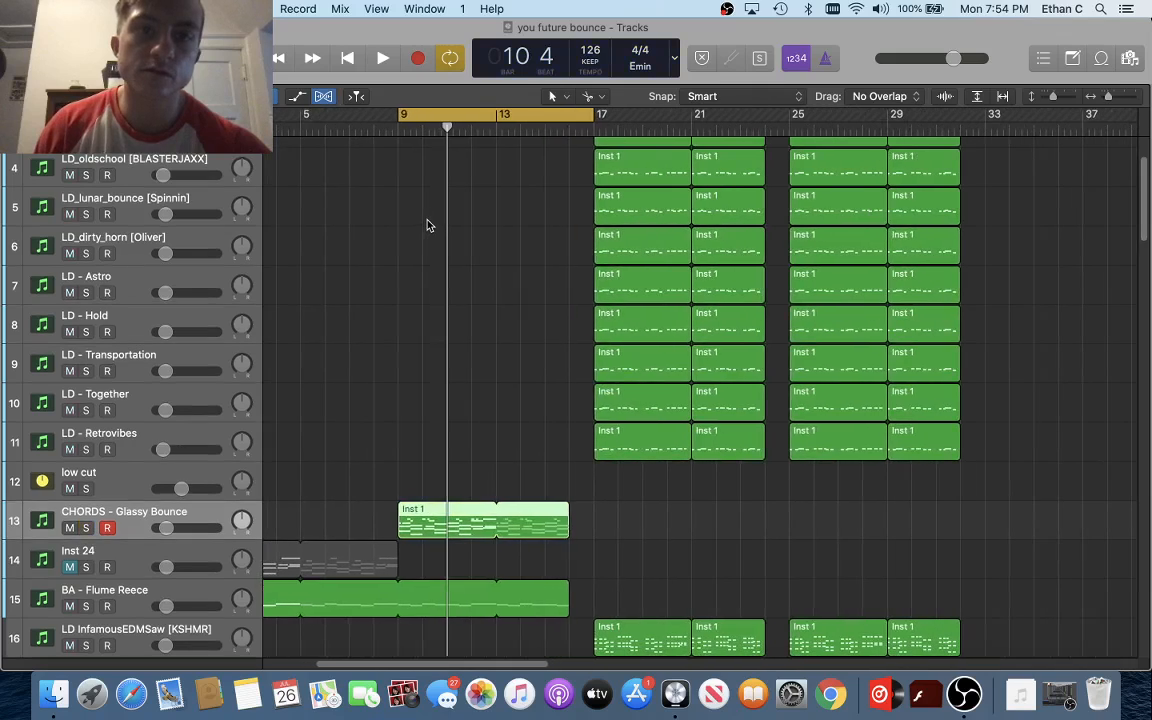
scroll(427, 222, "left", 3)
scroll(427, 222, "down", 1)
scroll(427, 222, "down", 1)
key("space")
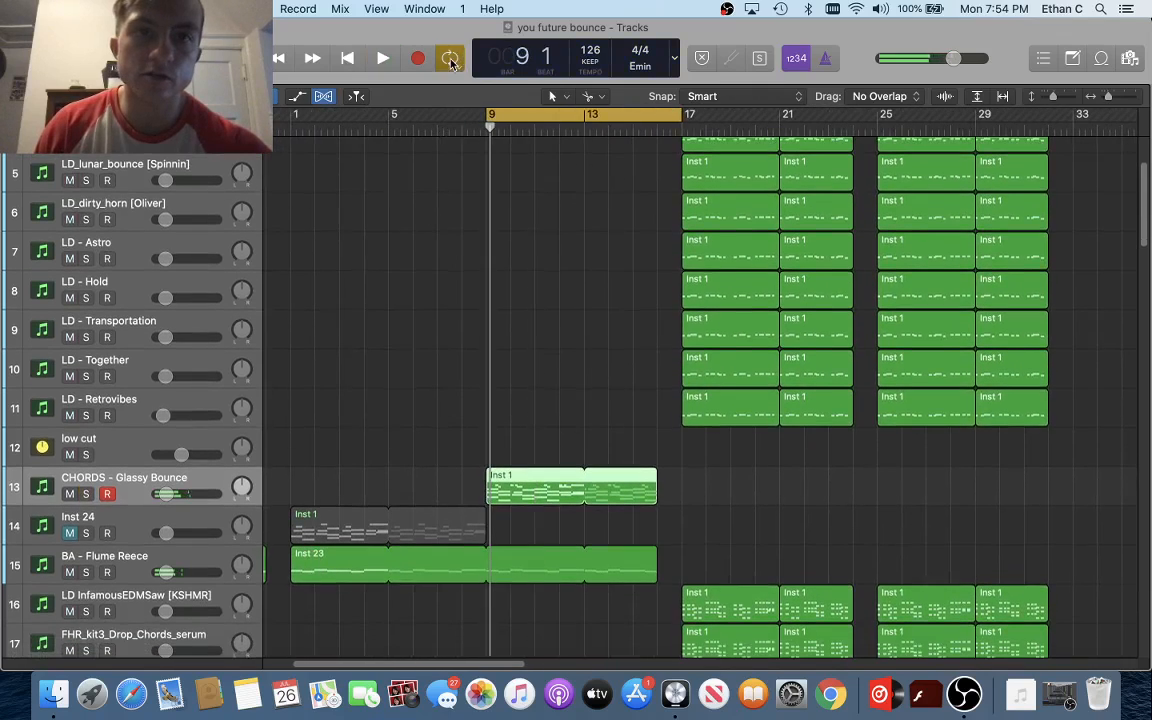
left_click(451, 62)
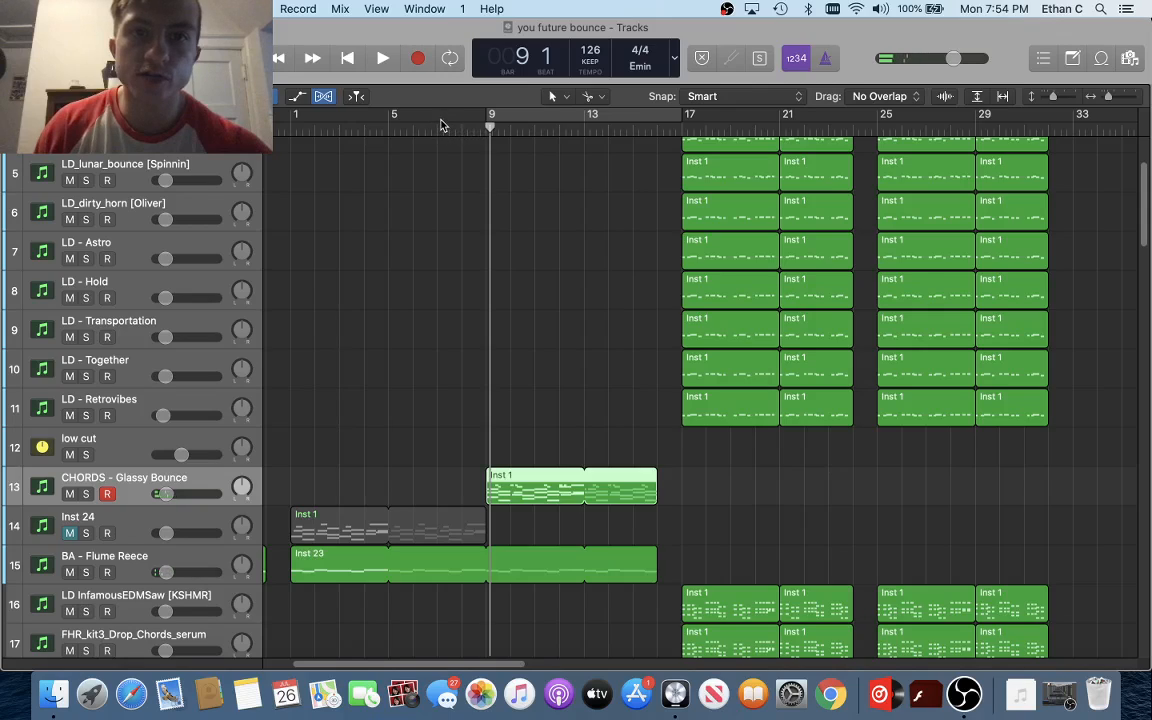
left_click_drag(440, 124, 653, 221)
key("space")
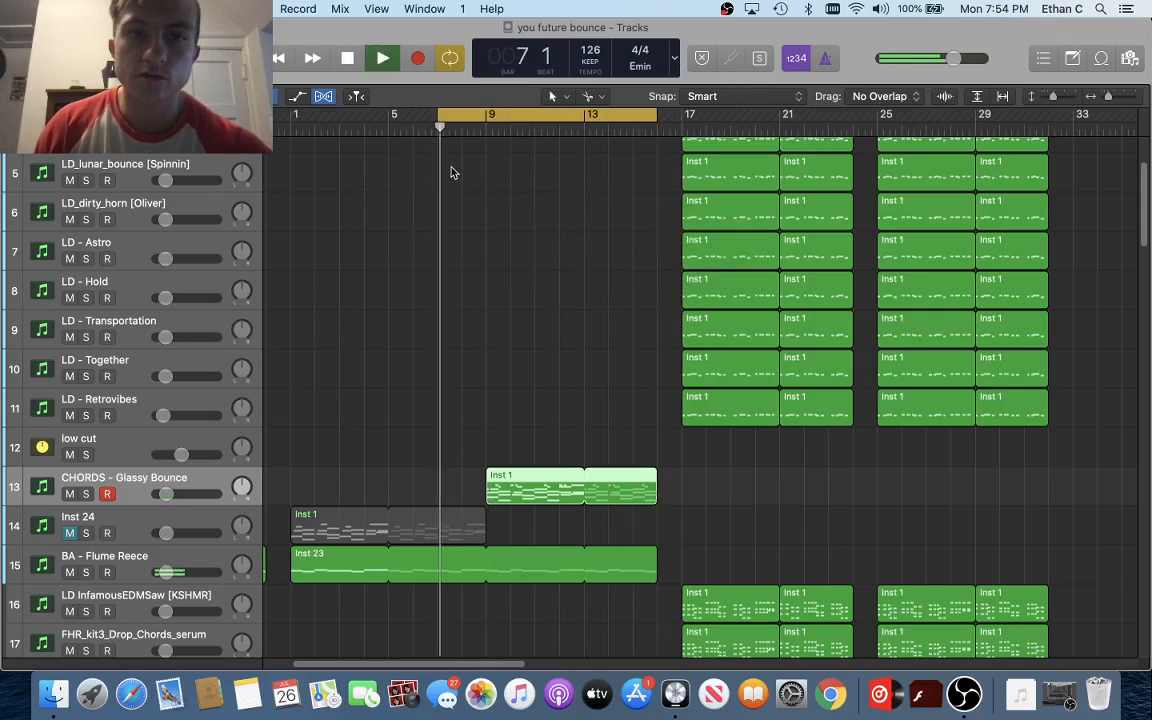
scroll(495, 182, "down", 3)
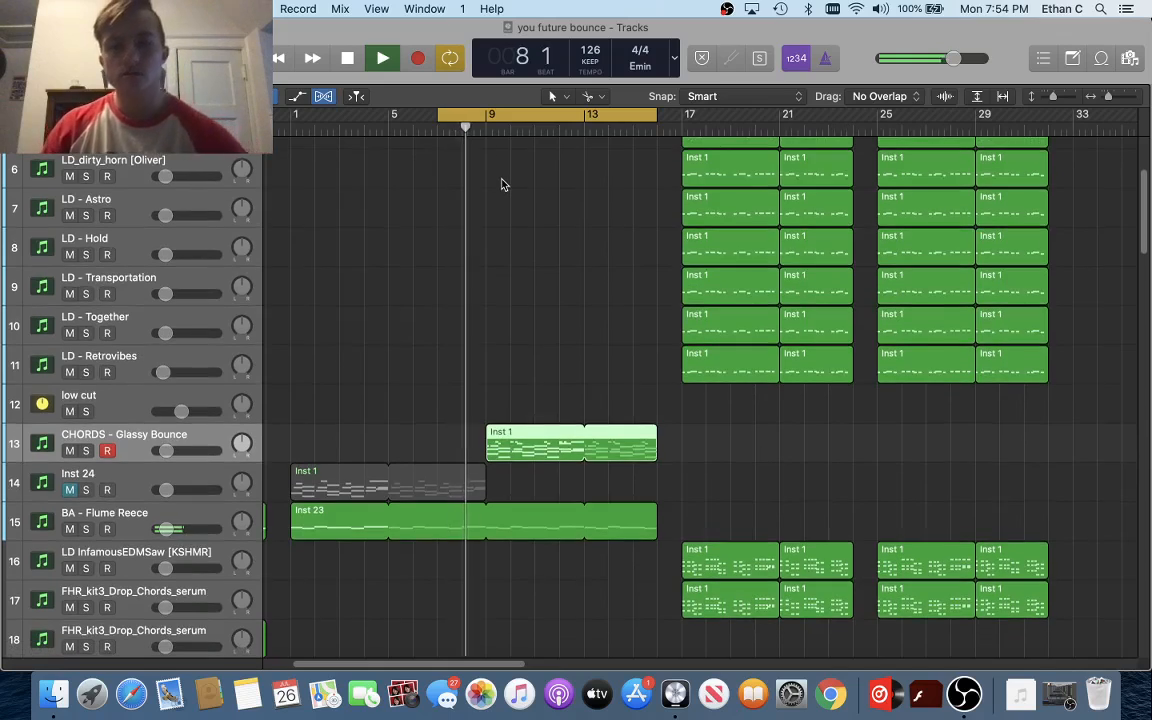
scroll(503, 184, "down", 3)
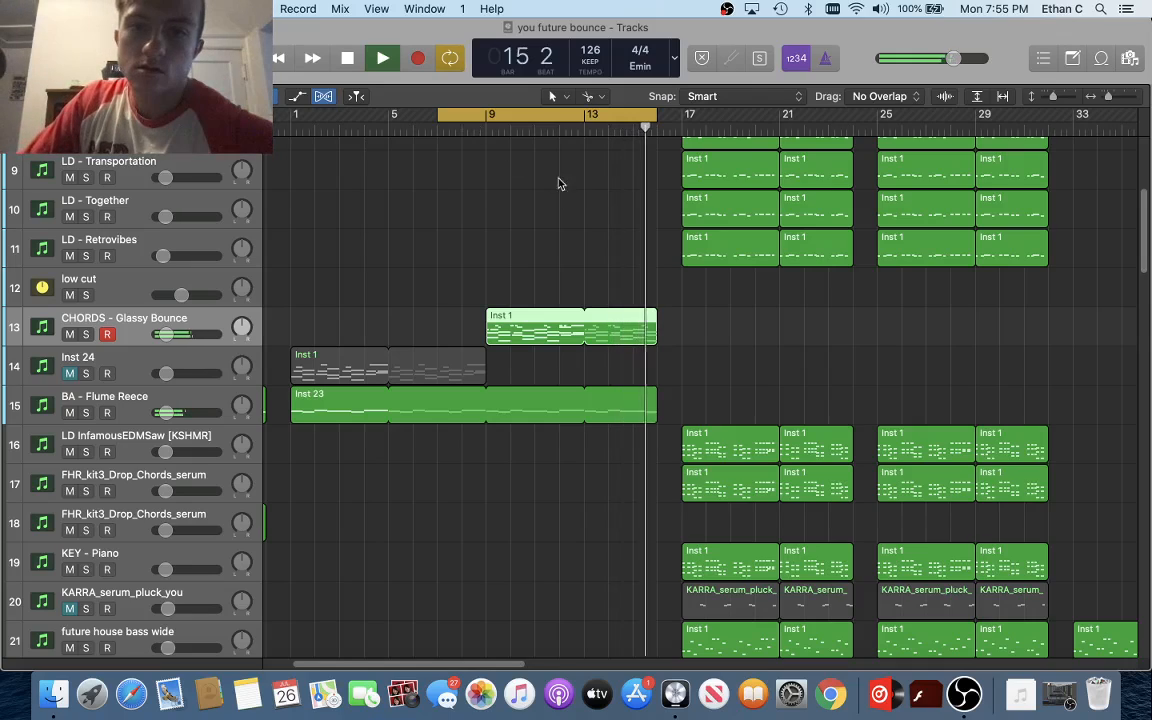
key("space")
Locate the vocal chop tracks around Audio 11 and Audio 12, and turn off cycle mode
scroll(580, 190, "down", 8)
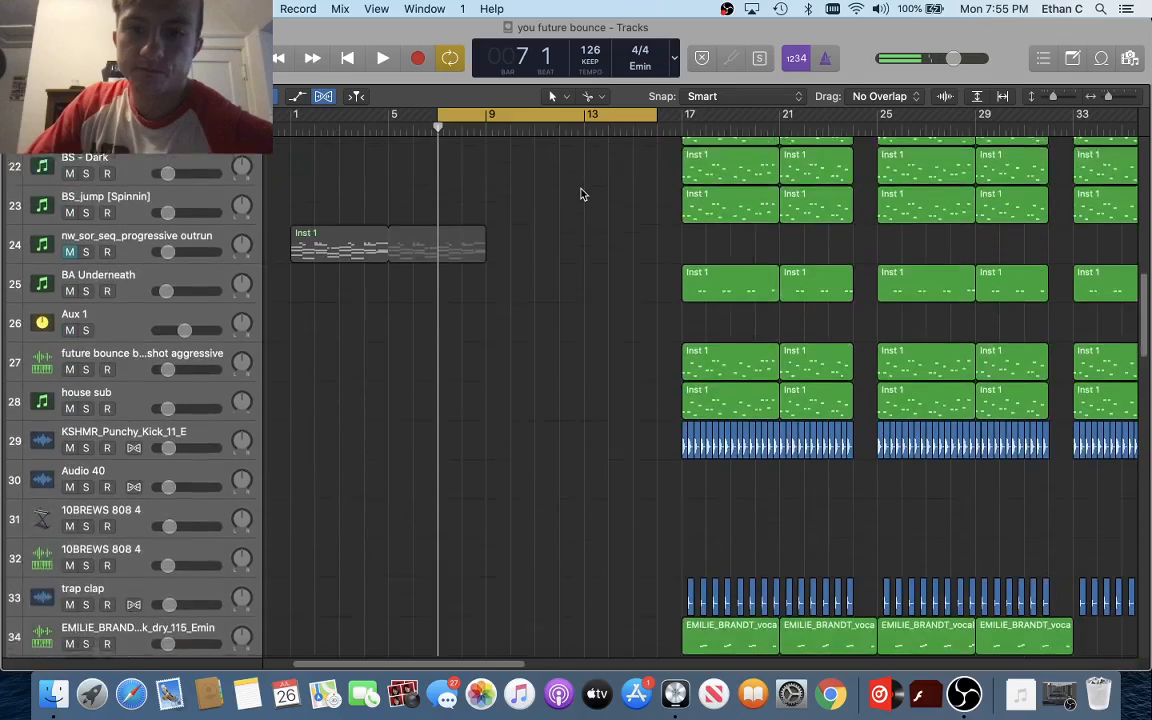
scroll(580, 193, "down", 6)
scroll(580, 193, "up", 2)
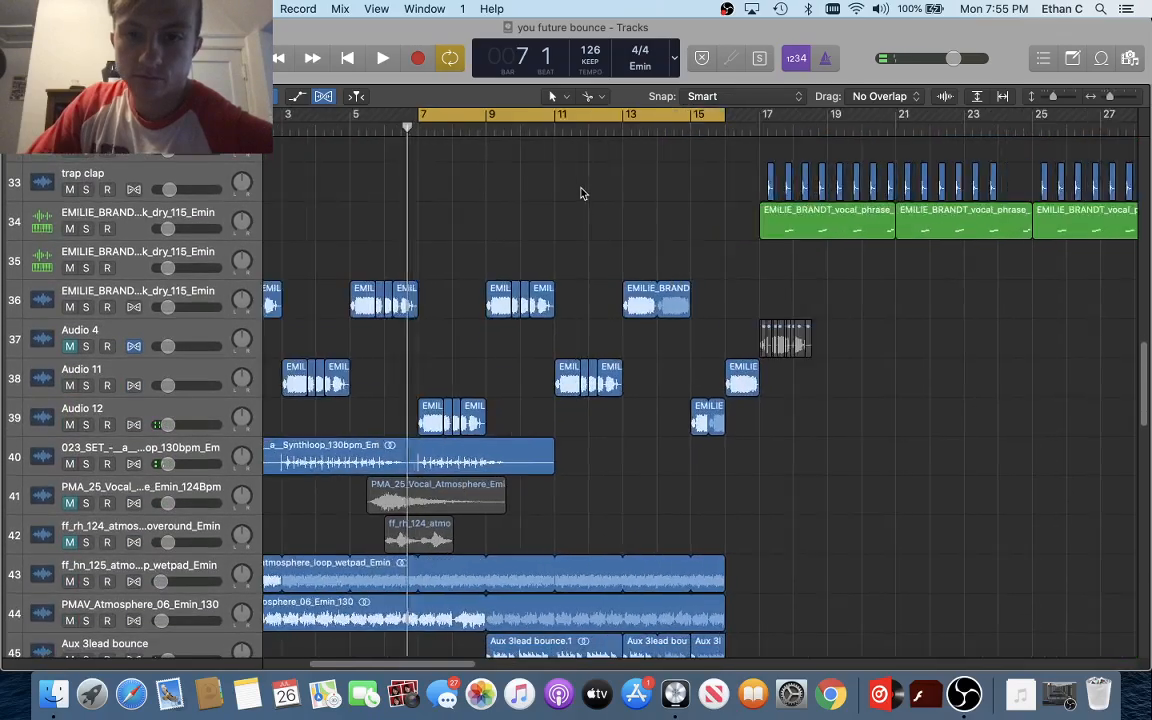
scroll(580, 193, "up", 2)
scroll(580, 193, "left", 5)
scroll(580, 193, "right", 8)
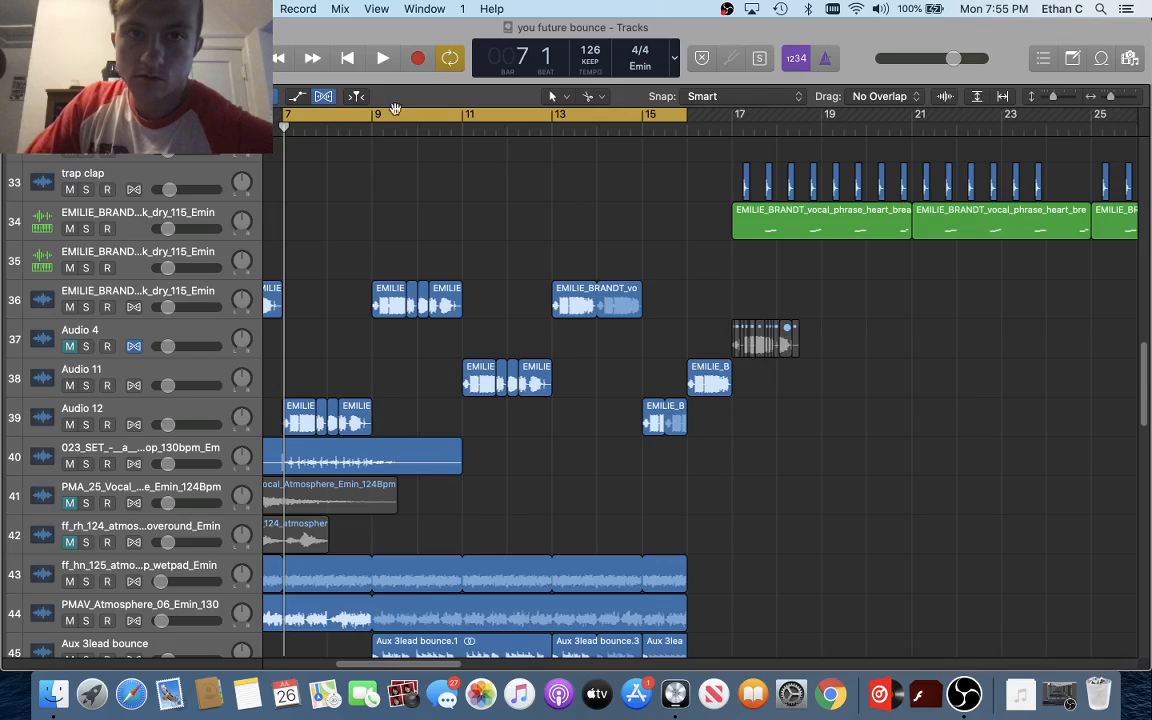
left_click(451, 59)
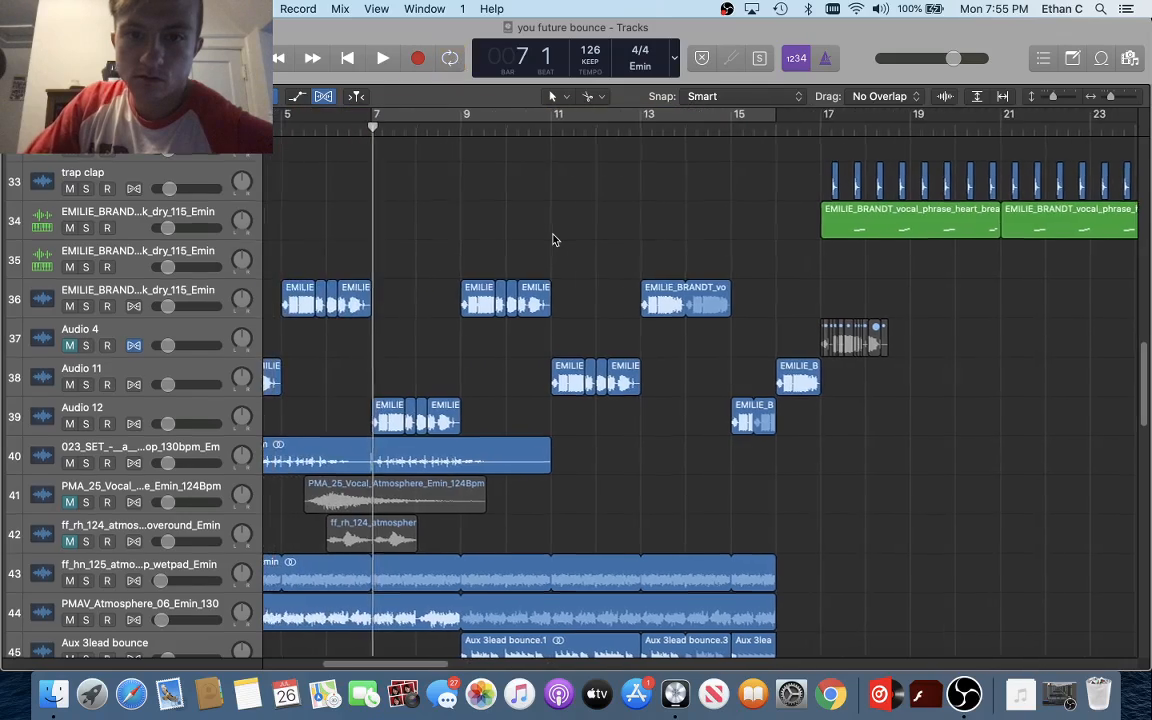
scroll(600, 232, "left", 5)
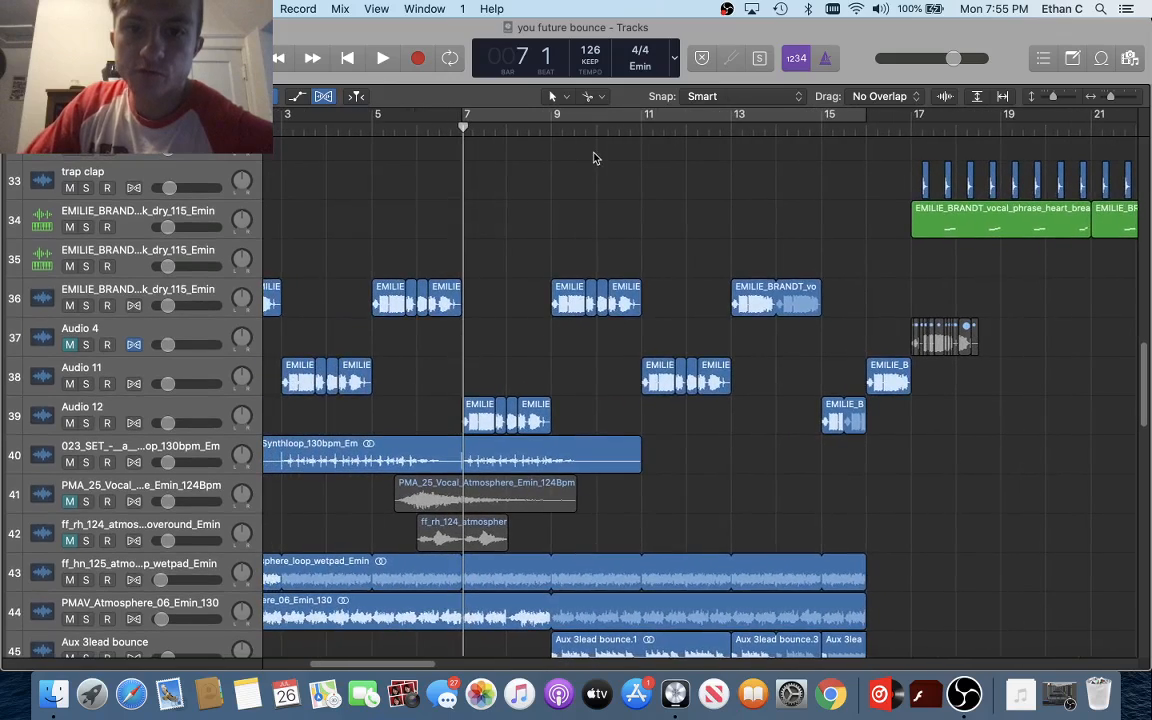
Solo Audio 12, Audio 11 and the vocal phrase audio track 36, and play the chops from bar 7 to bar 13
left_click(86, 423)
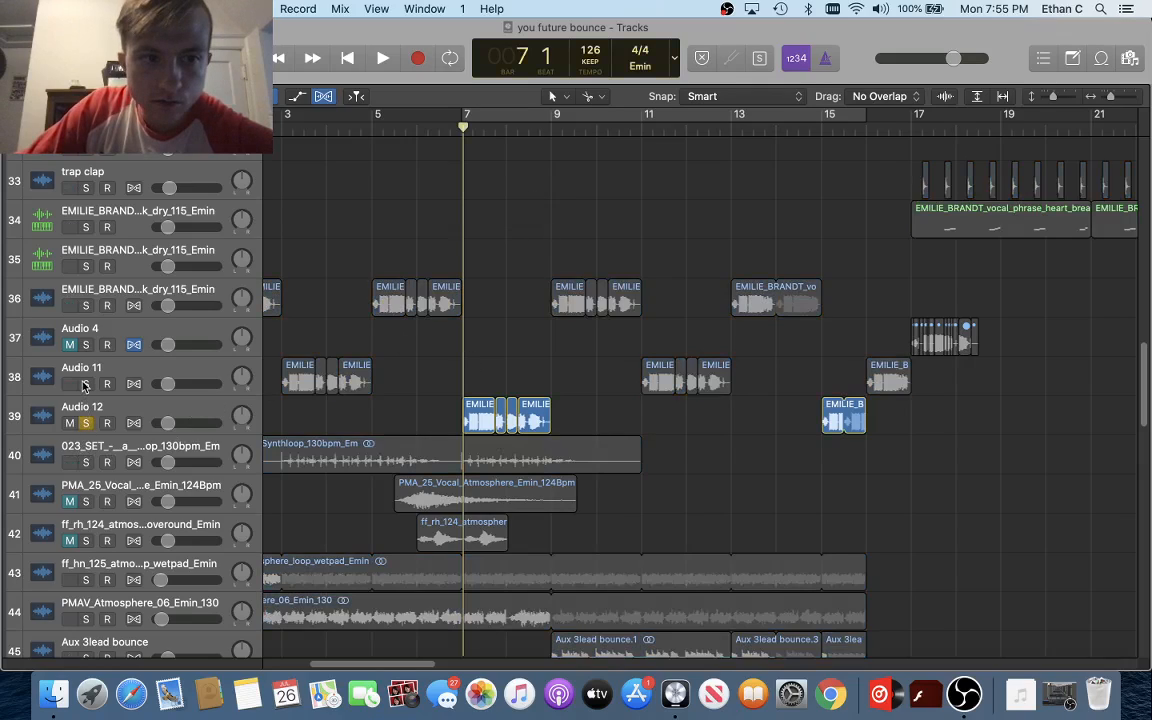
left_click(86, 384)
left_click(86, 305)
key("space")
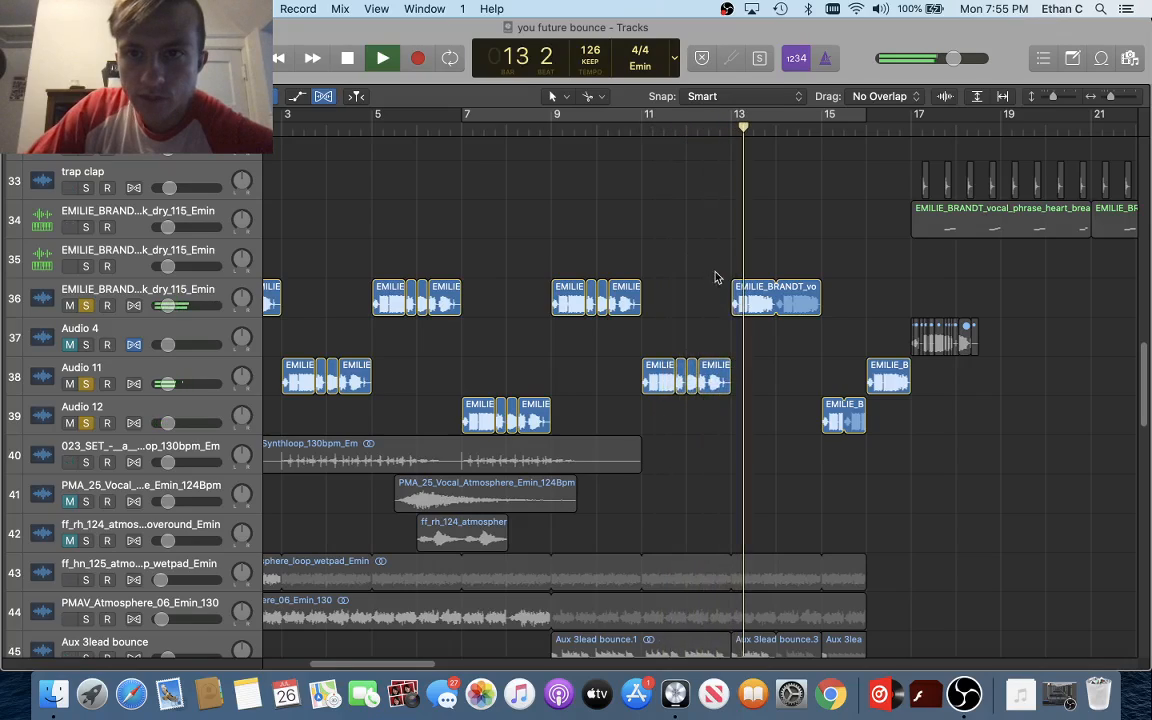
key("space")
Play the soloed vocal chops from the start of bar 13 until just before bar 16
left_click(730, 129)
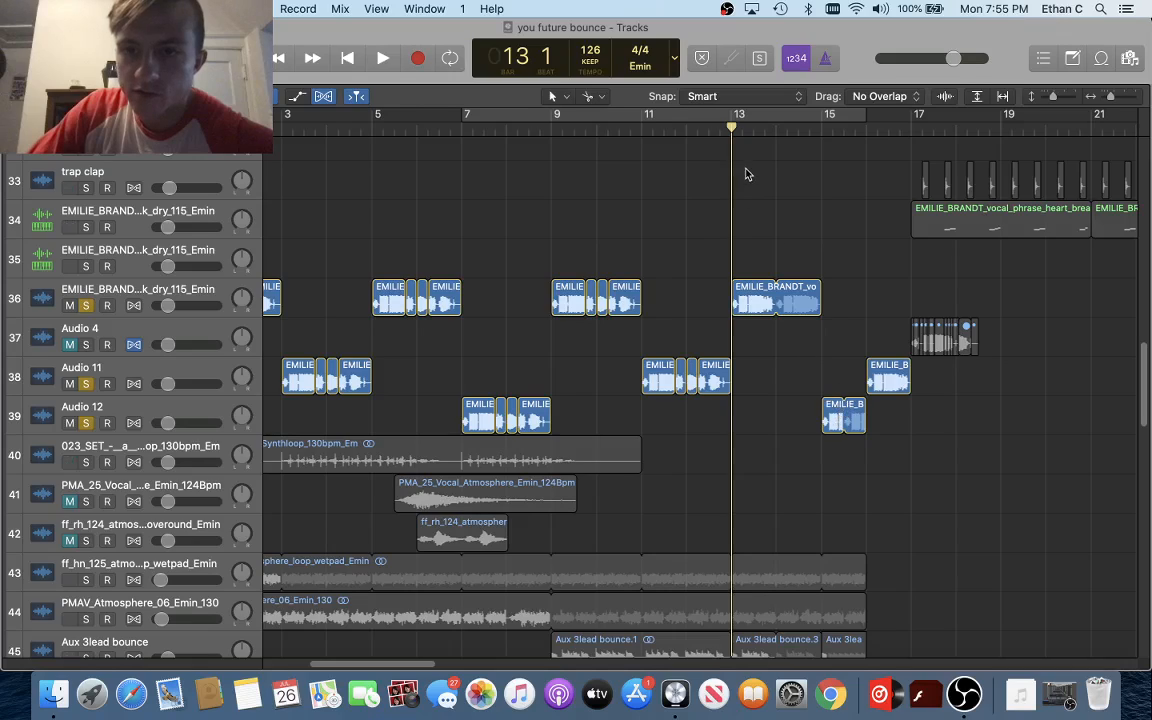
key("space")
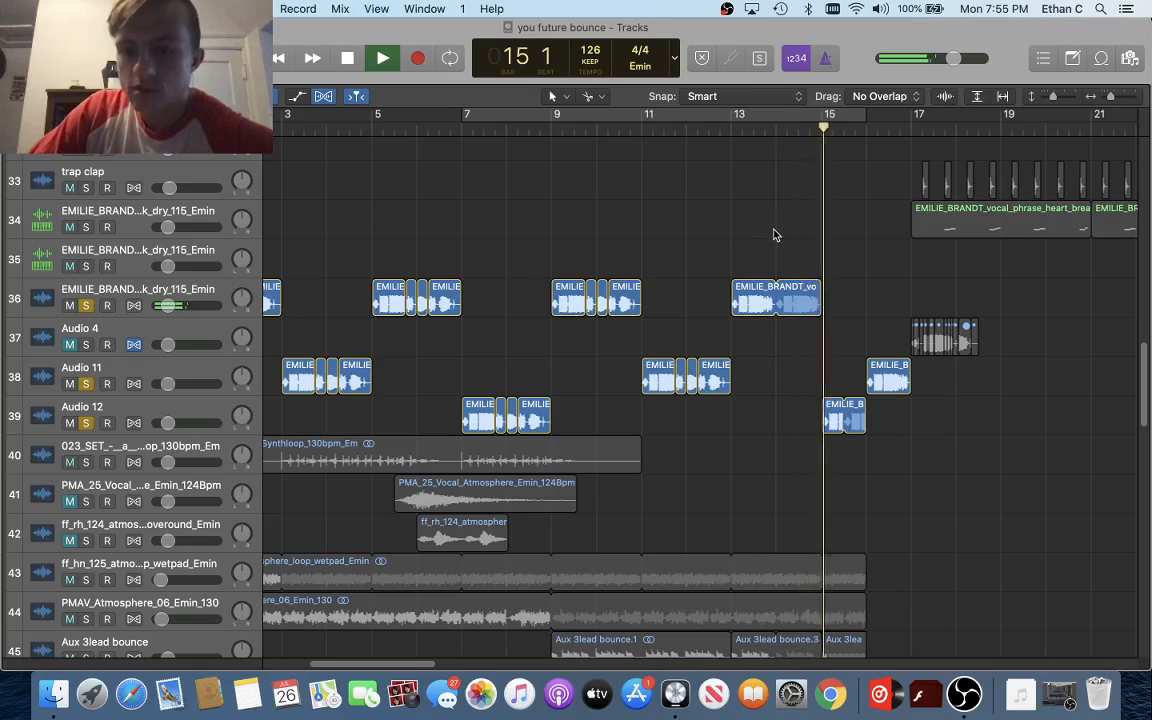
key("space")
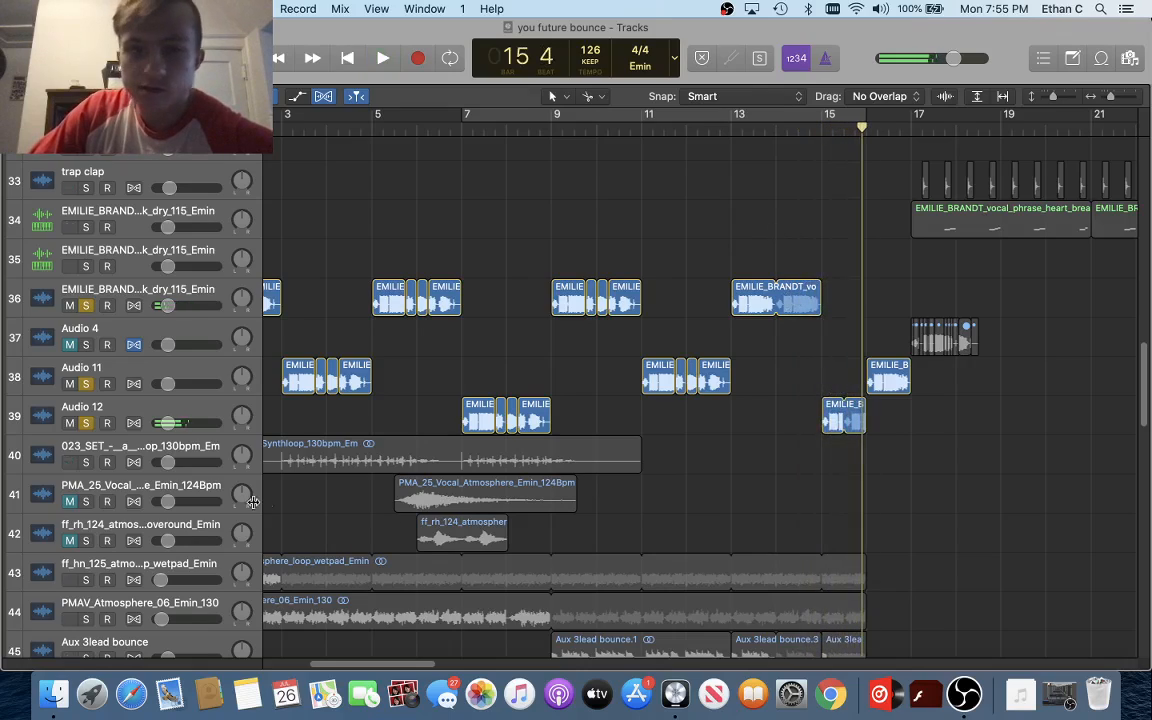
Select the Audio 12 track to point out its vocal chops near bar 15, and clear the solo on all three vocal tracks
left_click(190, 408)
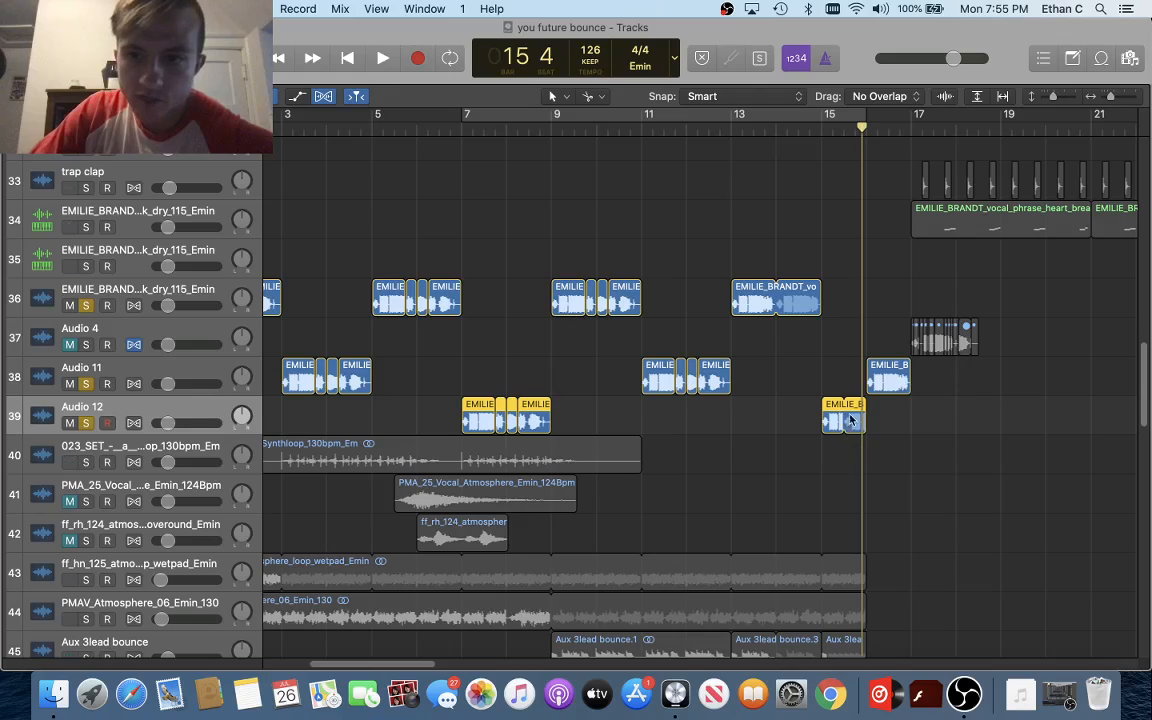
scroll(900, 378, "right", 4)
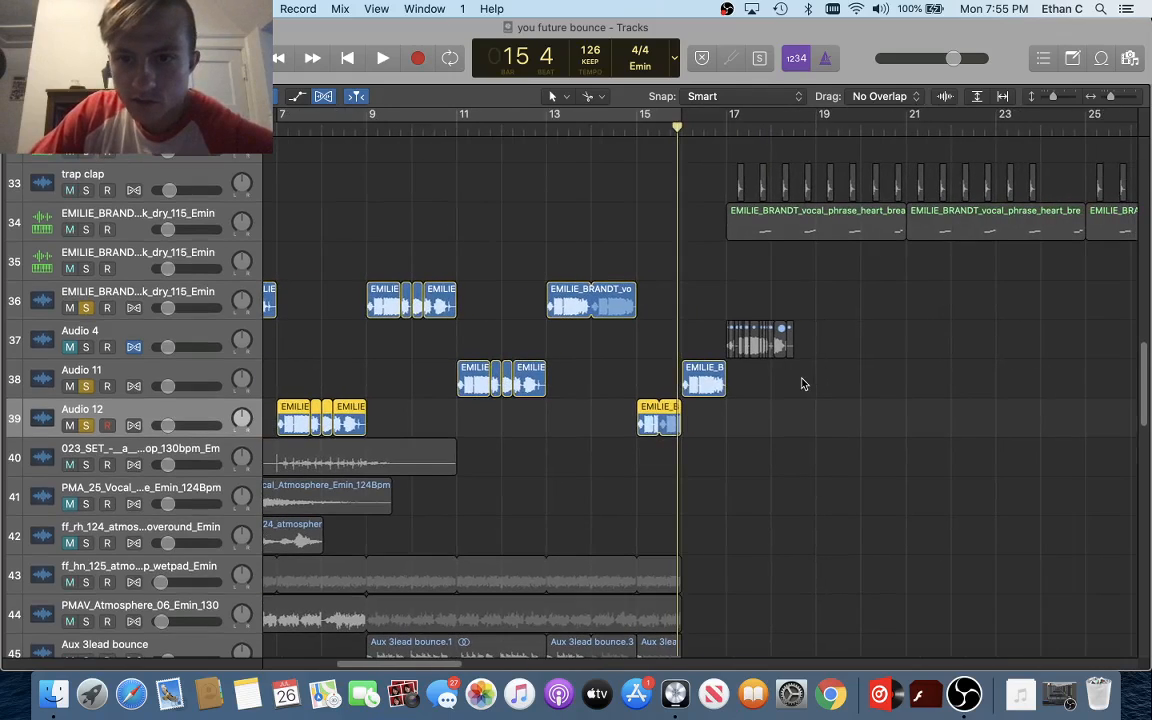
key("super+Right")
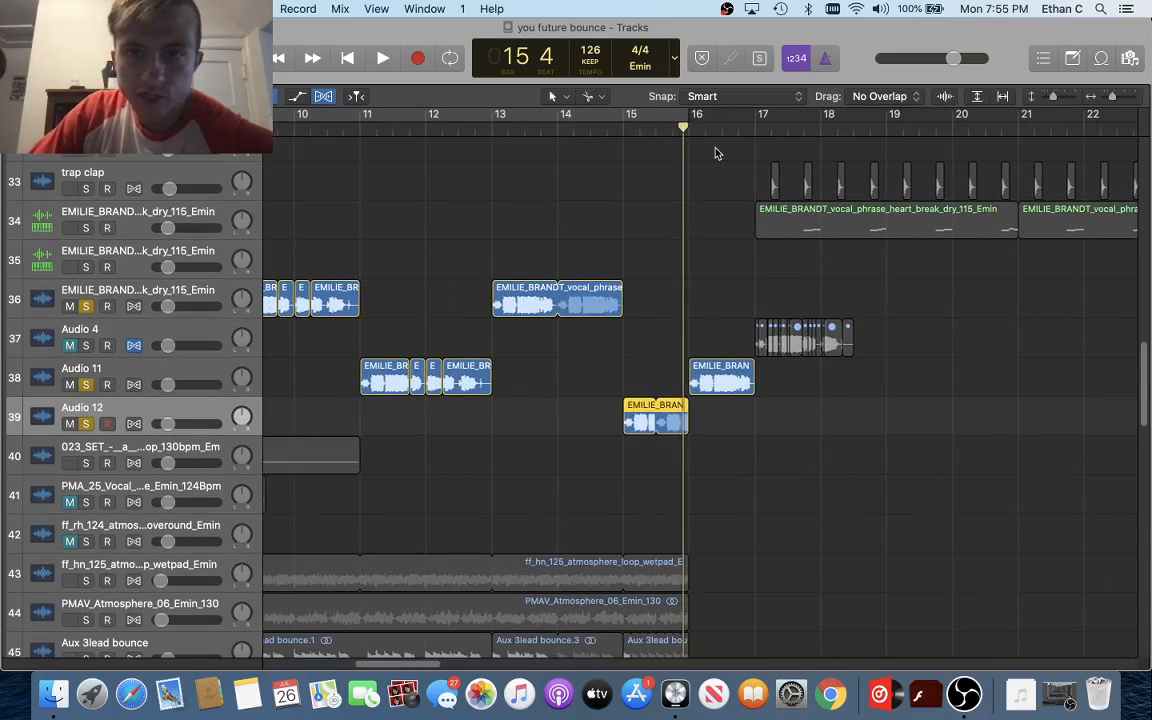
key("ctrl+s")
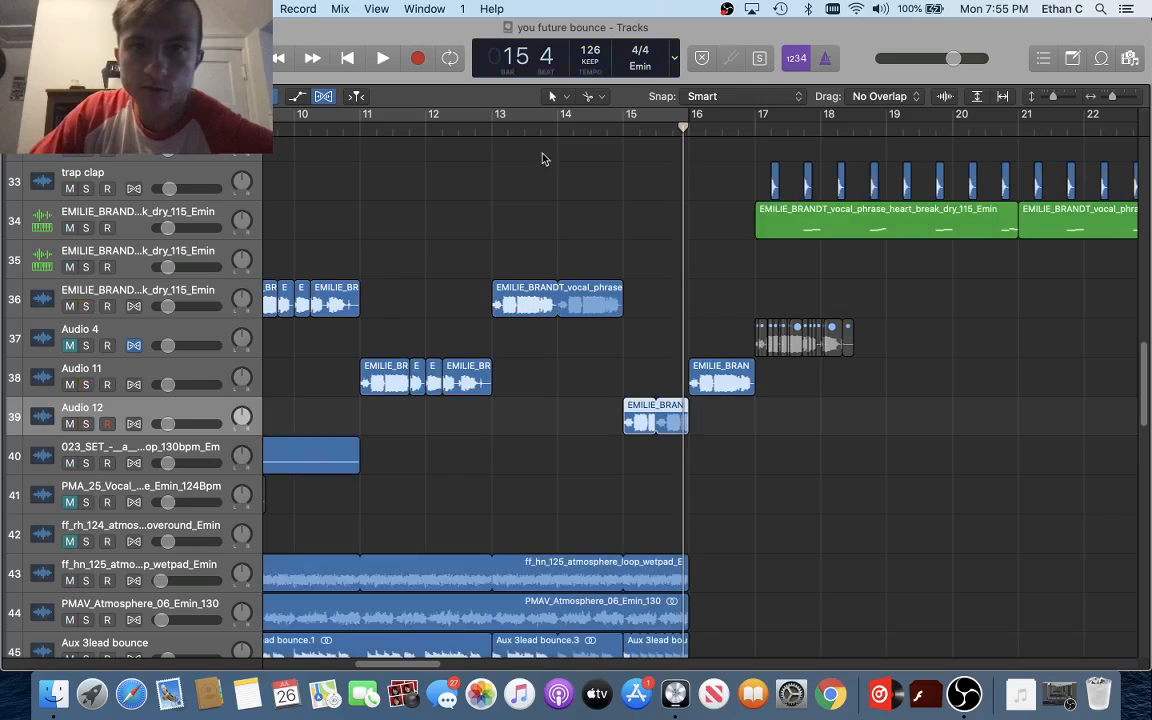
Set the cycle range from bar 16 to bar 17 and play that bar with all tracks
scroll(545, 150, "right", 4)
left_click_drag(527, 120, 601, 138)
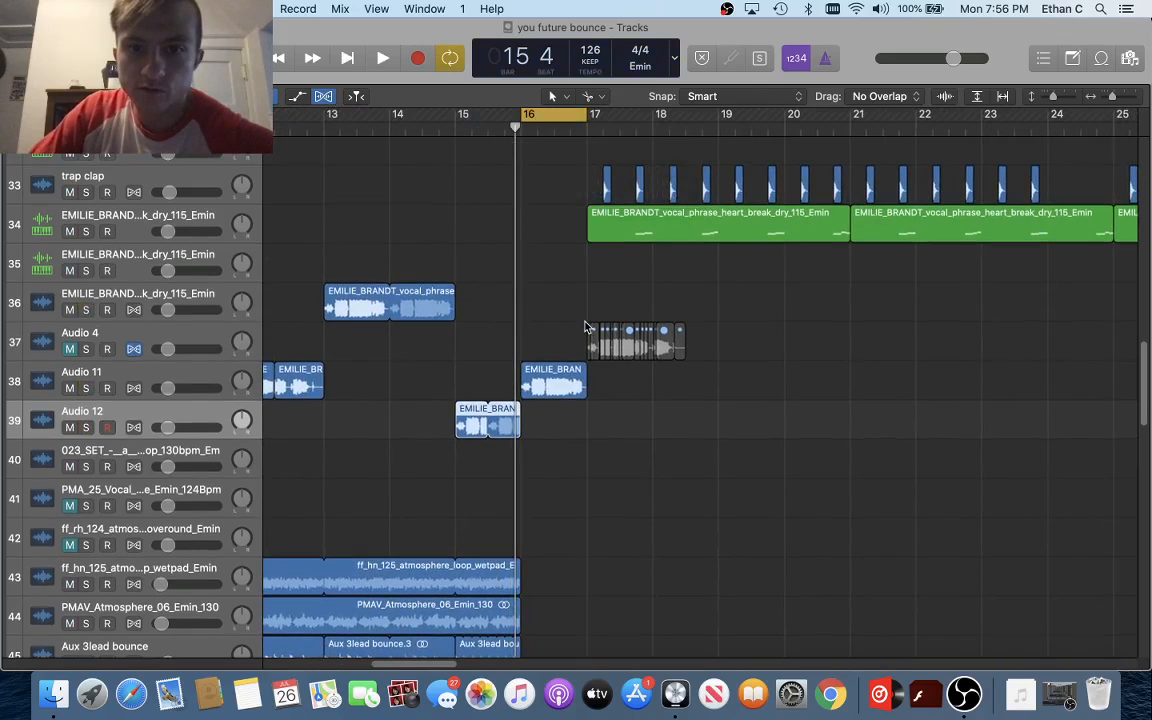
key("space")
key("space")
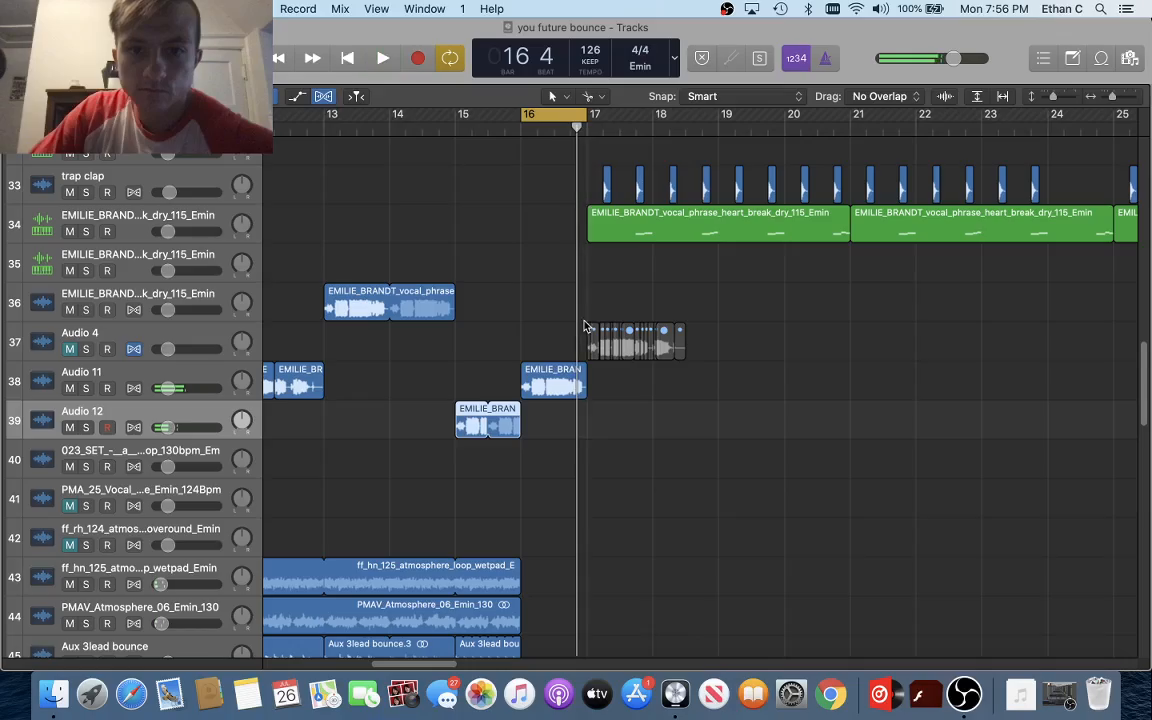
Find the DKFH_kit3_break_fill_short_126 region at bar 16 on track 55, inspect its waveform in the audio file editor and close the editor
scroll(585, 326, "up", 15)
scroll(583, 323, "up", 3)
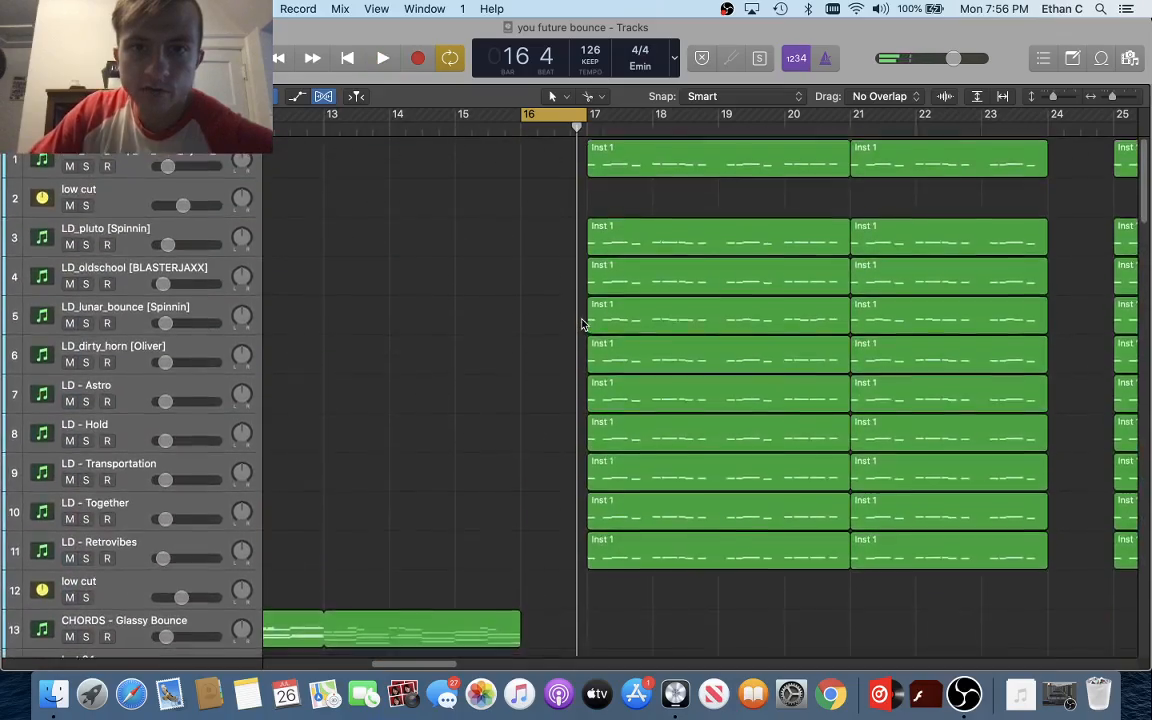
scroll(585, 328, "down", 16)
scroll(558, 351, "down", 7)
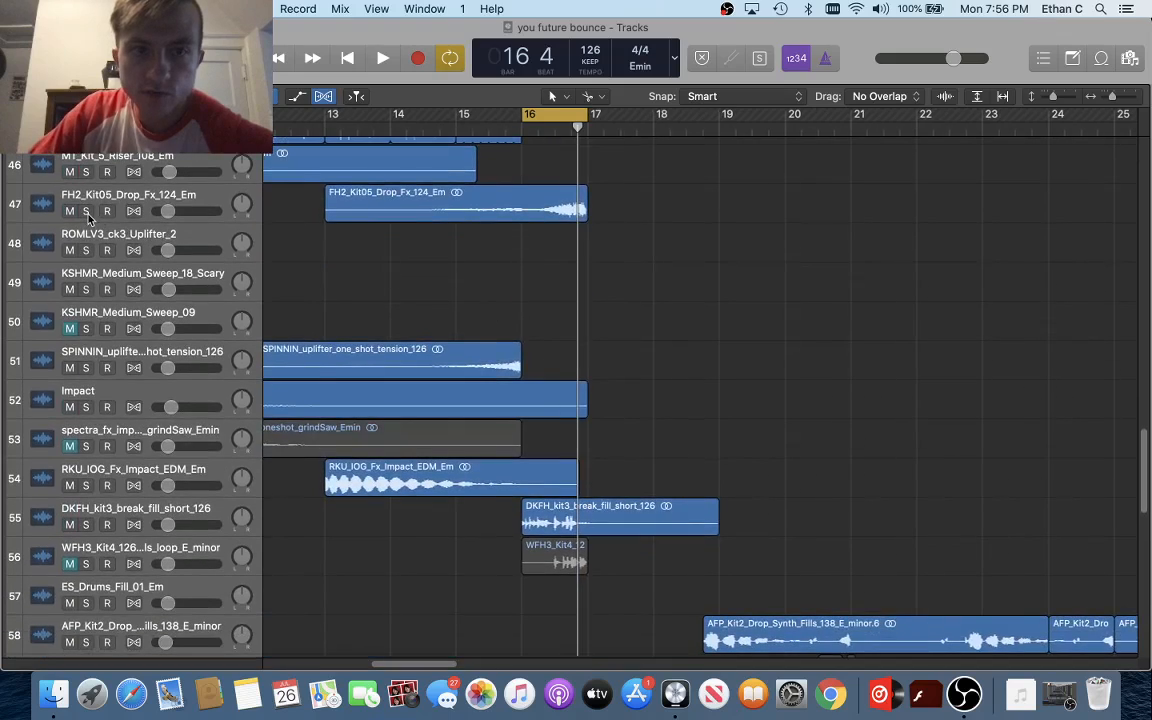
scroll(320, 408, "down", 2)
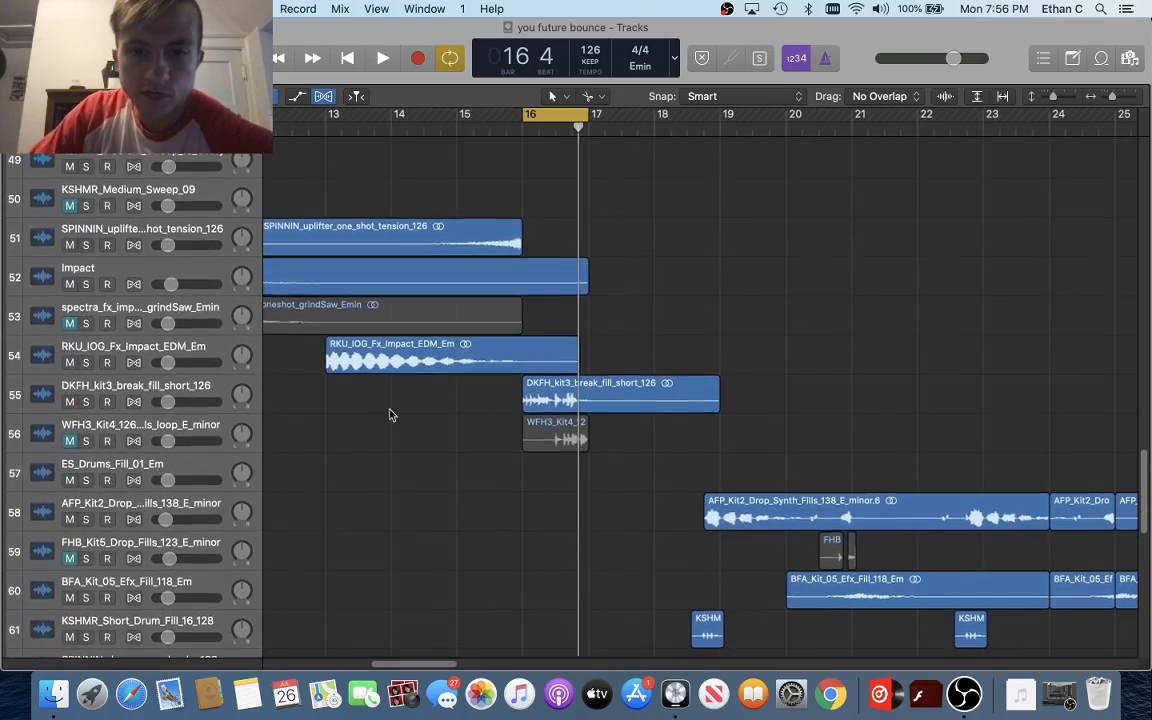
double_click(567, 395)
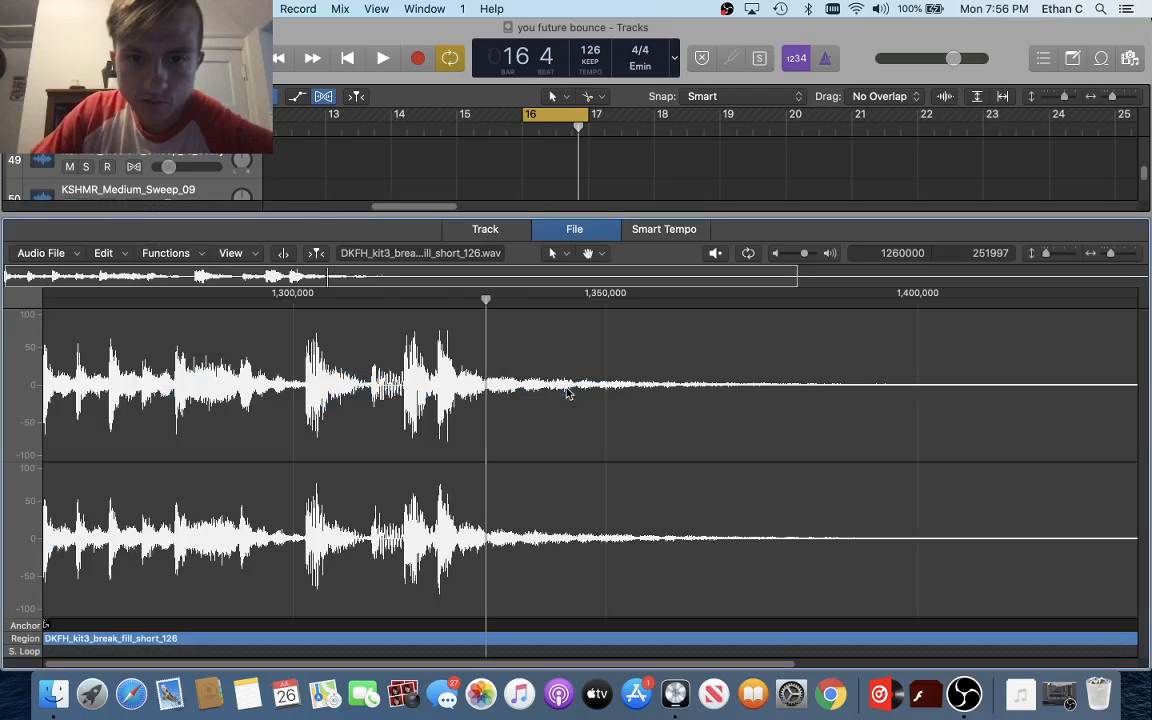
key("e")
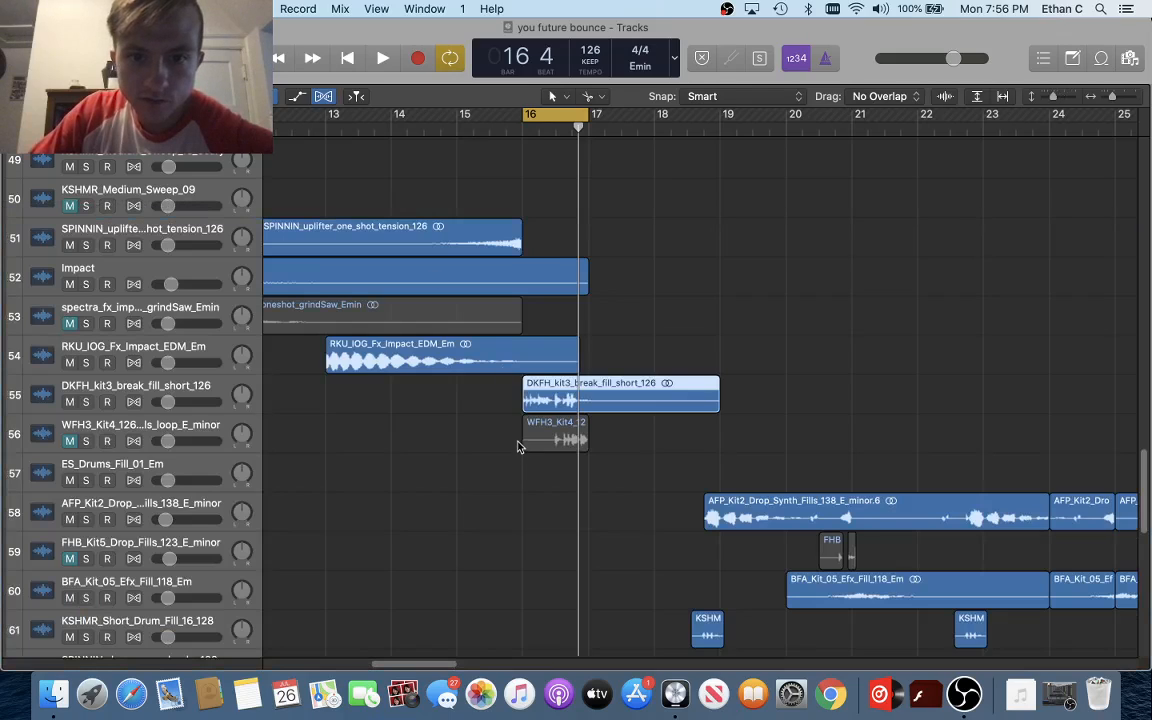
Play the cycled bar 16 briefly with the DKFH_kit3_break_fill_short_126 region selected
key("super+Right")
key("super+Right")
key("super+Right")
key("super+Right")
key("super+Right")
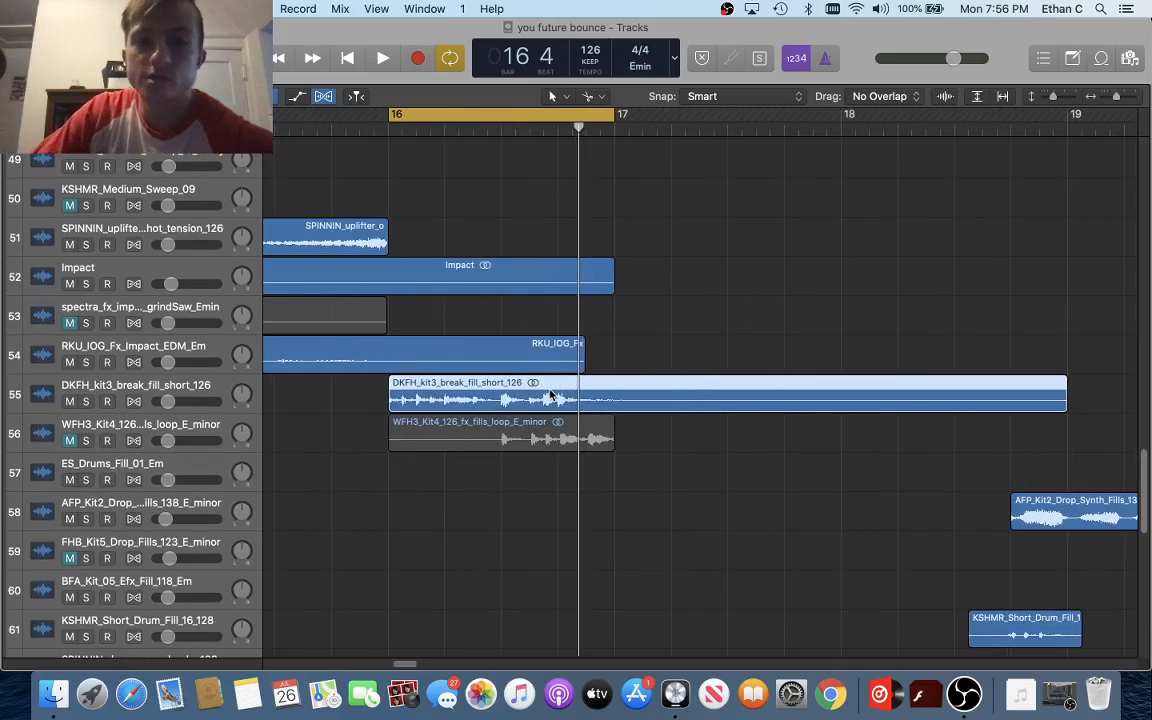
key("super+Left")
key("space")
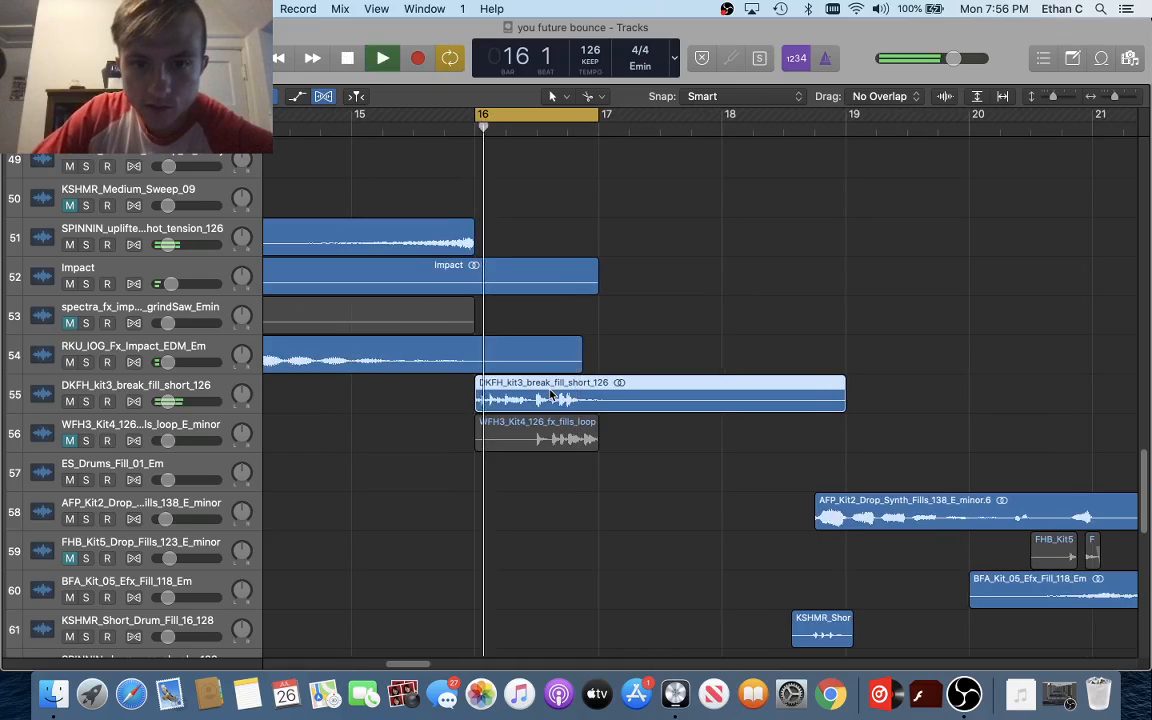
key("space")
Move the one-bar cycle range from bar 16 back to bar 3
scroll(532, 373, "up", 6)
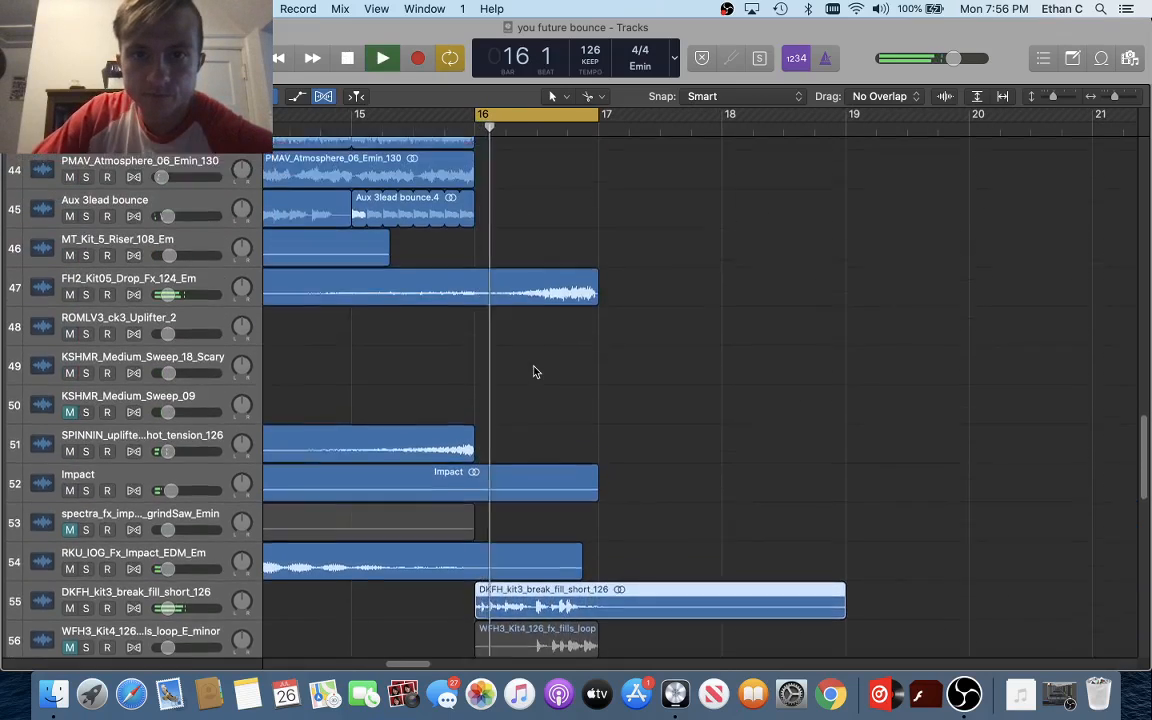
key("super+Left")
key("super+Left")
key("super+Left")
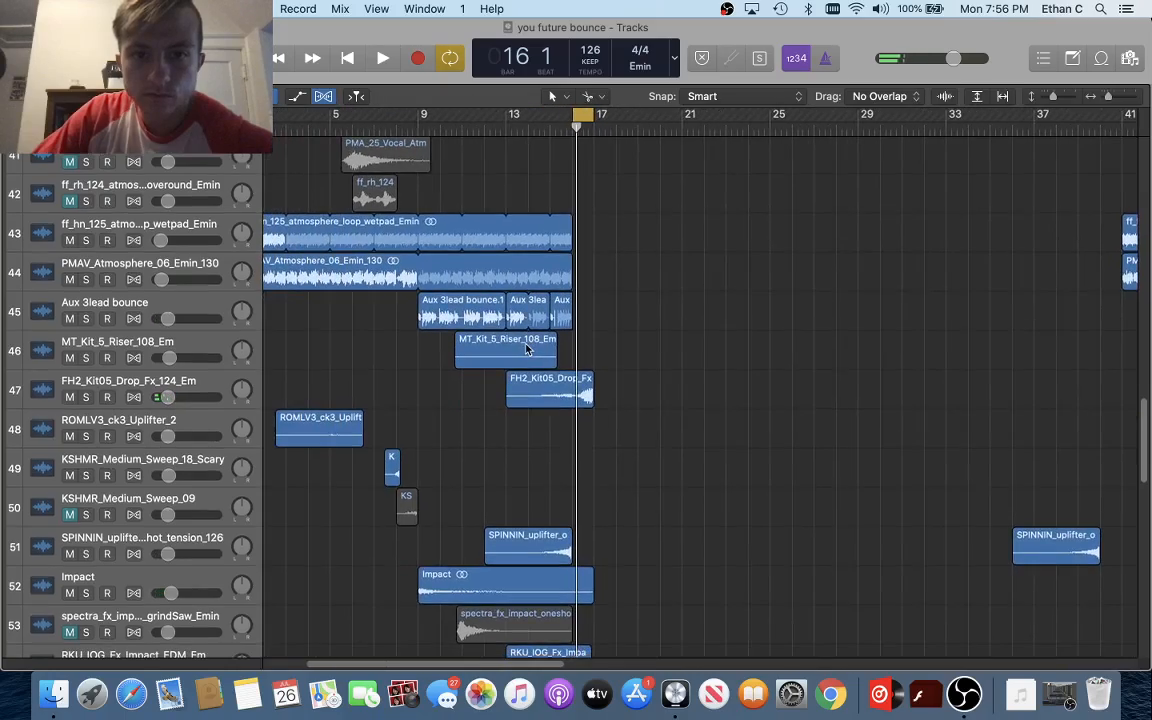
key("super+Right")
scroll(527, 348, "up", 20)
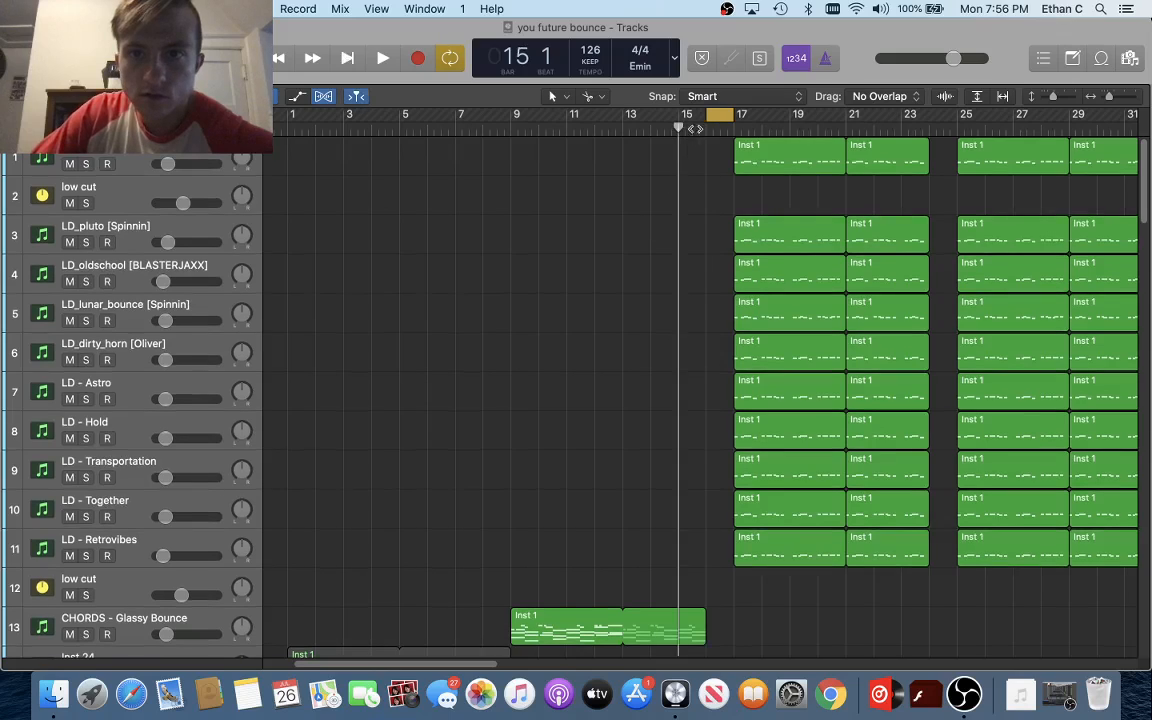
left_click_drag(731, 116, 386, 134)
Select the CHORDS - Glassy Bounce track and open its region starting at bar 9 in the Piano Roll
scroll(535, 213, "down", 20)
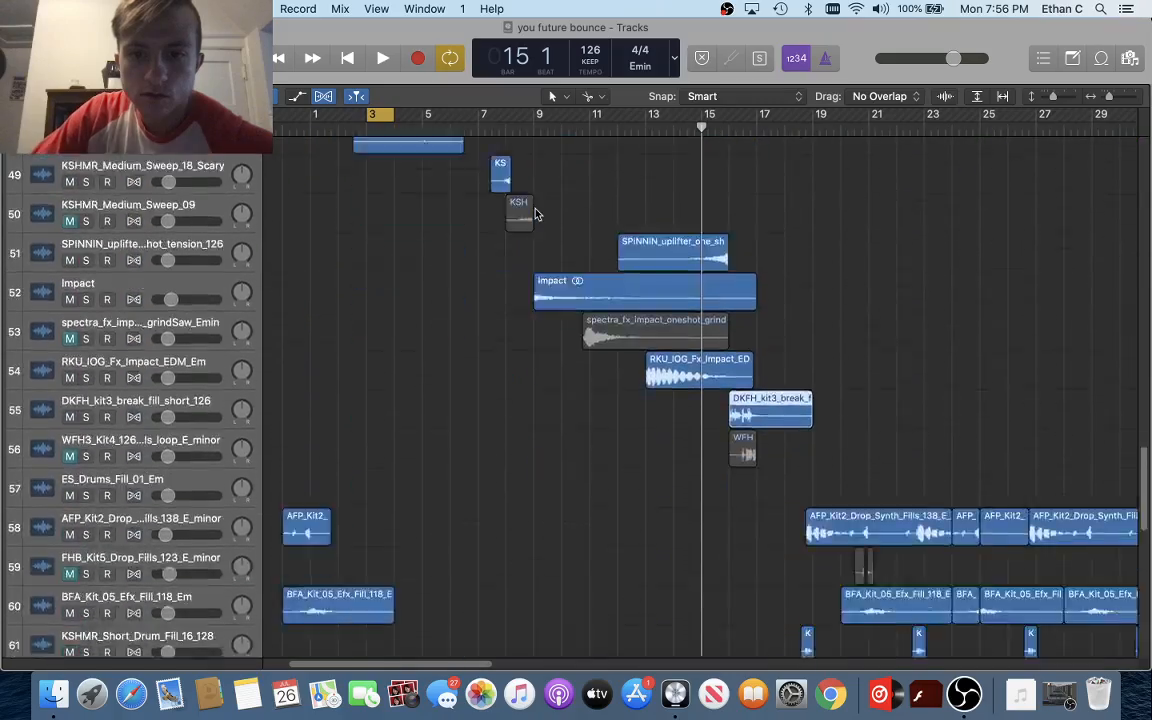
scroll(535, 213, "up", 20)
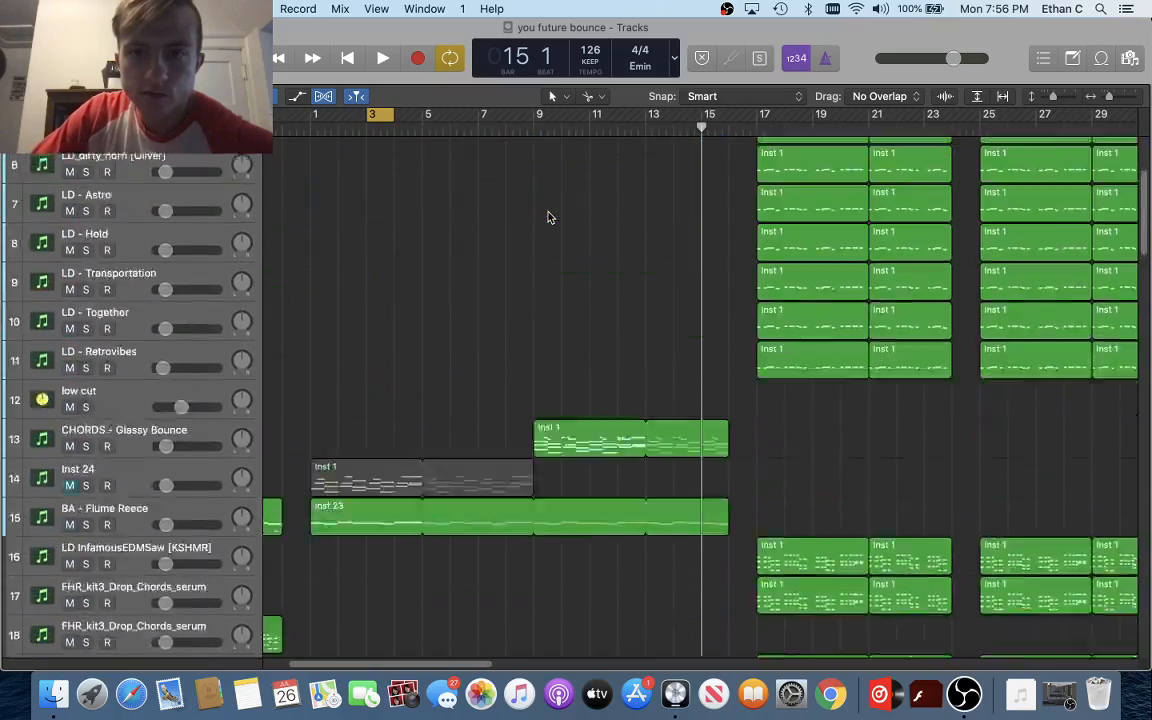
scroll(548, 217, "down", 3)
left_click(156, 507)
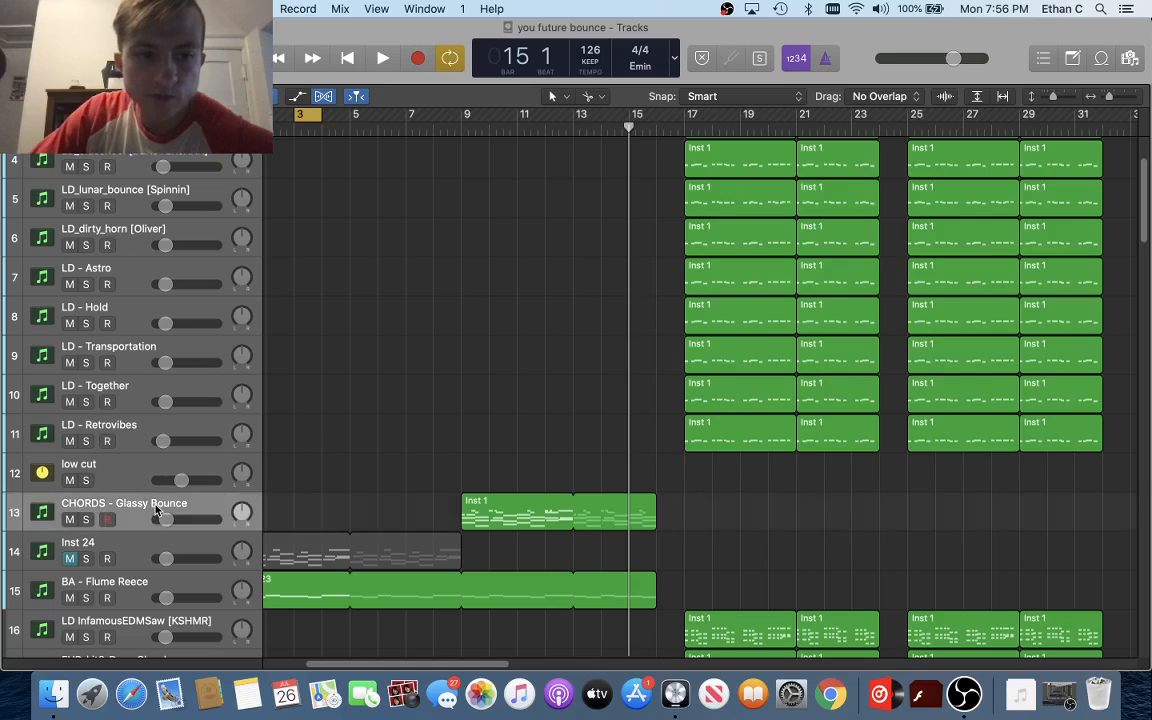
double_click(490, 512)
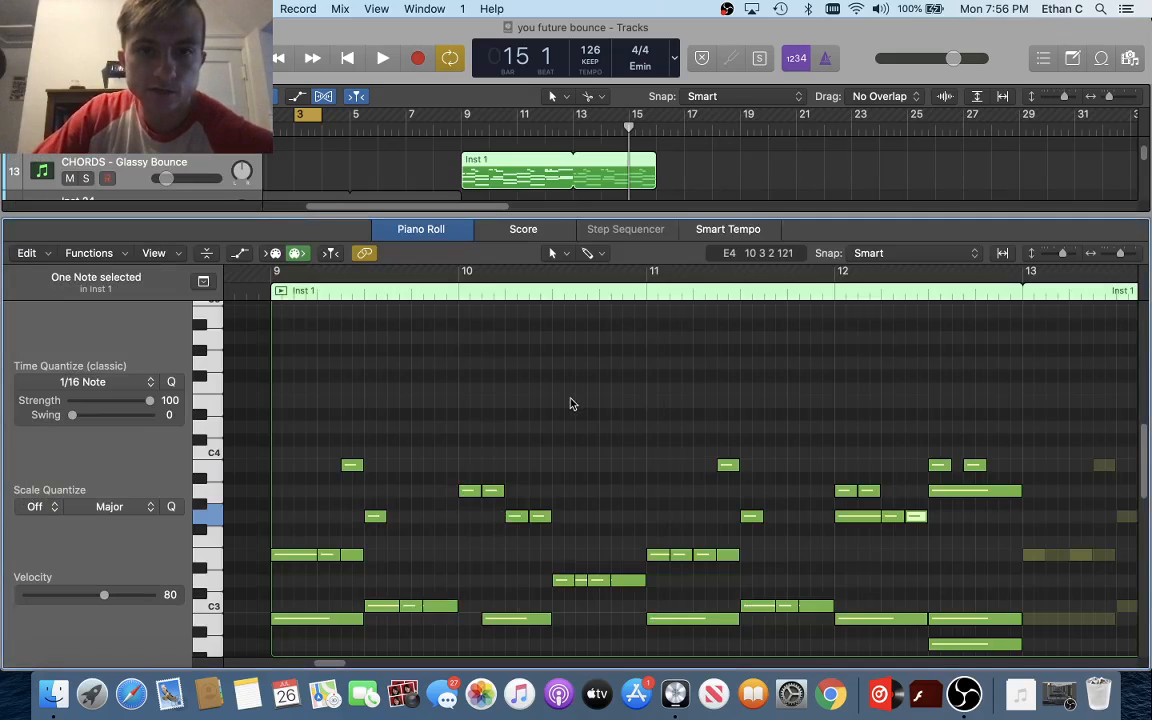
Examine the chord and melody notes of the Glassy Bounce region from bar 9 to bar 13
scroll(567, 403, "down", 2)
scroll(567, 403, "right", 3)
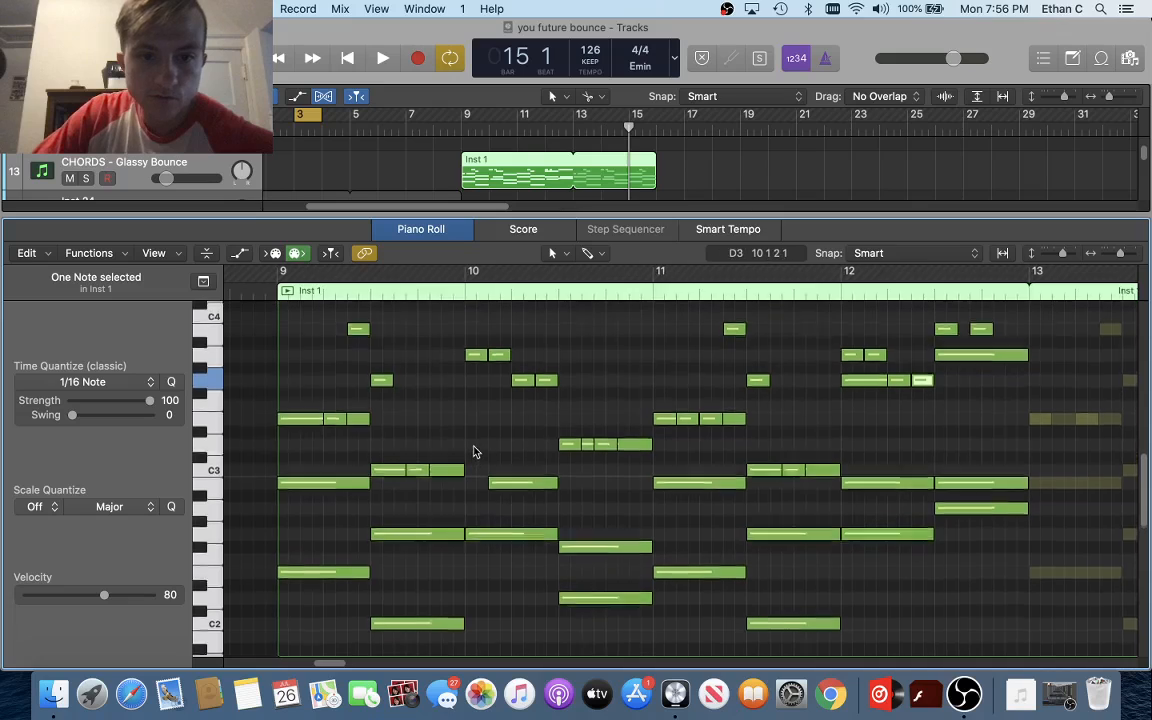
scroll(475, 451, "up", 1)
scroll(494, 473, "left", 2)
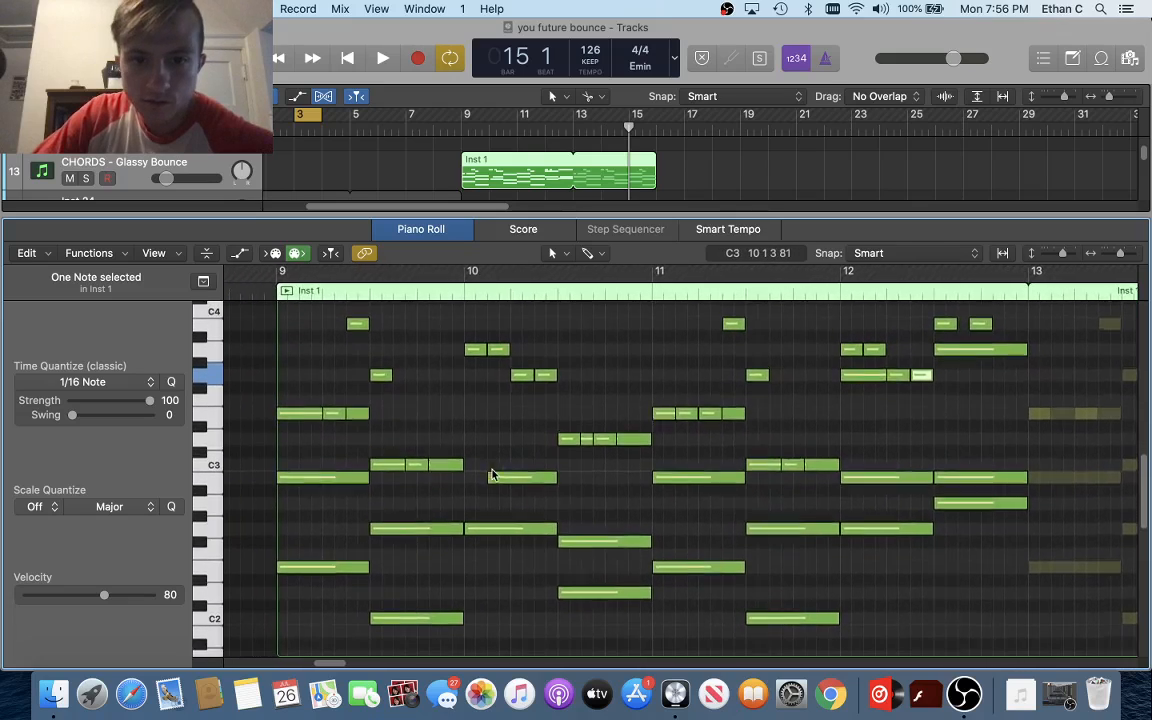
scroll(494, 473, "up", 1)
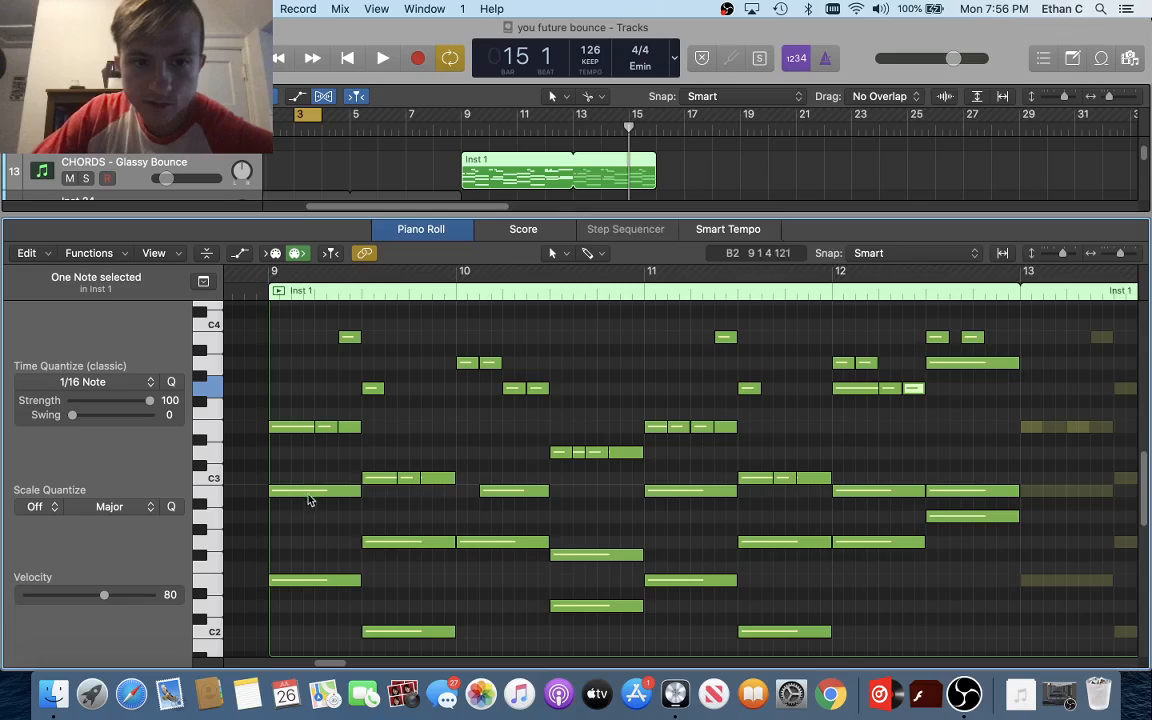
scroll(301, 475, "down", 3)
scroll(320, 500, "right", 1)
scroll(336, 522, "up", 2)
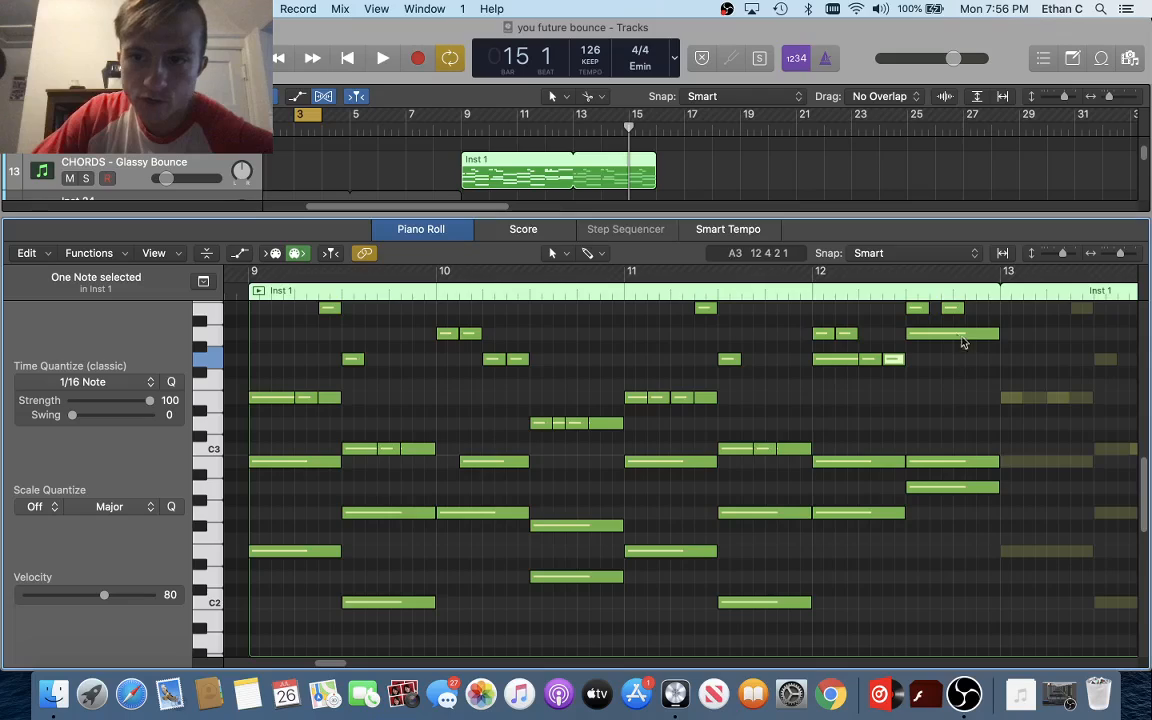
scroll(283, 494, "up", 2)
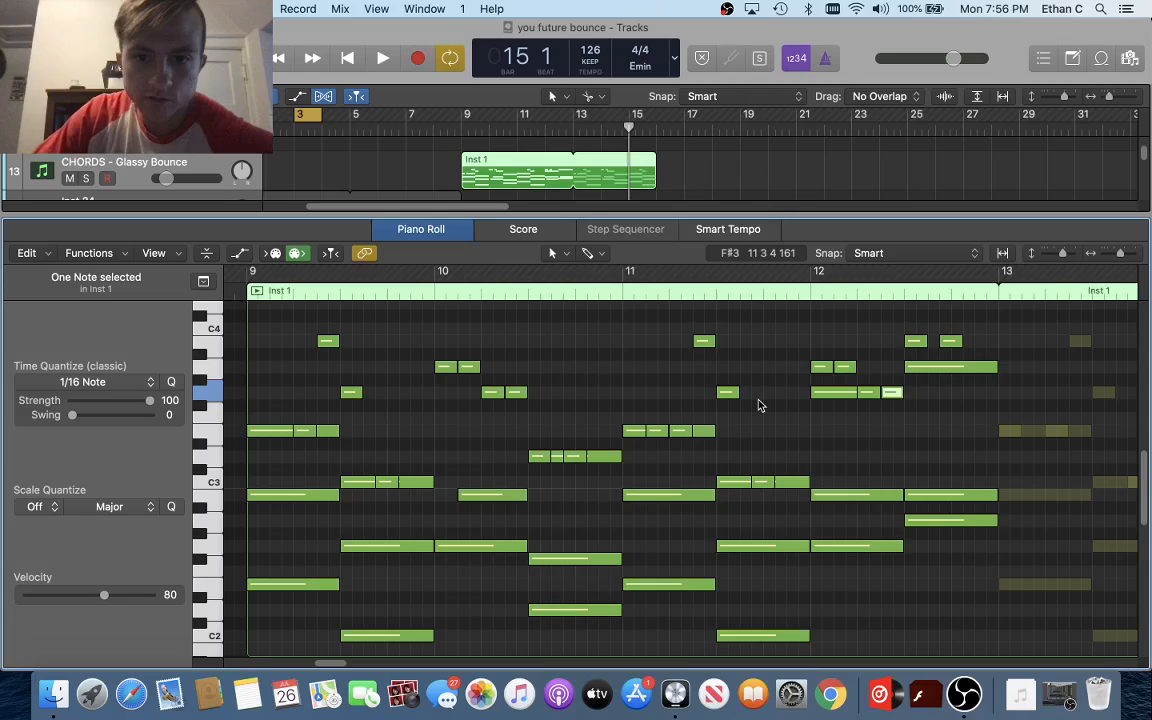
scroll(795, 453, "down", 2)
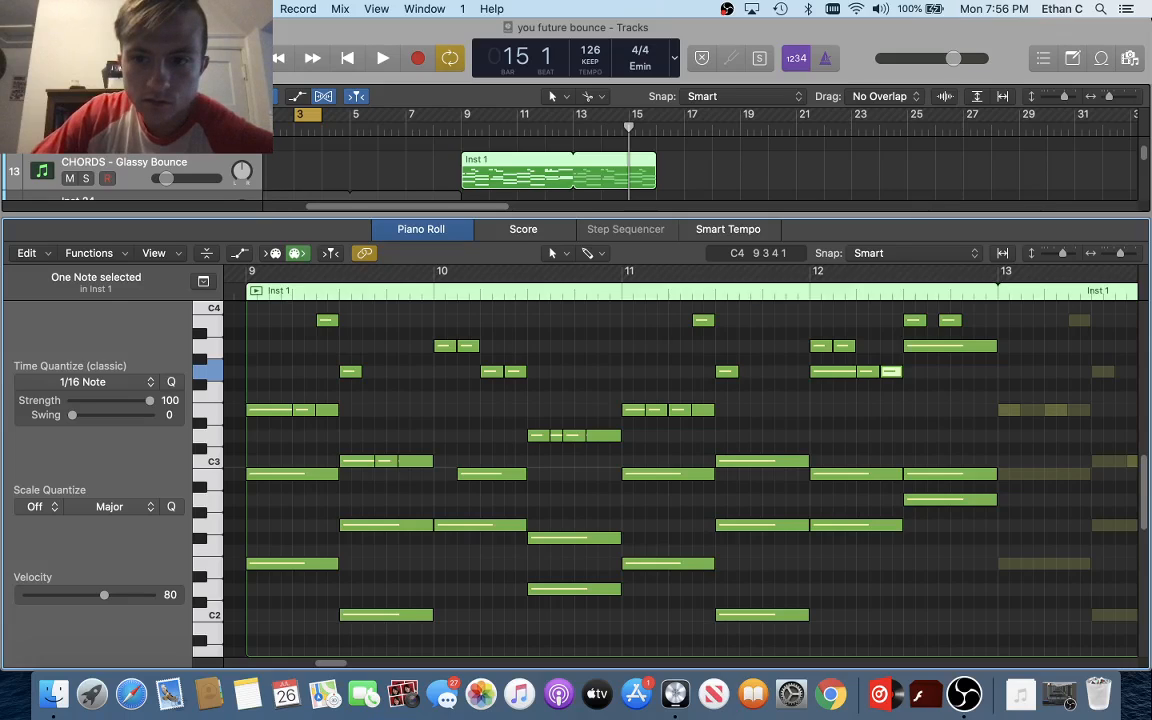
Close and reopen the Piano Roll, and review the region's notes again down to the low ones around C2
key("e")
key("e")
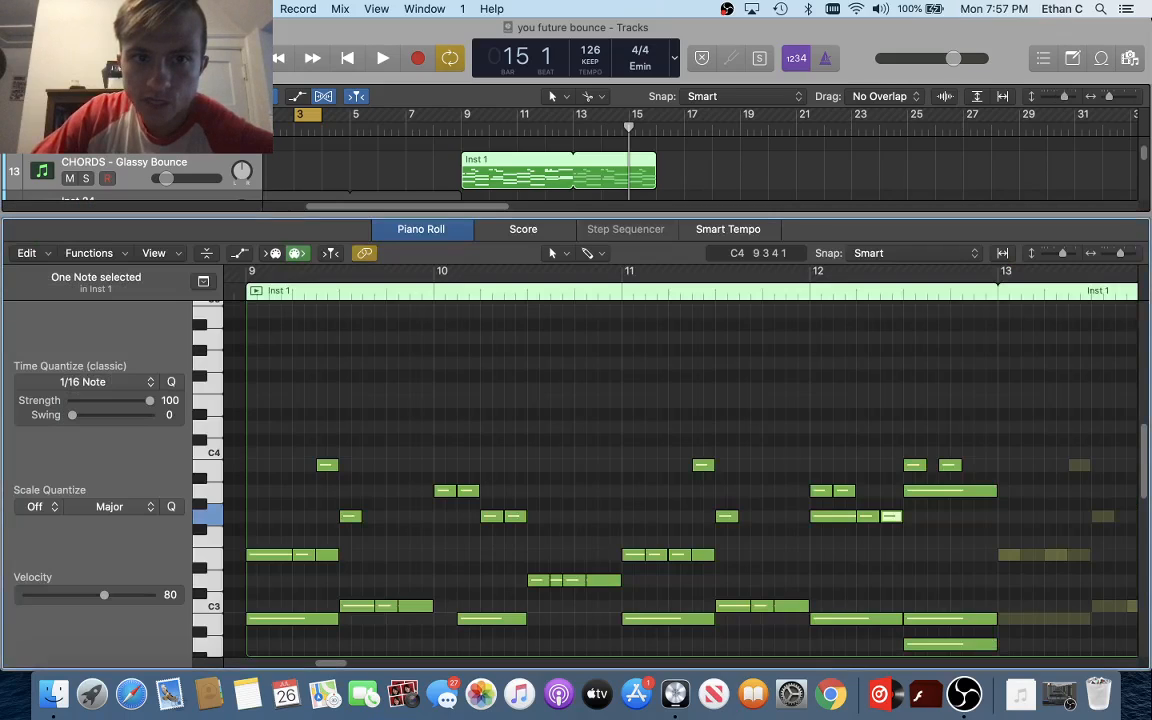
scroll(575, 510, "down", 5)
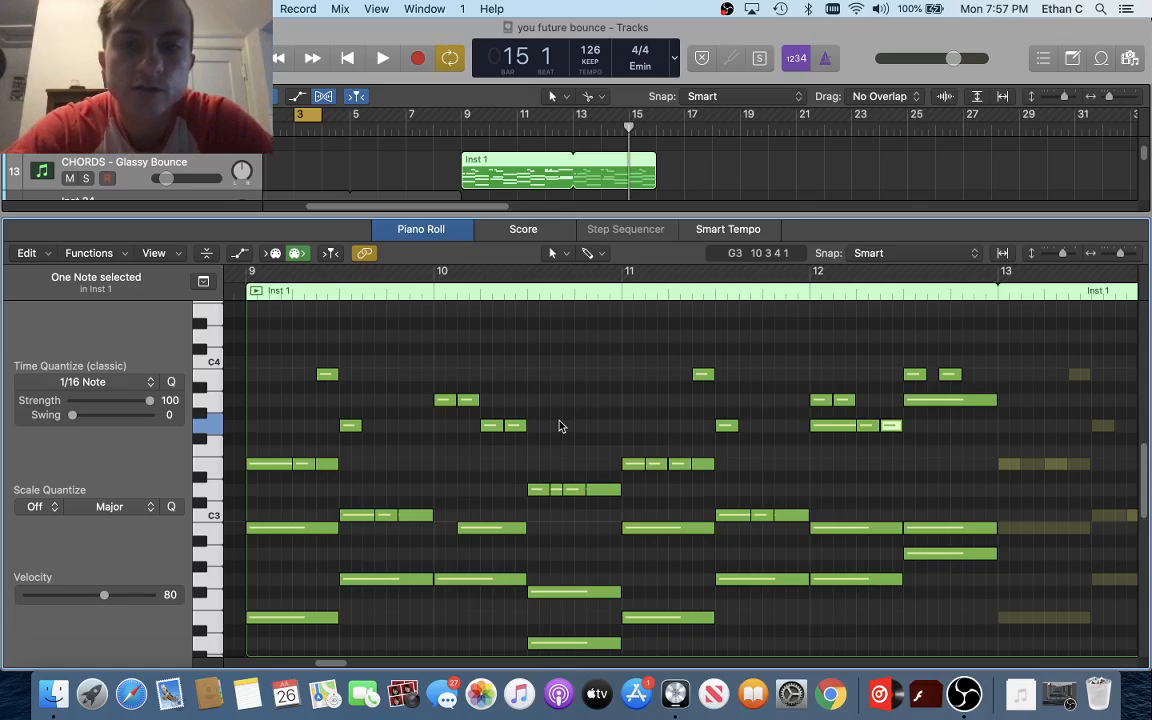
scroll(560, 426, "down", 3)
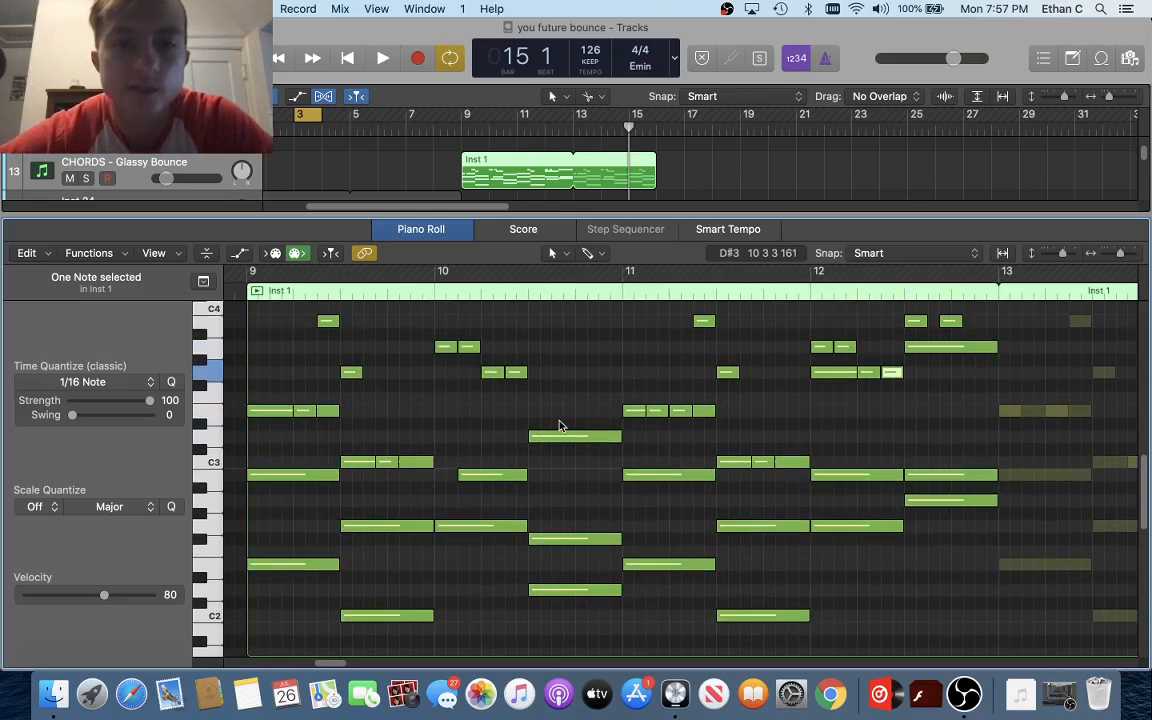
scroll(562, 420, "up", 2)
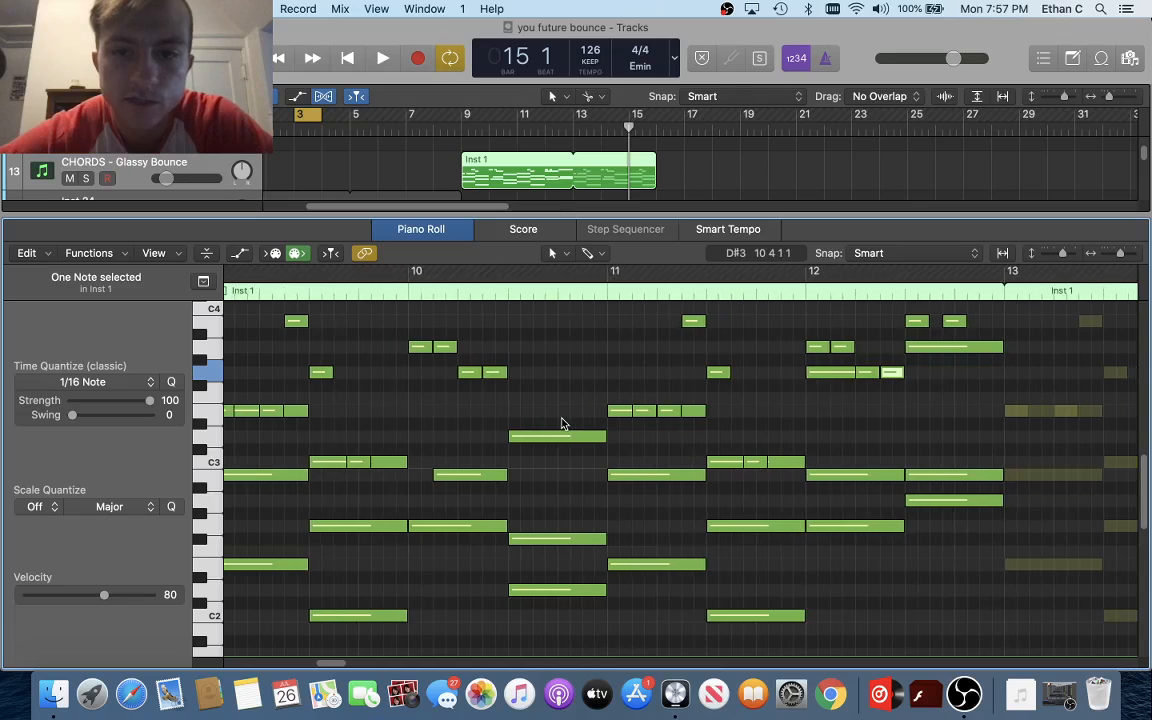
scroll(562, 424, "up", 6)
scroll(562, 424, "down", 5)
scroll(562, 424, "left", 2)
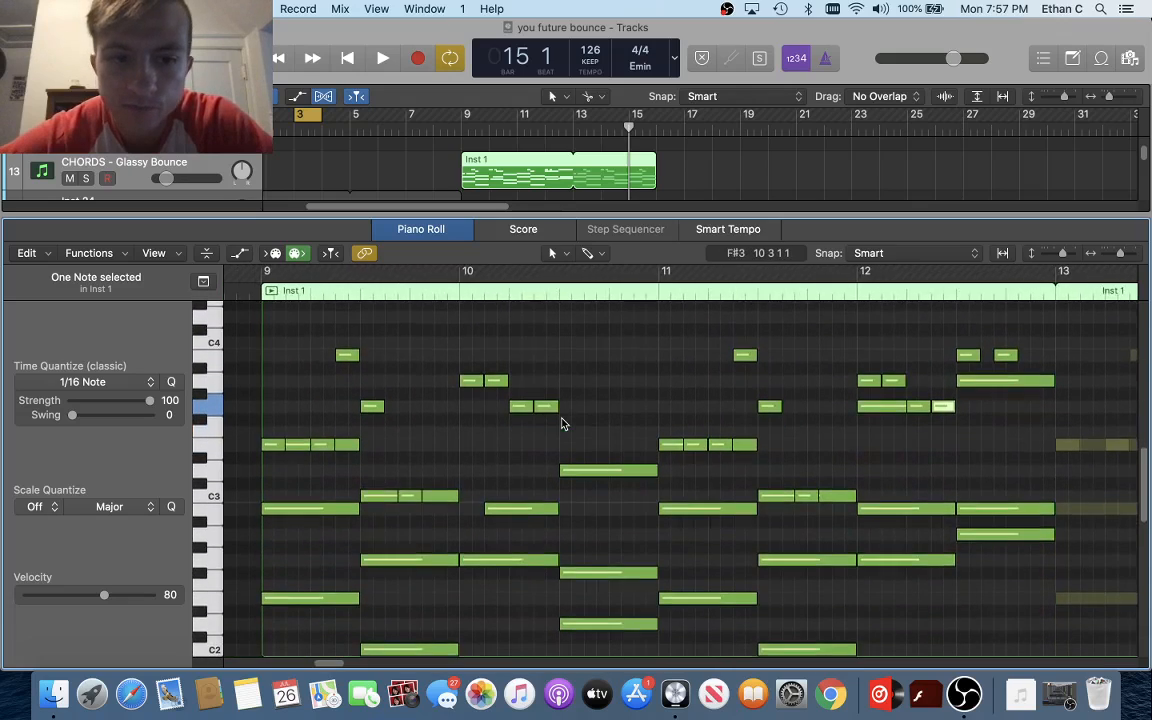
scroll(562, 424, "down", 3)
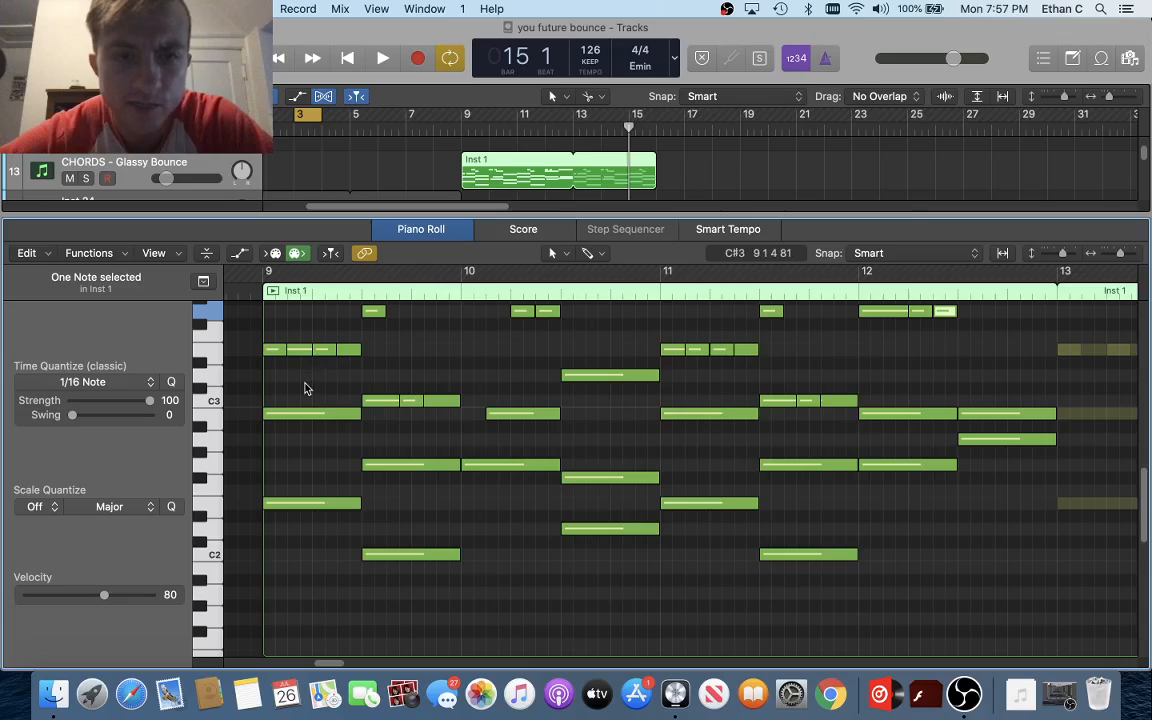
Solo the CHORDS - Glassy Bounce track and play it from bar 9 into bar 11 with cycling off
left_click(87, 180)
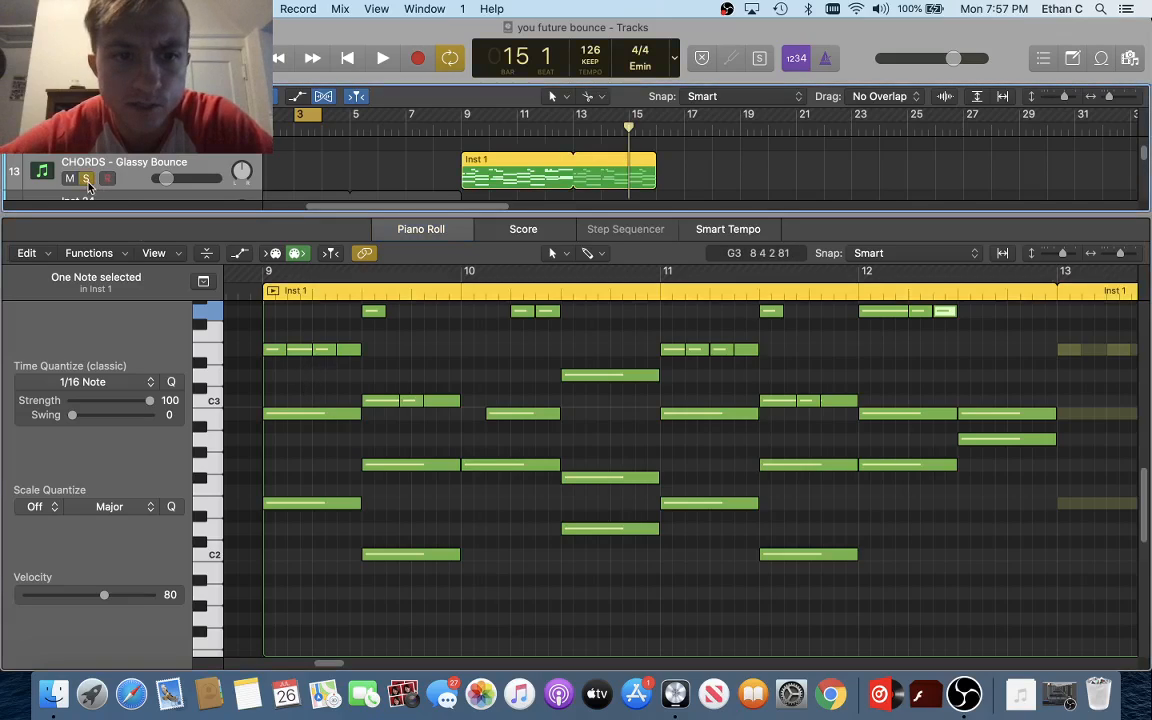
key("space")
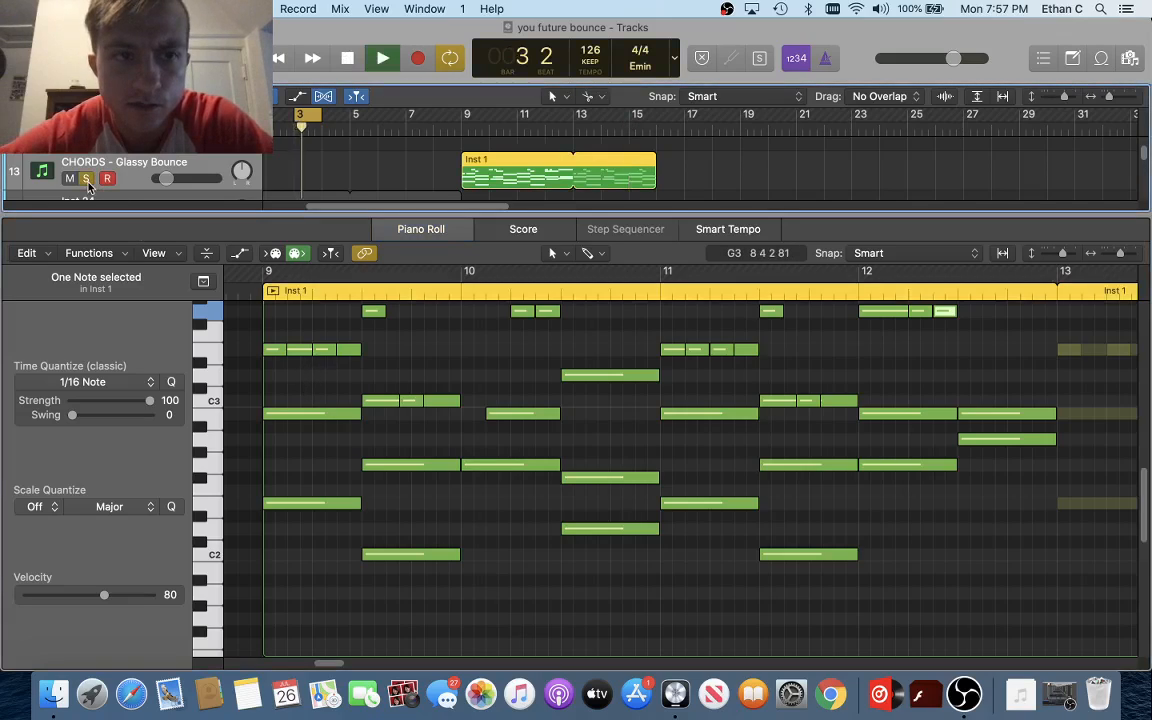
left_click(463, 120)
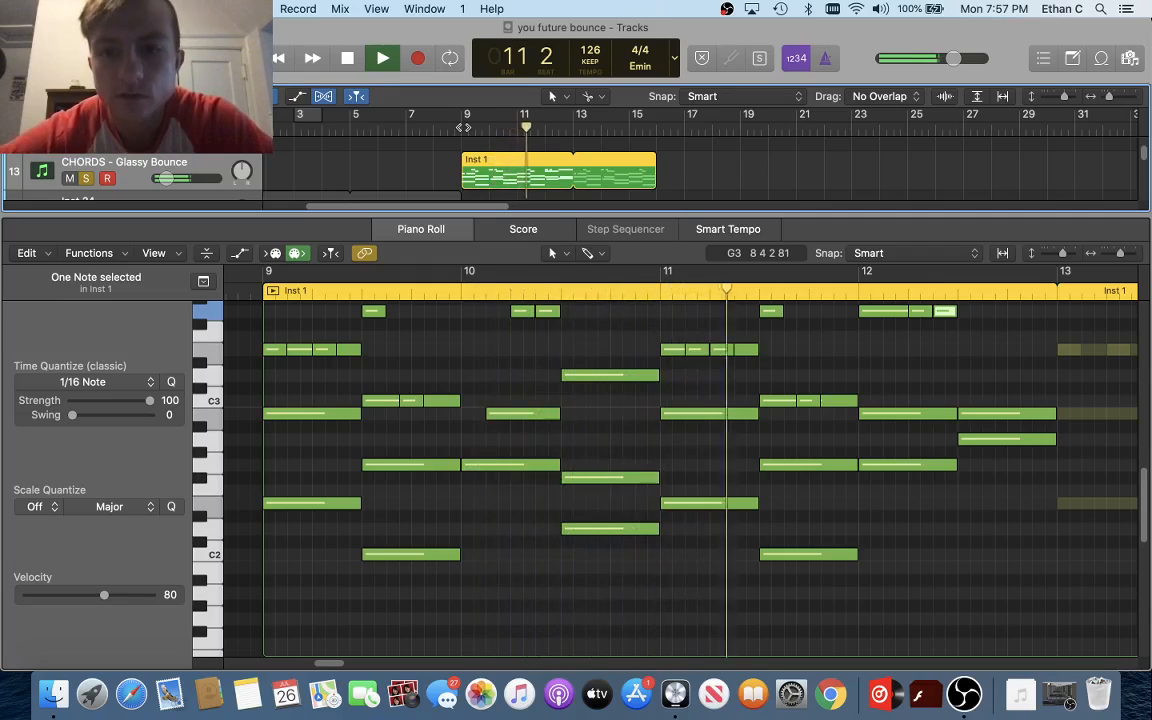
key("space")
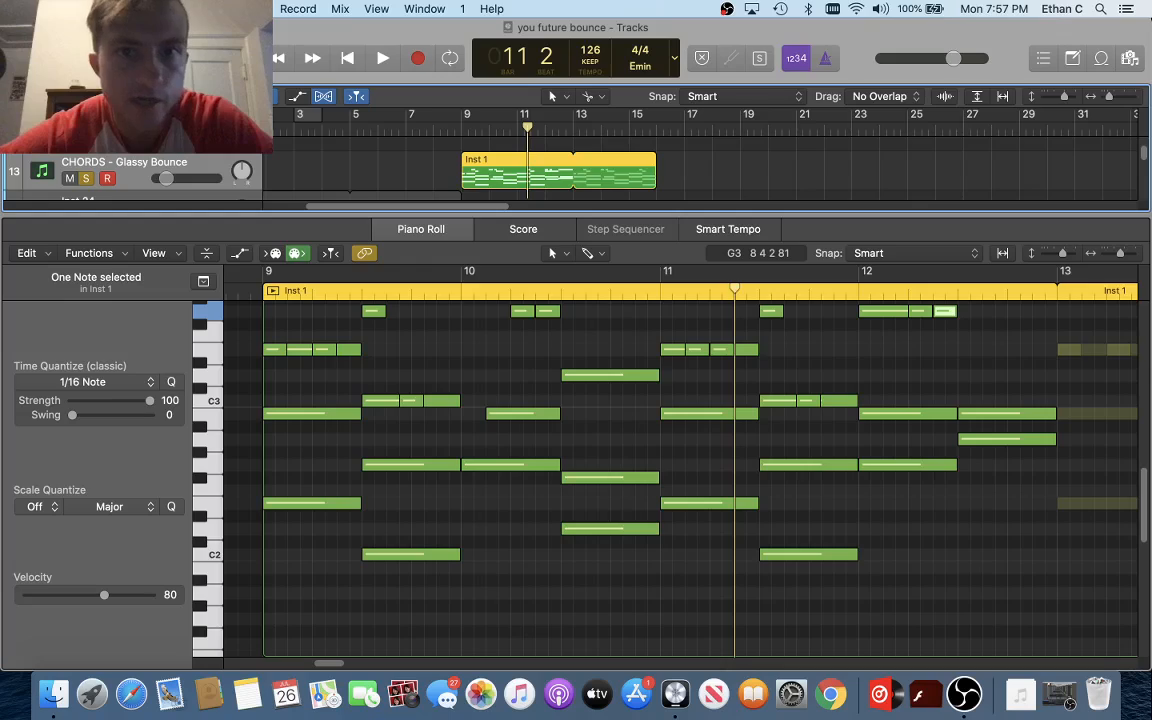
Close the Piano Roll, clear the solo on CHORDS - Glassy Bounce, and show the lead tracks' regions in the drop from bar 17
key("p")
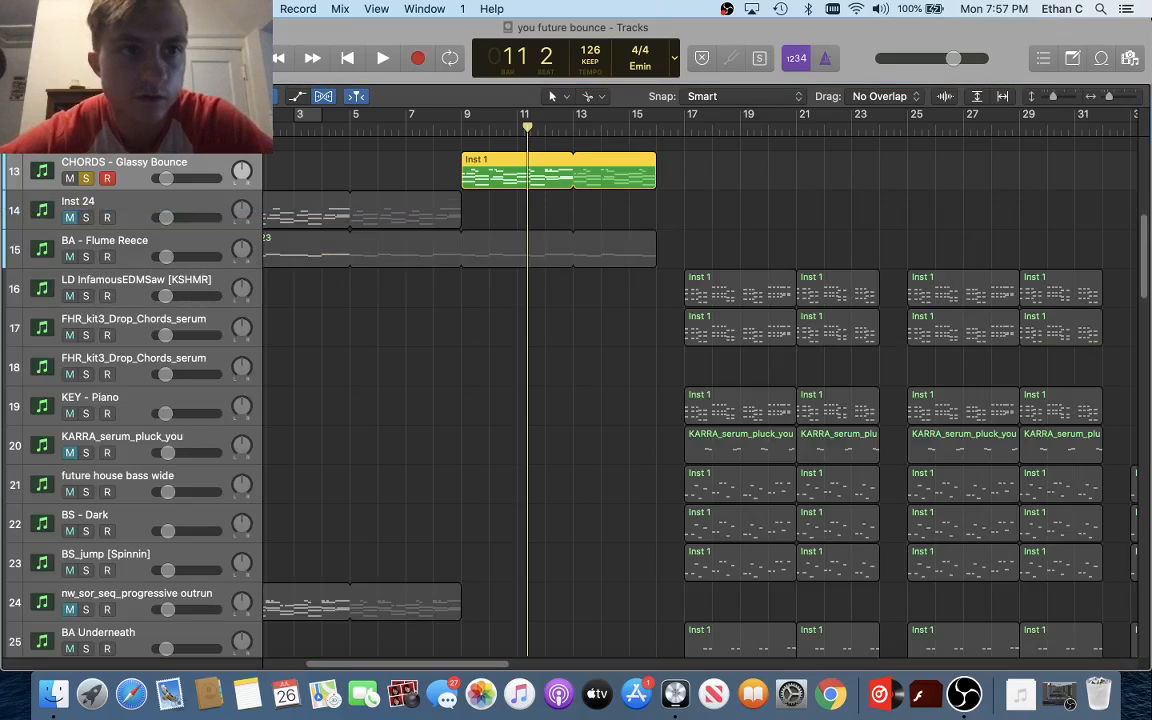
key("s")
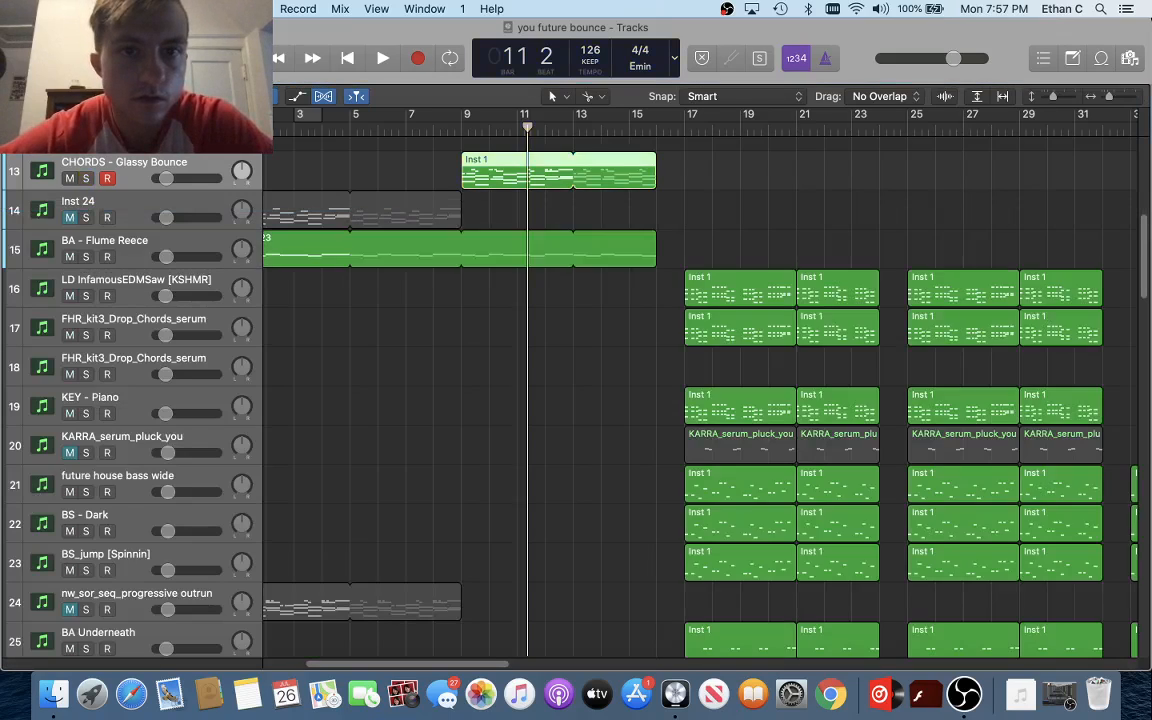
scroll(318, 248, "up", 10)
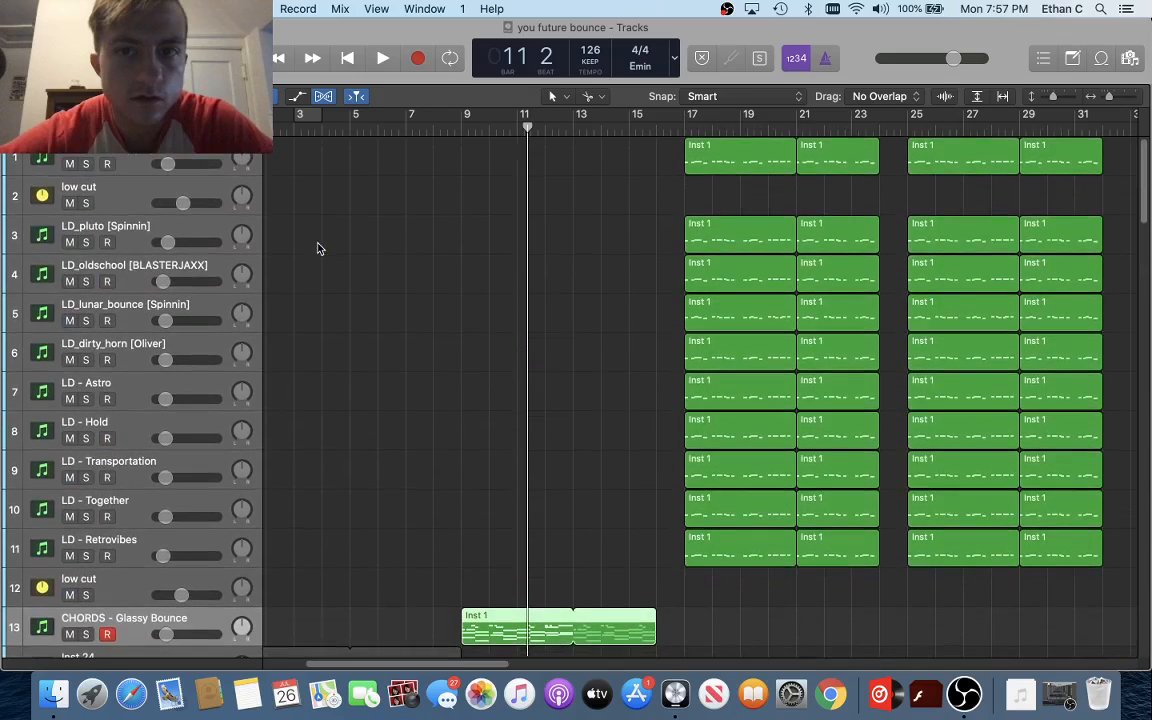
key("super+Left")
scroll(318, 251, "right", 5)
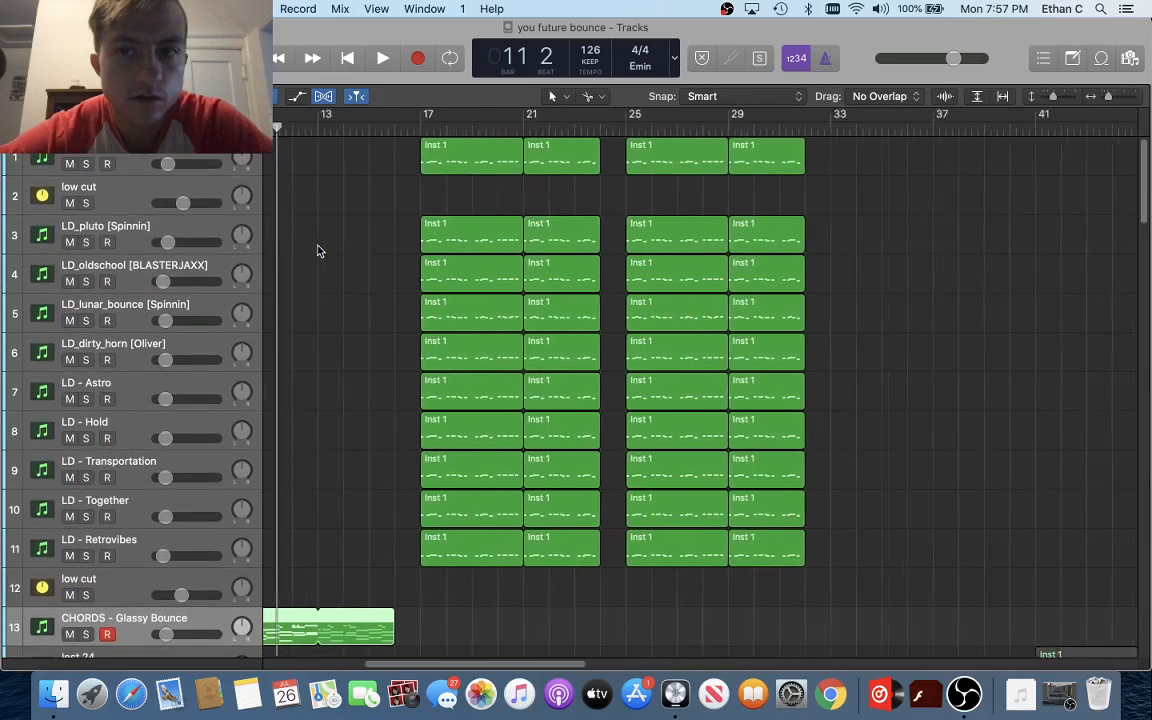
scroll(318, 251, "left", 5)
scroll(318, 251, "left", 2)
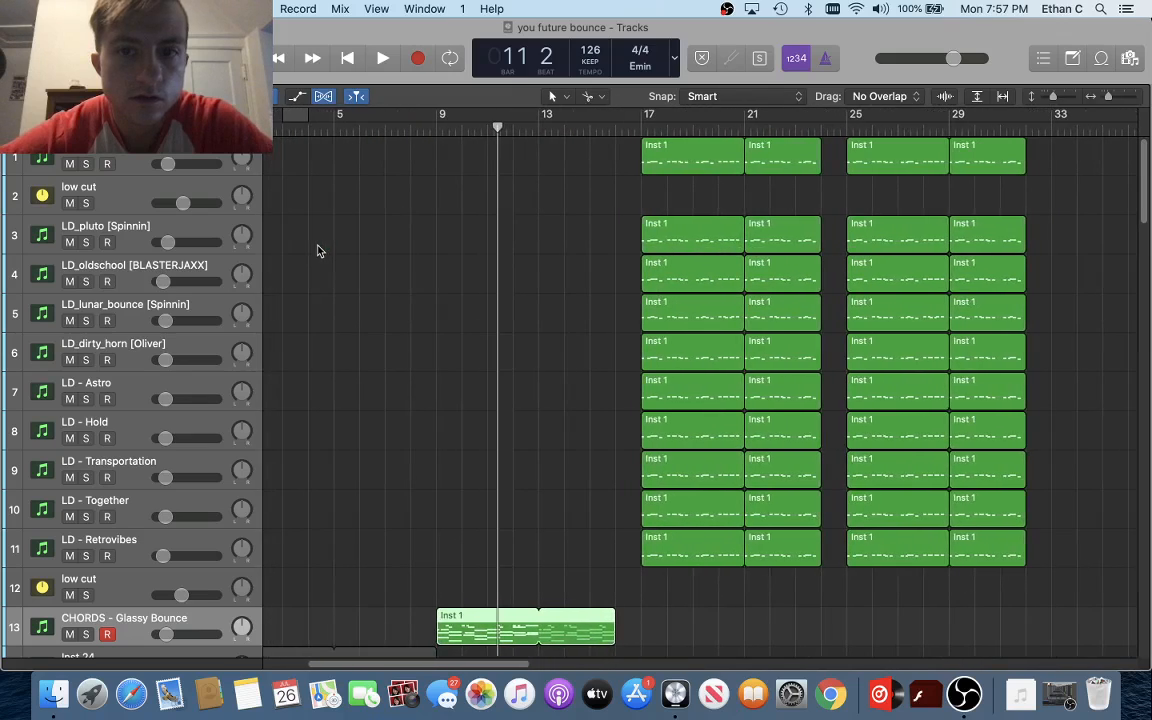
Look over the drop's lead, chord and bass regions and place the playhead at bar 17
scroll(318, 251, "down", 10)
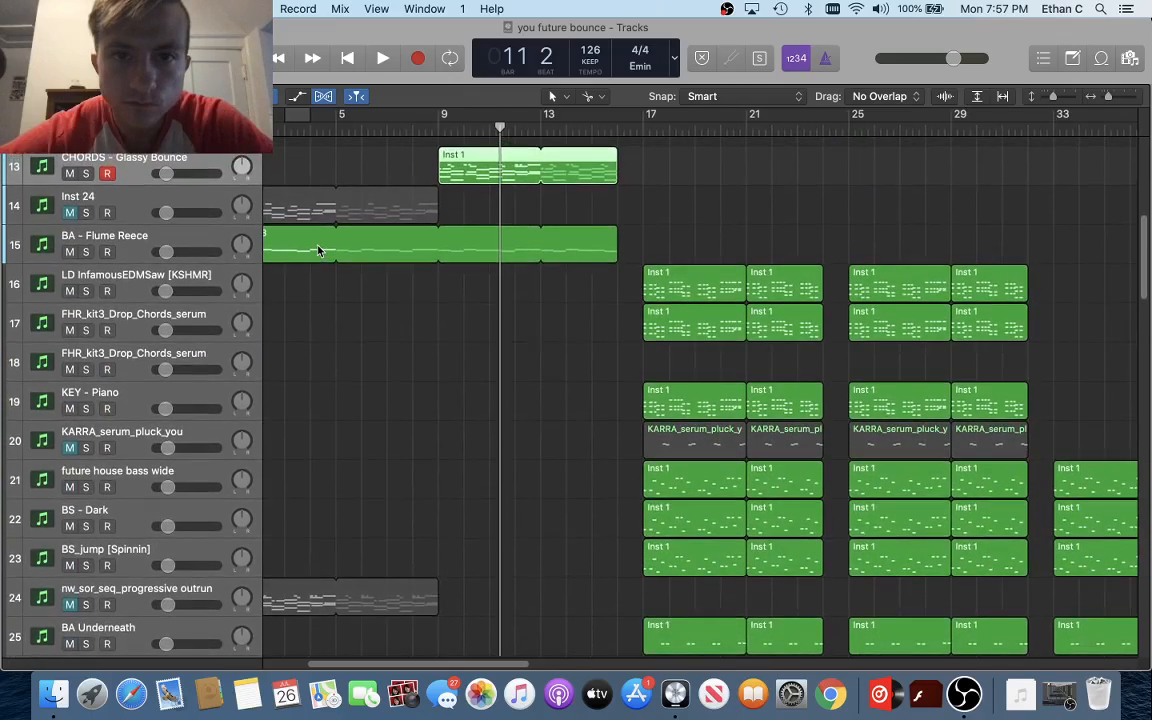
scroll(318, 251, "up", 10)
scroll(318, 250, "right", 10)
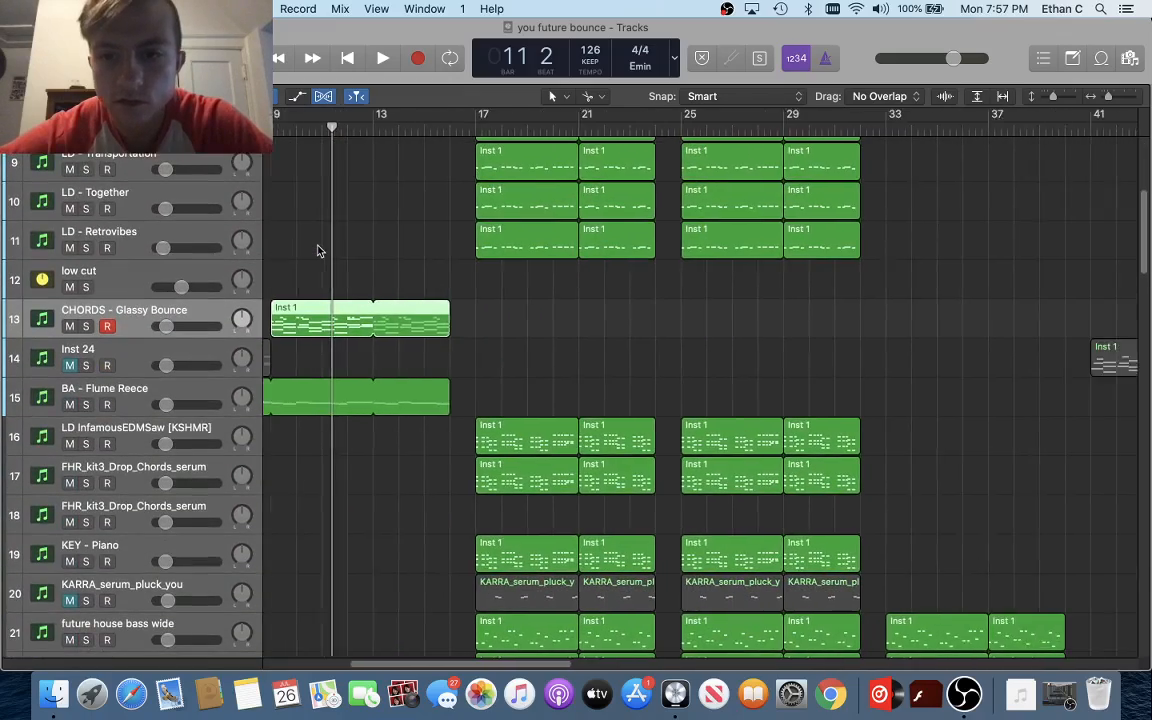
scroll(318, 250, "down", 5)
scroll(318, 250, "down", 2)
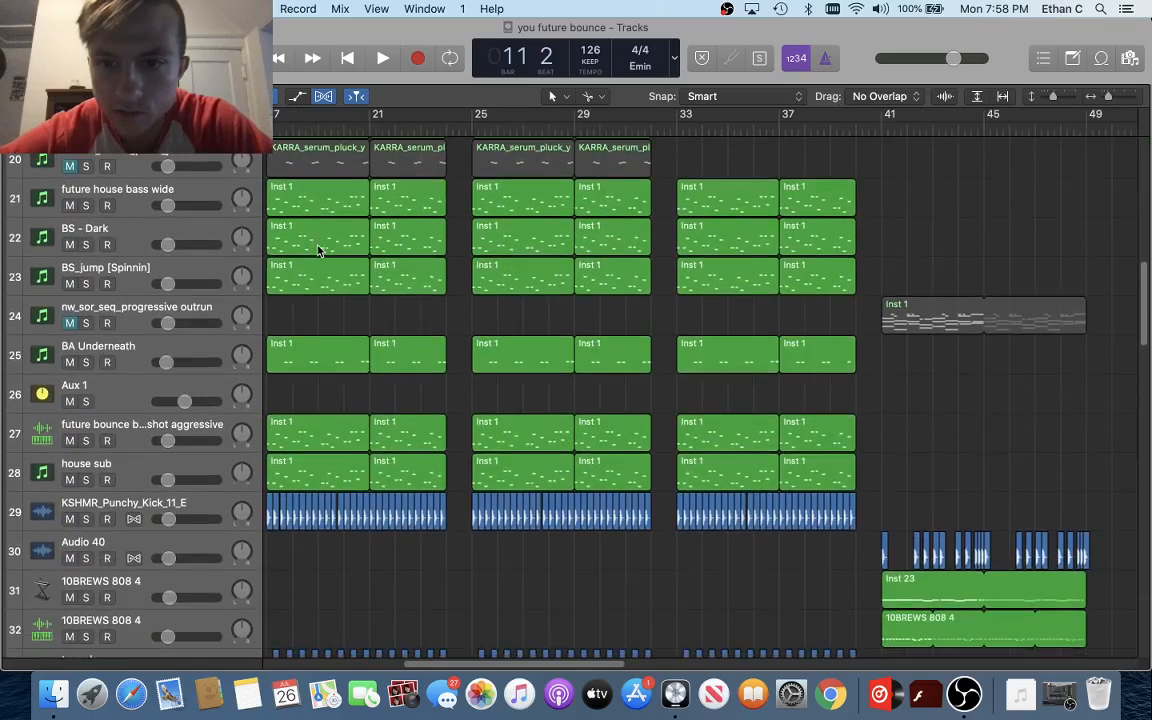
scroll(318, 250, "left", 3)
scroll(318, 250, "up", 10)
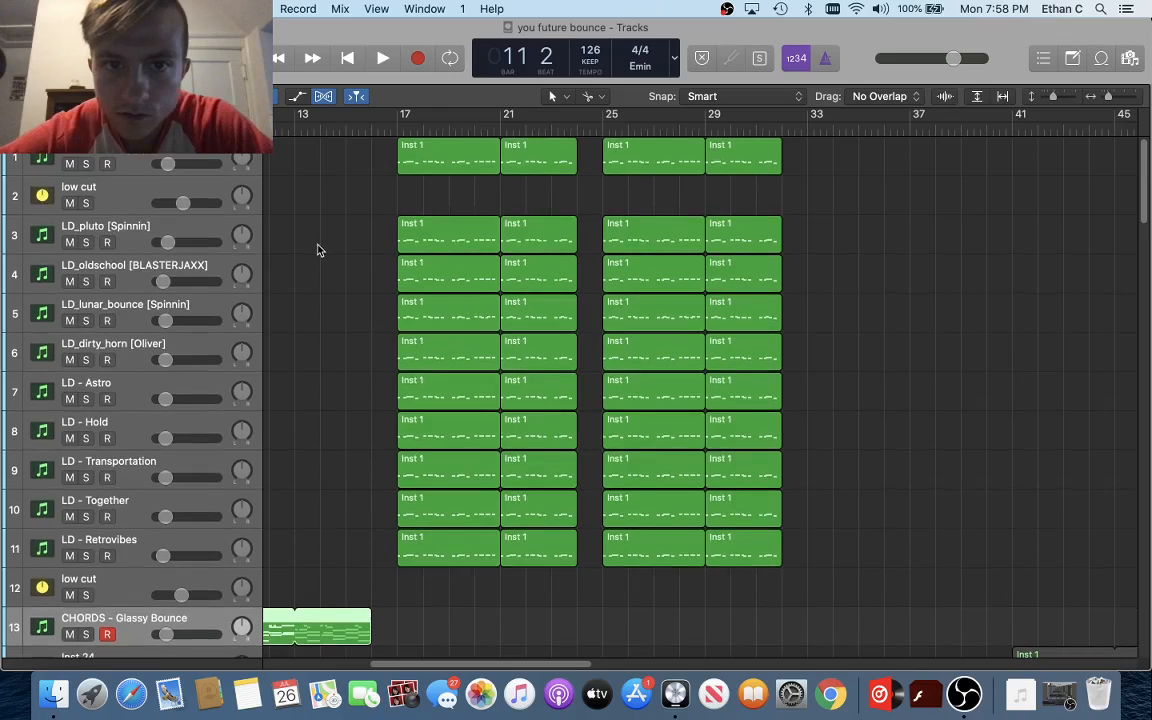
scroll(318, 250, "up", 2)
left_click(418, 128)
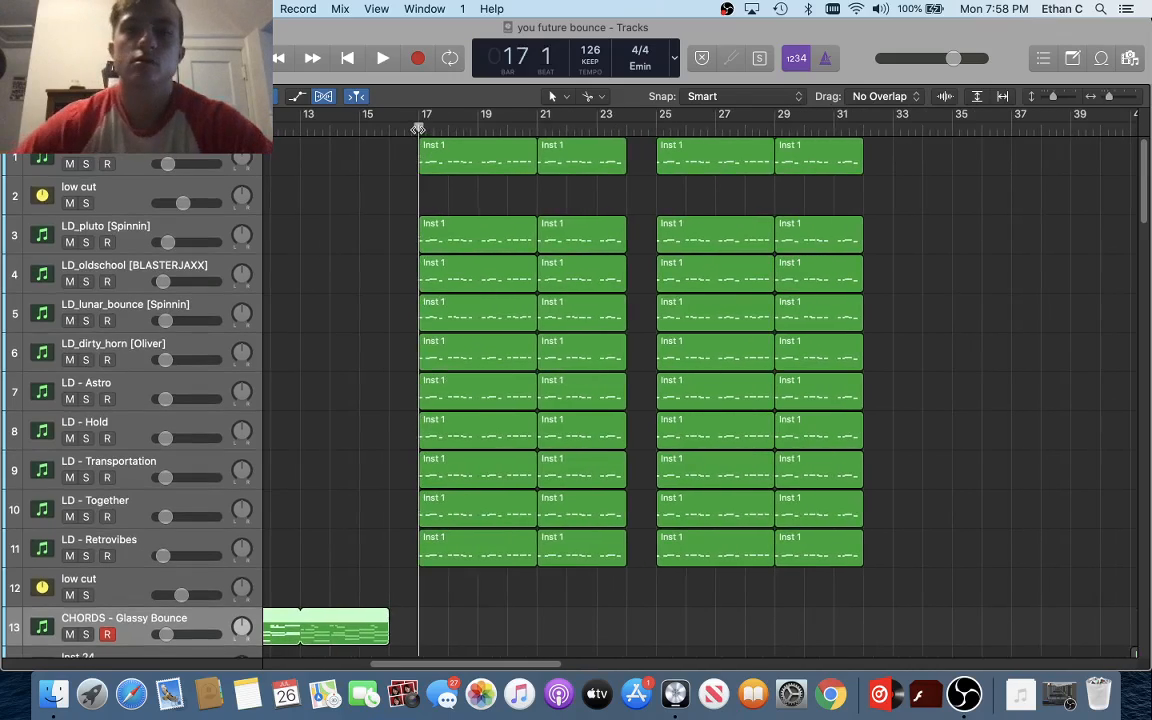
Locate the section between the two drops and set the cycle range from bar 41 to bar 56
scroll(548, 522, "right", 8)
scroll(616, 492, "down", 15)
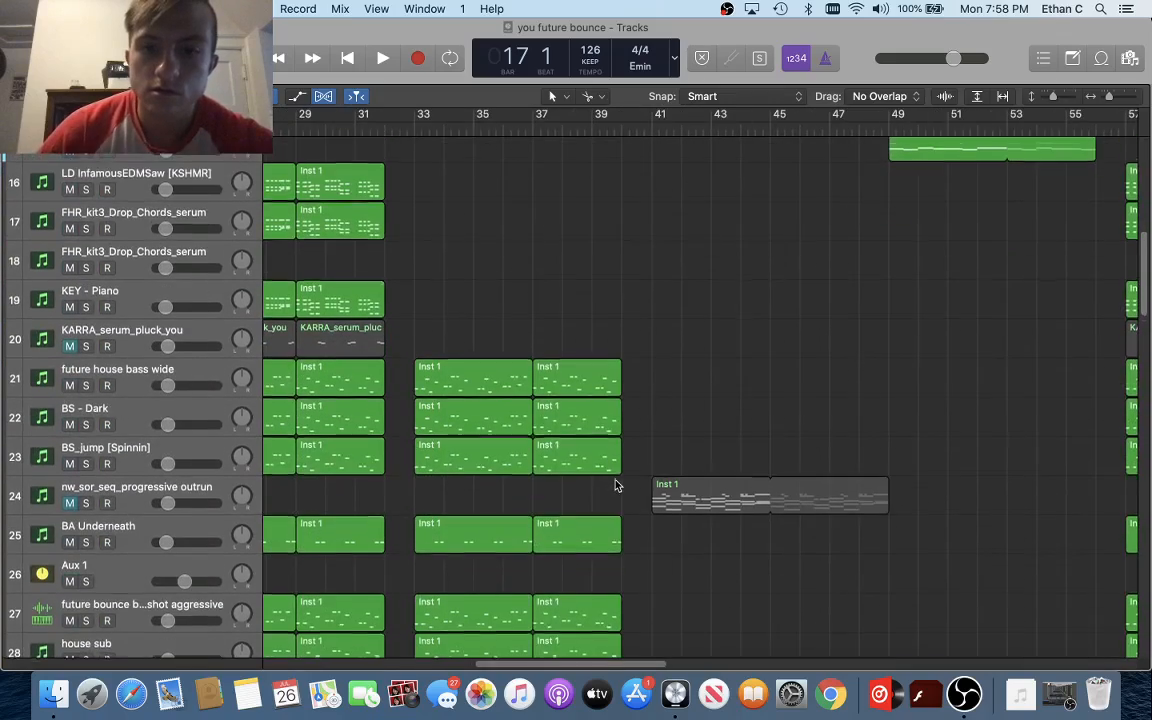
scroll(540, 311, "down", 3)
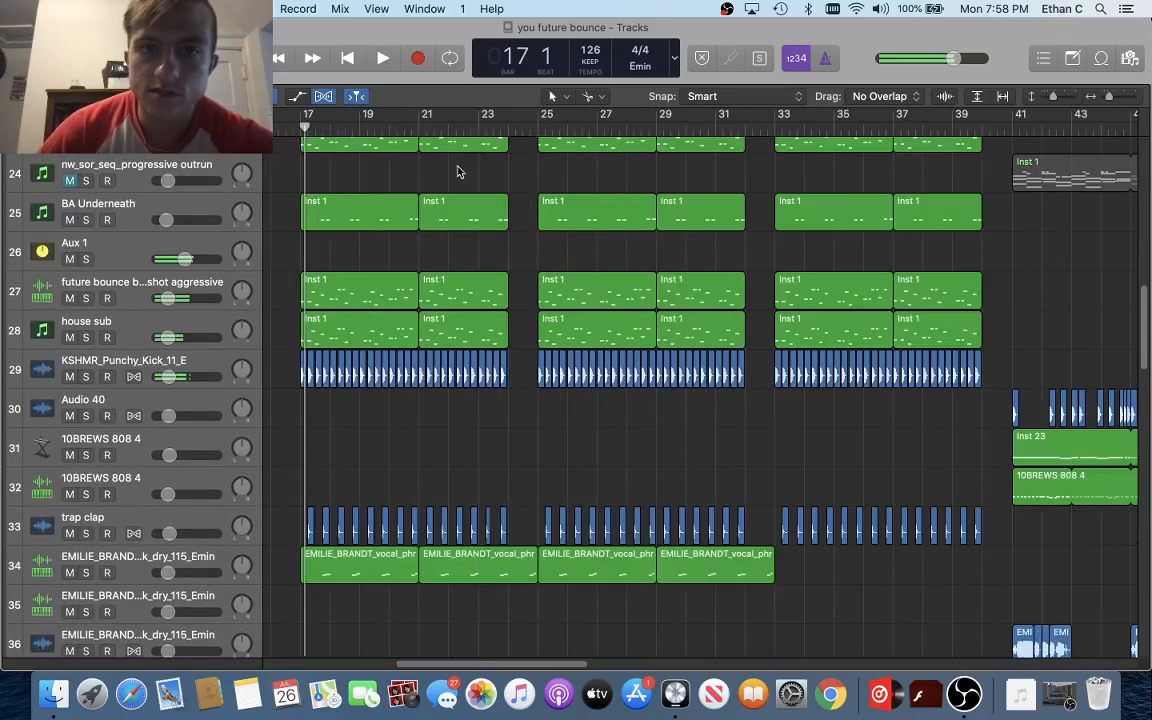
scroll(458, 170, "right", 10)
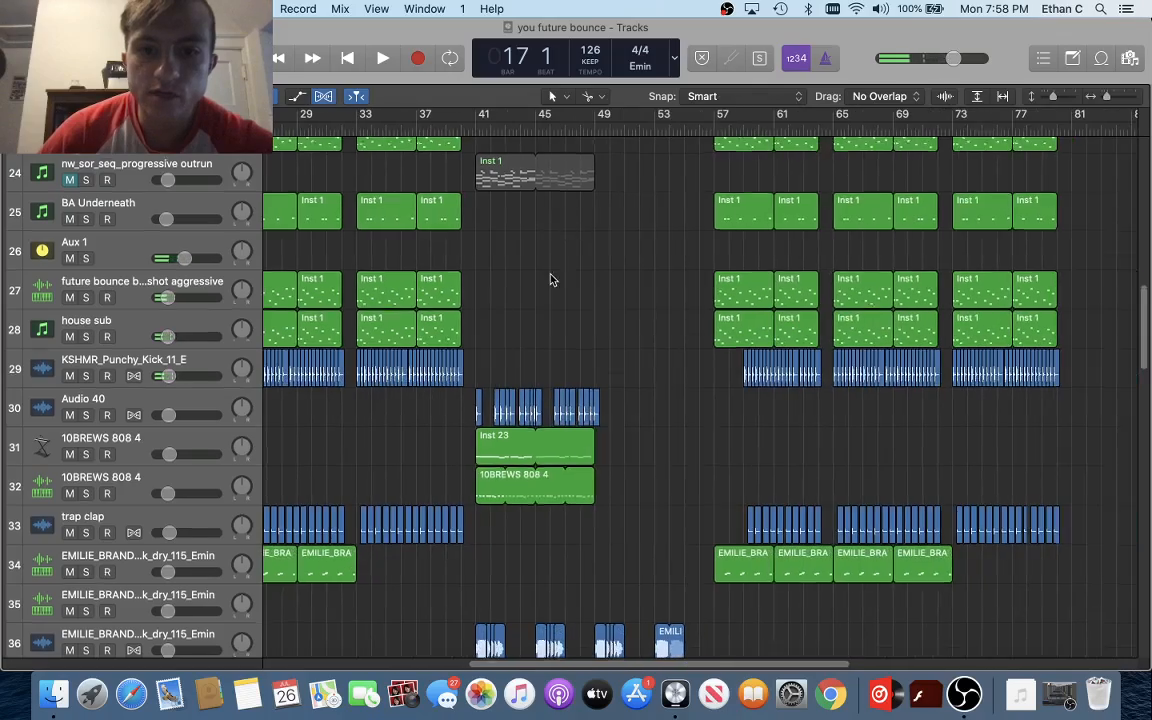
scroll(553, 272, "down", 10)
scroll(553, 275, "up", 5)
scroll(553, 275, "up", 8)
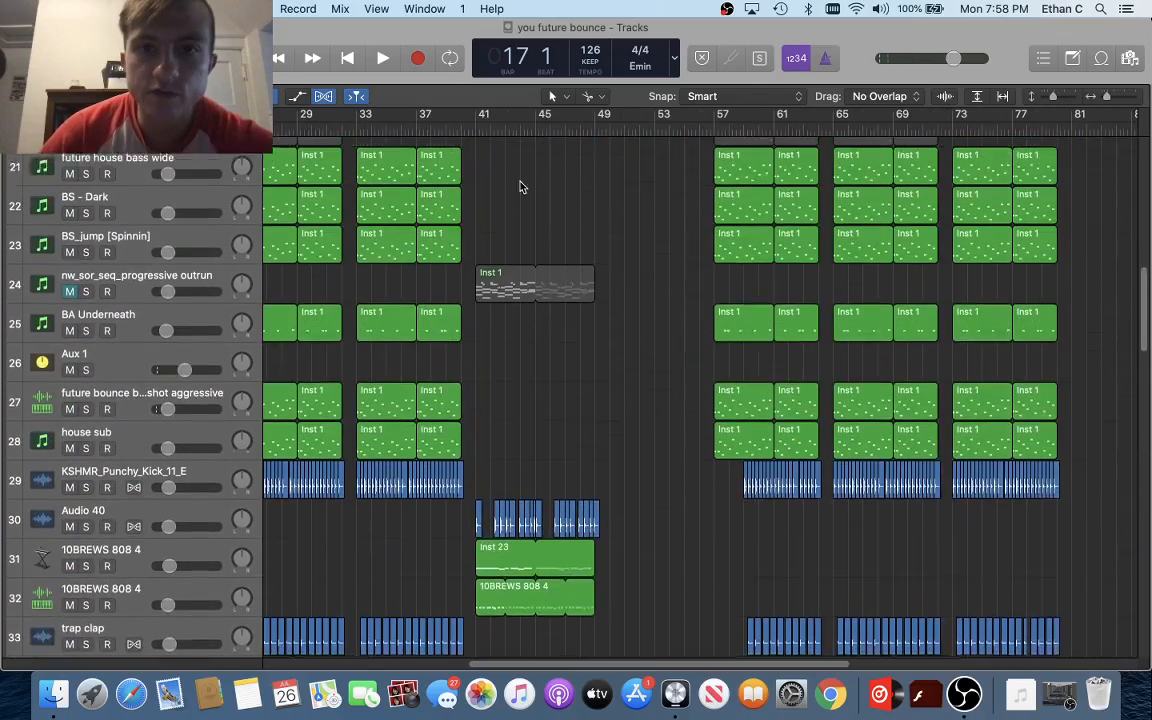
left_click_drag(483, 114, 704, 172)
Play the cycled section from bar 41 to bar 47 while reviewing its 808, vocal and chord tracks
scroll(565, 235, "up", 5)
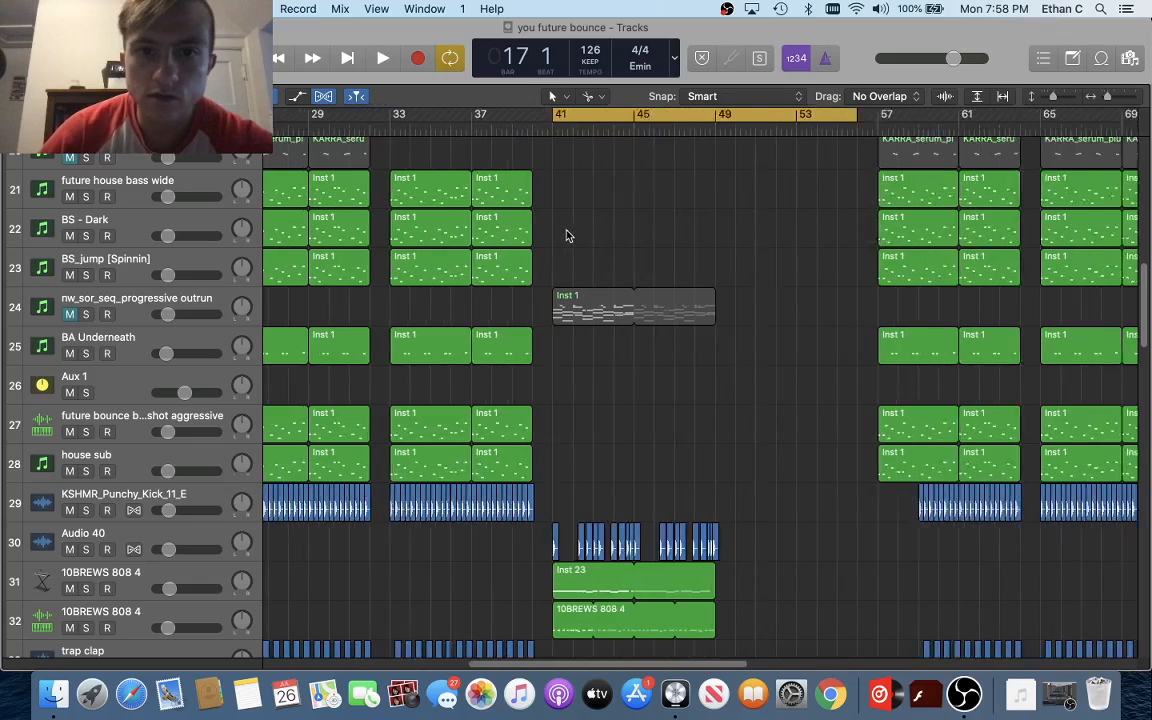
scroll(566, 235, "down", 9)
scroll(566, 233, "down", 2)
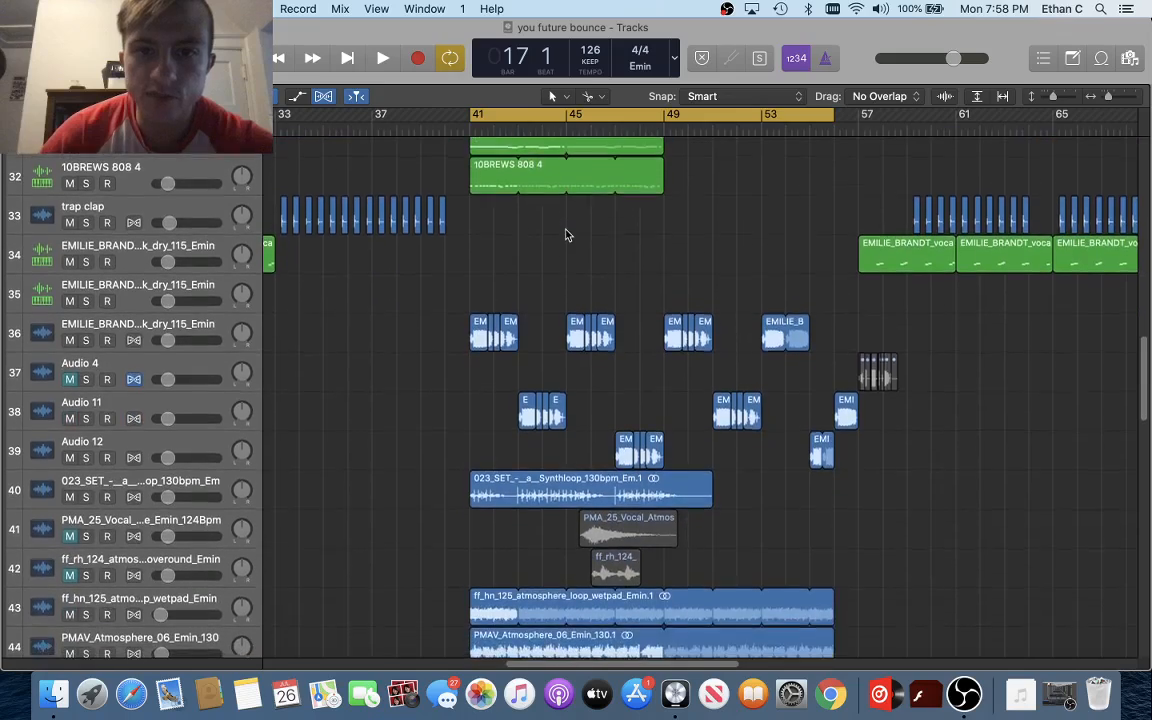
scroll(567, 270, "up", 4)
scroll(423, 290, "up", 3)
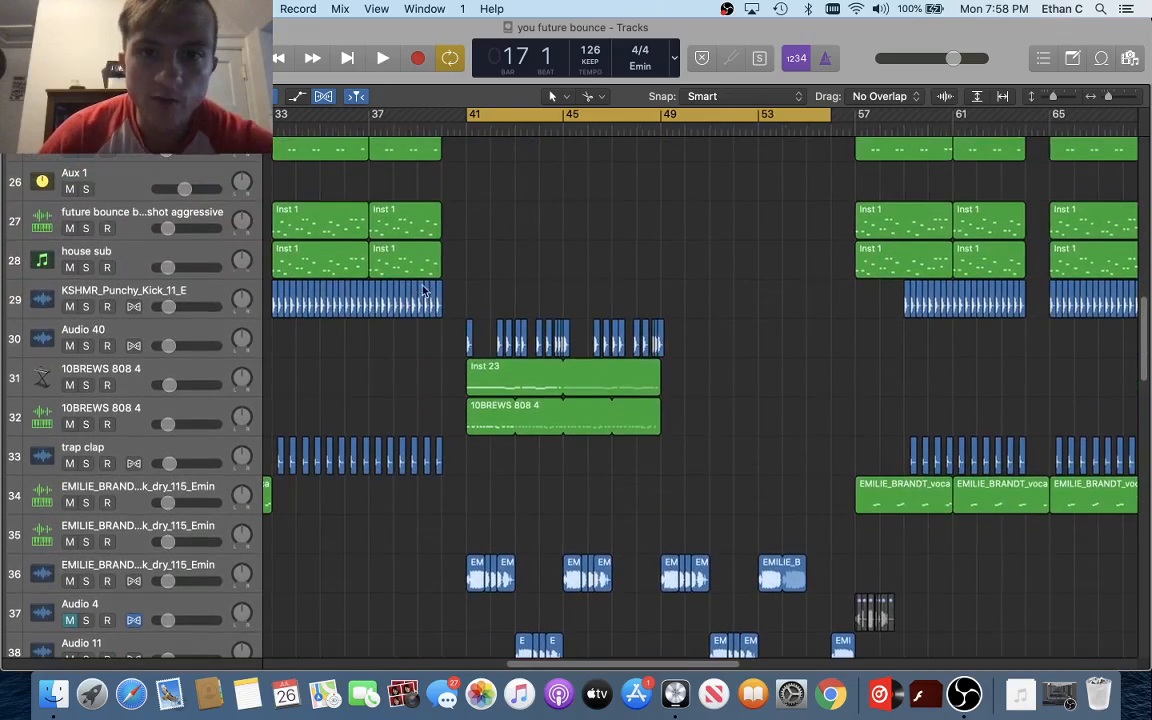
scroll(549, 298, "up", 5)
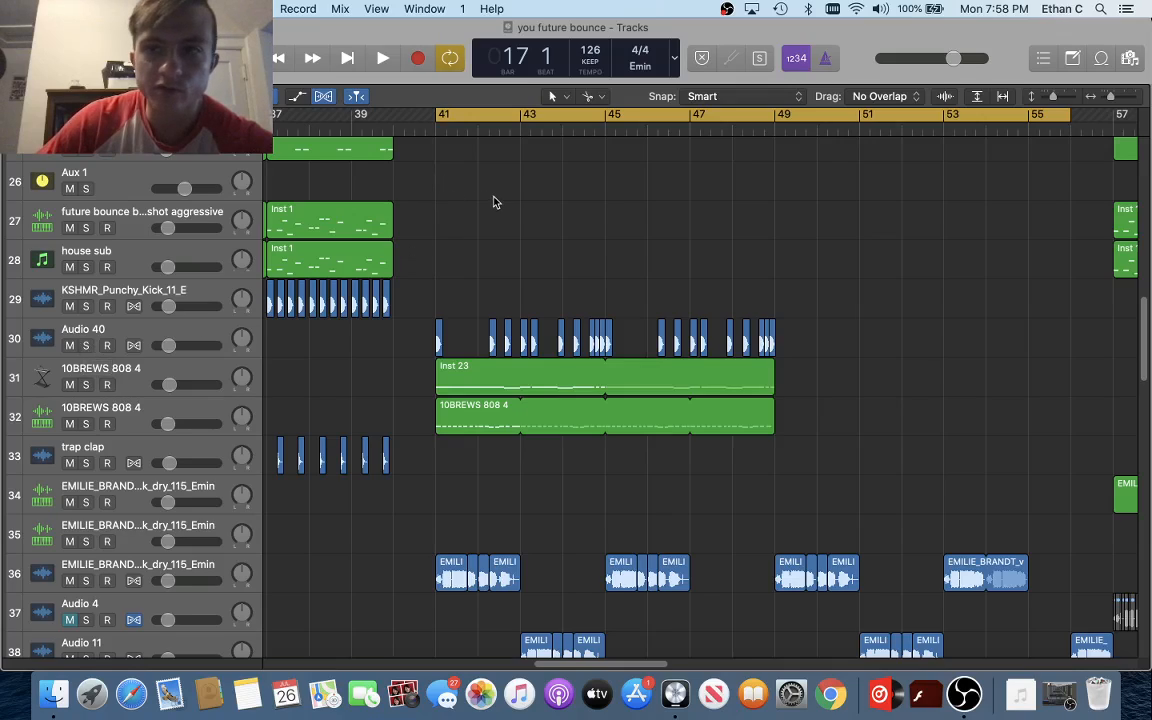
key("space")
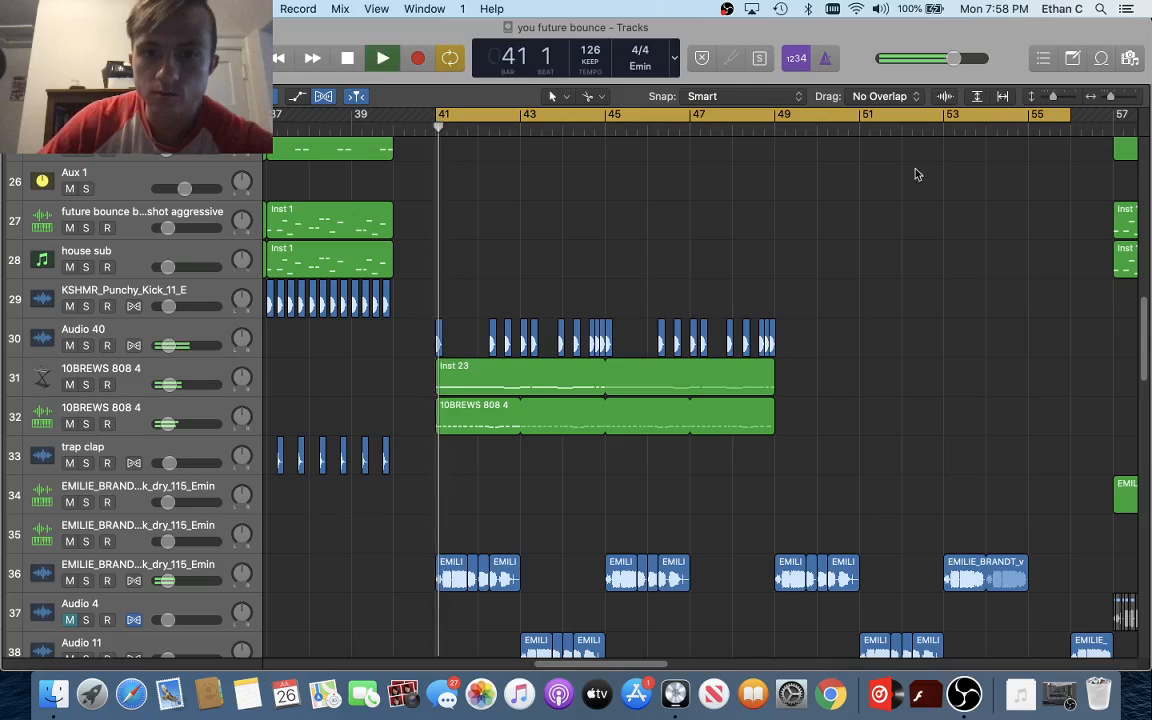
scroll(557, 325, "up", 15)
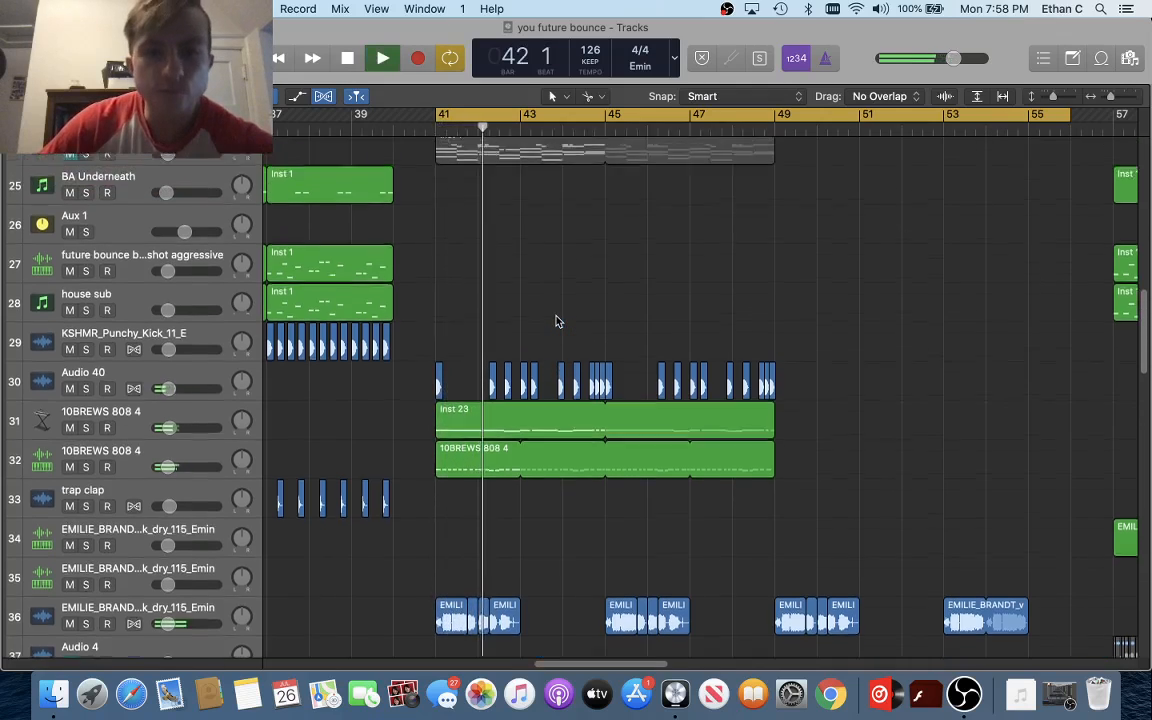
scroll(549, 323, "up", 9)
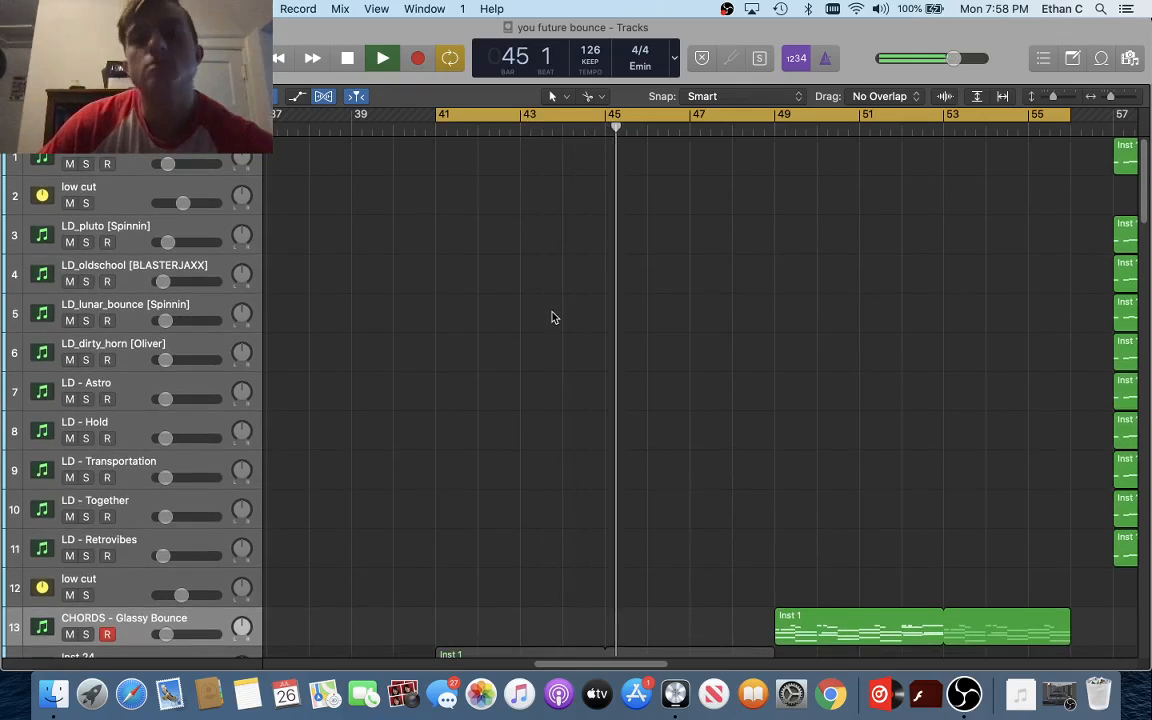
scroll(550, 318, "down", 7)
scroll(550, 318, "down", 20)
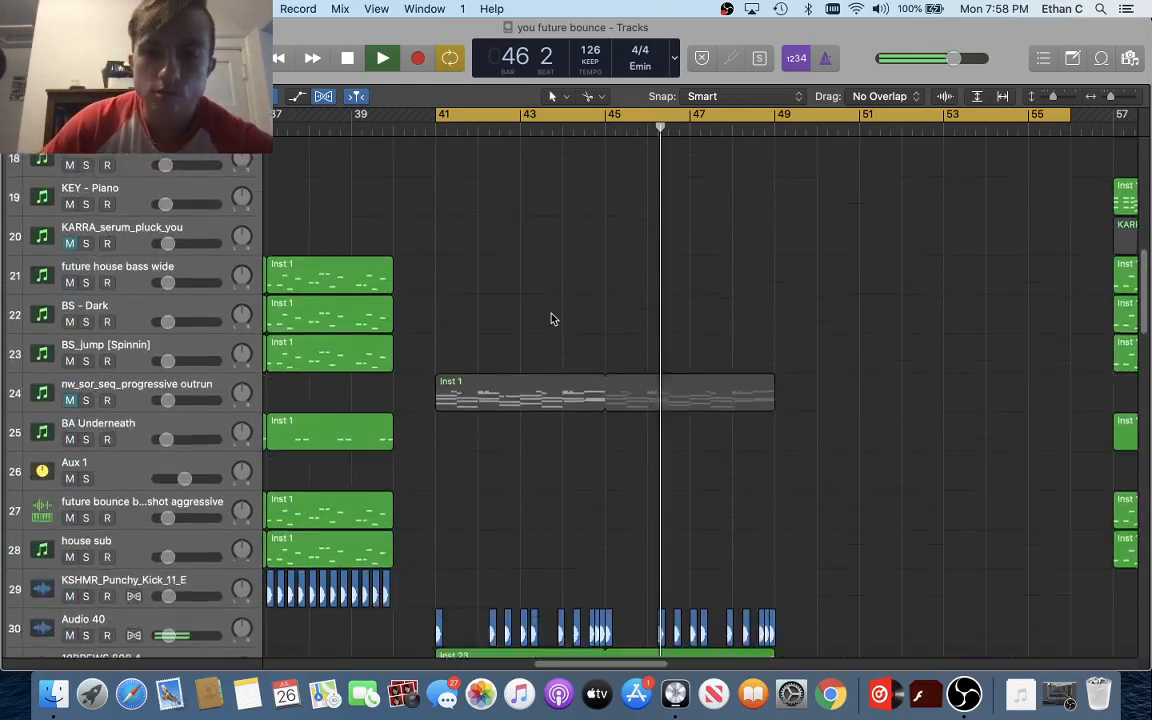
key("space")
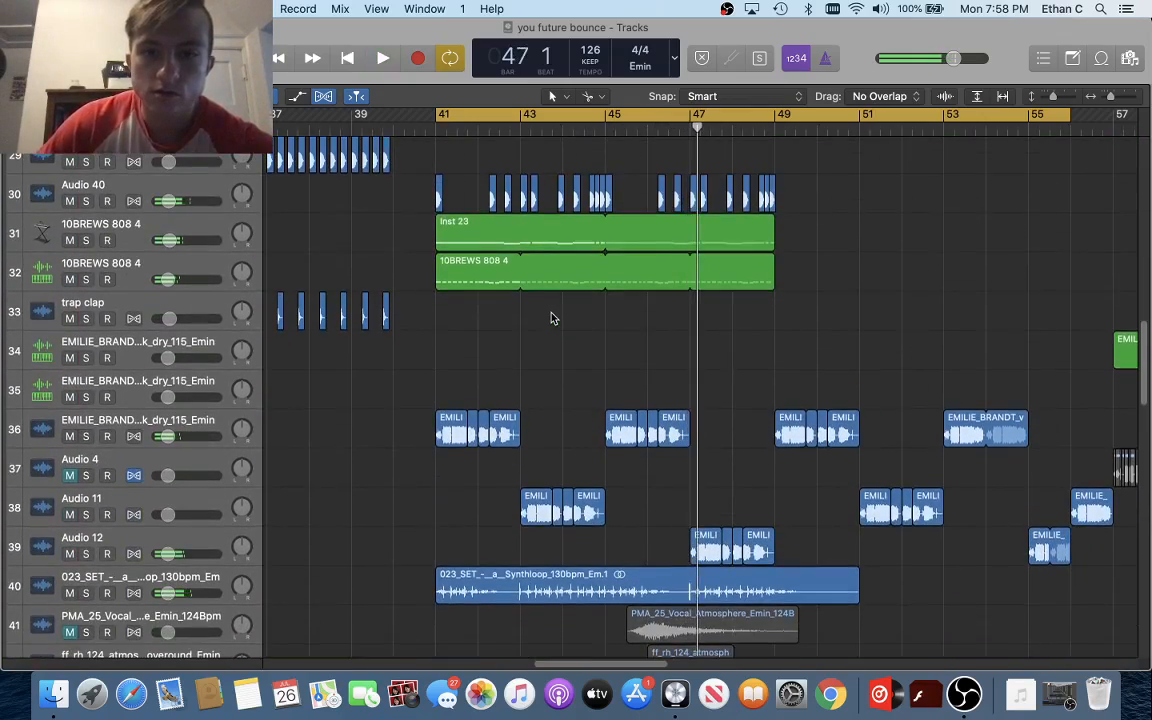
Examine the cycled section's riser, sweep and impact tracks, and return up to the muted progressive outrun track
scroll(550, 318, "down", 14)
scroll(550, 318, "down", 3)
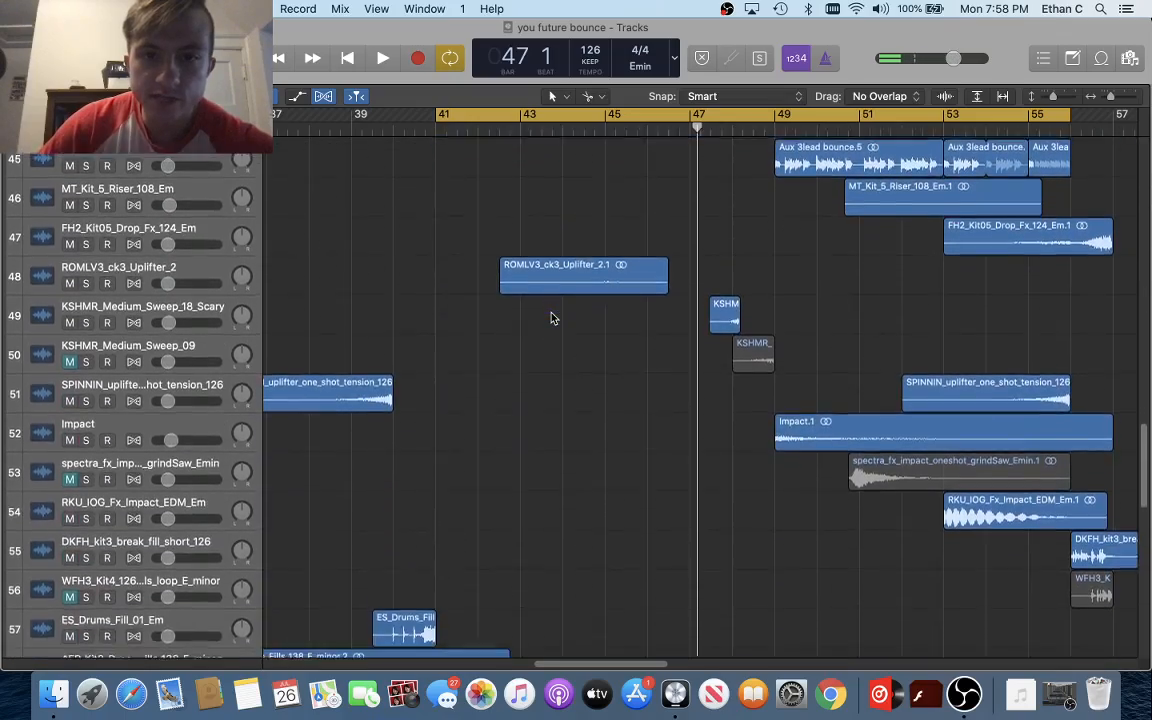
scroll(550, 318, "up", 17)
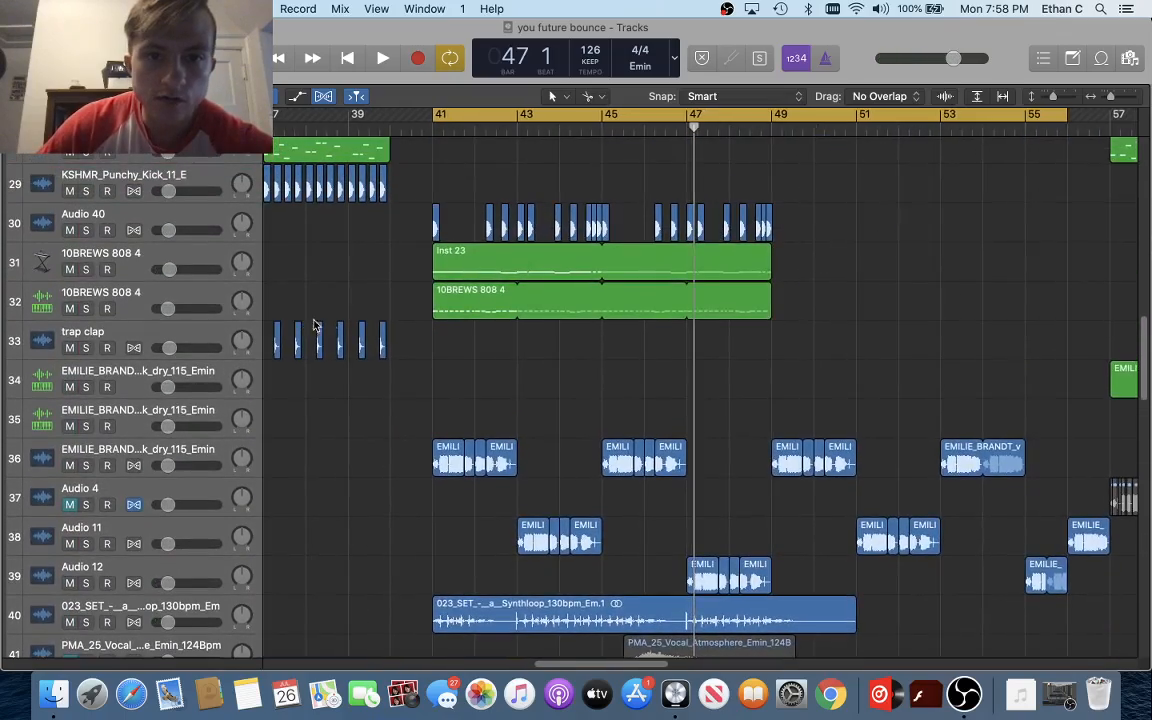
scroll(410, 316, "up", 5)
scroll(437, 267, "up", 5)
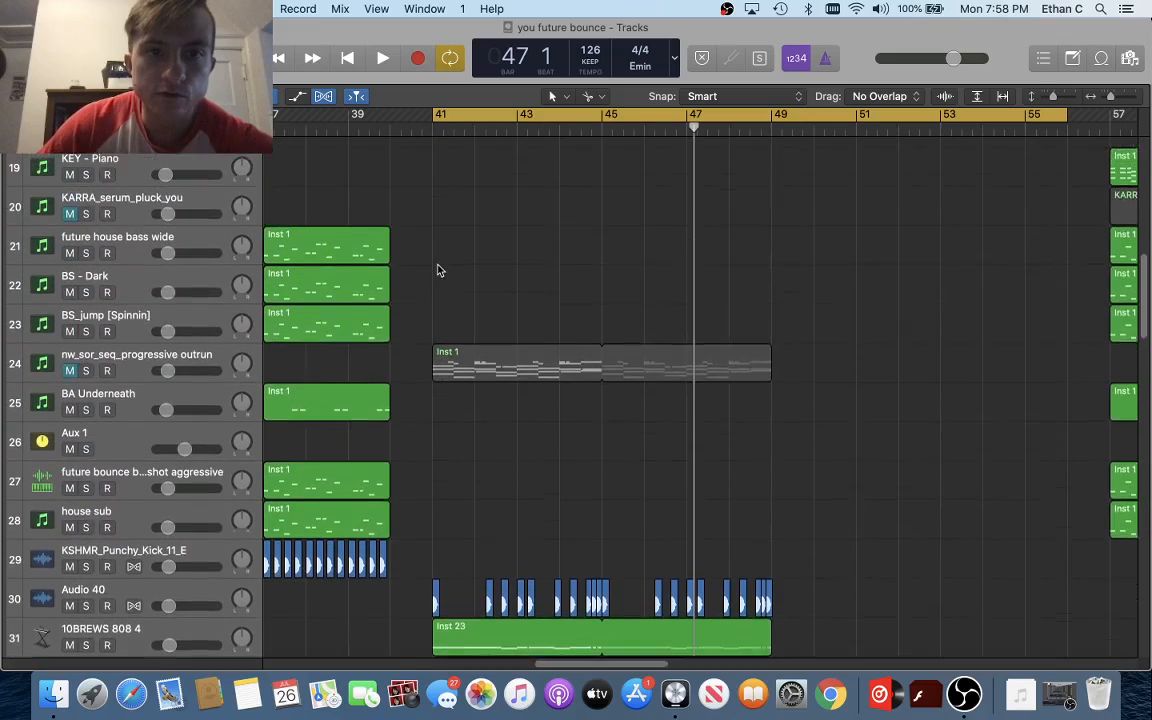
Solo and play the lower 10BREWS 808 4 track from bar 41, clear its solo, and play the upper one soloed
scroll(437, 267, "down", 8)
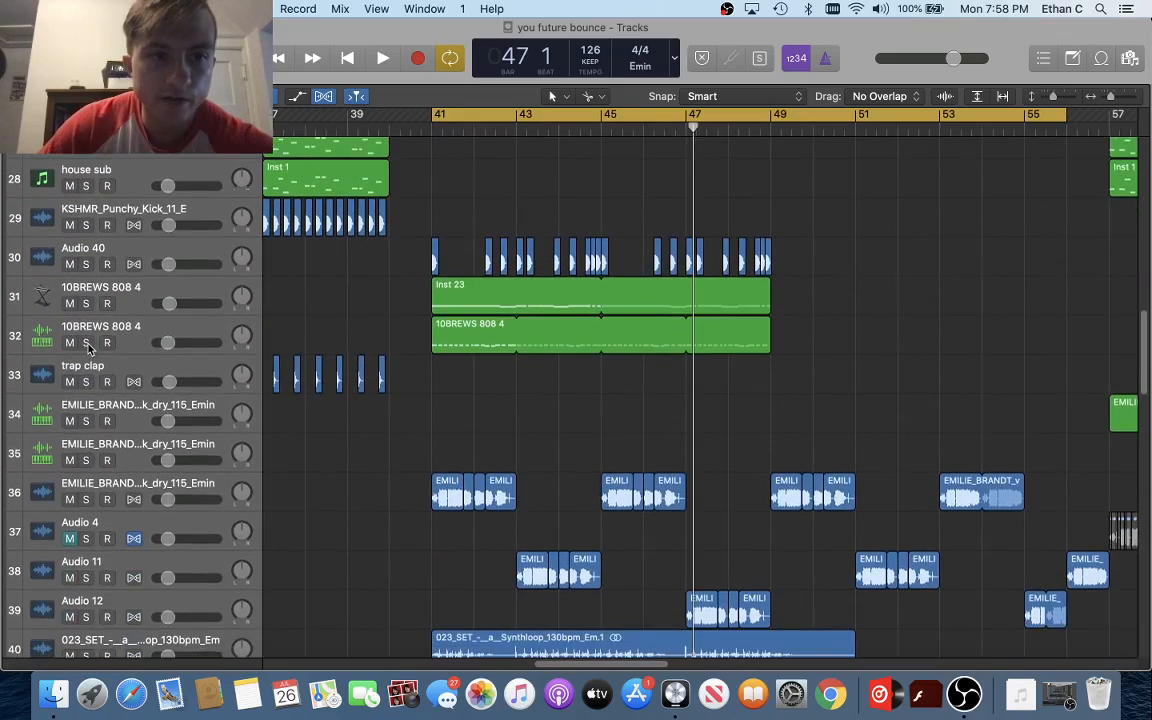
left_click(86, 343)
key("space")
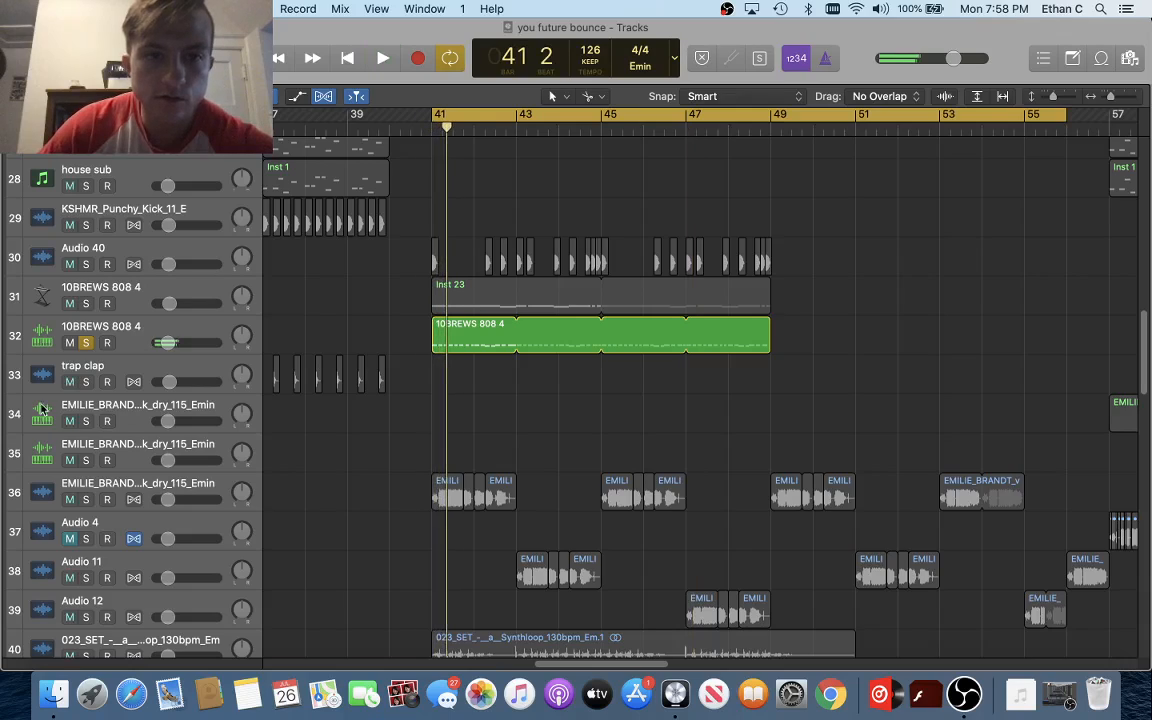
left_click(85, 343)
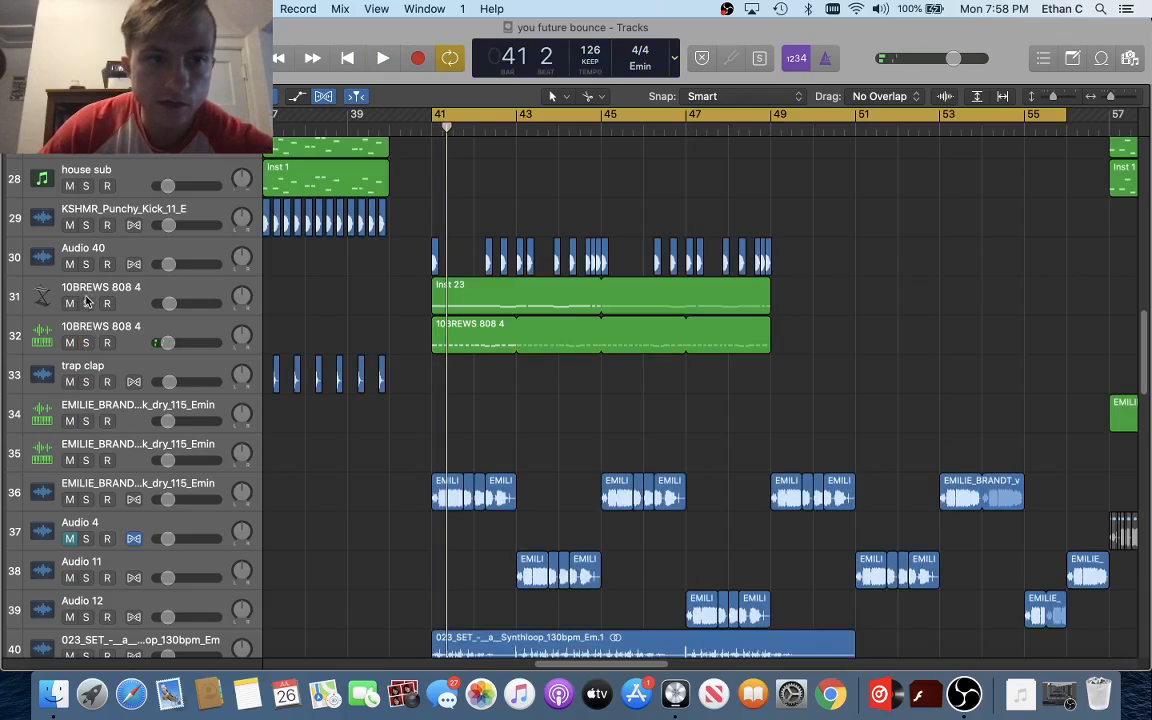
left_click(85, 303)
key("space")
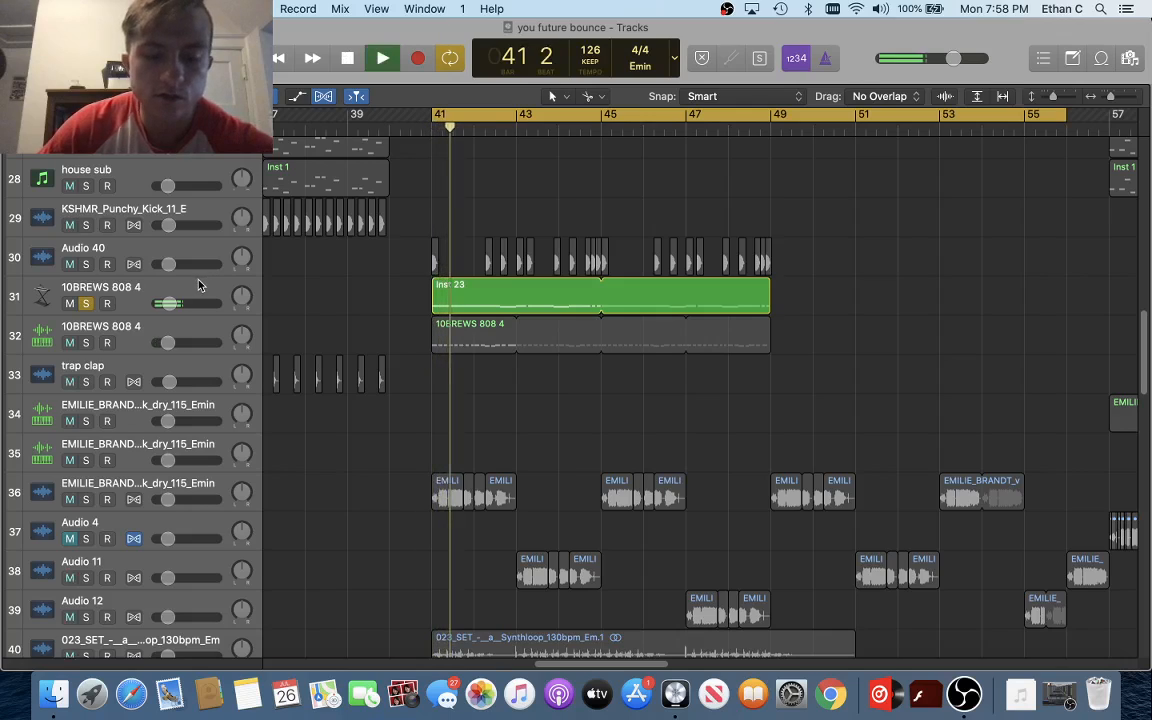
Show the Mixer and inspect the width setting of the S1 Imager on the soloed 808 channel, and close the plug-in
key("x")
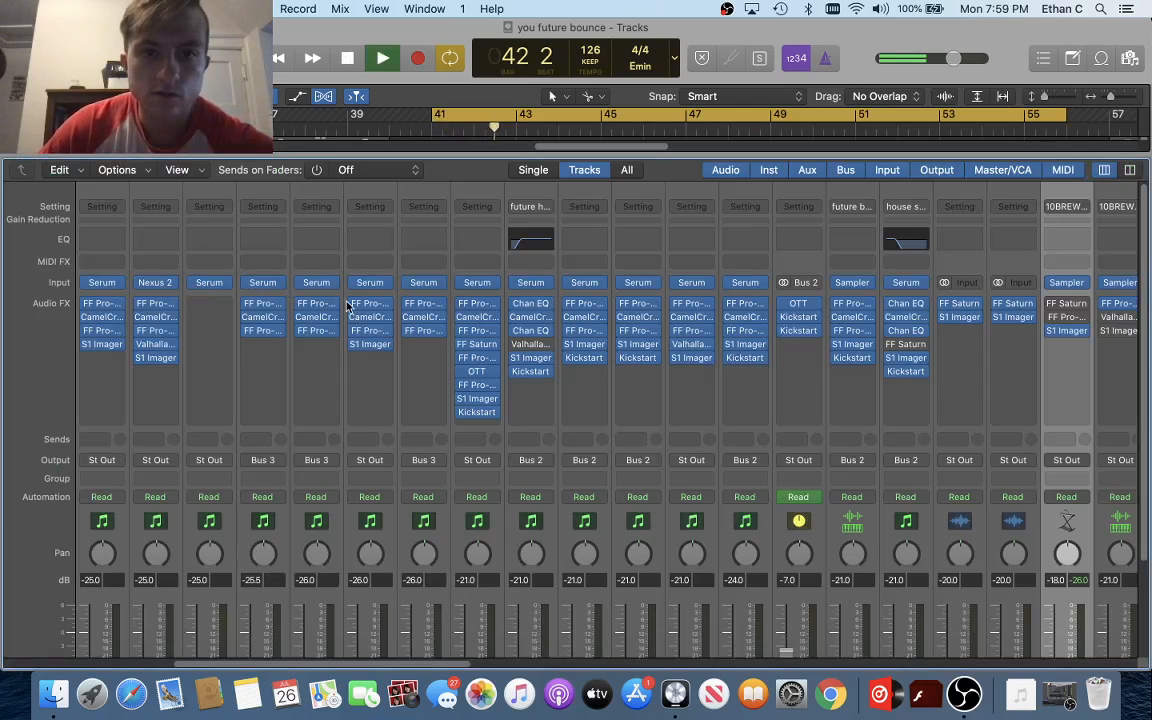
scroll(604, 312, "left", 8)
scroll(660, 352, "right", 2)
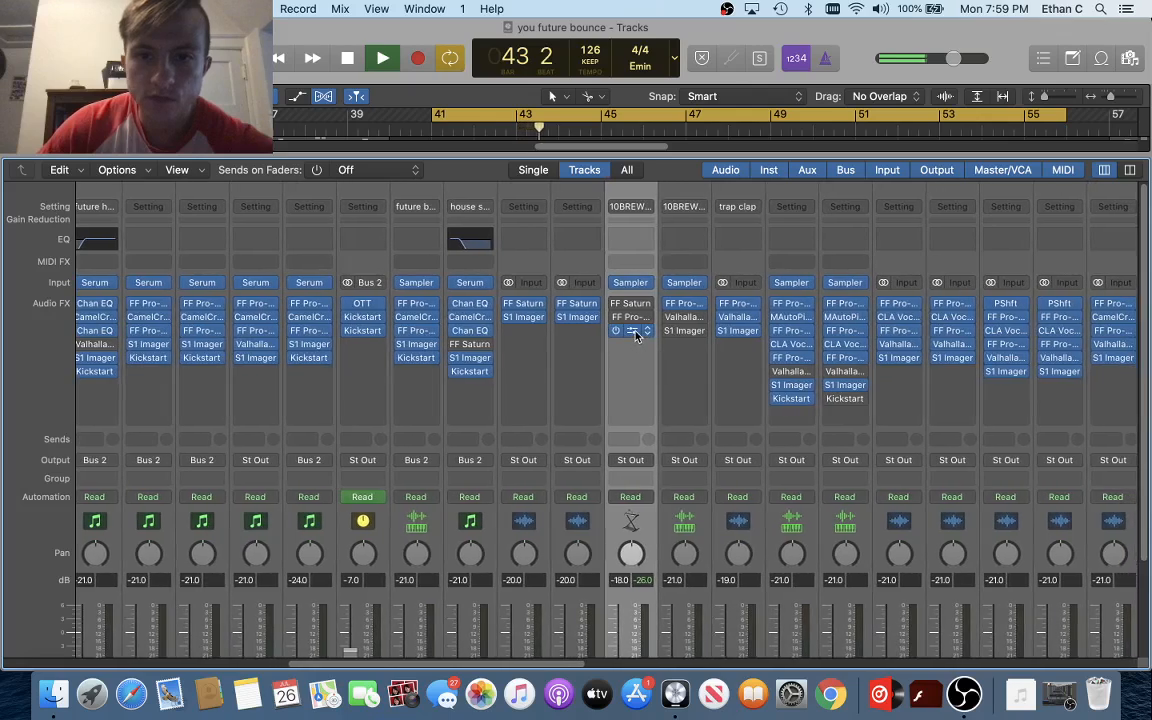
left_click(635, 333)
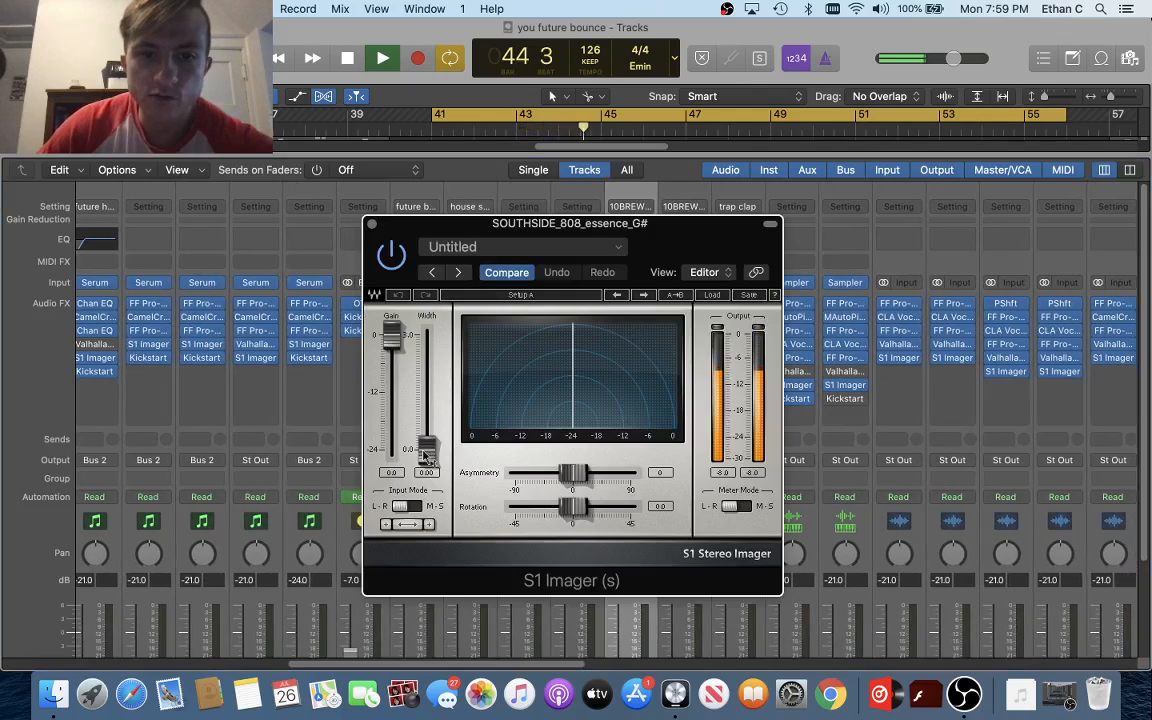
left_click(371, 225)
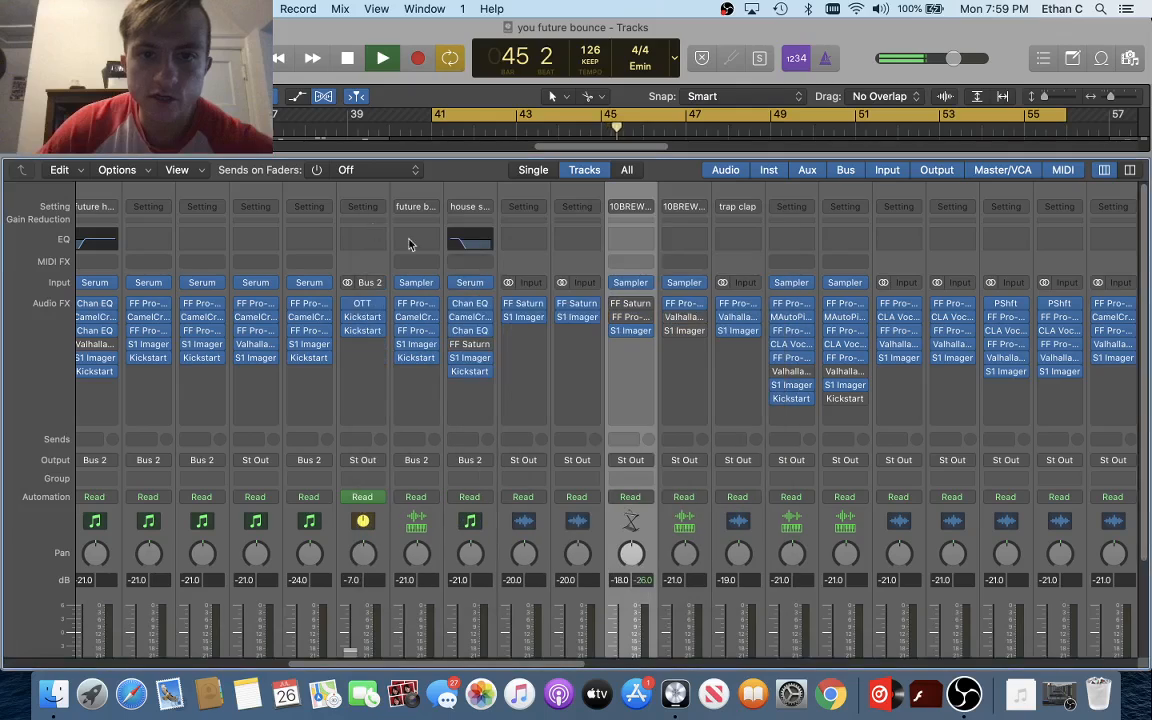
Inspect the soloed 808's Sampler instrument and its envelope settings, and close it along with the Mixer
left_click(635, 284)
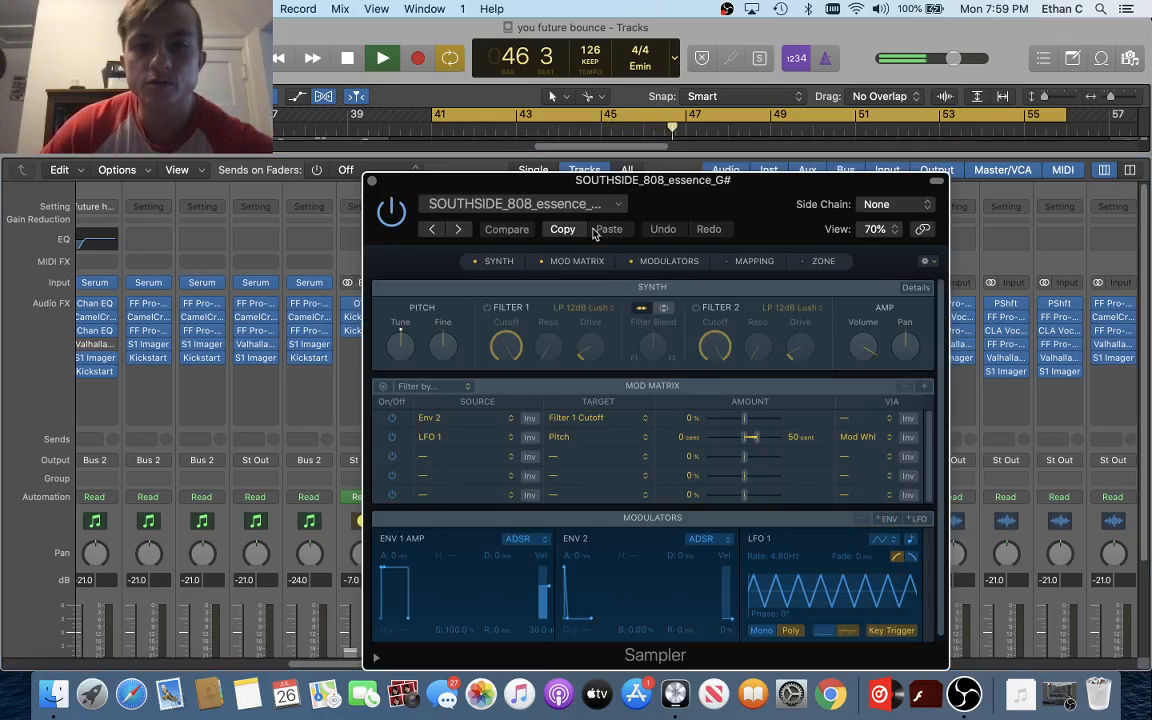
left_click_drag(697, 203, 621, 90)
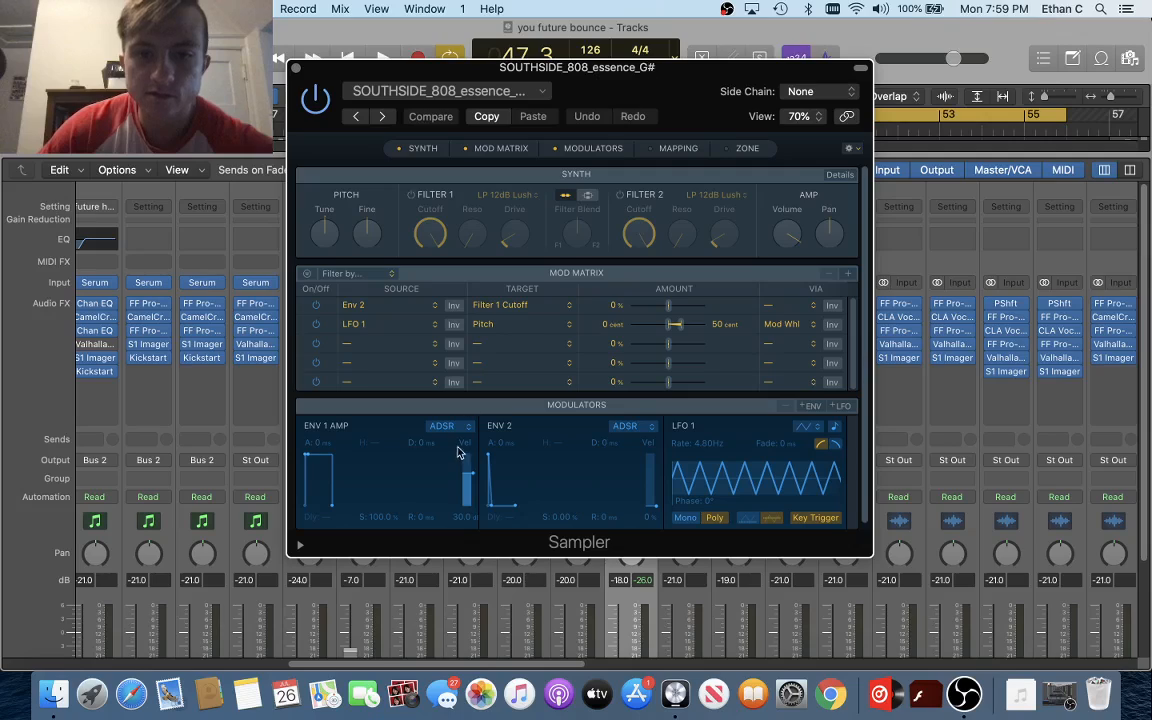
left_click(295, 68)
key("x")
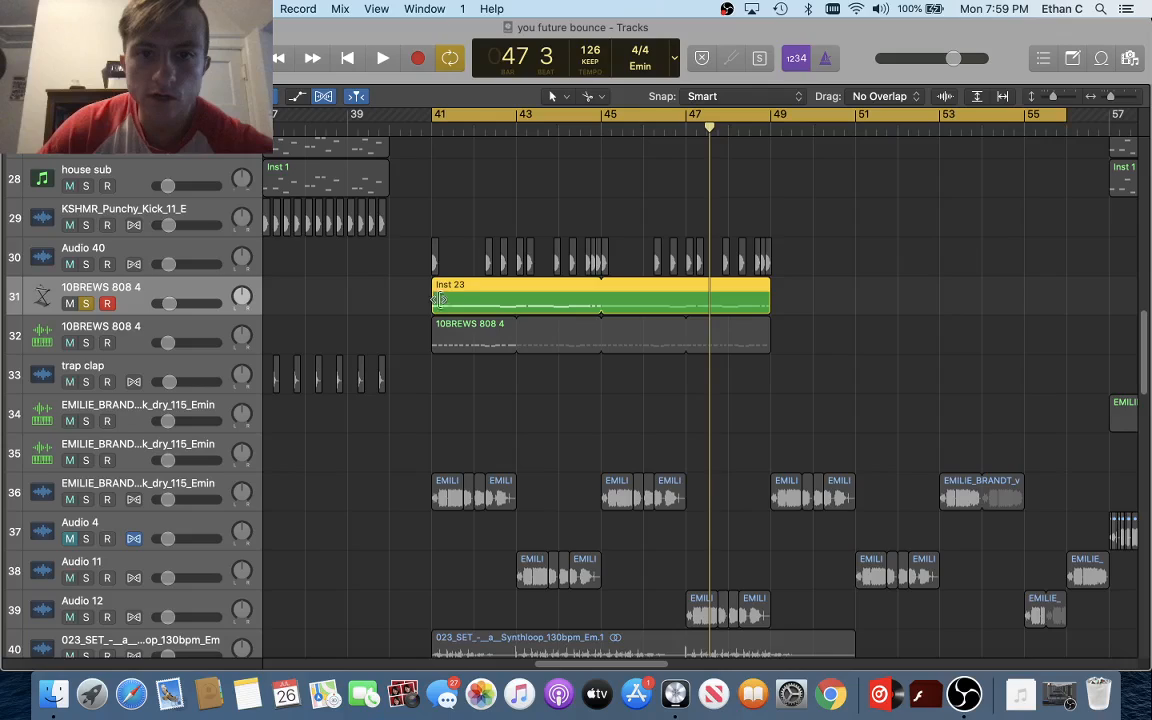
Open the 808's Inst 23 region in the Piano Roll, highlight its notes from bar 41 to 45, and deselect them
double_click(460, 300)
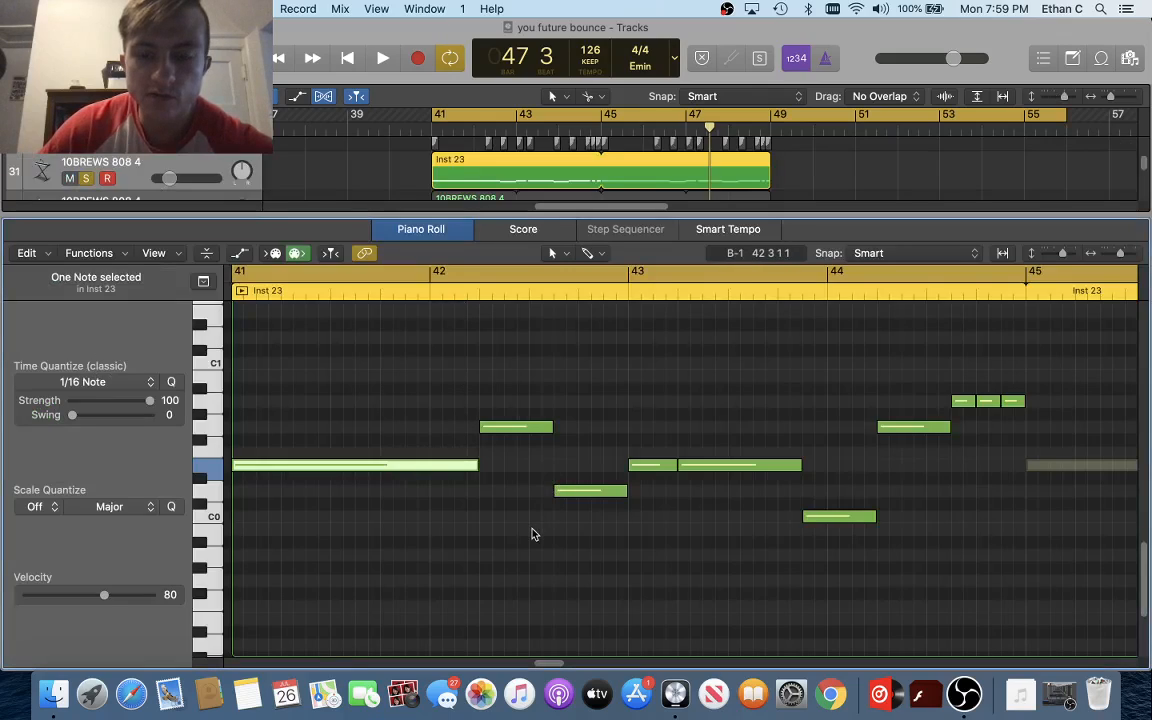
left_click_drag(422, 339, 1016, 550)
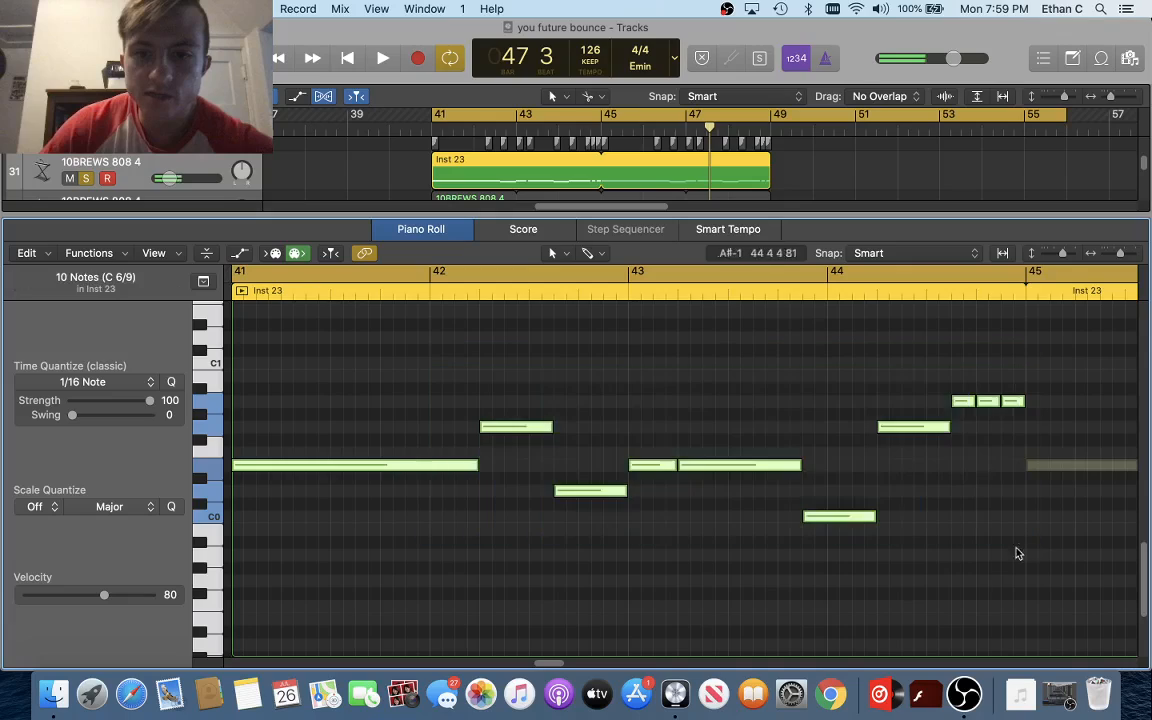
left_click(648, 560)
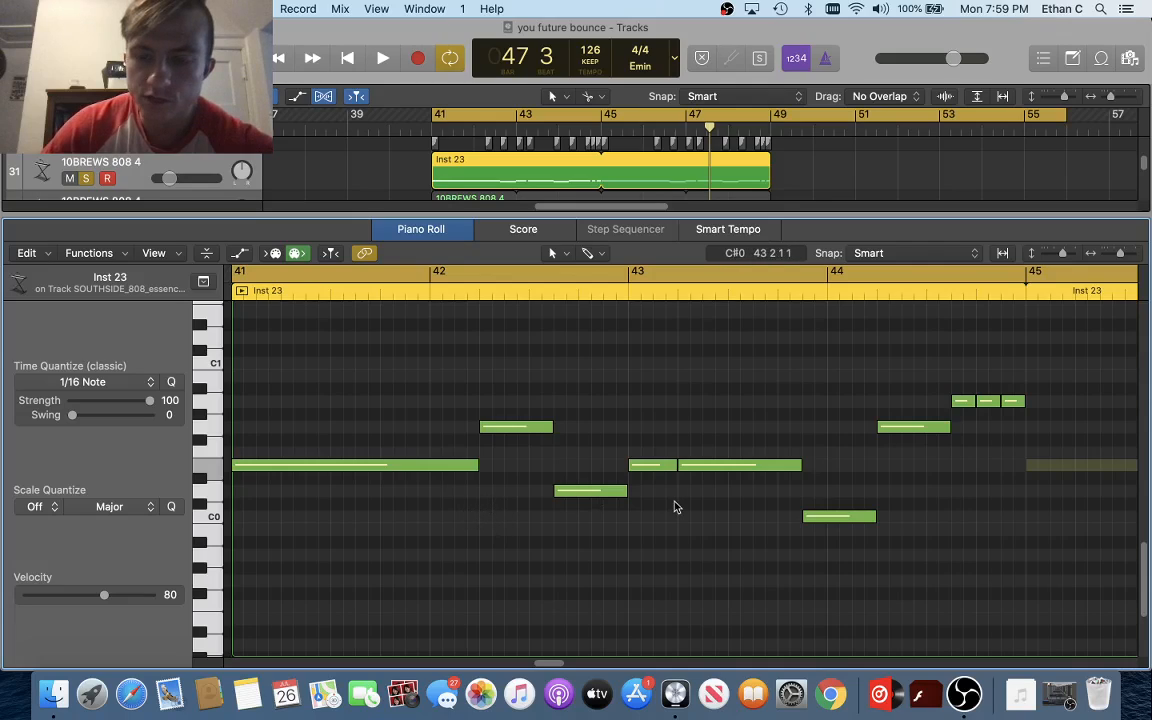
Play the Inst 23 808 notes from bar 41 in the Piano Roll, stop playback, and close the editor
scroll(674, 507, "right", 3)
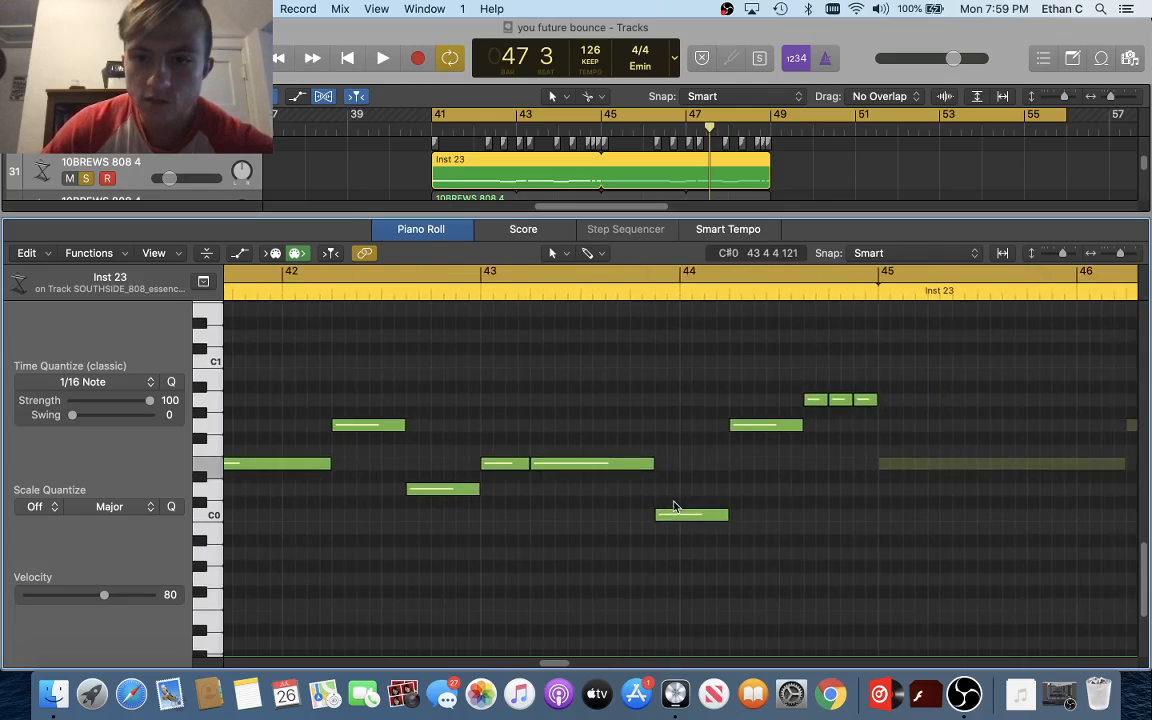
scroll(674, 507, "left", 4)
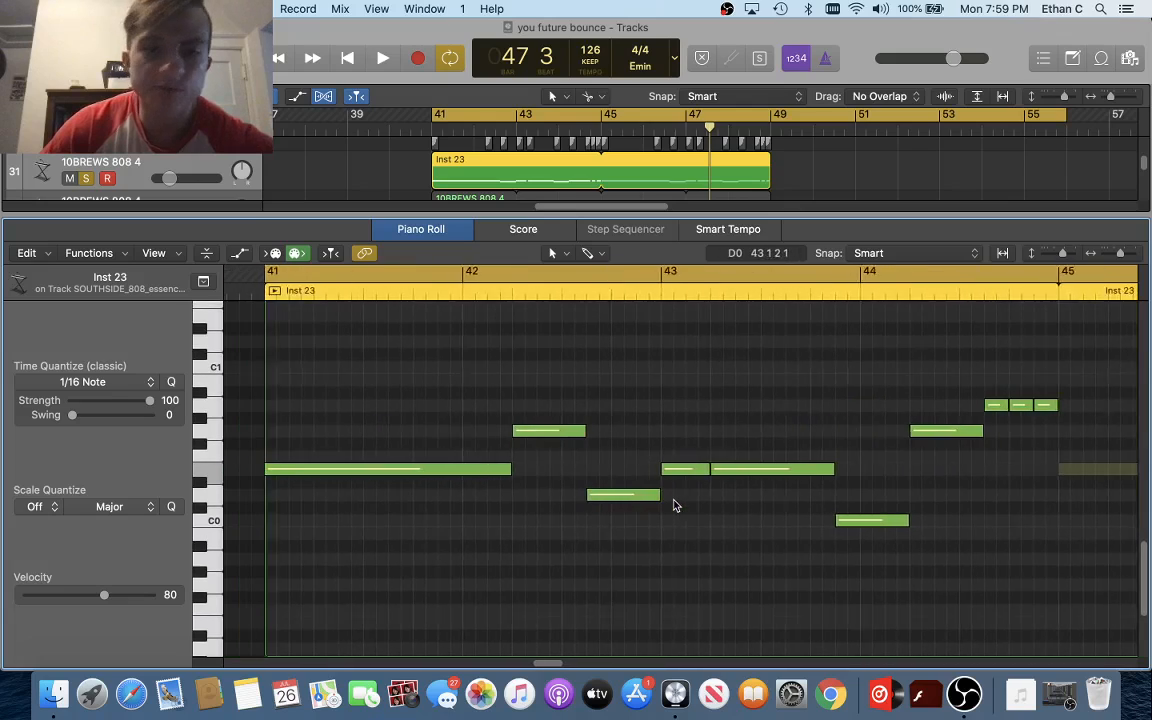
scroll(670, 508, "left", 2)
scroll(640, 509, "right", 2)
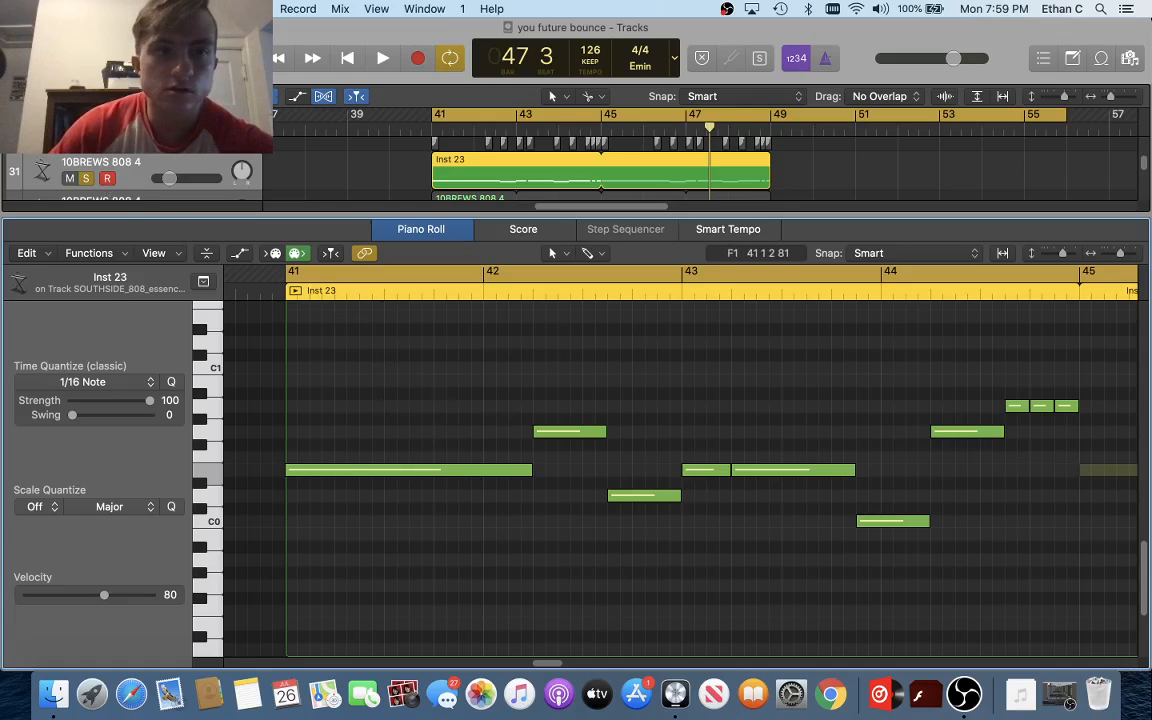
key("space")
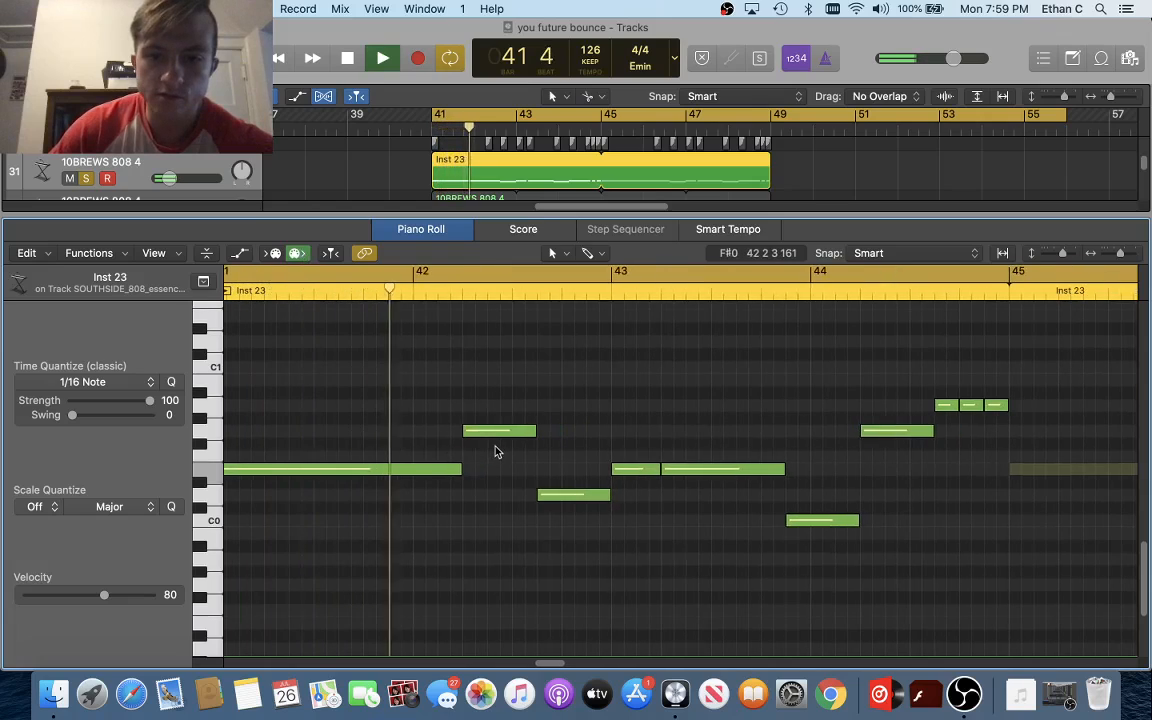
key("super+Left")
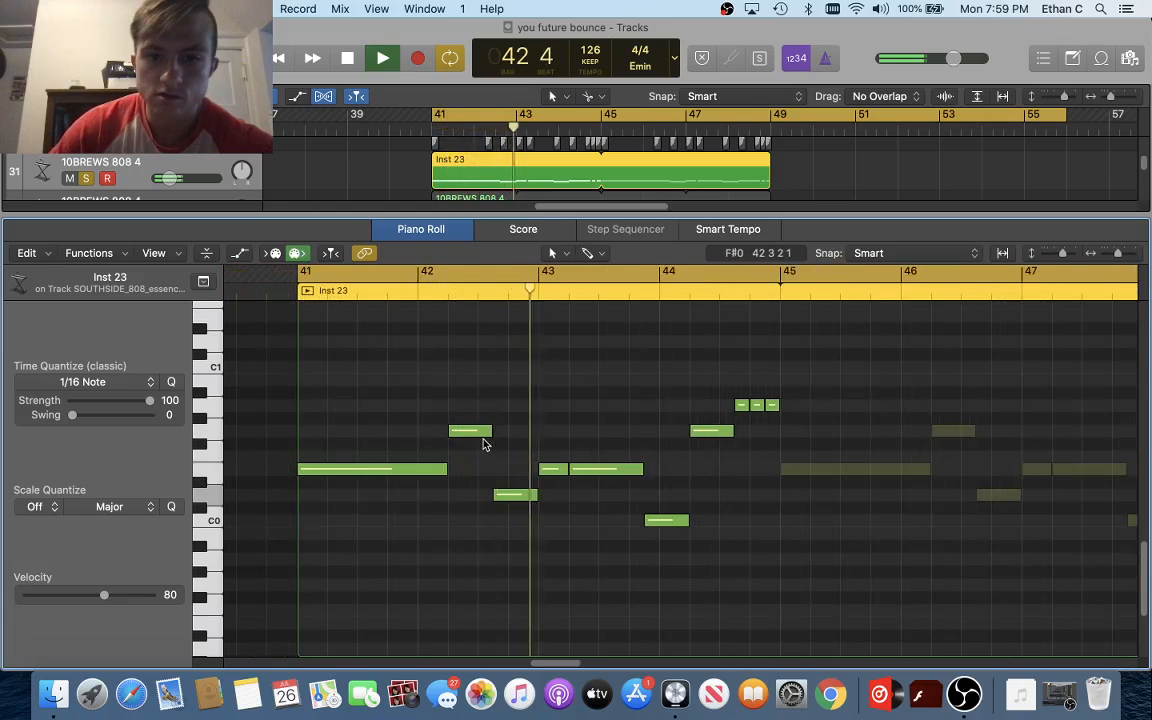
key("super+Right")
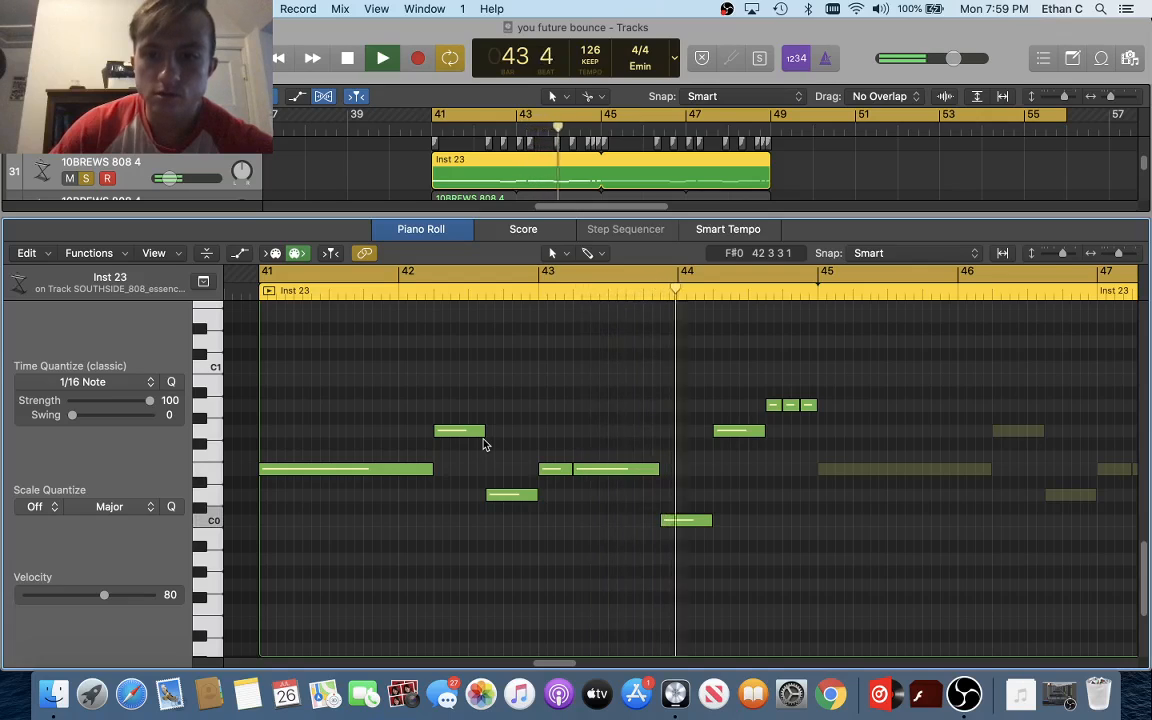
key("e")
key("space")
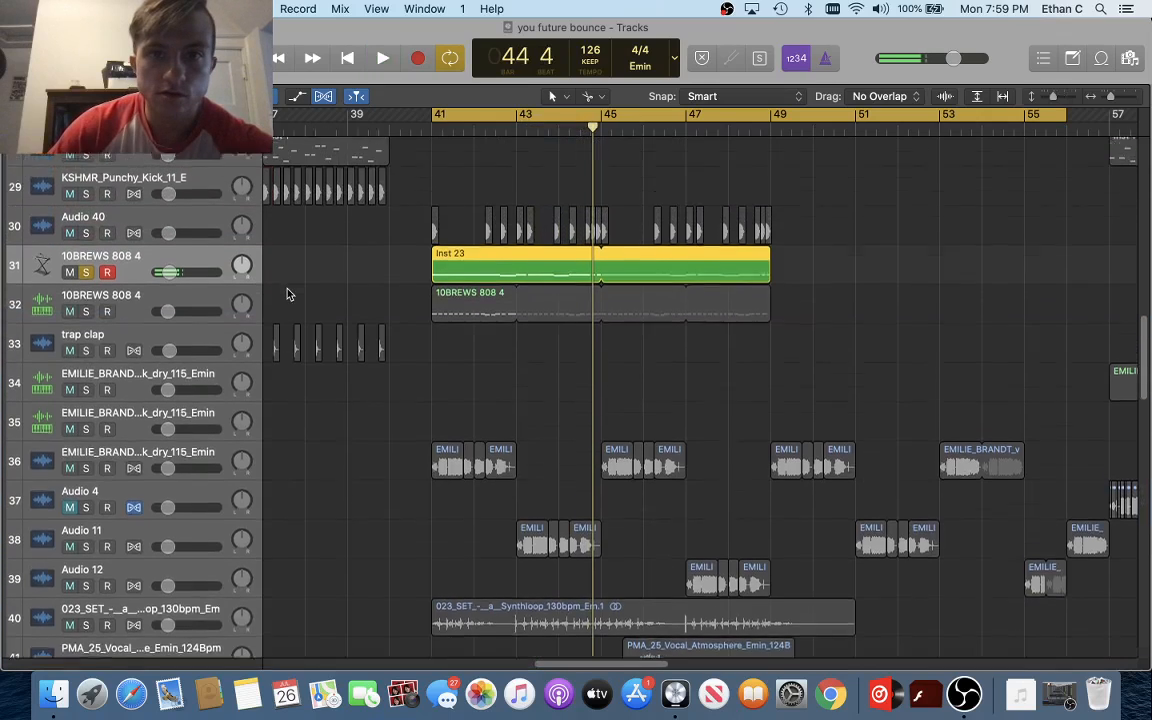
Solo the VEDM2 Future Bass Snare 020 track and play its hits from bar 41
scroll(286, 294, "up", 1)
scroll(286, 294, "down", 20)
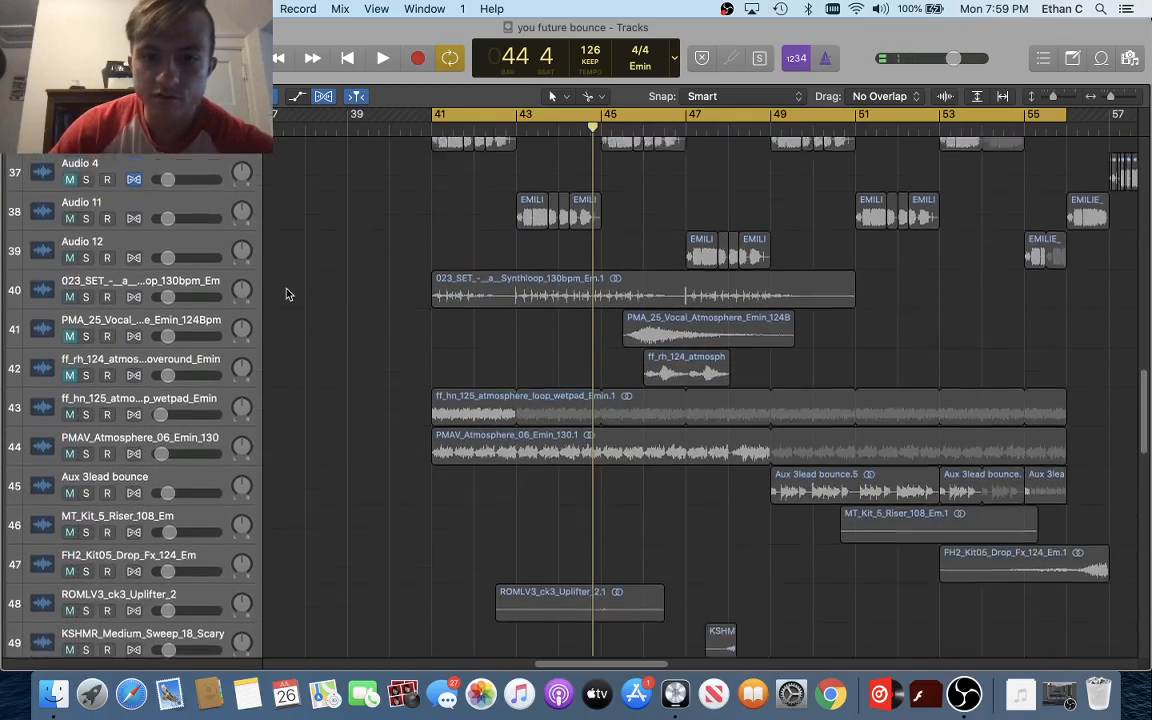
scroll(286, 294, "down", 20)
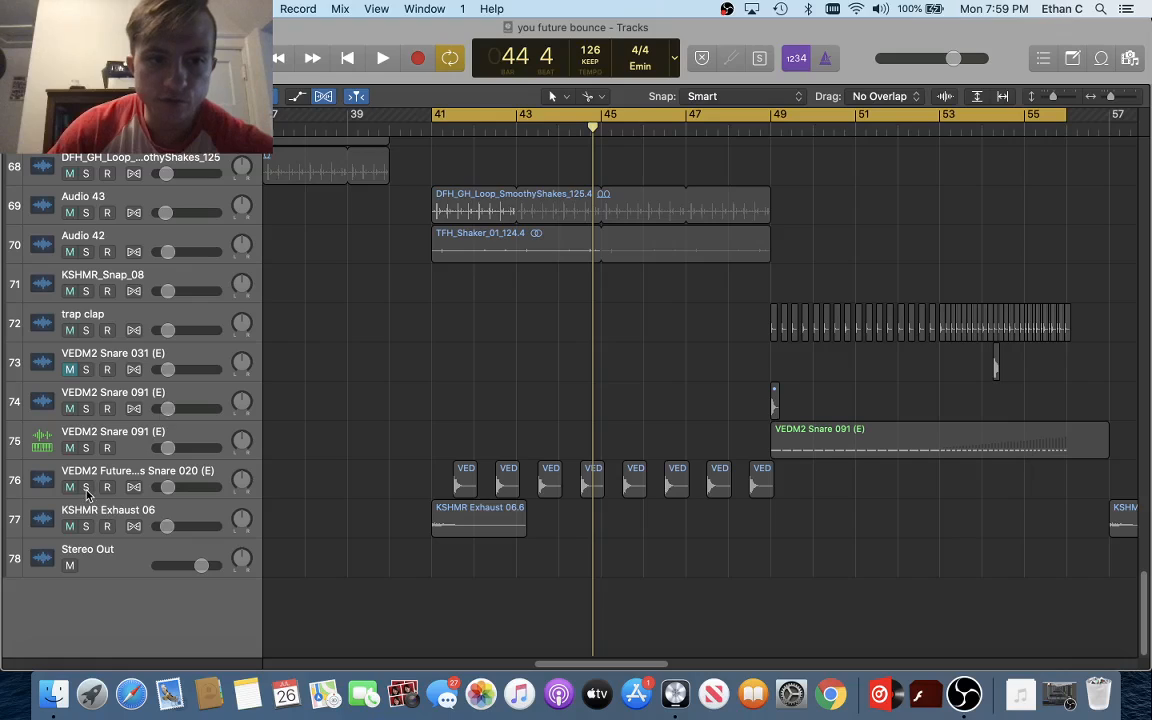
left_click(86, 488)
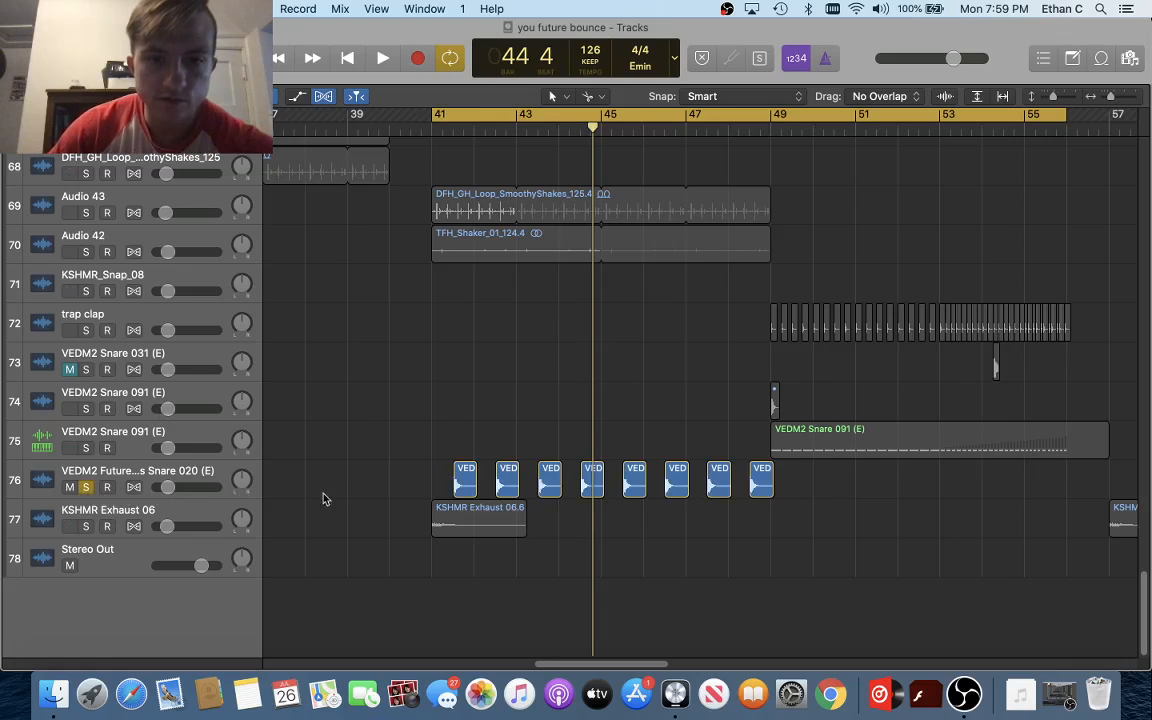
key("super+Right")
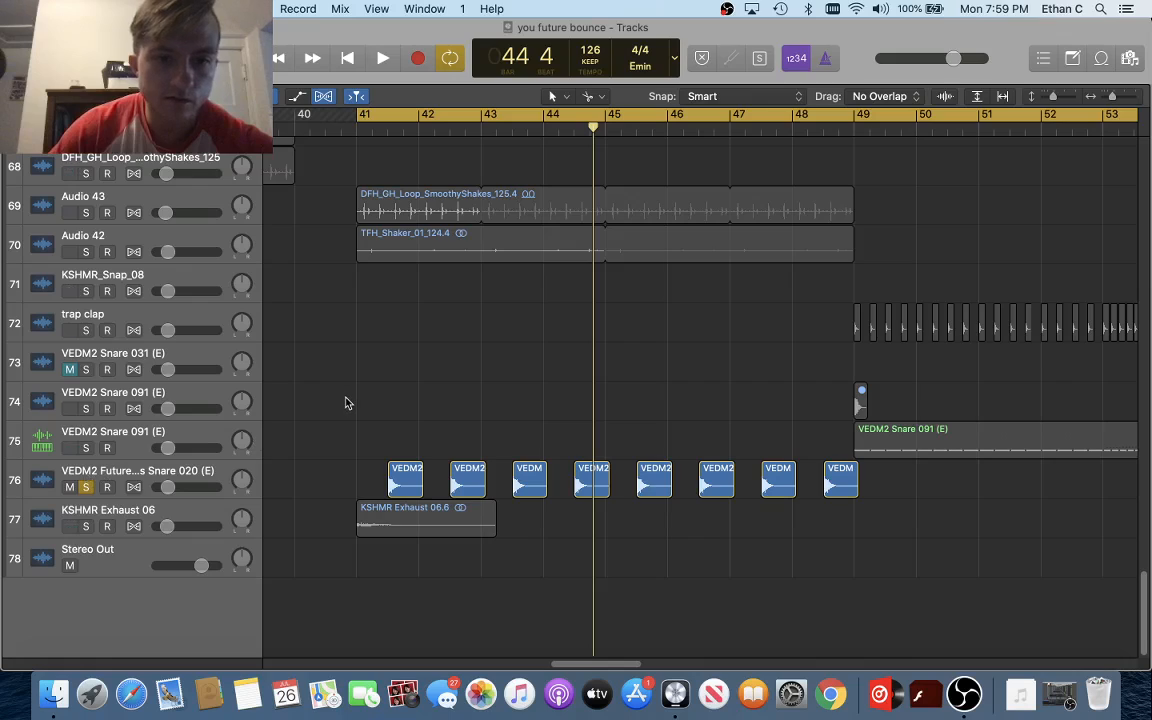
key("super+Right")
key("super+Right")
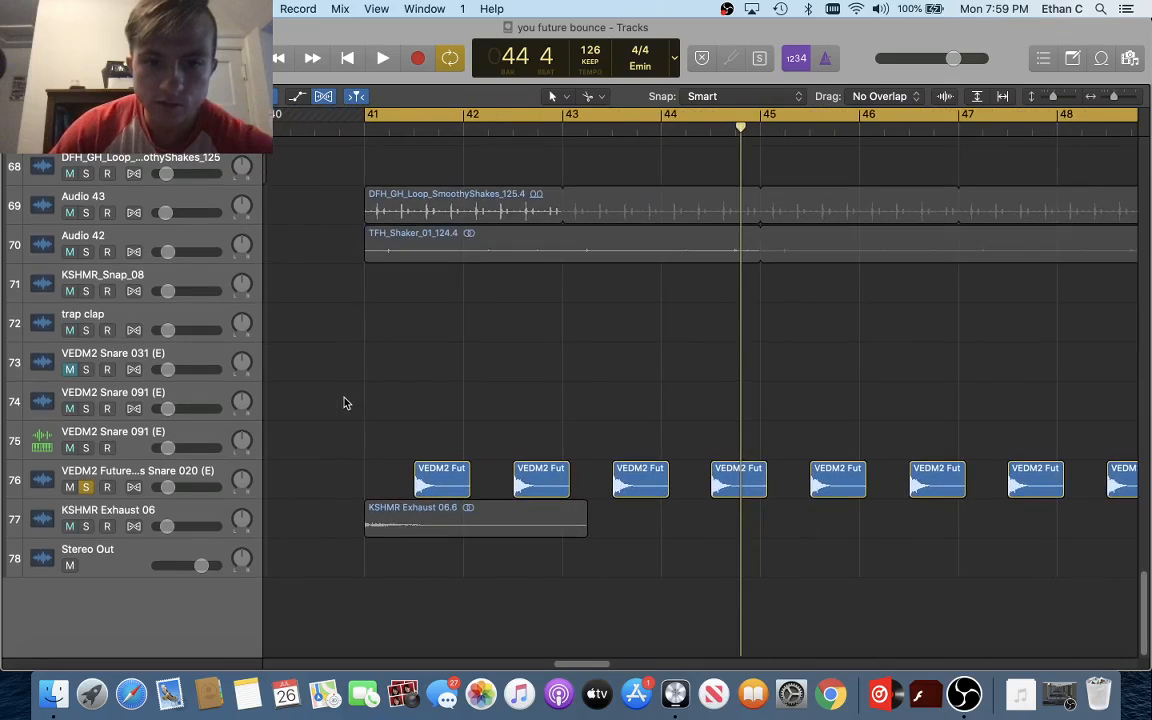
key("space")
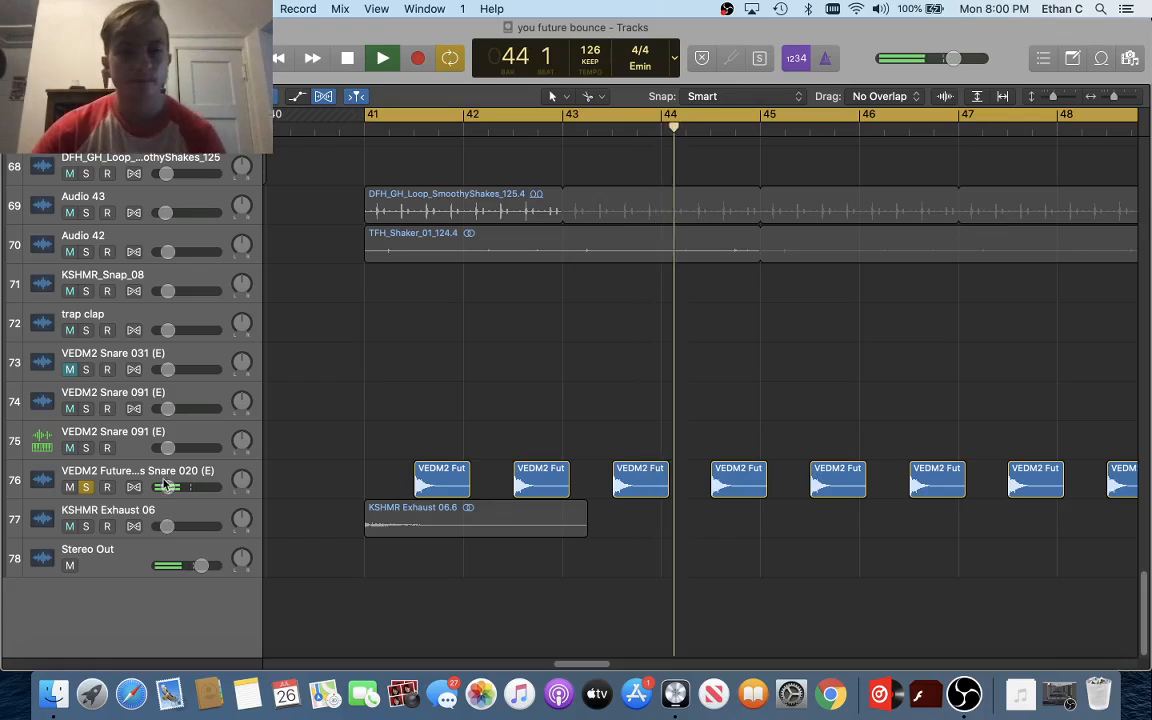
Stop playback, inspect the low cut in the snare channel's FF Pro-Q 3 from the Mixer, and close both
key("x")
key("space")
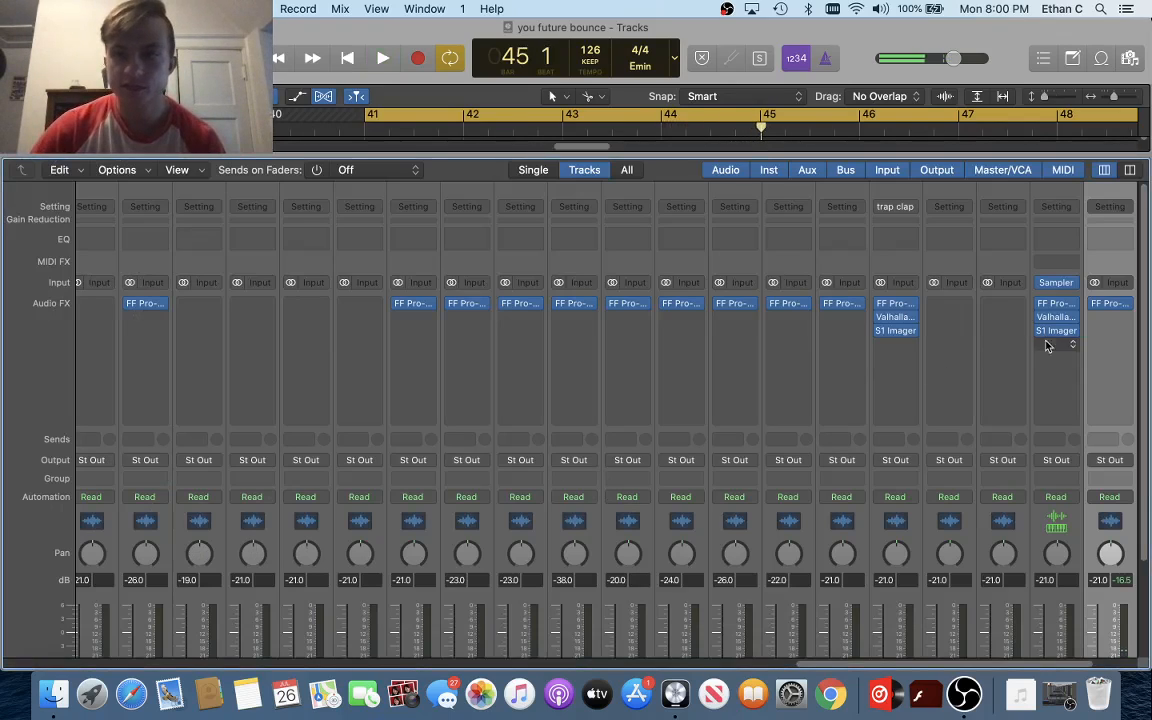
left_click(1110, 303)
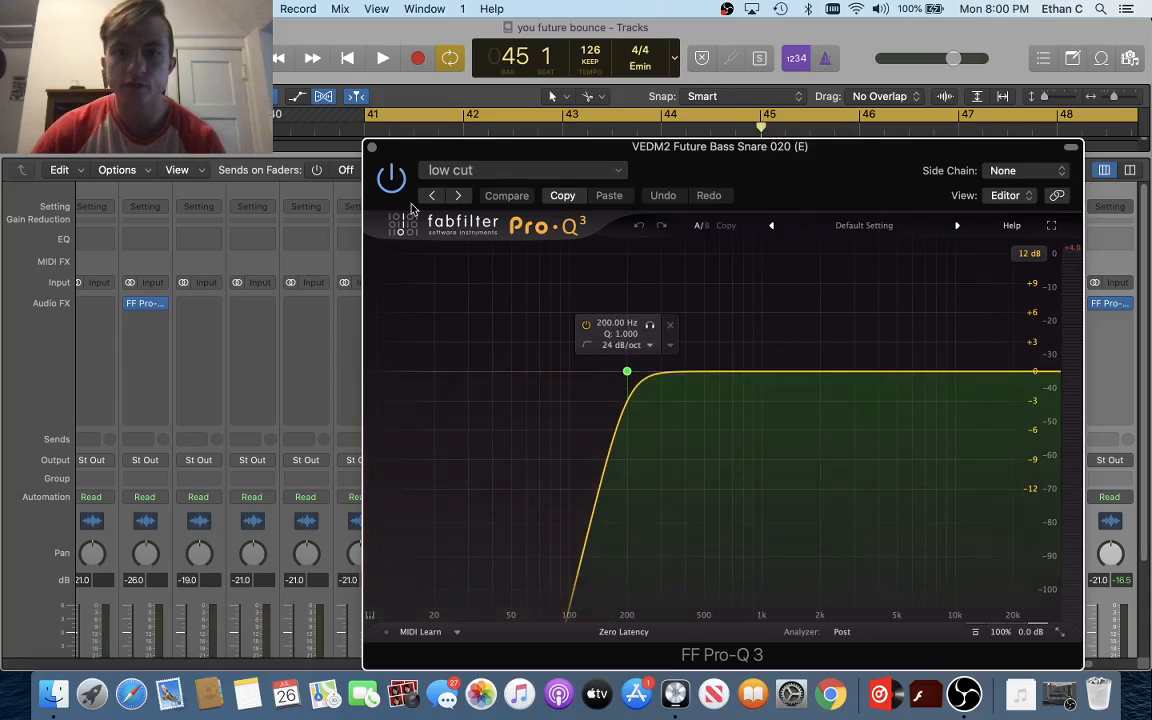
left_click(371, 147)
key("x")
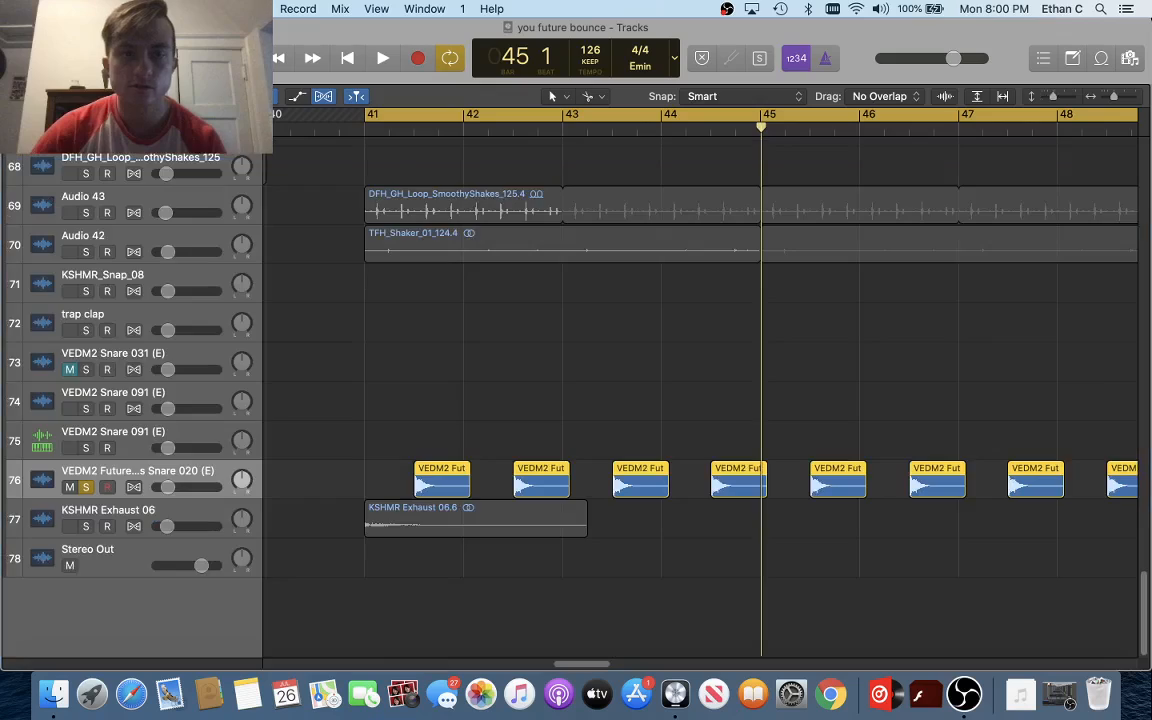
Replay the soloed snare together with the other soloed tracks from bar 41 and stop
key("super+Left")
scroll(478, 391, "up", 3)
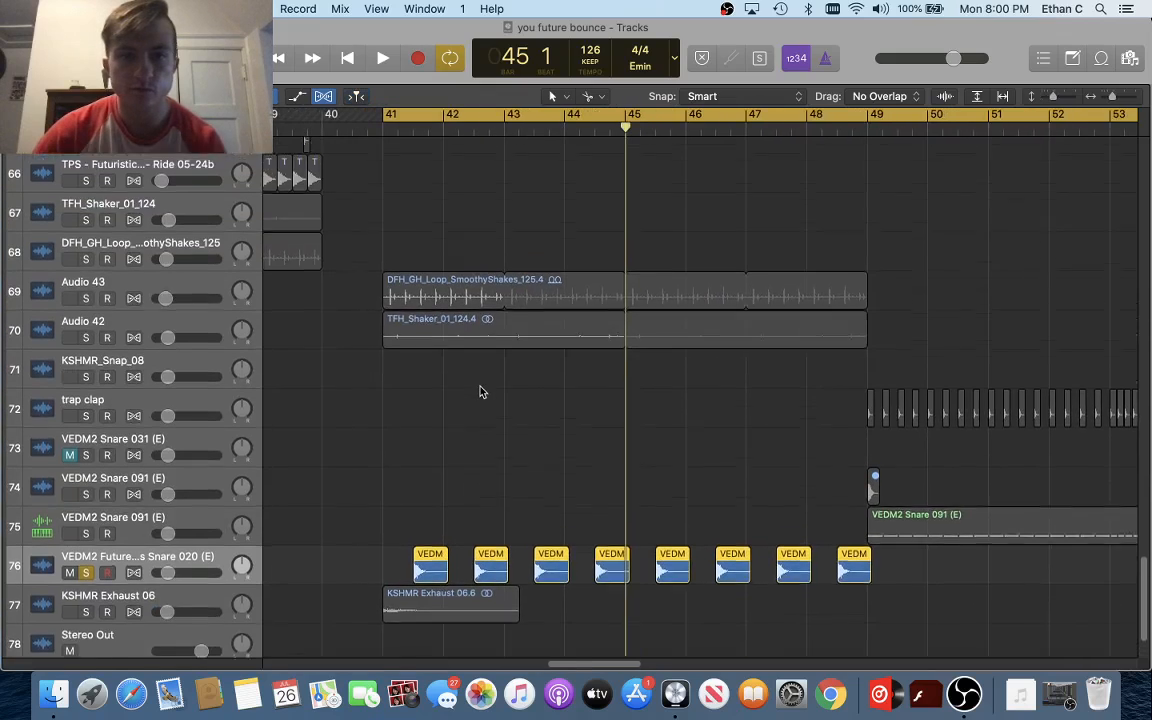
key("space")
scroll(479, 391, "up", 1)
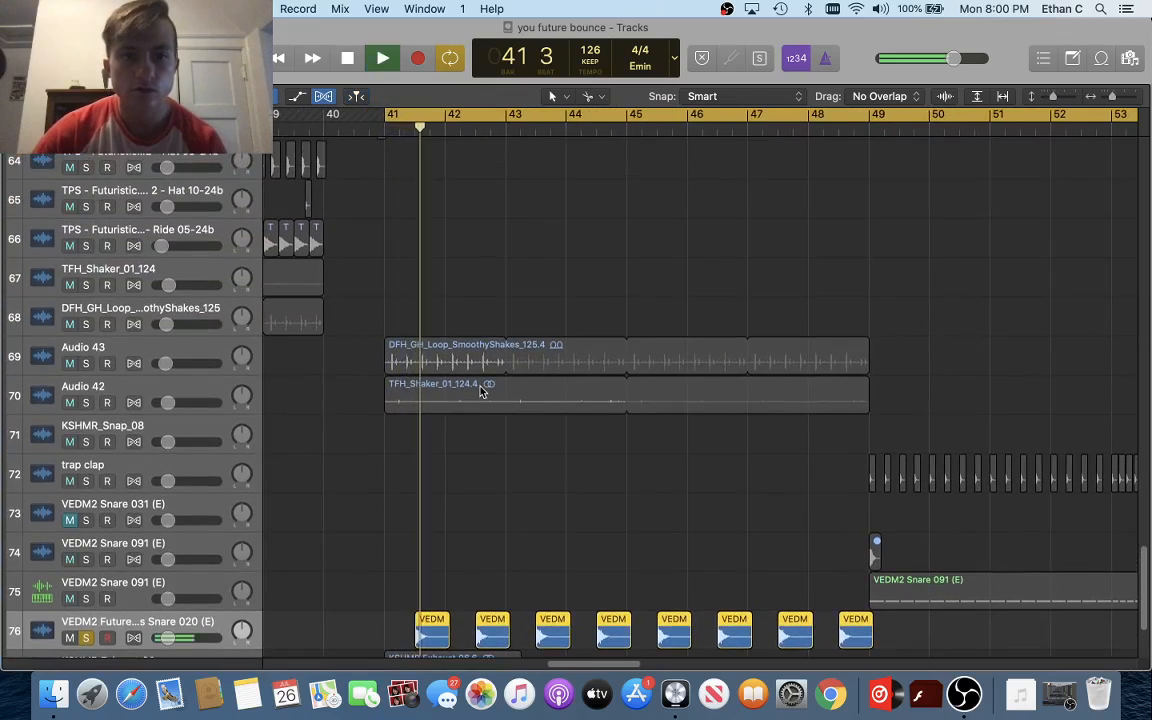
key("space")
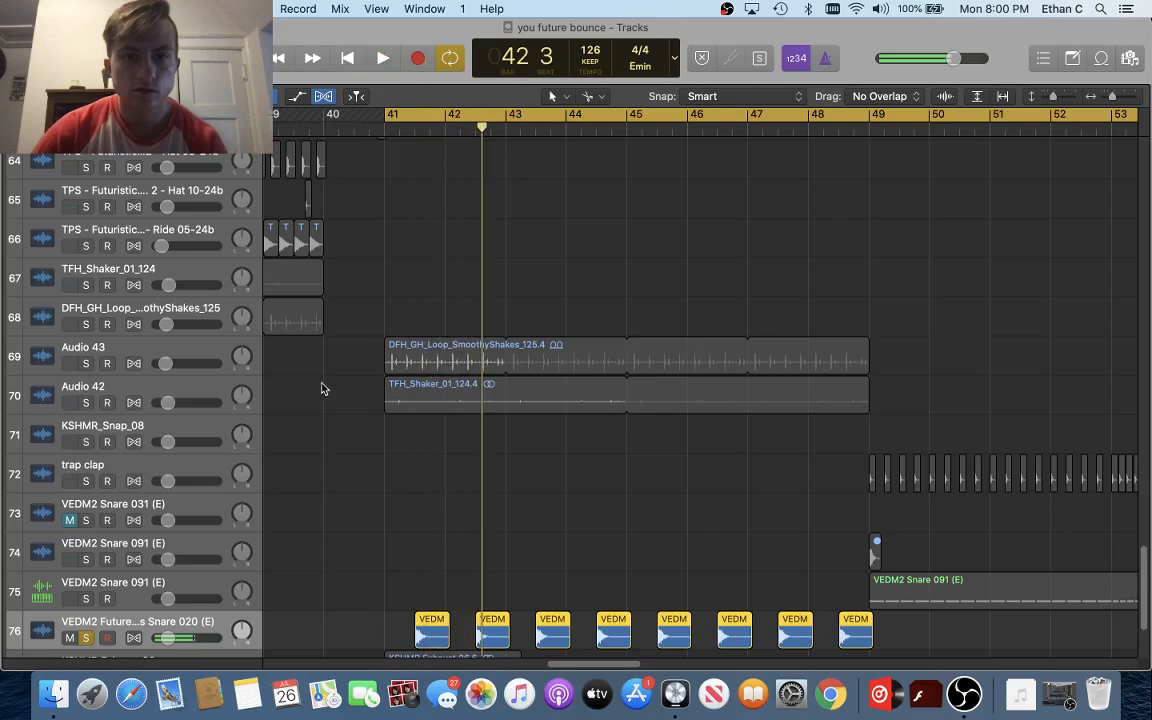
Solo the Audio 42 and Audio 43 shaker tracks as well, and play them with the snare from bar 41
left_click(86, 402)
left_click(86, 363)
key("space")
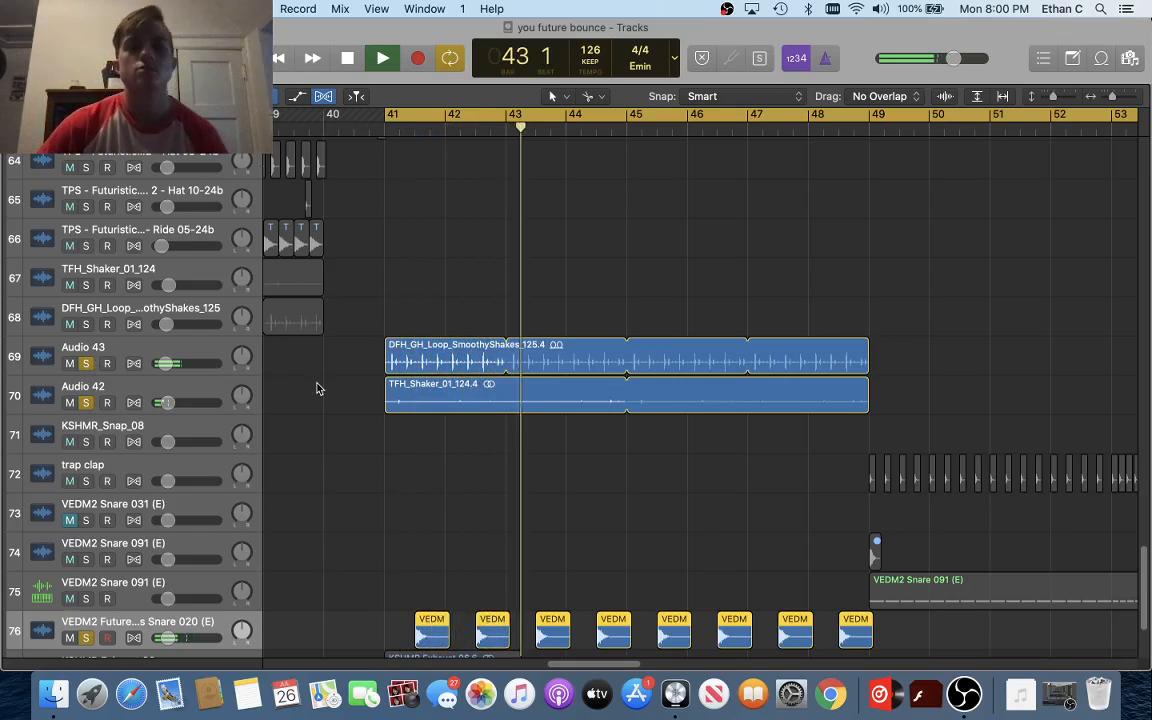
scroll(318, 390, "up", 10)
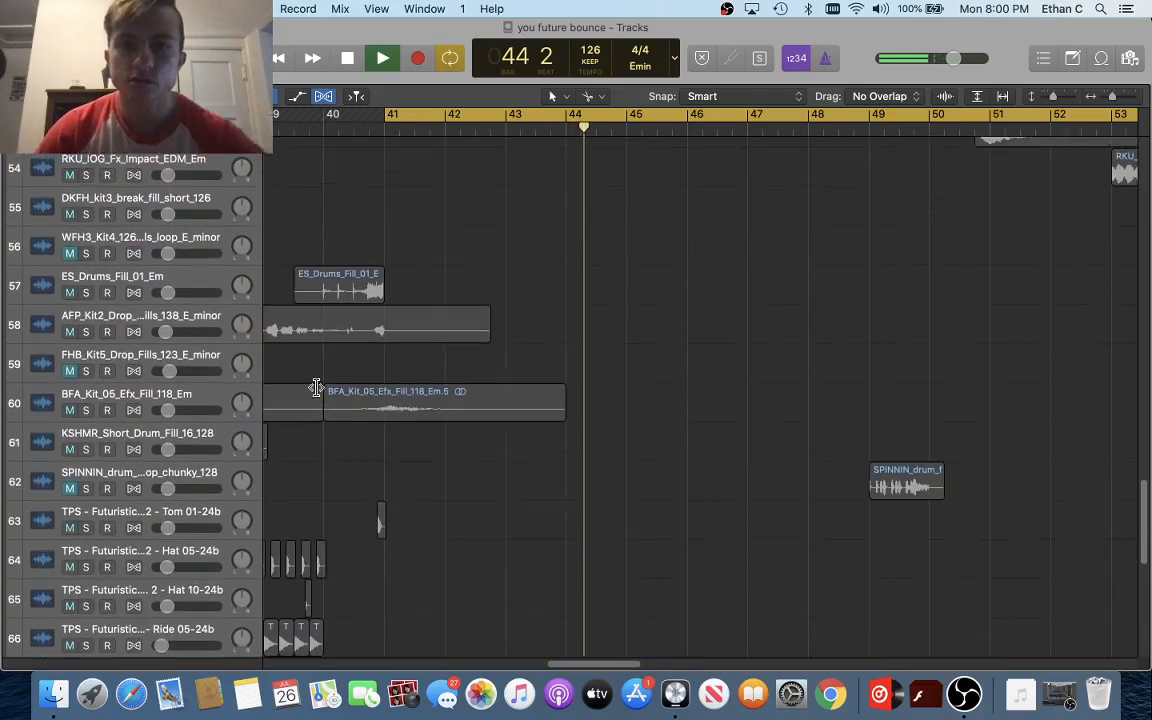
scroll(592, 400, "up", 12)
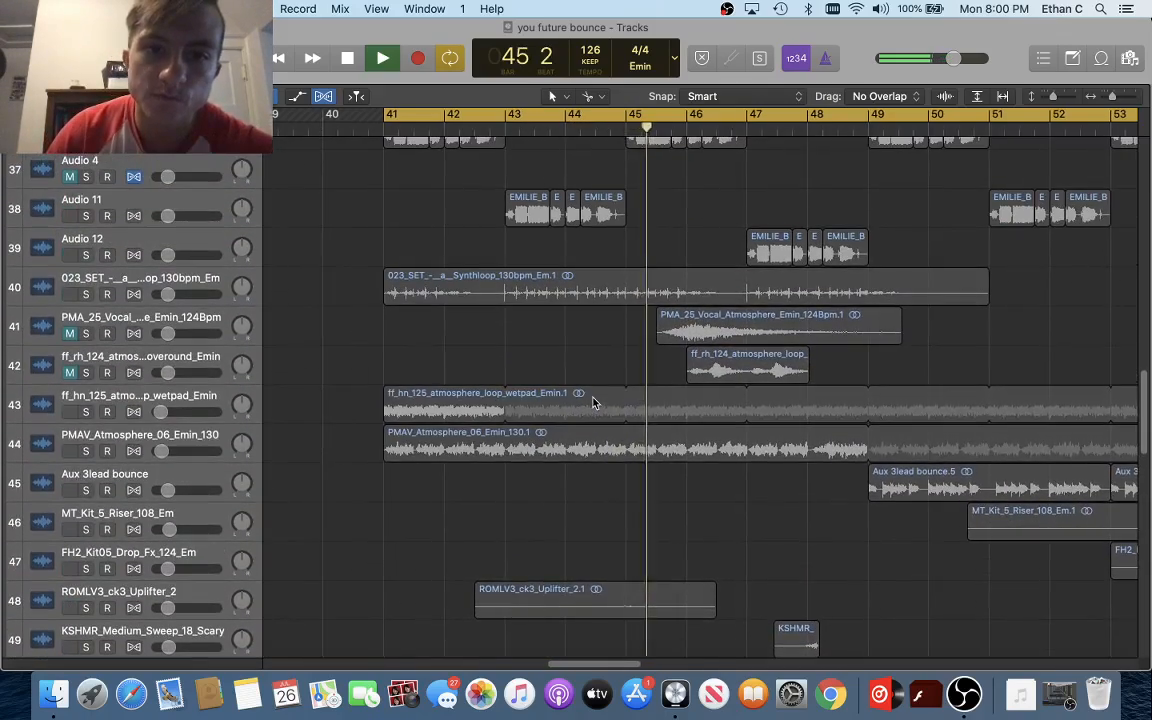
scroll(592, 400, "up", 4)
key("space")
Add the Audio 40 kick track to the solo and play the break from bar 41 with the 808 and drums
scroll(590, 400, "up", 9)
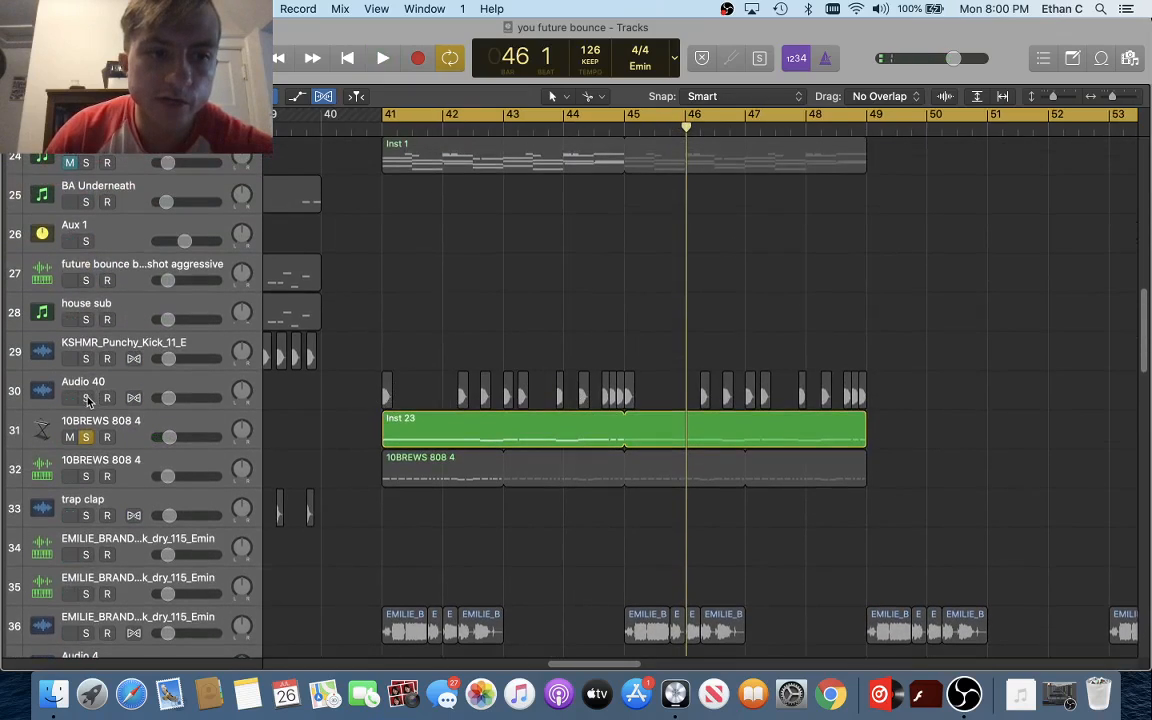
left_click(86, 398)
key("space")
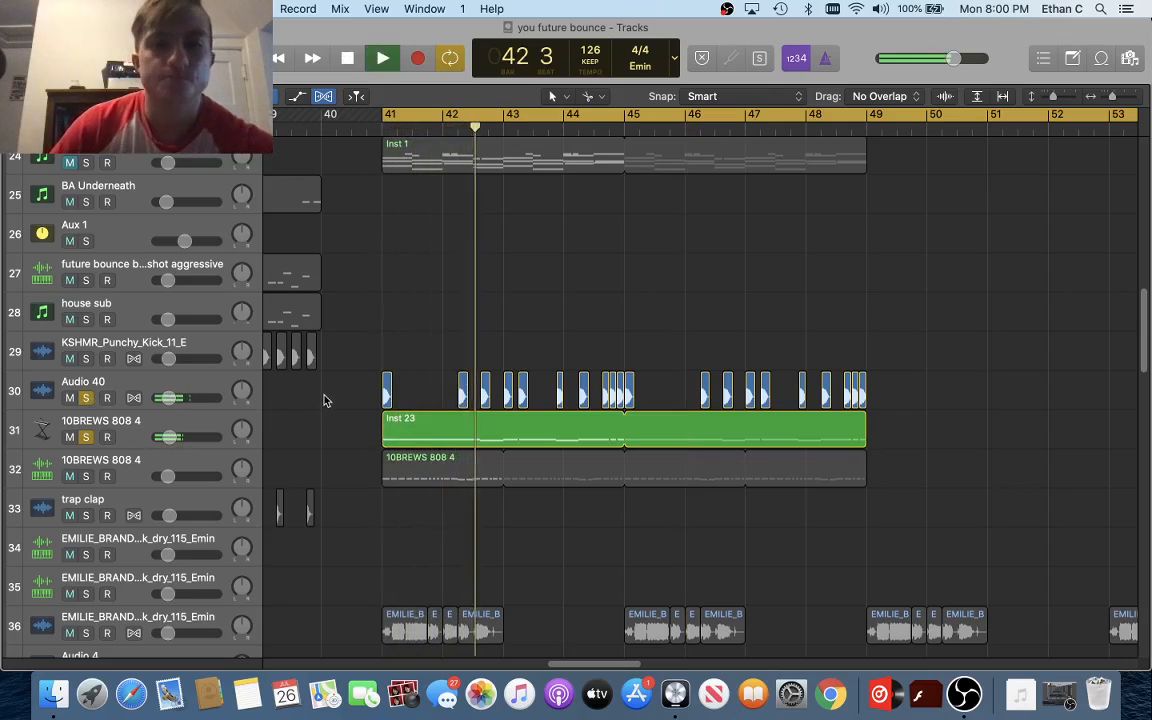
scroll(326, 400, "left", 3)
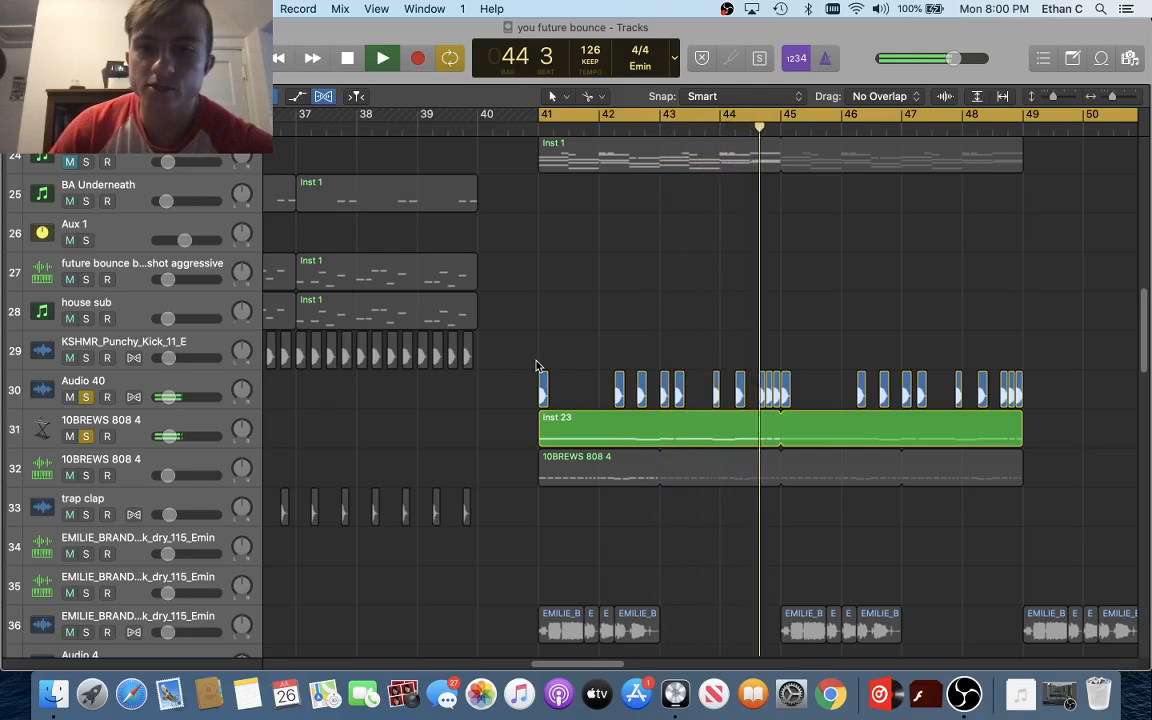
scroll(535, 366, "right", 3)
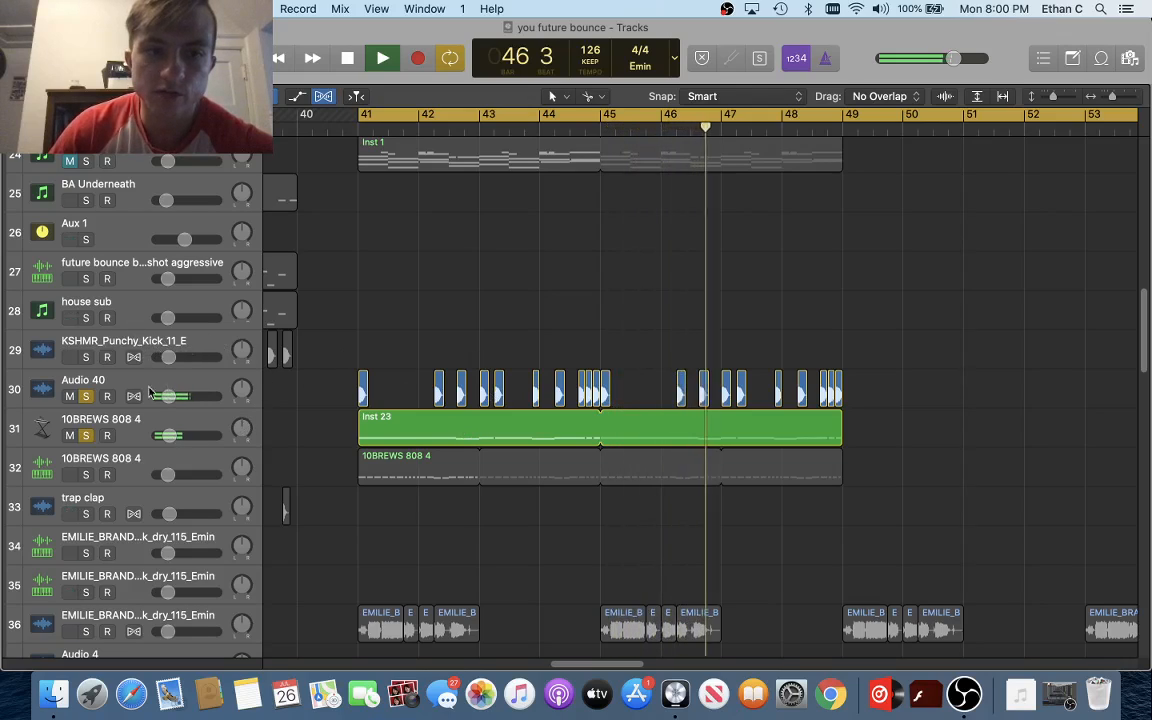
scroll(576, 393, "left", 3)
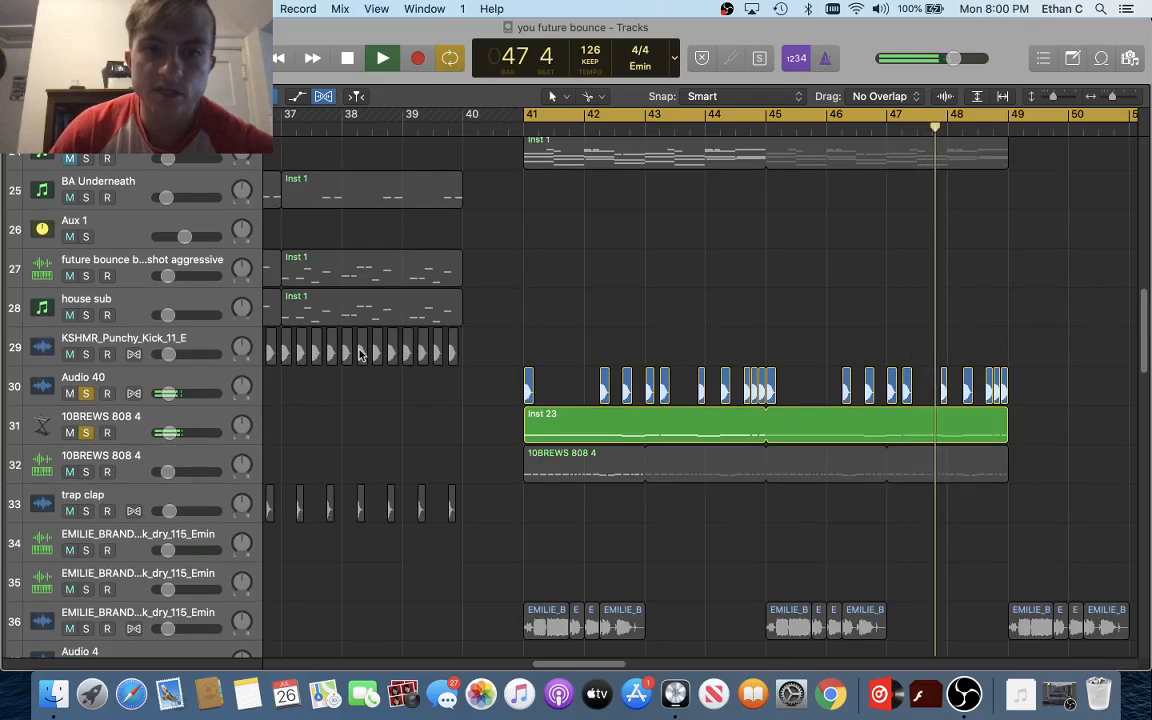
scroll(418, 366, "right", 3)
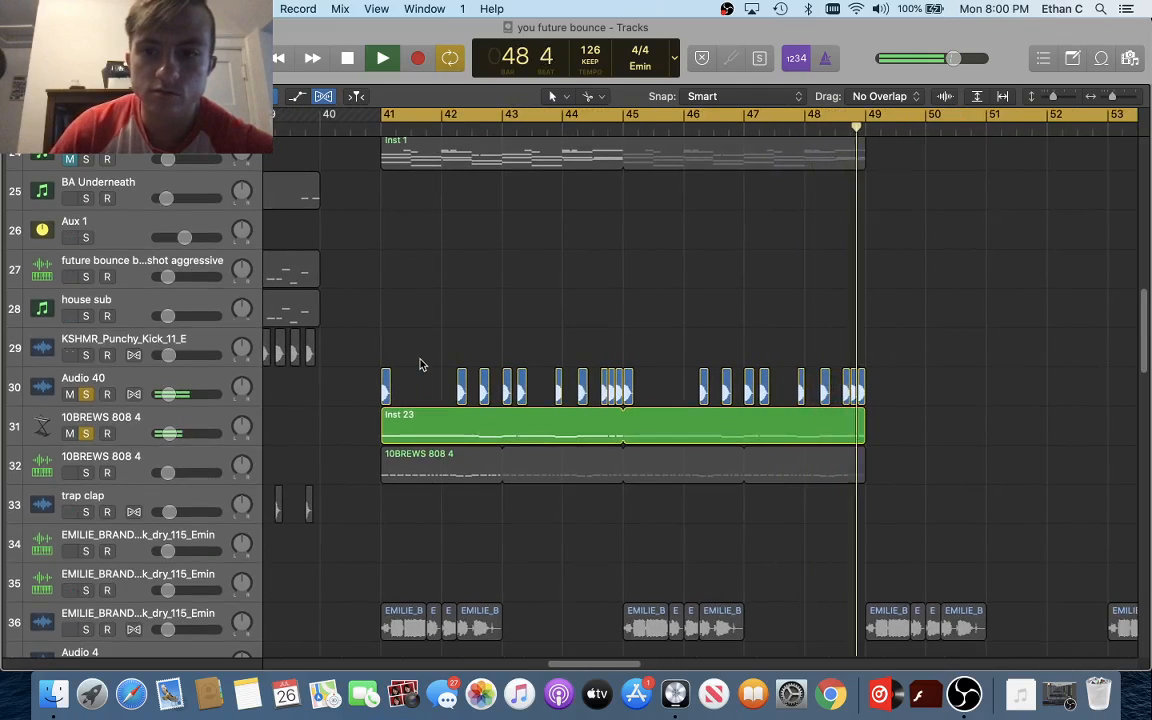
scroll(420, 364, "up", 5)
key("space")
Solo the lower 10BREWS 808 4 track, open its region in the Piano Roll, and start playback from bar 41
scroll(420, 364, "down", 7)
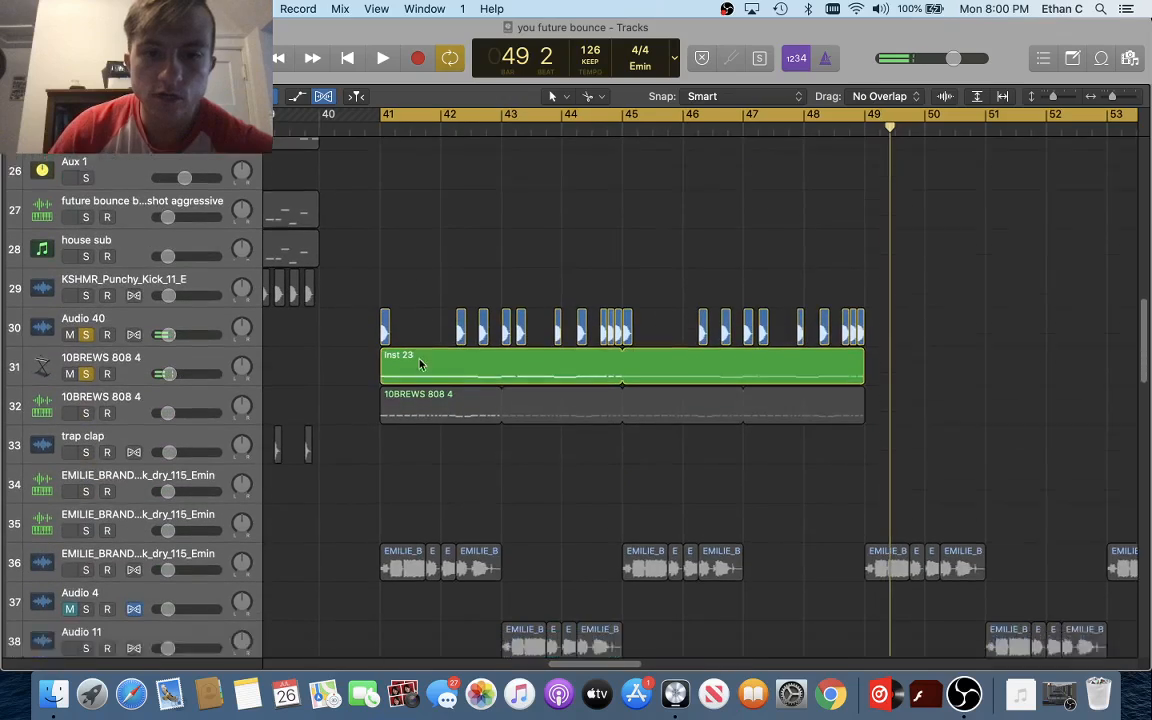
left_click(87, 355)
double_click(445, 350)
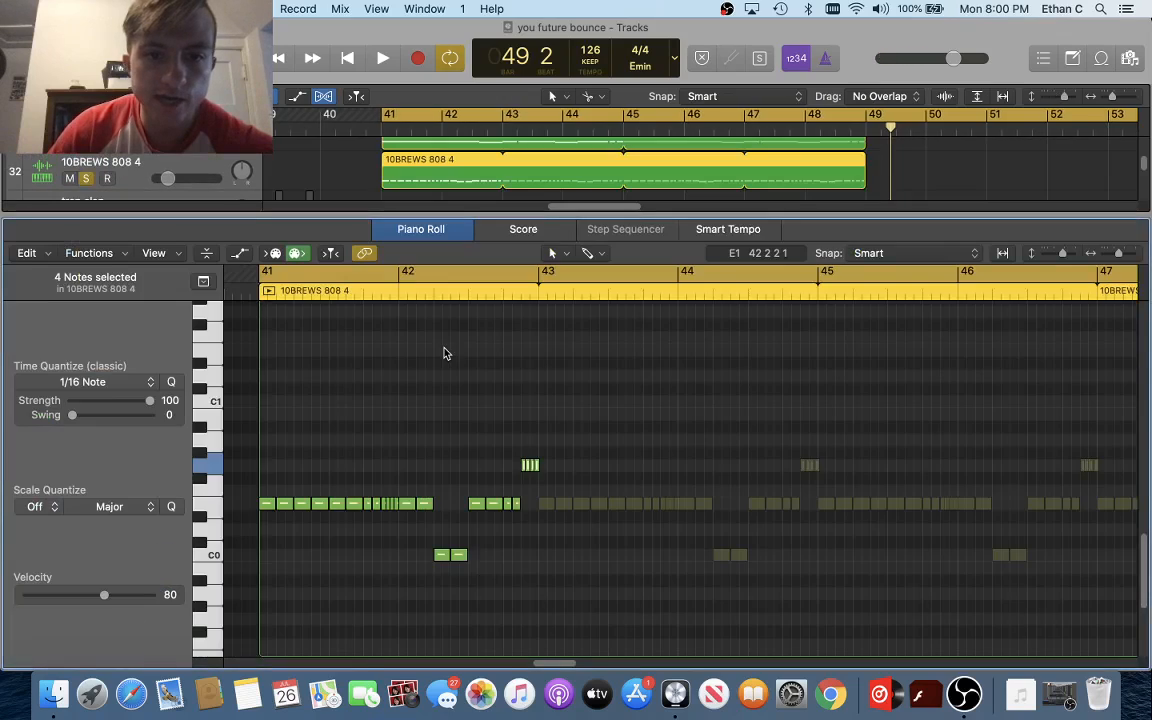
key("space")
Examine the lower 808's note pattern from bar 41 to 43 during playback, then stop and deselect the notes
scroll(412, 497, "up", 3)
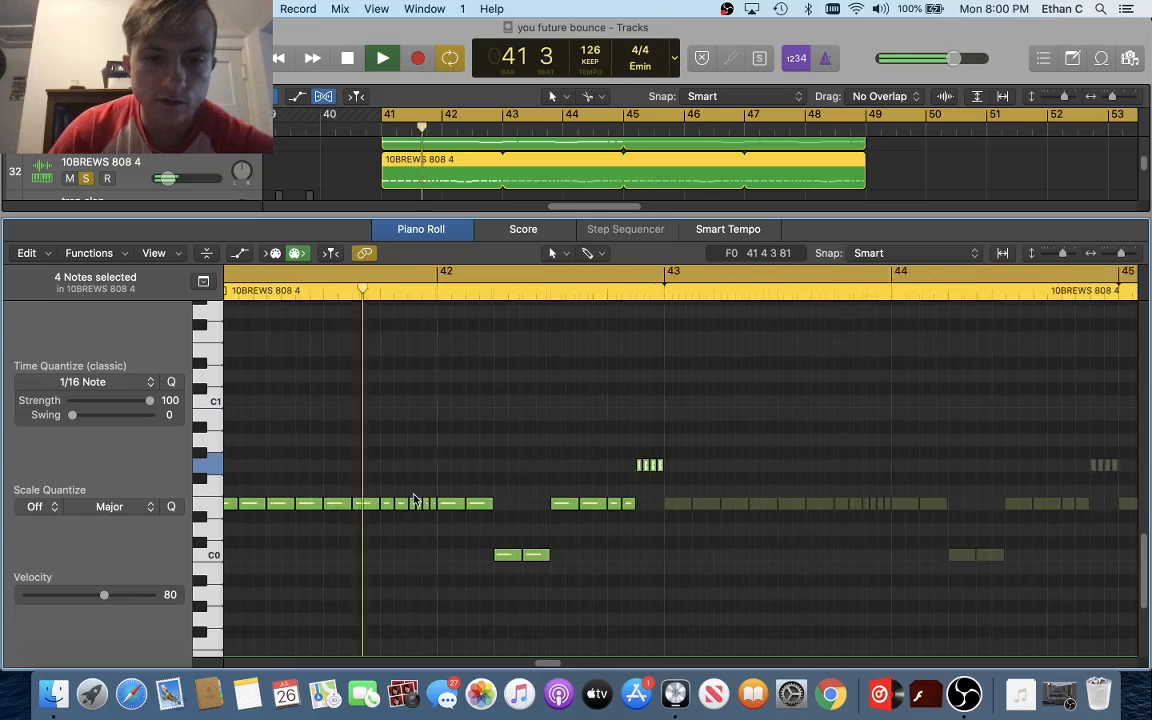
scroll(450, 525, "left", 2)
scroll(475, 542, "left", 1)
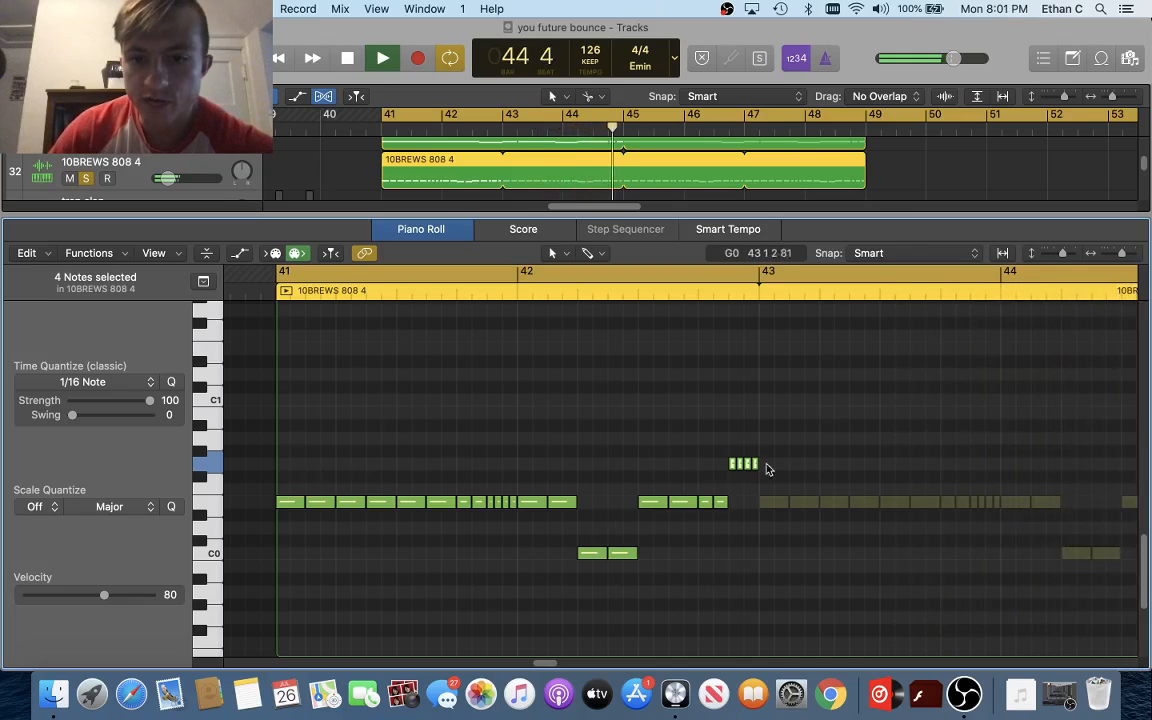
scroll(411, 450, "down", 3)
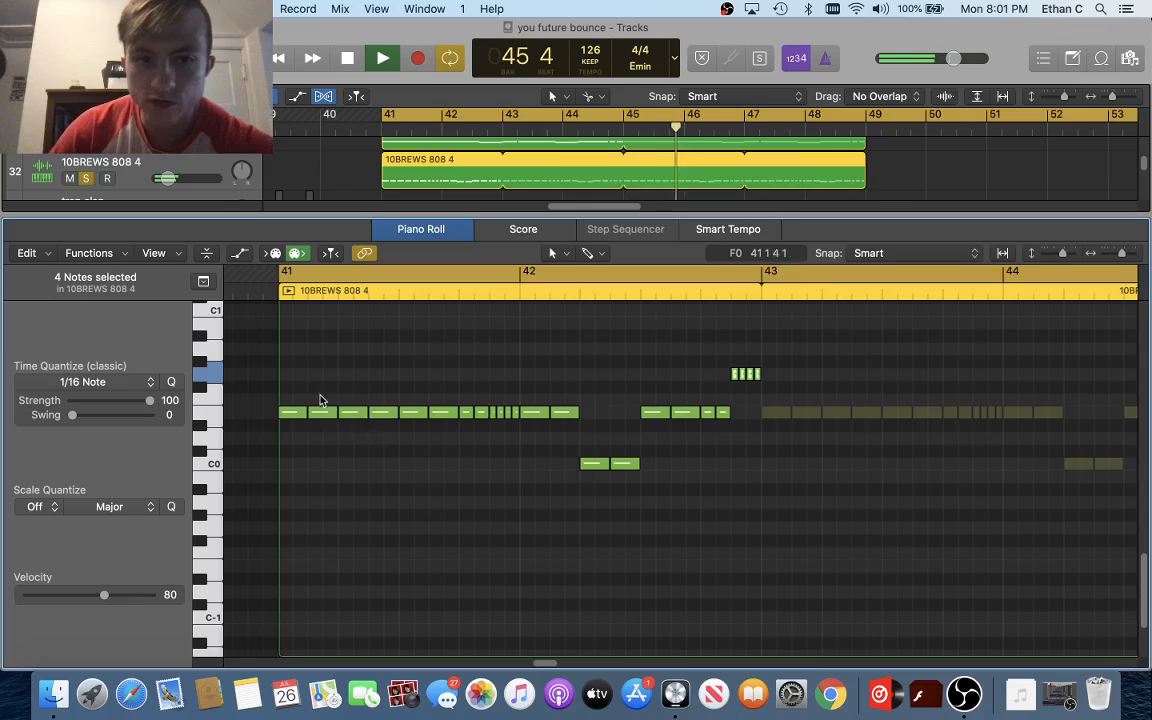
scroll(304, 378, "up", 1)
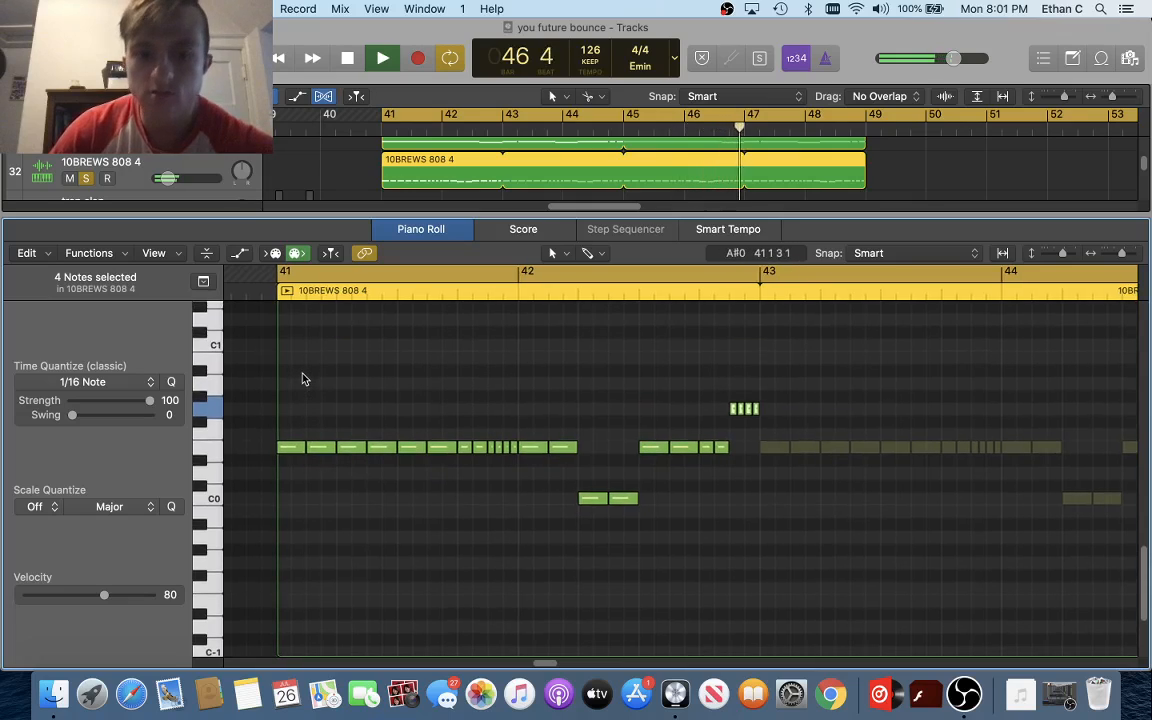
key("super+Left")
scroll(418, 447, "right", 2)
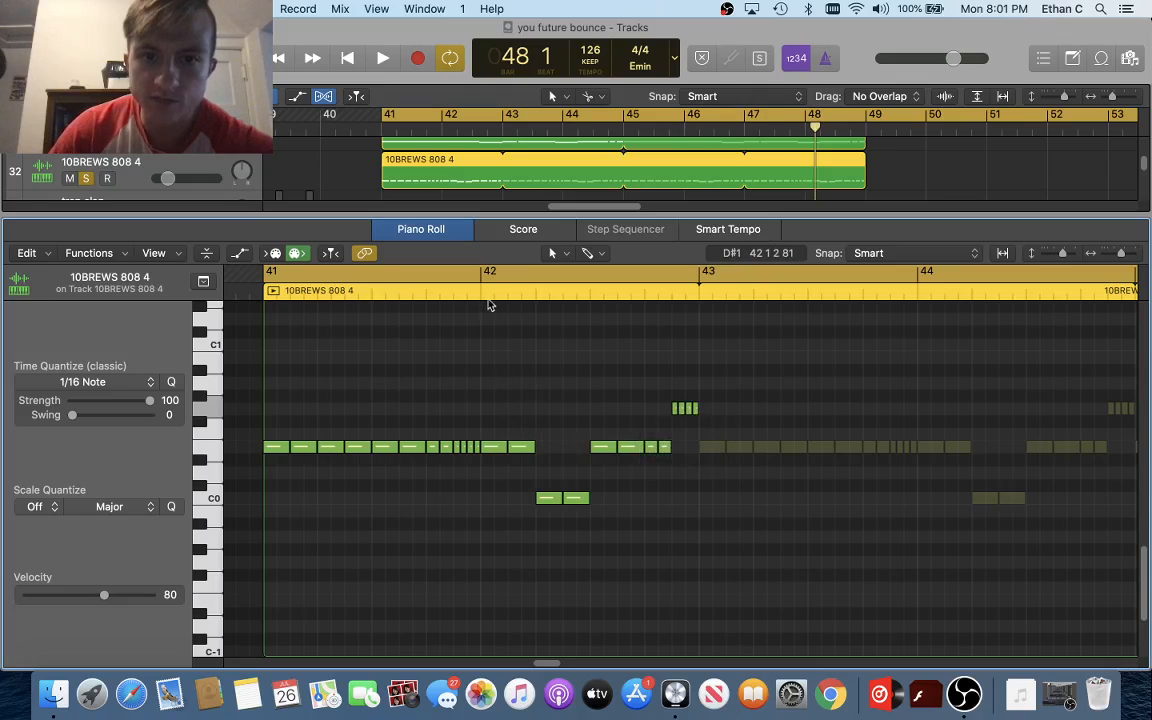
Play the lower 808's note pattern from bar 41 once more and close the Piano Roll
key("shift+space")
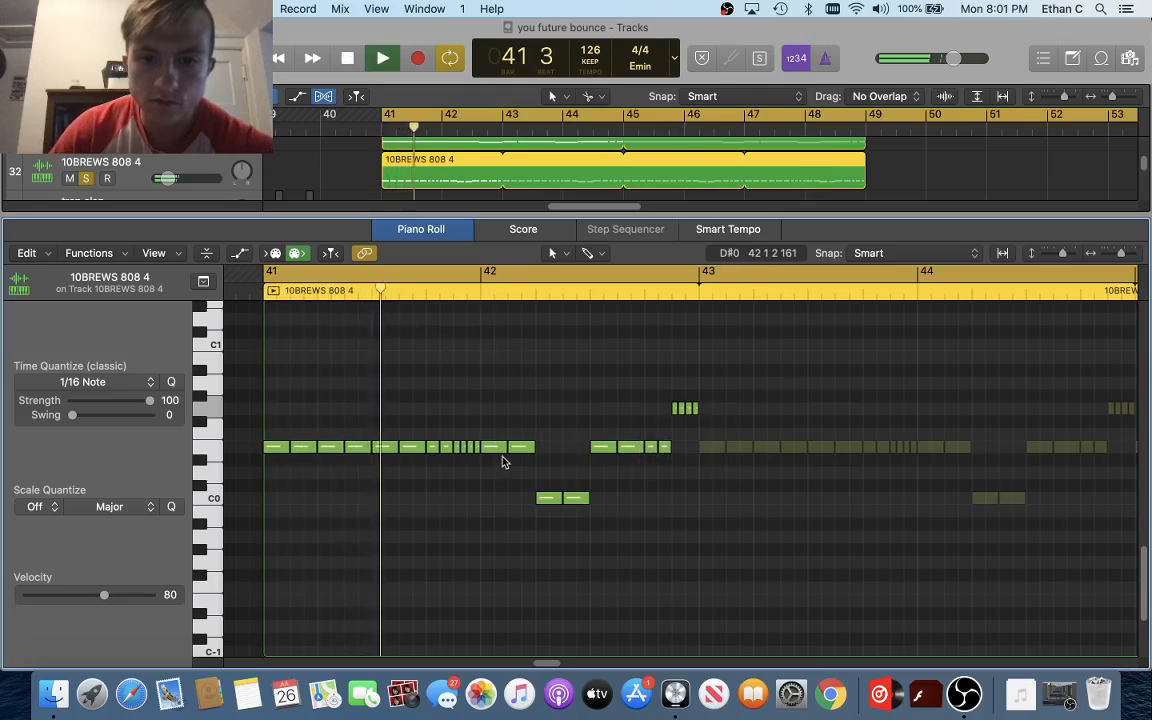
mouse_move(555, 500)
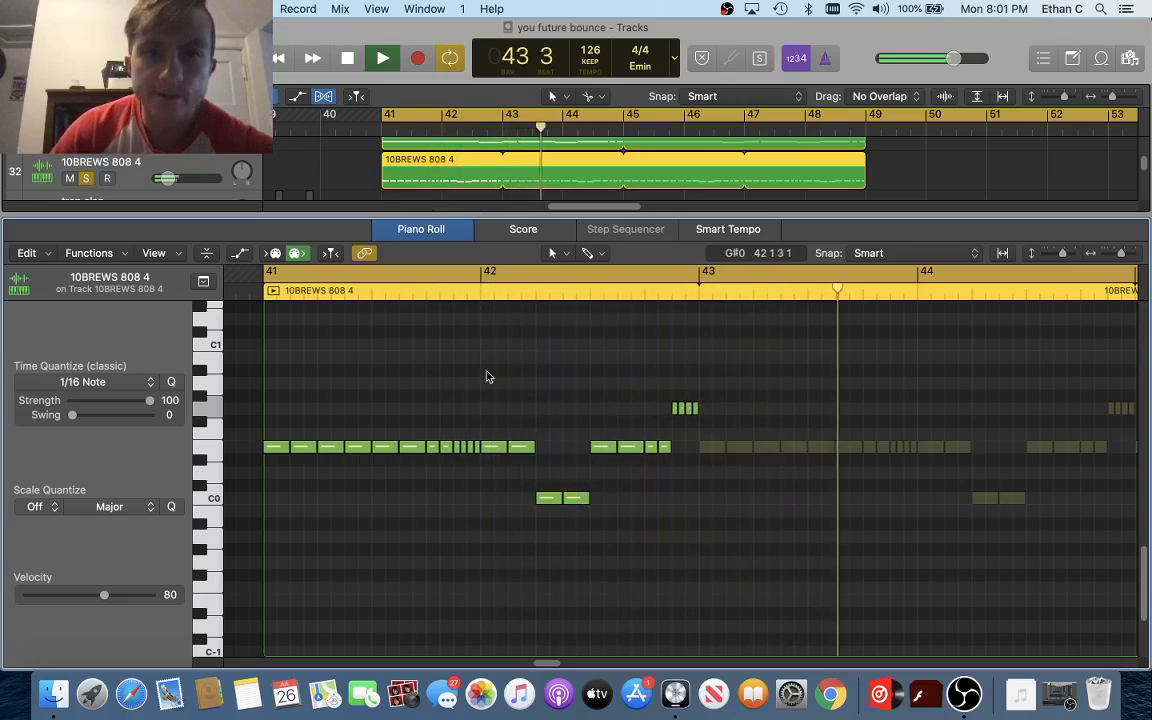
key("p")
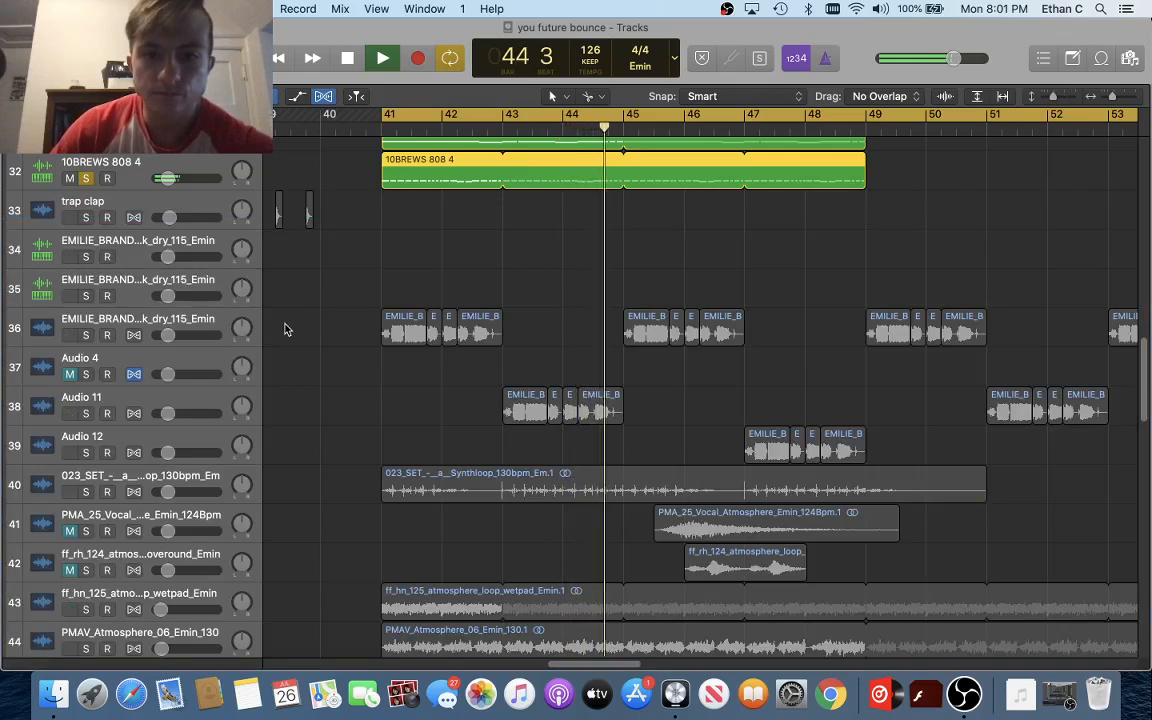
Solo the ROMLV3_ck3_Uplifter_2 track as well and play through its region between bars 42 and 46
scroll(284, 327, "down", 10)
scroll(285, 329, "down", 5)
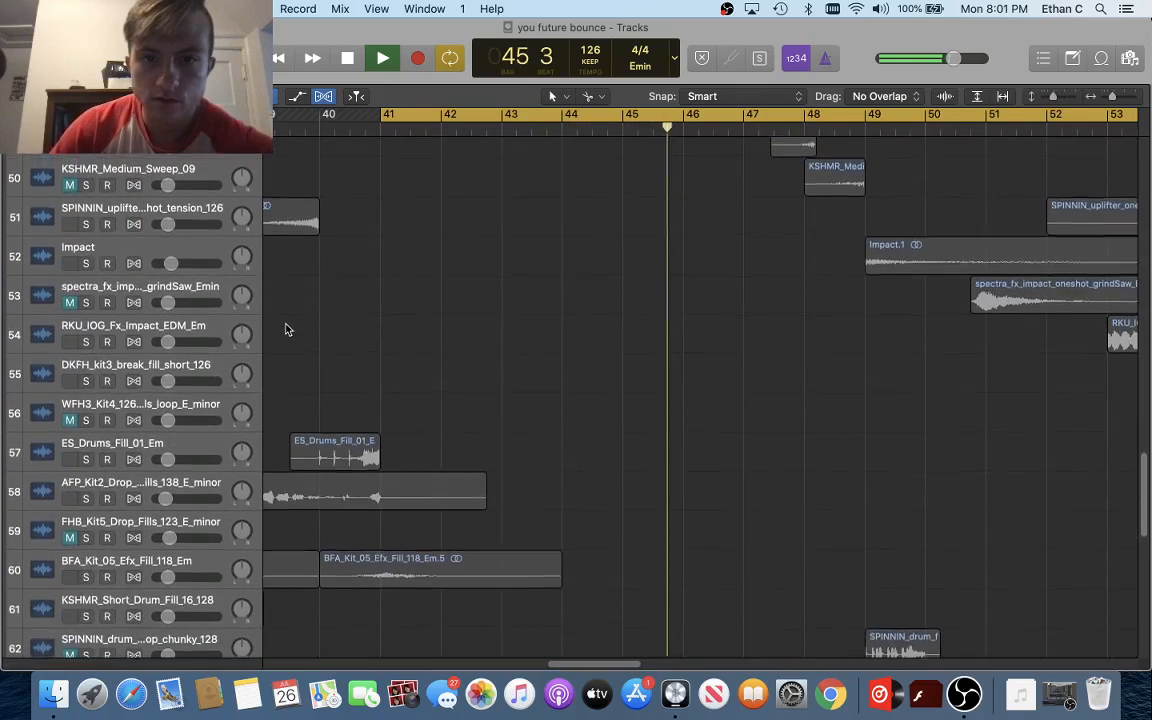
scroll(285, 329, "up", 3)
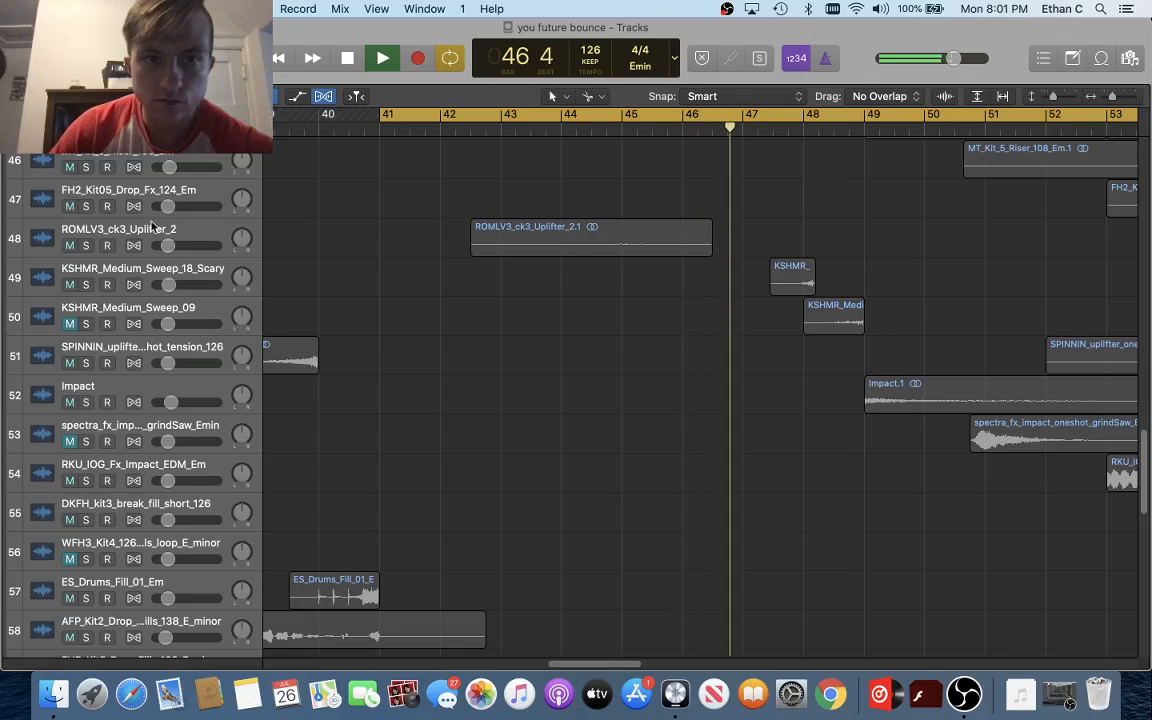
left_click(85, 245)
left_click(540, 236)
left_click(488, 122)
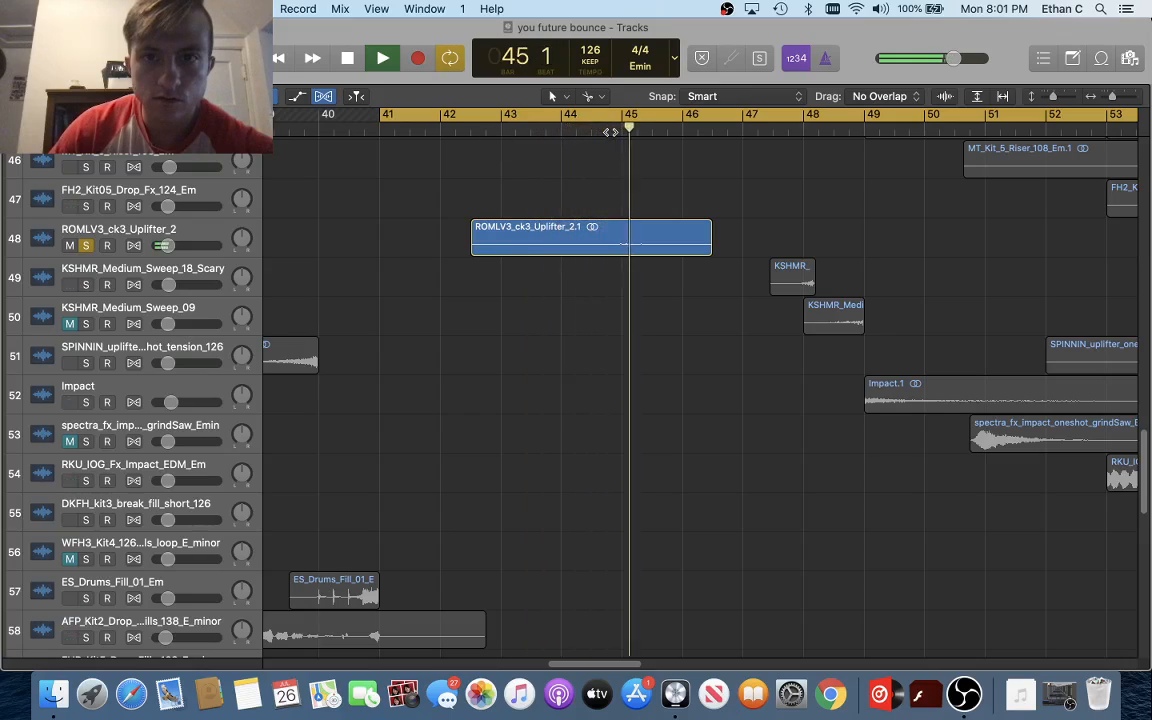
key("space")
scroll(523, 247, "right", 3)
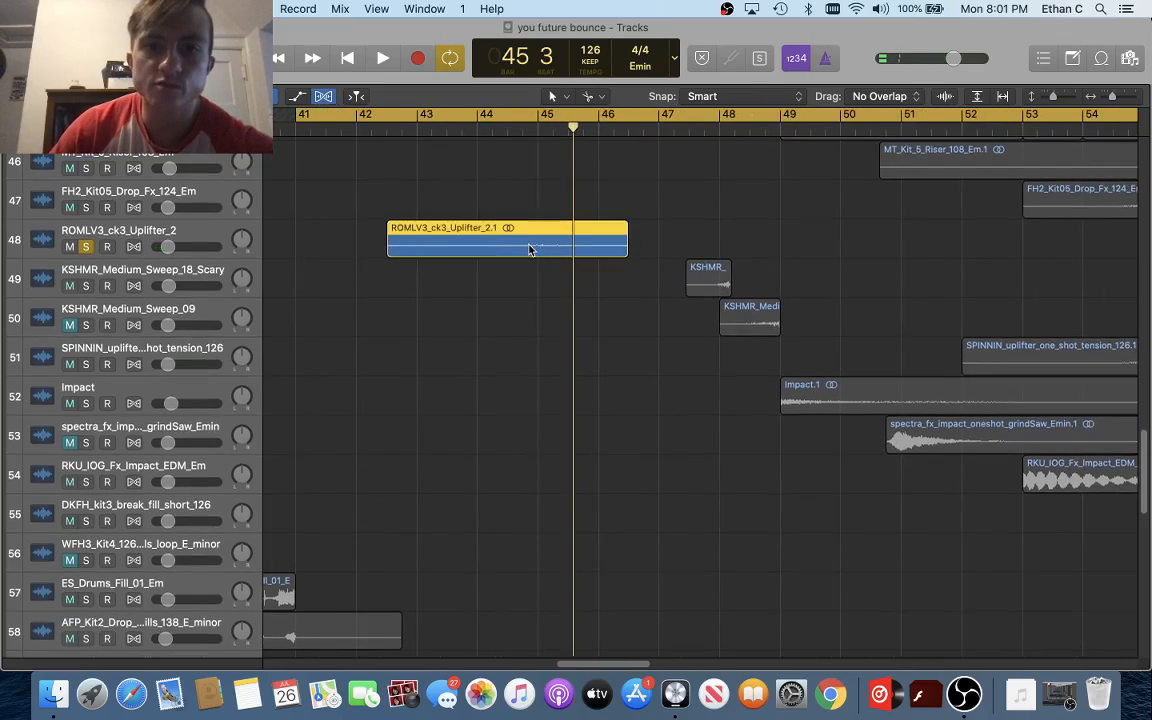
key("space")
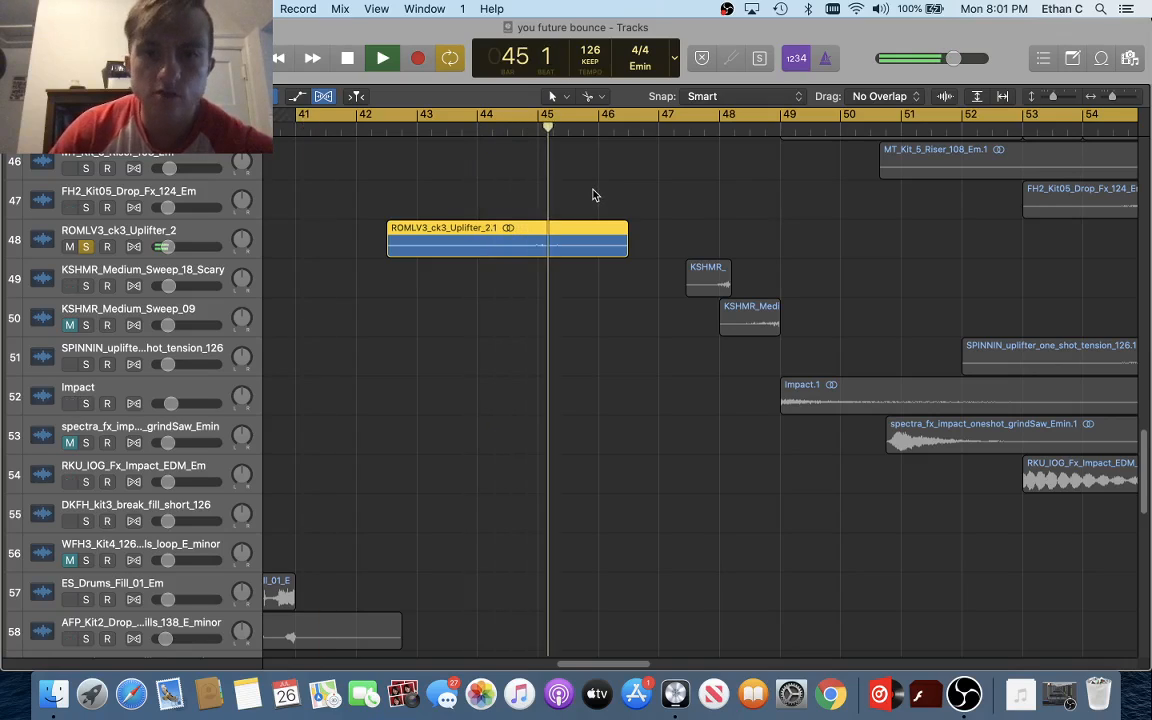
Add the KSHMR Exhaust 06 track to the solo and play it with the shakers and snare from bar 41
scroll(592, 195, "down", 15)
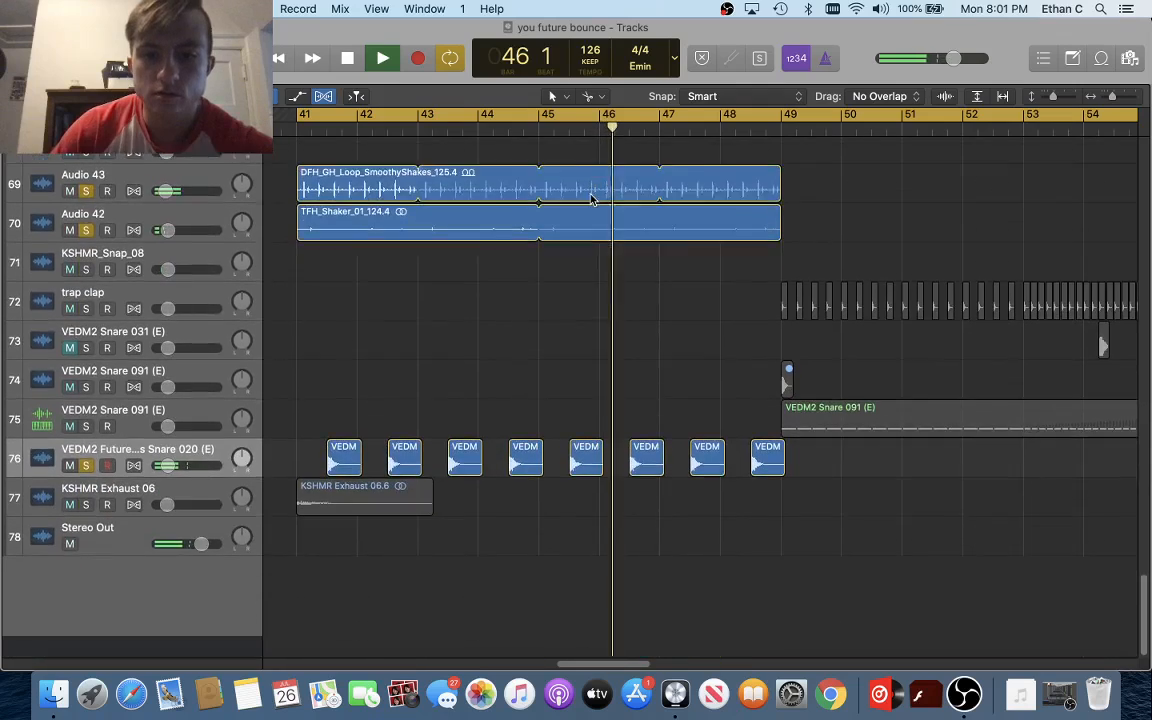
scroll(591, 199, "up", 2)
scroll(591, 199, "left", 3)
key("space")
left_click(86, 533)
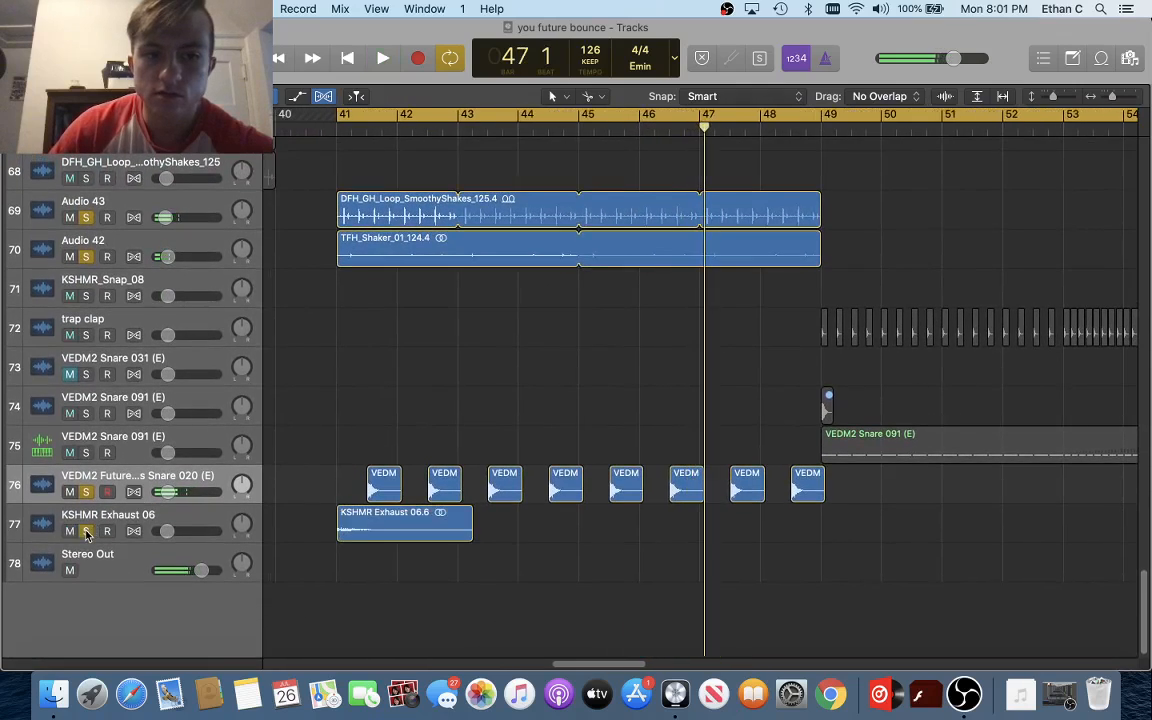
scroll(445, 208, "left", 4)
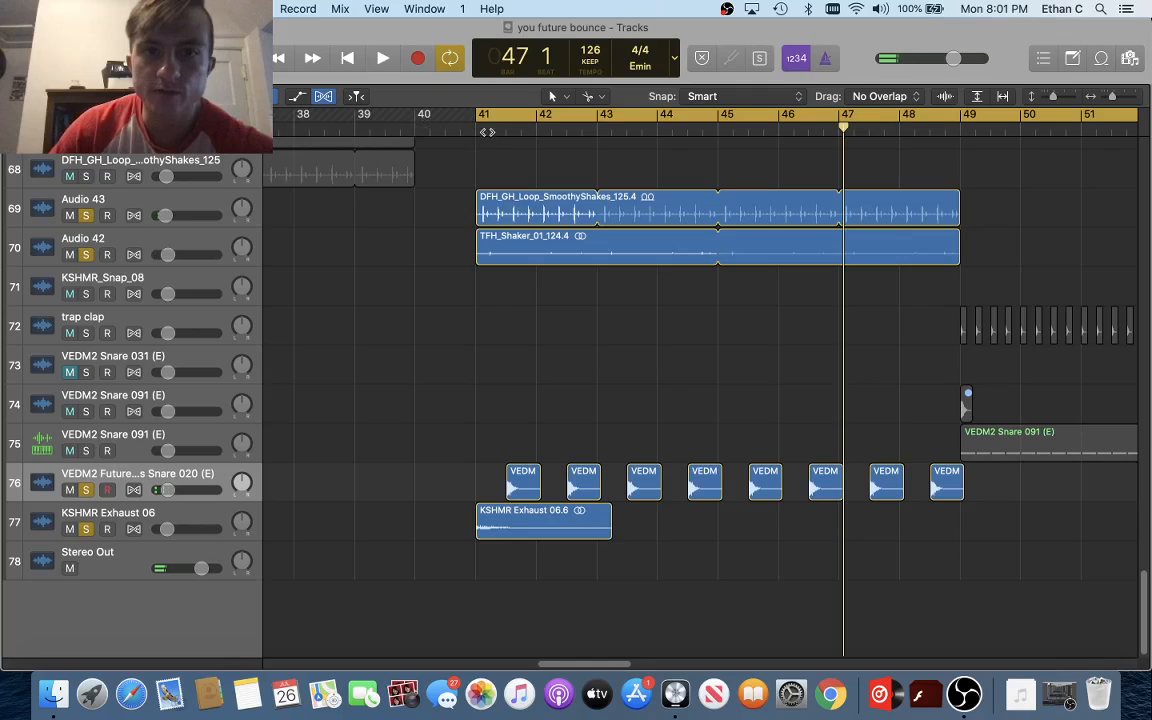
left_click(478, 130)
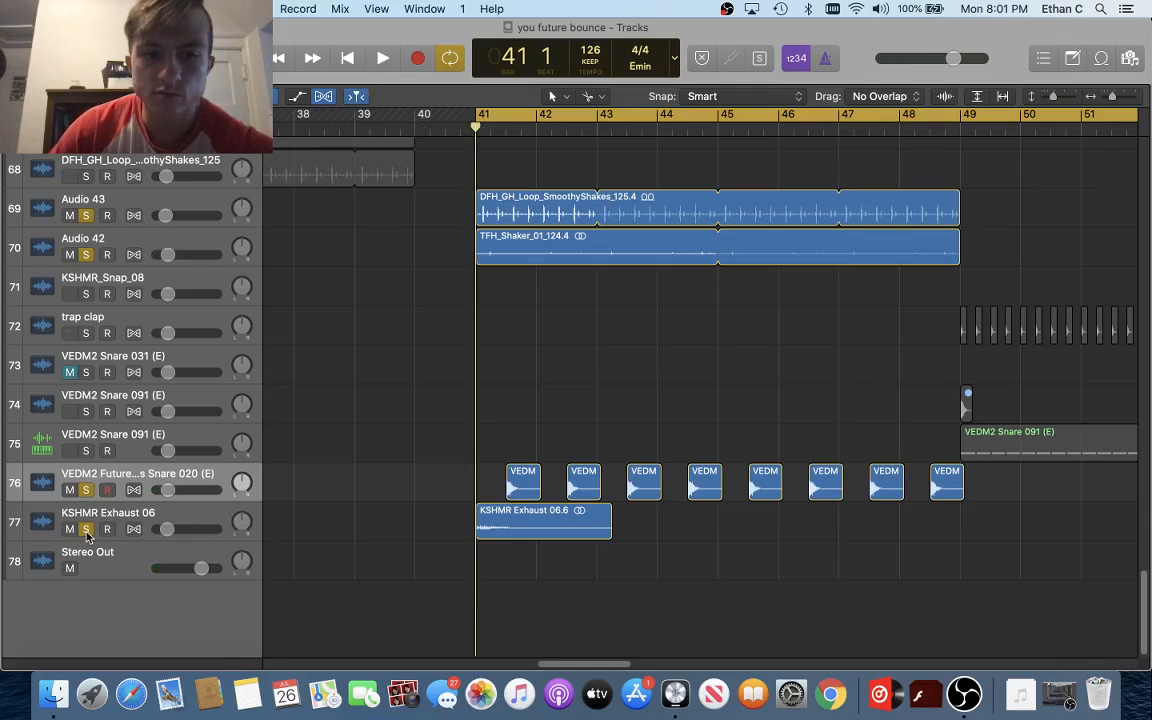
key("space")
scroll(462, 353, "up", 10)
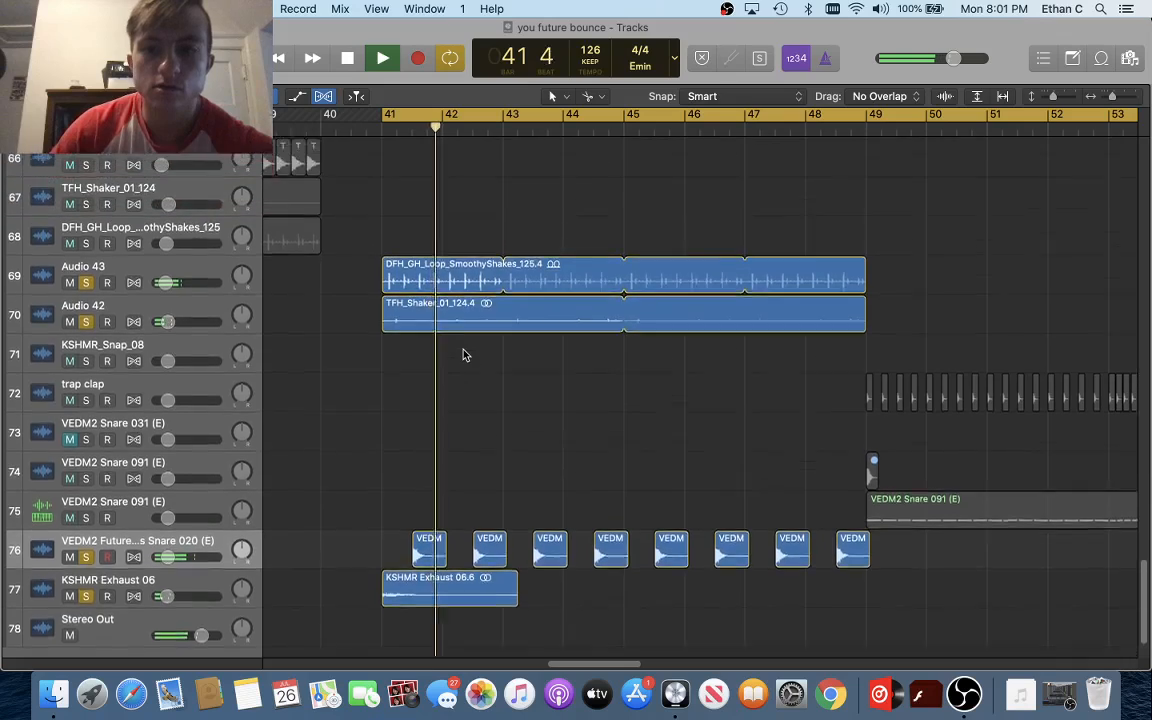
scroll(462, 353, "down", 10)
key("space")
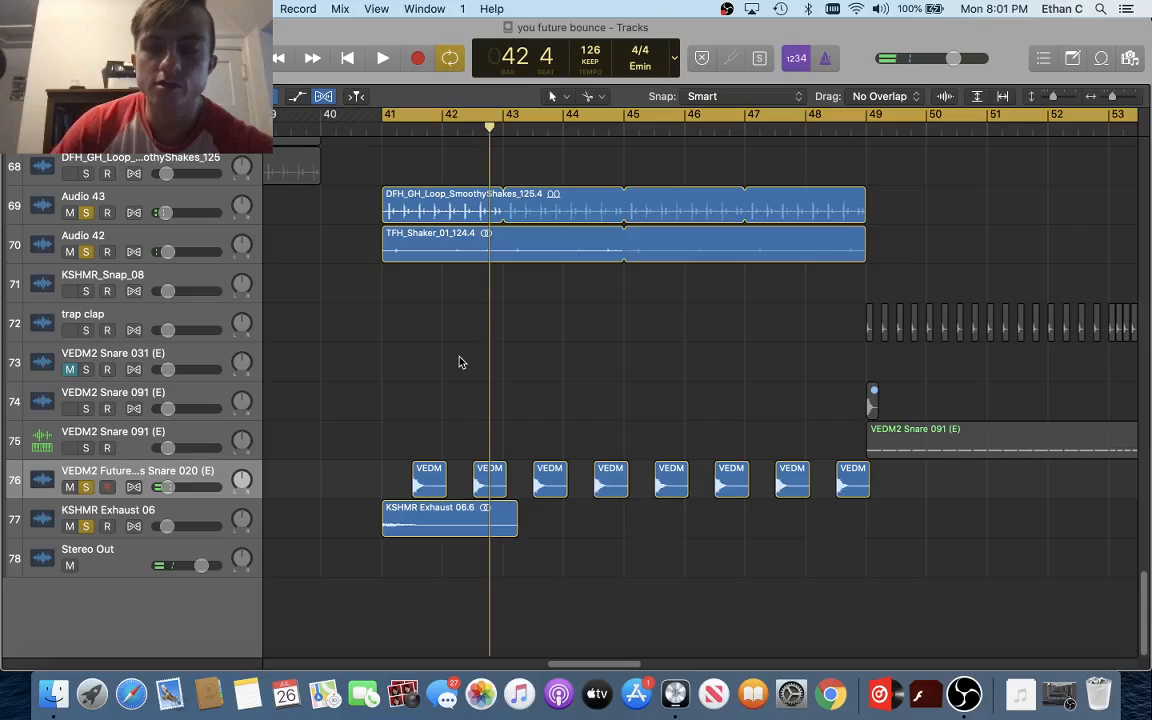
Look through the tracks in the break from bar 41, including the kick, 808s, vocal chops, atmospheres and uplifter
scroll(459, 362, "up", 15)
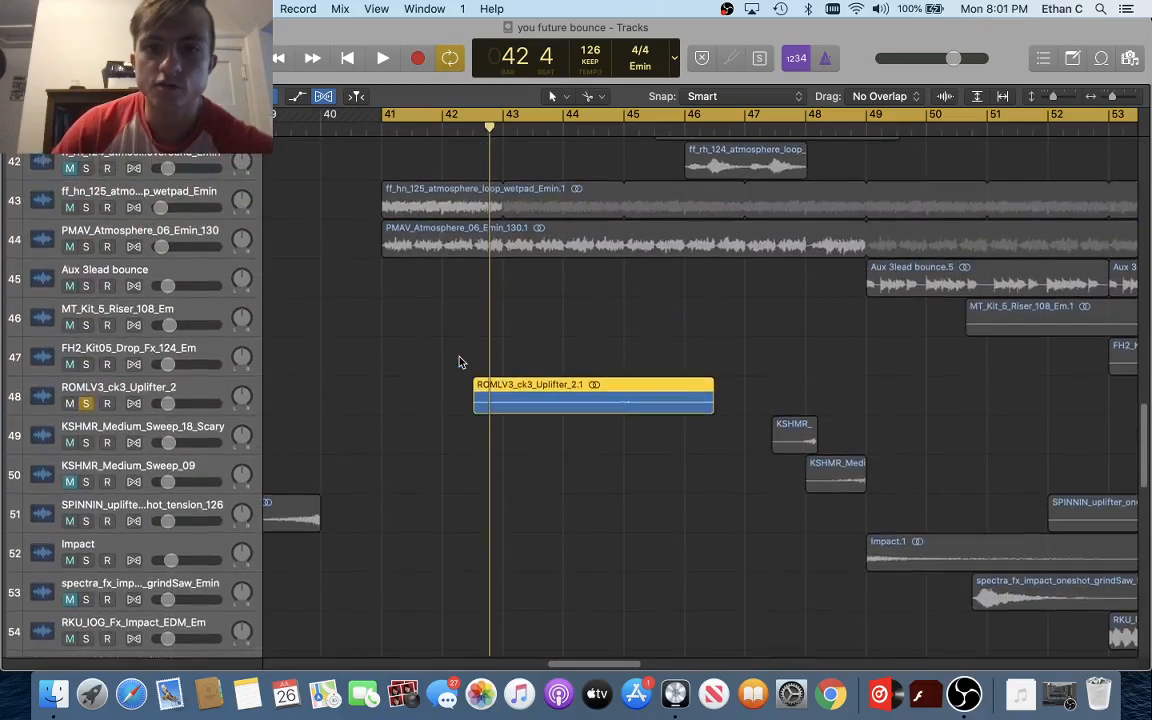
scroll(459, 362, "up", 20)
scroll(459, 362, "down", 7)
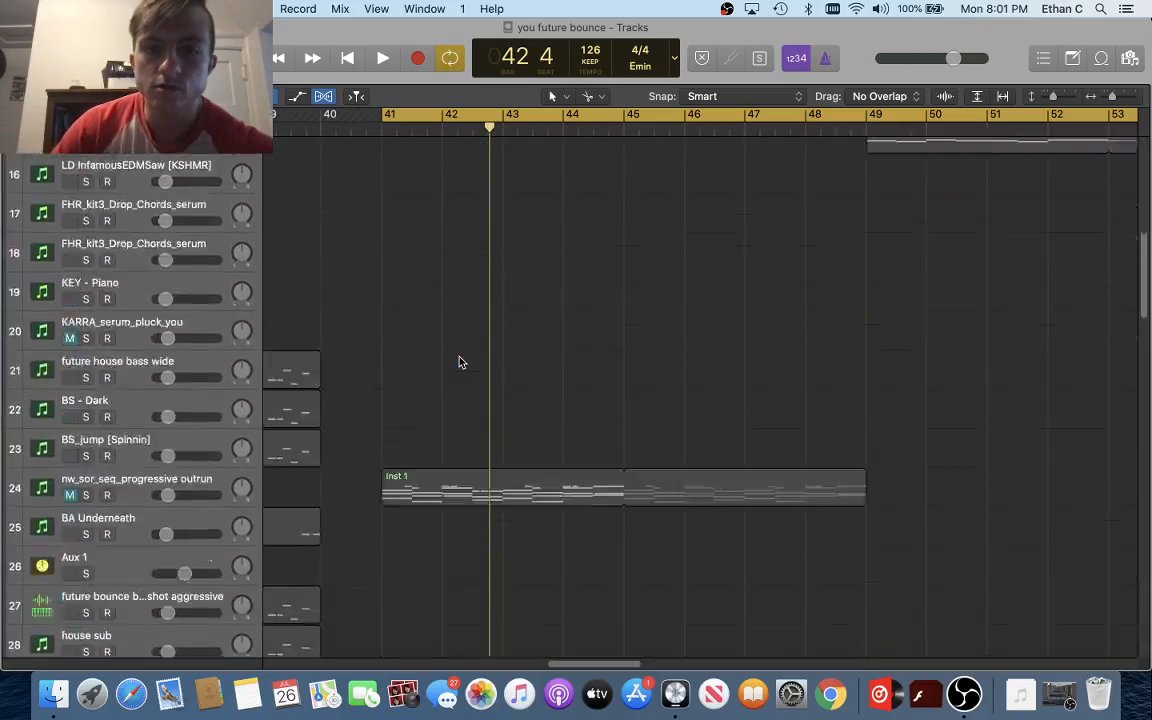
scroll(459, 362, "down", 10)
scroll(459, 362, "up", 15)
scroll(459, 362, "down", 8)
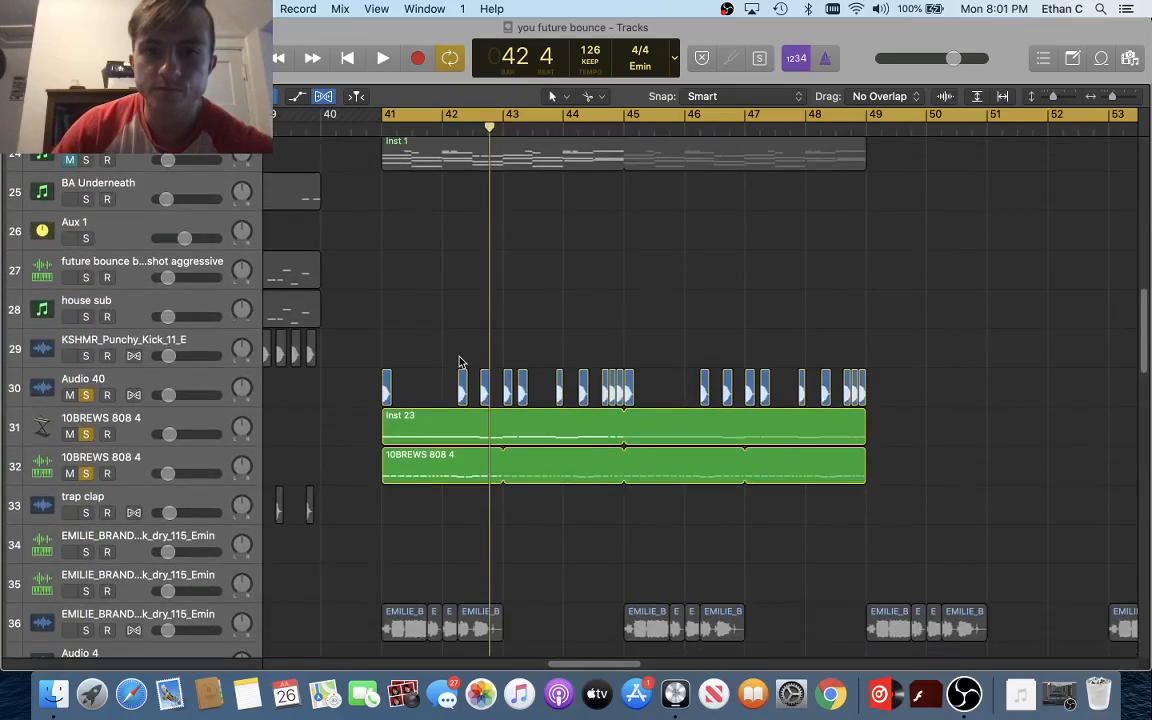
scroll(459, 362, "down", 8)
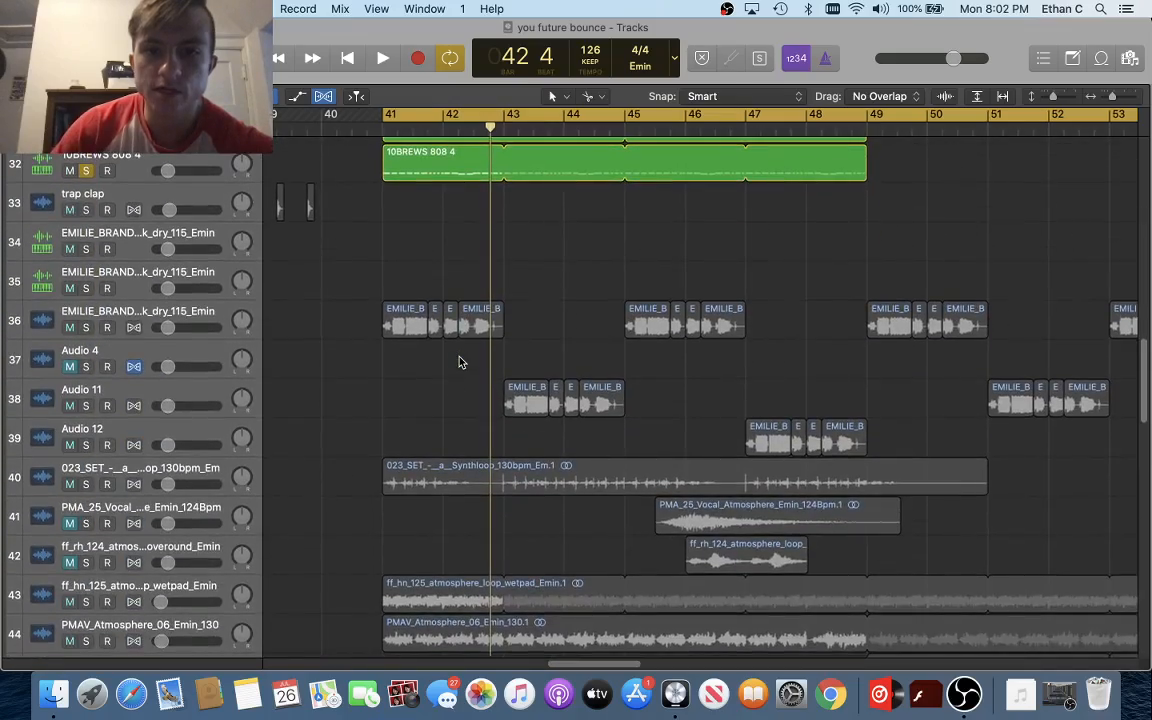
scroll(459, 362, "up", 2)
scroll(459, 360, "up", 4)
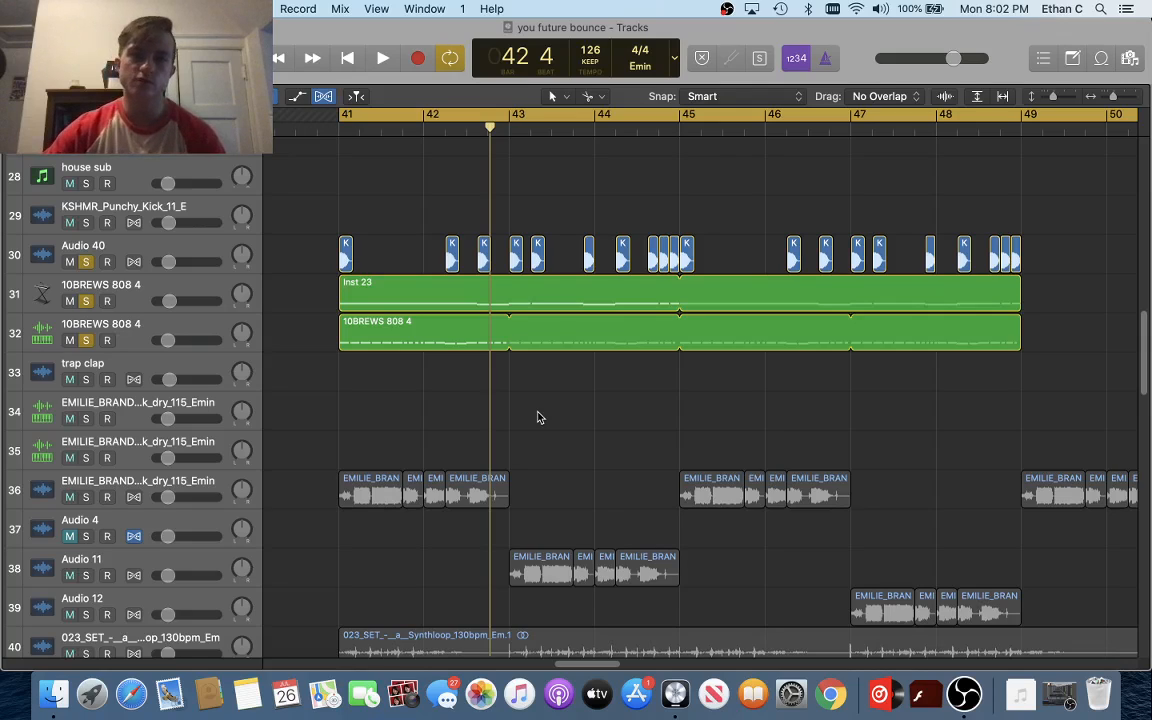
scroll(536, 418, "down", 10)
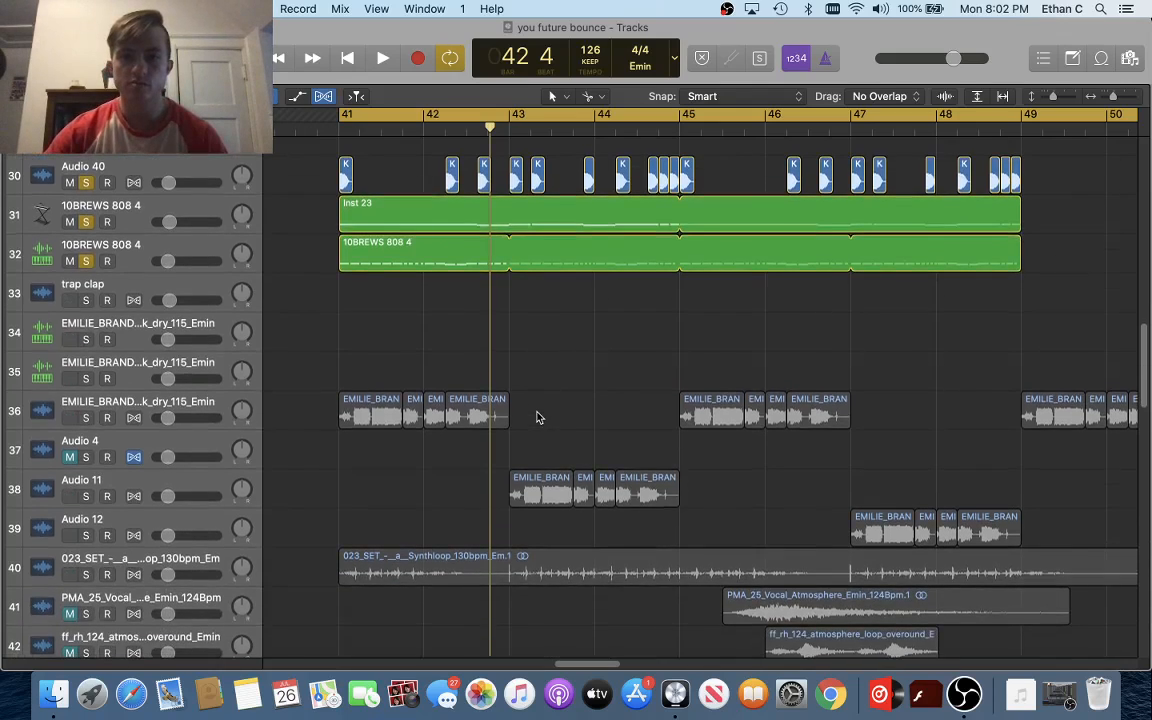
scroll(536, 418, "up", 5)
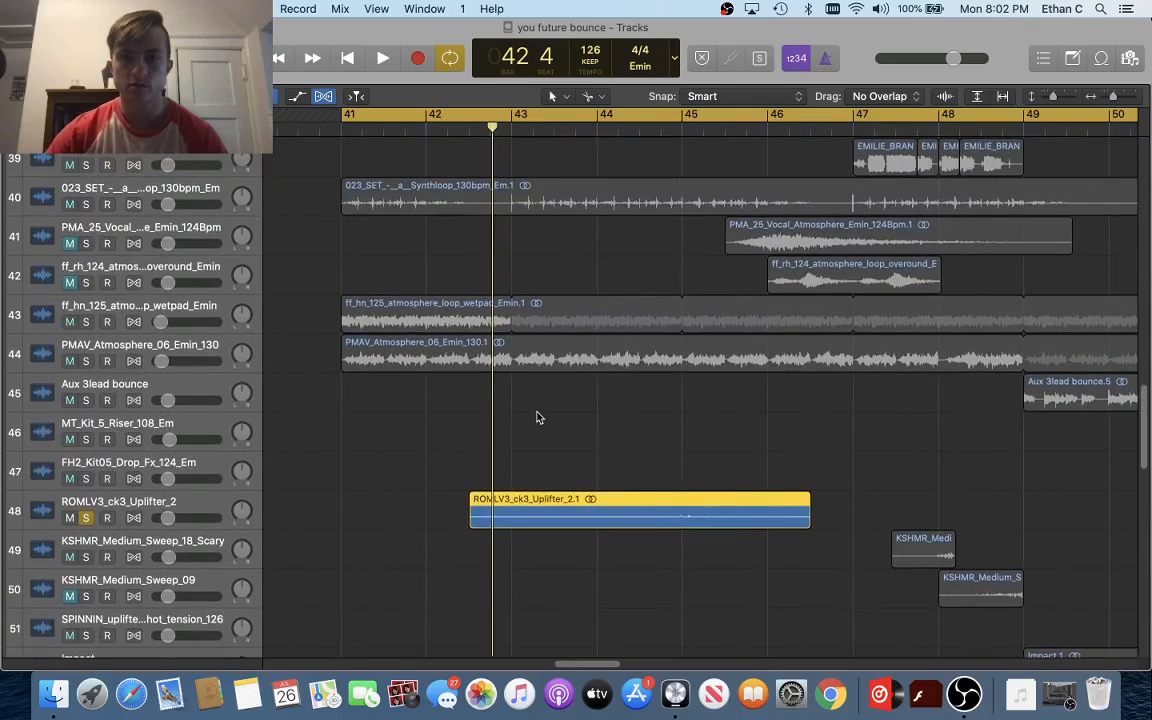
Play the soloed break tracks briefly from bar 41, then stop
key("space")
scroll(536, 418, "up", 7)
scroll(537, 419, "down", 1)
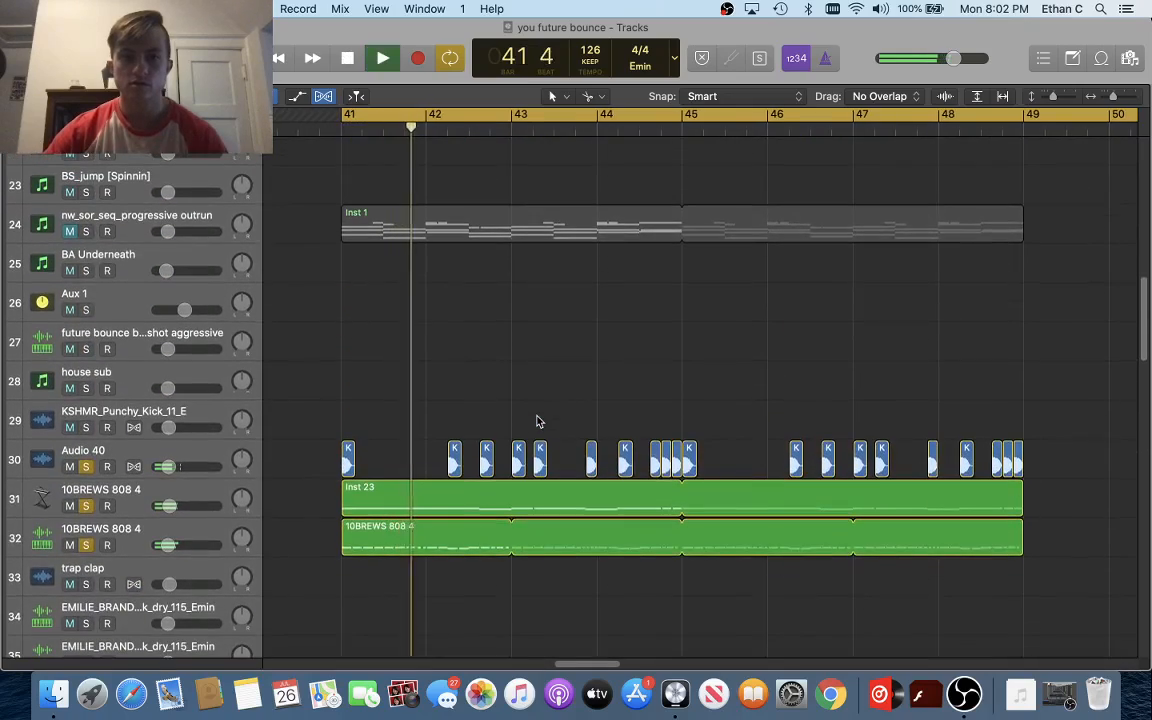
key("space")
Set the cycle range to bars 41 to 49 and play the full break with all solos cleared, then stop
scroll(327, 370, "up", 6)
scroll(330, 373, "up", 5)
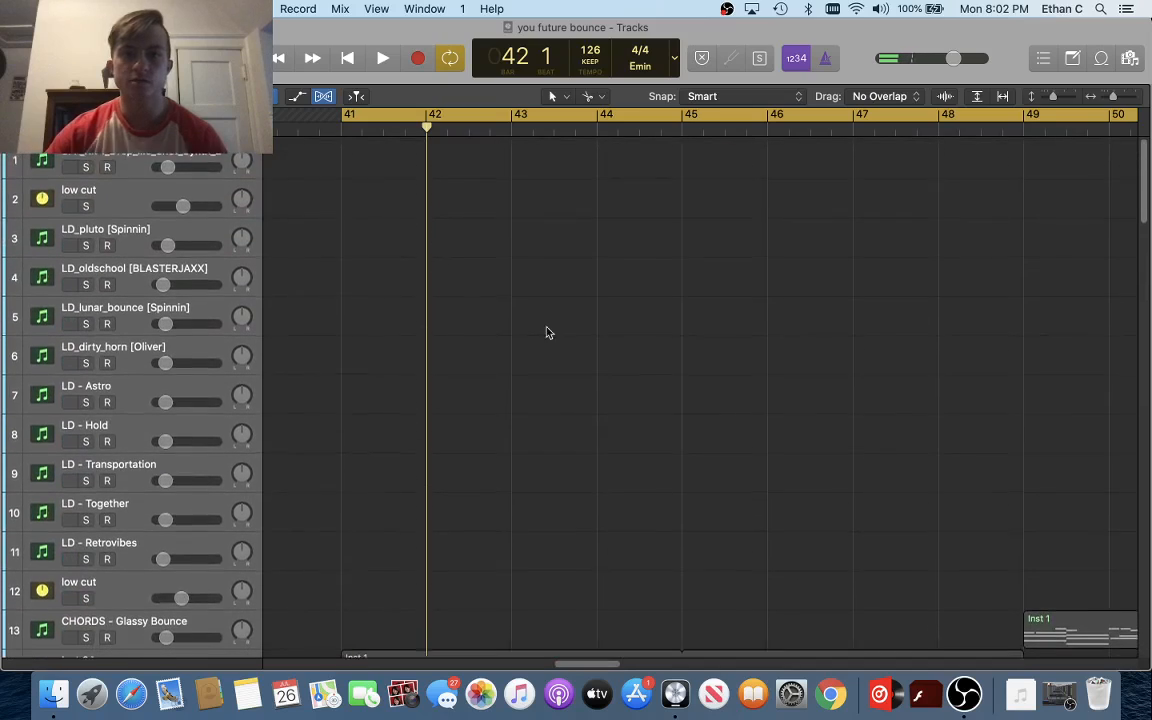
scroll(472, 291, "down", 2)
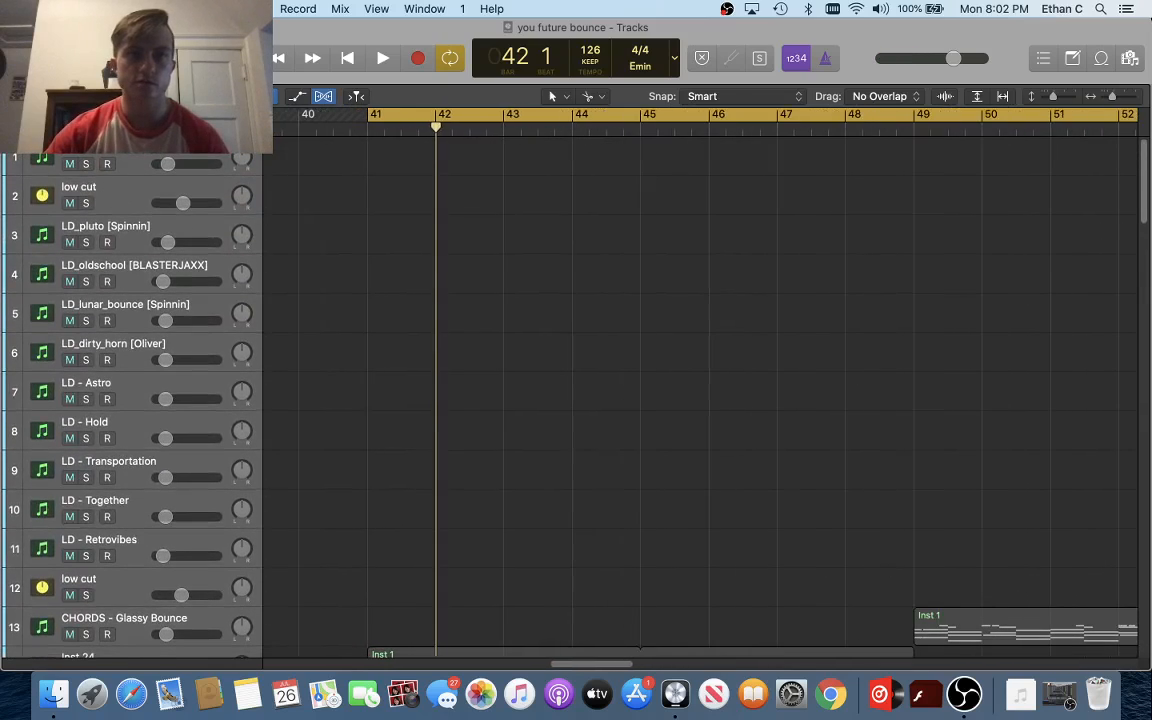
scroll(757, 212, "down", 3)
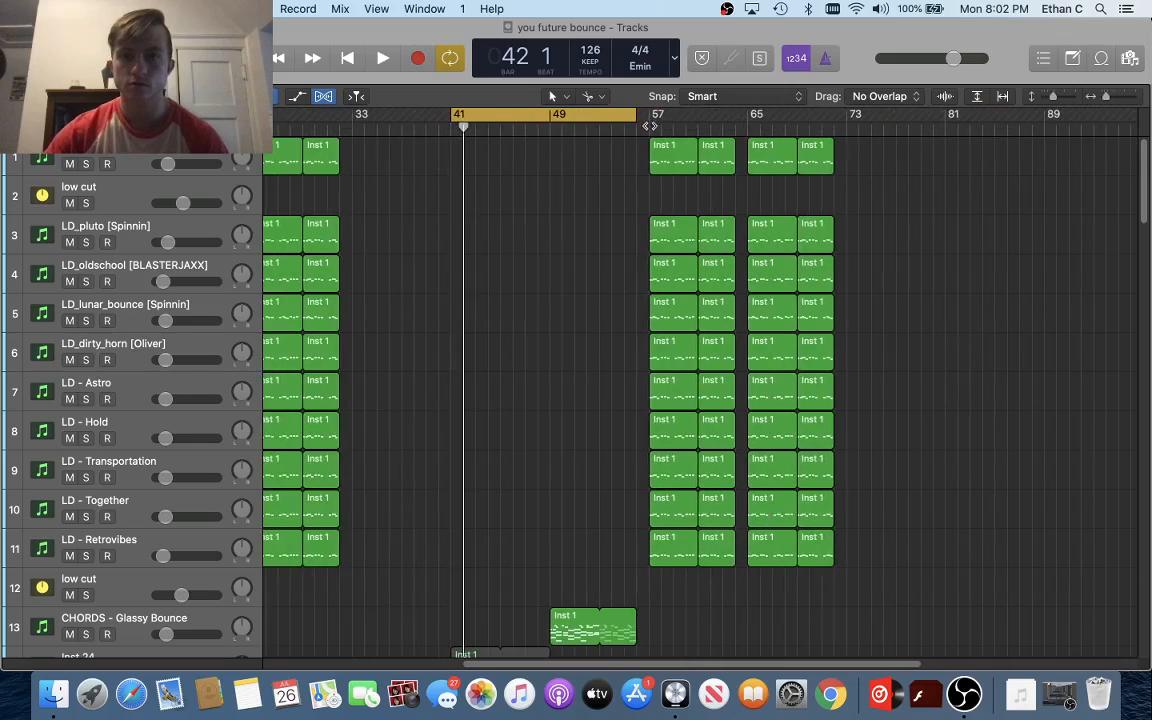
left_click_drag(636, 116, 548, 159)
key("space")
scroll(607, 181, "down", 4)
scroll(607, 181, "down", 4)
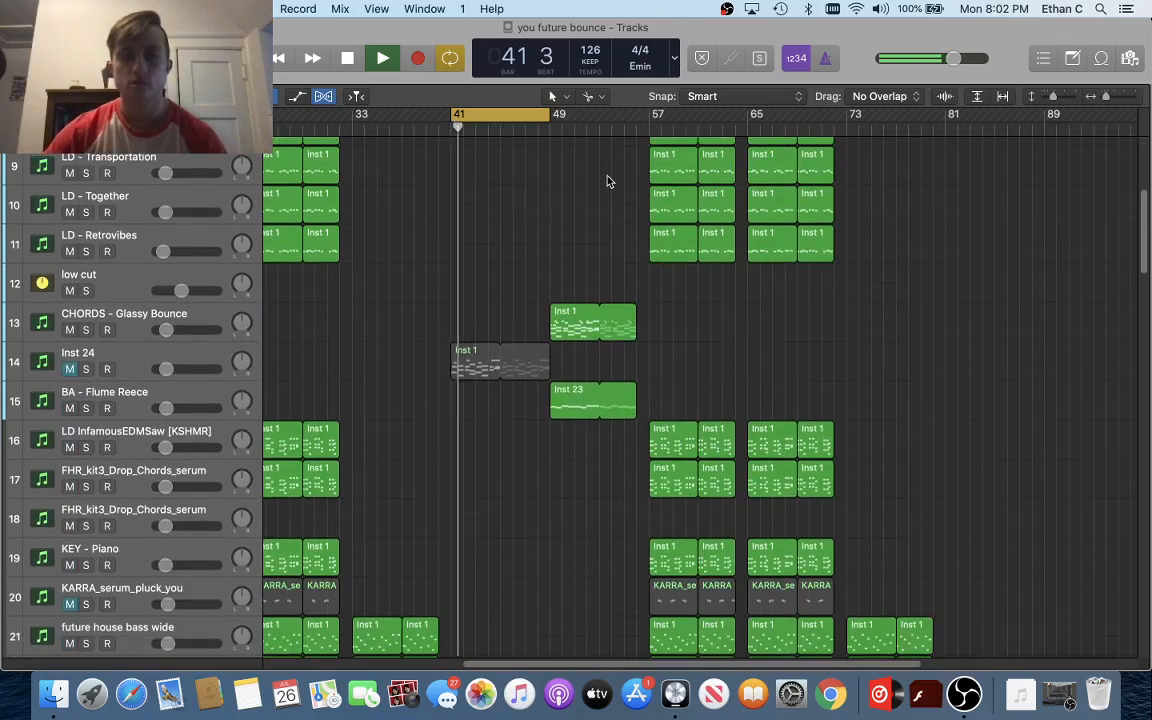
scroll(607, 181, "up", 3)
scroll(606, 181, "down", 3)
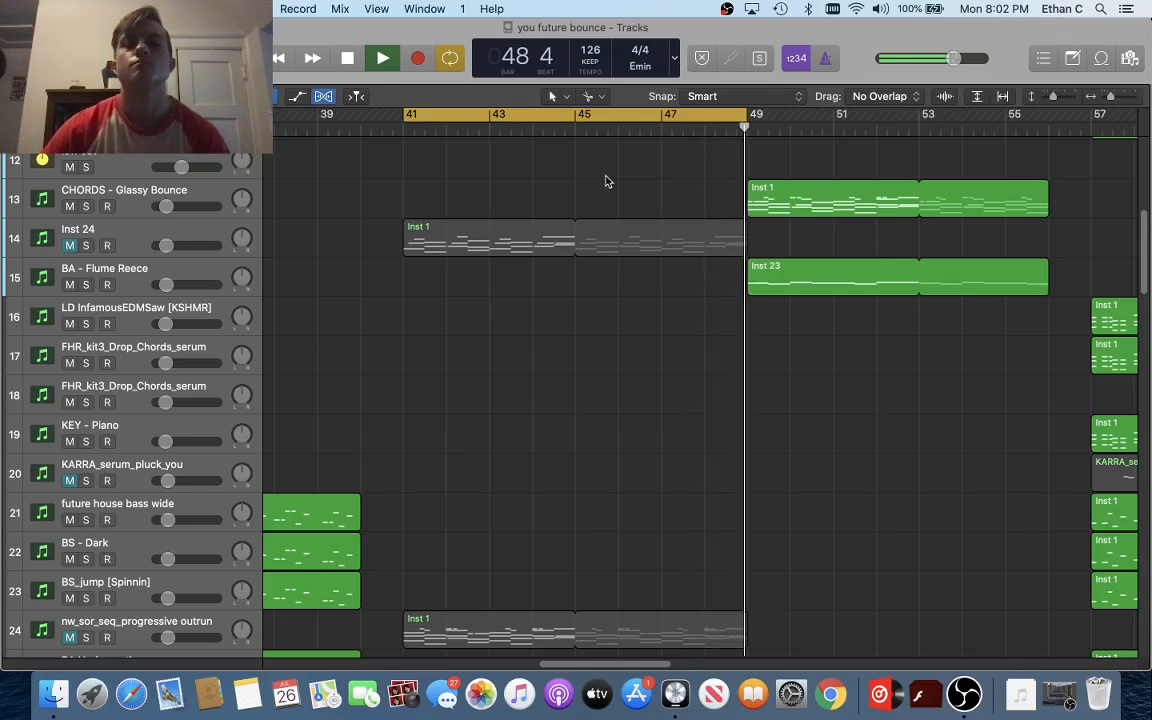
key("space")
Look over all tracks in the arrangement around bars 41 to 57, from the leads down to the effects and fills
scroll(605, 181, "up", 10)
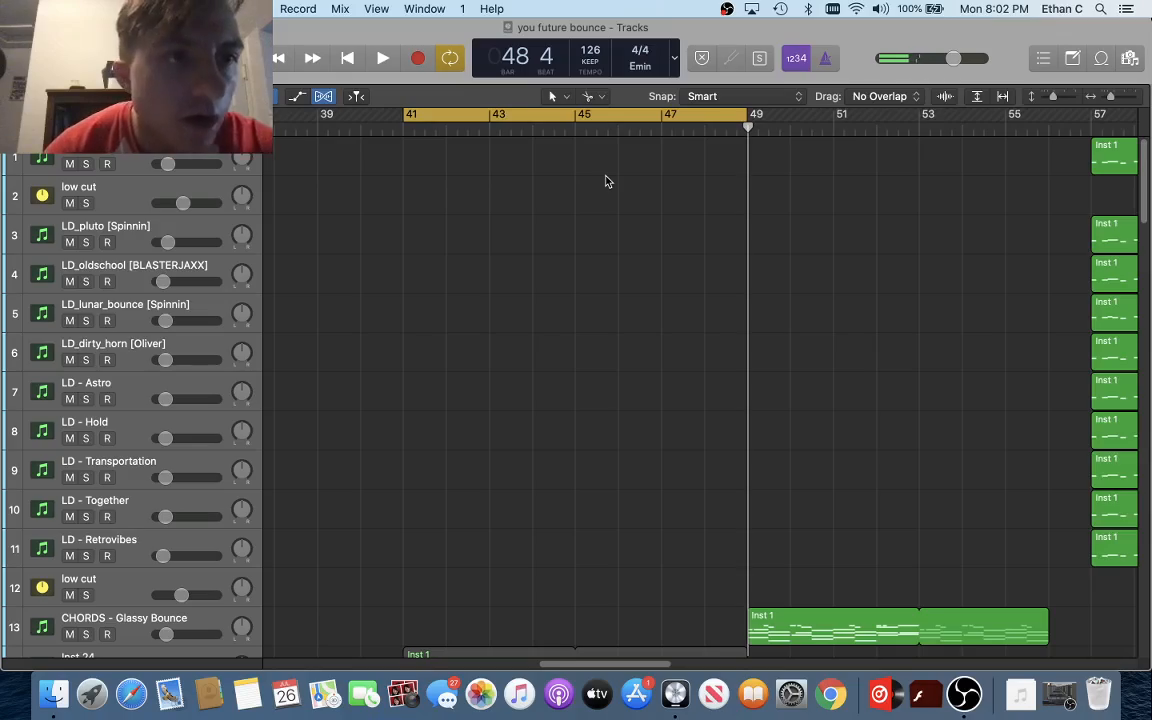
scroll(605, 181, "down", 15)
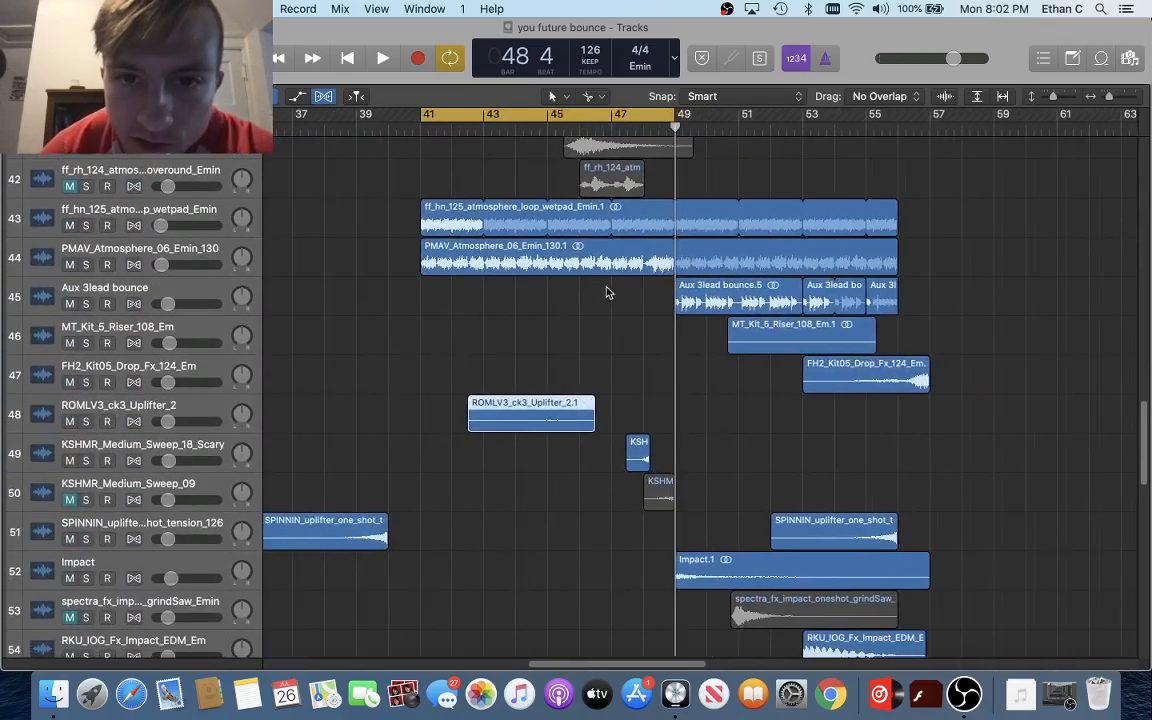
scroll(605, 292, "up", 15)
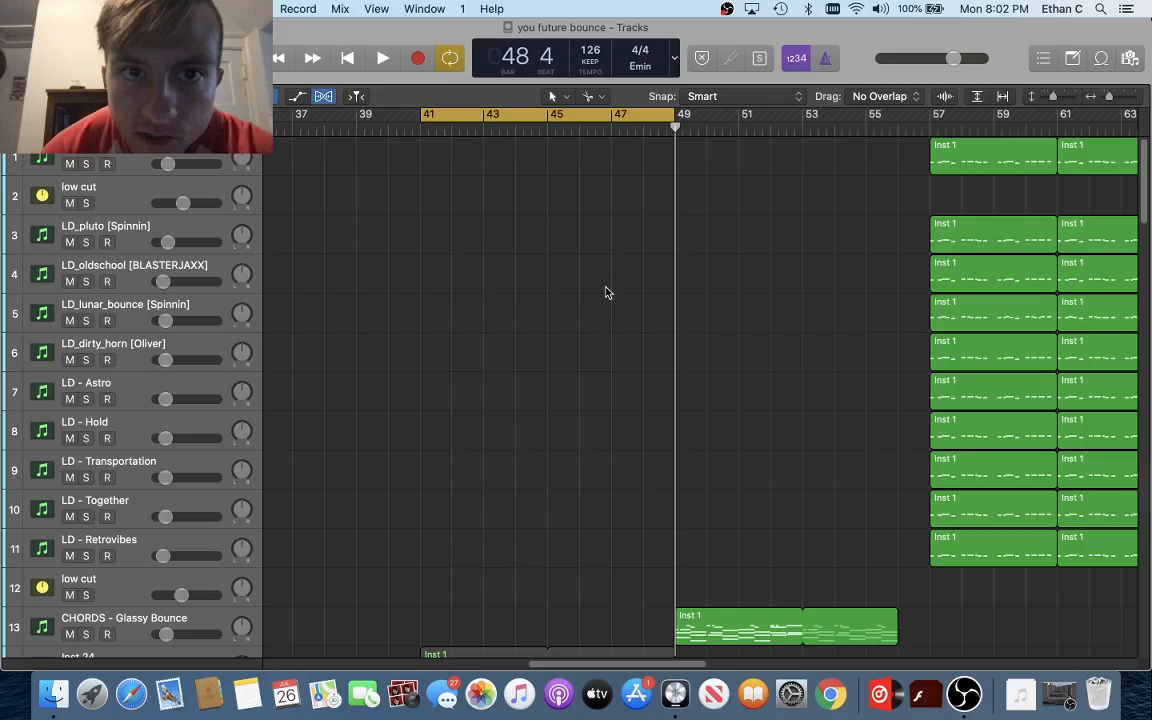
scroll(605, 292, "down", 12)
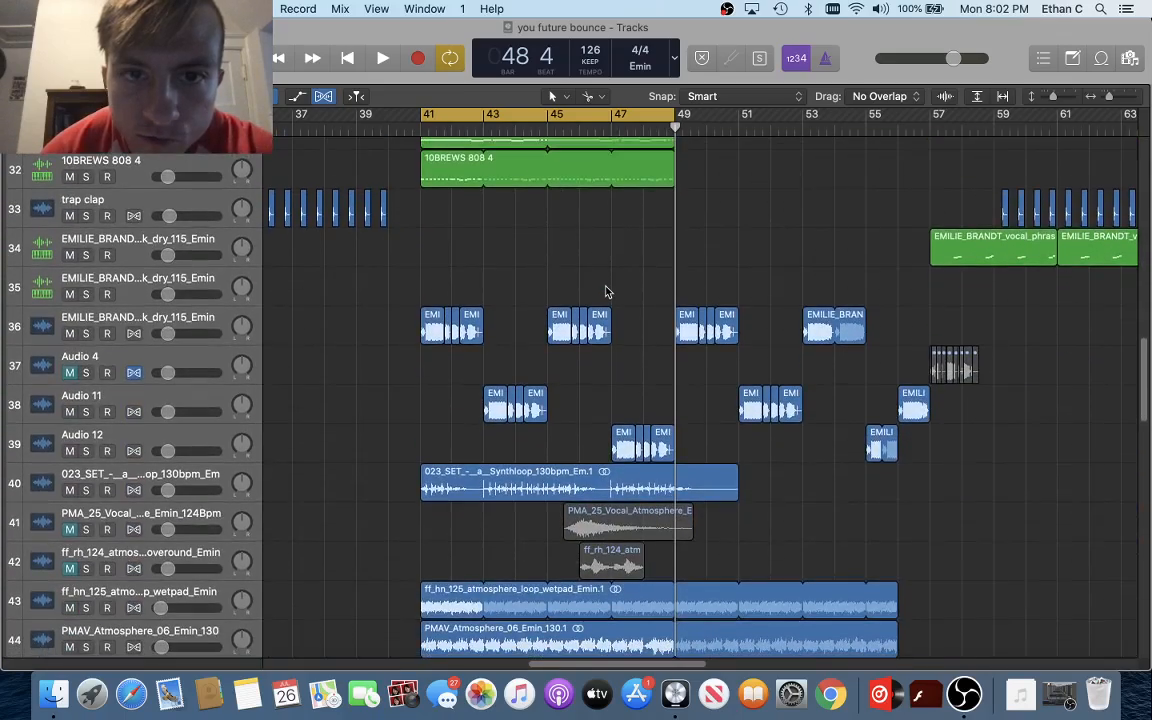
scroll(605, 292, "up", 12)
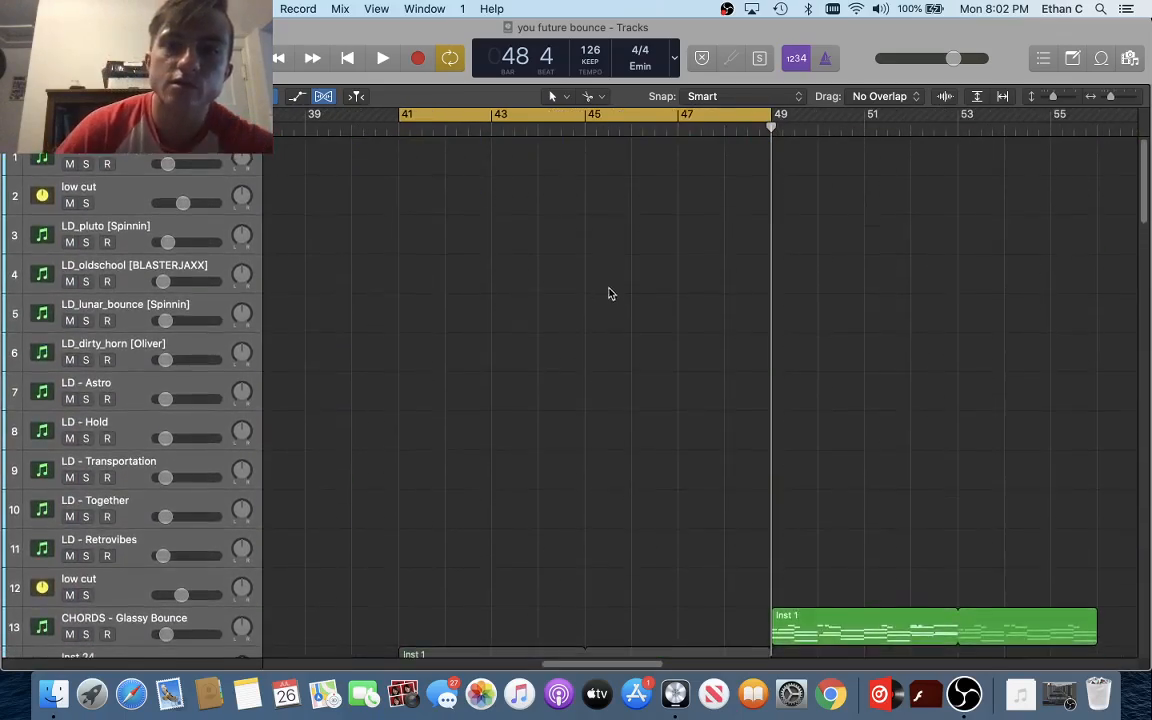
scroll(610, 293, "down", 5)
scroll(610, 293, "down", 15)
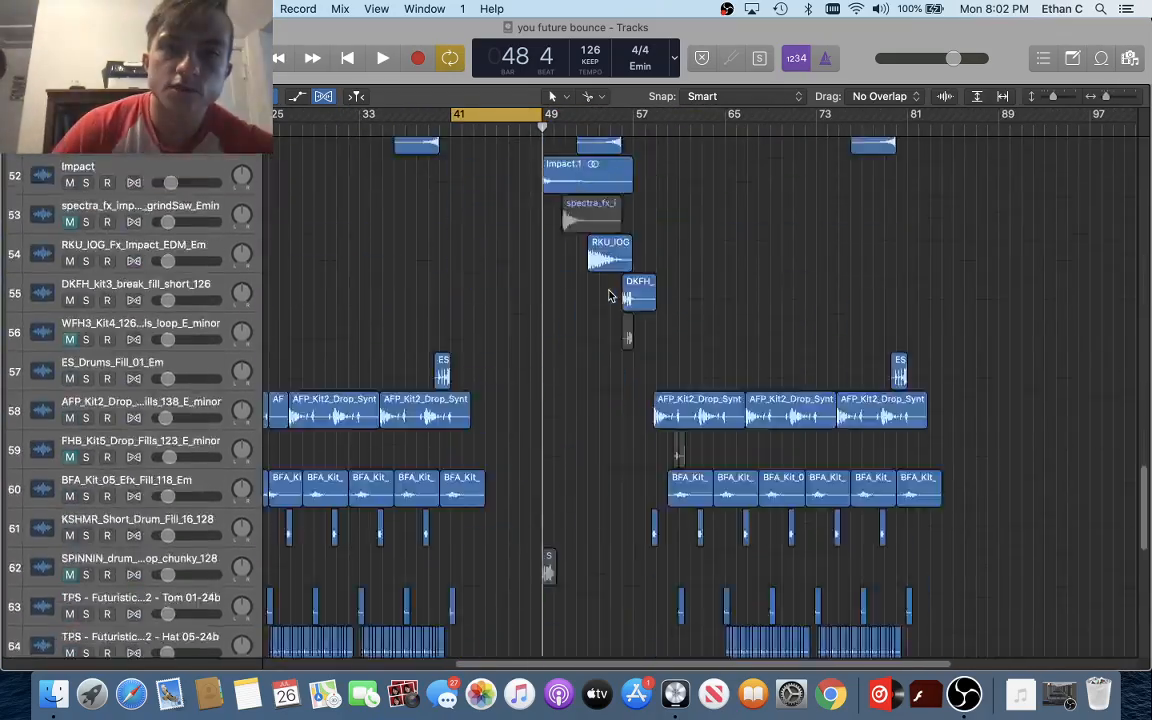
scroll(608, 294, "down", 3)
scroll(609, 293, "up", 3)
scroll(609, 293, "up", 20)
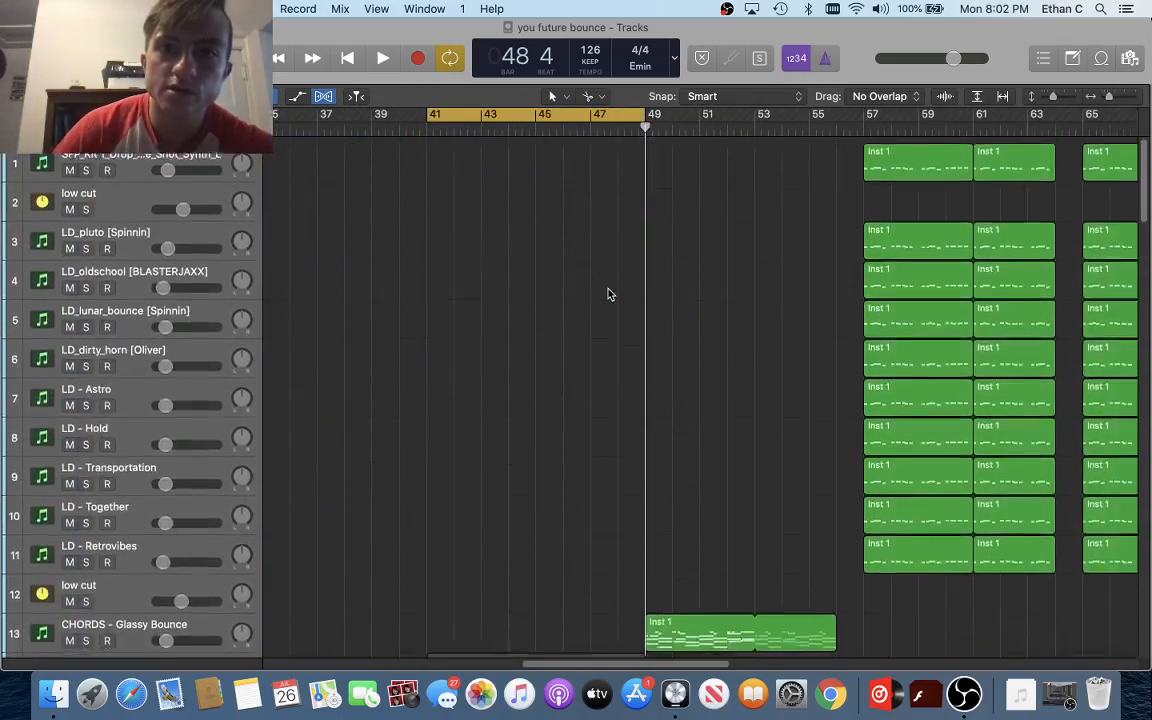
scroll(608, 294, "up", 1)
scroll(608, 293, "down", 5)
scroll(608, 293, "up", 5)
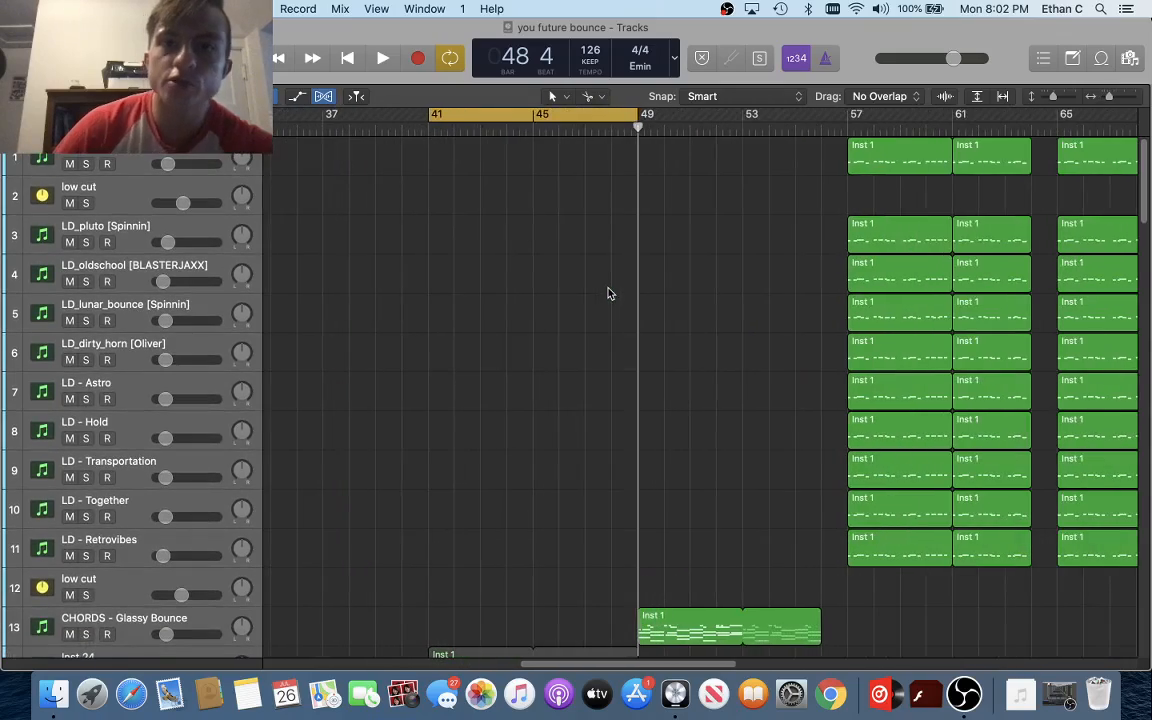
Examine the arrangement of the section from bar 49 against the earlier one from bar 9, from the leads and chords down to the snares
scroll(608, 293, "left", 5)
scroll(608, 293, "down", 5)
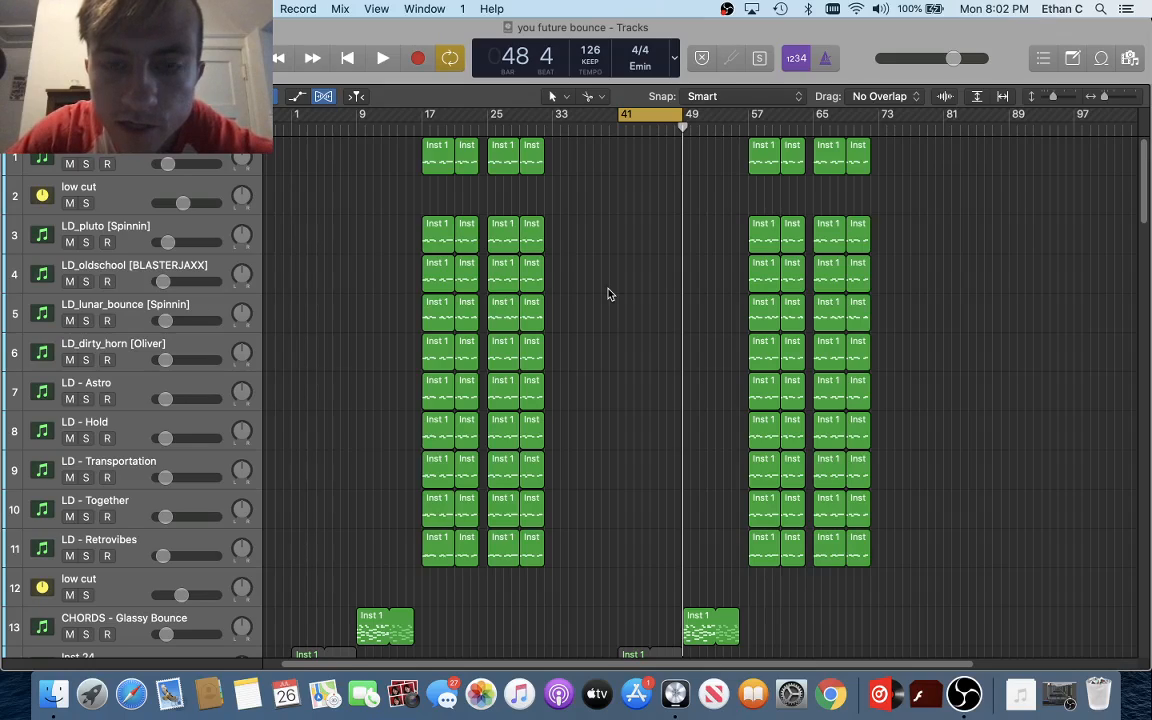
scroll(608, 294, "up", 3)
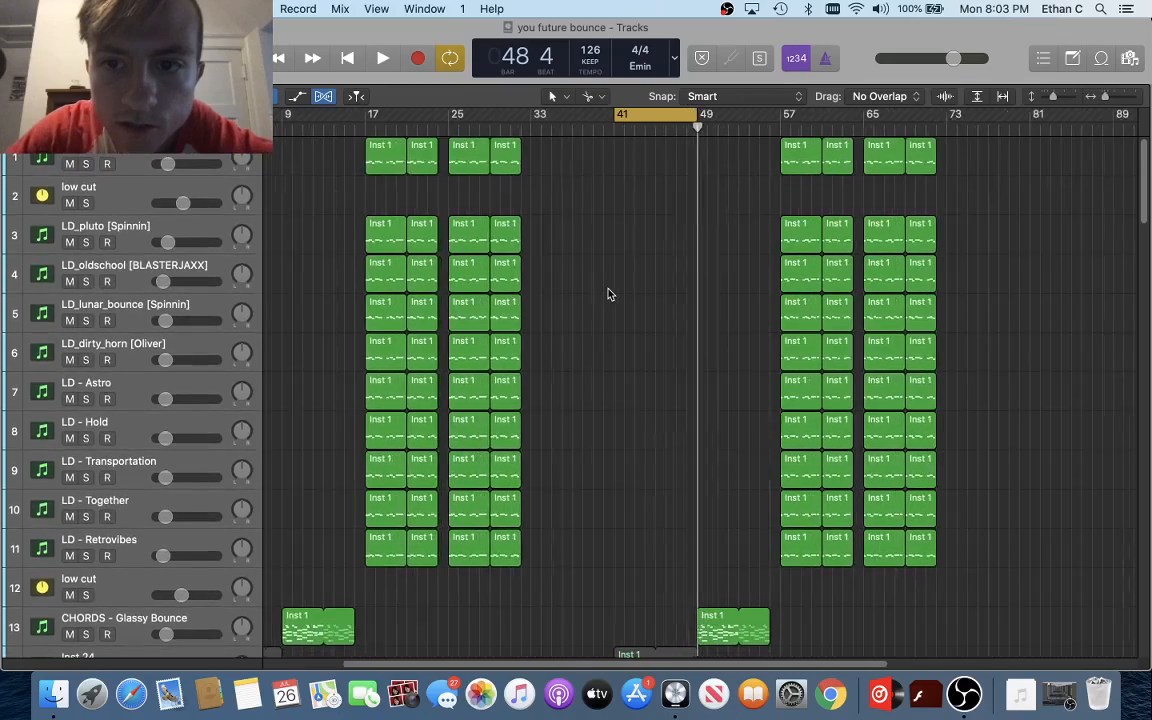
scroll(608, 294, "left", 5)
scroll(608, 294, "down", 10)
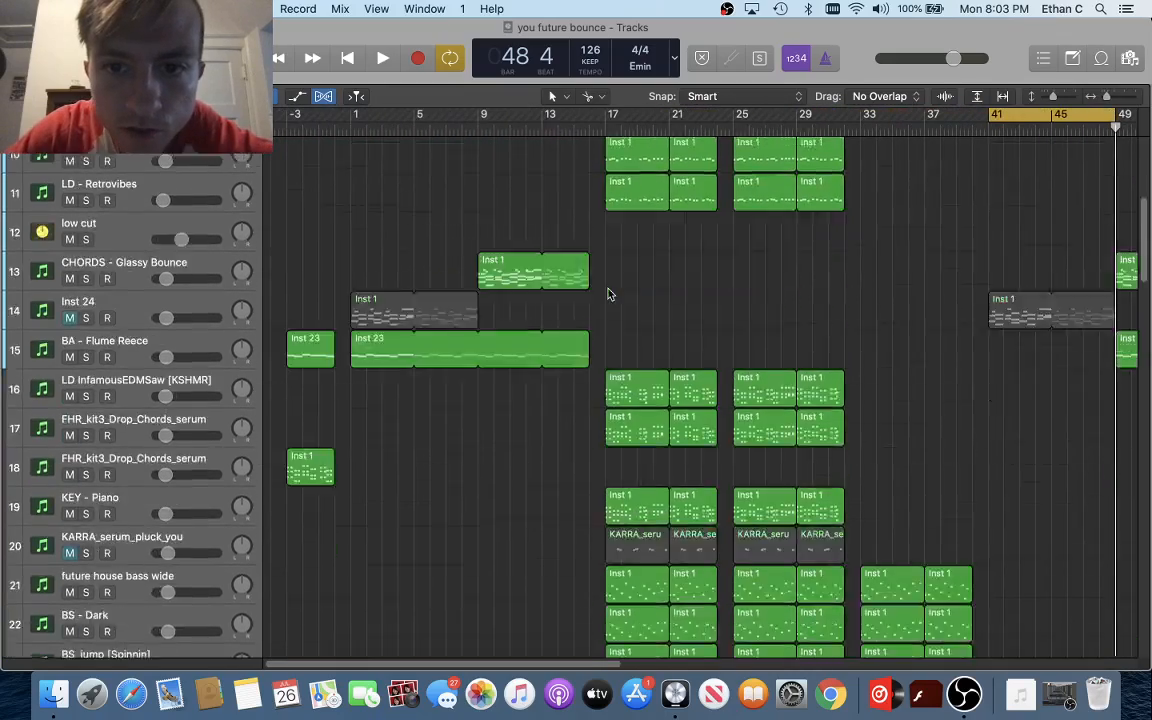
scroll(608, 294, "down", 10)
scroll(608, 294, "right", 6)
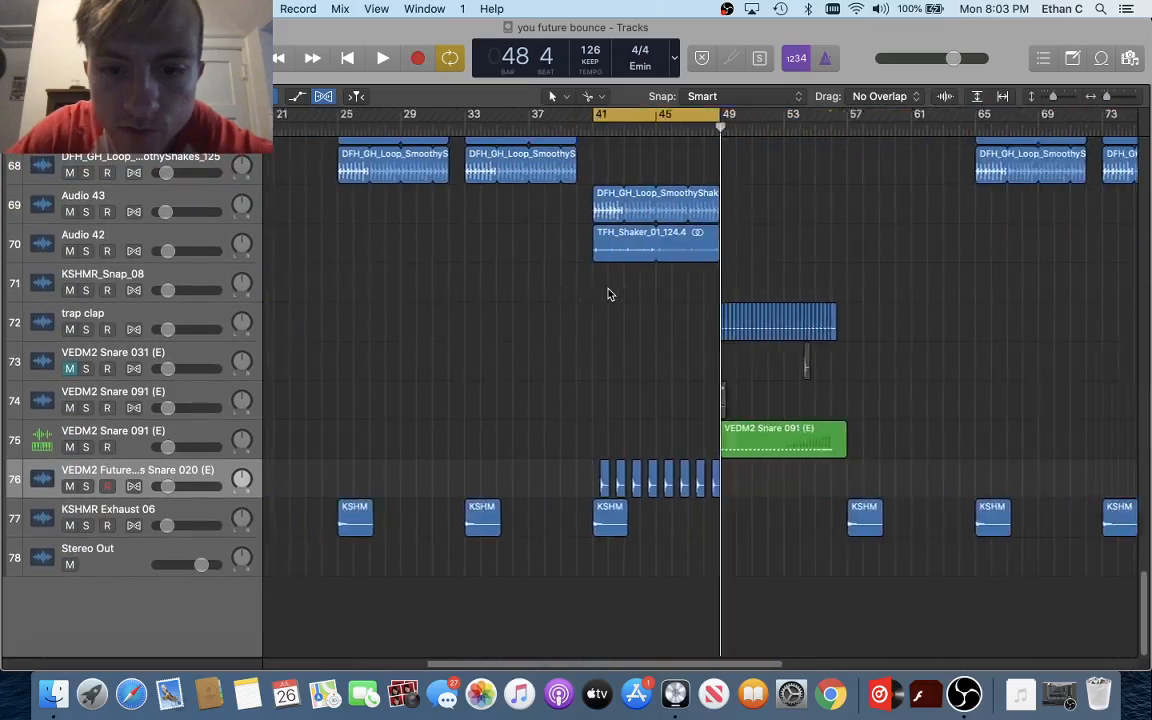
scroll(608, 294, "down", 2)
scroll(608, 294, "up", 15)
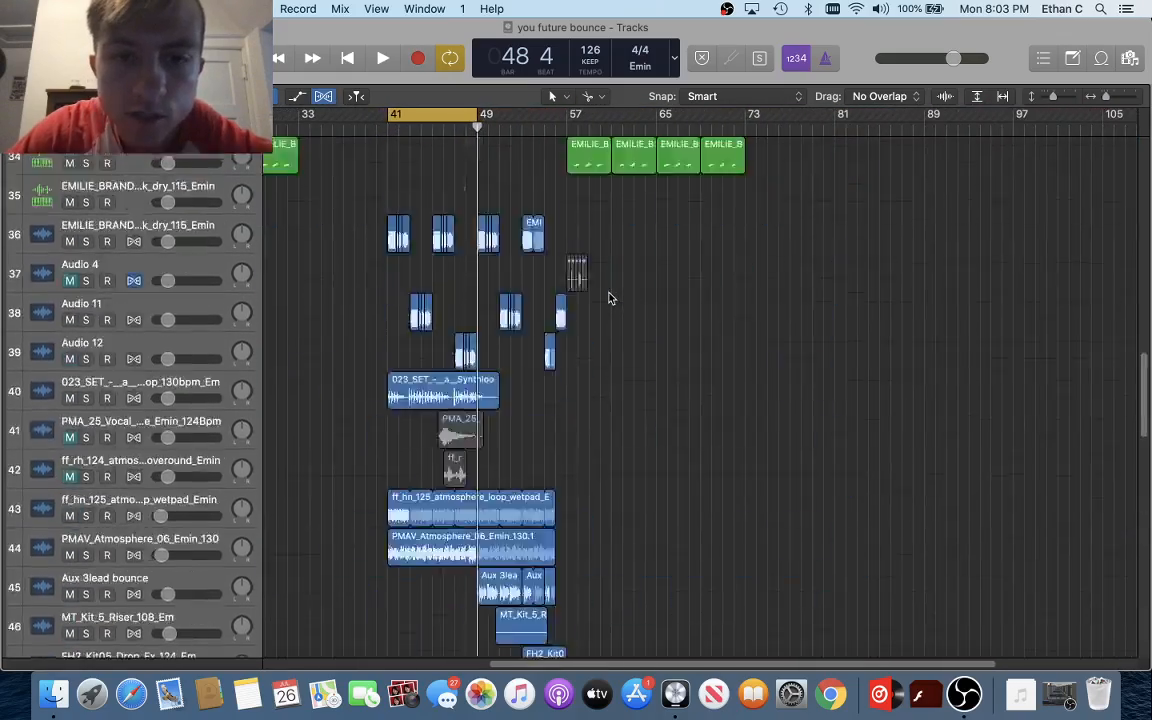
Check the bass, kick, impact, uplifter and fill tracks across both builds, ending at the lead and chord tracks around bar 49
scroll(608, 296, "left", 5)
scroll(608, 296, "down", 15)
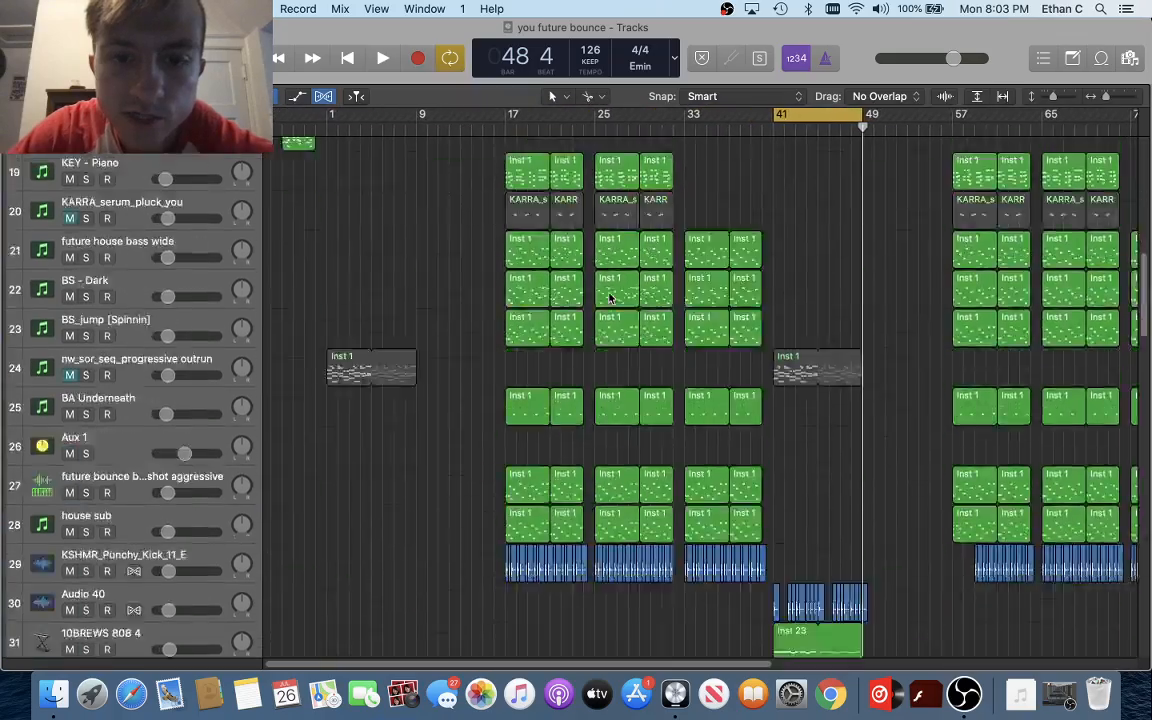
scroll(608, 297, "down", 2)
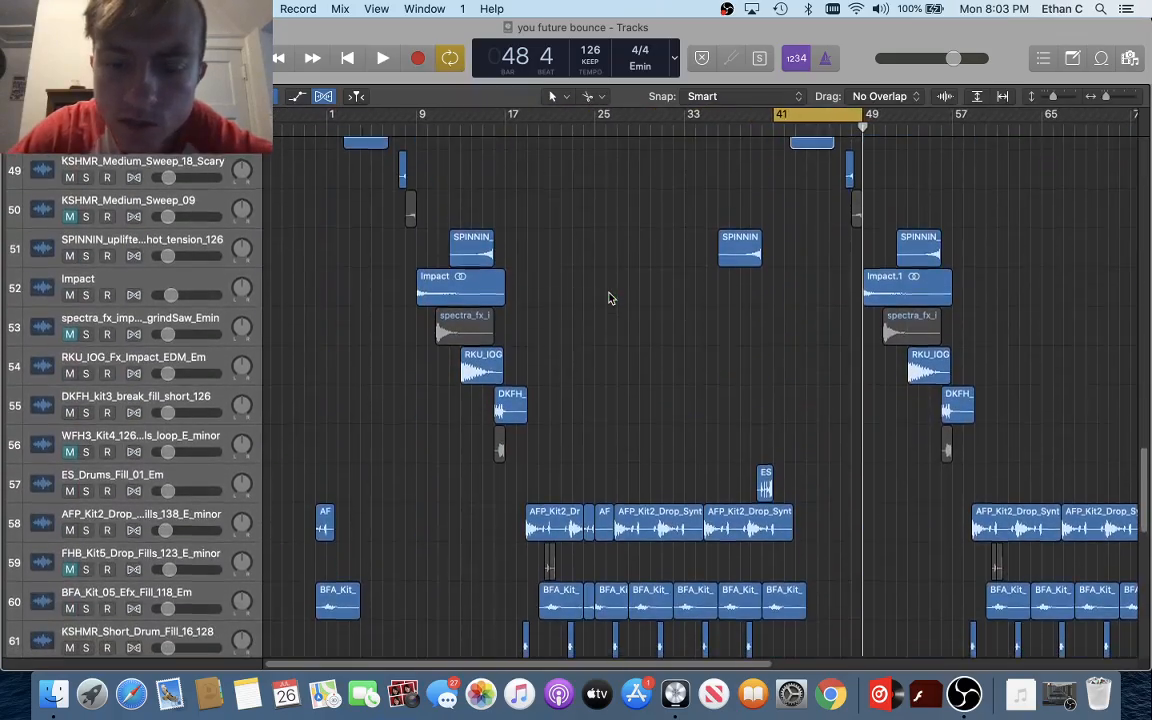
scroll(608, 297, "up", 15)
scroll(610, 297, "up", 3)
scroll(610, 297, "right", 4)
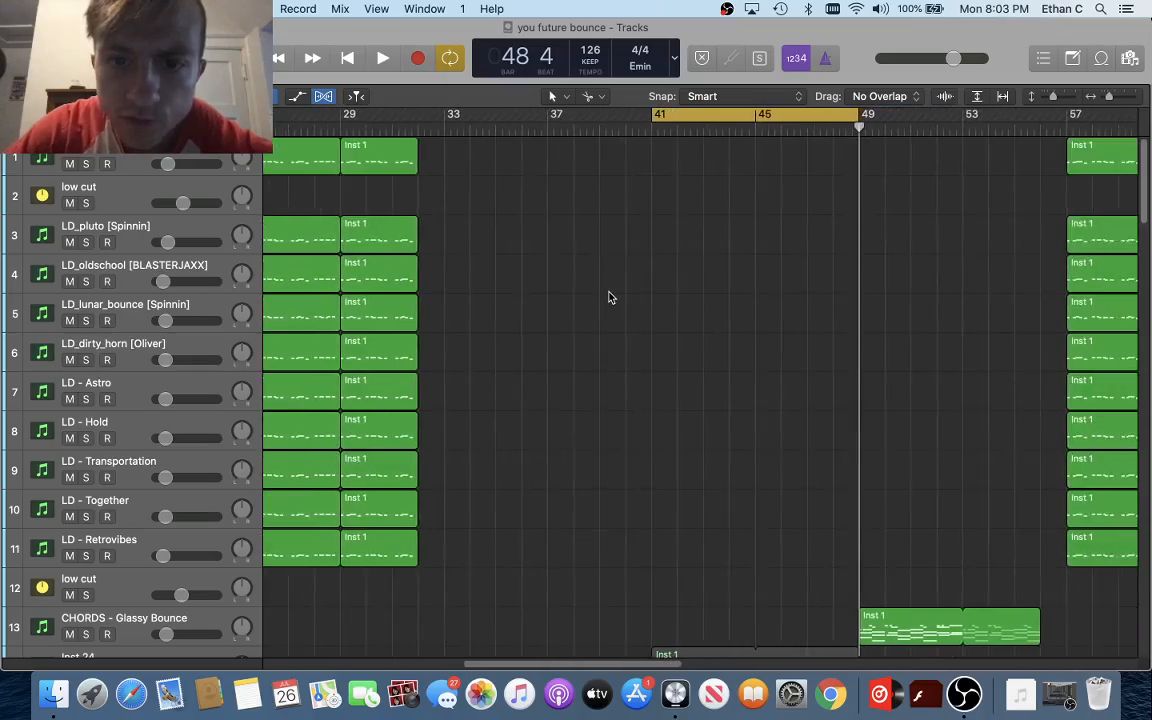
scroll(610, 297, "down", 20)
scroll(608, 296, "down", 3)
scroll(608, 296, "up", 20)
scroll(608, 296, "down", 1)
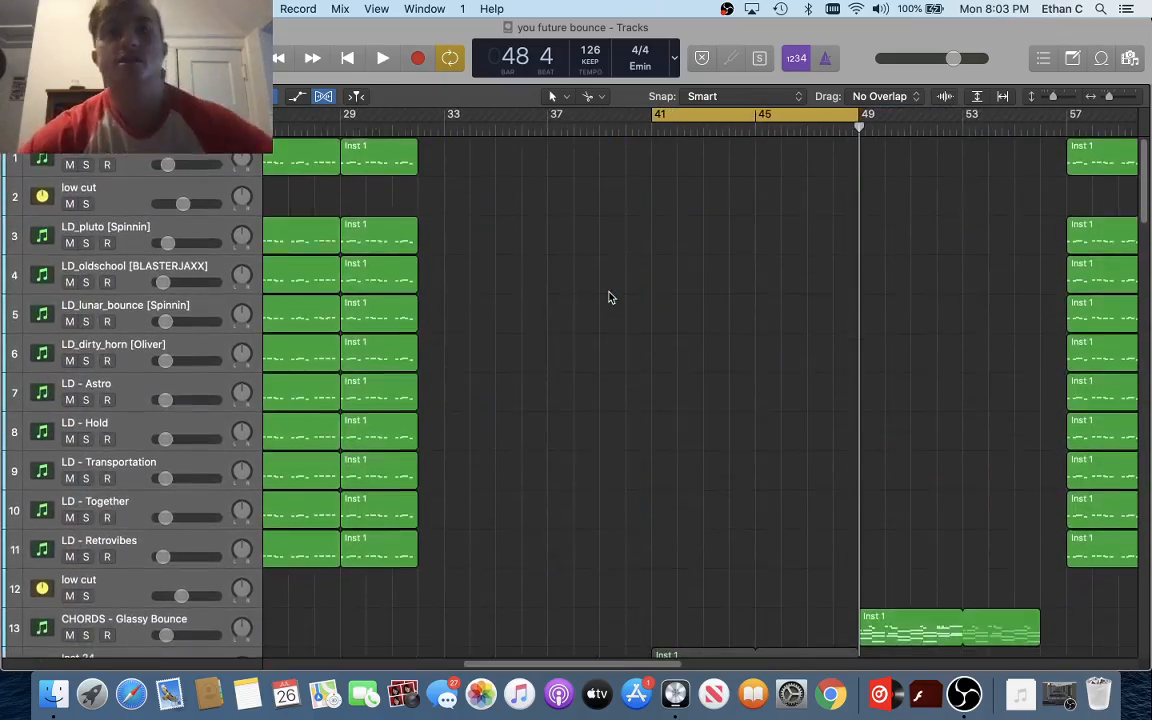